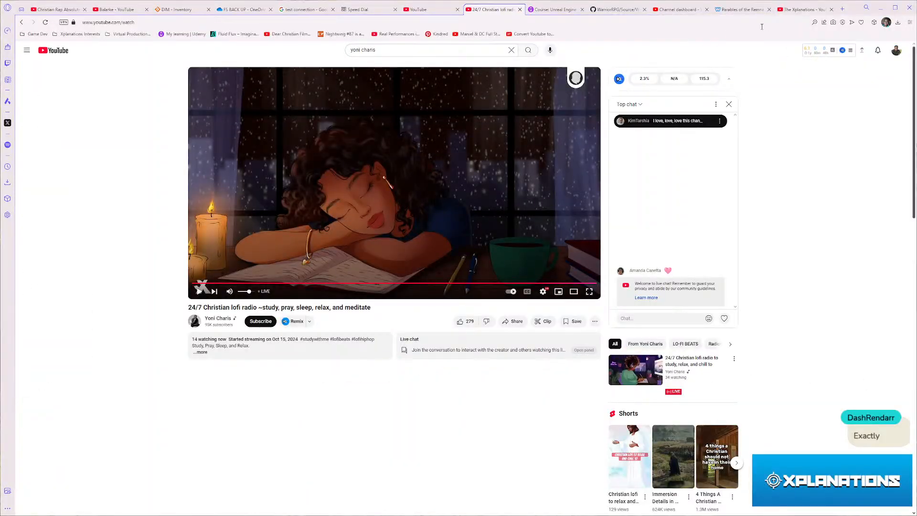
- Browse The Xplanations channel's uploaded videos and open the K.I.P #7 interview on creating the Remnant
{"action": "left_click", "coordinate": [803, 10]}
{"action": "scroll", "coordinate": [499, 287], "scroll_direction": "up", "scroll_amount": 10}
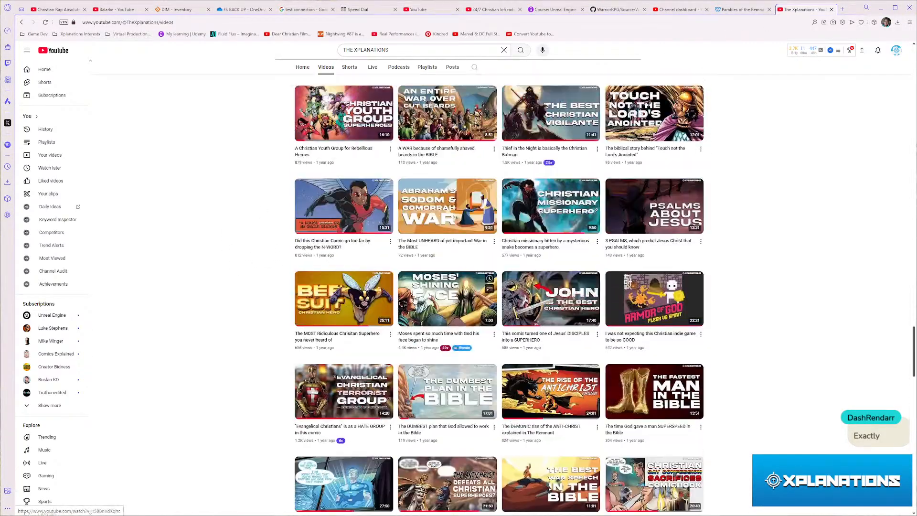
{"action": "scroll", "coordinate": [415, 310], "scroll_direction": "up", "scroll_amount": 15}
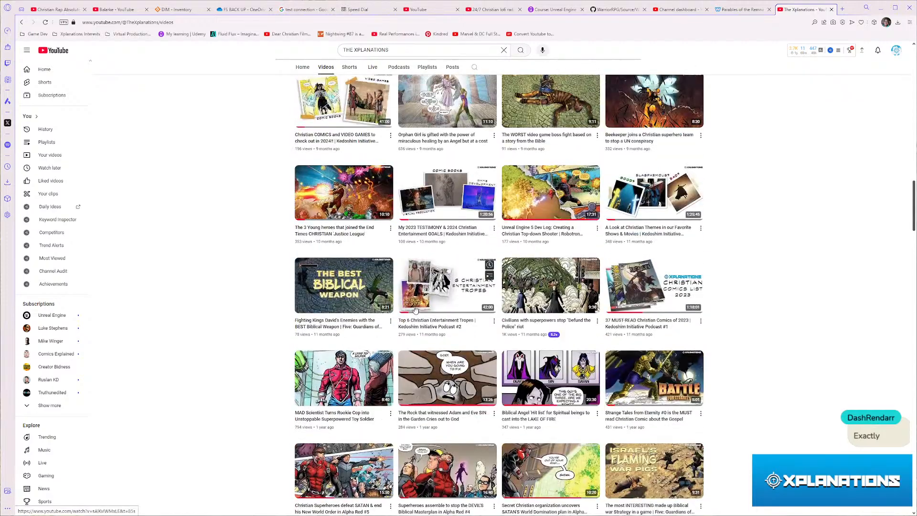
{"action": "scroll", "coordinate": [415, 310], "scroll_direction": "up", "scroll_amount": 8}
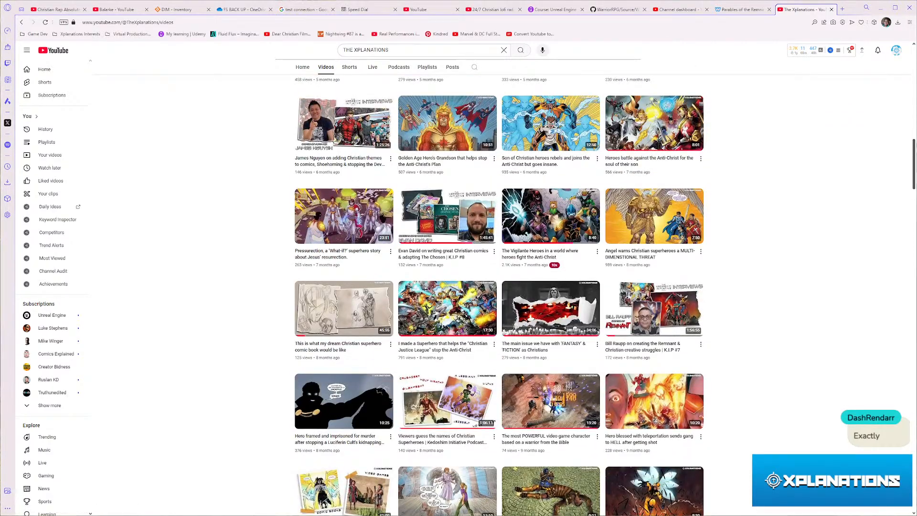
{"action": "key", "text": "super"}
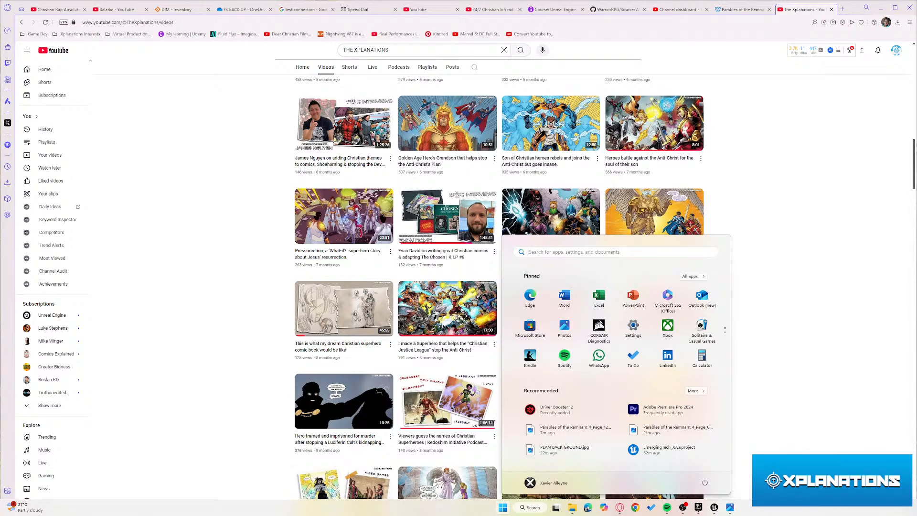
{"action": "scroll", "coordinate": [593, 303], "scroll_direction": "up", "scroll_amount": 6}
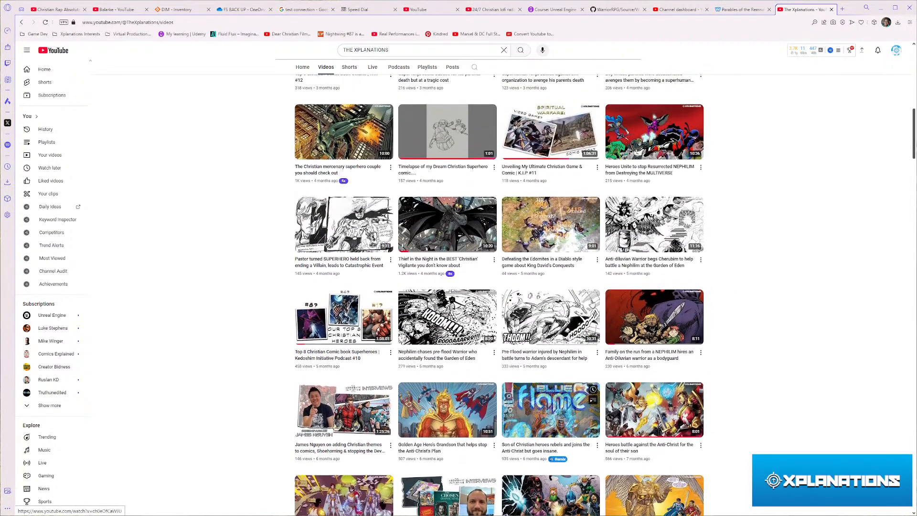
{"action": "scroll", "coordinate": [592, 303], "scroll_direction": "up", "scroll_amount": 7}
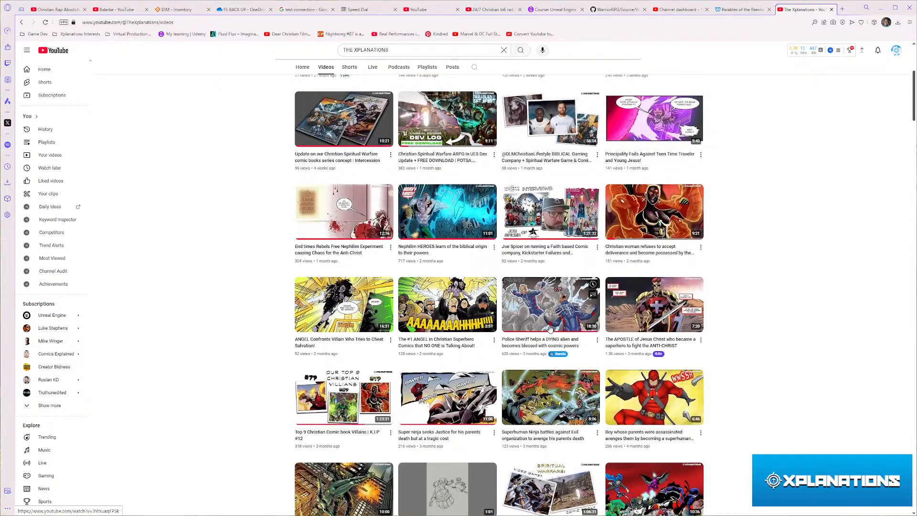
{"action": "scroll", "coordinate": [550, 329], "scroll_direction": "down", "scroll_amount": 12}
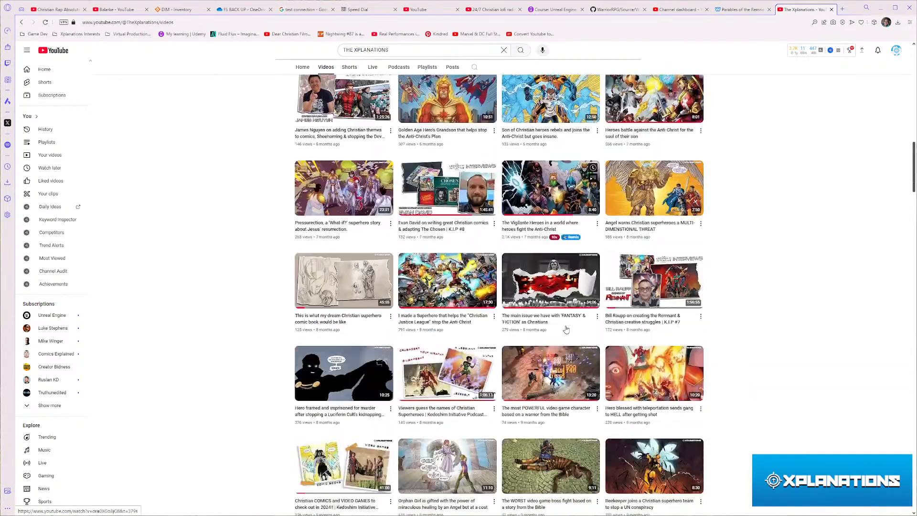
{"action": "scroll", "coordinate": [566, 330], "scroll_direction": "down", "scroll_amount": 2}
{"action": "left_click", "coordinate": [508, 256]}
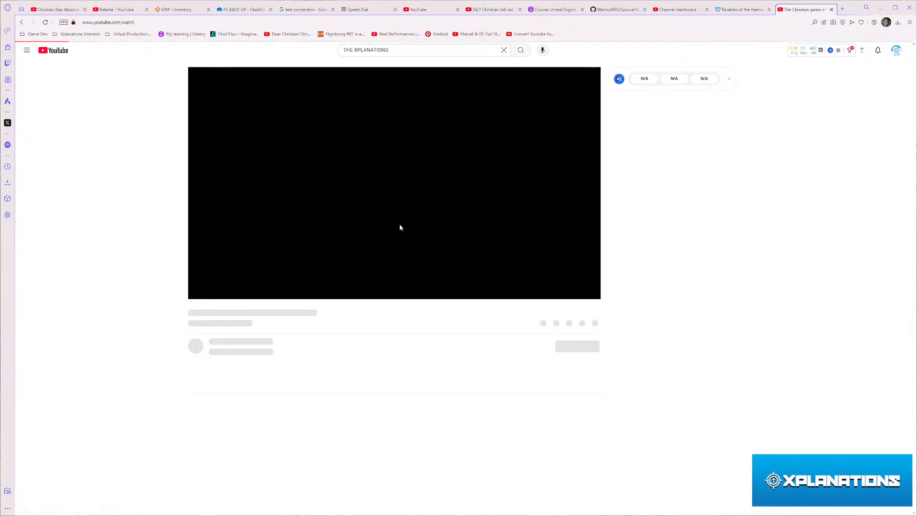
{"action": "left_click", "coordinate": [507, 252]}
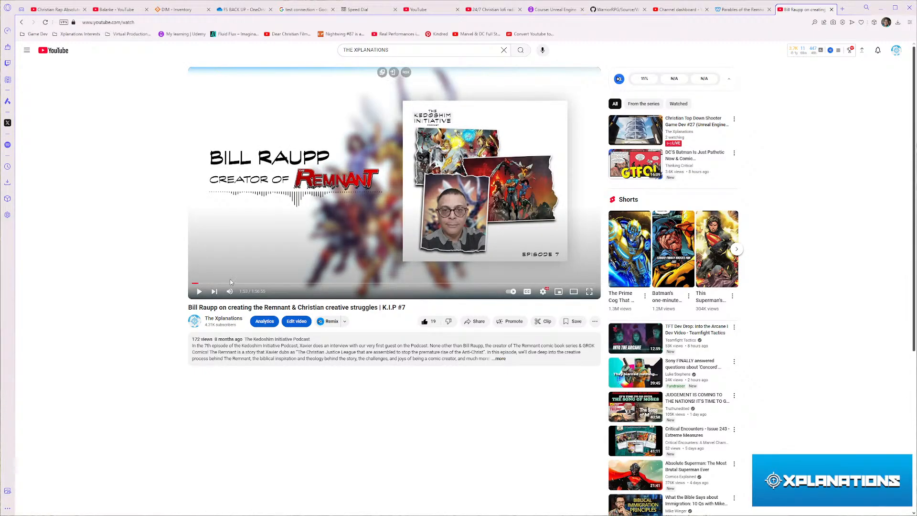
- Rewind the K.I.P #7 interview to the beginning and start playback
{"action": "left_click_drag", "start_coordinate": [195, 284], "coordinate": [165, 285]}
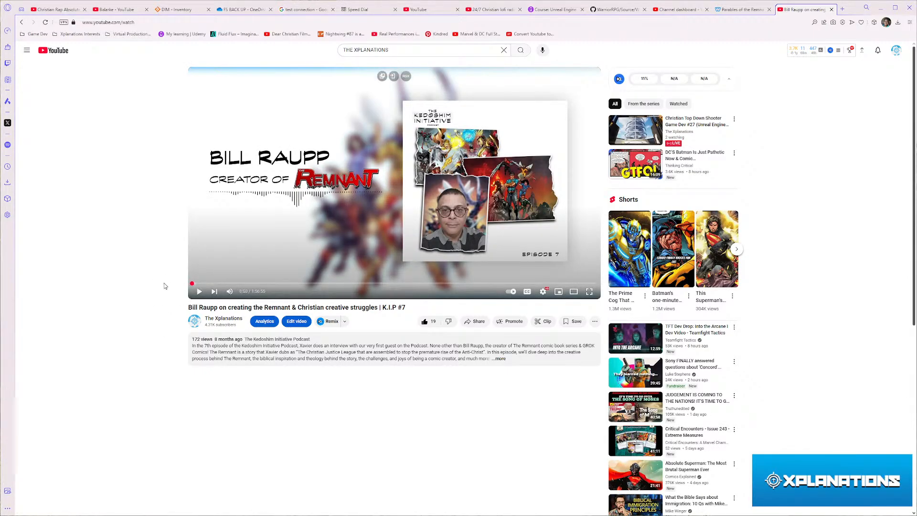
{"action": "left_click", "coordinate": [250, 218]}
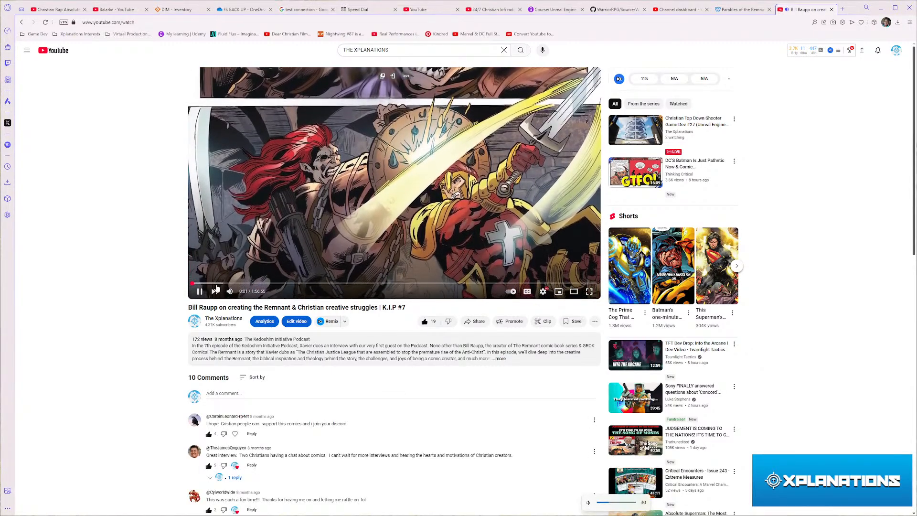
- Raise the volume for the interview and pause the video around the one-minute mark
{"action": "key", "text": "XF86AudioRaiseVolume"}
{"action": "key", "text": "XF86AudioRaiseVolume"}
{"action": "key", "text": "XF86AudioRaiseVolume"}
{"action": "key", "text": "XF86AudioRaiseVolume"}
{"action": "key", "text": "XF86AudioRaiseVolume"}
{"action": "key", "text": "XF86AudioRaiseVolume"}
{"action": "key", "text": "XF86AudioRaiseVolume"}
{"action": "key", "text": "XF86AudioRaiseVolume"}
{"action": "key", "text": "XF86AudioRaiseVolume"}
{"action": "key", "text": "XF86AudioRaiseVolume"}
{"action": "key", "text": "XF86AudioRaiseVolume"}
{"action": "key", "text": "XF86AudioRaiseVolume"}
{"action": "key", "text": "XF86AudioRaiseVolume"}
{"action": "key", "text": "XF86AudioRaiseVolume"}
{"action": "left_click_drag", "start_coordinate": [254, 291], "coordinate": [267, 313]}
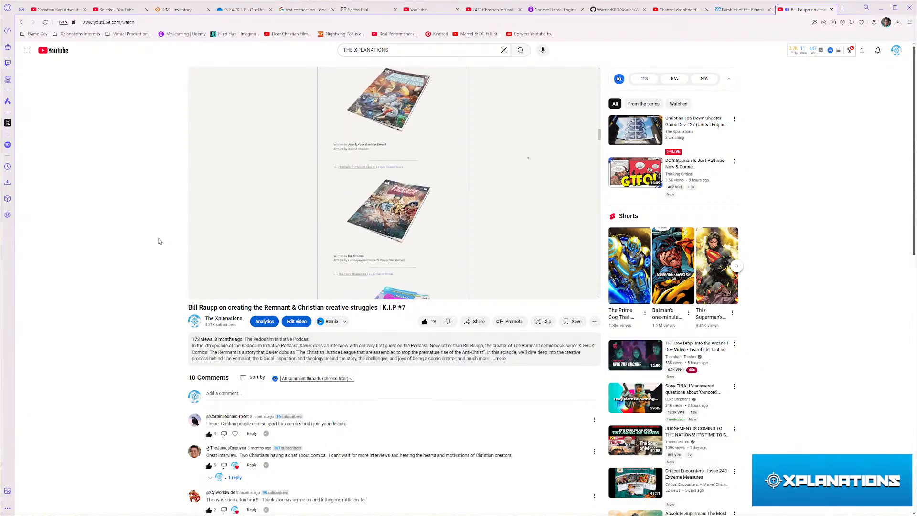
{"action": "mouse_move", "coordinate": [360, 265]}
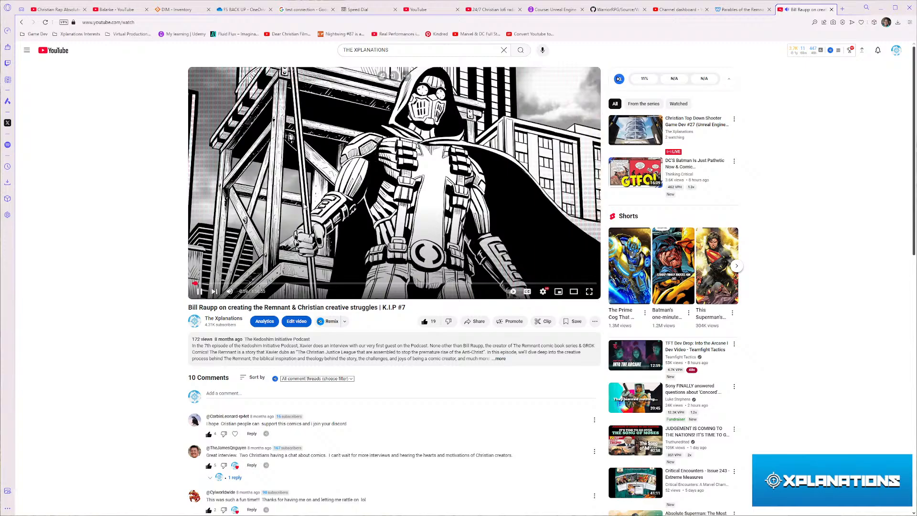
{"action": "left_click", "coordinate": [304, 206]}
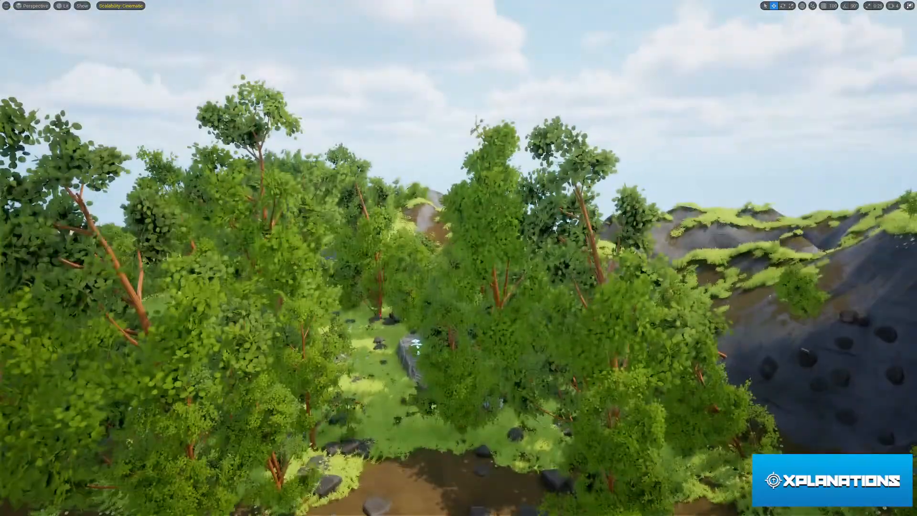
- Switch to Unreal Editor, look over the forest terrain in the level, and leave the full-screen viewport
{"action": "key", "text": "s"}
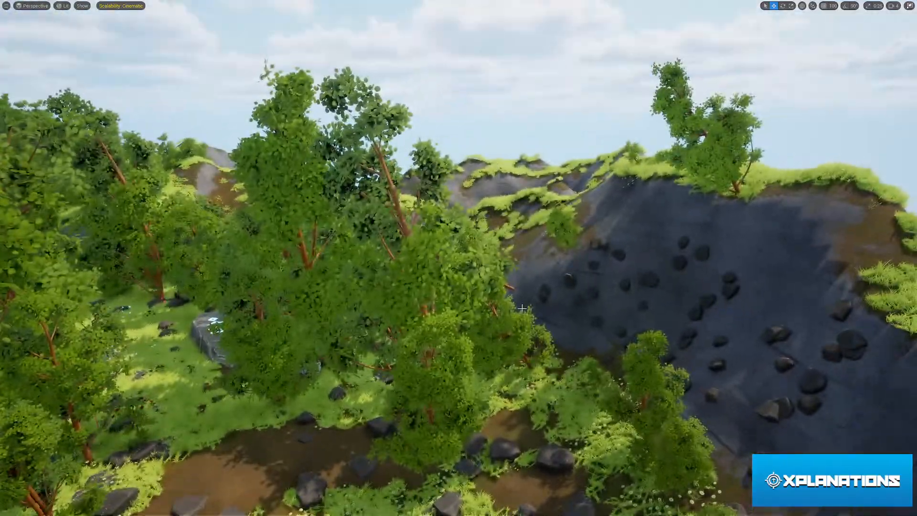
{"action": "key", "text": "w"}
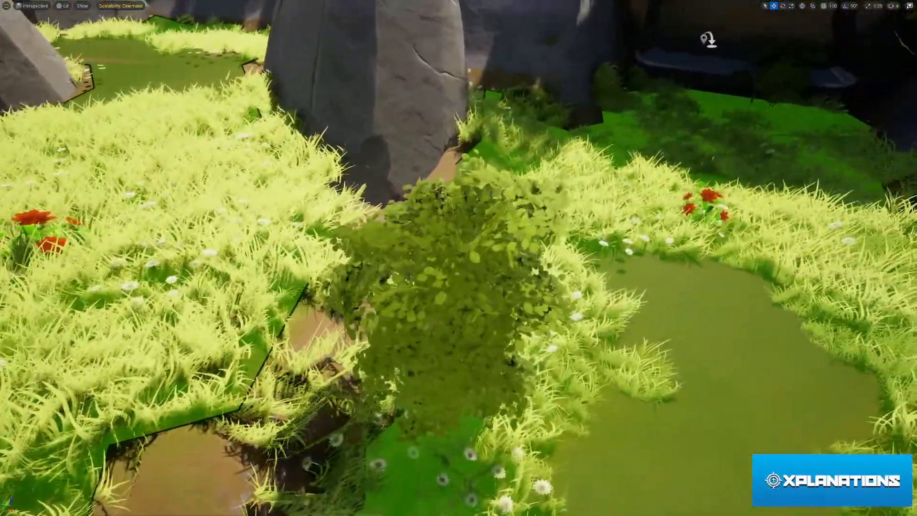
{"action": "left_click_drag", "start_coordinate": [300, 325], "coordinate": [316, 282]}
{"action": "key", "text": "F11"}
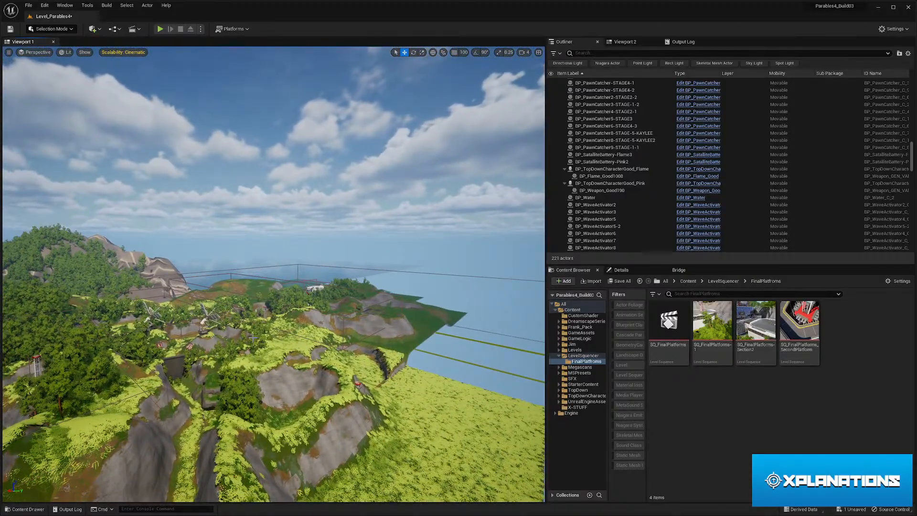
- Switch to the browser, resume the 24/7 Christian lofi radio stream, and return to Unreal Editor
{"action": "key", "text": "super"}
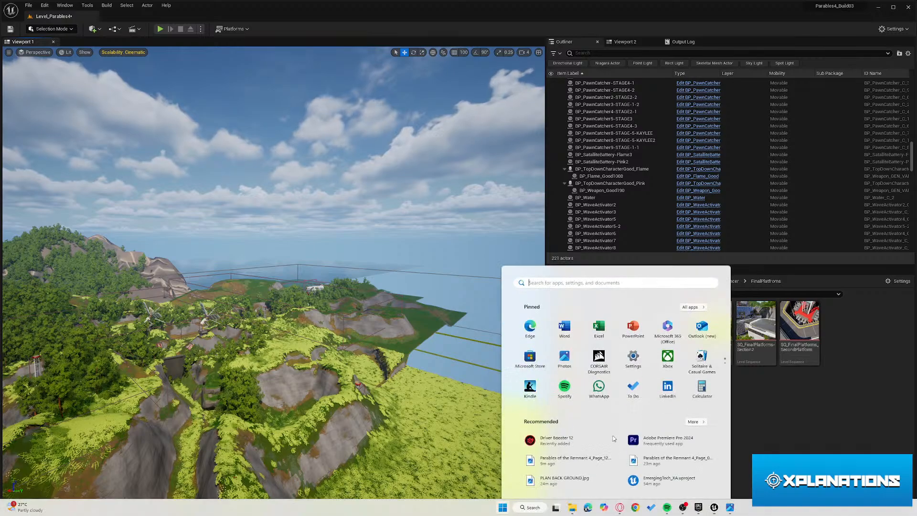
{"action": "left_click", "coordinate": [620, 509]}
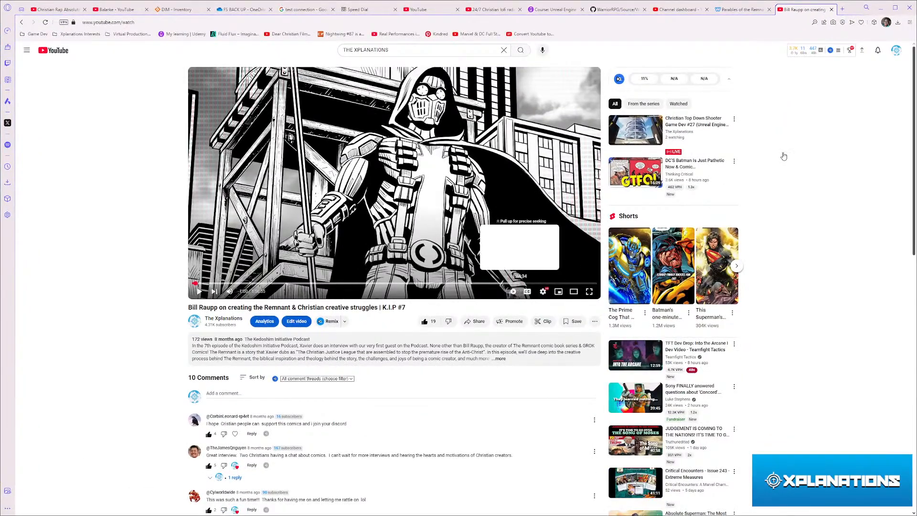
{"action": "left_click", "coordinate": [492, 9]}
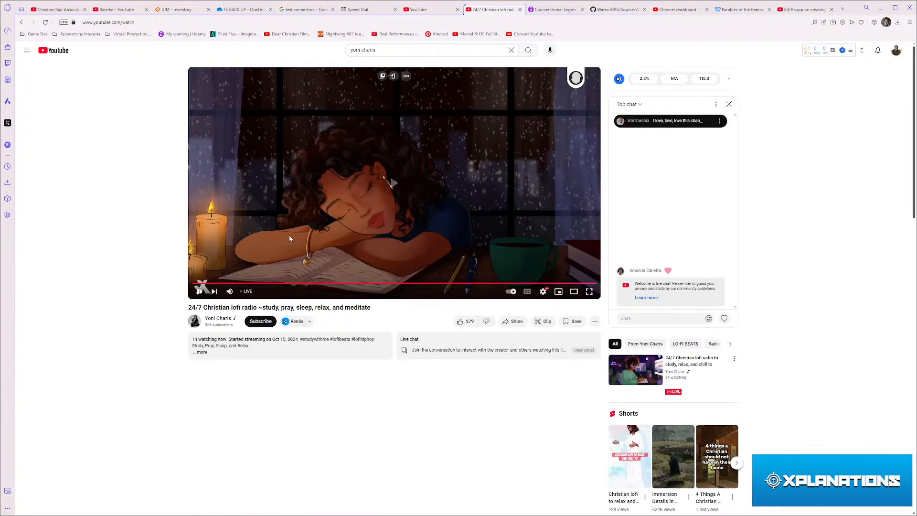
{"action": "mouse_move", "coordinate": [250, 297]}
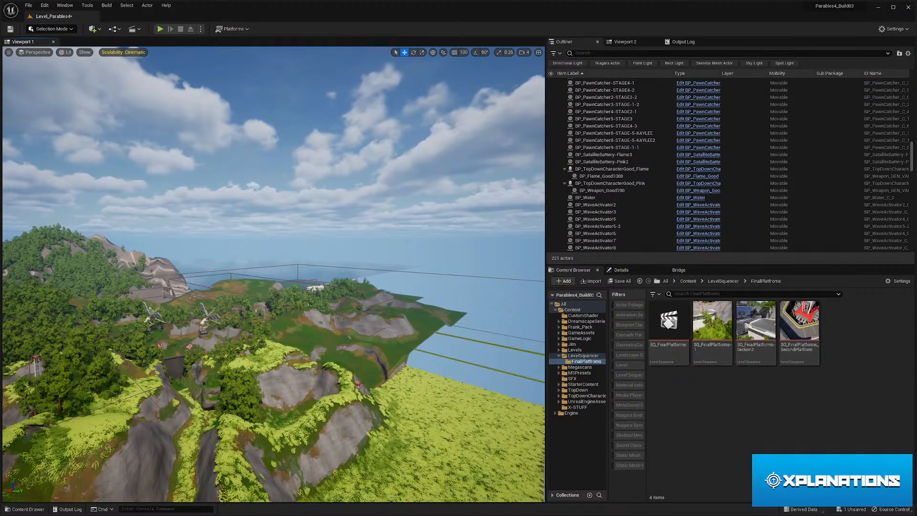
{"action": "key", "text": "super"}
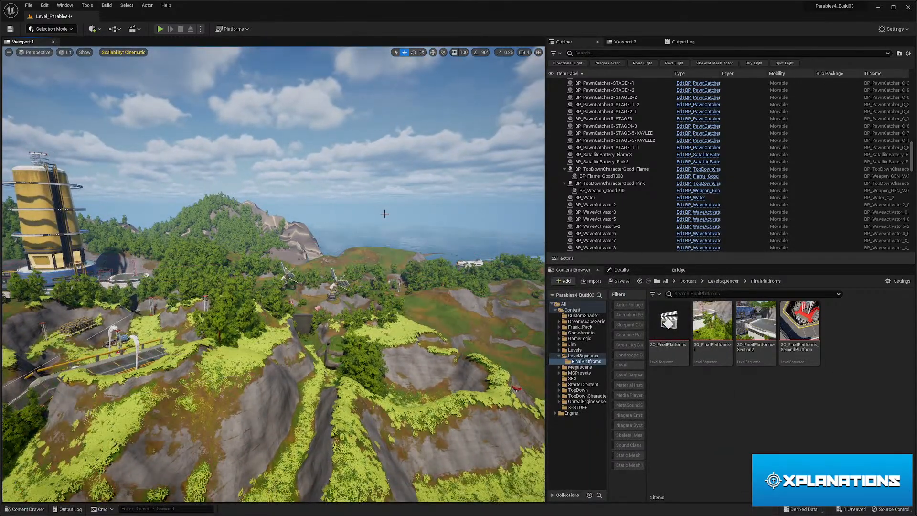
- Fly through the level towards the satellite structures and save Level_Parables4
{"action": "key", "text": "w"}
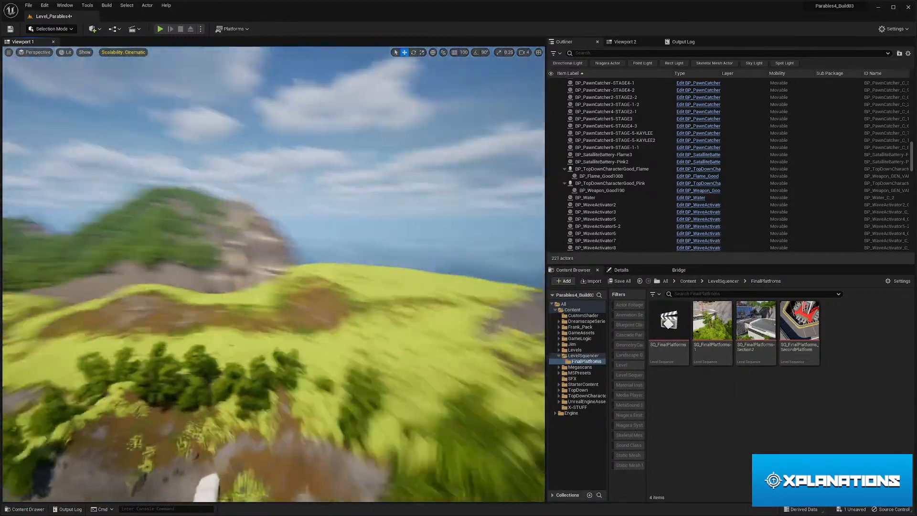
{"action": "key", "text": "w"}
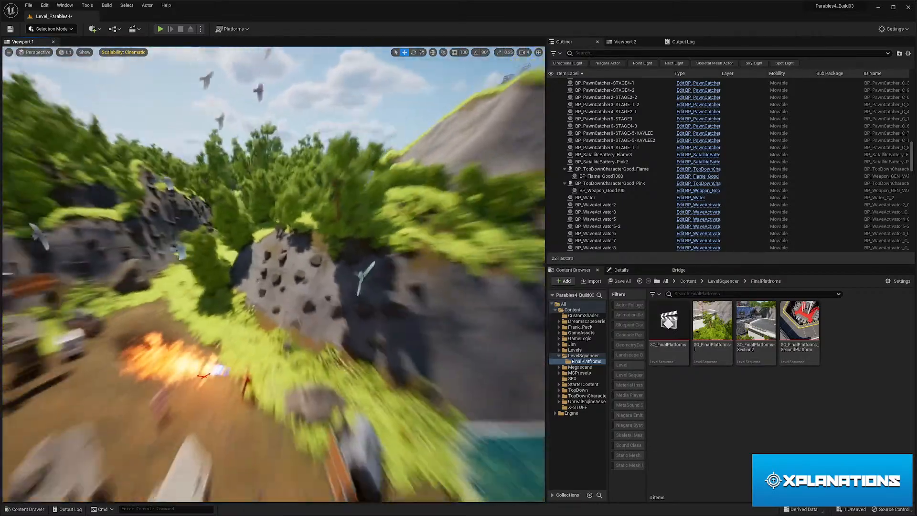
{"action": "key", "text": "ctrl+s"}
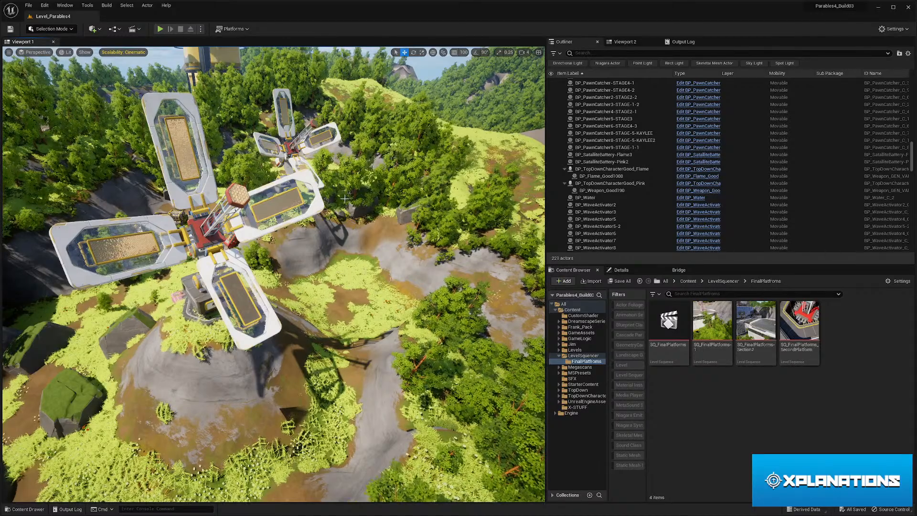
- Examine the two satellite structures on the hilltops up close, selecting the BP_Satalite3 actor
{"action": "left_click_drag", "start_coordinate": [345, 199], "coordinate": [348, 211]}
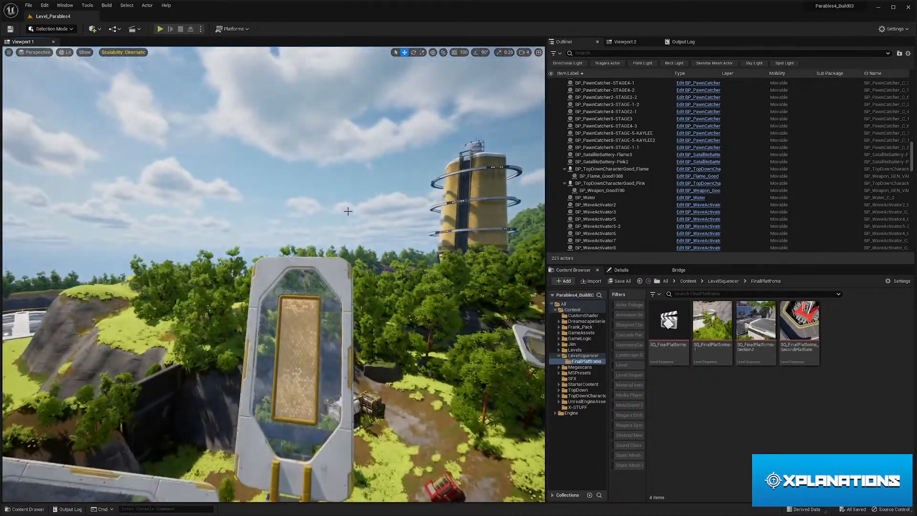
{"action": "key", "text": "s"}
{"action": "key", "text": "g"}
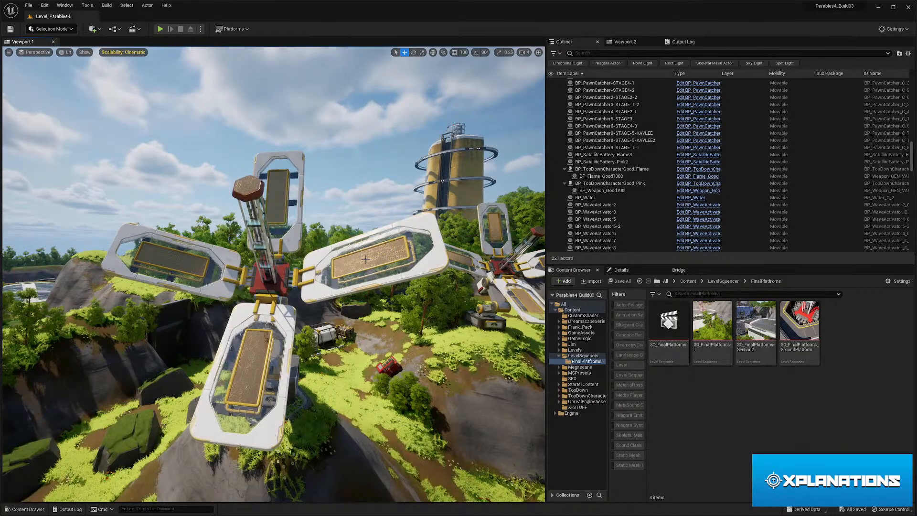
{"action": "left_click", "coordinate": [371, 257]}
{"action": "key", "text": "w"}
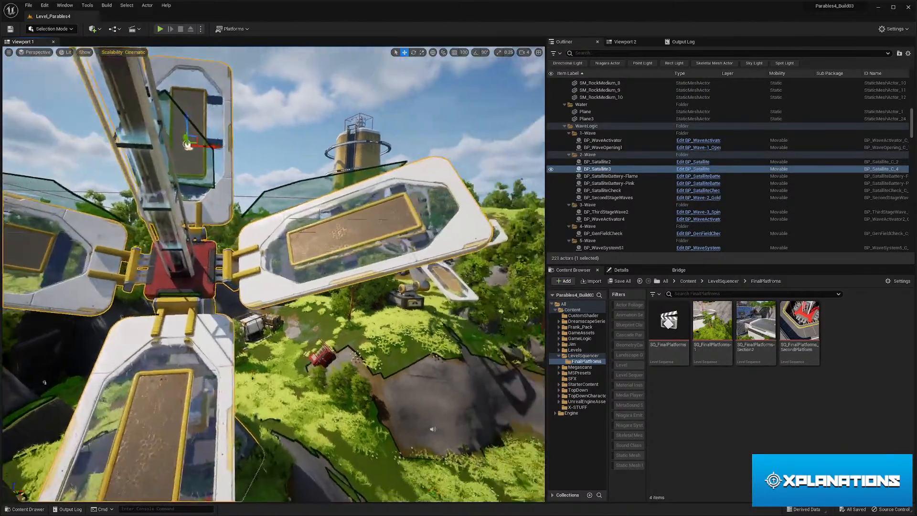
{"action": "key", "text": "g"}
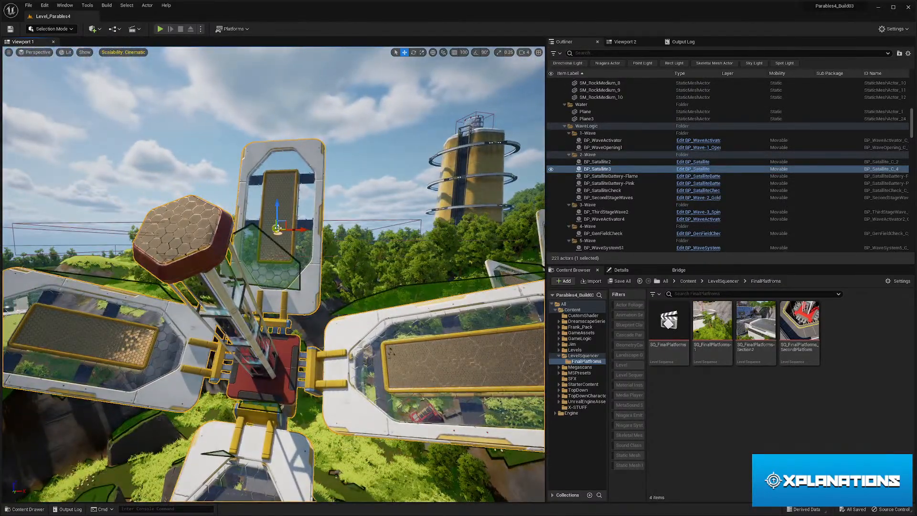
{"action": "key", "text": "s"}
{"action": "key", "text": "w"}
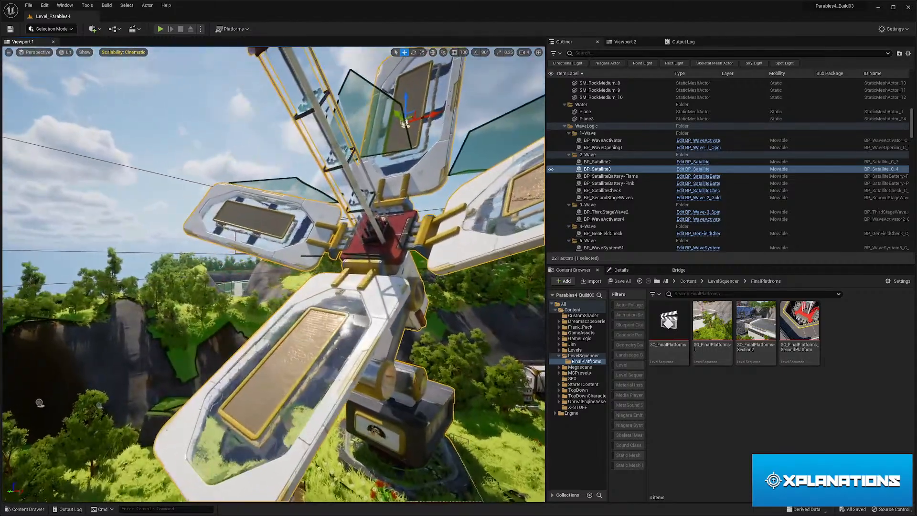
{"action": "key", "text": "s"}
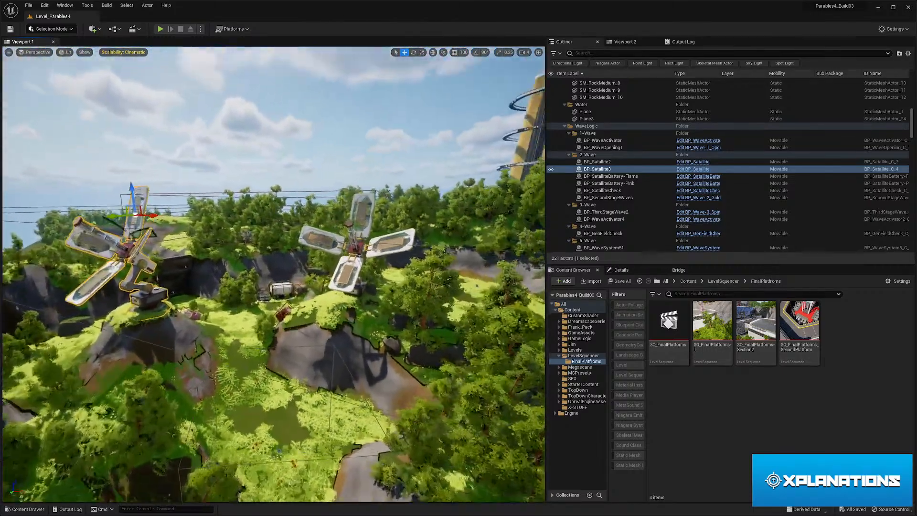
{"action": "key", "text": "w"}
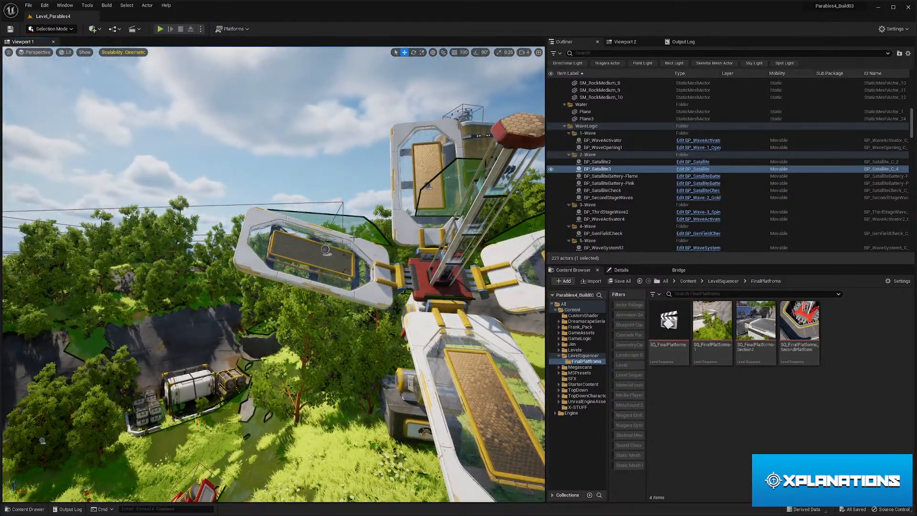
- Select the BP_SataliteCheck actor beside the second satellite, locate its asset, and open the blueprint
{"action": "left_click", "coordinate": [354, 239]}
{"action": "left_click", "coordinate": [363, 315]}
{"action": "key", "text": "ctrl+b"}
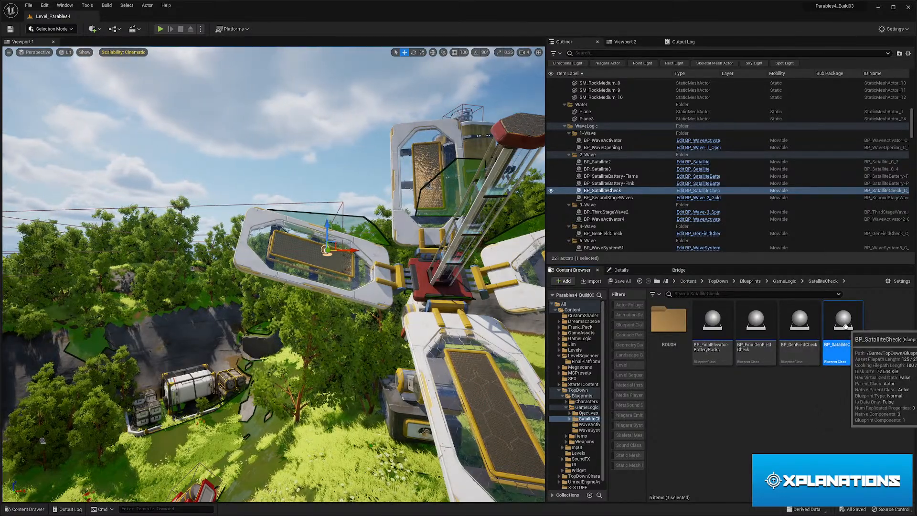
{"action": "double_click", "coordinate": [858, 354]}
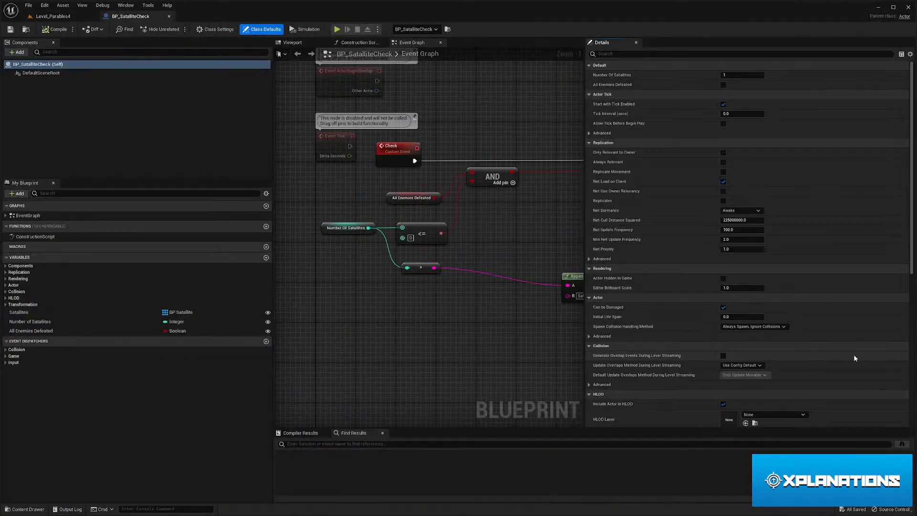
- Examine the BP_SatalliteCheck event graph, from the Check event's conditions to the Print String and Create Level Sequence Player nodes
{"action": "scroll", "coordinate": [386, 332], "scroll_direction": "down", "scroll_amount": 5}
{"action": "scroll", "coordinate": [446, 324], "scroll_direction": "up", "scroll_amount": 4}
{"action": "left_click_drag", "start_coordinate": [446, 324], "coordinate": [364, 305]}
{"action": "scroll", "coordinate": [468, 317], "scroll_direction": "down", "scroll_amount": 2}
{"action": "left_click_drag", "start_coordinate": [480, 301], "coordinate": [309, 296]}
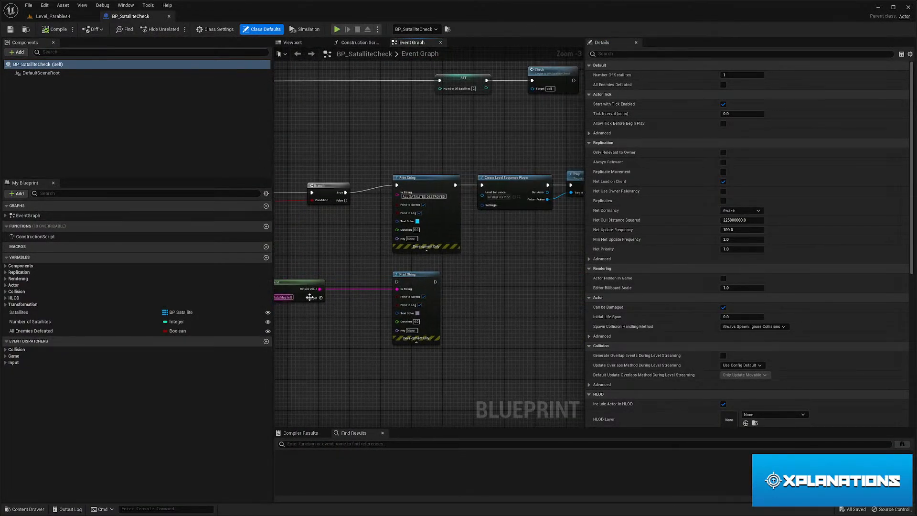
{"action": "scroll", "coordinate": [426, 295], "scroll_direction": "up", "scroll_amount": 1}
{"action": "left_click_drag", "start_coordinate": [420, 298], "coordinate": [294, 307]}
{"action": "left_click_drag", "start_coordinate": [381, 297], "coordinate": [489, 333]}
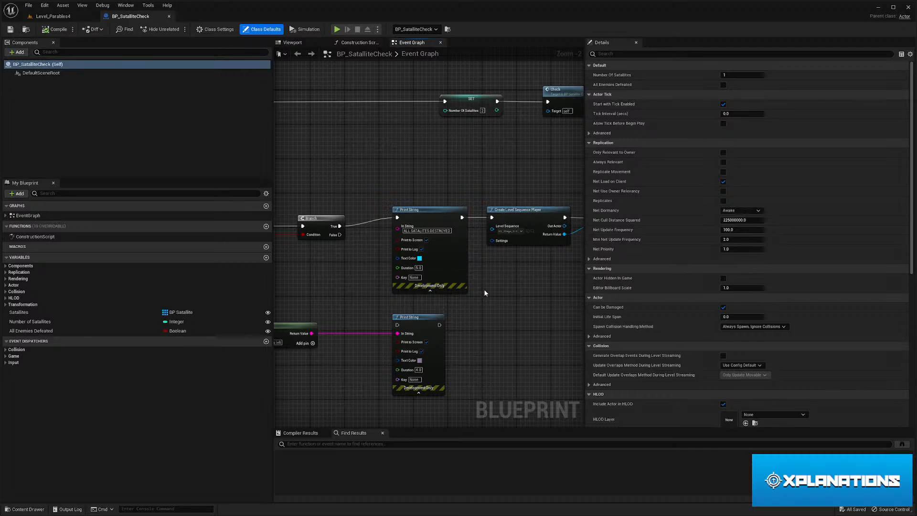
{"action": "left_click_drag", "start_coordinate": [454, 279], "coordinate": [598, 286]}
{"action": "left_click_drag", "start_coordinate": [286, 297], "coordinate": [403, 304]}
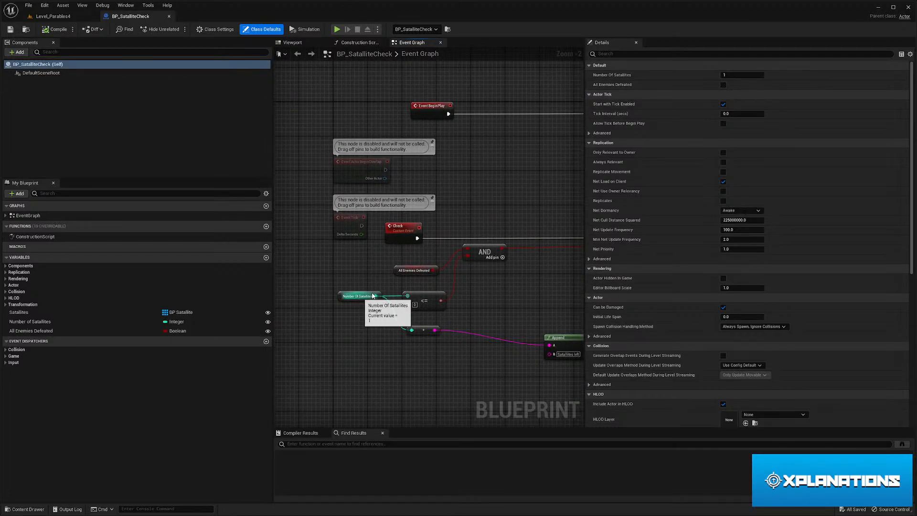
- Widen the graph area, review the Event BeginPlay chain that sets Number Of Satallites and calls Check, and close the blueprint
{"action": "left_click_drag", "start_coordinate": [584, 286], "coordinate": [703, 294]}
{"action": "left_click_drag", "start_coordinate": [636, 275], "coordinate": [525, 278]}
{"action": "scroll", "coordinate": [525, 274], "scroll_direction": "down", "scroll_amount": 2}
{"action": "scroll", "coordinate": [439, 277], "scroll_direction": "up", "scroll_amount": 4}
{"action": "left_click_drag", "start_coordinate": [340, 269], "coordinate": [622, 285]}
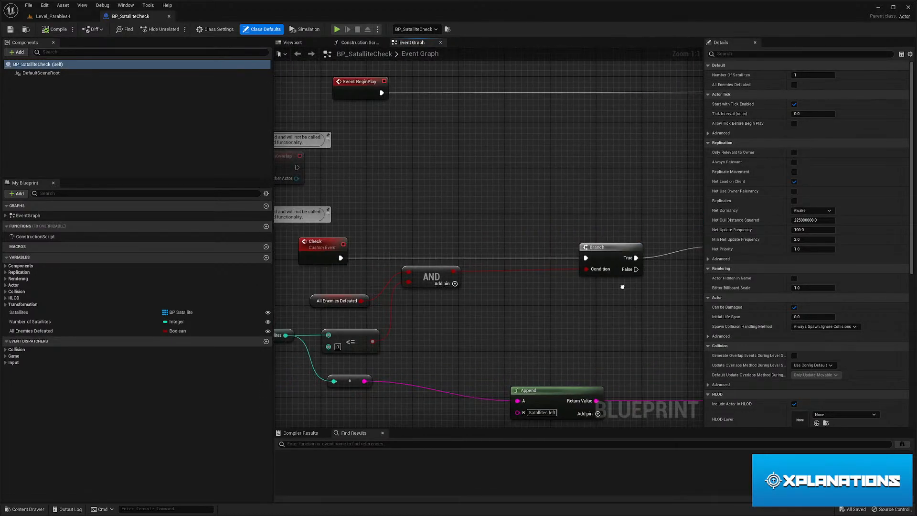
{"action": "left_click_drag", "start_coordinate": [412, 261], "coordinate": [509, 305]}
{"action": "left_click_drag", "start_coordinate": [554, 269], "coordinate": [382, 338]}
{"action": "left_click_drag", "start_coordinate": [544, 293], "coordinate": [263, 307]}
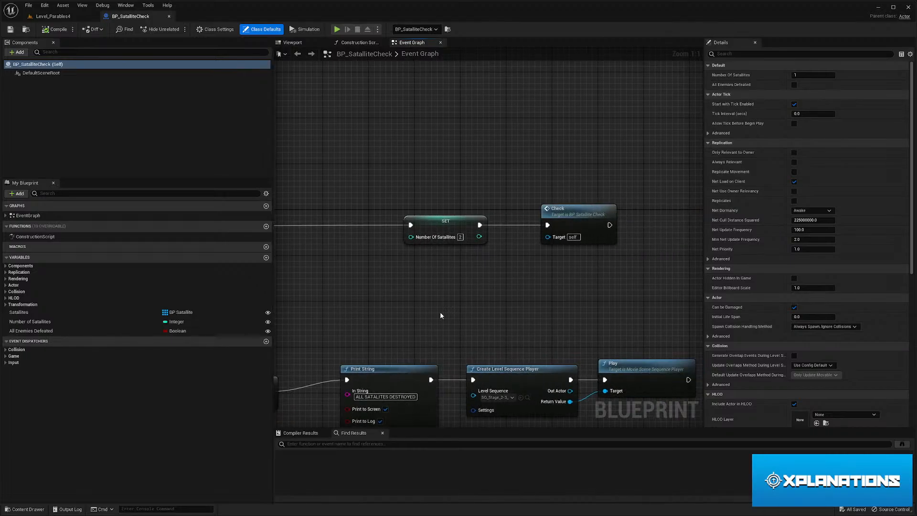
{"action": "left_click_drag", "start_coordinate": [322, 321], "coordinate": [496, 310]}
{"action": "scroll", "coordinate": [681, 243], "scroll_direction": "down", "scroll_amount": 2}
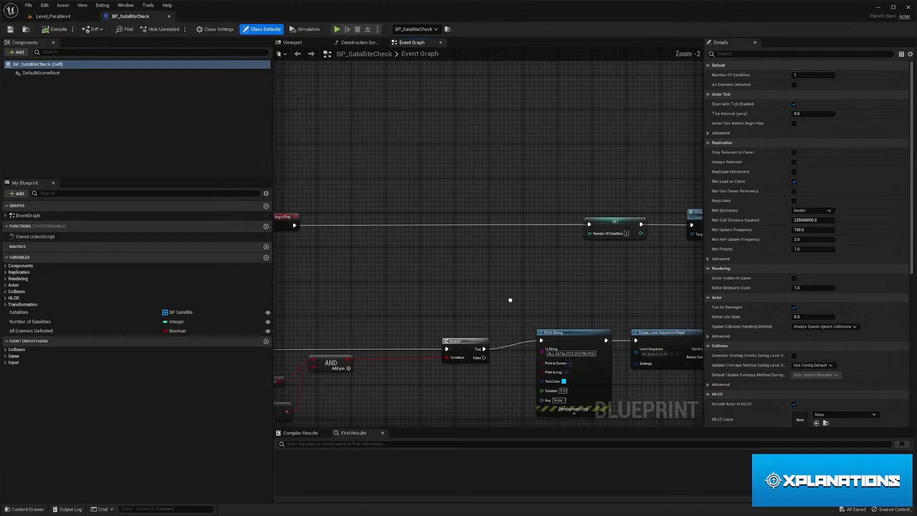
{"action": "left_click", "coordinate": [169, 17]}
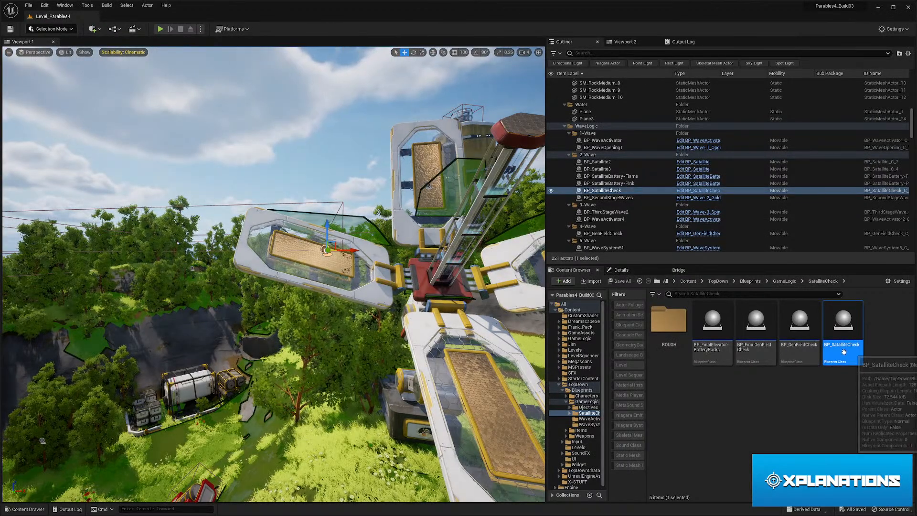
- Look through the BP_GenFieldCheck, BP_FinalGenFieldCheck and BP_FinalElevator-BatteryPacks assets in the SatalliteCheck folder
{"action": "left_click", "coordinate": [800, 347]}
{"action": "left_click", "coordinate": [722, 345]}
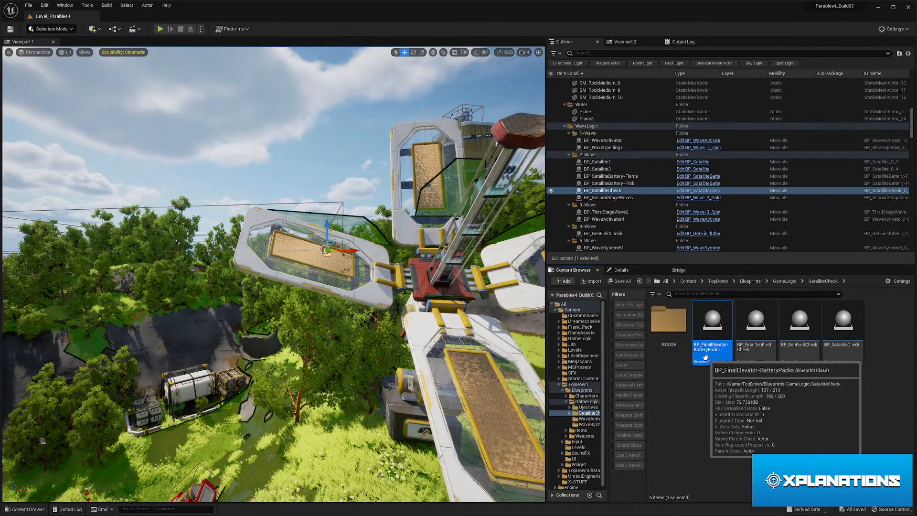
{"action": "left_click", "coordinate": [746, 359]}
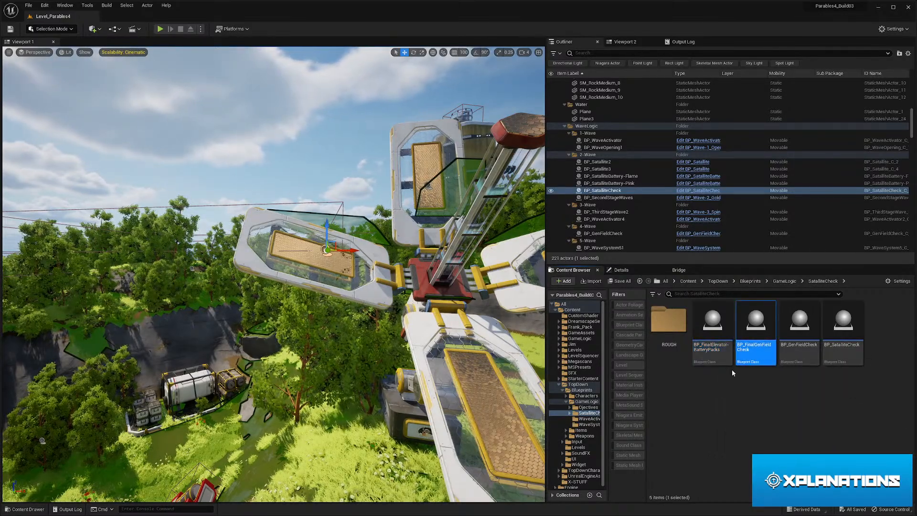
{"action": "left_click", "coordinate": [804, 359]}
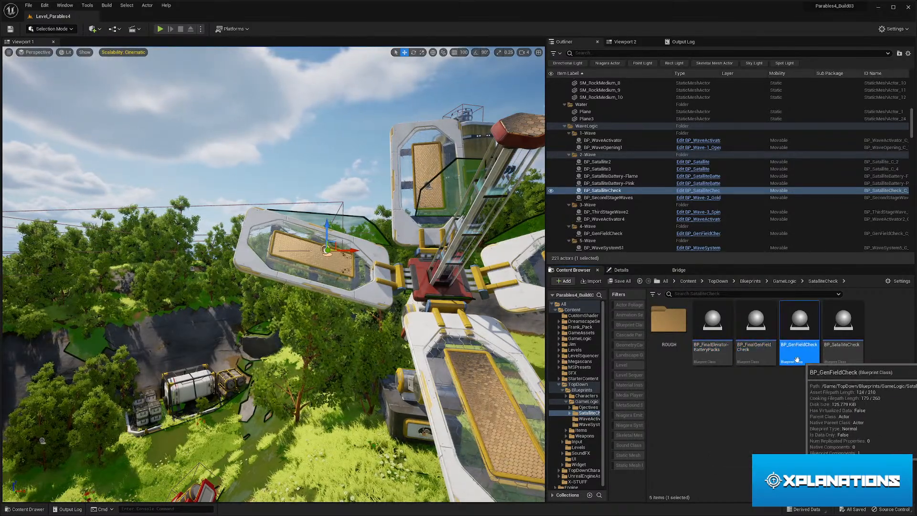
{"action": "left_click", "coordinate": [751, 359]}
{"action": "left_click", "coordinate": [722, 354]}
{"action": "left_click", "coordinate": [790, 353]}
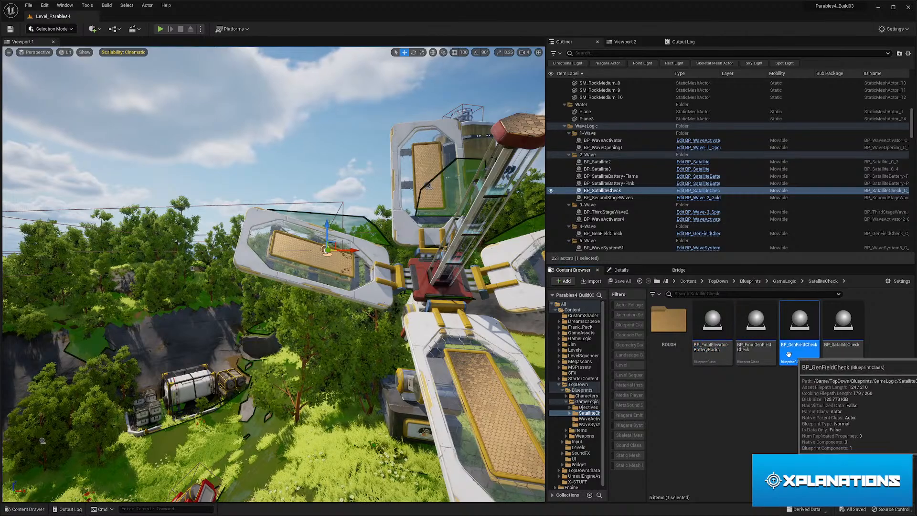
- Open the BP_FinalElevator-BatteryPacks blueprint, view its event graph, and close it
{"action": "left_click", "coordinate": [723, 353]}
{"action": "double_click", "coordinate": [723, 352]}
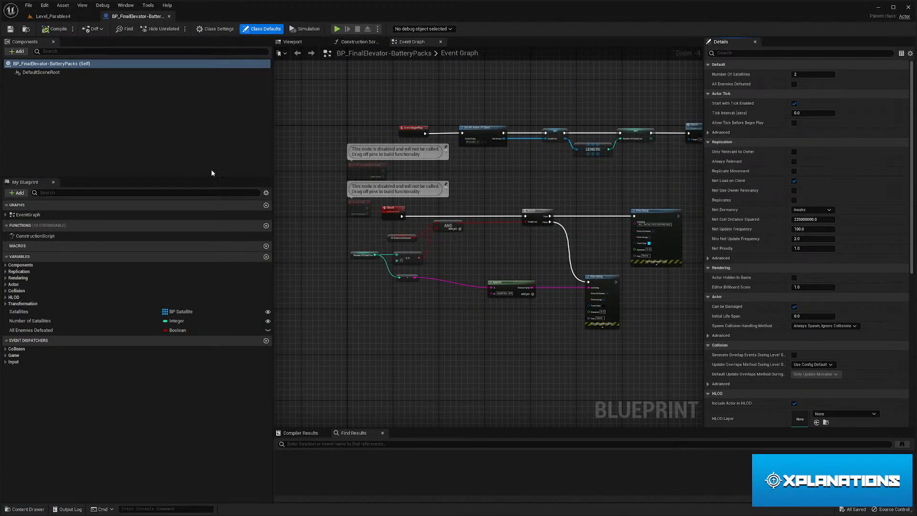
{"action": "left_click", "coordinate": [168, 17]}
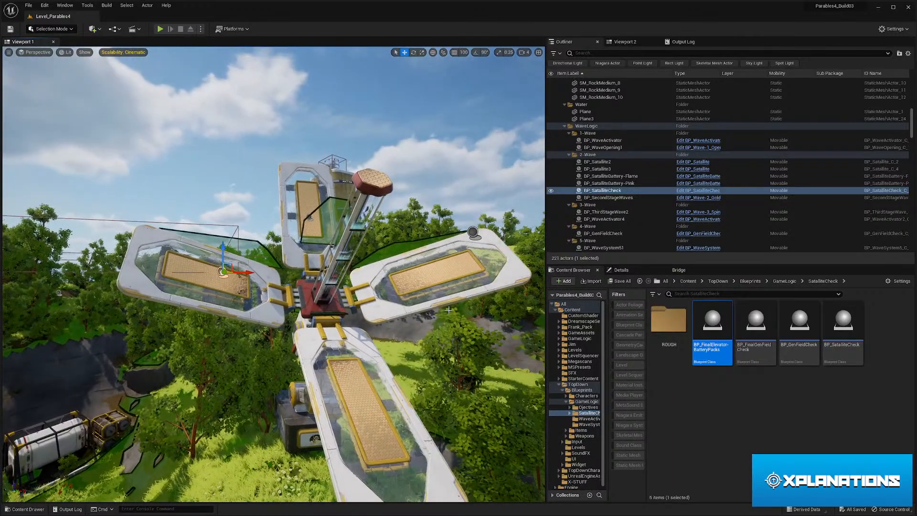
- Select the BP_SecondStageWaves actor beside the satellite, locate its asset, and open the BP_Wave-2_GoldStatlites blueprint
{"action": "left_click", "coordinate": [478, 236]}
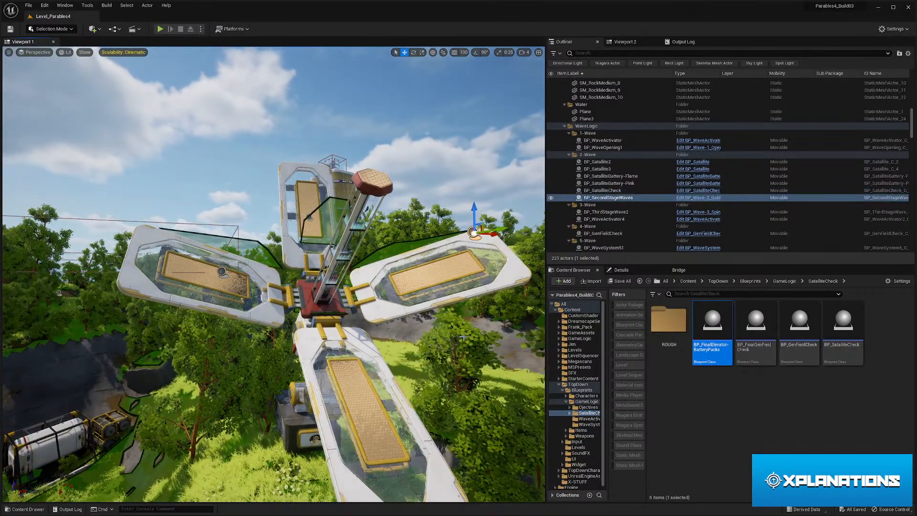
{"action": "left_click_drag", "start_coordinate": [465, 338], "coordinate": [473, 356]}
{"action": "key", "text": "ctrl+b"}
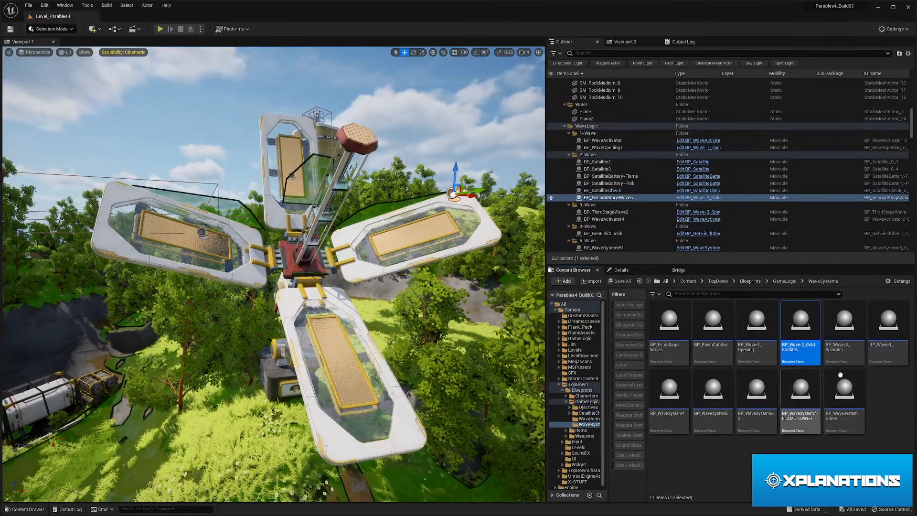
{"action": "left_click", "coordinate": [844, 335]}
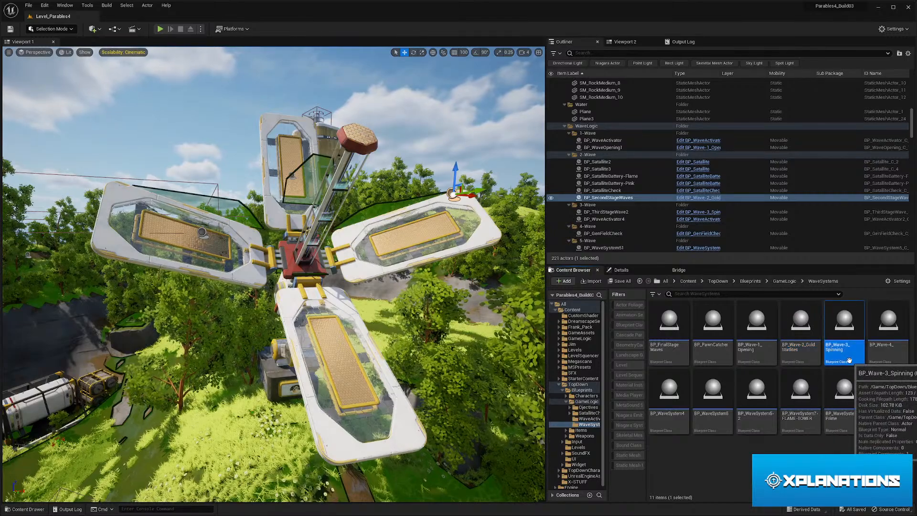
{"action": "left_click", "coordinate": [797, 356]}
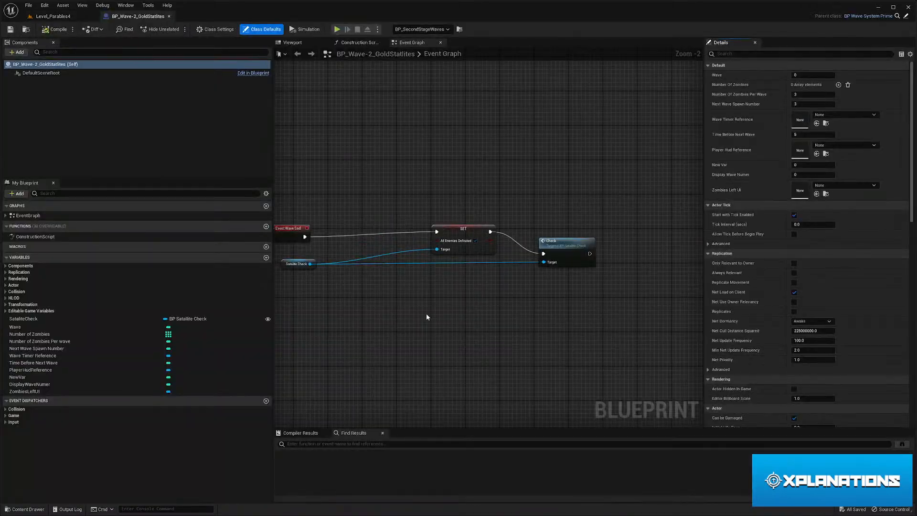
- Move the Event Wave End node slightly upward in the event graph and return to Level_Parables4
{"action": "scroll", "coordinate": [433, 282], "scroll_direction": "up", "scroll_amount": 2}
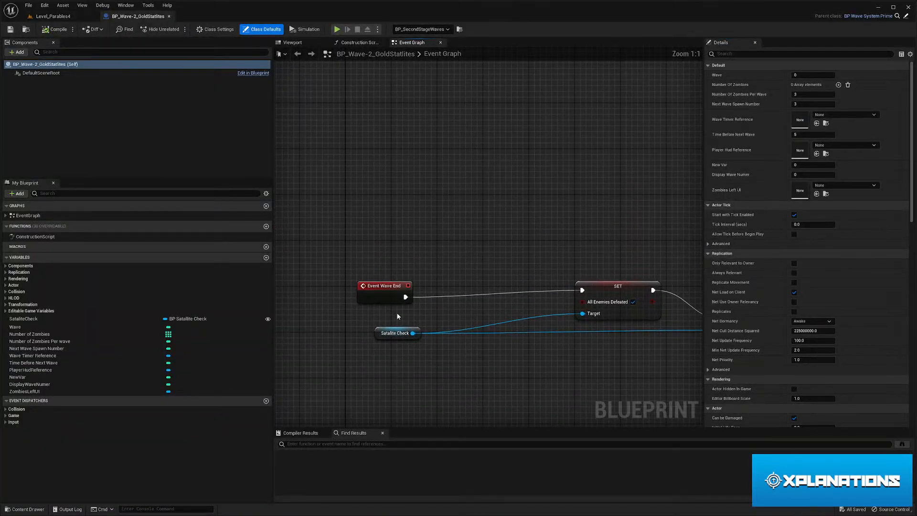
{"action": "left_click_drag", "start_coordinate": [378, 277], "coordinate": [377, 279]}
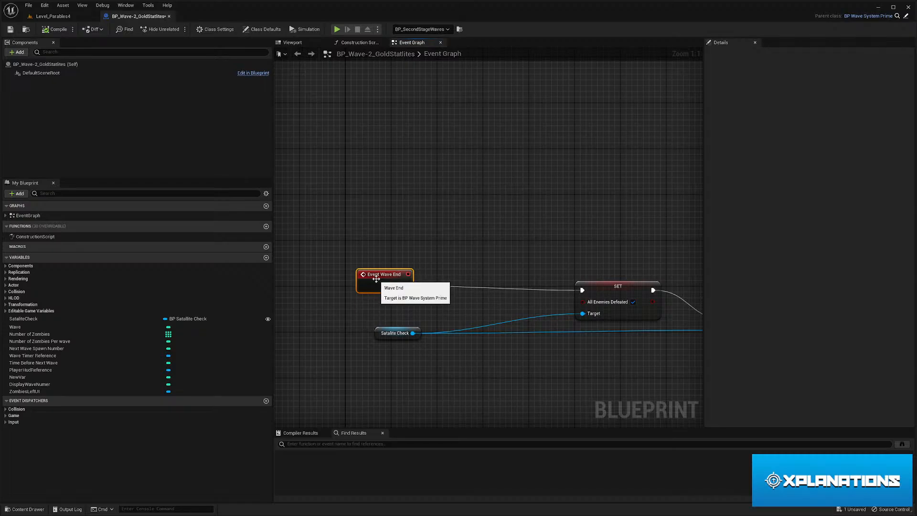
{"action": "left_click", "coordinate": [53, 16]}
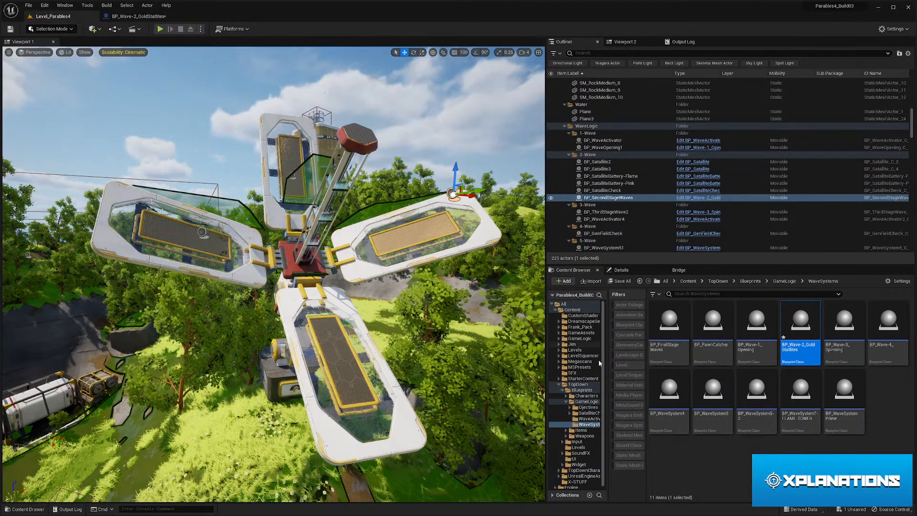
- Browse from the Content root to the UI folder inside TopDownCharacter_Good and open the WBP_ParableUI widget
{"action": "key", "text": "alt+Left"}
{"action": "key", "text": "alt+Left"}
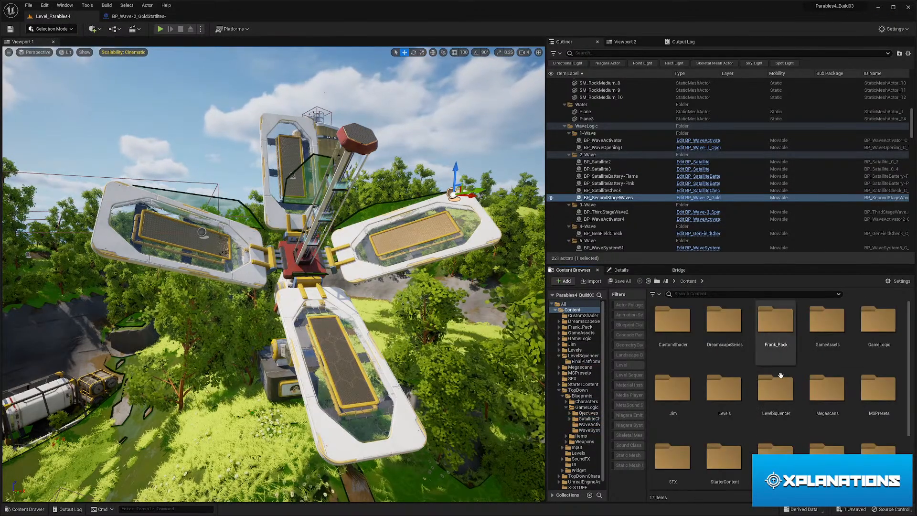
{"action": "key", "text": "alt+Right"}
{"action": "left_click", "coordinate": [688, 281]}
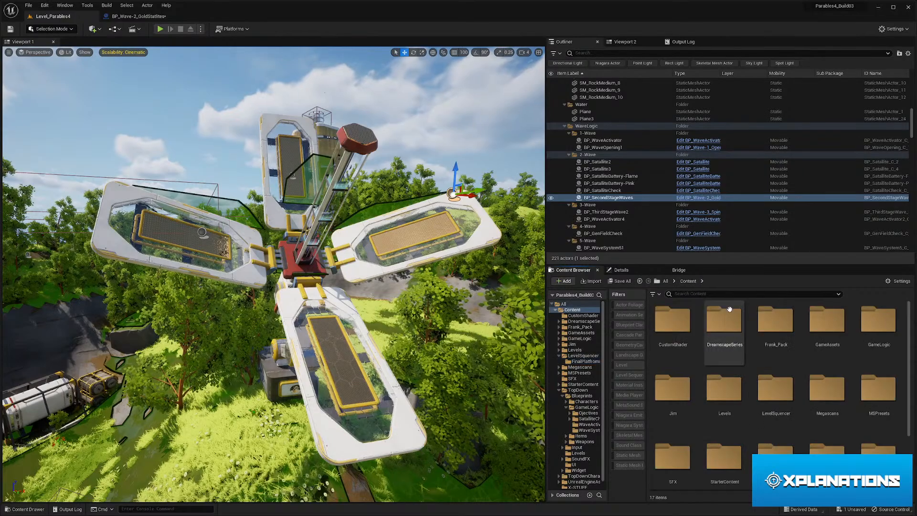
{"action": "scroll", "coordinate": [884, 336], "scroll_direction": "down", "scroll_amount": 2}
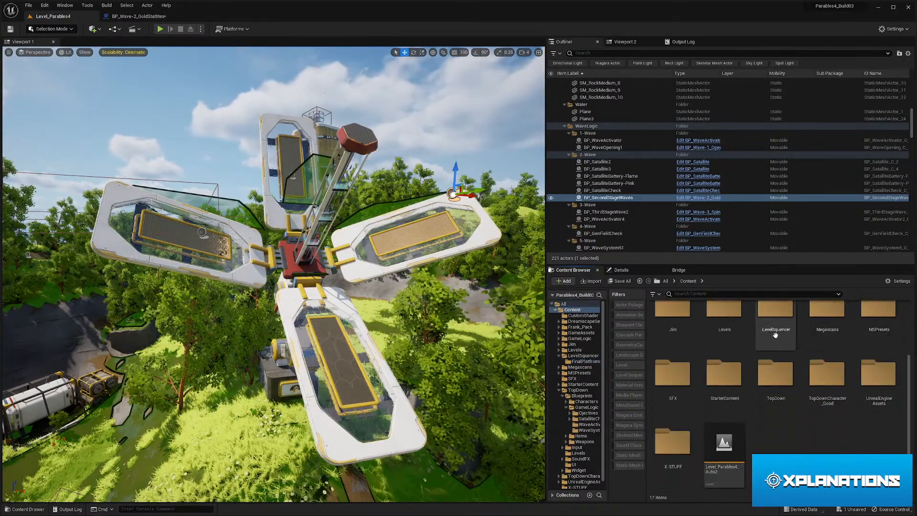
{"action": "scroll", "coordinate": [776, 411], "scroll_direction": "up", "scroll_amount": 1}
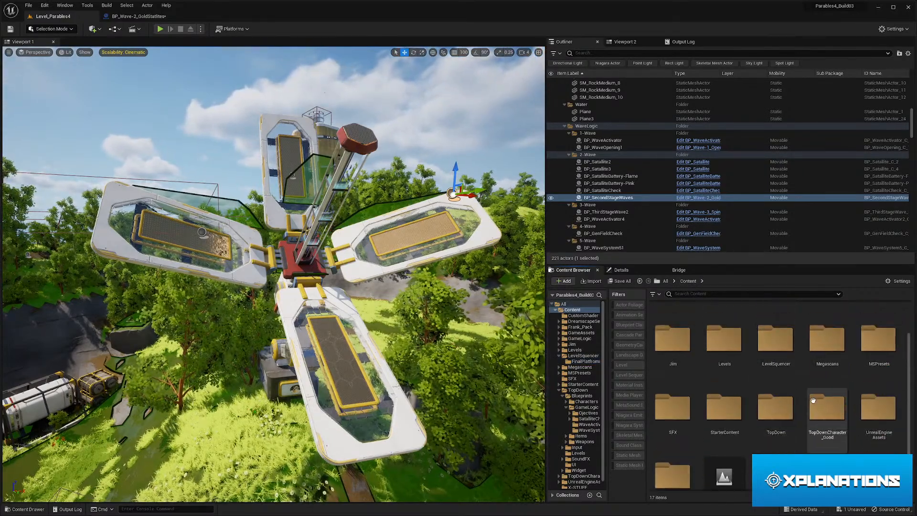
{"action": "double_click", "coordinate": [826, 409]}
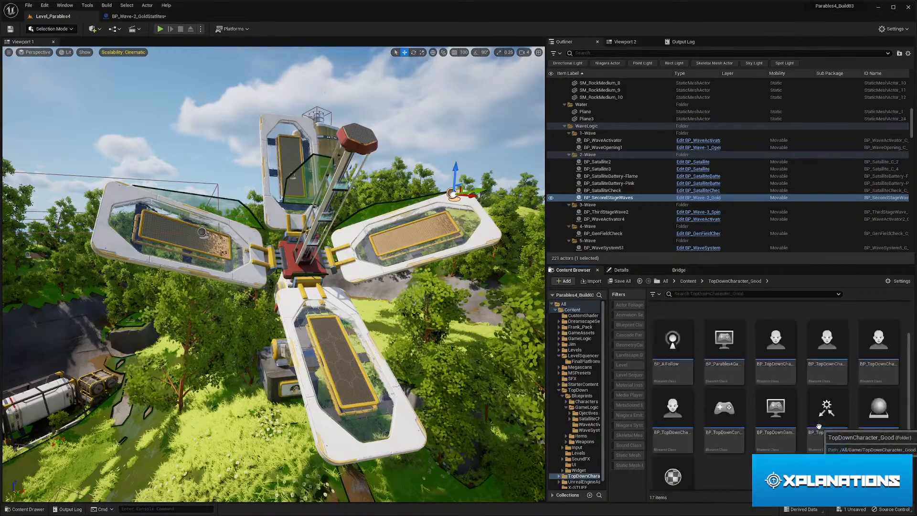
{"action": "scroll", "coordinate": [819, 410], "scroll_direction": "up", "scroll_amount": 2}
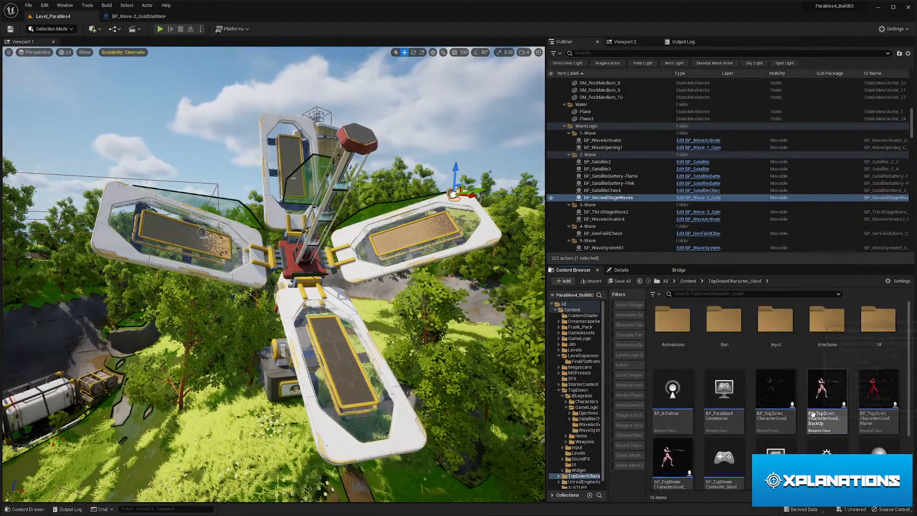
{"action": "double_click", "coordinate": [879, 346]}
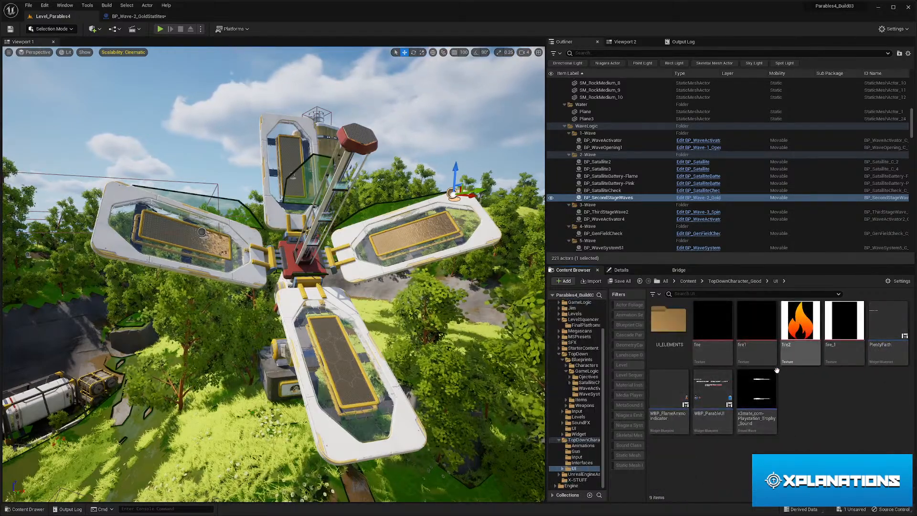
{"action": "double_click", "coordinate": [727, 404]}
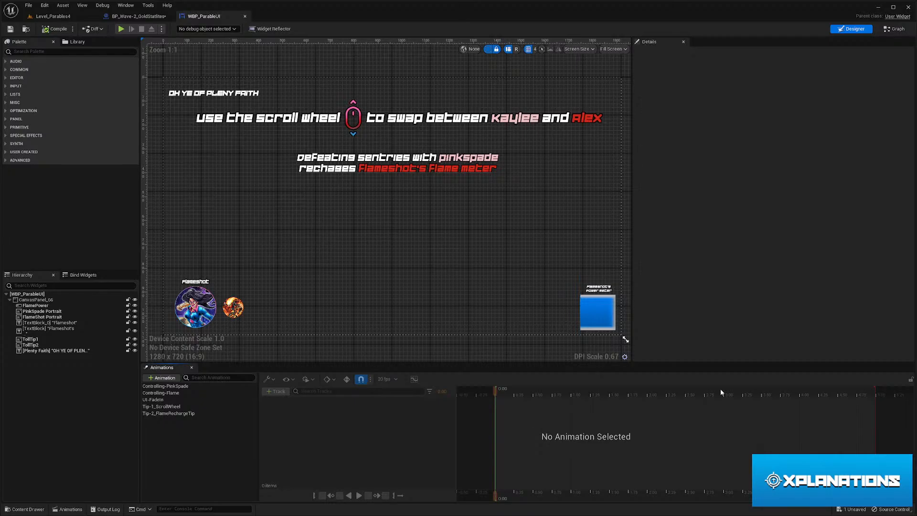
- Select the TollTip2 image about recharging the flame meter in the widget layout and view its details
{"action": "left_click", "coordinate": [411, 174]}
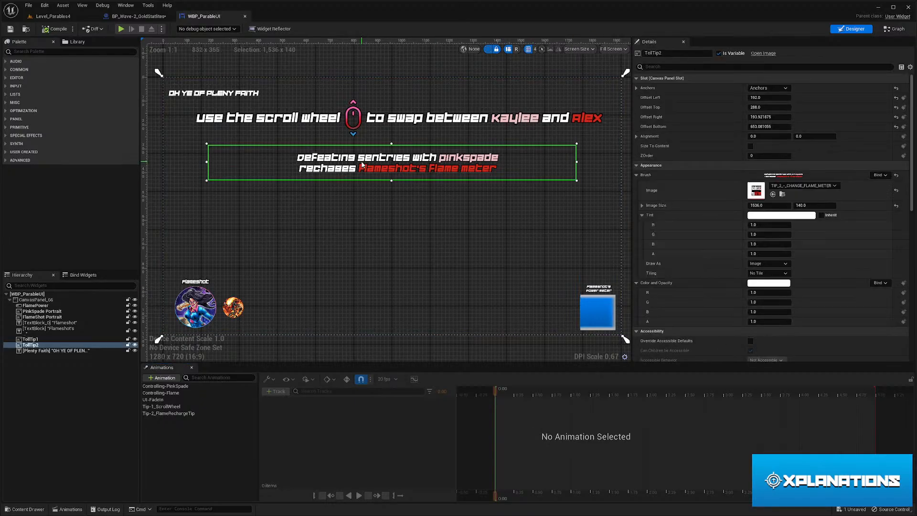
{"action": "left_click", "coordinate": [371, 210]}
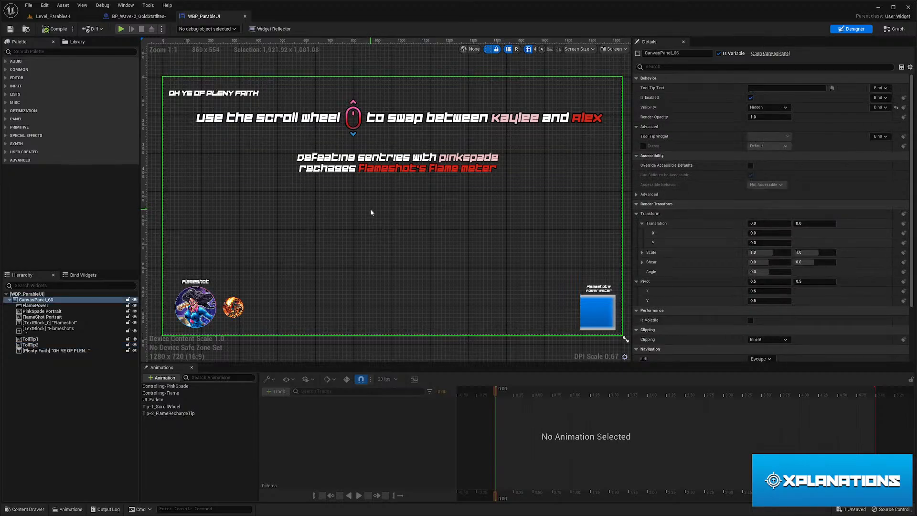
{"action": "left_click", "coordinate": [365, 173]}
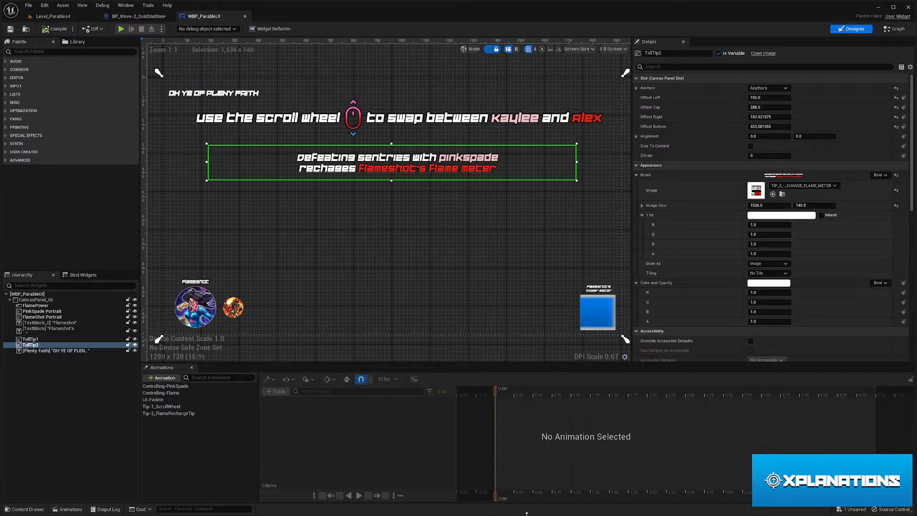
- Switch to File Explorer, bring the Parables of the Remnant #4 folder window into view over the widget editor, and resize it
{"action": "left_click", "coordinate": [503, 508]}
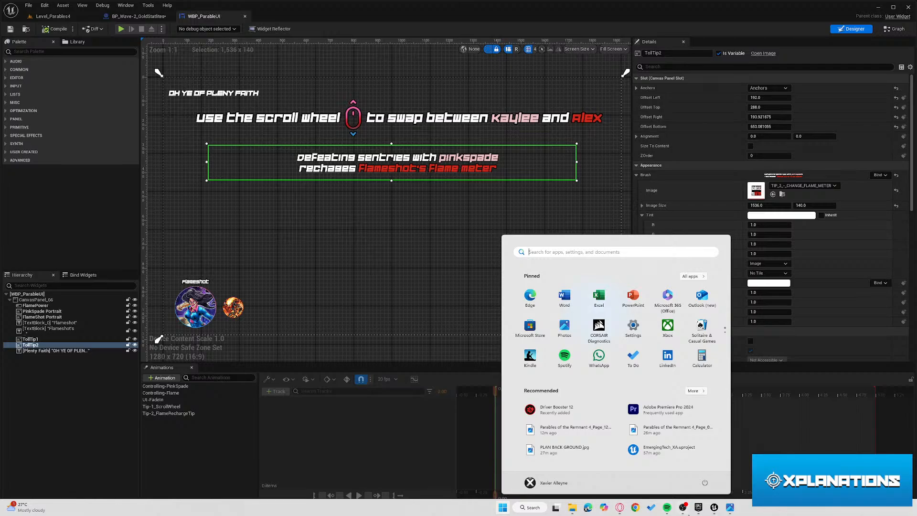
{"action": "left_click", "coordinate": [572, 508]}
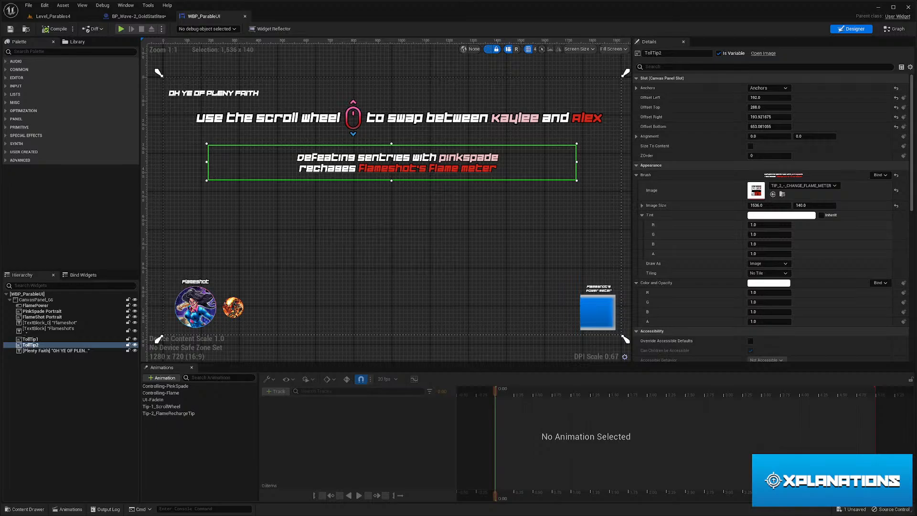
{"action": "left_click_drag", "start_coordinate": [916, 268], "coordinate": [916, 234]}
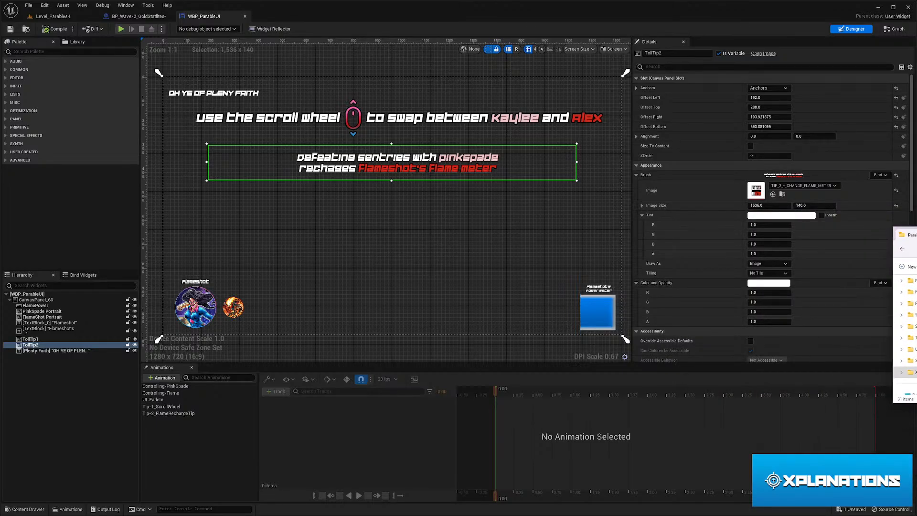
{"action": "left_click_drag", "start_coordinate": [916, 405], "coordinate": [916, 515]}
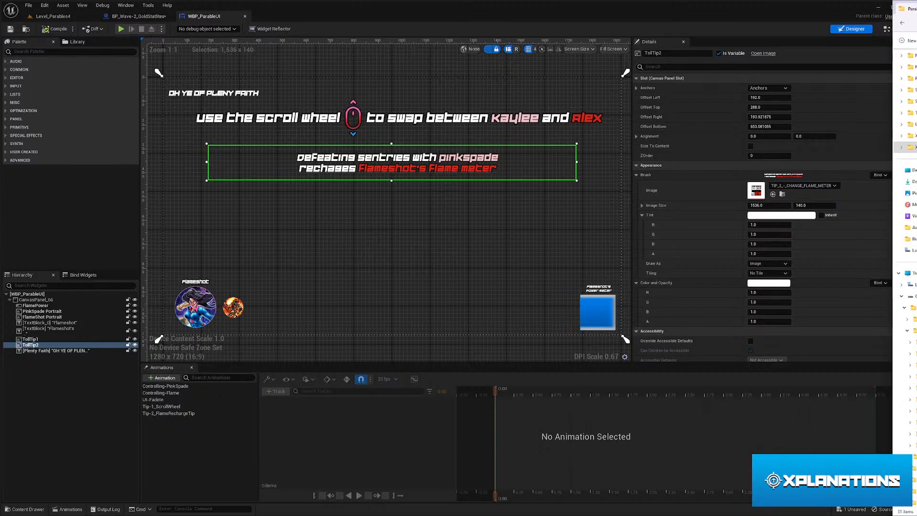
{"action": "left_click_drag", "start_coordinate": [916, 8], "coordinate": [848, 221]}
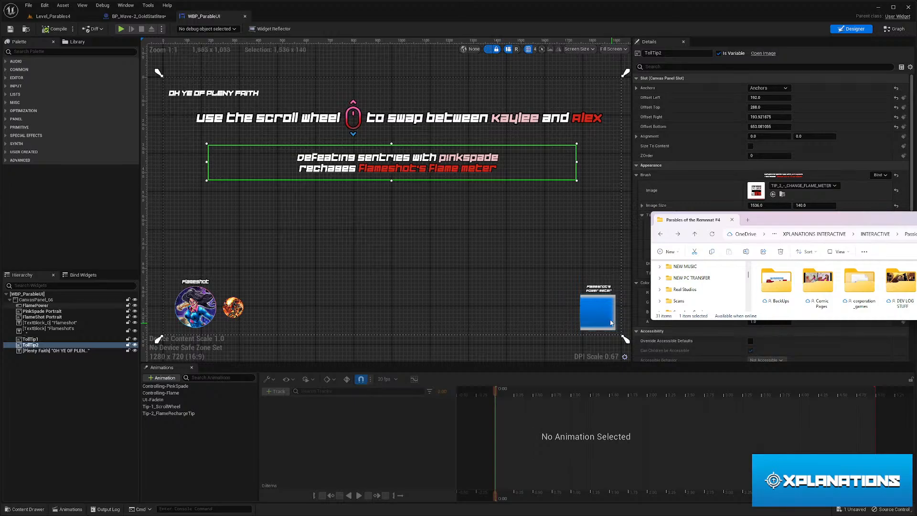
{"action": "left_click_drag", "start_coordinate": [651, 292], "coordinate": [916, 291]}
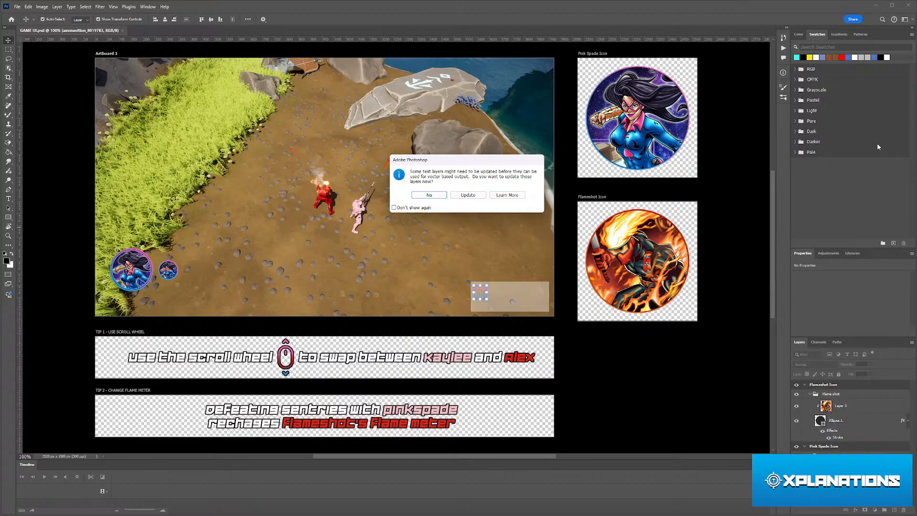
- In Photoshop, update the text layers of GAME UI.psd for vector output and clear the current layer selection
{"action": "left_click", "coordinate": [477, 196]}
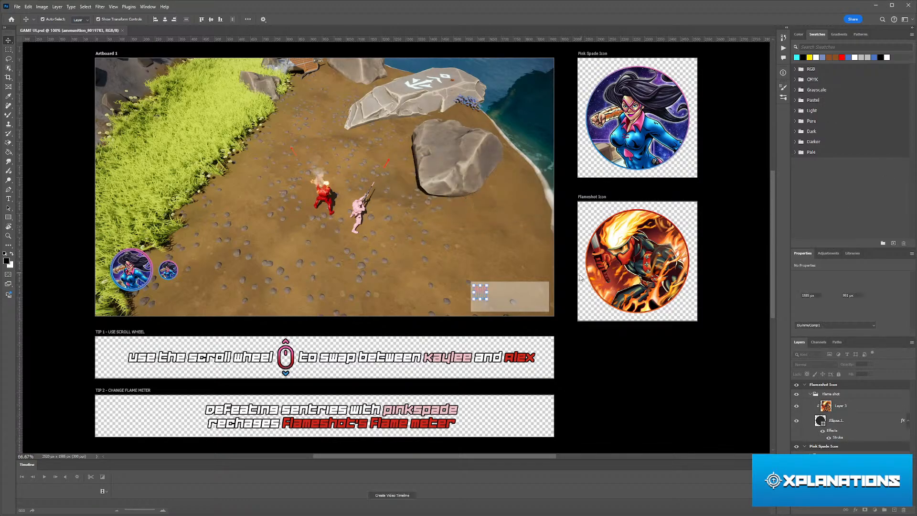
{"action": "scroll", "coordinate": [526, 248], "scroll_direction": "down", "scroll_amount": 2}
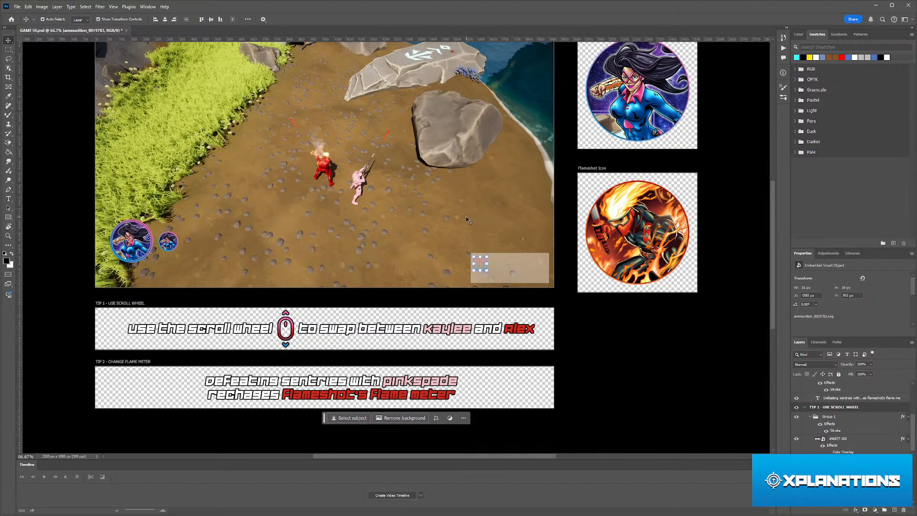
{"action": "scroll", "coordinate": [468, 225], "scroll_direction": "down", "scroll_amount": 3}
{"action": "scroll", "coordinate": [469, 224], "scroll_direction": "right", "scroll_amount": 2}
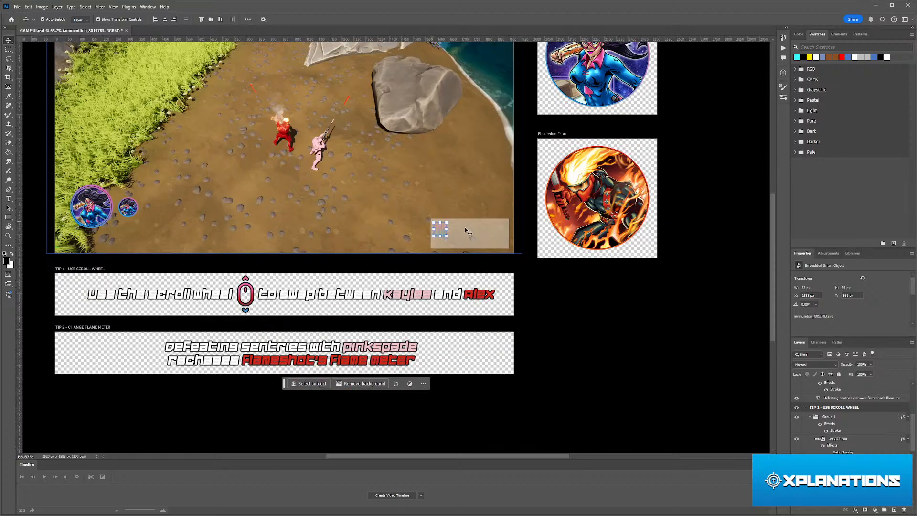
{"action": "left_click", "coordinate": [563, 303]}
- Duplicate the TIP 2 - CHANGE FLAME METER artboard
{"action": "scroll", "coordinate": [473, 267], "scroll_direction": "down", "scroll_amount": 3}
{"action": "scroll", "coordinate": [432, 263], "scroll_direction": "up", "scroll_amount": 2}
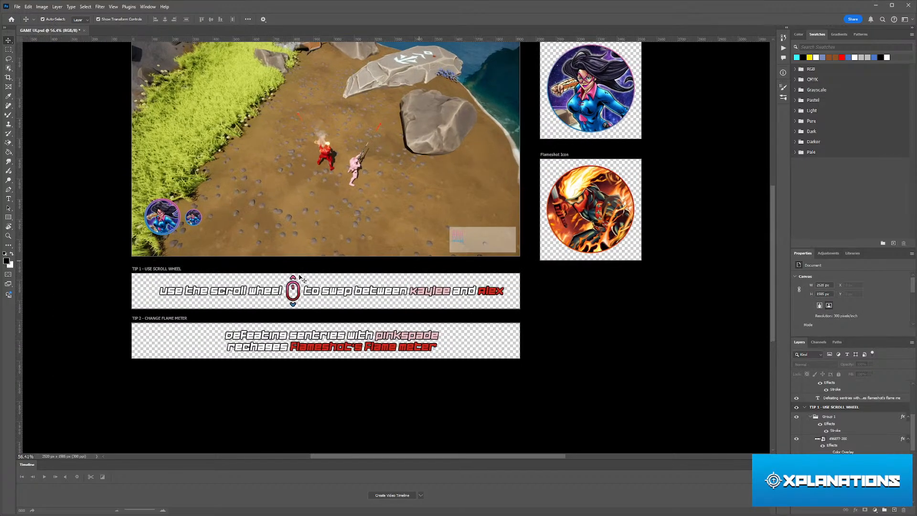
{"action": "scroll", "coordinate": [220, 263], "scroll_direction": "down", "scroll_amount": 4}
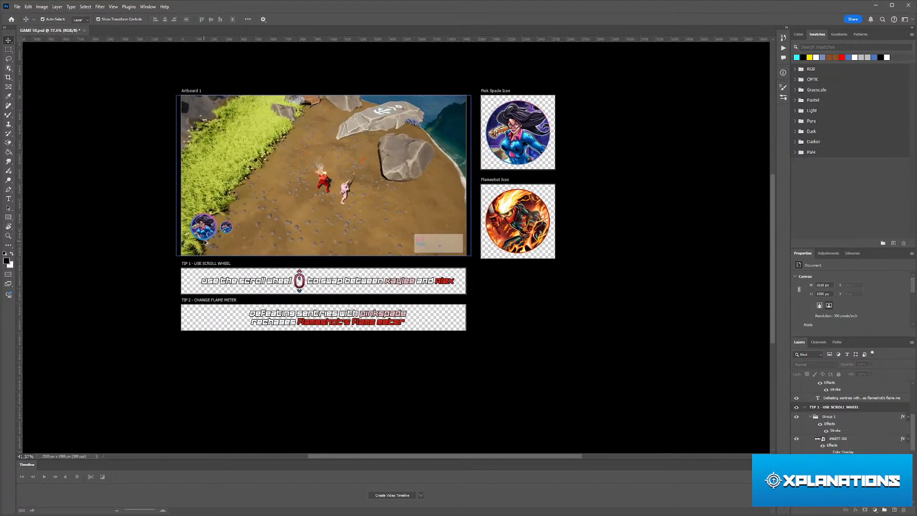
{"action": "scroll", "coordinate": [205, 242], "scroll_direction": "up", "scroll_amount": 4}
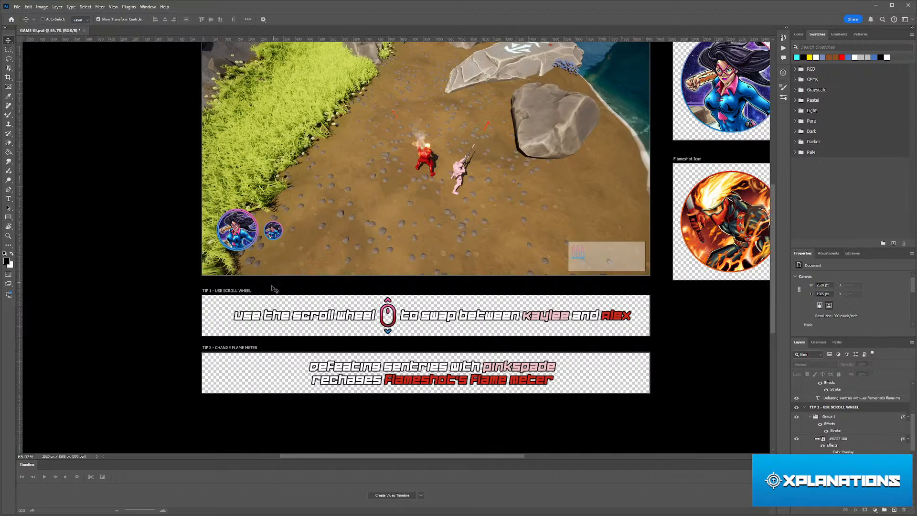
{"action": "scroll", "coordinate": [274, 288], "scroll_direction": "up", "scroll_amount": 2}
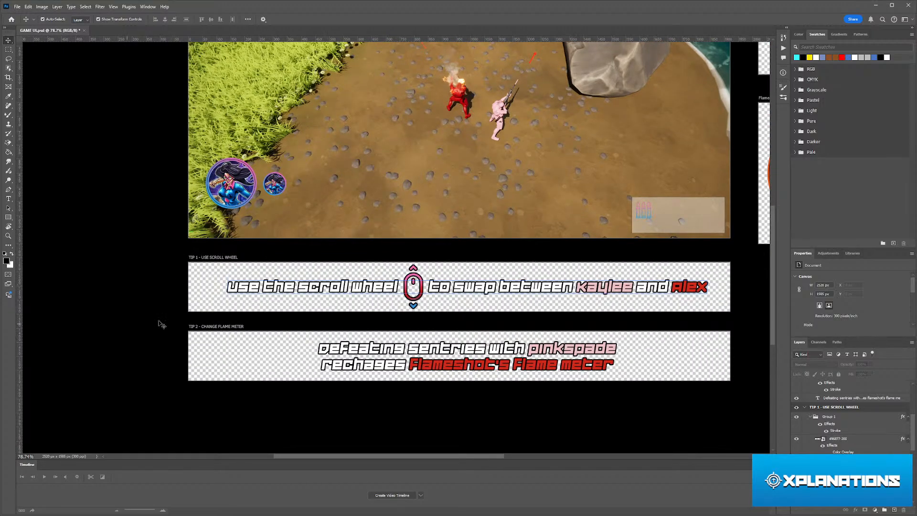
{"action": "left_click", "coordinate": [216, 326]}
{"action": "scroll", "coordinate": [423, 351], "scroll_direction": "down", "scroll_amount": 1}
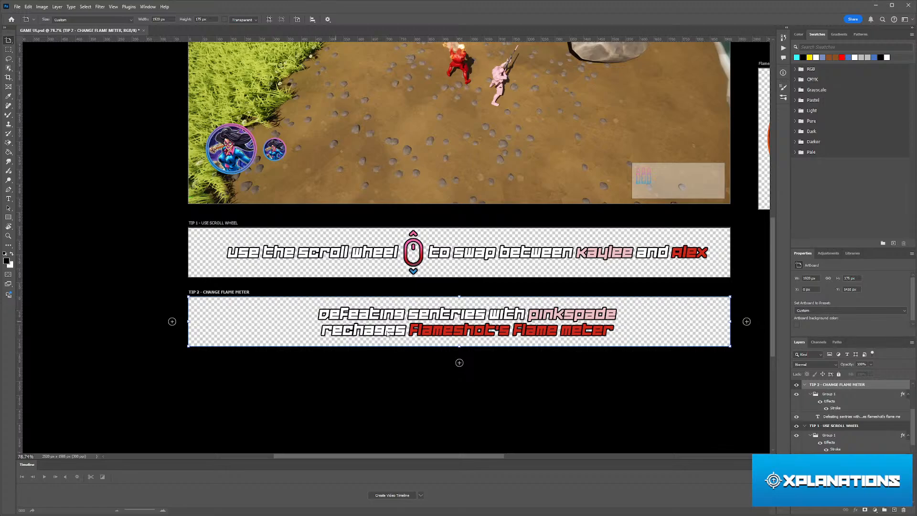
{"action": "key", "text": "ctrl+j"}
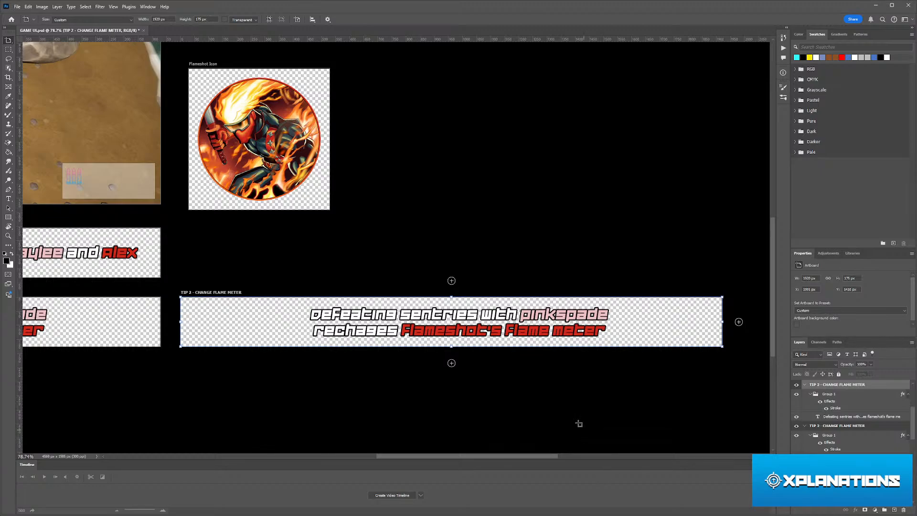
- Replace the word "Defeating" with "coated" in the tip text on the duplicated artboard
{"action": "key", "text": "t"}
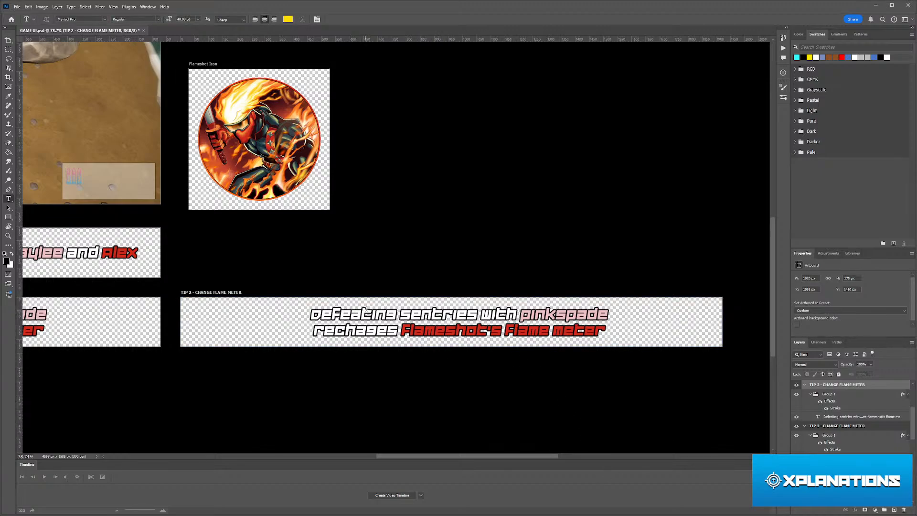
{"action": "double_click", "coordinate": [395, 314]}
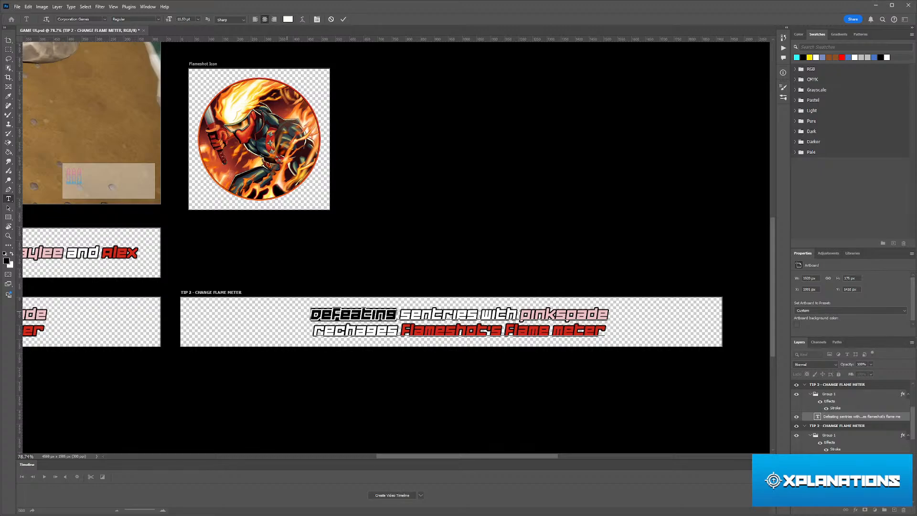
{"action": "type", "text": "G"}
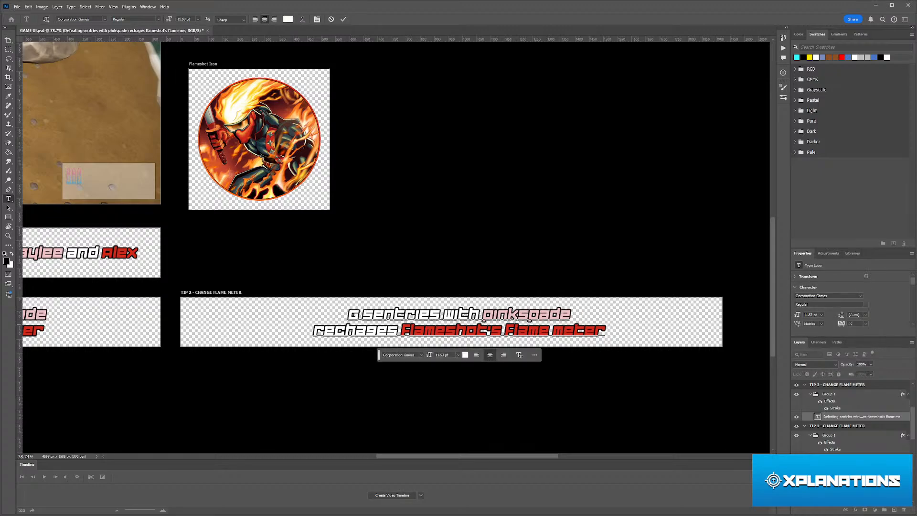
{"action": "type", "text": "oated"}
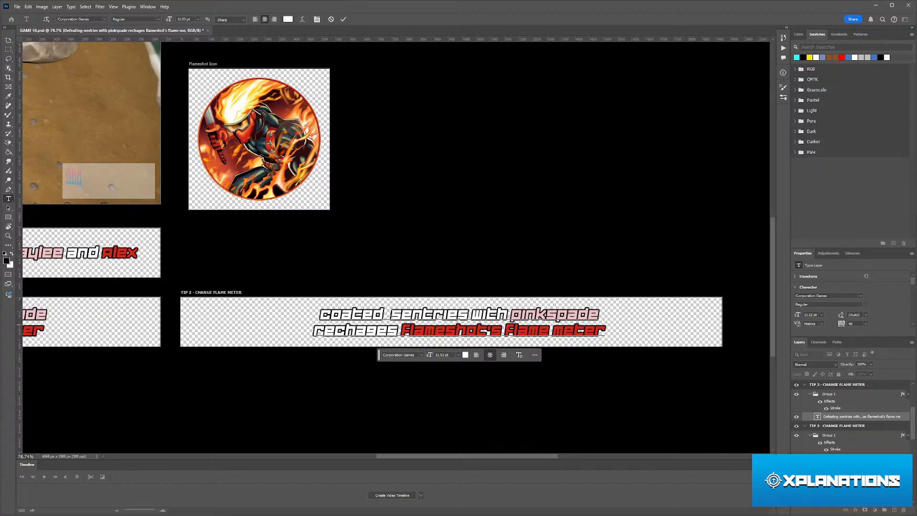
{"action": "type", "text": " cen"}
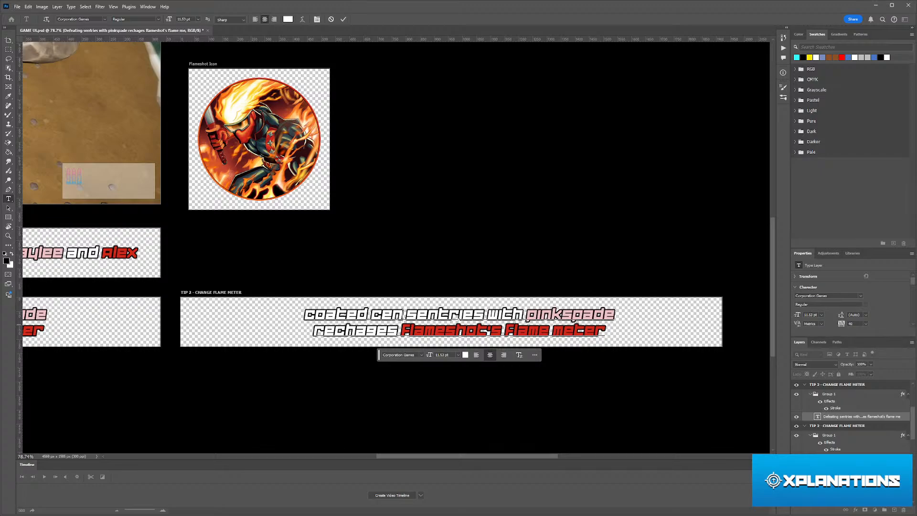
{"action": "key", "text": "BackSpace"}
{"action": "key", "text": "BackSpace"}
{"action": "key", "text": "BackSpace"}
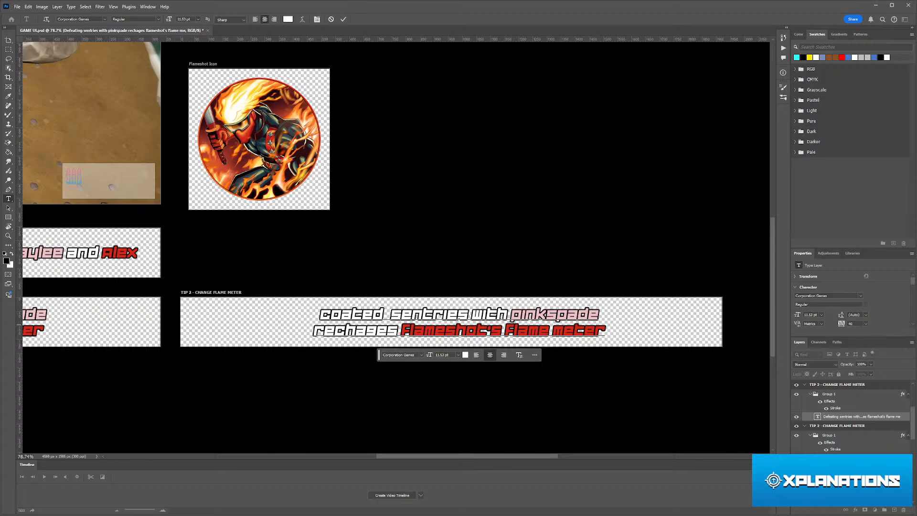
{"action": "key", "text": "BackSpace"}
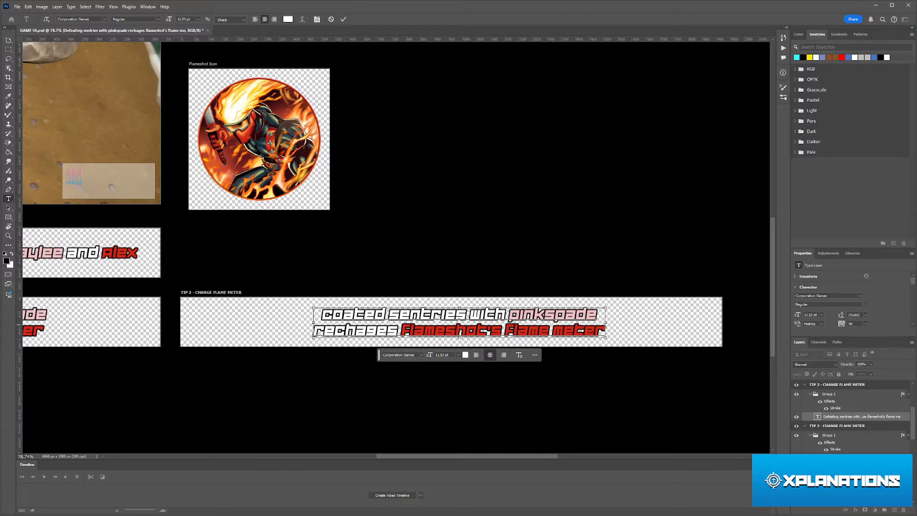
- Replace "with" by "are much more difficult" in the duplicated tip and insert "armor" in front of "coated"
{"action": "double_click", "coordinate": [489, 314]}
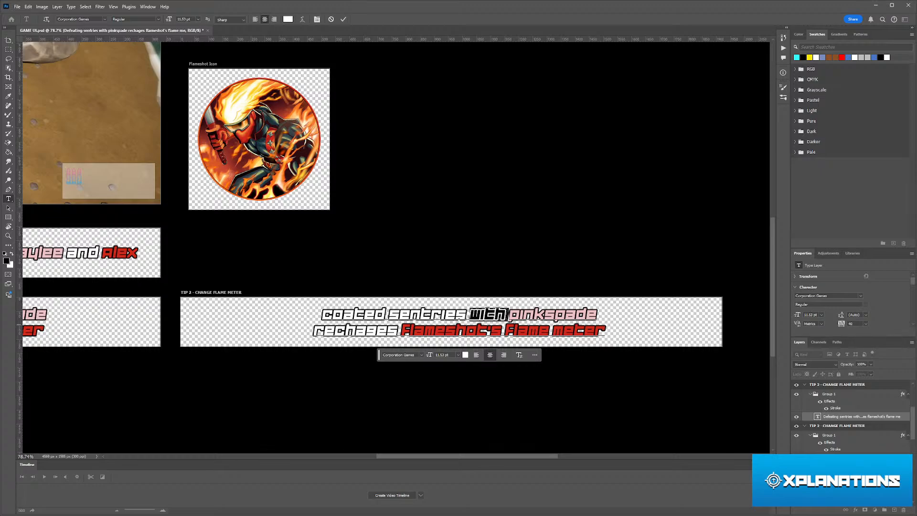
{"action": "type", "text": "are my"}
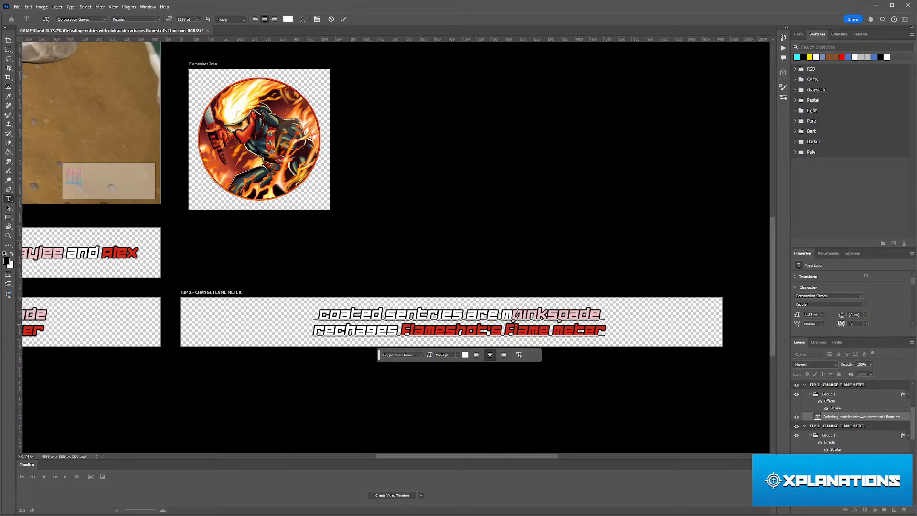
{"action": "type", "text": "ch de"}
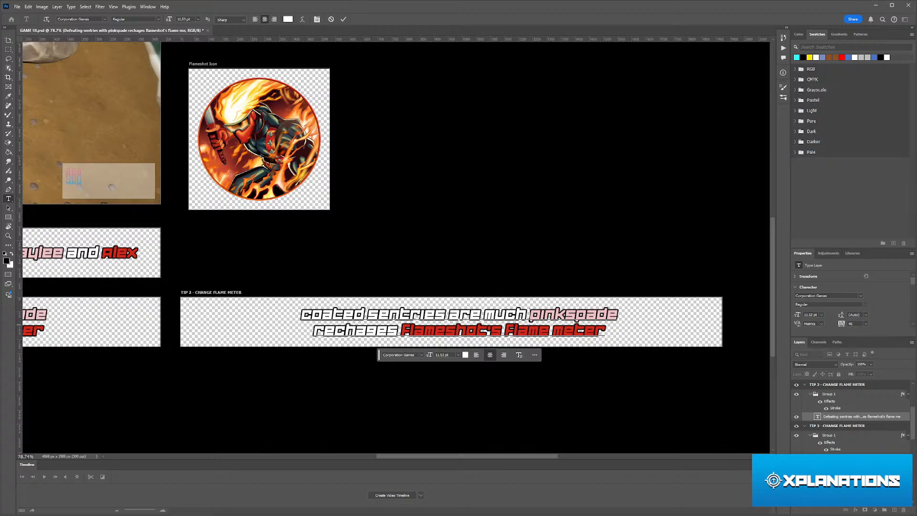
{"action": "type", "text": "f"}
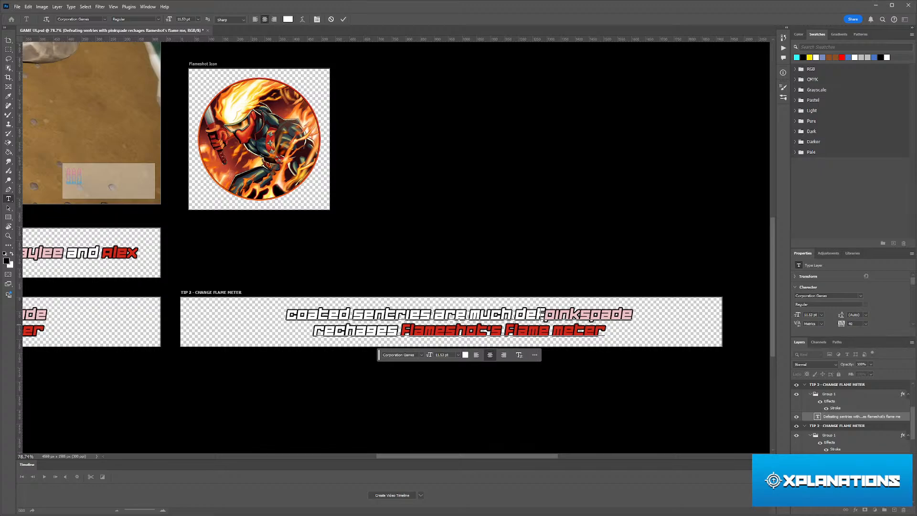
{"action": "key", "text": "BackSpace"}
{"action": "key", "text": "BackSpace"}
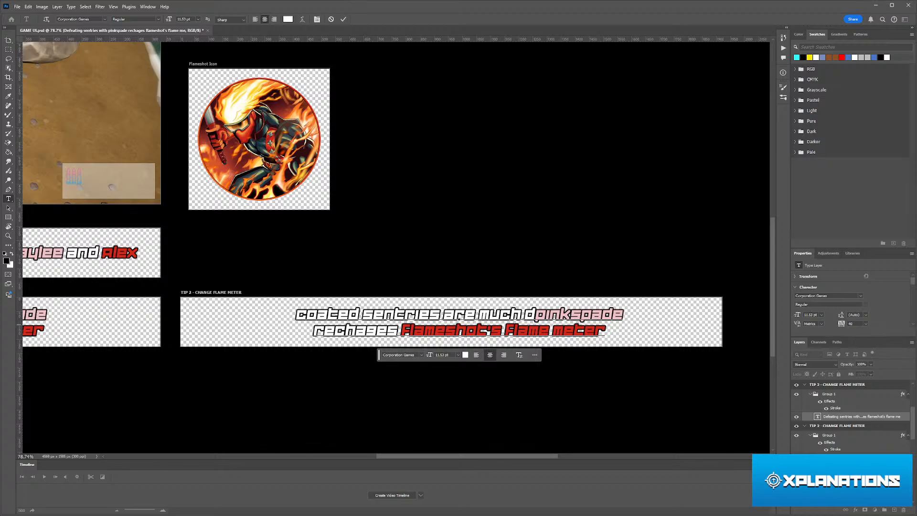
{"action": "key", "text": "BackSpace"}
{"action": "type", "text": "mr"}
{"action": "key", "text": "BackSpace"}
{"action": "type", "text": "ore "}
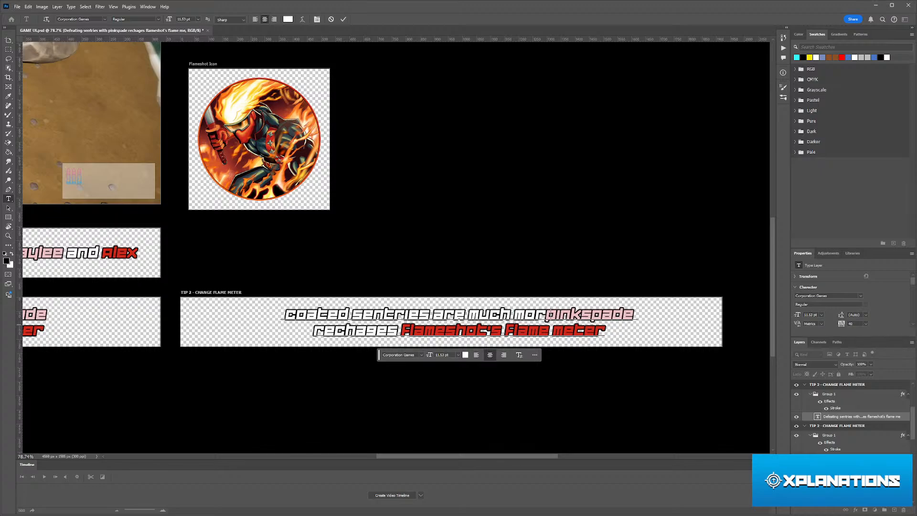
{"action": "type", "text": "diff"}
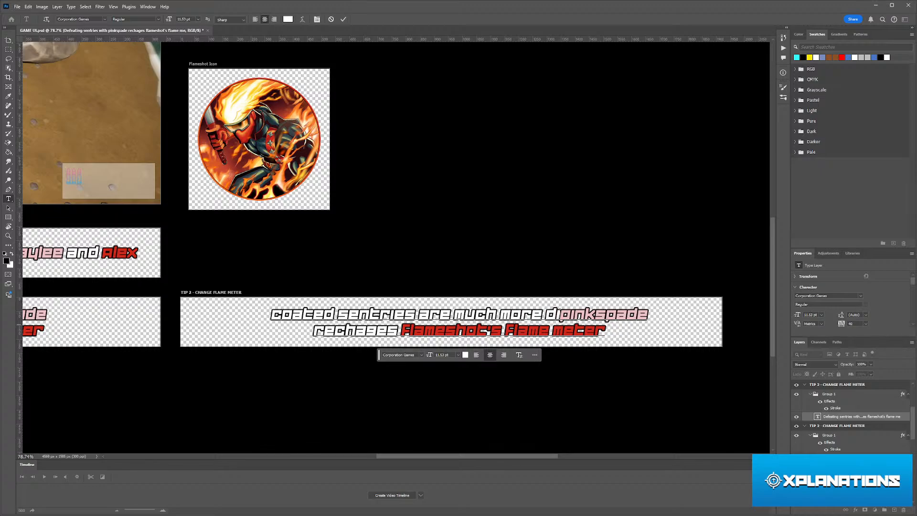
{"action": "type", "text": "icult pinksp"}
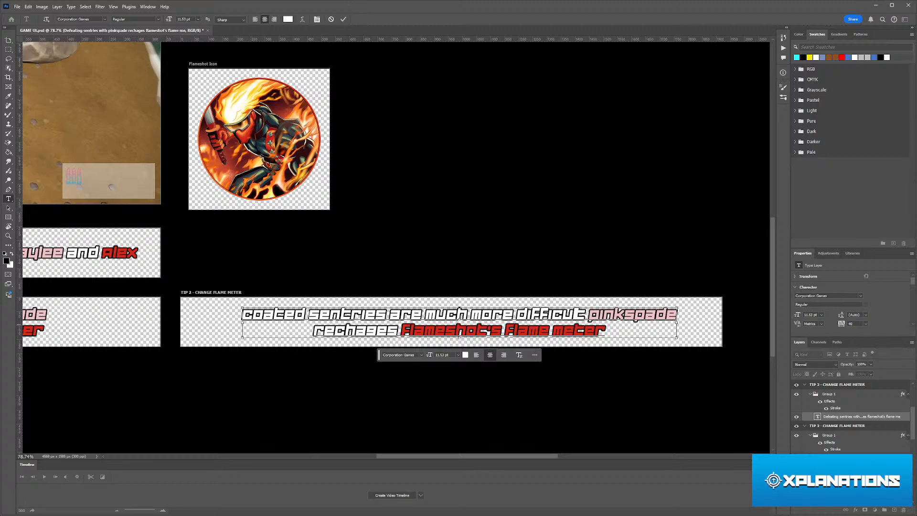
{"action": "type", "text": "a"}
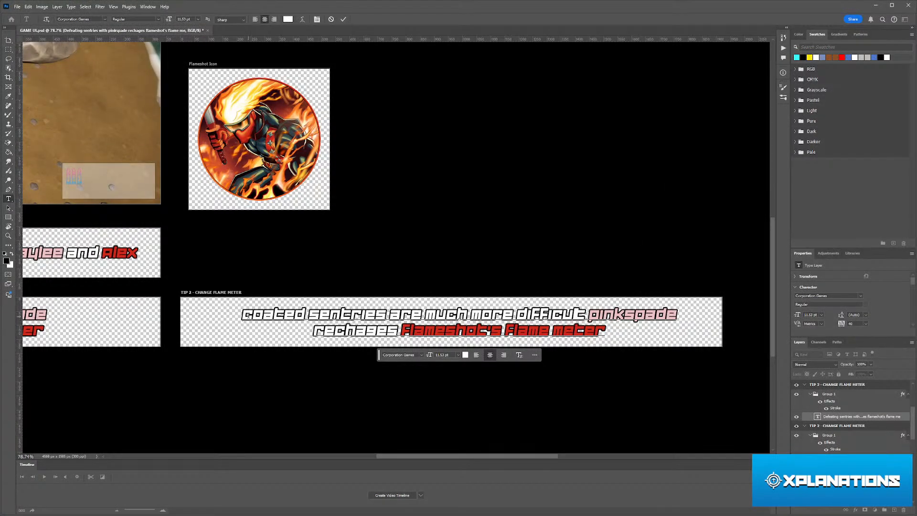
{"action": "type", "text": "armor"}
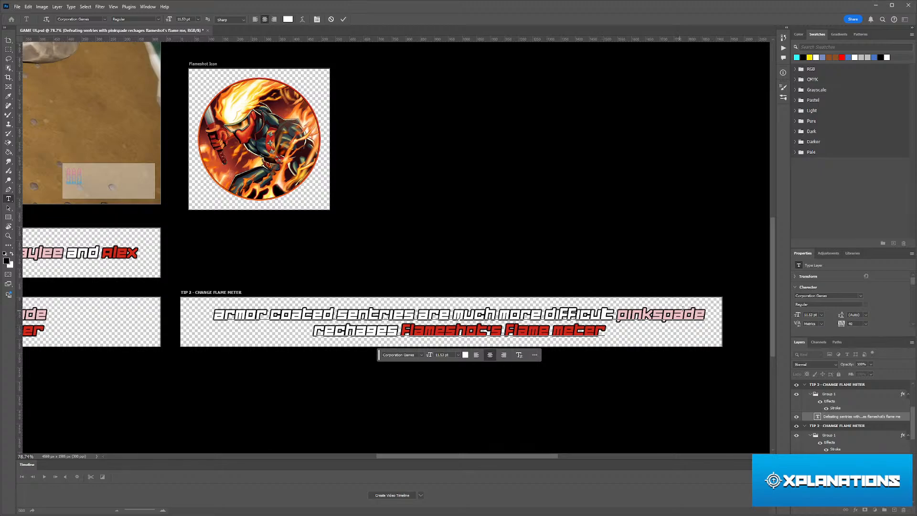
- Delete "pinkspade" from the duplicated tip's first line and replace its second line with "to takedown"
{"action": "left_click_drag", "start_coordinate": [616, 314], "coordinate": [711, 312]}
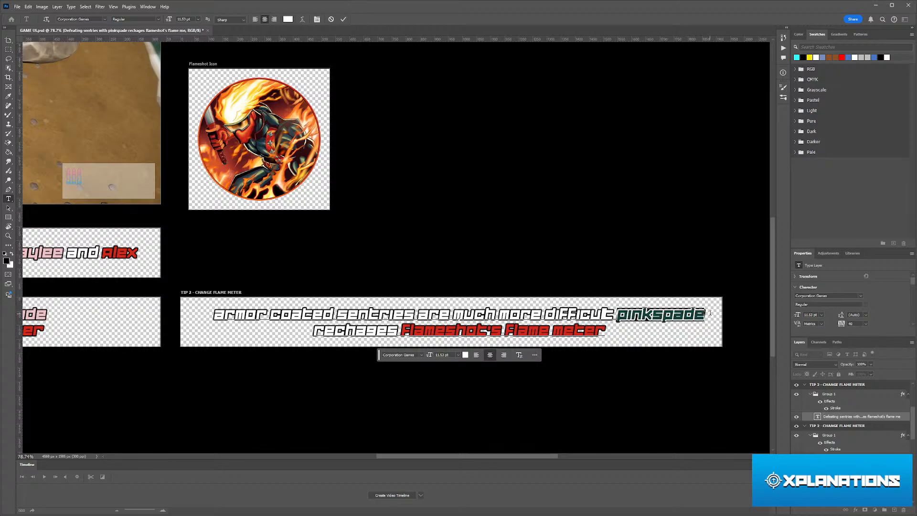
{"action": "key", "text": "BackSpace"}
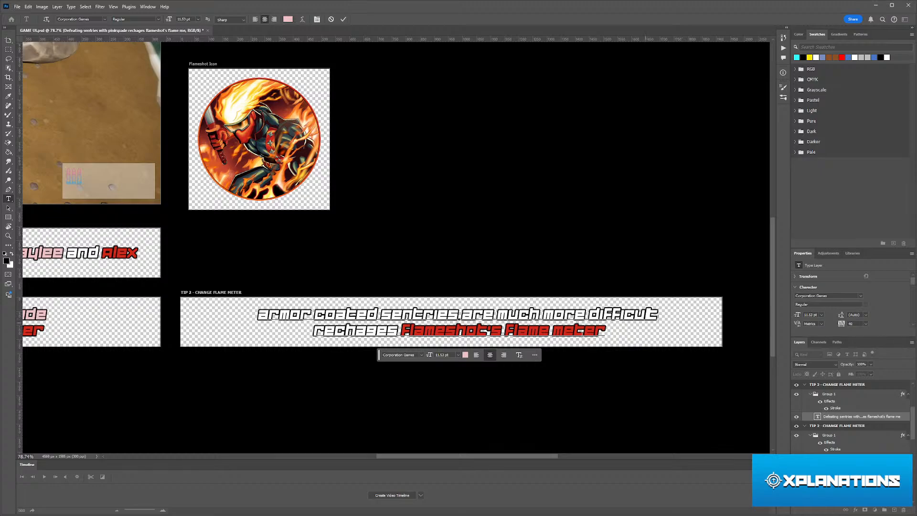
{"action": "left_click_drag", "start_coordinate": [603, 329], "coordinate": [254, 324]}
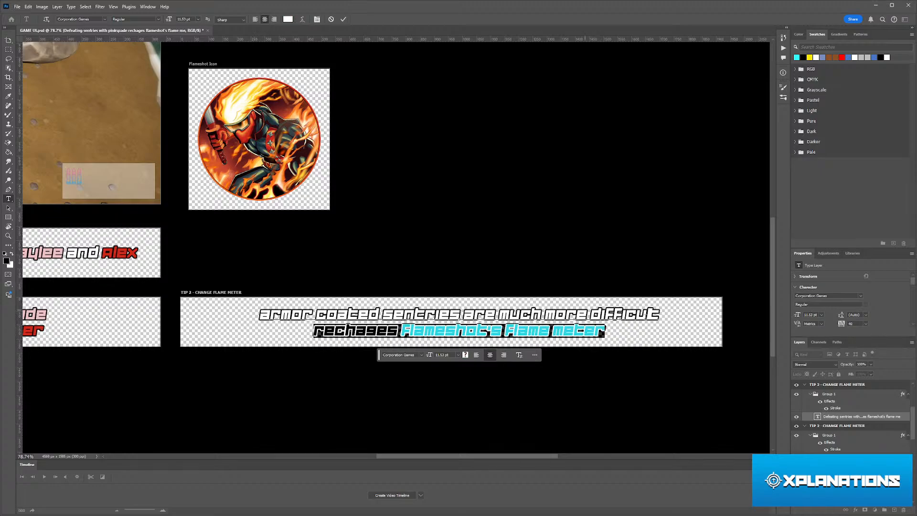
{"action": "type", "text": "tomt"}
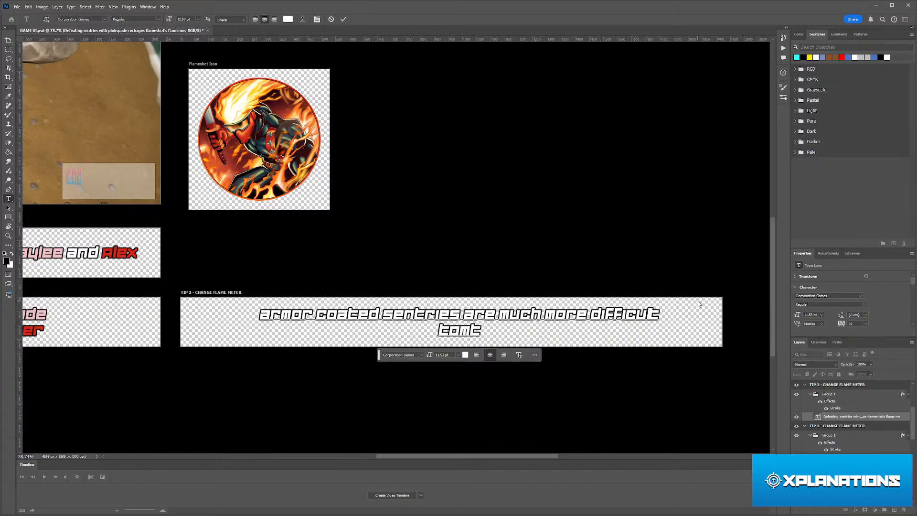
{"action": "key", "text": "BackSpace"}
{"action": "key", "text": "BackSpace"}
{"action": "type", "text": "takedown"}
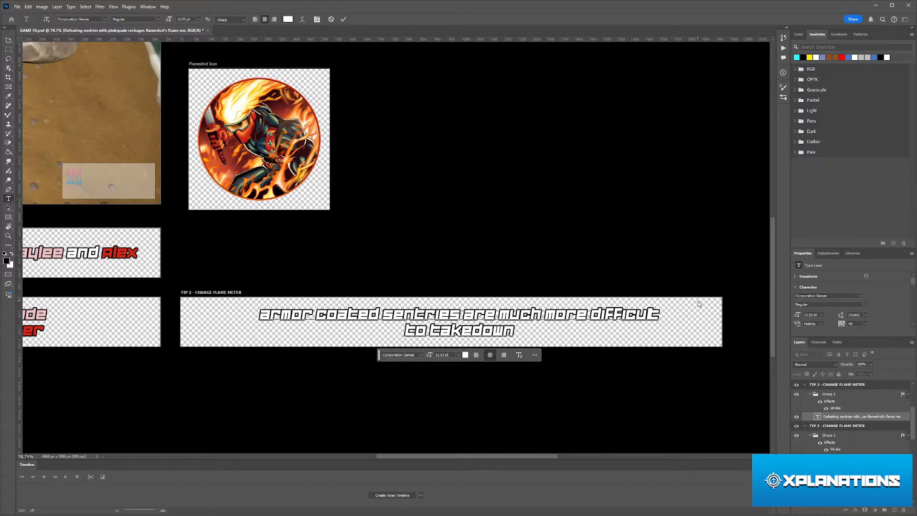
- Continue the tip's second line with "than regular" after "to takedown"
{"action": "type", "text": " thatn"}
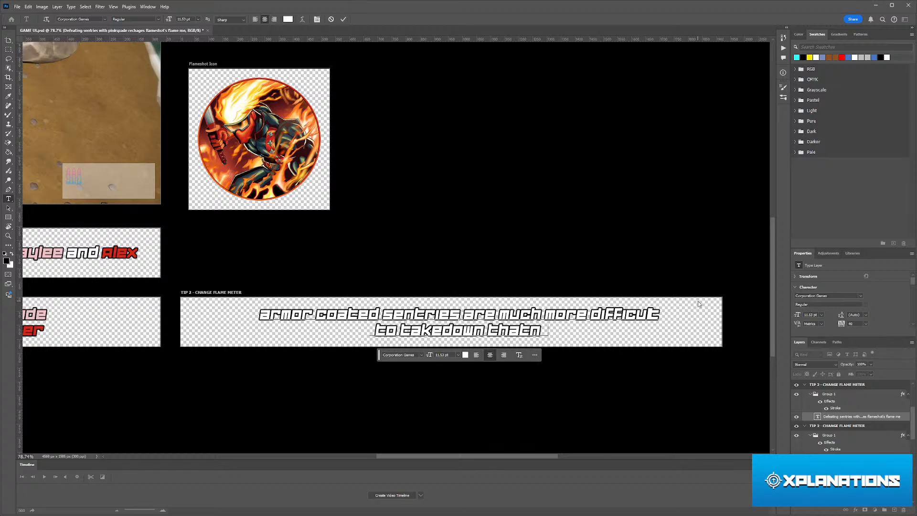
{"action": "type", "text": " re"}
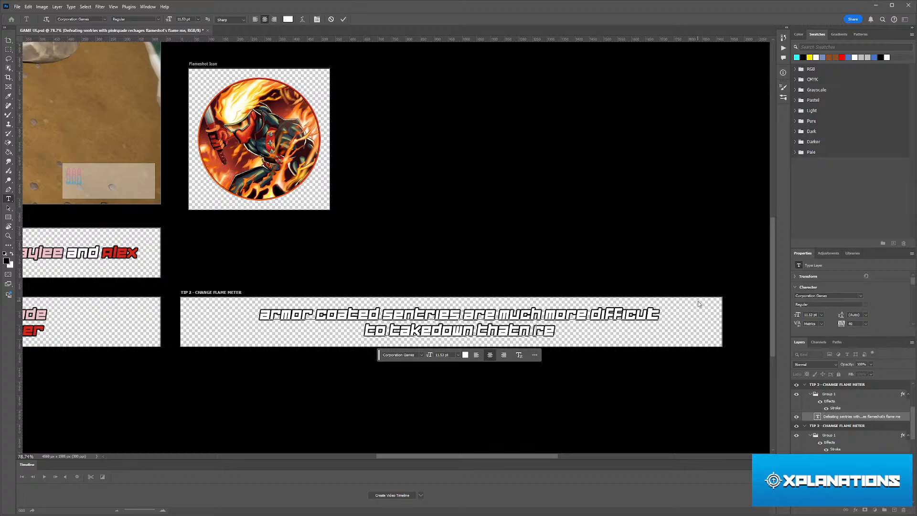
{"action": "key", "text": "BackSpace"}
{"action": "key", "text": "BackSpace"}
{"action": "key", "text": "BackSpace"}
{"action": "key", "text": "BackSpace"}
{"action": "key", "text": "BackSpace"}
{"action": "type", "text": "n"}
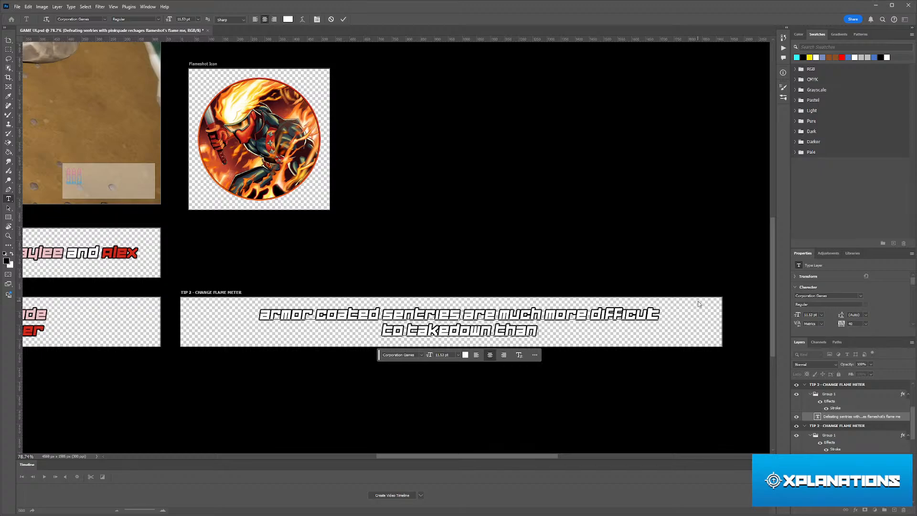
{"action": "type", "text": " regular"}
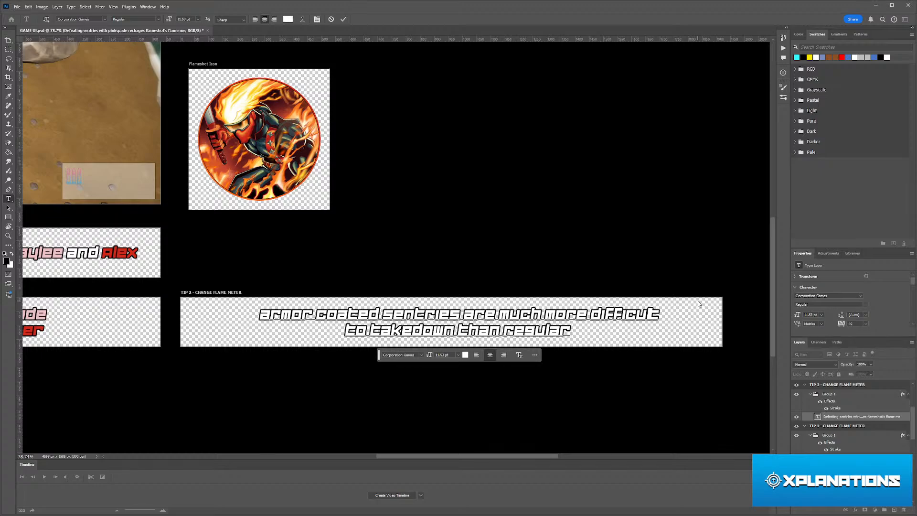
{"action": "key", "text": "BackSpace"}
{"action": "key", "text": "BackSpace"}
{"action": "key", "text": "BackSpace"}
{"action": "key", "text": "BackSpace"}
{"action": "key", "text": "BackSpace"}
{"action": "key", "text": "BackSpace"}
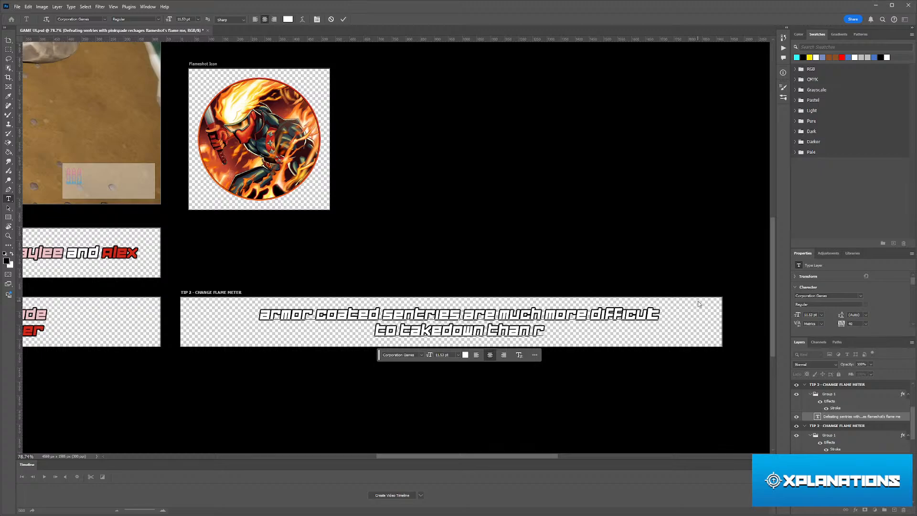
{"action": "type", "text": "egul"}
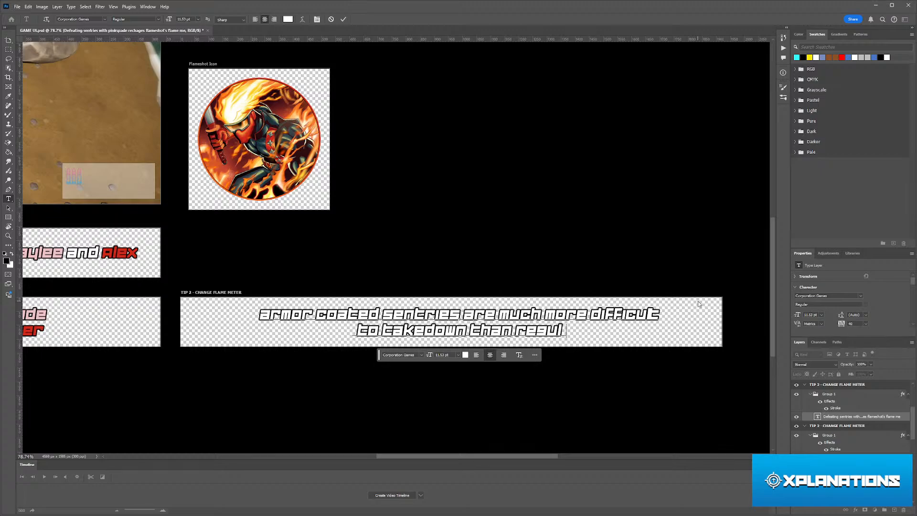
{"action": "type", "text": "ar ce"}
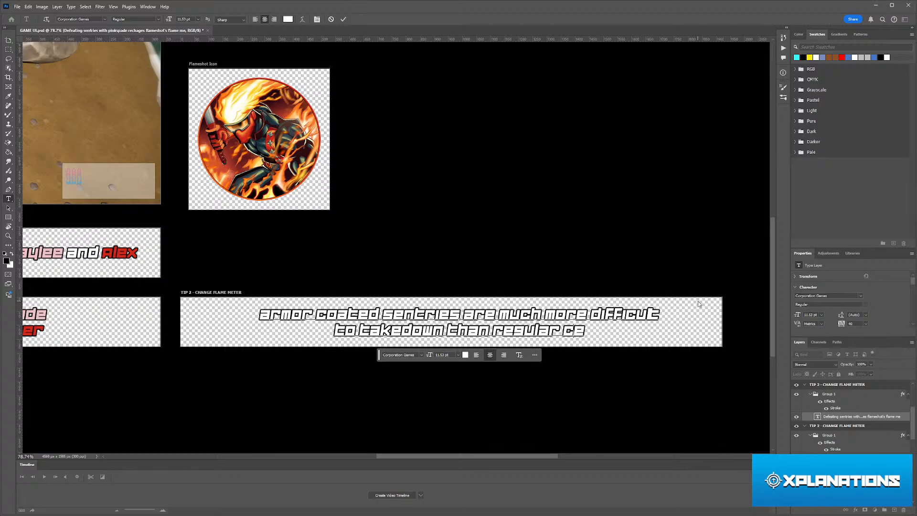
- Finish the tip's second line with the word "sentries" and commit the text edit
{"action": "key", "text": "BackSpace"}
{"action": "key", "text": "BackSpace"}
{"action": "type", "text": "sntires"}
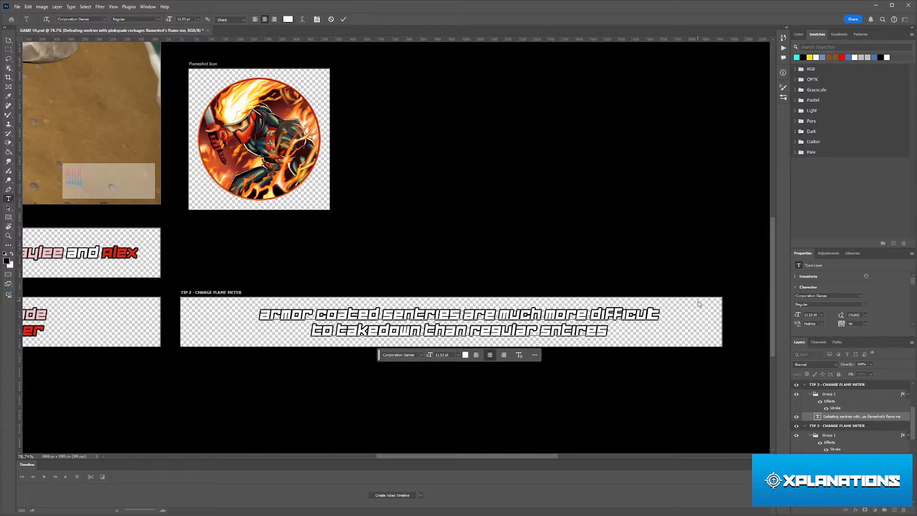
{"action": "key", "text": "BackSpace"}
{"action": "key", "text": "BackSpace"}
{"action": "key", "text": "BackSpace"}
{"action": "key", "text": "BackSpace"}
{"action": "key", "text": "BackSpace"}
{"action": "key", "text": "BackSpace"}
{"action": "type", "text": "entries"}
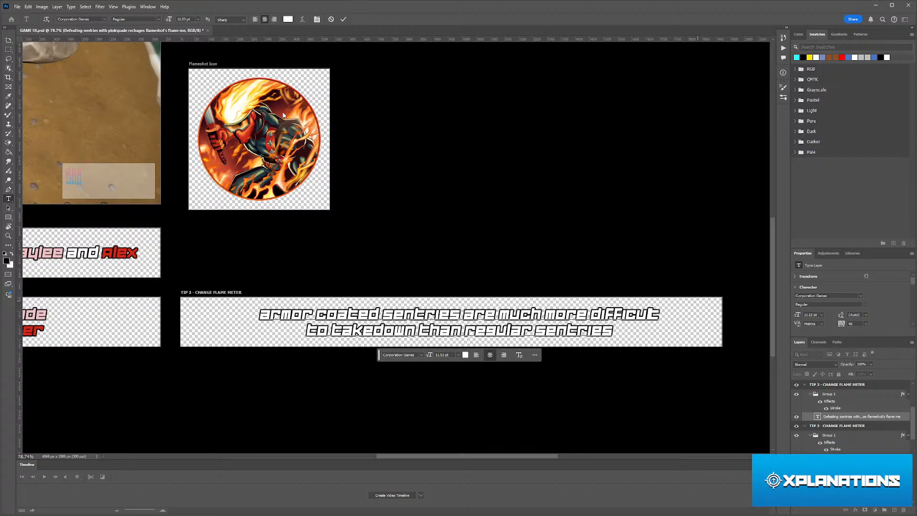
{"action": "left_click", "coordinate": [343, 19]}
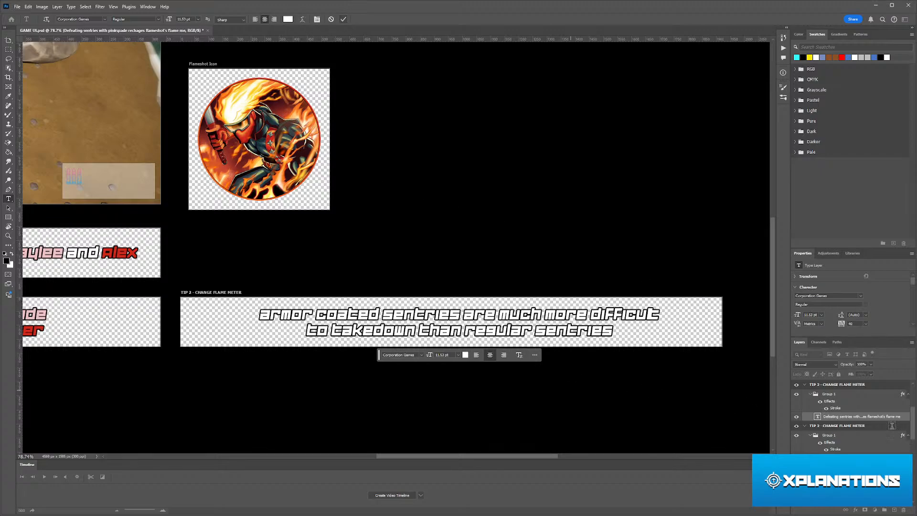
{"action": "key", "text": "v"}
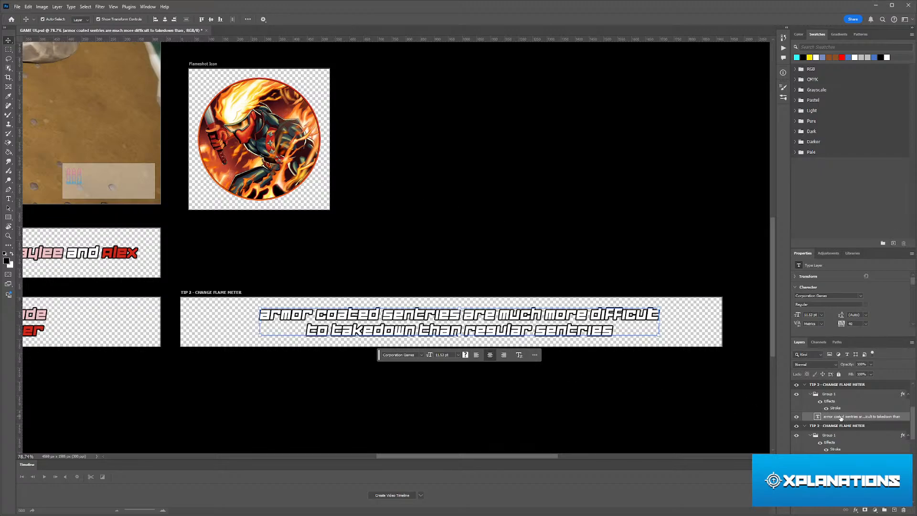
{"action": "key", "text": "ctrl+c"}
{"action": "key", "text": "ctrl+v"}
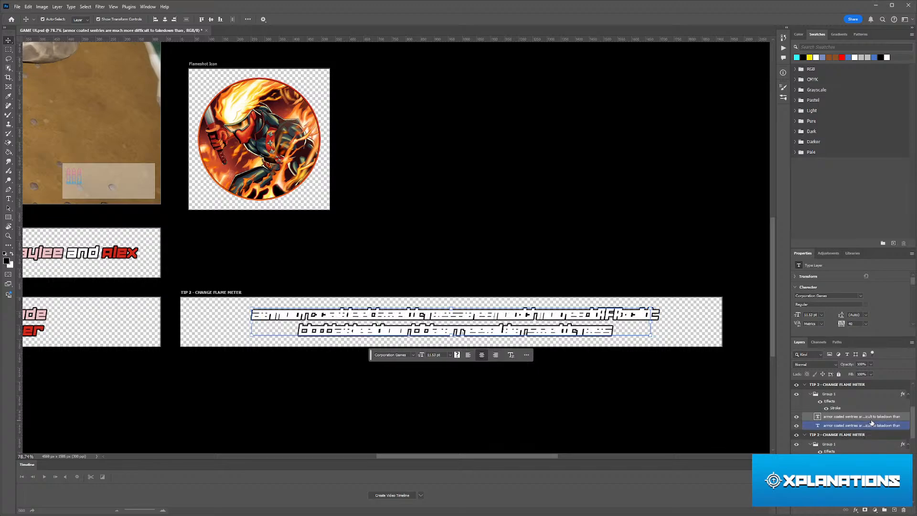
{"action": "key", "text": "super"}
{"action": "key", "text": "super"}
{"action": "left_click", "coordinate": [850, 425]}
{"action": "key", "text": "Delete"}
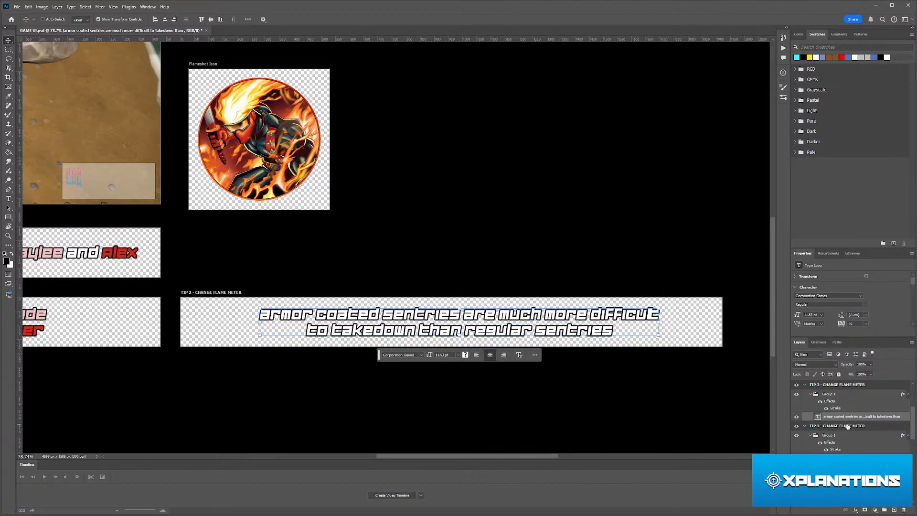
- Duplicate the armor coated sentries text layer in place and rasterize the copy
{"action": "key", "text": "ctrl+j"}
{"action": "right_click", "coordinate": [855, 418]}
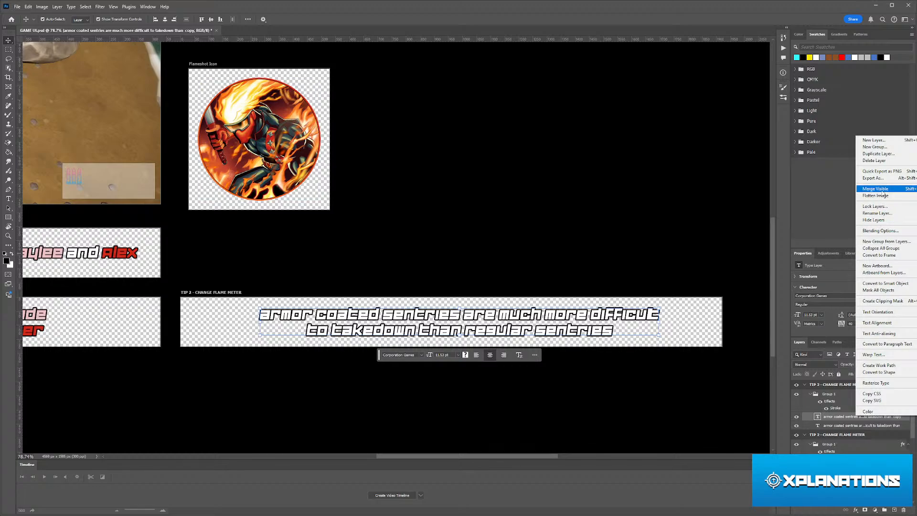
{"action": "left_click", "coordinate": [879, 385]}
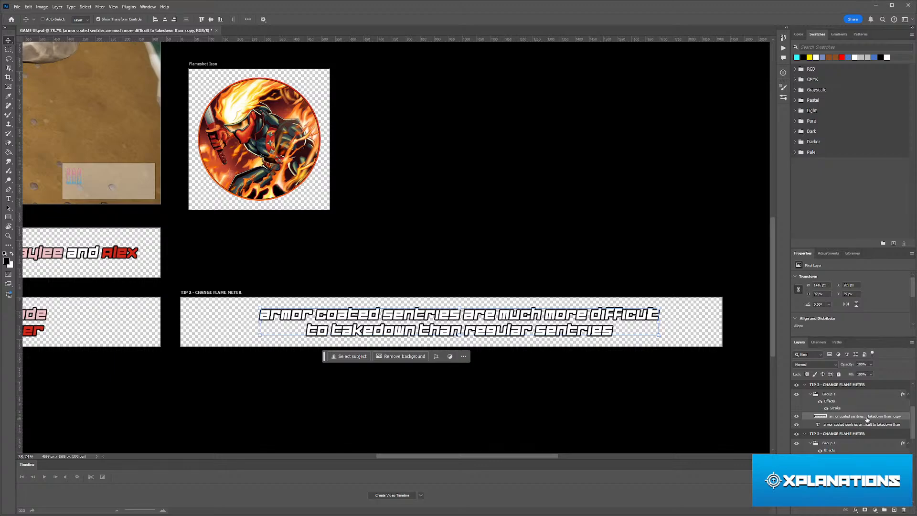
{"action": "key", "text": "super"}
{"action": "key", "text": "Escape"}
{"action": "key", "text": "ctrl+z"}
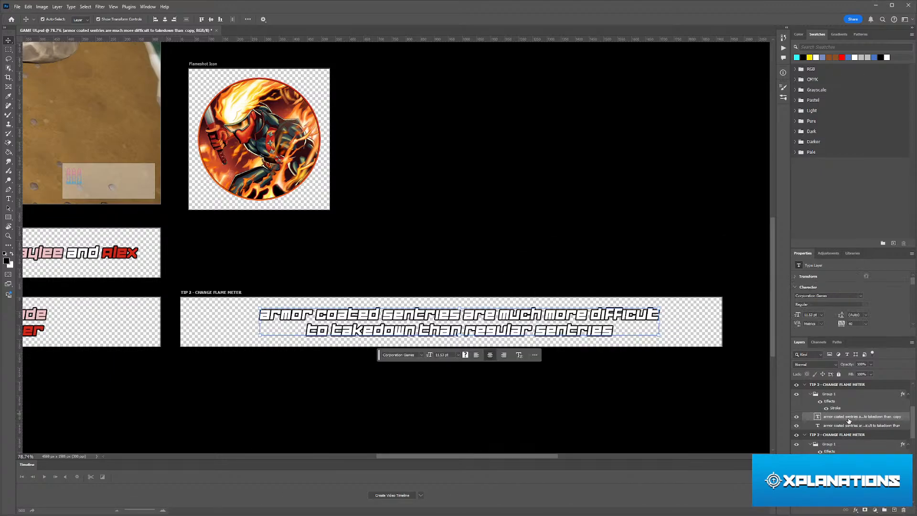
{"action": "right_click", "coordinate": [848, 419]}
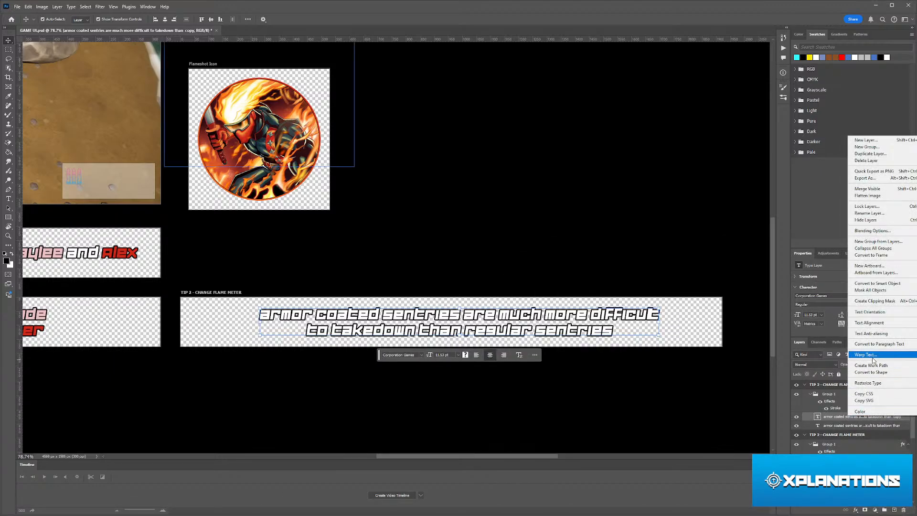
{"action": "left_click", "coordinate": [866, 384]}
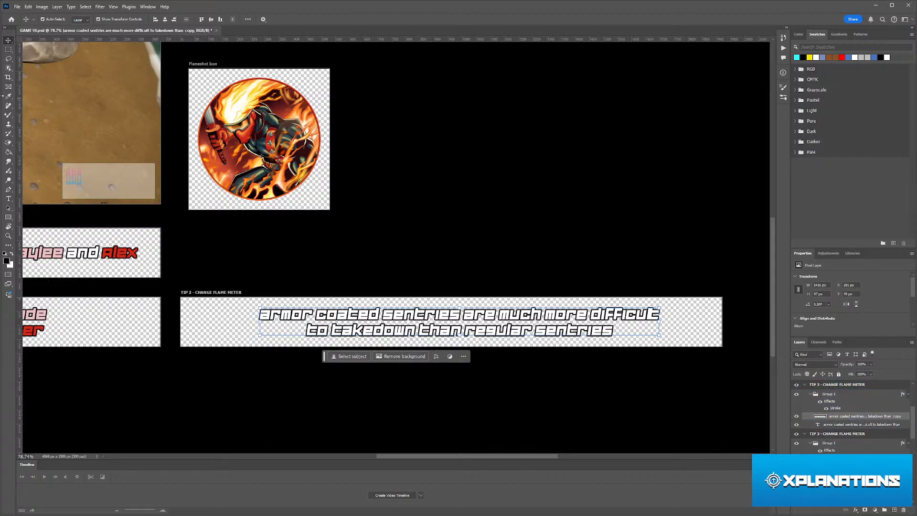
- Erase everything except the word "armor" from the rasterized text copy using rectangular selections, then deselect
{"action": "left_click", "coordinate": [8, 51]}
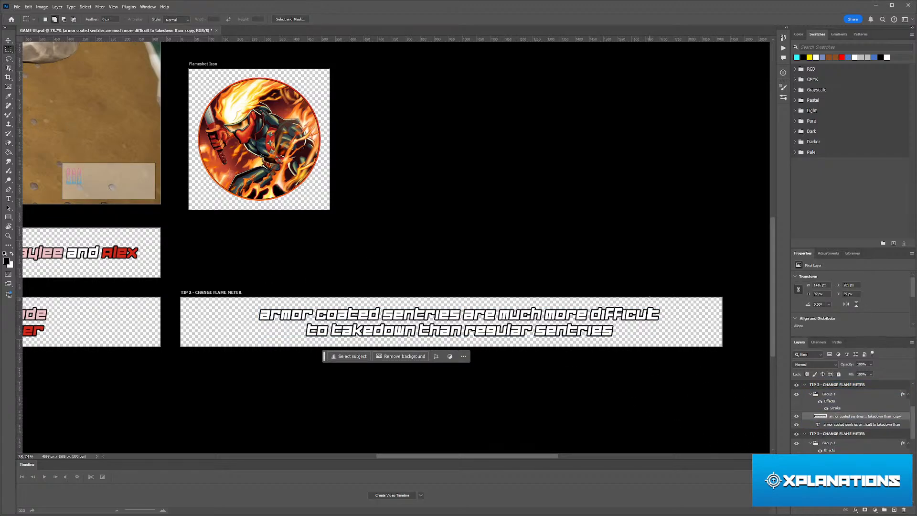
{"action": "left_click_drag", "start_coordinate": [682, 303], "coordinate": [316, 373]}
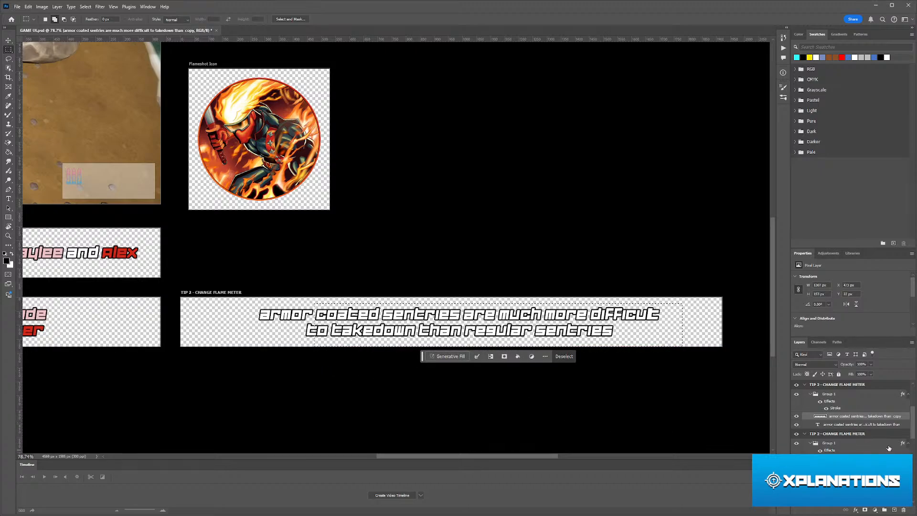
{"action": "scroll", "coordinate": [316, 335], "scroll_direction": "up", "scroll_amount": 6}
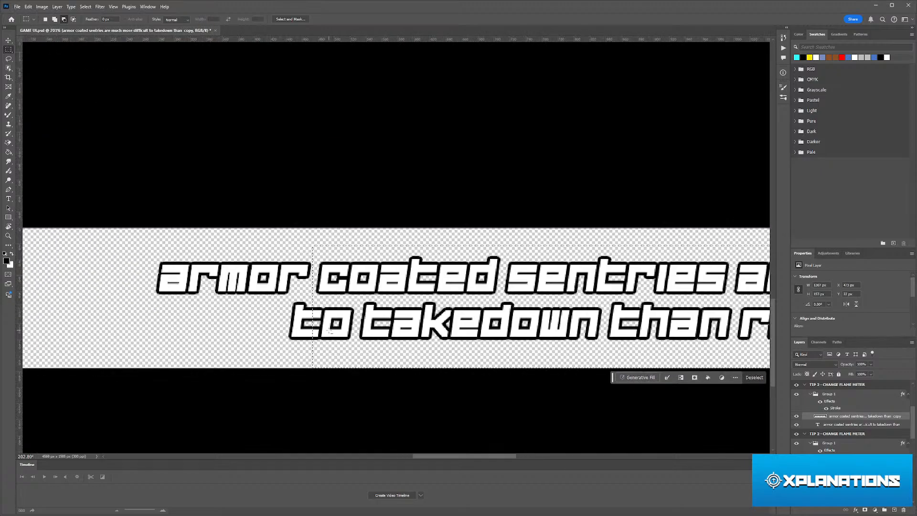
{"action": "left_click_drag", "start_coordinate": [344, 360], "coordinate": [281, 296]}
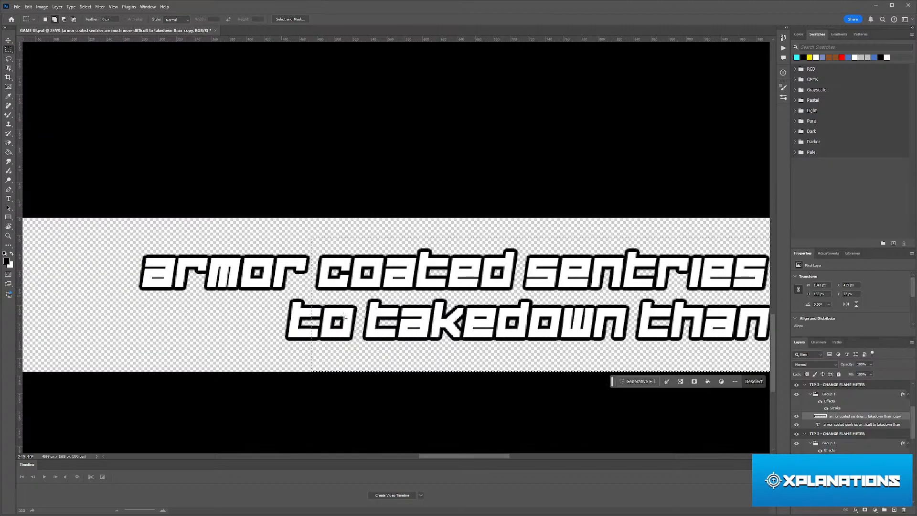
{"action": "key", "text": "Delete"}
{"action": "key", "text": "ctrl+d"}
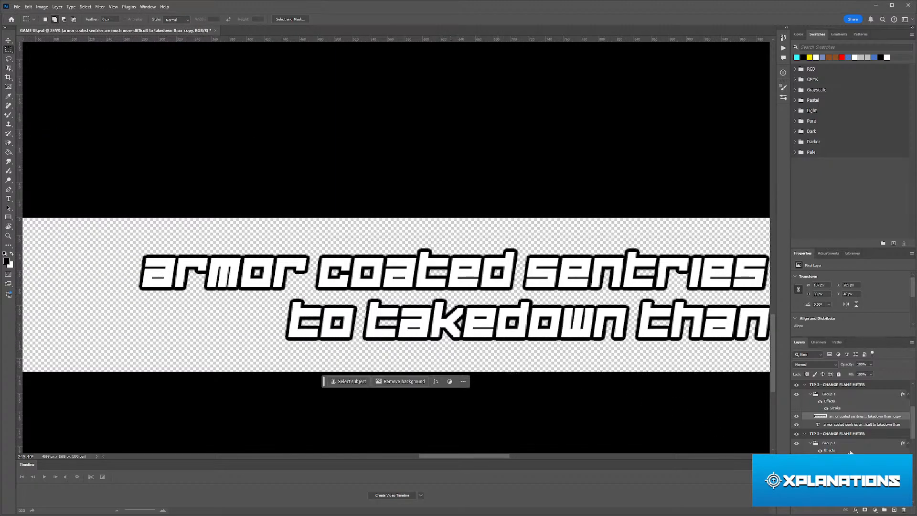
- Apply a gold Gradient Overlay layer style to the rasterized word "armor"
{"action": "double_click", "coordinate": [903, 417]}
{"action": "key", "text": "Return"}
{"action": "double_click", "coordinate": [805, 417]}
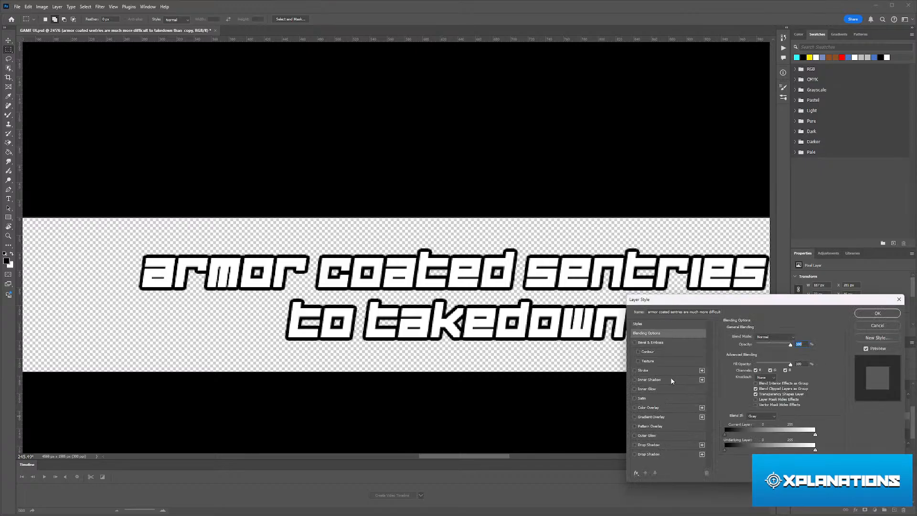
{"action": "left_click", "coordinate": [637, 416]}
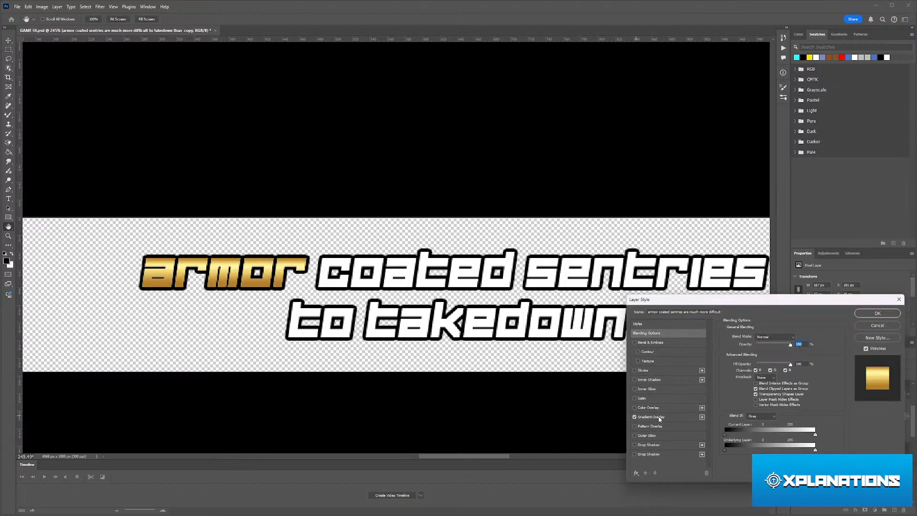
{"action": "left_click", "coordinate": [877, 313]}
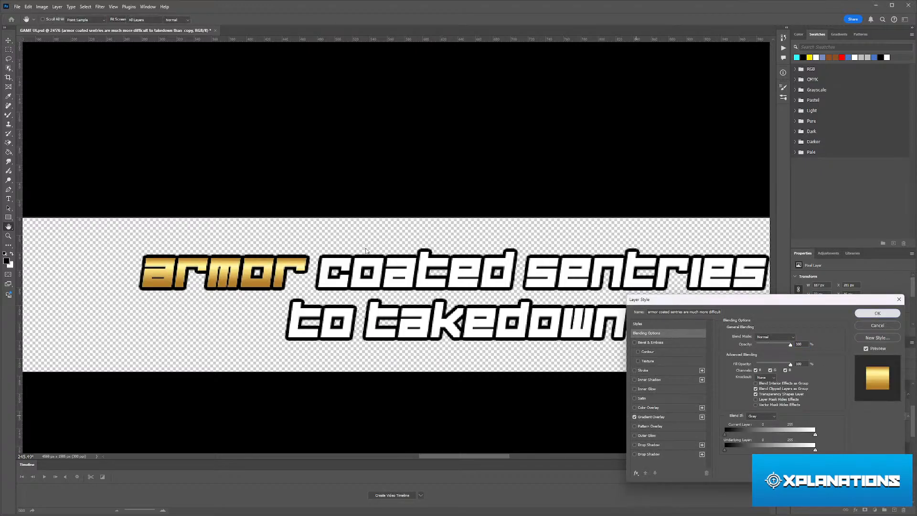
- Duplicate the editable armor coated sentries text layer in place
{"action": "scroll", "coordinate": [363, 255], "scroll_direction": "down", "scroll_amount": 2}
{"action": "scroll", "coordinate": [362, 254], "scroll_direction": "down", "scroll_amount": 5}
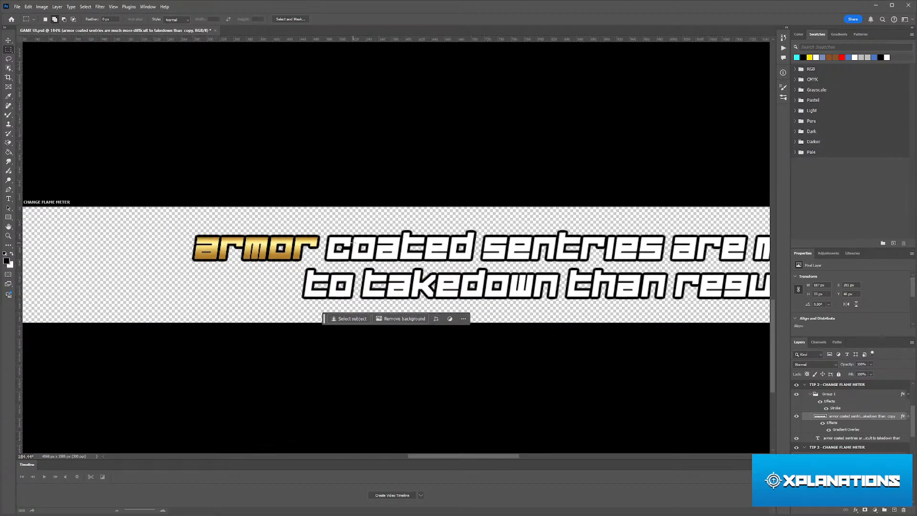
{"action": "scroll", "coordinate": [431, 258], "scroll_direction": "up", "scroll_amount": 5}
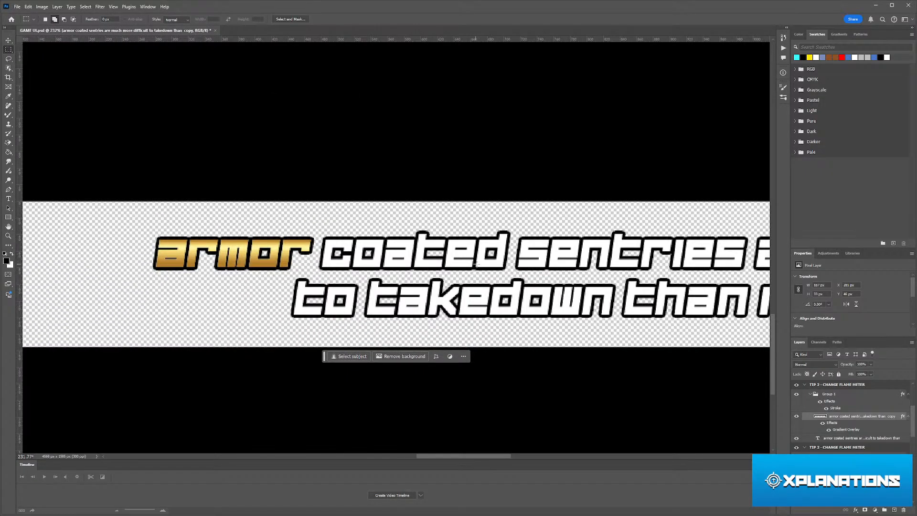
{"action": "key", "text": "t"}
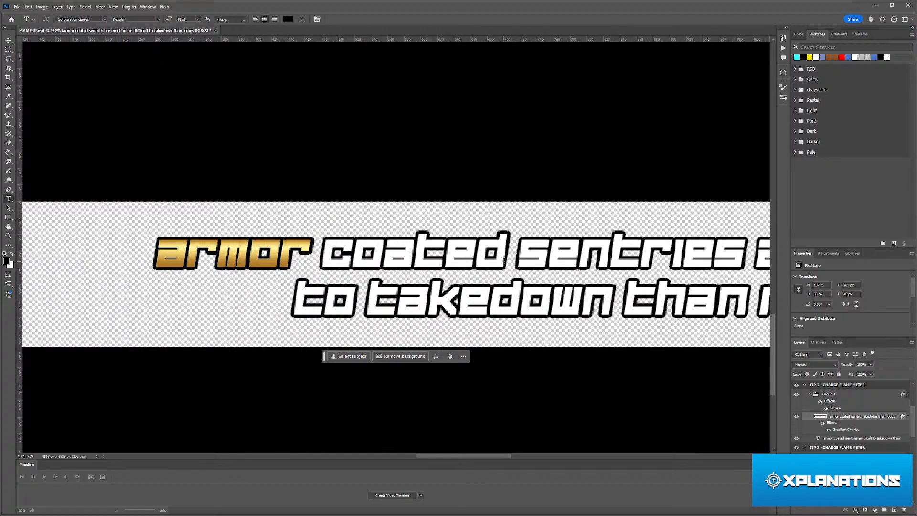
{"action": "left_click", "coordinate": [866, 439]}
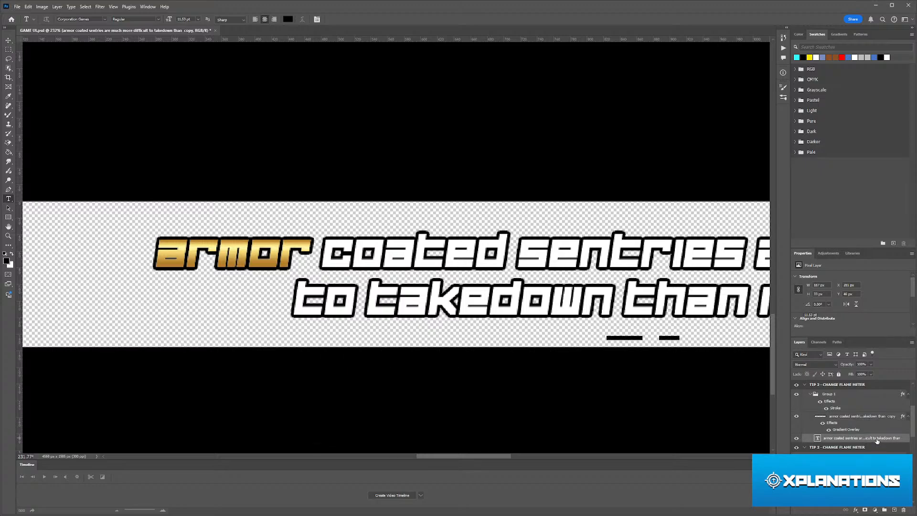
{"action": "key", "text": "super"}
{"action": "key", "text": "super"}
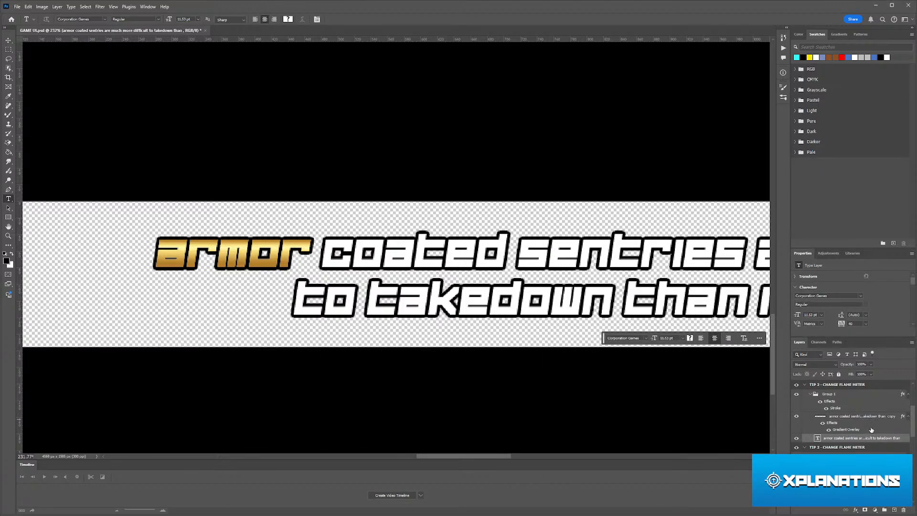
{"action": "key", "text": "ctrl+j"}
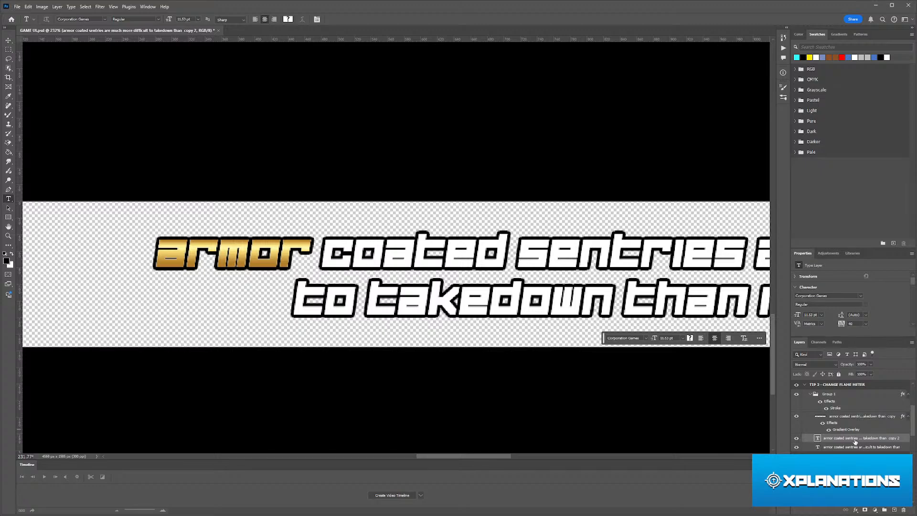
{"action": "key", "text": "super"}
{"action": "key", "text": "super"}
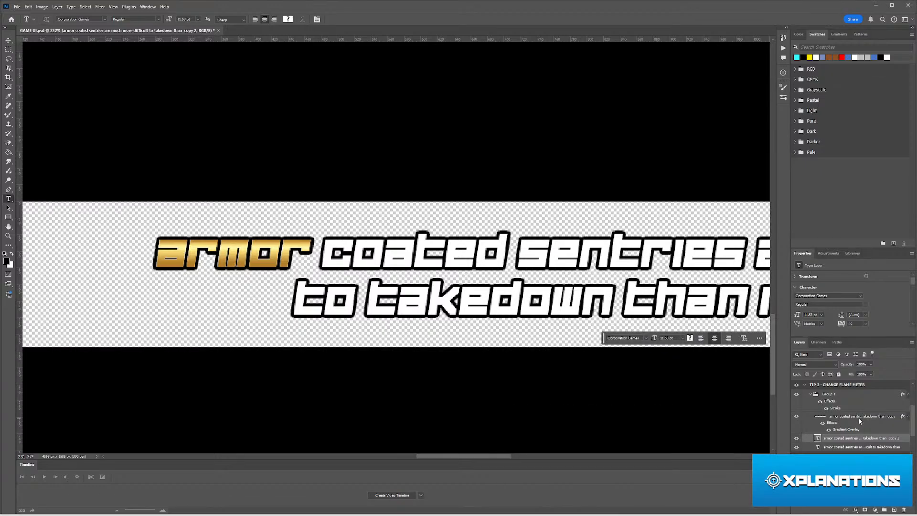
- Delete the gold "armor" raster layer and rasterize the new copy of the tip text
{"action": "left_click", "coordinate": [859, 417]}
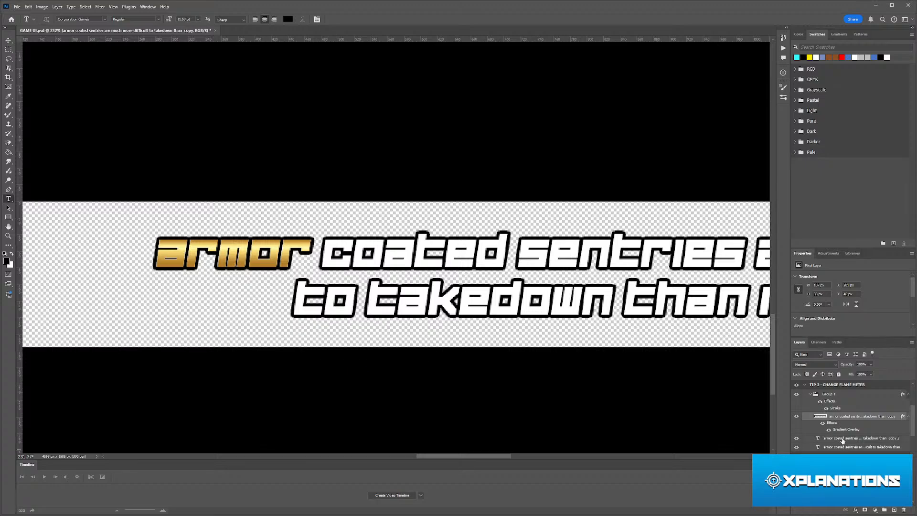
{"action": "key", "text": "Delete"}
{"action": "scroll", "coordinate": [569, 344], "scroll_direction": "down", "scroll_amount": 5}
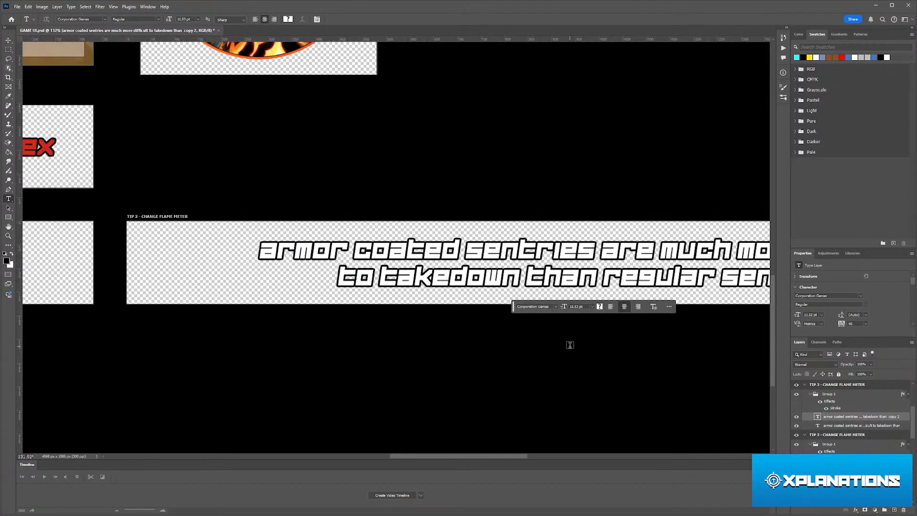
{"action": "right_click", "coordinate": [875, 418]}
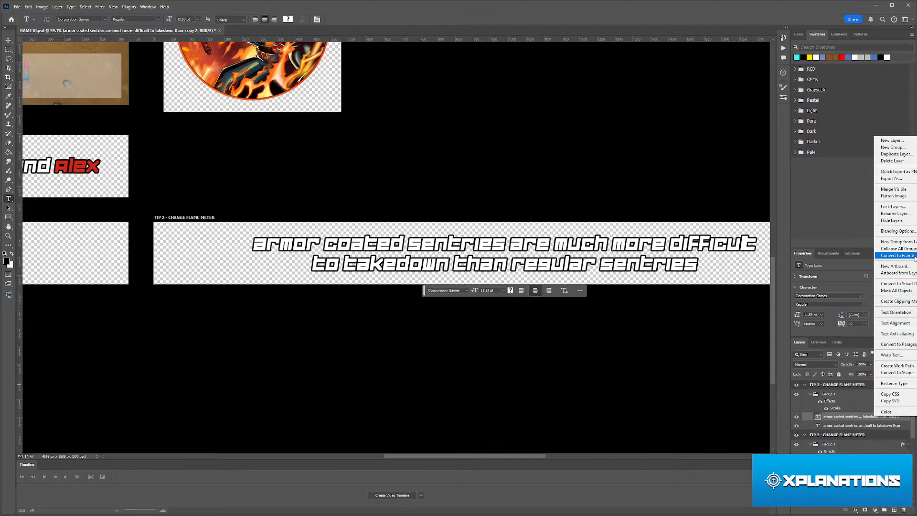
{"action": "left_click", "coordinate": [907, 384]}
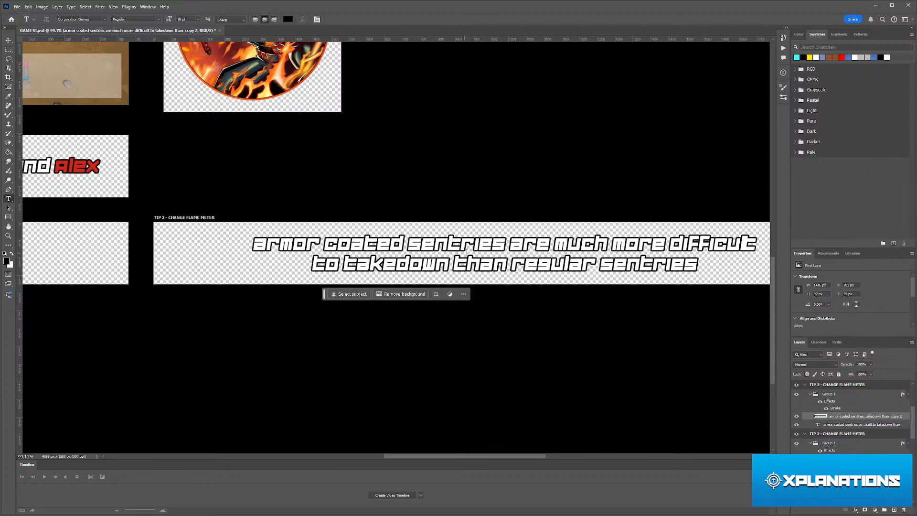
- Switch from the Magic Eraser to the regular Eraser tool and enlarge its brush to 300 px
{"action": "key", "text": "e"}
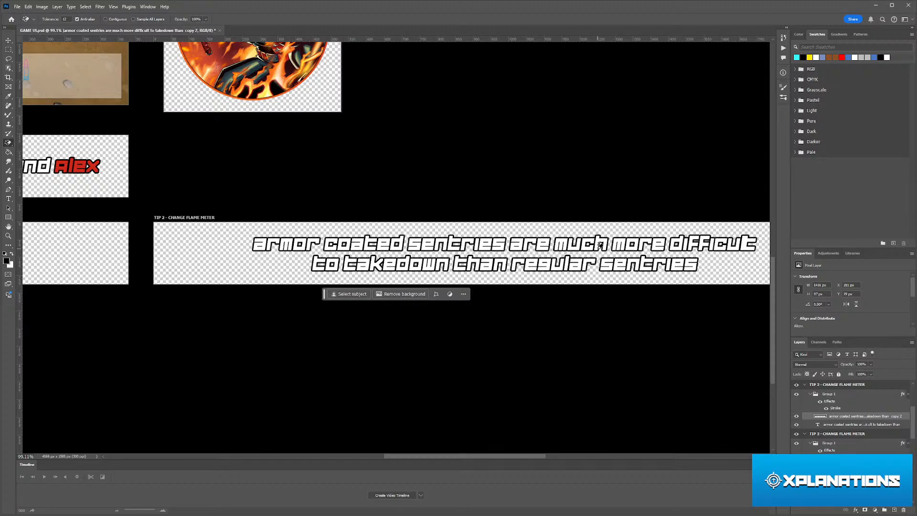
{"action": "key", "text": "Tab"}
{"action": "key", "text": "Tab"}
{"action": "right_click", "coordinate": [8, 142]}
{"action": "left_click", "coordinate": [43, 142]}
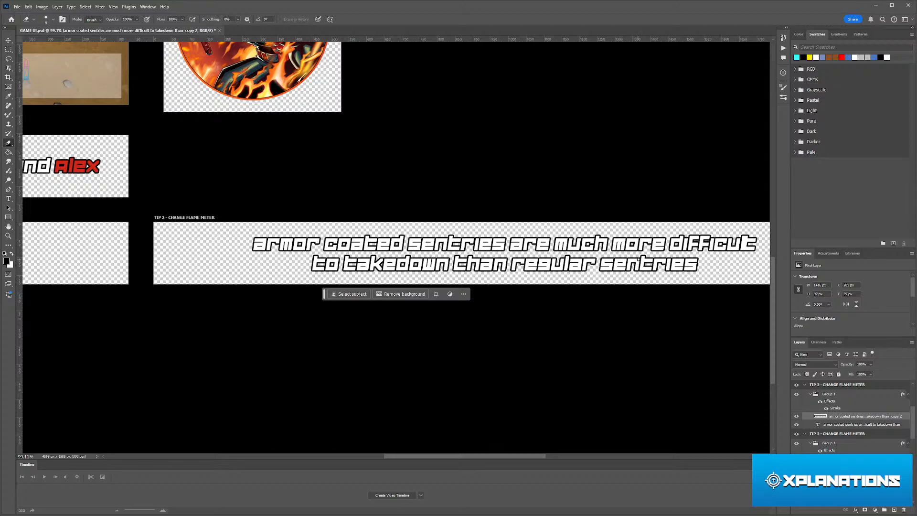
{"action": "key", "text": "bracketright"}
{"action": "key", "text": "bracketright"}
{"action": "key", "text": "bracketright"}
{"action": "key", "text": "bracketright"}
{"action": "key", "text": "bracketright"}
{"action": "key", "text": "bracketright"}
{"action": "key", "text": "bracketright"}
{"action": "key", "text": "bracketright"}
{"action": "key", "text": "bracketright"}
{"action": "key", "text": "bracketright"}
{"action": "key", "text": "bracketright"}
{"action": "key", "text": "bracketright"}
{"action": "key", "text": "bracketright"}
{"action": "key", "text": "bracketright"}
{"action": "key", "text": "bracketright"}
{"action": "key", "text": "bracketright"}
- Apply a gold Gradient Overlay layer style to the rasterized tip text, leaving Outer Glow off
{"action": "double_click", "coordinate": [808, 417]}
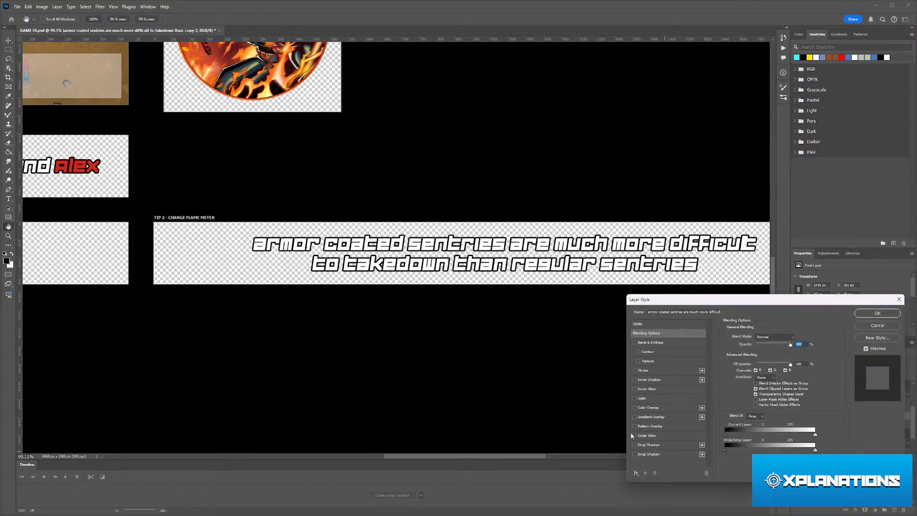
{"action": "left_click", "coordinate": [642, 436]}
{"action": "left_click", "coordinate": [635, 436]}
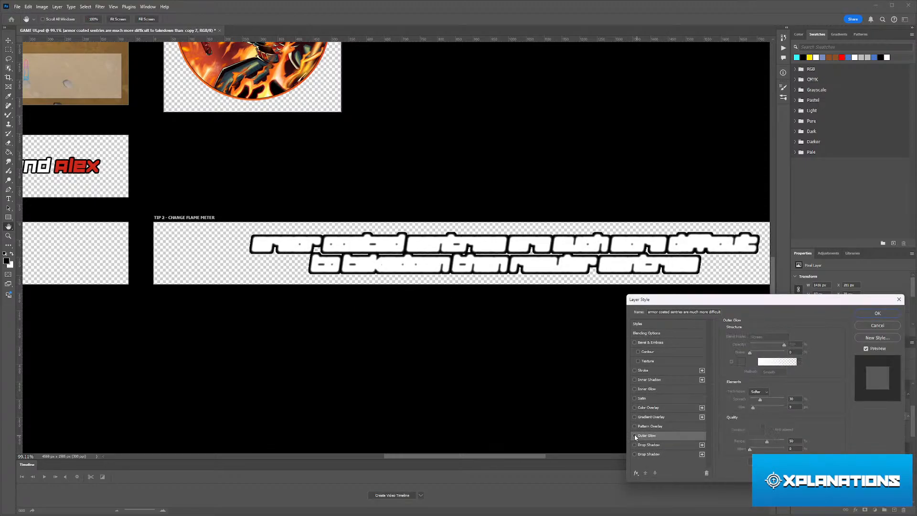
{"action": "left_click", "coordinate": [635, 417]}
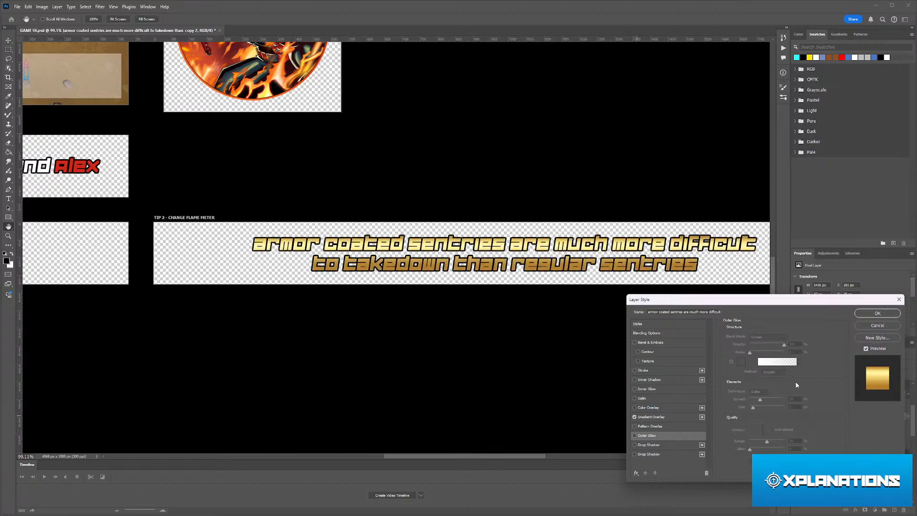
{"action": "left_click", "coordinate": [877, 313]}
- Erase the gold copy except for the words "armor coated", using a smaller brush near those words, then deselect the layer
{"action": "key", "text": "e"}
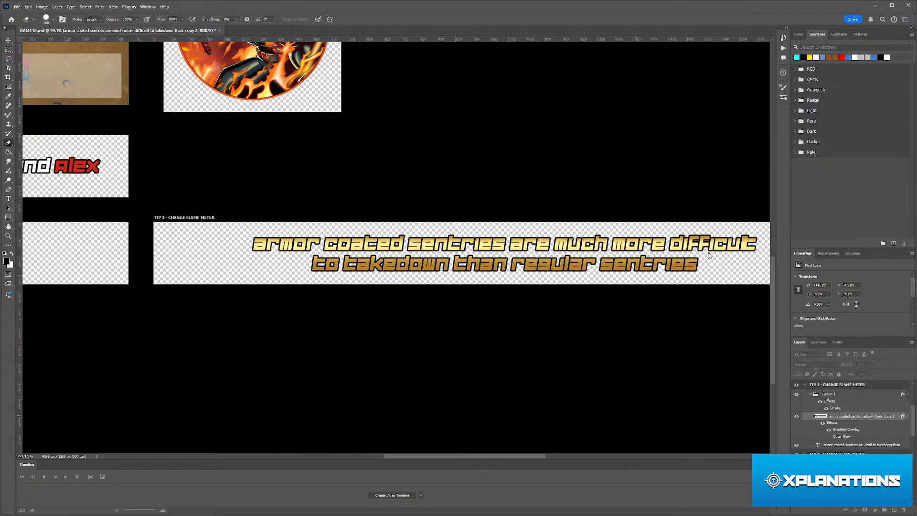
{"action": "mouse_move", "coordinate": [667, 245]}
{"action": "left_mouse_down"}
{"action": "mouse_move", "coordinate": [727, 270]}
{"action": "mouse_move", "coordinate": [651, 243]}
{"action": "mouse_move", "coordinate": [567, 273]}
{"action": "mouse_move", "coordinate": [490, 258]}
{"action": "mouse_move", "coordinate": [446, 229]}
{"action": "left_mouse_up"}
{"action": "scroll", "coordinate": [416, 227], "scroll_direction": "up", "scroll_amount": 4}
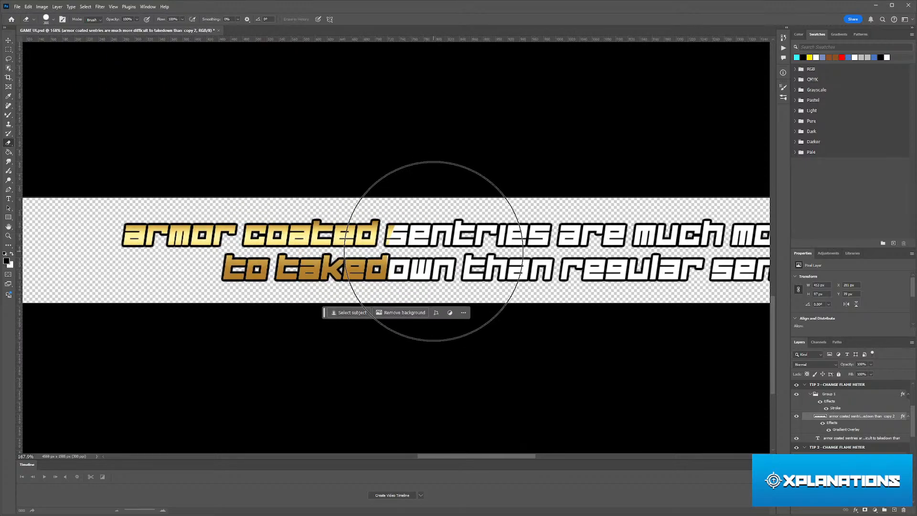
{"action": "key", "text": "bracketleft"}
{"action": "key", "text": "bracketleft"}
{"action": "key", "text": "bracketleft"}
{"action": "key", "text": "bracketleft"}
{"action": "key", "text": "bracketleft"}
{"action": "key", "text": "bracketleft"}
{"action": "key", "text": "bracketleft"}
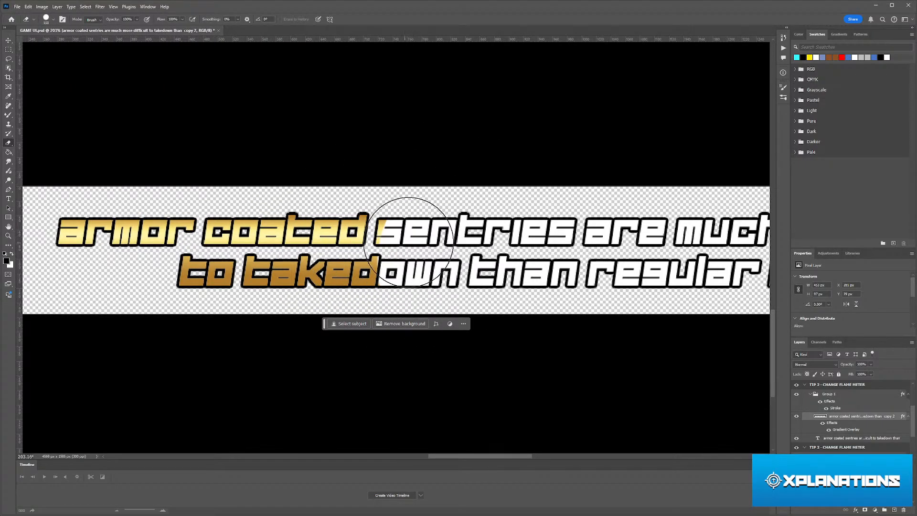
{"action": "key", "text": "bracketleft"}
{"action": "key", "text": "bracketleft"}
{"action": "mouse_move", "coordinate": [382, 267]}
{"action": "left_mouse_down"}
{"action": "mouse_move", "coordinate": [341, 283]}
{"action": "mouse_move", "coordinate": [185, 293]}
{"action": "mouse_move", "coordinate": [323, 286]}
{"action": "mouse_move", "coordinate": [260, 274]}
{"action": "mouse_move", "coordinate": [318, 274]}
{"action": "mouse_move", "coordinate": [176, 276]}
{"action": "left_mouse_up"}
{"action": "scroll", "coordinate": [425, 263], "scroll_direction": "down", "scroll_amount": 5}
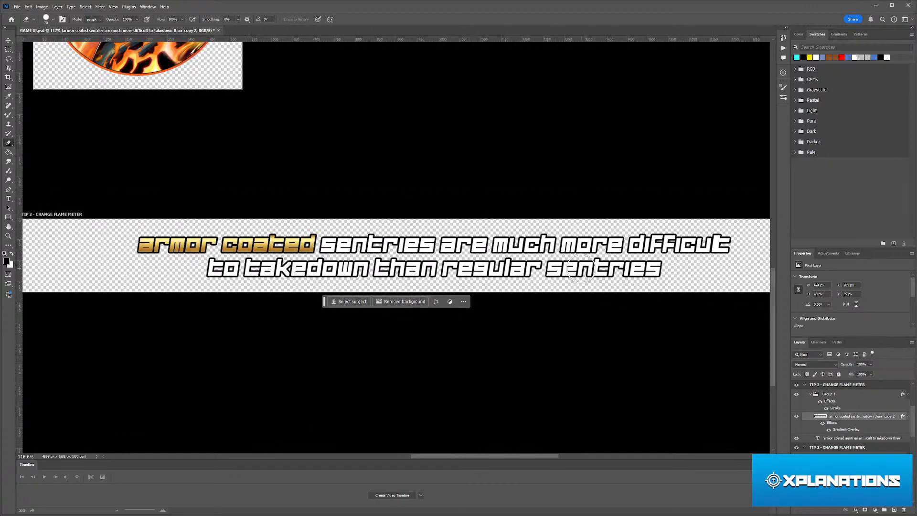
{"action": "scroll", "coordinate": [442, 237], "scroll_direction": "down", "scroll_amount": 2}
{"action": "scroll", "coordinate": [436, 229], "scroll_direction": "up", "scroll_amount": 6}
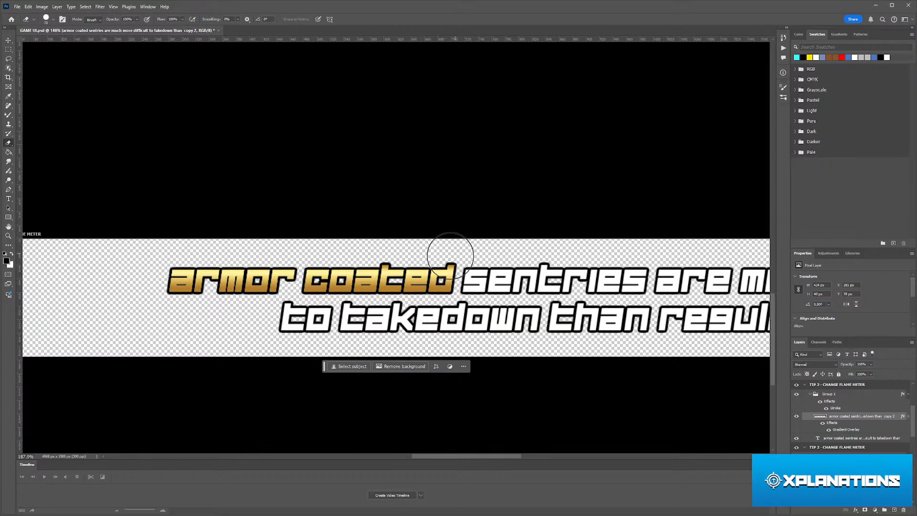
{"action": "left_click", "coordinate": [9, 40]}
{"action": "left_click", "coordinate": [580, 428]}
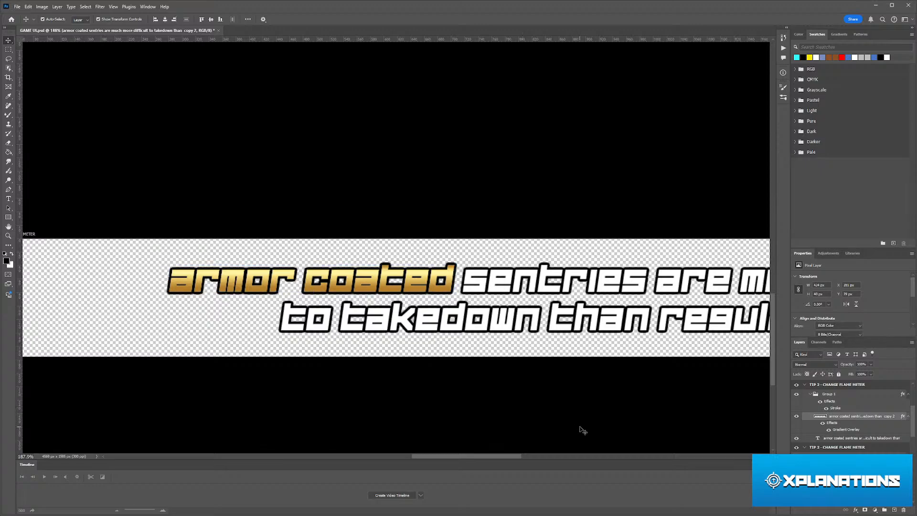
- Review the gold "armor coated" tip alongside the scroll wheel and flame meter tip artboards
{"action": "scroll", "coordinate": [569, 415], "scroll_direction": "down", "scroll_amount": 3}
{"action": "scroll", "coordinate": [569, 415], "scroll_direction": "down", "scroll_amount": 4}
{"action": "scroll", "coordinate": [390, 266], "scroll_direction": "up", "scroll_amount": 4}
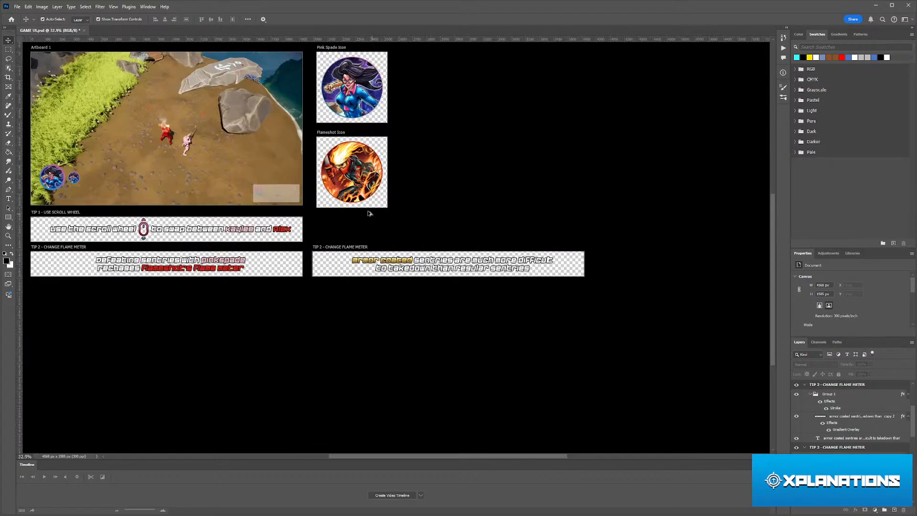
{"action": "left_click", "coordinate": [286, 285]}
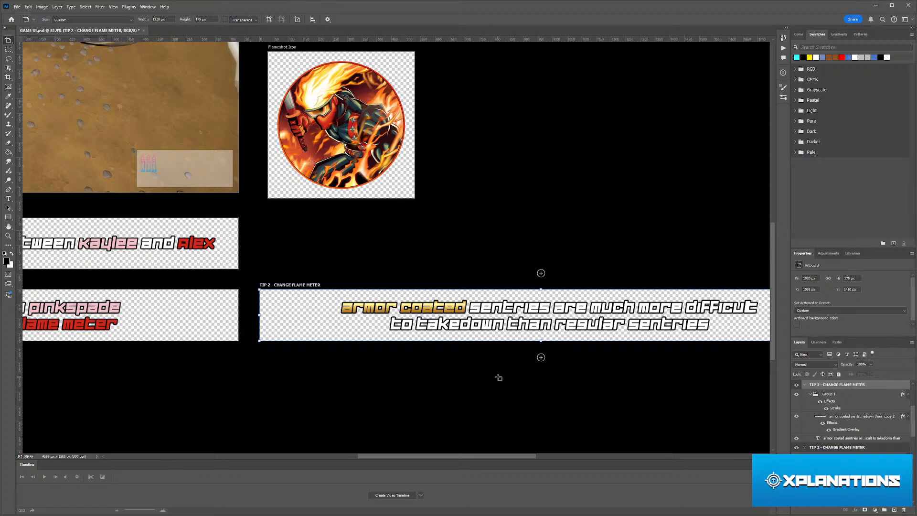
{"action": "scroll", "coordinate": [466, 365], "scroll_direction": "left", "scroll_amount": 3}
{"action": "scroll", "coordinate": [392, 349], "scroll_direction": "left", "scroll_amount": 4}
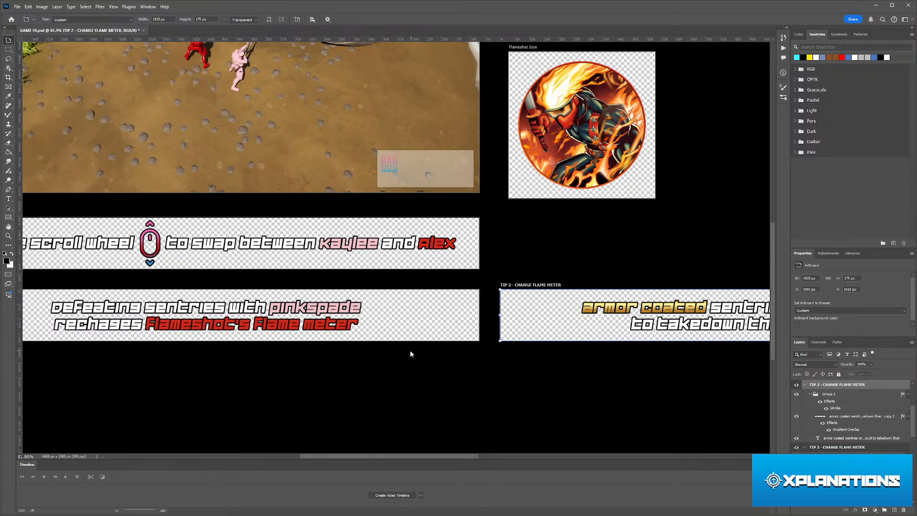
{"action": "scroll", "coordinate": [410, 350], "scroll_direction": "down", "scroll_amount": 2}
{"action": "scroll", "coordinate": [423, 343], "scroll_direction": "down", "scroll_amount": 4}
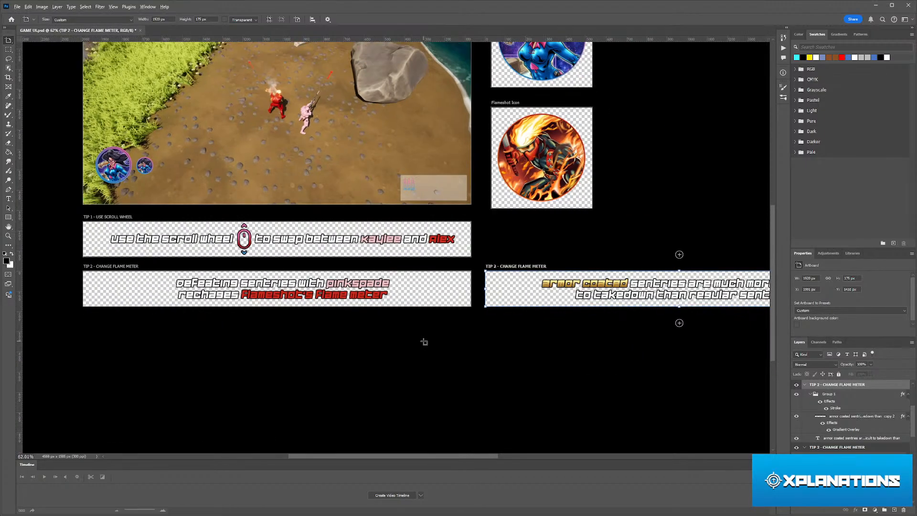
{"action": "scroll", "coordinate": [280, 280], "scroll_direction": "up", "scroll_amount": 5}
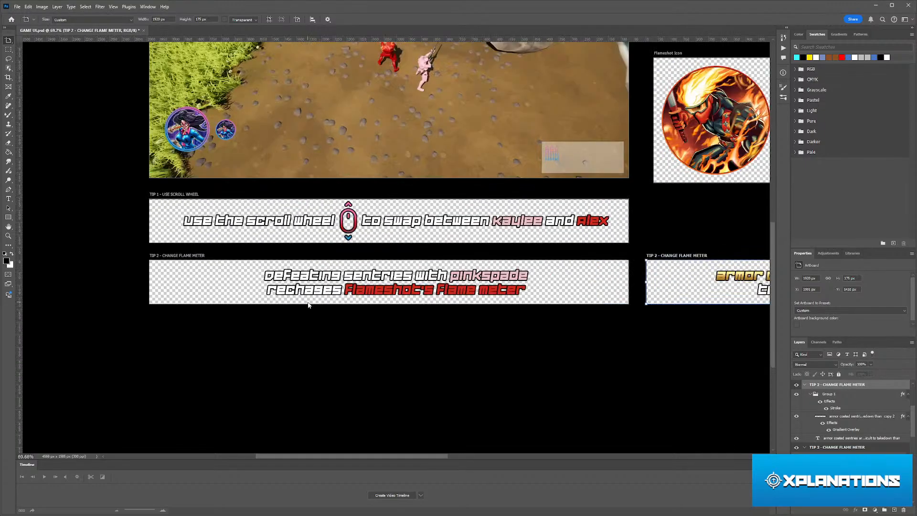
{"action": "scroll", "coordinate": [204, 263], "scroll_direction": "left", "scroll_amount": 3}
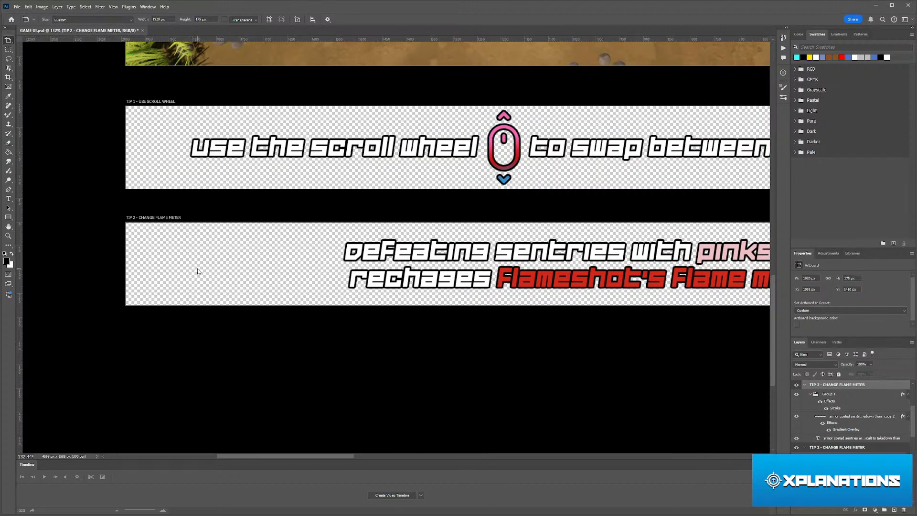
- Duplicate the original "TIP 2 - CHANGE FLAME METER" artboard and place the copy directly below it
{"action": "left_click", "coordinate": [201, 218]}
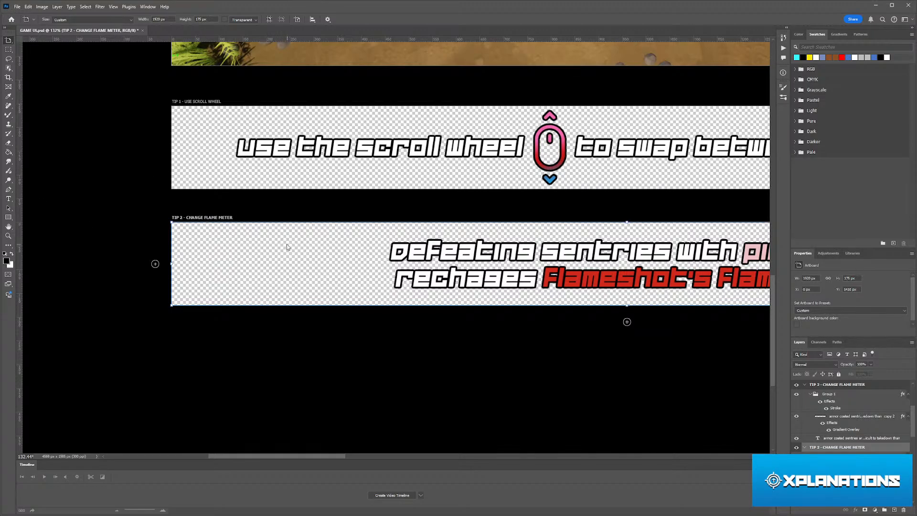
{"action": "scroll", "coordinate": [286, 246], "scroll_direction": "right", "scroll_amount": 4}
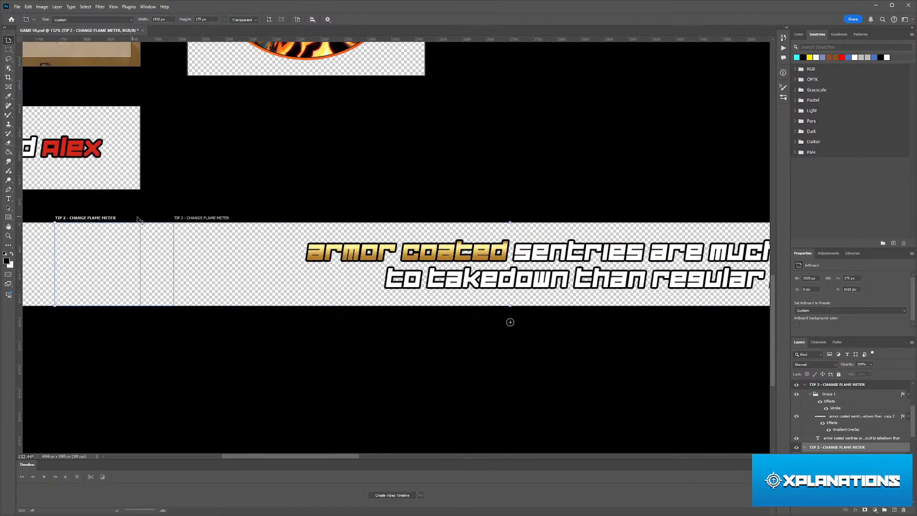
{"action": "scroll", "coordinate": [139, 220], "scroll_direction": "down", "scroll_amount": 6}
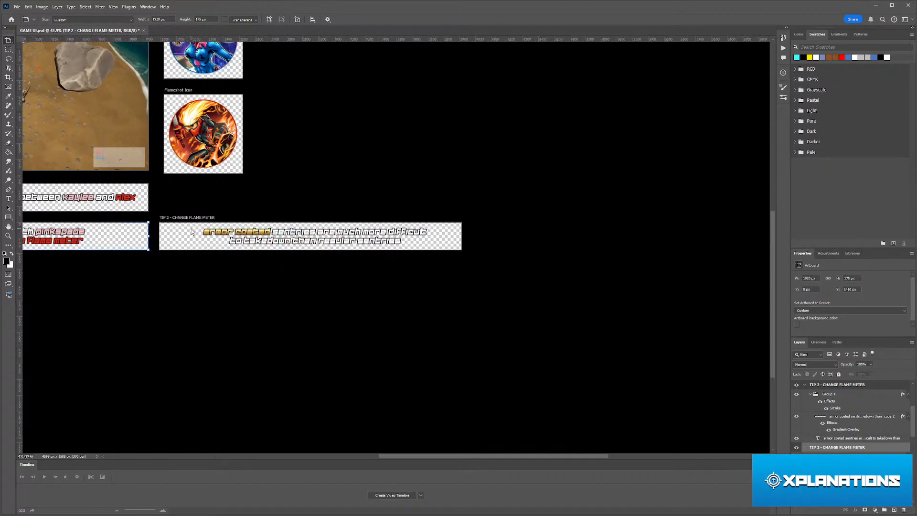
{"action": "scroll", "coordinate": [191, 232], "scroll_direction": "left", "scroll_amount": 8}
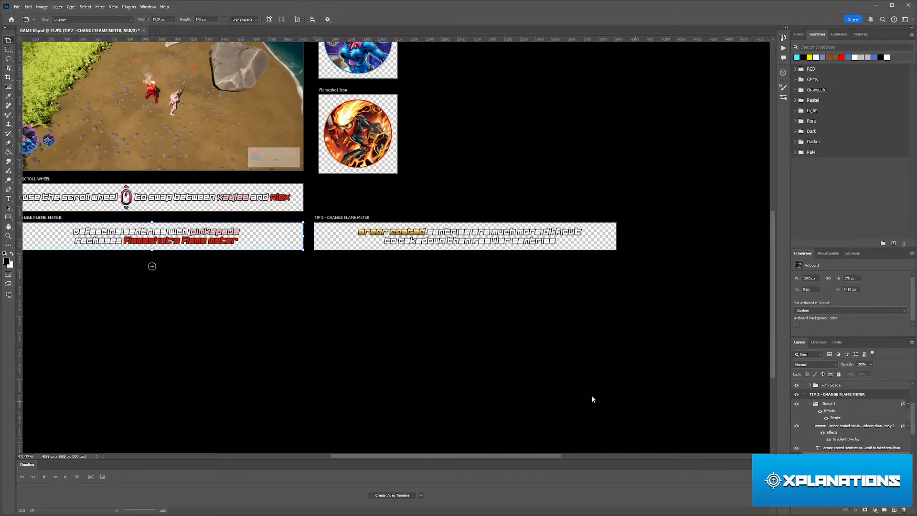
{"action": "scroll", "coordinate": [352, 347], "scroll_direction": "left", "scroll_amount": 5}
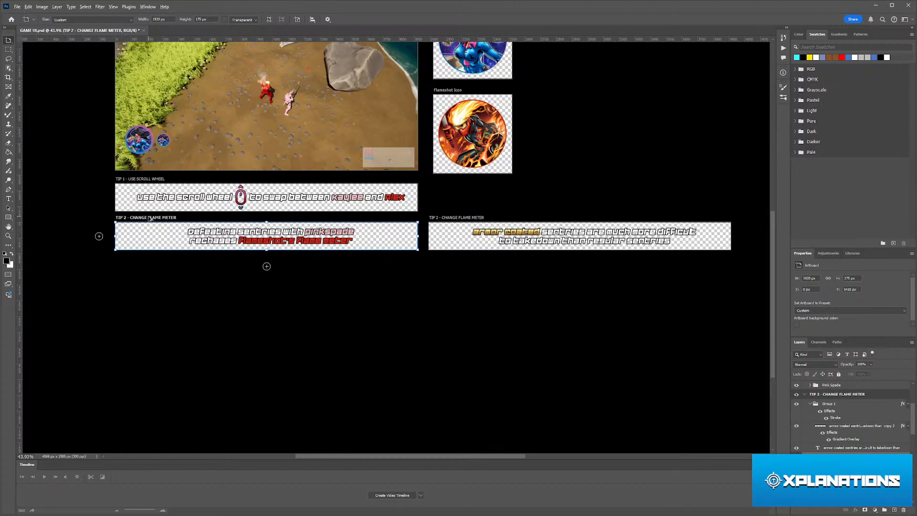
{"action": "left_click_drag", "start_coordinate": [149, 219], "coordinate": [146, 256]}
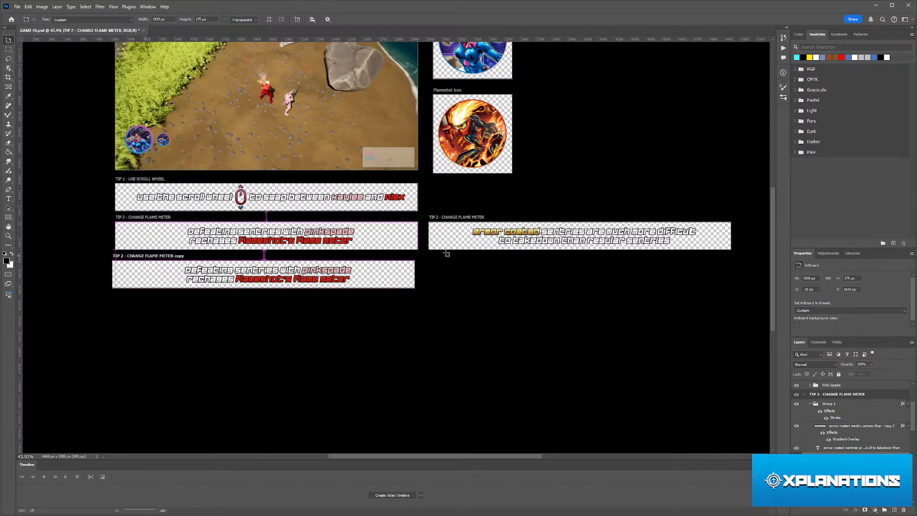
{"action": "scroll", "coordinate": [446, 253], "scroll_direction": "up", "scroll_amount": 6}
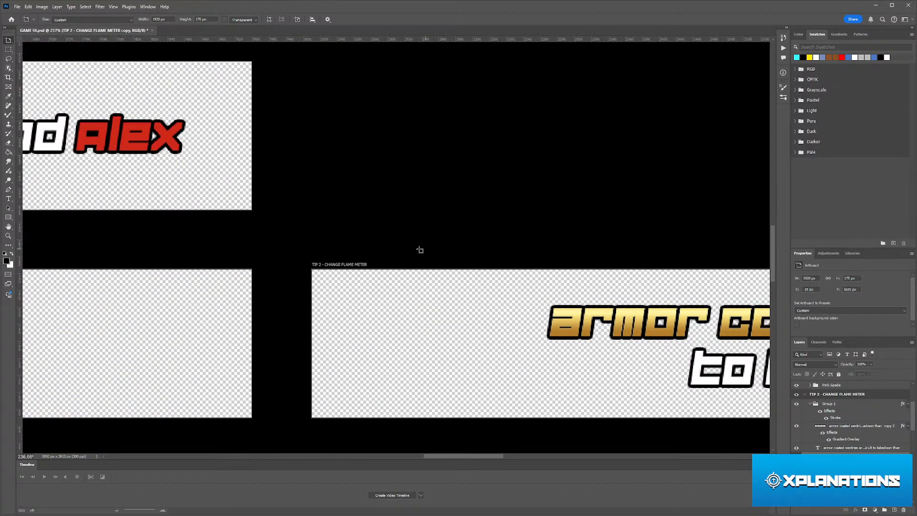
- Try to rename the armor coated tip artboard as "TIP 3 - Armor Coated Centries"
{"action": "scroll", "coordinate": [420, 250], "scroll_direction": "down", "scroll_amount": 3}
{"action": "scroll", "coordinate": [382, 258], "scroll_direction": "up", "scroll_amount": 2}
{"action": "left_click", "coordinate": [375, 262]}
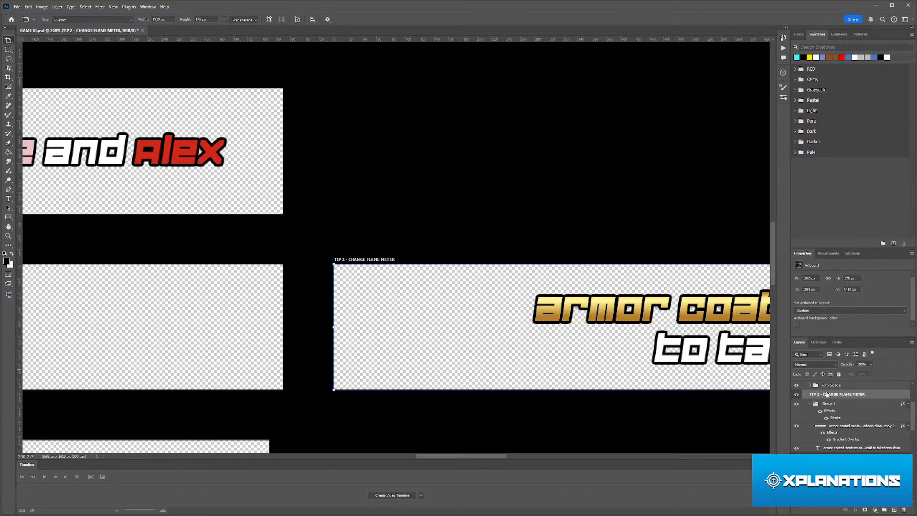
{"action": "double_click", "coordinate": [827, 395]}
{"action": "left_click_drag", "start_coordinate": [825, 394], "coordinate": [837, 395]}
{"action": "type", "text": "A"}
{"action": "type", "text": "rmor"}
{"action": "type", "text": " Coated"}
{"action": "type", "text": " Sen"}
{"action": "key", "text": "ctrl+shift+Right"}
{"action": "key", "text": "ctrl+shift+Right"}
{"action": "key", "text": "BackSpace"}
{"action": "key", "text": "ctrl+shift+Left"}
{"action": "key", "text": "ctrl+shift+Left"}
{"action": "key", "text": "ctrl+shift+Left"}
{"action": "type", "text": "Armor Coated Card"}
{"action": "key", "text": "Return"}
{"action": "scroll", "coordinate": [447, 386], "scroll_direction": "down", "scroll_amount": 8}
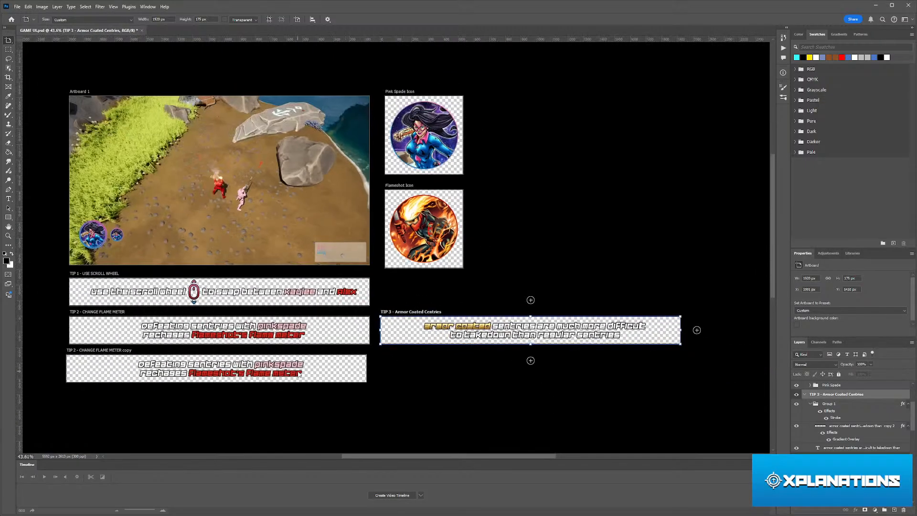
- Align the left edge of the "TIP 2 - CHANGE FLAME METER copy" artboard with the tip artboards above, at X 0 px
{"action": "scroll", "coordinate": [116, 334], "scroll_direction": "left", "scroll_amount": 5}
{"action": "scroll", "coordinate": [168, 336], "scroll_direction": "up", "scroll_amount": 4}
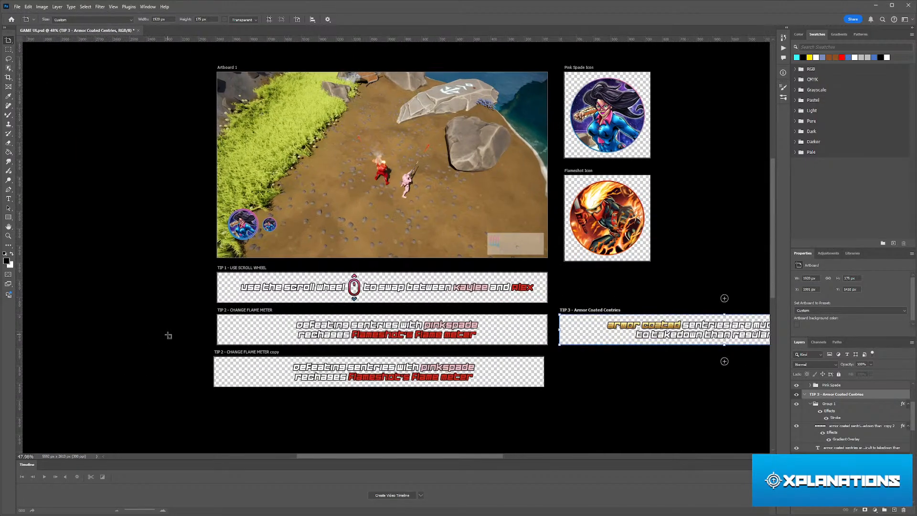
{"action": "scroll", "coordinate": [204, 359], "scroll_direction": "up", "scroll_amount": 5}
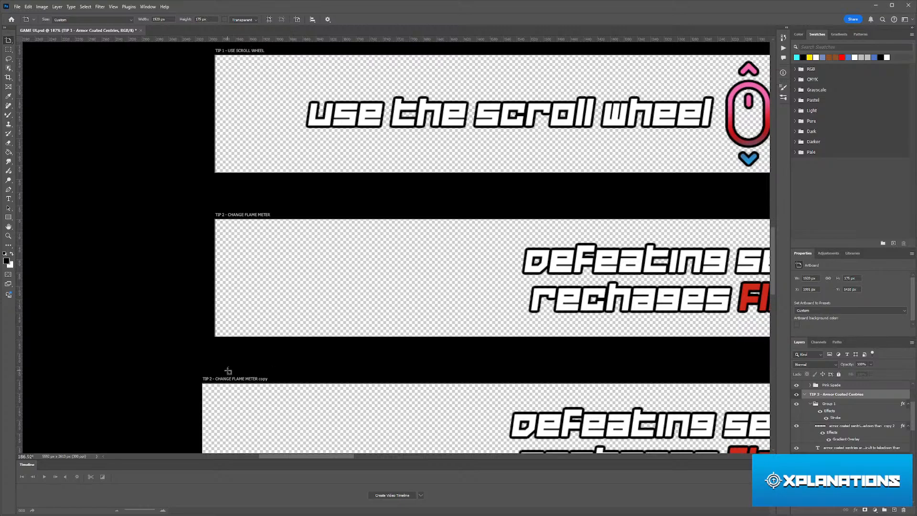
{"action": "left_click_drag", "start_coordinate": [216, 381], "coordinate": [230, 381]}
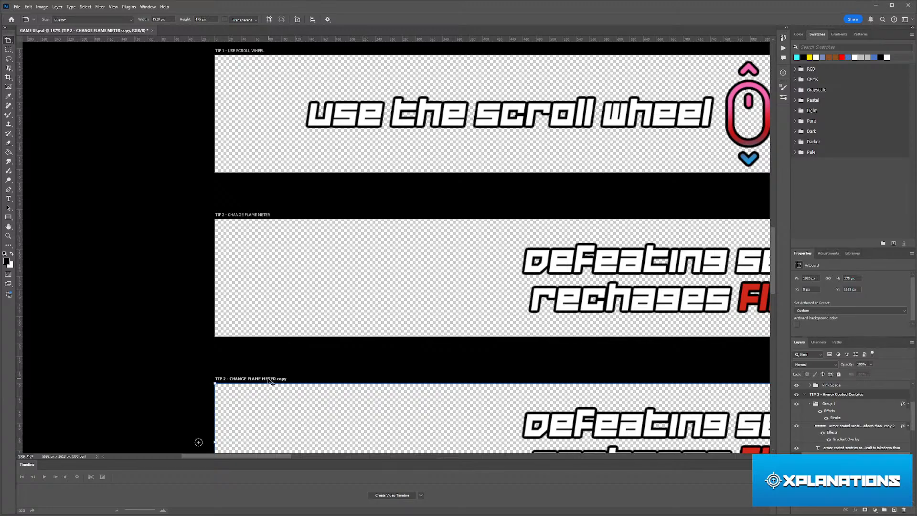
{"action": "scroll", "coordinate": [270, 381], "scroll_direction": "down", "scroll_amount": 3}
{"action": "scroll", "coordinate": [265, 378], "scroll_direction": "up", "scroll_amount": 2}
{"action": "scroll", "coordinate": [264, 379], "scroll_direction": "up", "scroll_amount": 4}
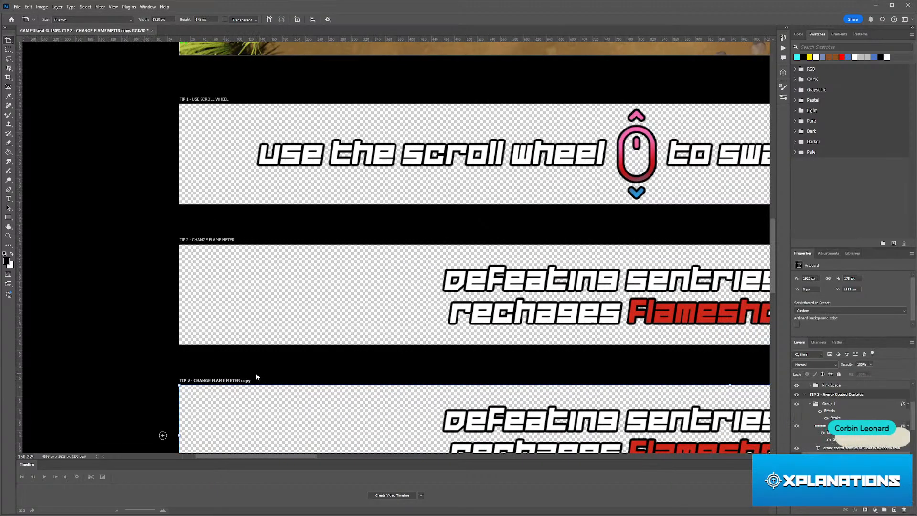
{"action": "scroll", "coordinate": [183, 377], "scroll_direction": "down", "scroll_amount": 2}
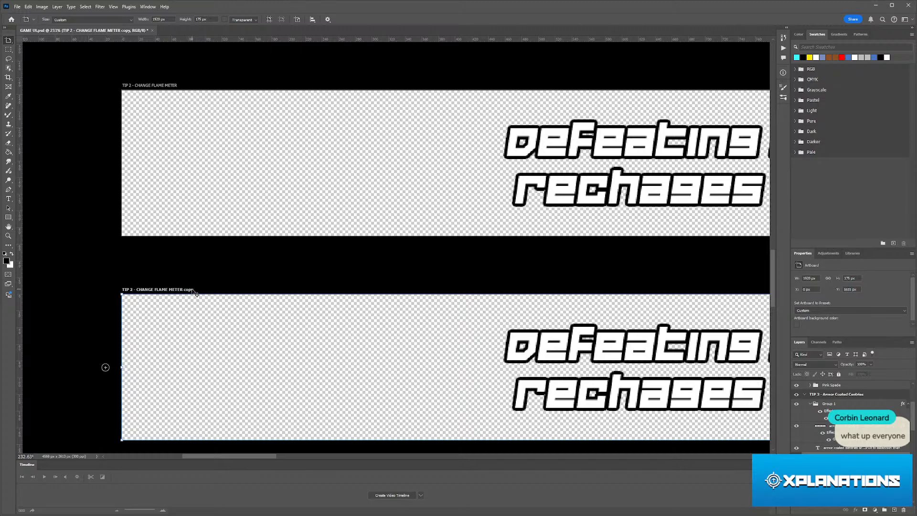
{"action": "key", "text": "t"}
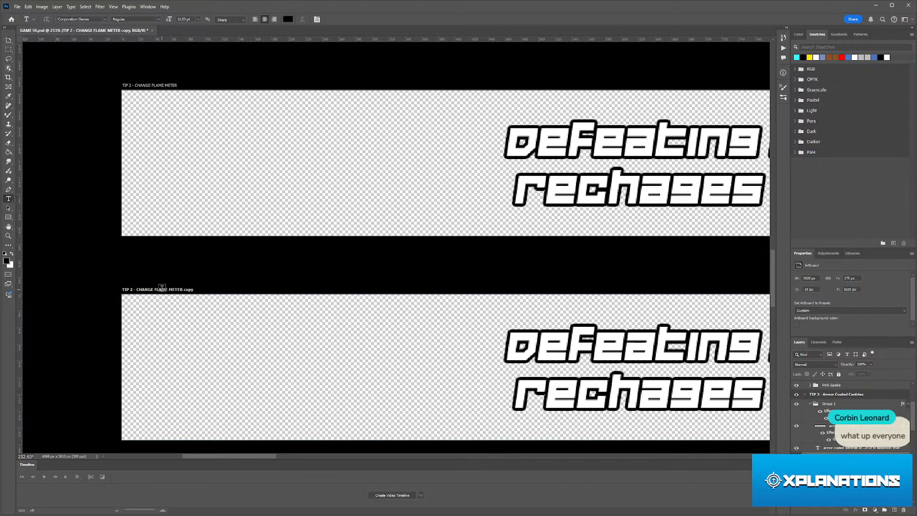
{"action": "left_click_drag", "start_coordinate": [166, 293], "coordinate": [151, 292]}
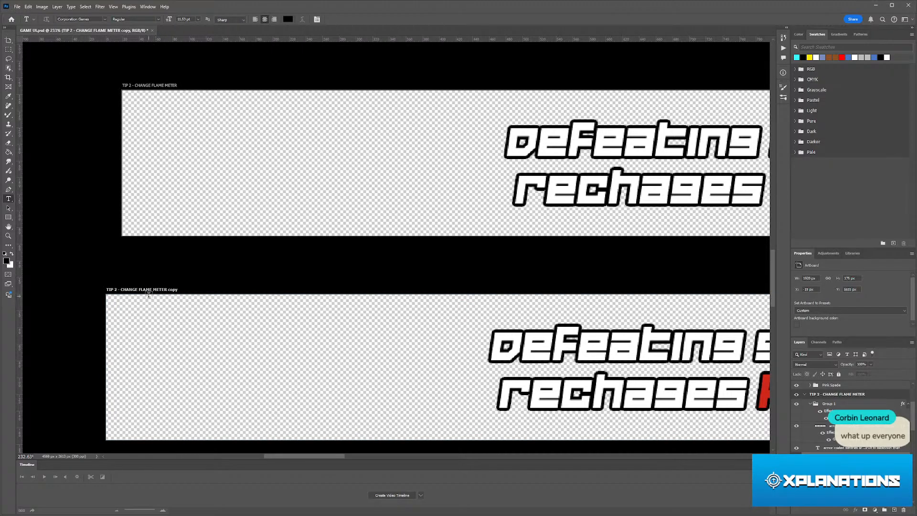
{"action": "key", "text": "v"}
{"action": "left_click_drag", "start_coordinate": [125, 292], "coordinate": [140, 292]}
{"action": "key", "text": "t"}
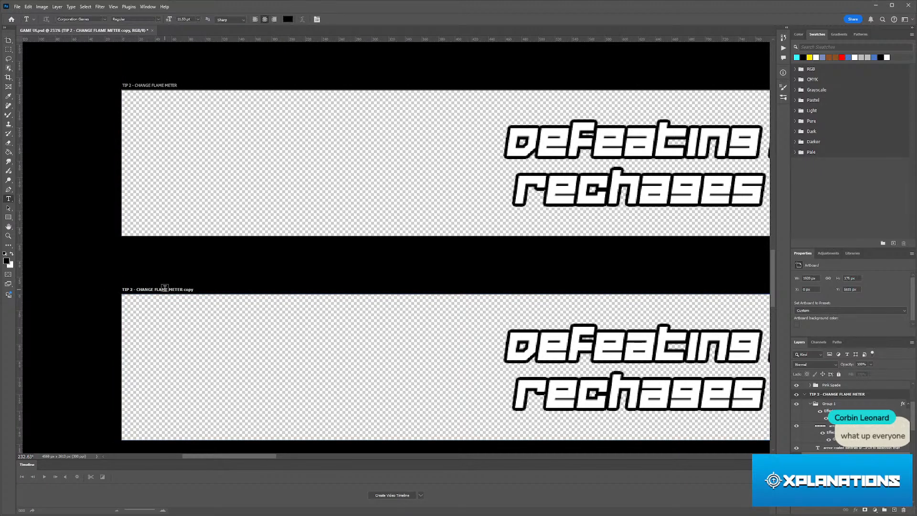
{"action": "key", "text": "ctrl+z"}
{"action": "key", "text": "v"}
{"action": "key", "text": "ctrl+z"}
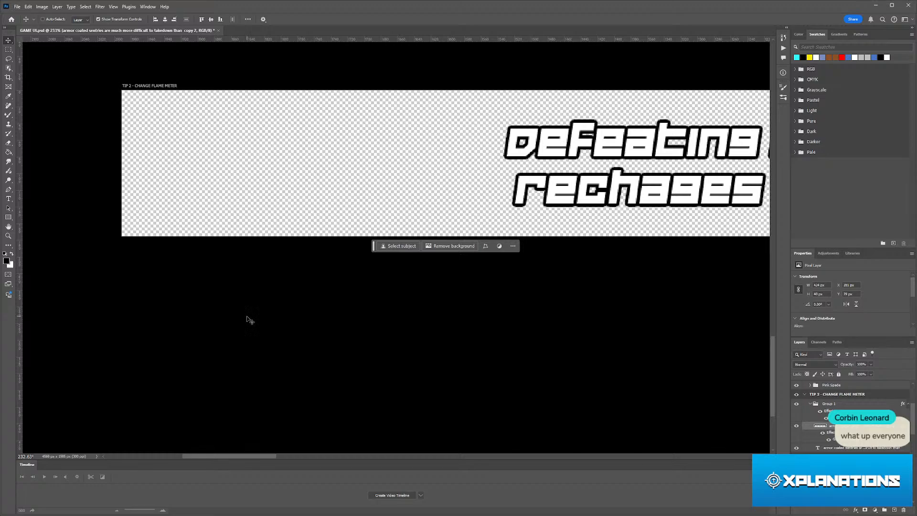
{"action": "key", "text": "ctrl+shift+z"}
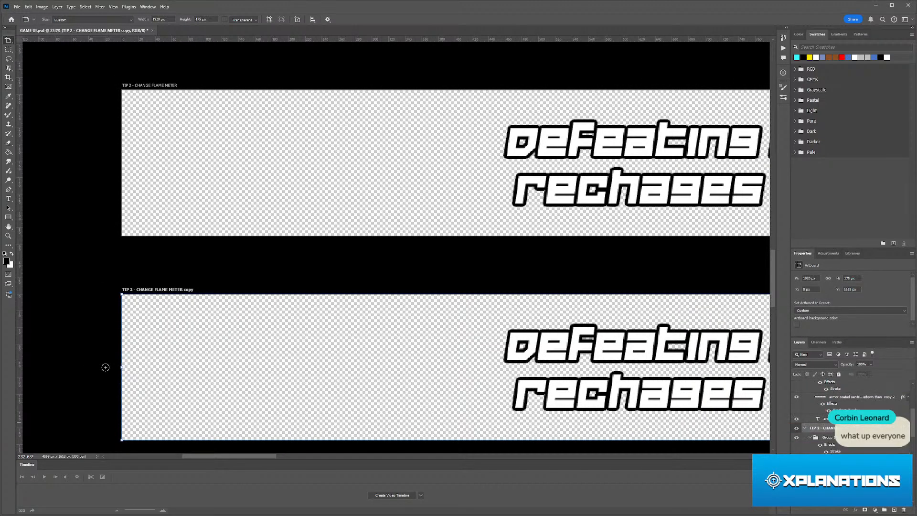
{"action": "left_click", "coordinate": [149, 86]}
{"action": "key", "text": "Delete"}
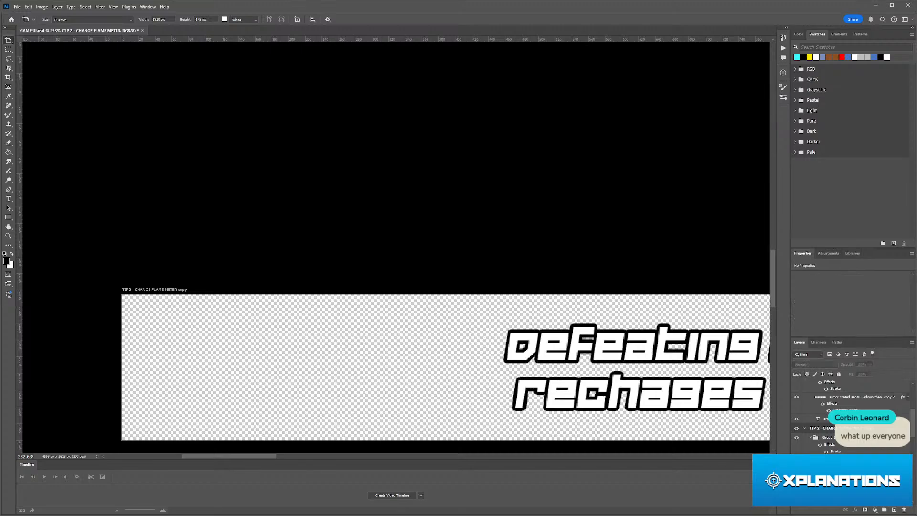
{"action": "key", "text": "ctrl+z"}
- Rename the "TIP 2 - CHANGE FLAME METER copy" artboard as "TIP 4 - FLAME PROOF"
{"action": "left_click", "coordinate": [146, 290]}
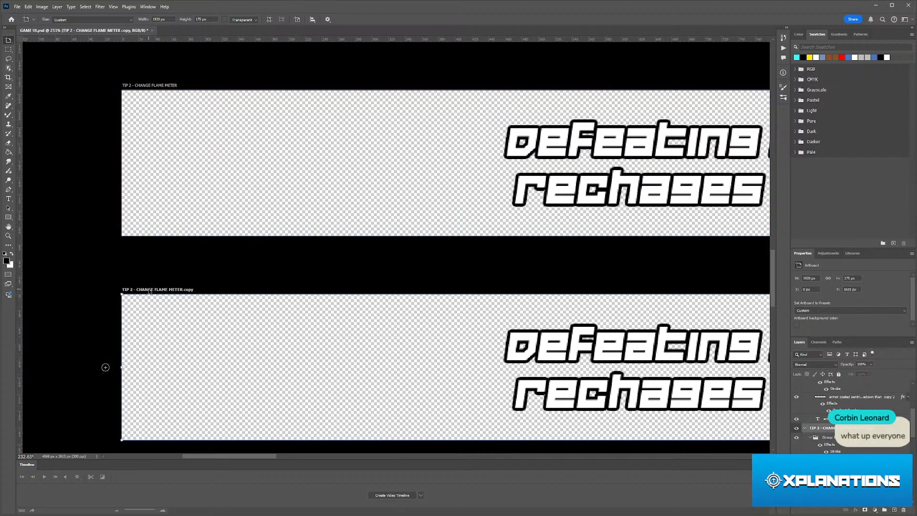
{"action": "scroll", "coordinate": [852, 430], "scroll_direction": "up", "scroll_amount": 10}
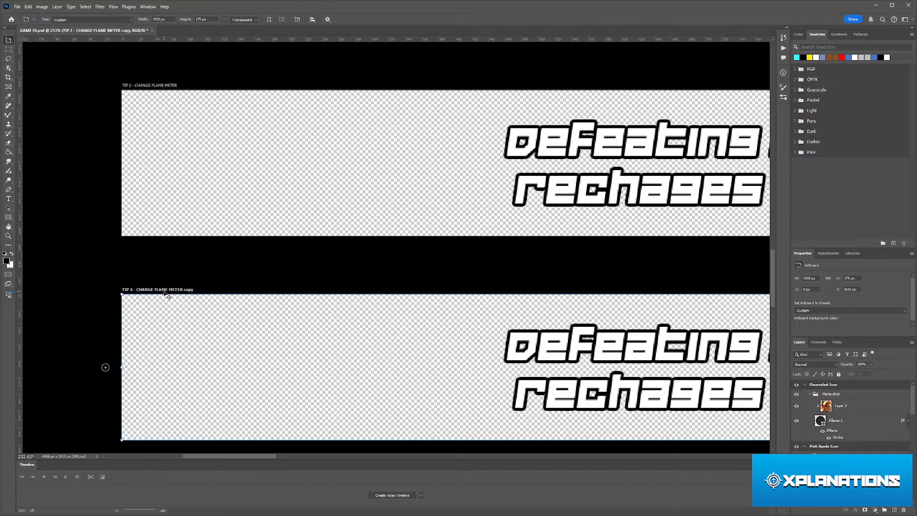
{"action": "scroll", "coordinate": [851, 415], "scroll_direction": "down", "scroll_amount": 5}
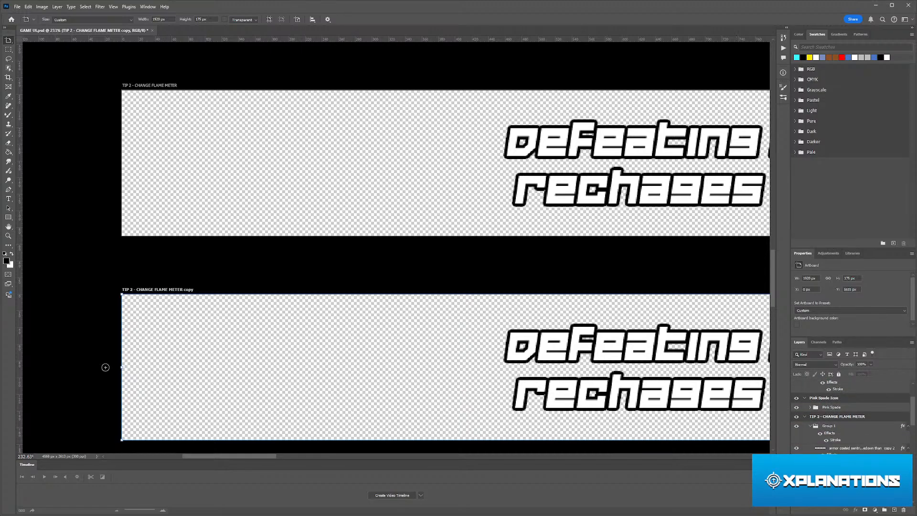
{"action": "key", "text": "ctrl+z"}
{"action": "key", "text": "ctrl+shift+z"}
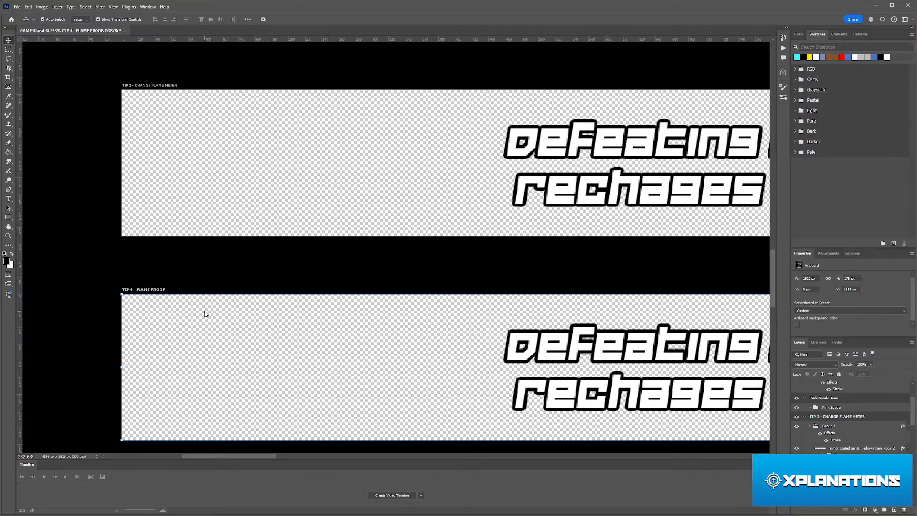
- Replace the word "Defeating" with "some" in the text of the "TIP 4 - FLAME PROOF" artboard
{"action": "scroll", "coordinate": [206, 313], "scroll_direction": "right", "scroll_amount": 1}
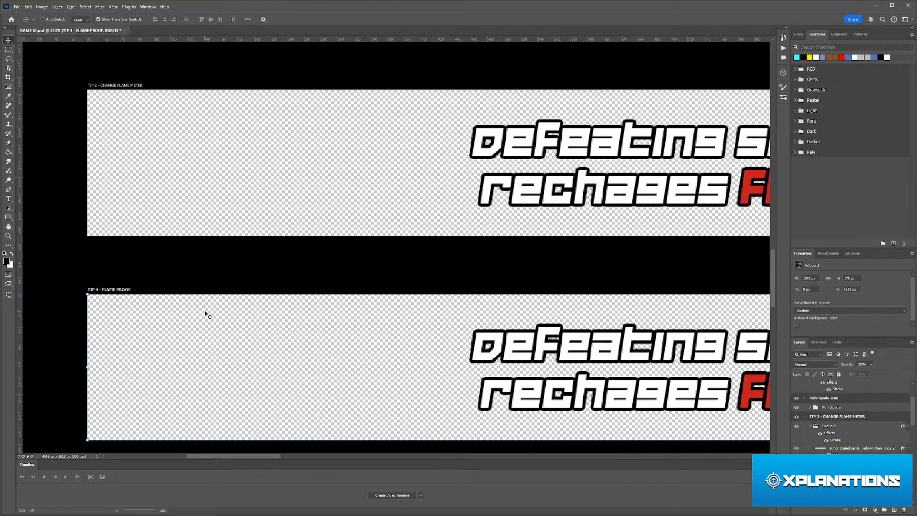
{"action": "scroll", "coordinate": [206, 313], "scroll_direction": "down", "scroll_amount": 10}
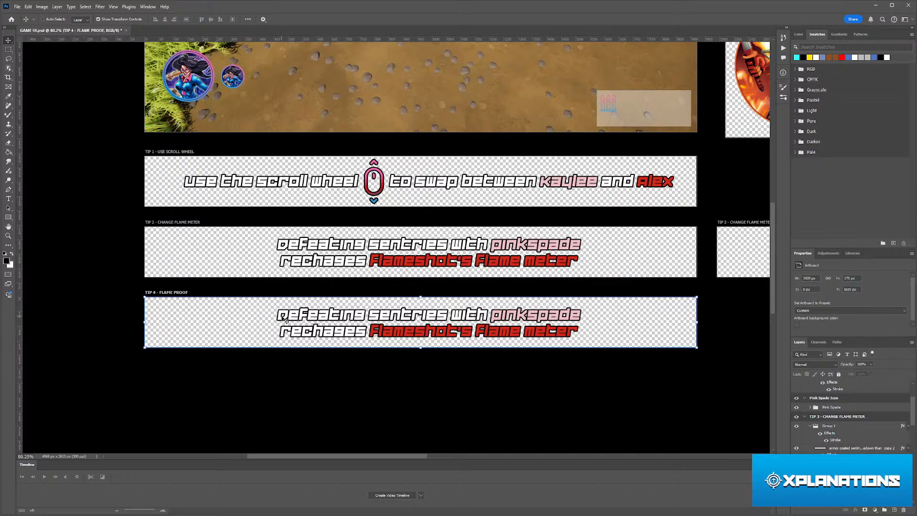
{"action": "scroll", "coordinate": [285, 319], "scroll_direction": "right", "scroll_amount": 1}
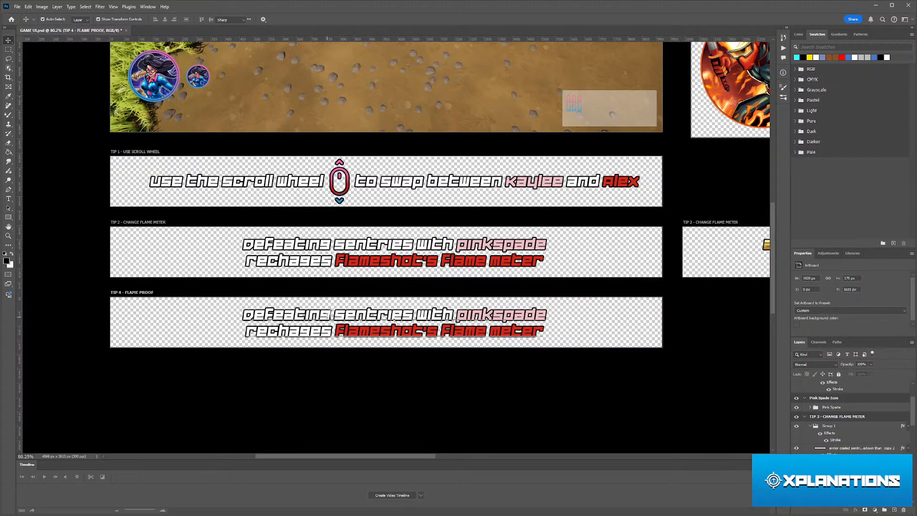
{"action": "scroll", "coordinate": [328, 316], "scroll_direction": "up", "scroll_amount": 5}
{"action": "key", "text": "super"}
{"action": "key", "text": "super"}
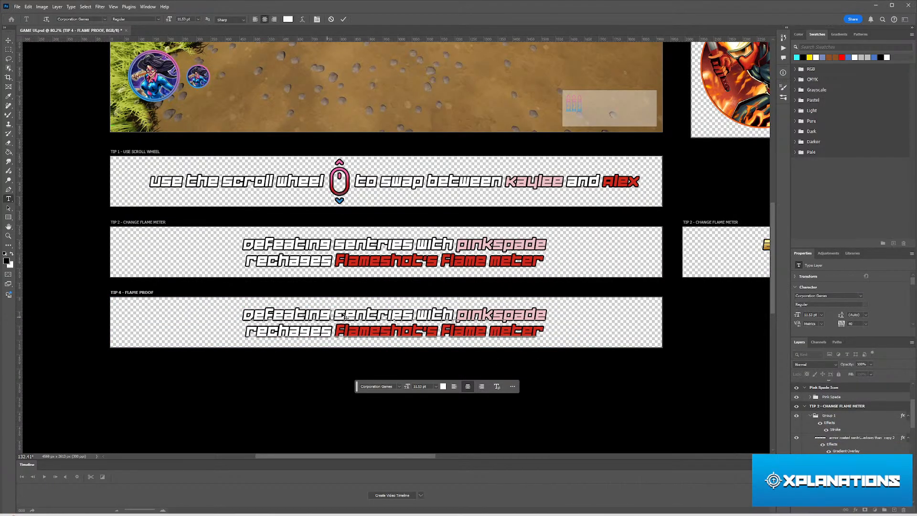
{"action": "scroll", "coordinate": [320, 312], "scroll_direction": "down", "scroll_amount": 2}
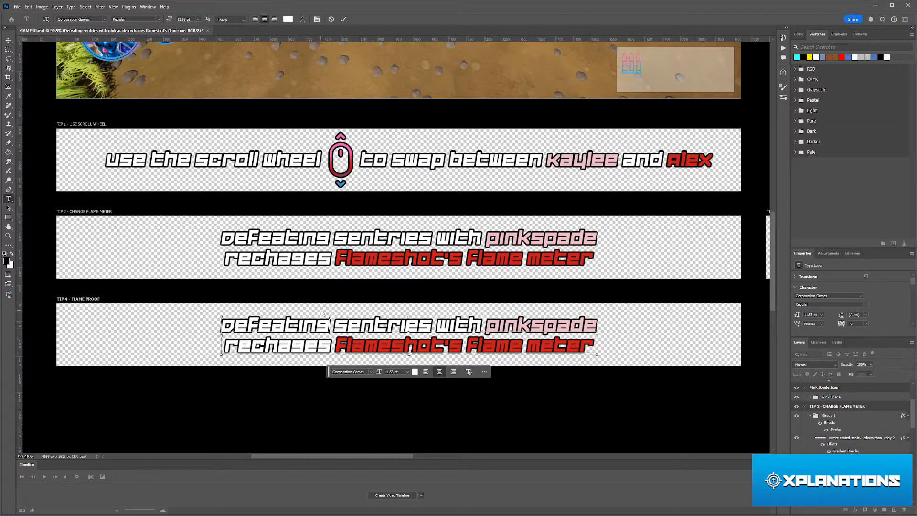
{"action": "key", "text": "super"}
{"action": "key", "text": "super"}
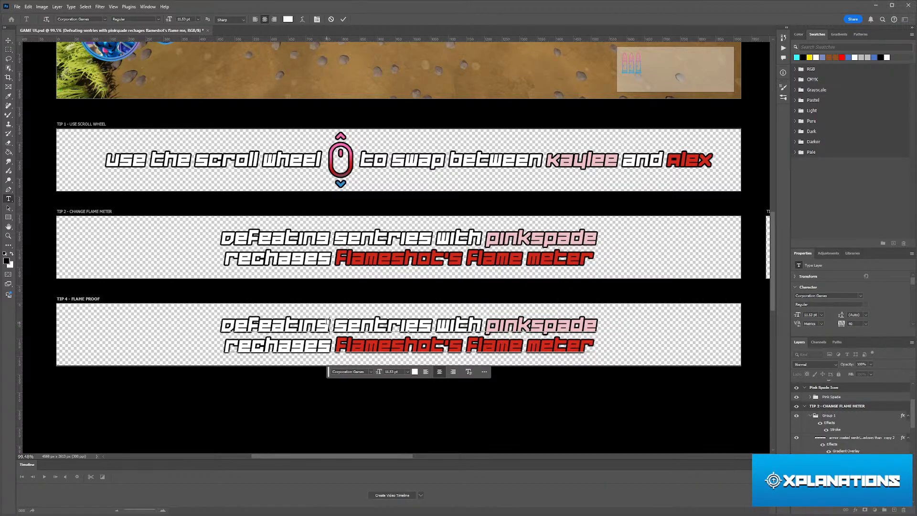
{"action": "left_click_drag", "start_coordinate": [328, 323], "coordinate": [220, 325]}
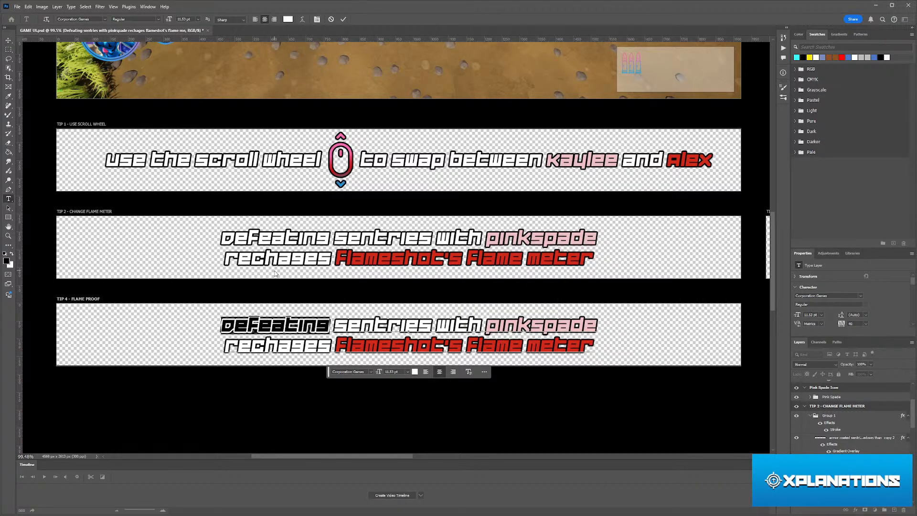
{"action": "type", "text": "some"}
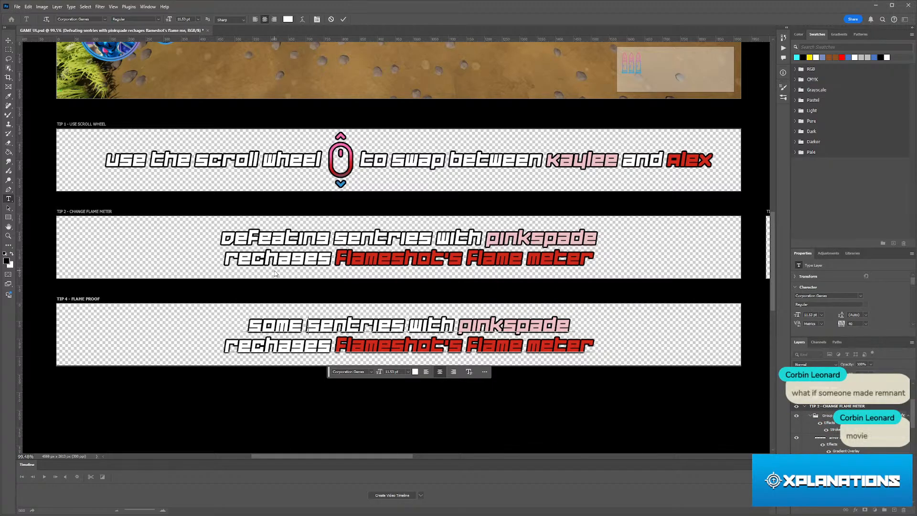
- Extend "some" to "someone" in the flame proof tip's first line and change it back to "some"
{"action": "type", "text": "onme"}
{"action": "key", "text": "BackSpace"}
{"action": "key", "text": "BackSpace"}
{"action": "type", "text": "e"}
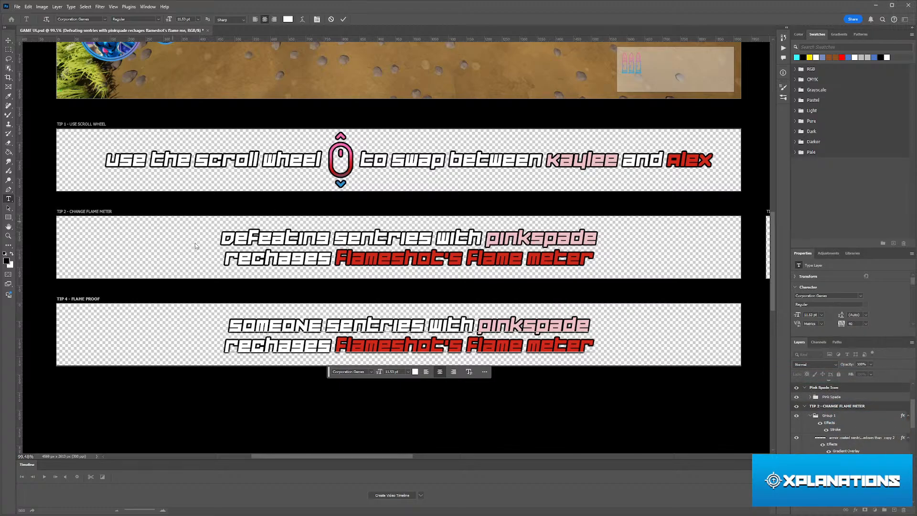
{"action": "left_click", "coordinate": [266, 323]}
{"action": "left_click_drag", "start_coordinate": [323, 325], "coordinate": [219, 311]}
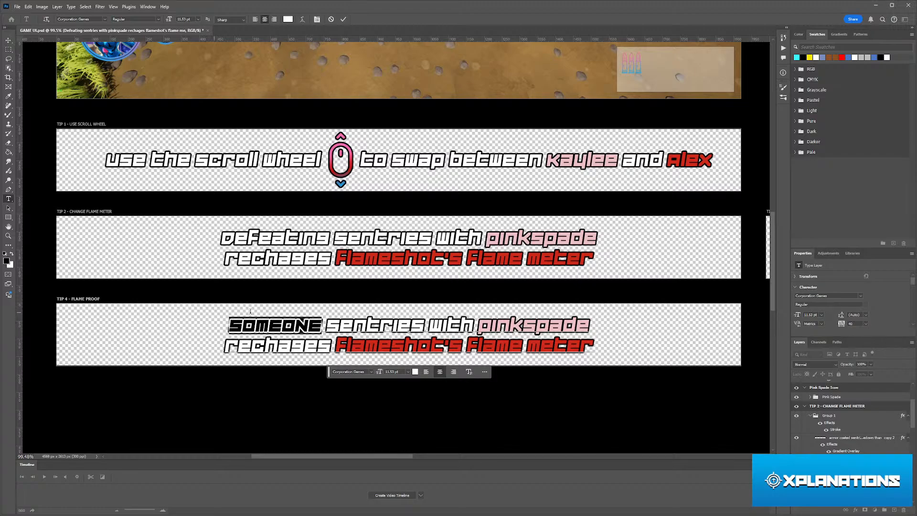
{"action": "key", "text": "BackSpace"}
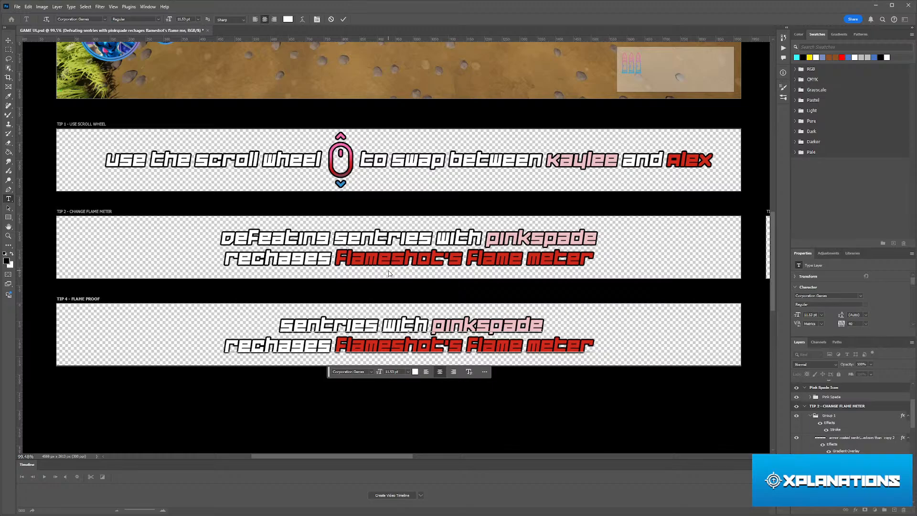
{"action": "type", "text": "s "}
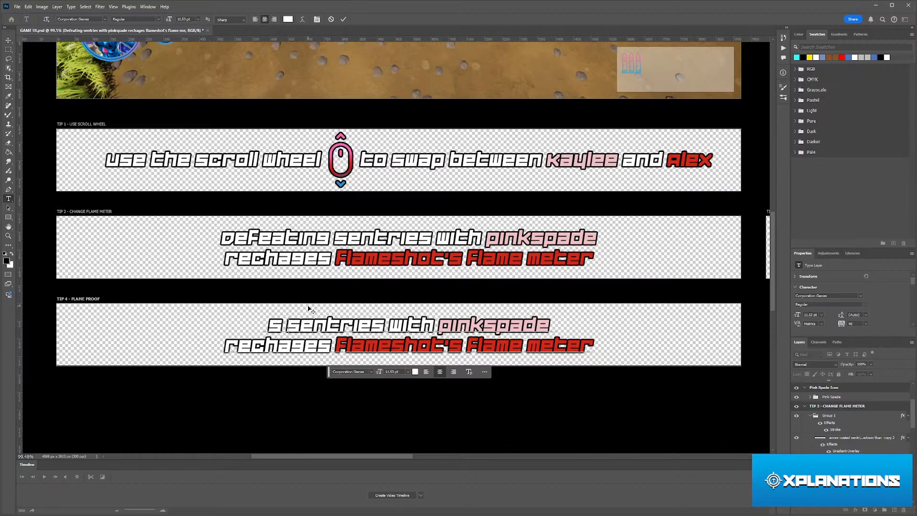
{"action": "type", "text": "ome"}
{"action": "key", "text": "Delete"}
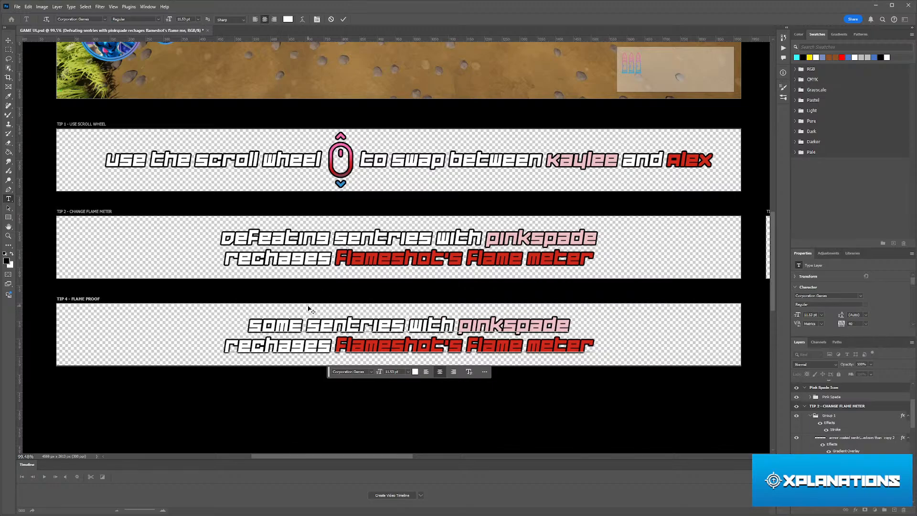
- Replace "with pinkspade" in the flame proof tip's first line with "ARE INVINSIBLE TO"
{"action": "key", "text": "ctrl+shift+Right"}
{"action": "key", "text": "ctrl+shift+Right"}
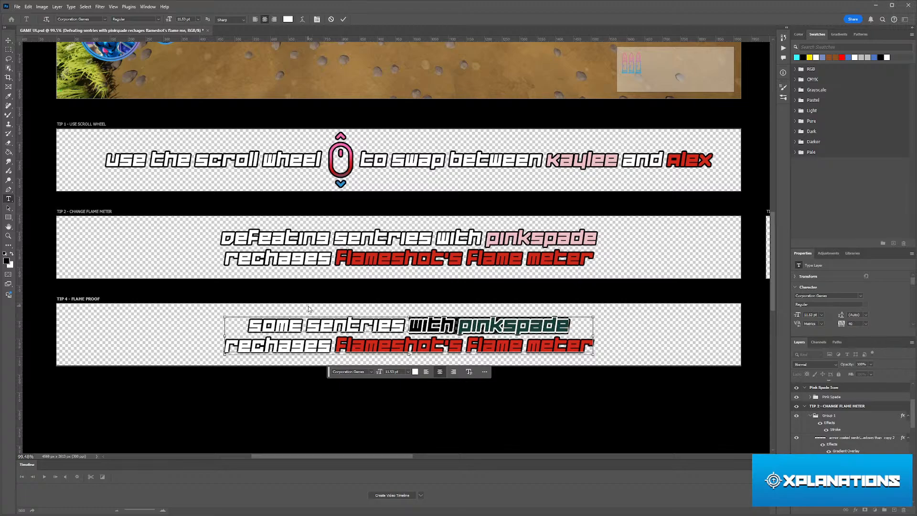
{"action": "type", "text": "ARE"}
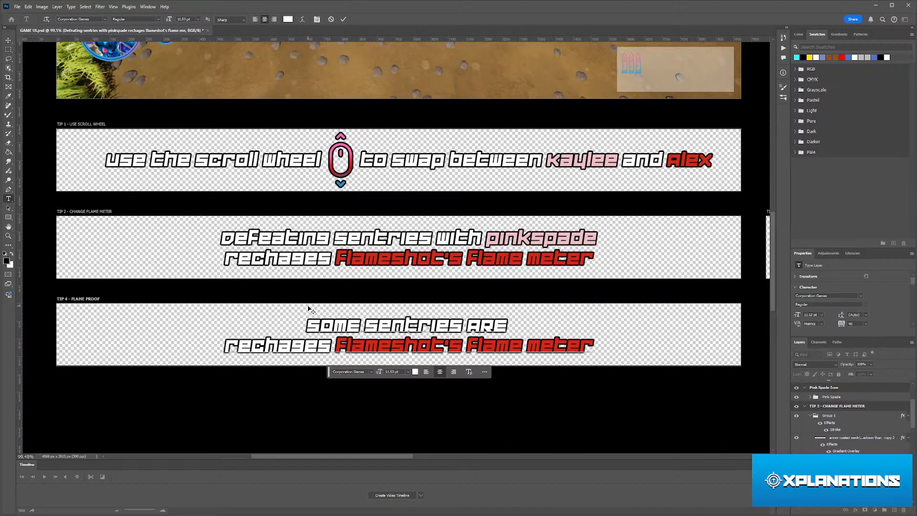
{"action": "type", "text": " IN"}
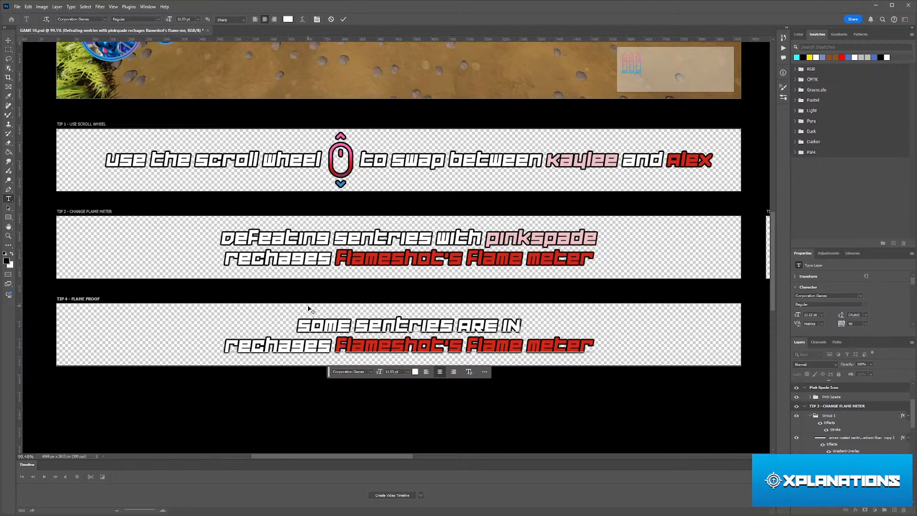
{"action": "type", "text": "VIS"}
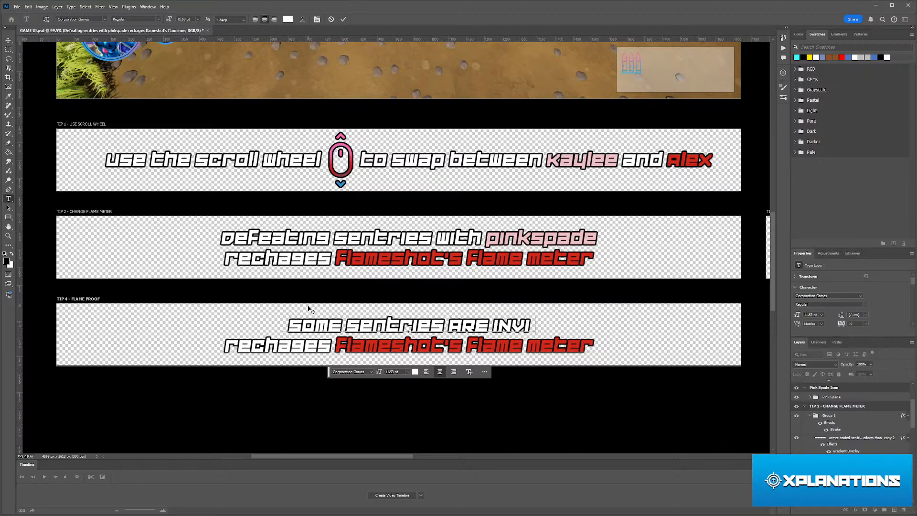
{"action": "key", "text": "BackSpace"}
{"action": "key", "text": "BackSpace"}
{"action": "key", "text": "BackSpace"}
{"action": "key", "text": "BackSpace"}
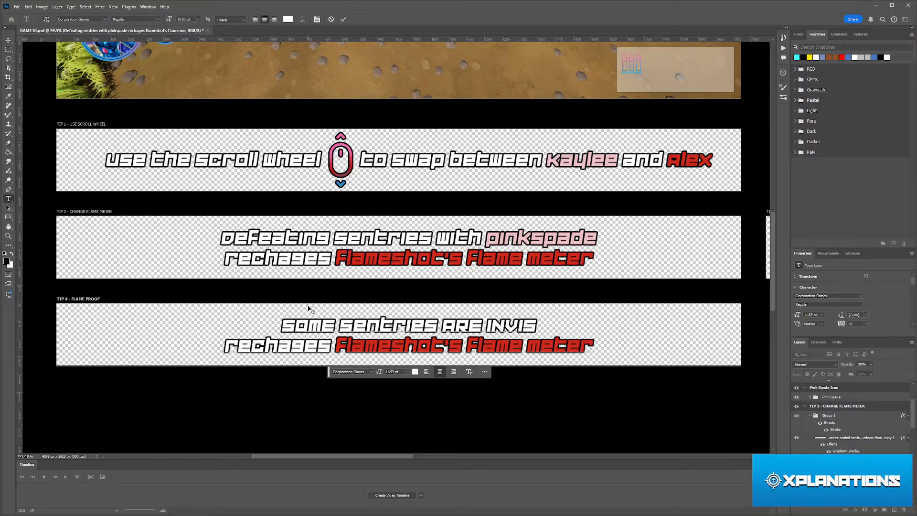
{"action": "type", "text": "NVI"}
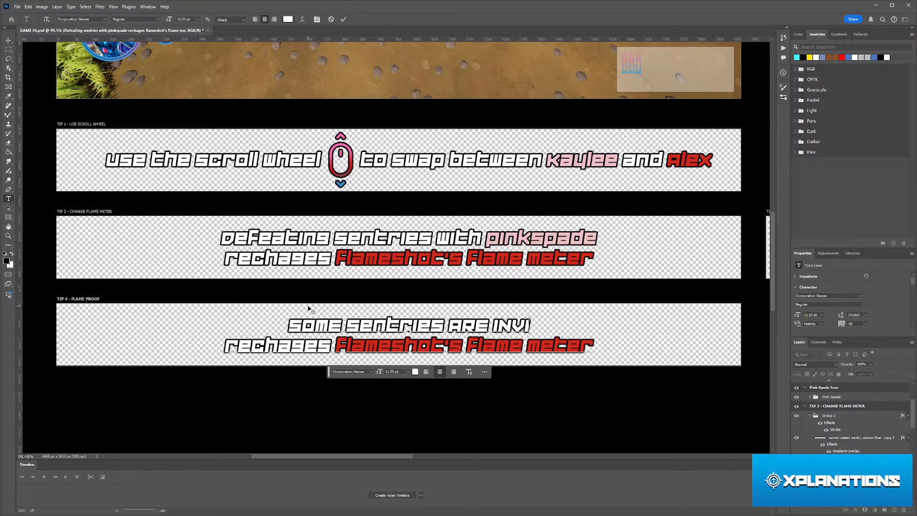
{"action": "type", "text": "NSIBLE TO"}
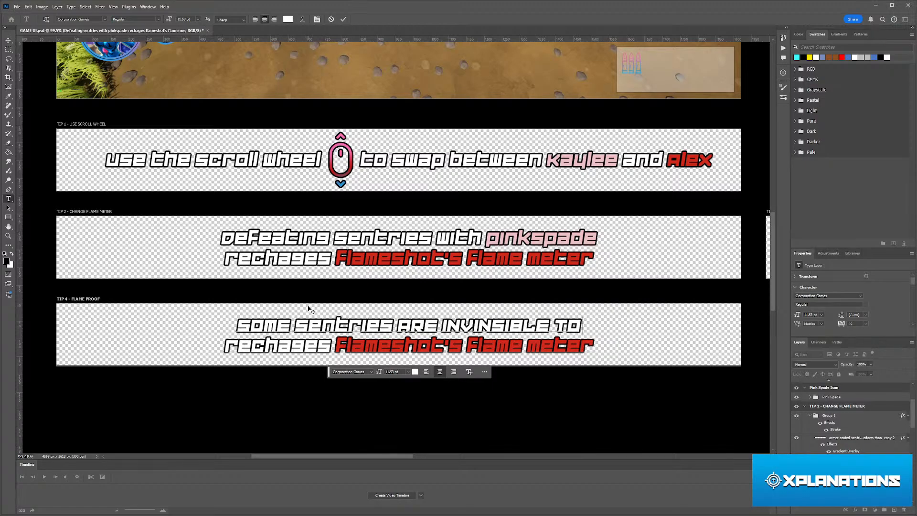
- Complete the flame proof tip's first line by adding "FLAMESHOT'S FIRE" at its end
{"action": "type", "text": "LAM"}
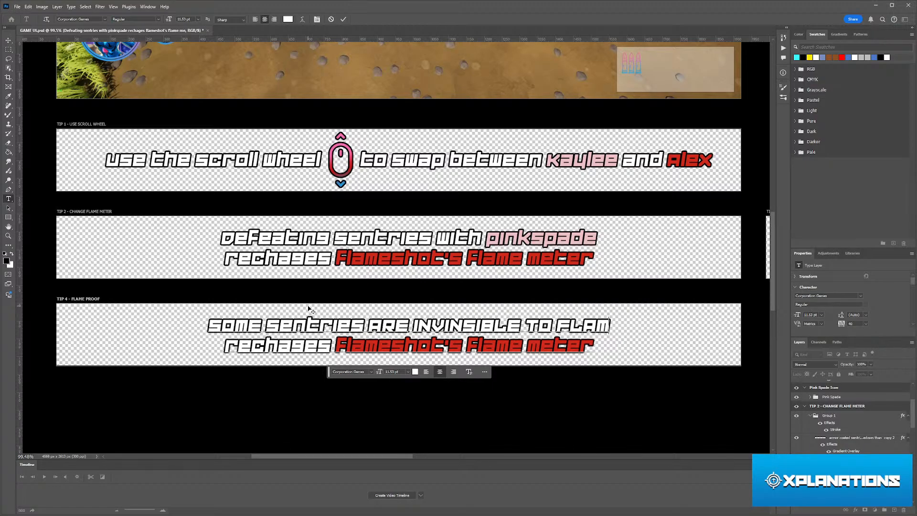
{"action": "type", "text": "ESHOTS"}
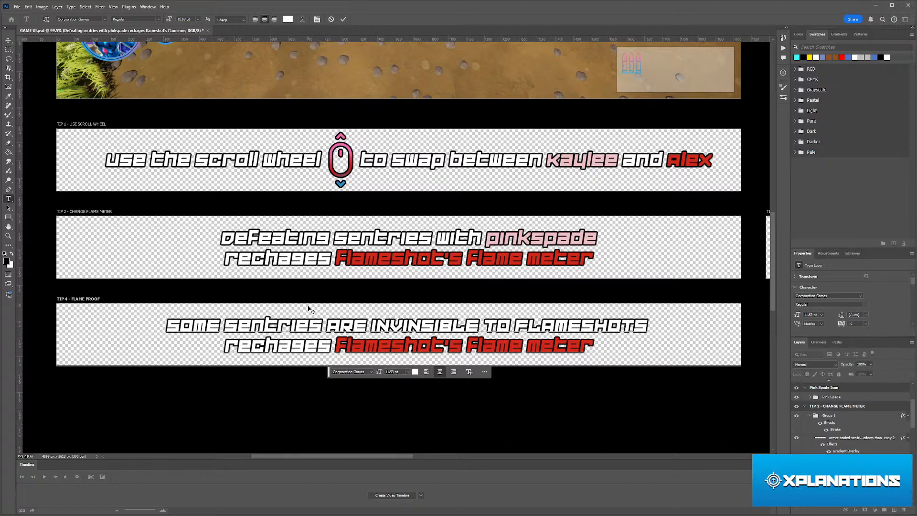
{"action": "key", "text": "BackSpace"}
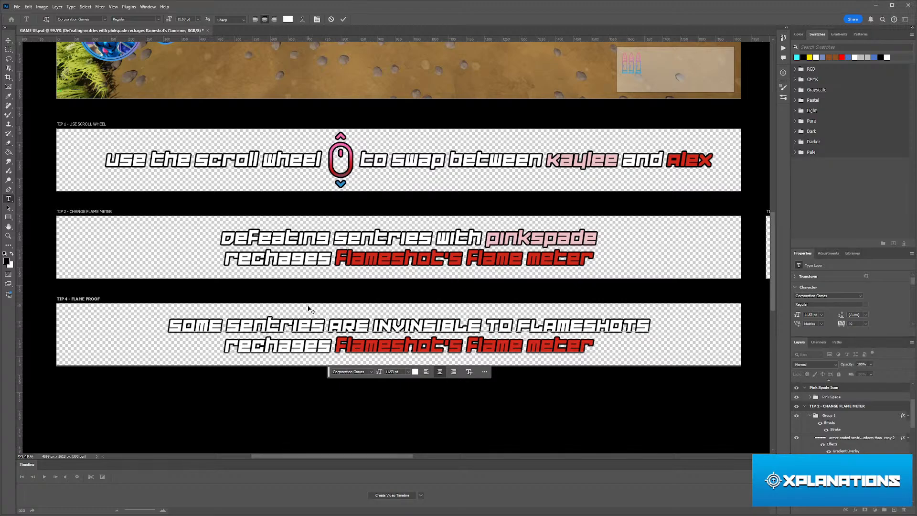
{"action": "key", "text": "BackSpace"}
{"action": "type", "text": "'S"}
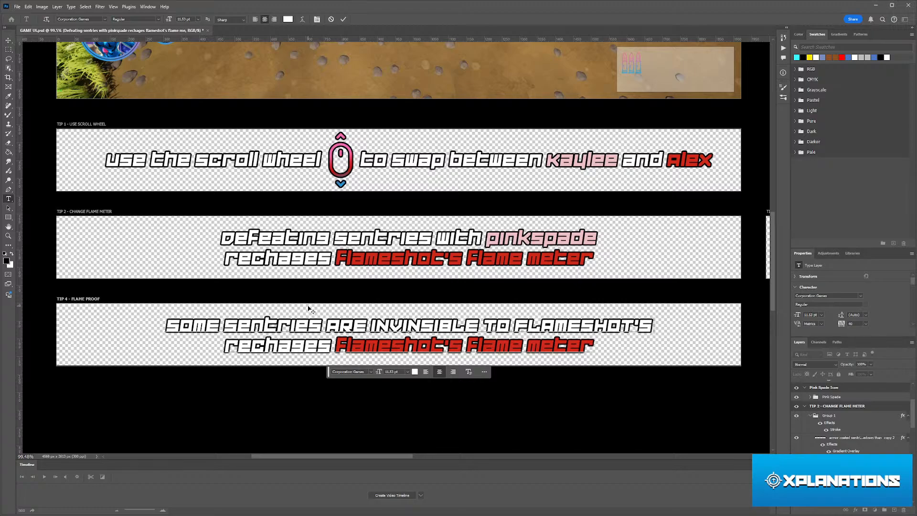
{"action": "type", "text": " FIRE"}
- Replace the flame proof tip's whole second line with "BUT CAN BE TAKEN DOWN BY"
{"action": "key", "text": "Down"}
{"action": "key", "text": "shift+Home"}
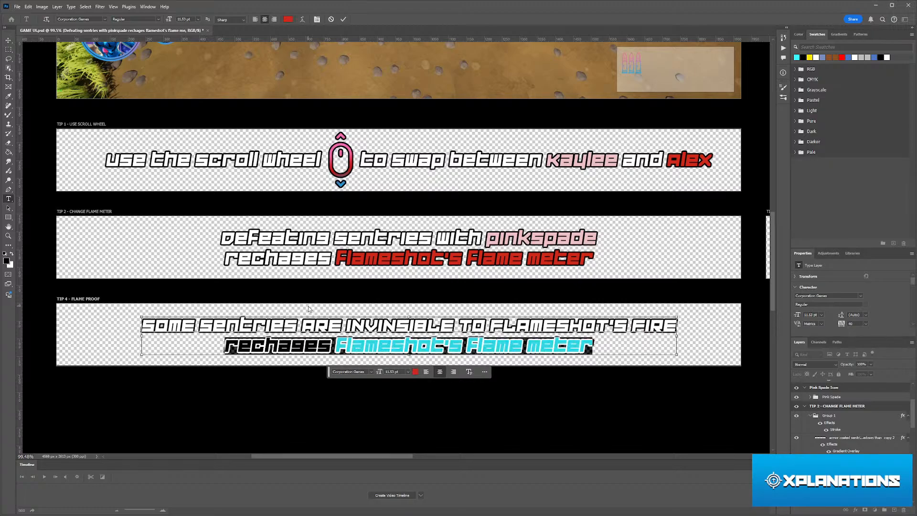
{"action": "type", "text": "BUT "}
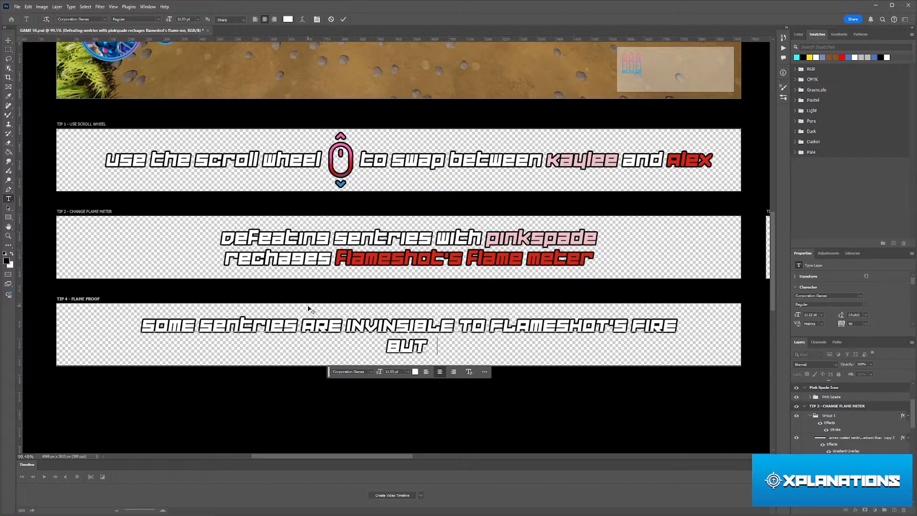
{"action": "type", "text": "CAN BE TAKEN S"}
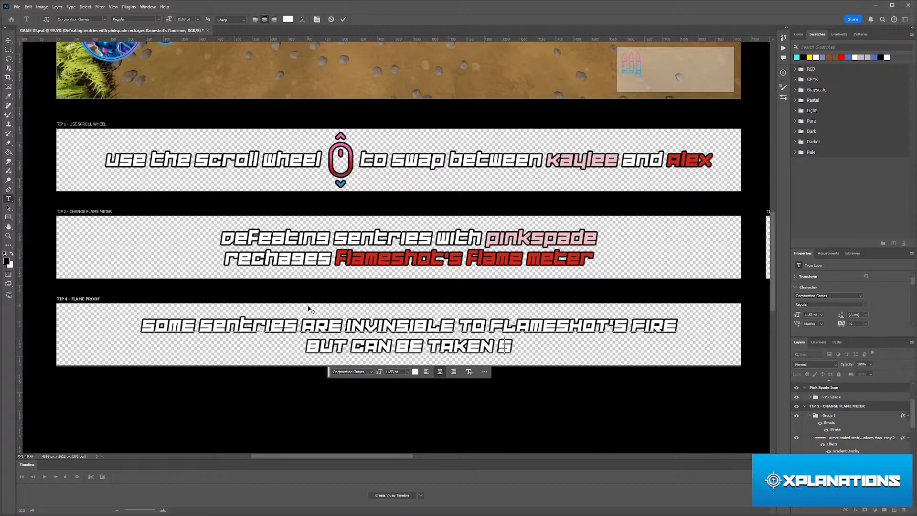
{"action": "key", "text": "BackSpace"}
{"action": "type", "text": "DOWN"}
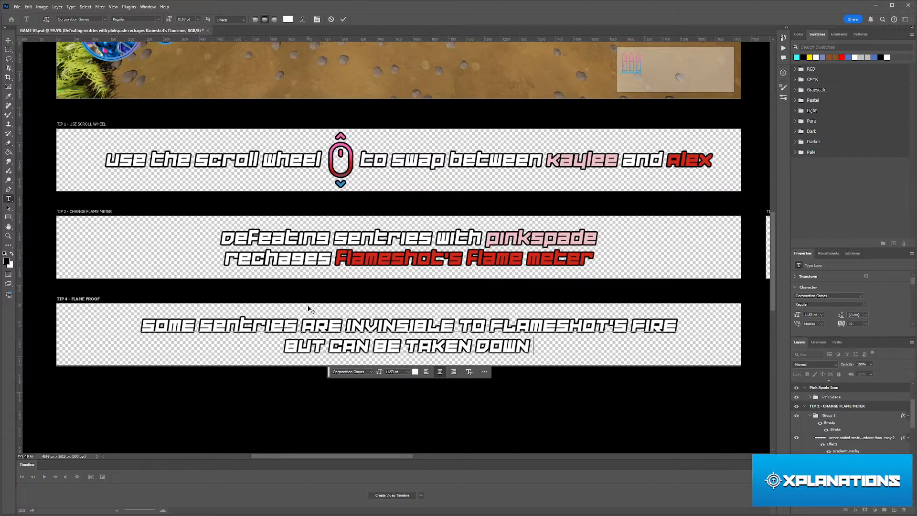
{"action": "type", "text": " BY KAYLE"}
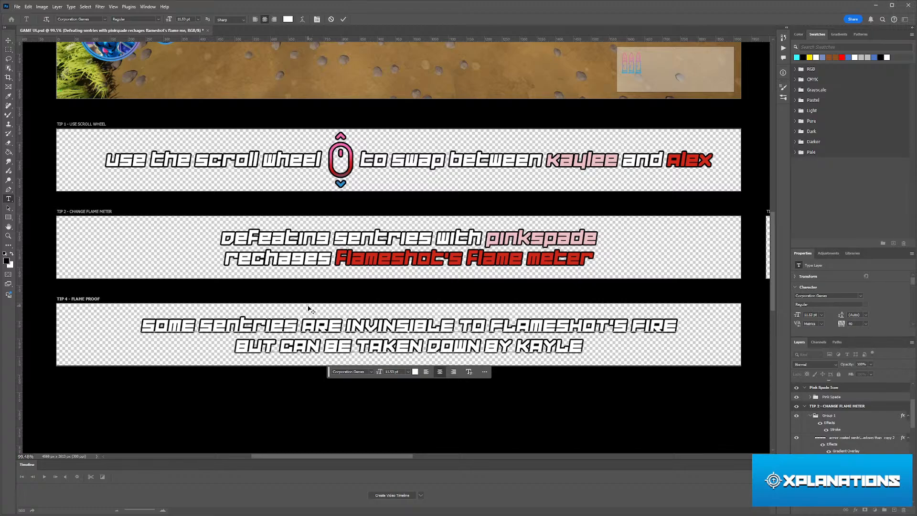
{"action": "key", "text": "BackSpace"}
{"action": "key", "text": "BackSpace"}
{"action": "key", "text": "BackSpace"}
{"action": "key", "text": "BackSpace"}
{"action": "key", "text": "BackSpace"}
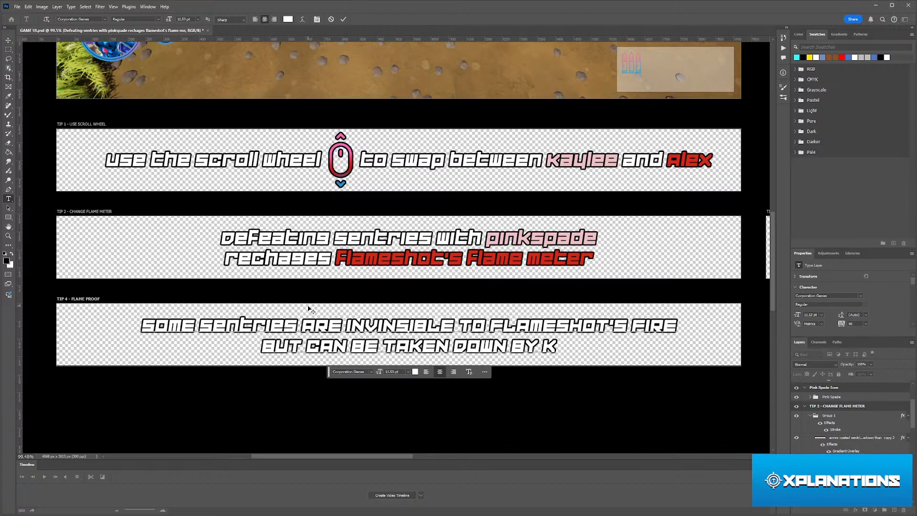
- Add the word "PINKSPADE" to the end of the flame proof tip's second line, correcting its spelling
{"action": "type", "text": "PINKSAPDE"}
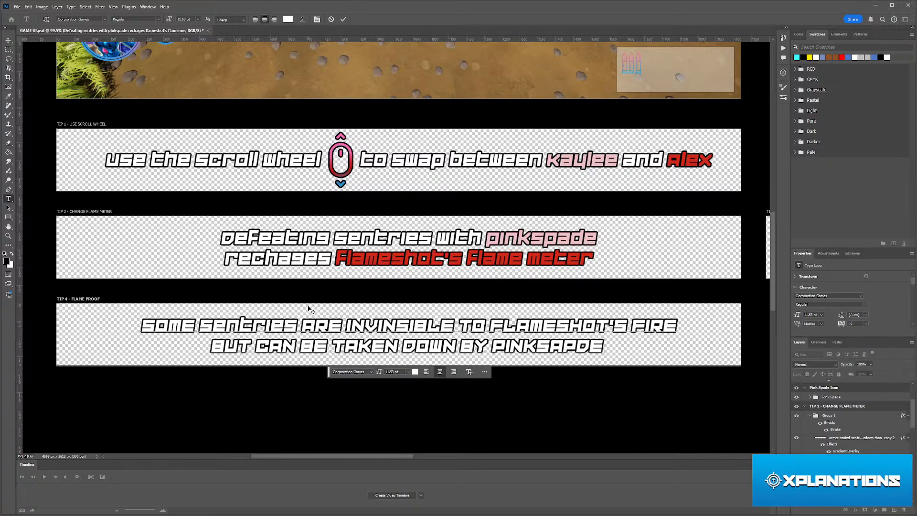
{"action": "key", "text": "Left"}
{"action": "key", "text": "BackSpace"}
{"action": "key", "text": "BackSpace"}
{"action": "key", "text": "BackSpace"}
{"action": "key", "text": "BackSpace"}
{"action": "type", "text": "PAD"}
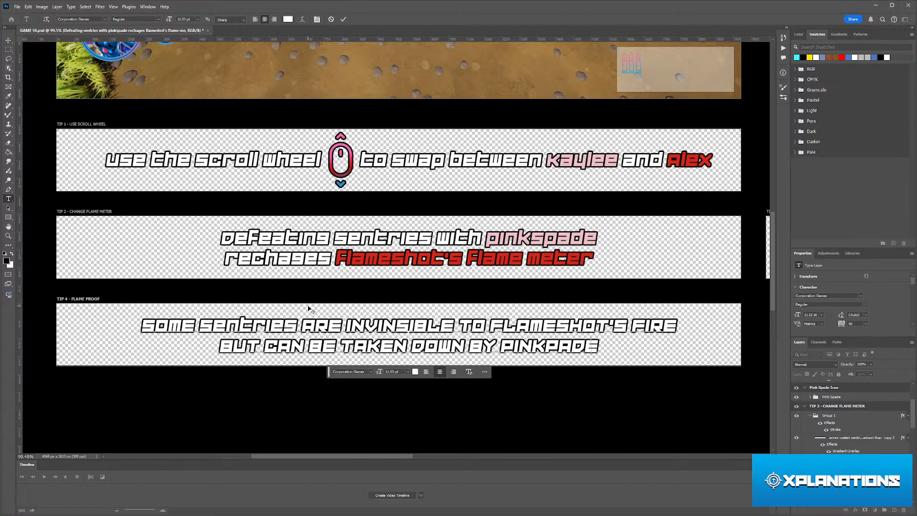
{"action": "key", "text": "BackSpace"}
{"action": "key", "text": "BackSpace"}
{"action": "key", "text": "BackSpace"}
{"action": "key", "text": "Delete"}
{"action": "type", "text": "SP"}
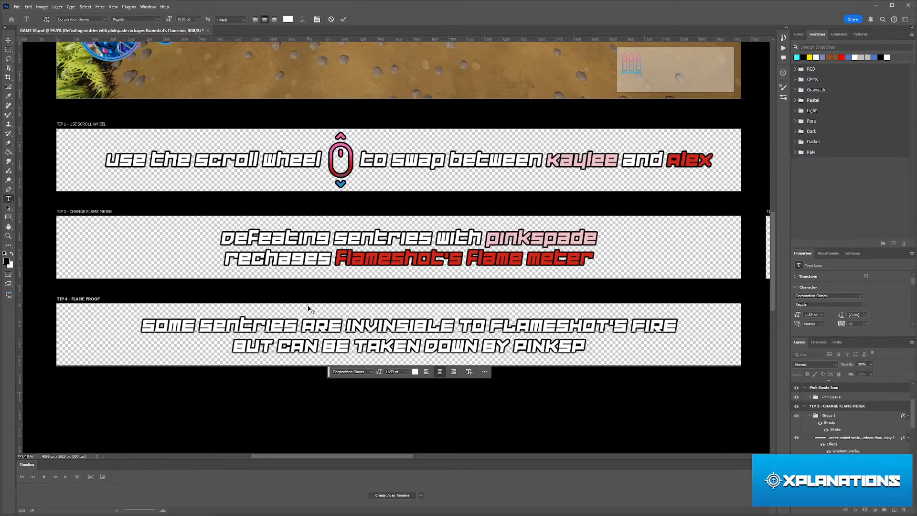
{"action": "type", "text": "ADES"}
{"action": "key", "text": "BackSpace"}
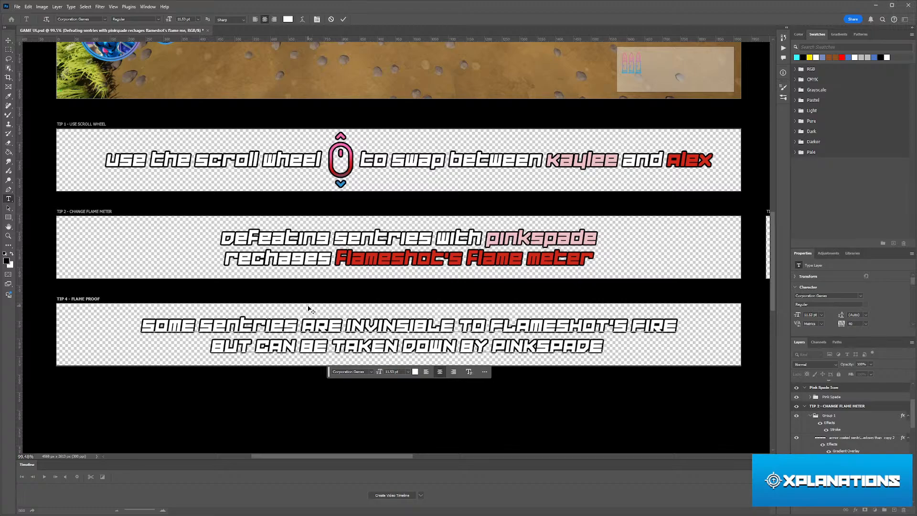
- Finish the flame proof tip's second line with the word "BULLETS"
{"action": "type", "text": "BULLES"}
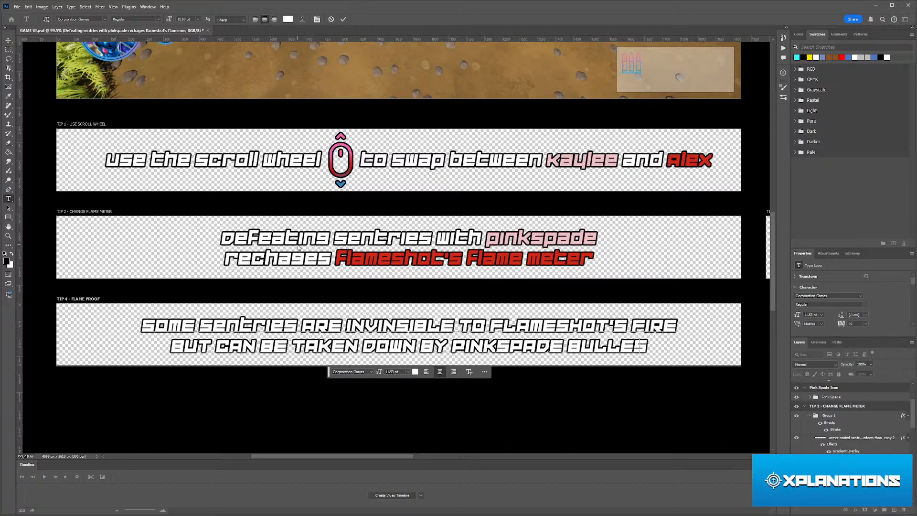
{"action": "key", "text": "BackSpace"}
{"action": "type", "text": "TS"}
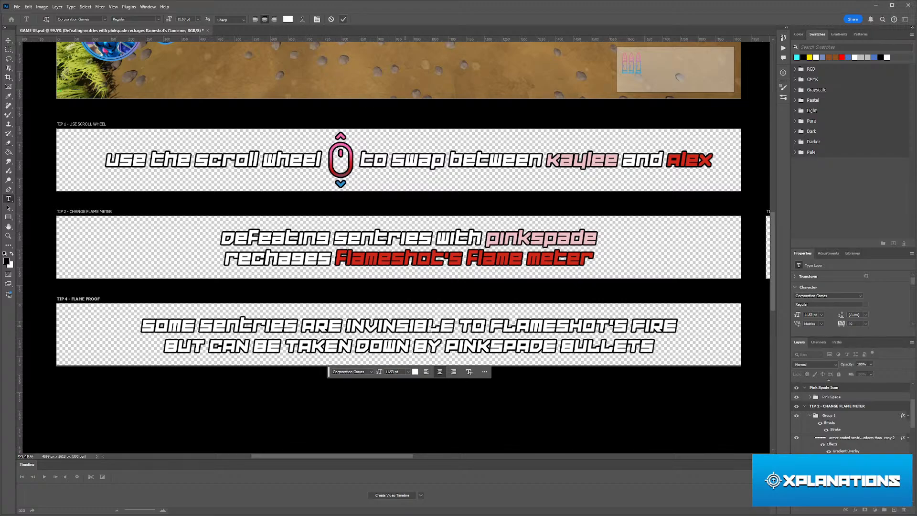
- Color the word "FLAMESHOT'S" in the flame proof tip red (#cf281b), sampled from the red name in the TIP 1 artboard
{"action": "left_click_drag", "start_coordinate": [490, 326], "coordinate": [629, 327]}
{"action": "scroll", "coordinate": [896, 403], "scroll_direction": "up", "scroll_amount": 4}
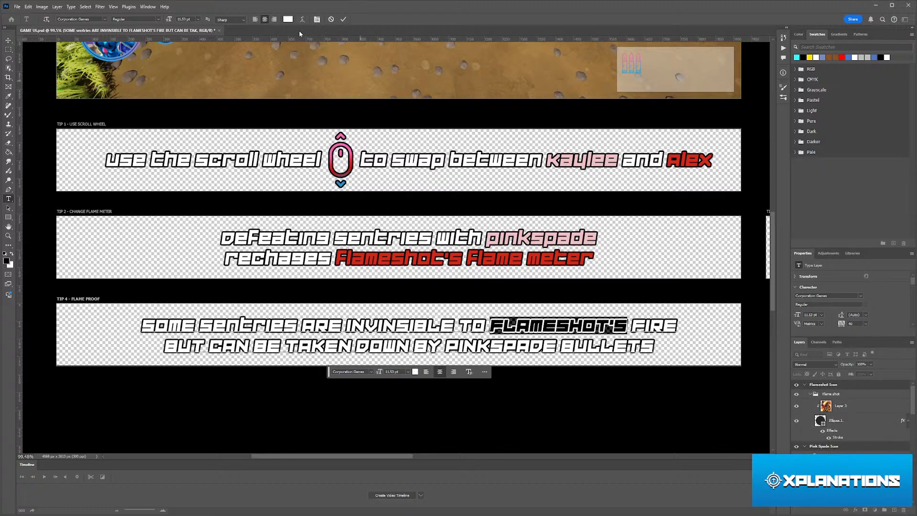
{"action": "left_click", "coordinate": [288, 20]}
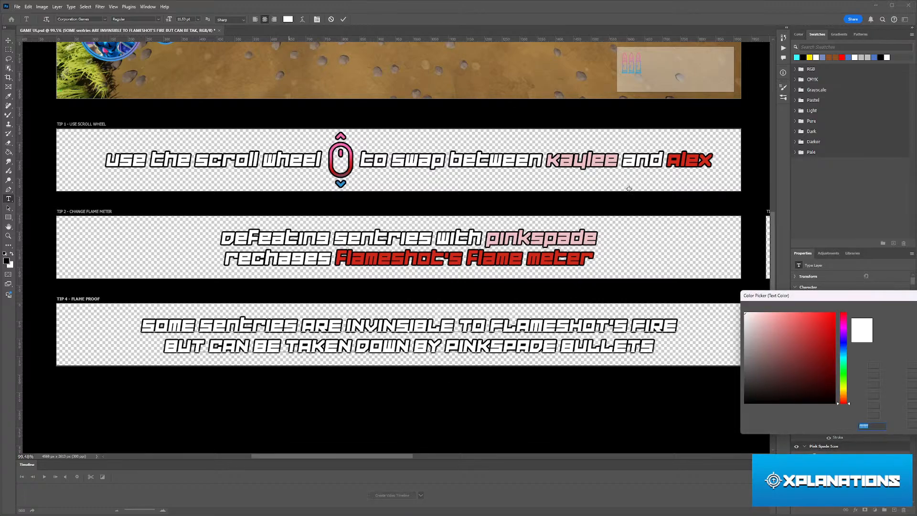
{"action": "left_click", "coordinate": [688, 161]}
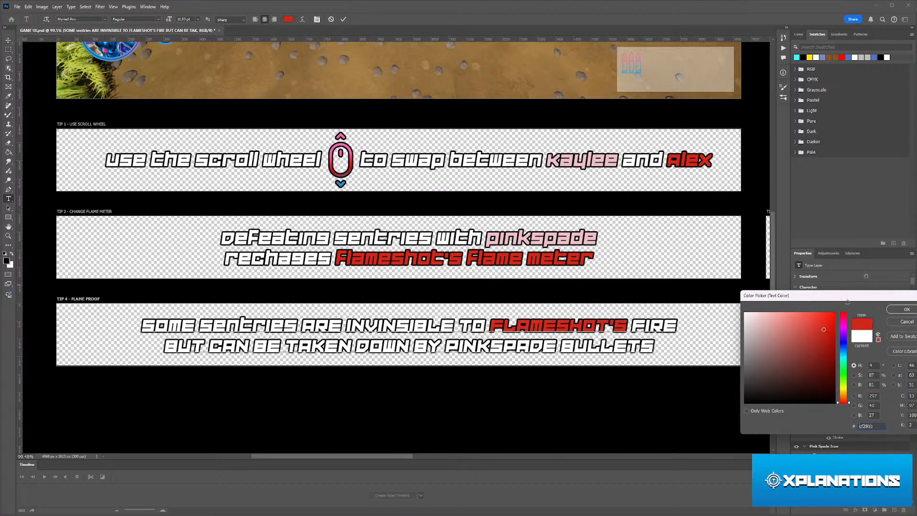
{"action": "left_click", "coordinate": [896, 310]}
- Color the word "PINKSPADE" in the flame proof tip pink (#eec0c5), sampled from TIP 2's "pinkspade", commit the text and deselect it
{"action": "left_click", "coordinate": [445, 345]}
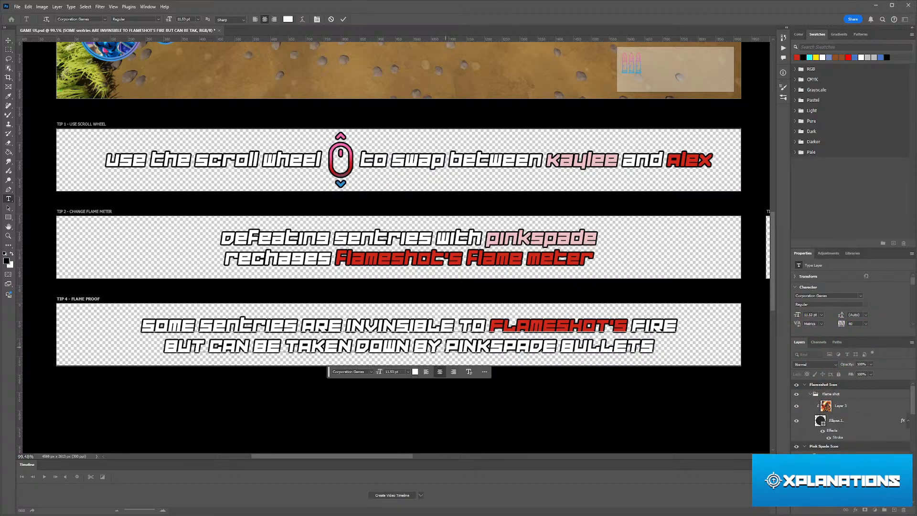
{"action": "left_click_drag", "start_coordinate": [446, 345], "coordinate": [557, 345]}
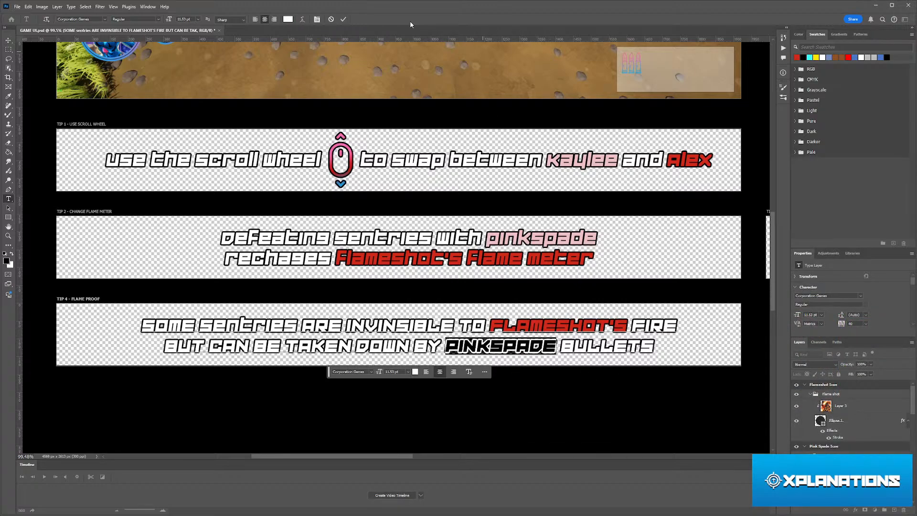
{"action": "left_click", "coordinate": [288, 19]}
{"action": "left_click", "coordinate": [538, 238]}
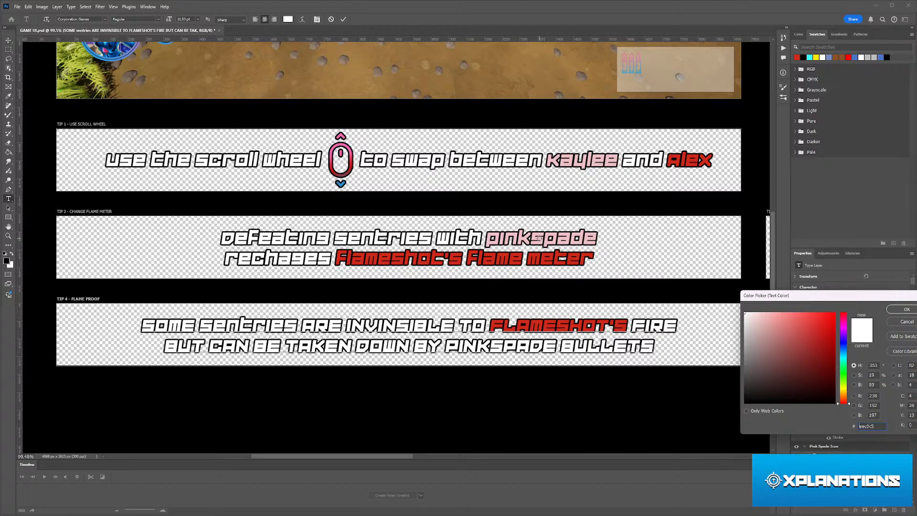
{"action": "left_click", "coordinate": [893, 309]}
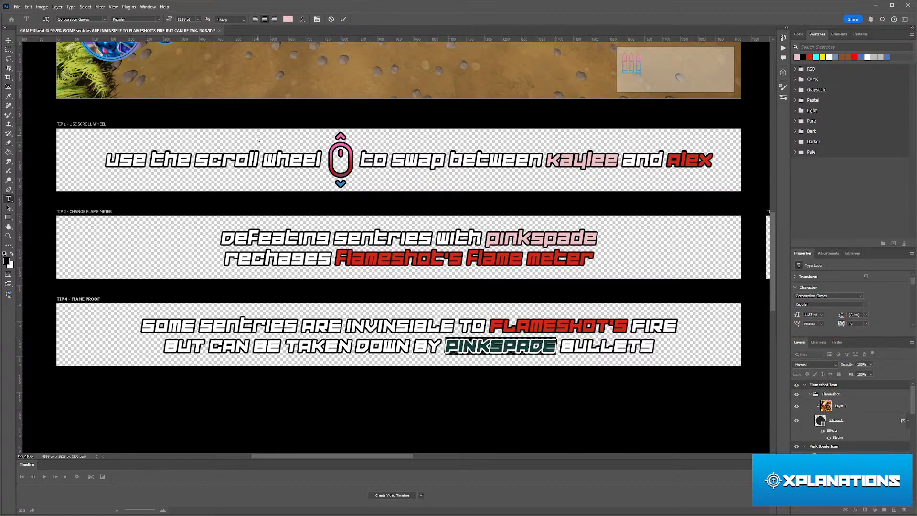
{"action": "left_click", "coordinate": [343, 19]}
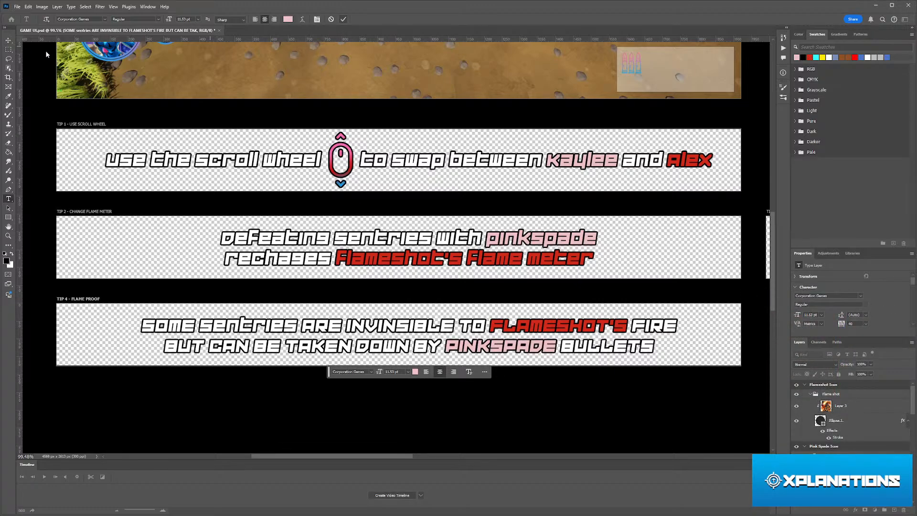
{"action": "left_click", "coordinate": [9, 40]}
{"action": "left_click", "coordinate": [629, 422]}
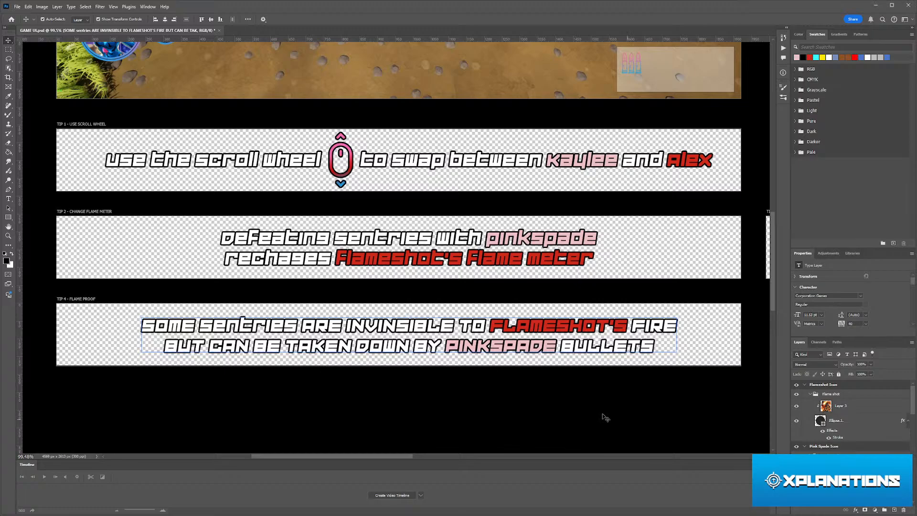
{"action": "scroll", "coordinate": [530, 384], "scroll_direction": "down", "scroll_amount": 3}
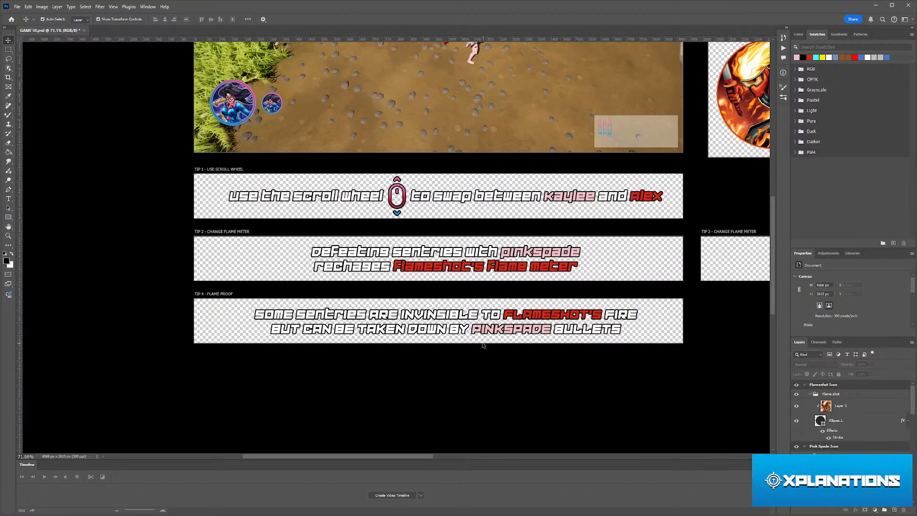
{"action": "scroll", "coordinate": [473, 336], "scroll_direction": "up", "scroll_amount": 3}
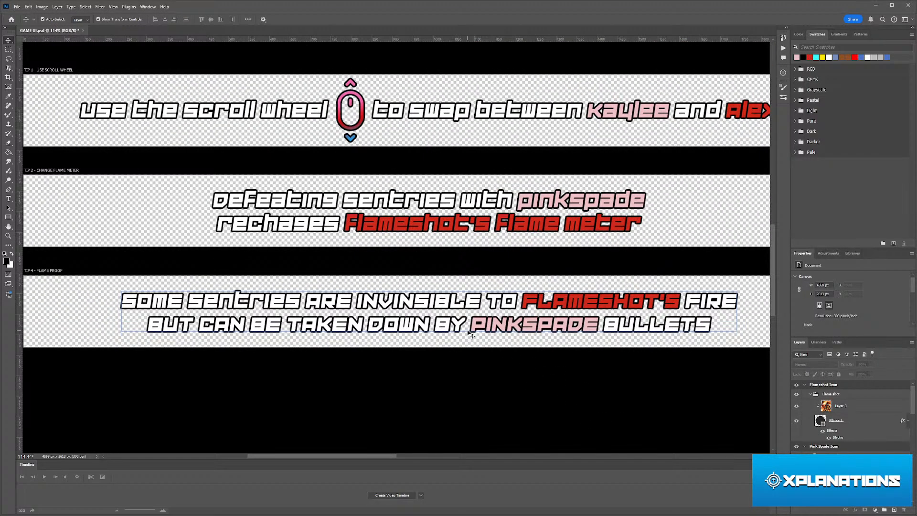
{"action": "scroll", "coordinate": [469, 333], "scroll_direction": "down", "scroll_amount": 2}
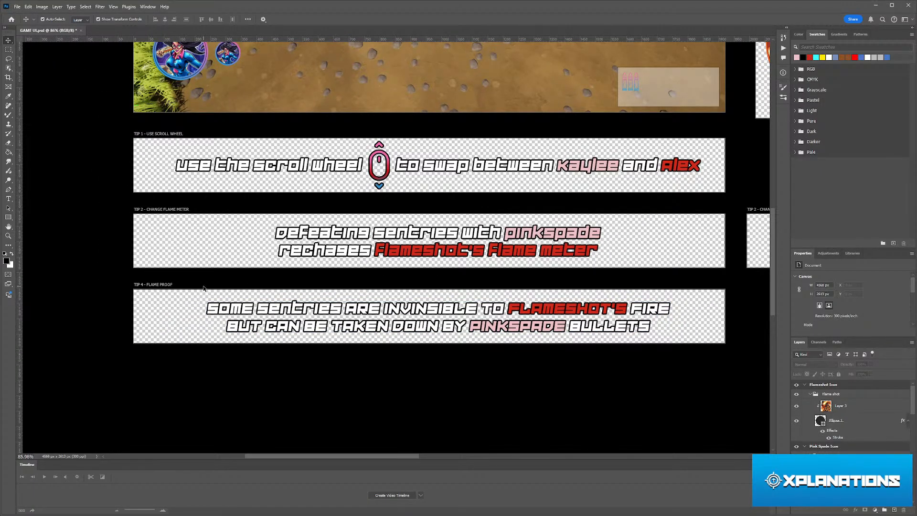
- Duplicate the TIP 4 - FLAME PROOF artboard, placing the copy beside the original and beneath the armor coated sentries tip
{"action": "left_click", "coordinate": [162, 283]}
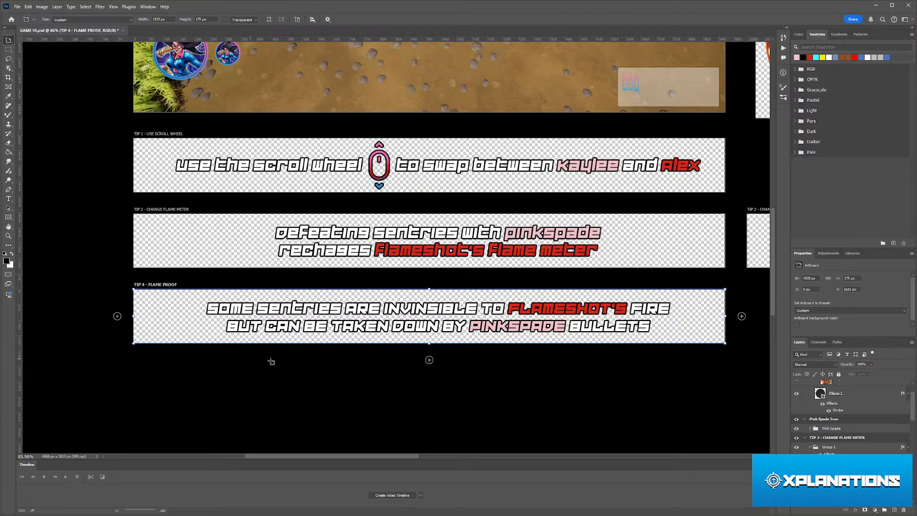
{"action": "key", "text": "ctrl+v"}
{"action": "scroll", "coordinate": [318, 351], "scroll_direction": "down", "scroll_amount": 6}
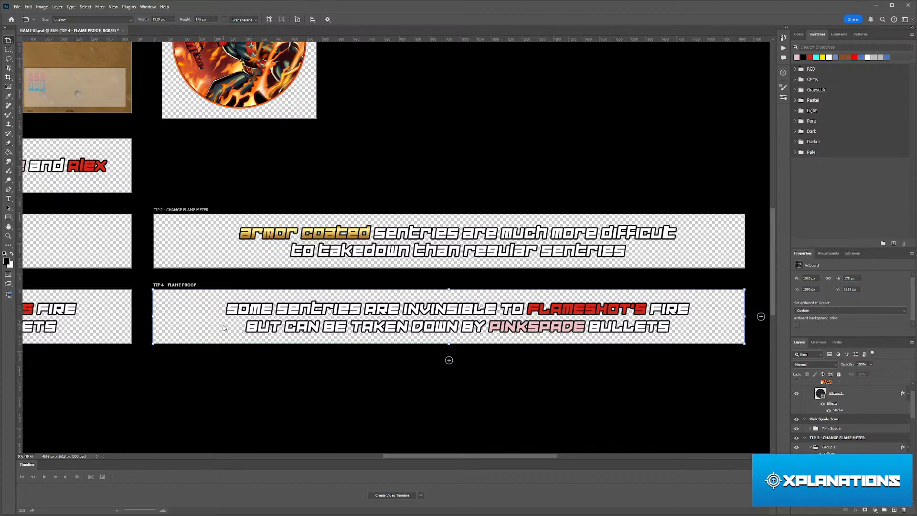
{"action": "scroll", "coordinate": [221, 322], "scroll_direction": "down", "scroll_amount": 2}
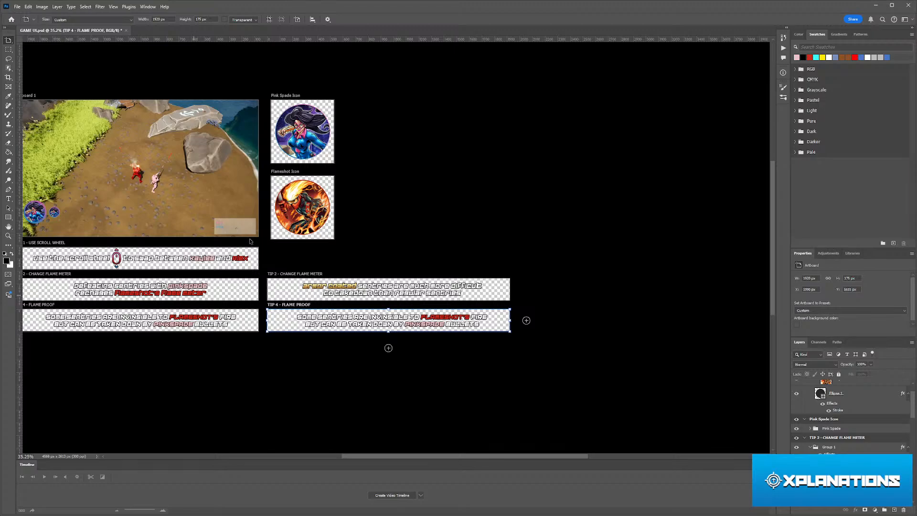
- Review the overall layout of the tip artboards, including the duplicated flame proof tip, against the game screenshot and character icons
{"action": "scroll", "coordinate": [342, 265], "scroll_direction": "left", "scroll_amount": 6}
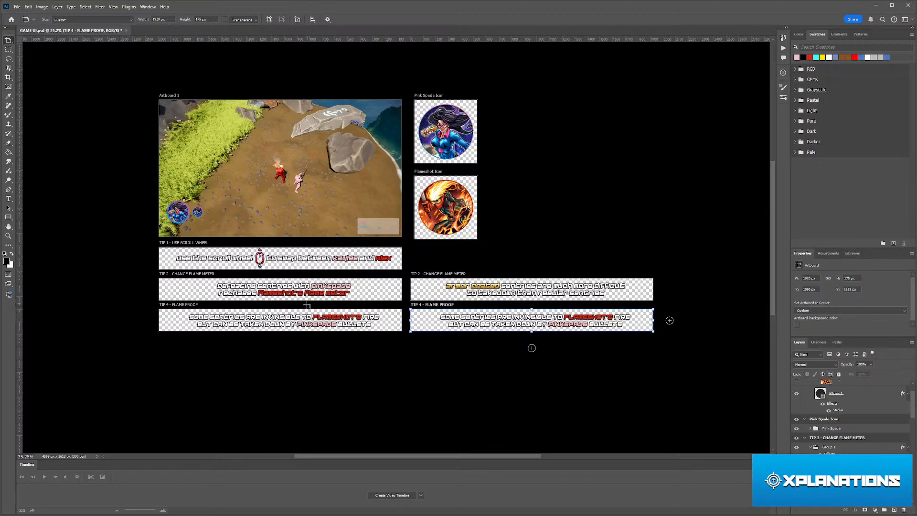
{"action": "scroll", "coordinate": [242, 314], "scroll_direction": "up", "scroll_amount": 1}
{"action": "scroll", "coordinate": [242, 314], "scroll_direction": "up", "scroll_amount": 1}
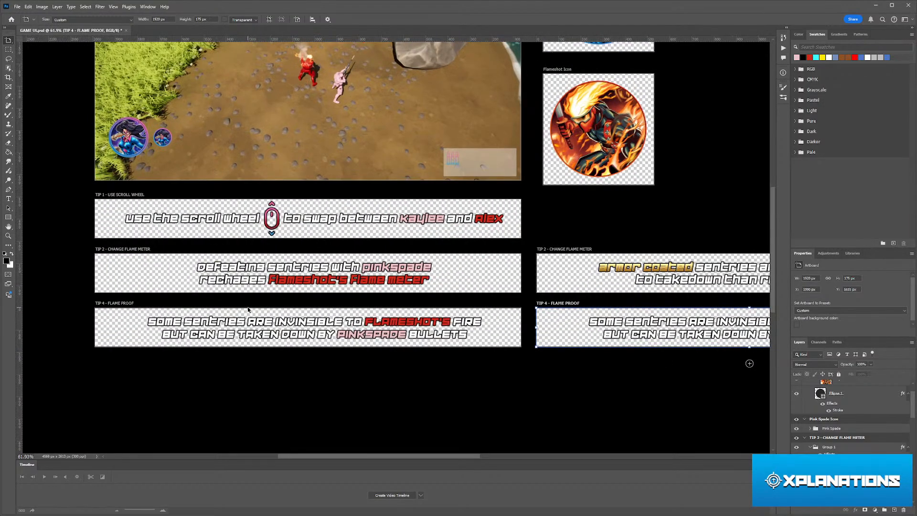
{"action": "scroll", "coordinate": [264, 304], "scroll_direction": "right", "scroll_amount": 5}
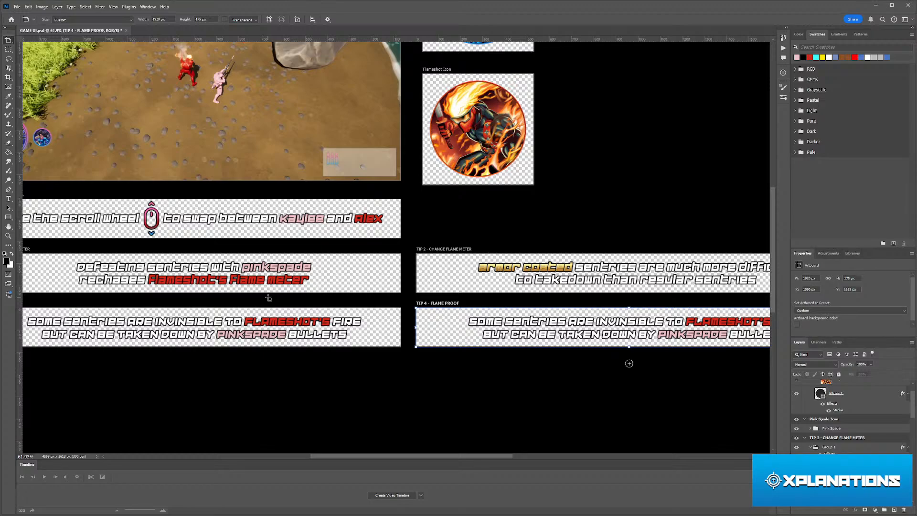
{"action": "key", "text": "super"}
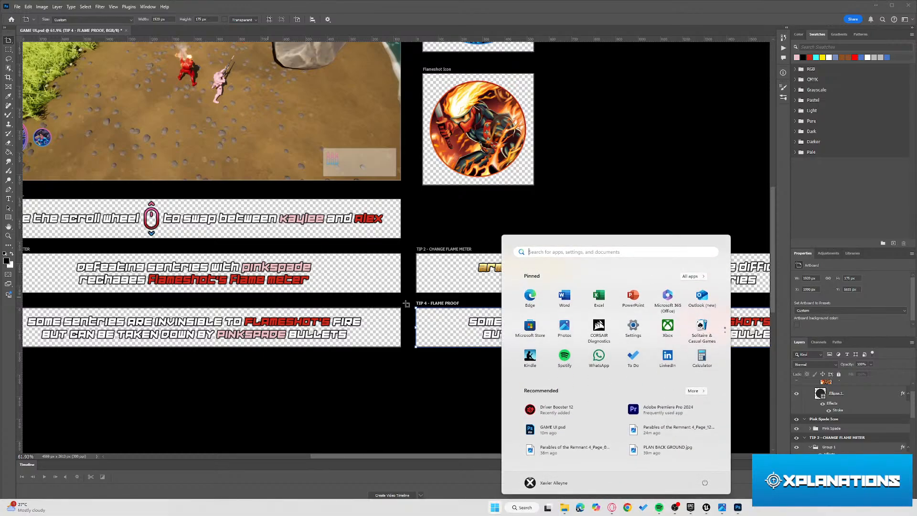
{"action": "key", "text": "super"}
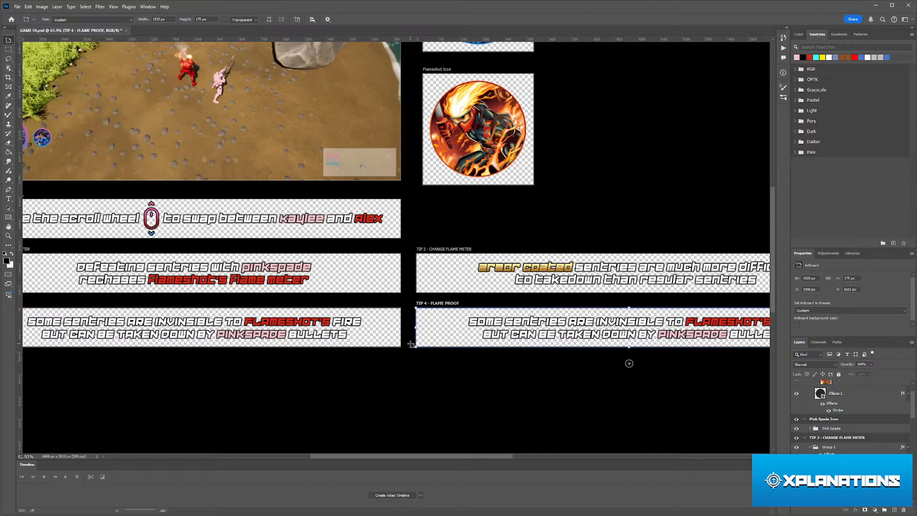
{"action": "key", "text": "v"}
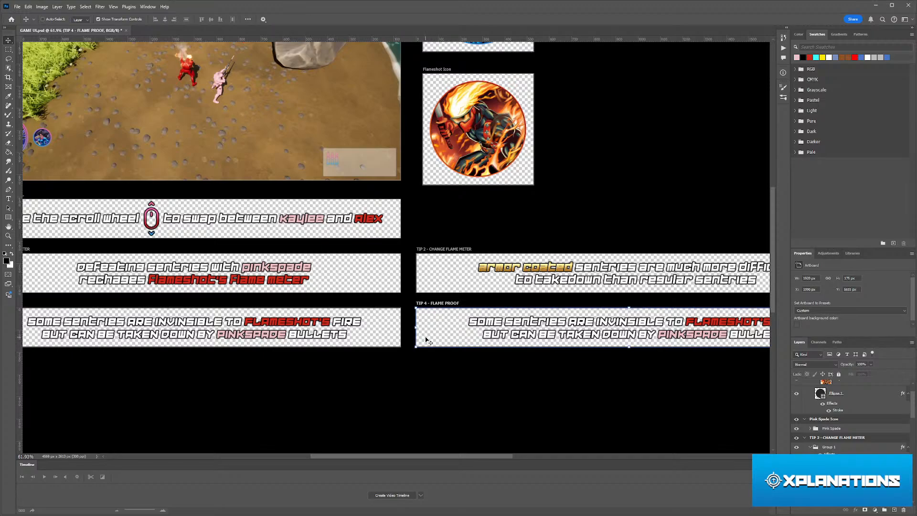
{"action": "scroll", "coordinate": [436, 339], "scroll_direction": "right", "scroll_amount": 5}
{"action": "scroll", "coordinate": [419, 331], "scroll_direction": "up", "scroll_amount": 3}
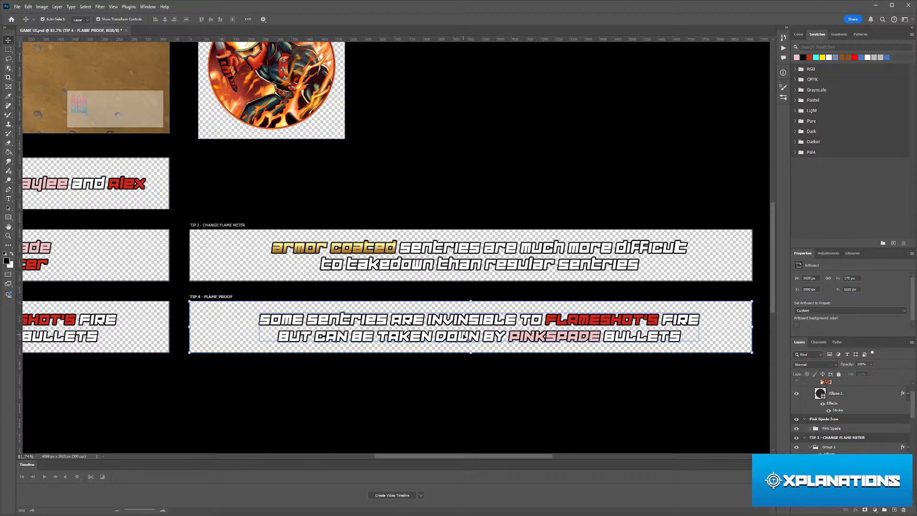
{"action": "scroll", "coordinate": [346, 291], "scroll_direction": "right", "scroll_amount": 3}
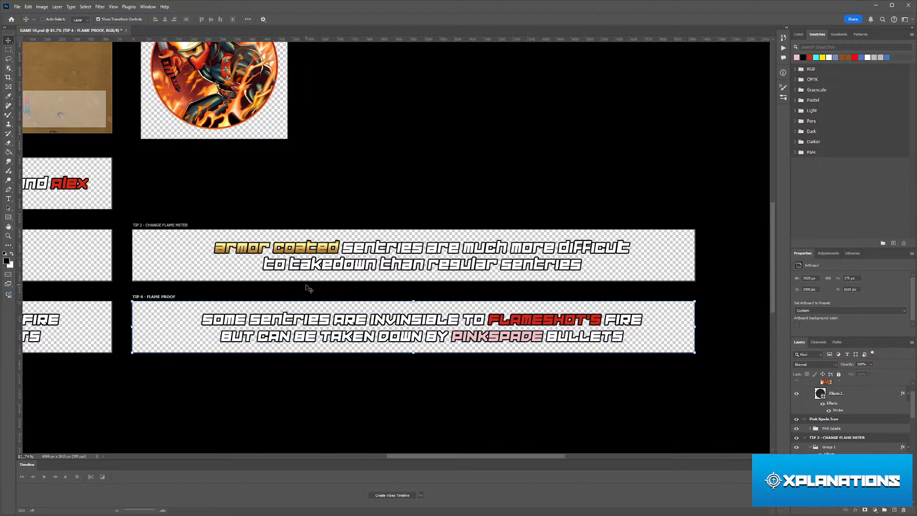
{"action": "scroll", "coordinate": [303, 323], "scroll_direction": "down", "scroll_amount": 5}
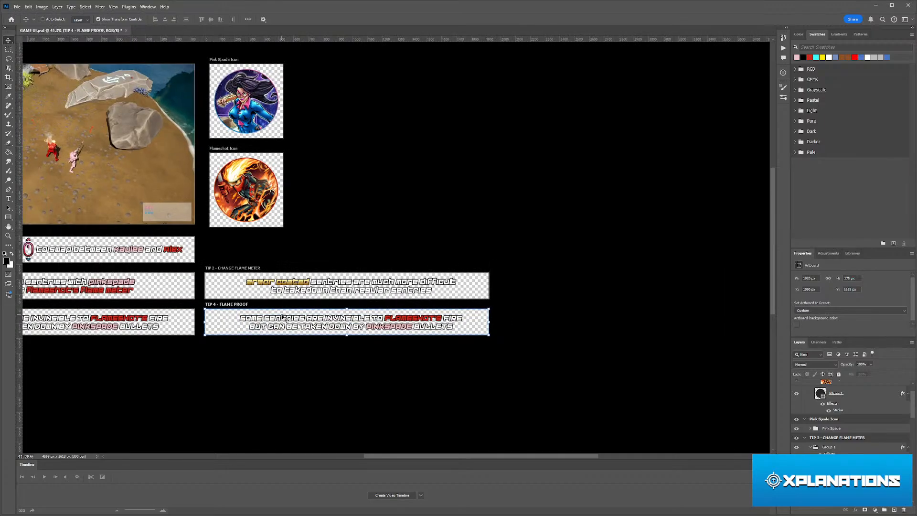
{"action": "scroll", "coordinate": [268, 307], "scroll_direction": "left", "scroll_amount": 3}
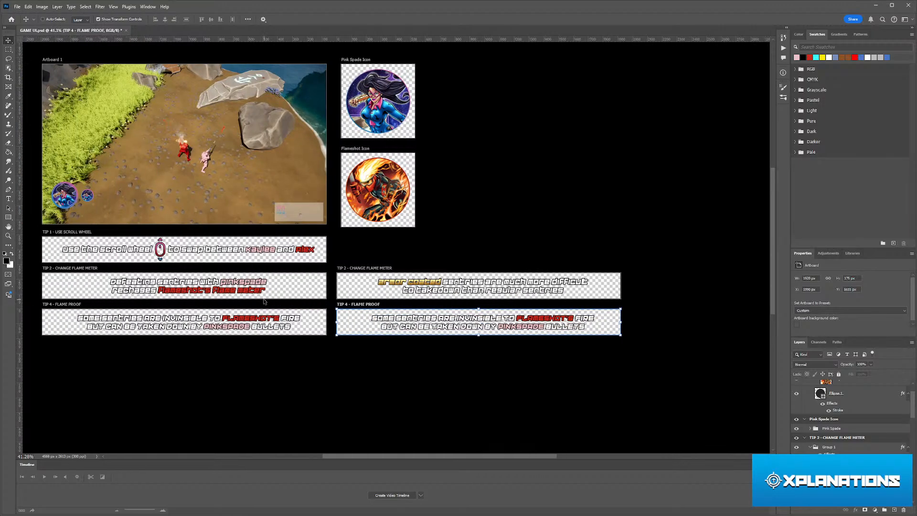
{"action": "scroll", "coordinate": [252, 295], "scroll_direction": "up", "scroll_amount": 2}
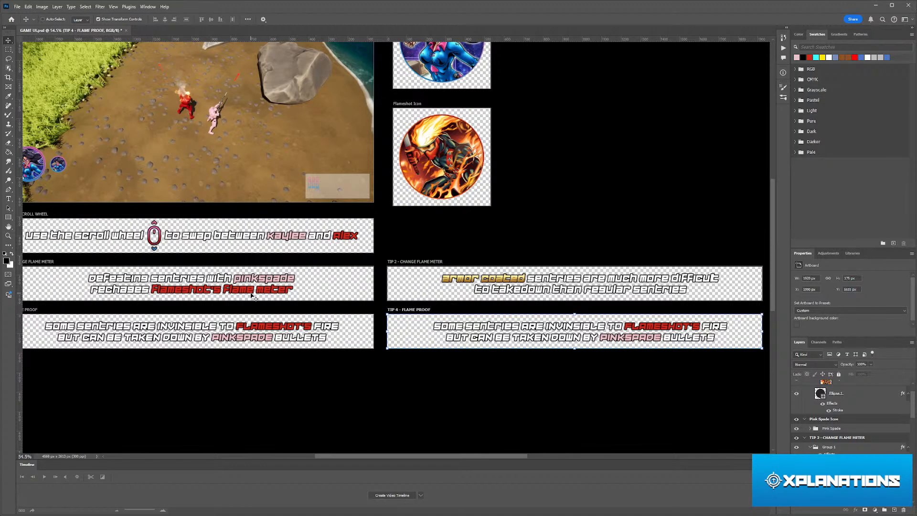
{"action": "scroll", "coordinate": [253, 296], "scroll_direction": "left", "scroll_amount": 2}
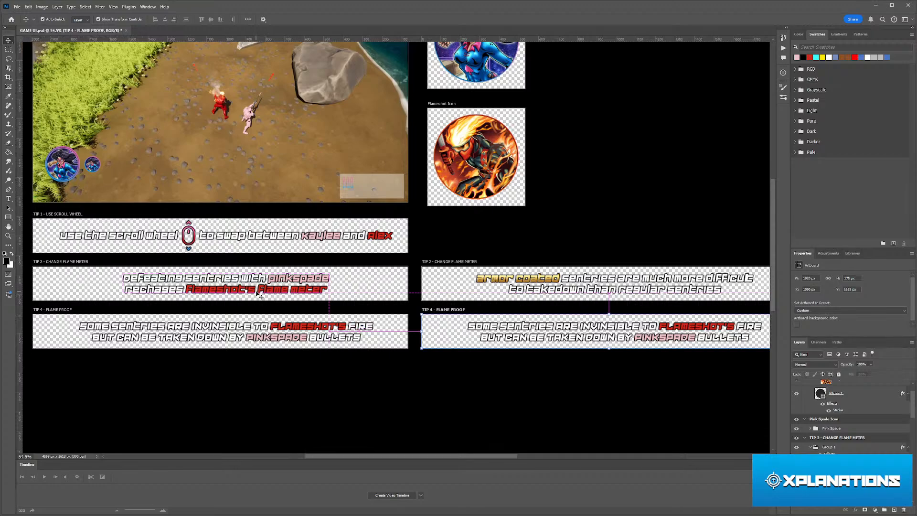
{"action": "scroll", "coordinate": [258, 294], "scroll_direction": "down", "scroll_amount": 1}
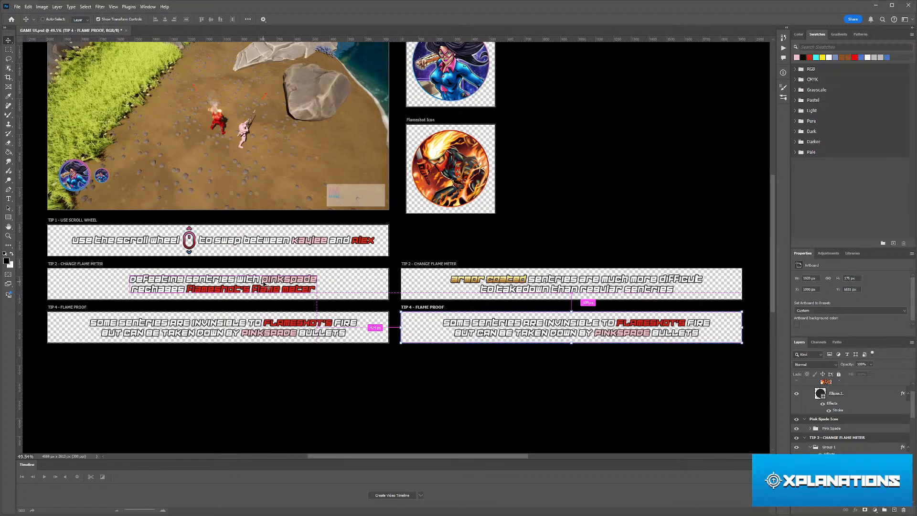
{"action": "scroll", "coordinate": [264, 284], "scroll_direction": "right", "scroll_amount": 1}
{"action": "scroll", "coordinate": [264, 284], "scroll_direction": "left", "scroll_amount": 1}
{"action": "scroll", "coordinate": [264, 281], "scroll_direction": "up", "scroll_amount": 3}
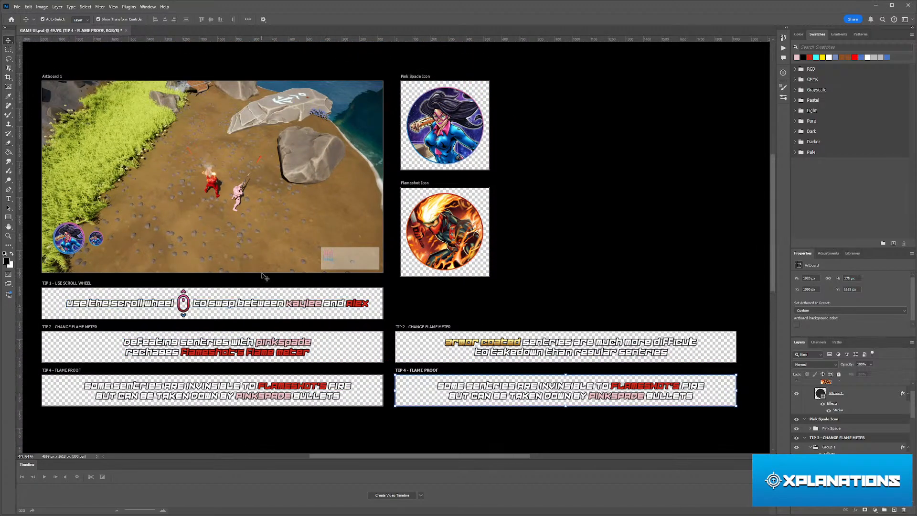
{"action": "scroll", "coordinate": [265, 276], "scroll_direction": "down", "scroll_amount": 1}
{"action": "scroll", "coordinate": [263, 273], "scroll_direction": "up", "scroll_amount": 2}
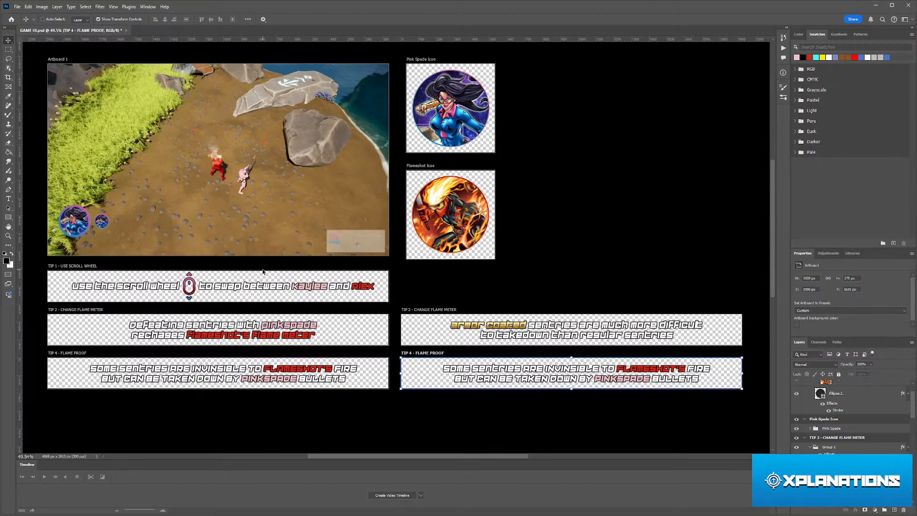
{"action": "scroll", "coordinate": [264, 268], "scroll_direction": "down", "scroll_amount": 2}
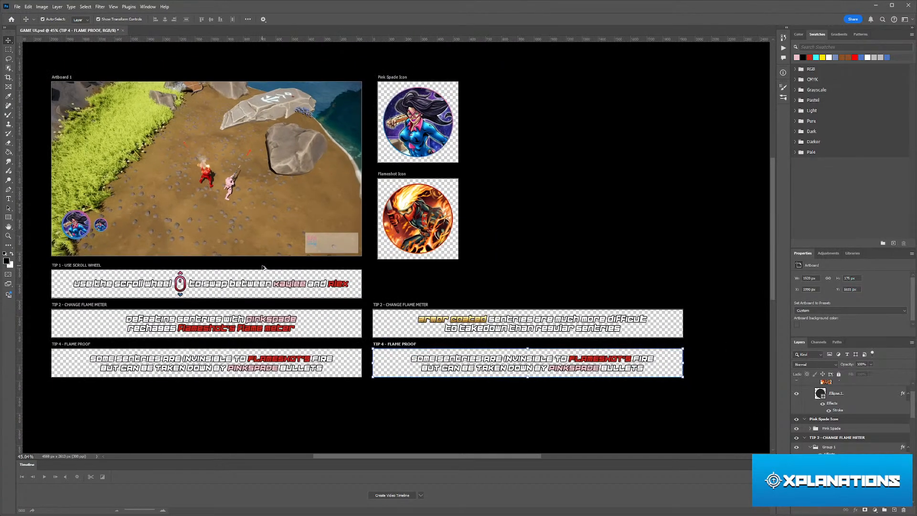
{"action": "scroll", "coordinate": [263, 268], "scroll_direction": "down", "scroll_amount": 1}
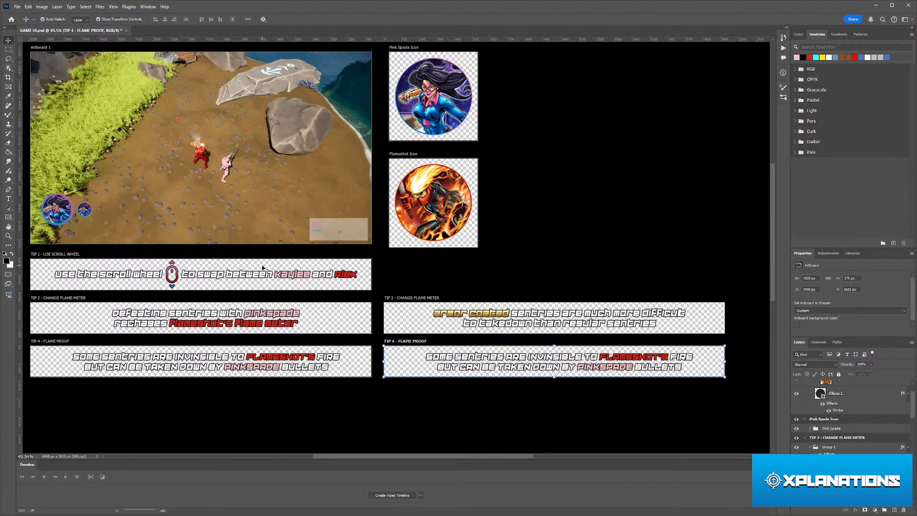
{"action": "scroll", "coordinate": [475, 364], "scroll_direction": "up", "scroll_amount": 8}
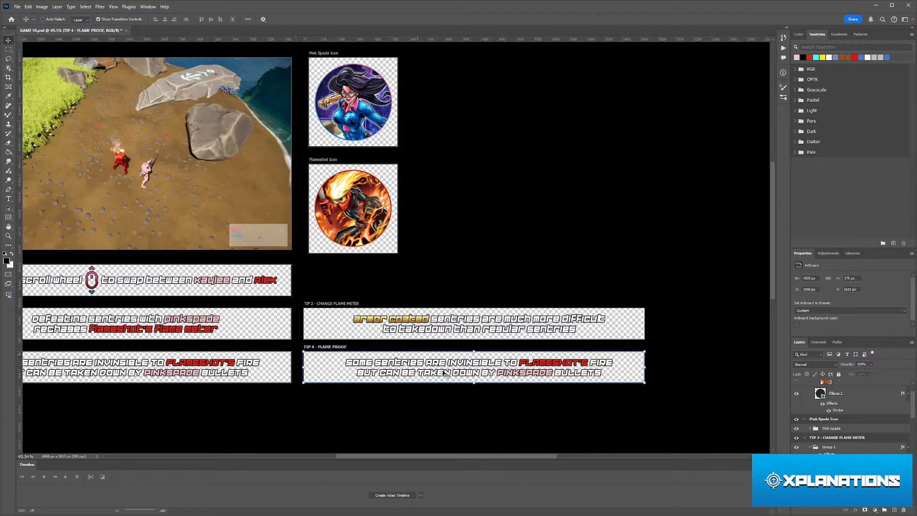
- Examine the armor coated sentries tip and the duplicated flame proof tip up close, comparing their wording and text placement
{"action": "scroll", "coordinate": [468, 362], "scroll_direction": "right", "scroll_amount": 3}
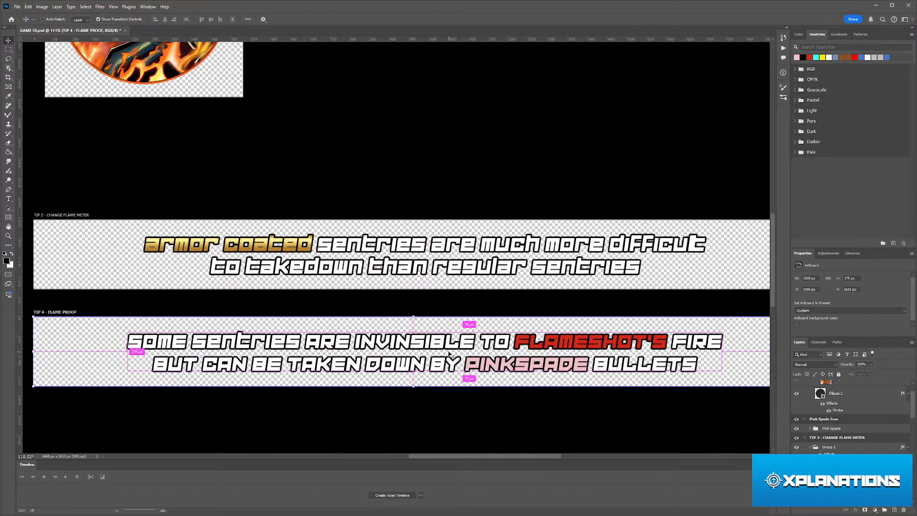
{"action": "scroll", "coordinate": [445, 348], "scroll_direction": "down", "scroll_amount": 2}
{"action": "scroll", "coordinate": [444, 347], "scroll_direction": "up", "scroll_amount": 1}
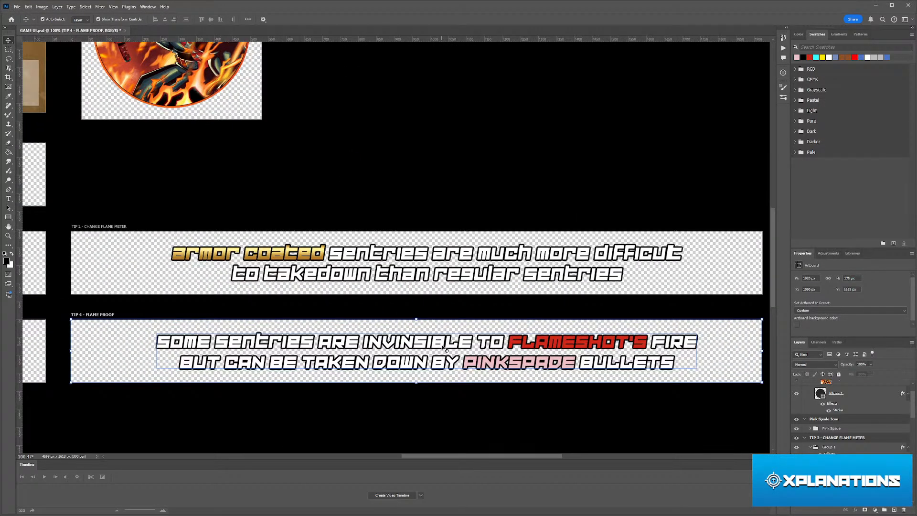
{"action": "scroll", "coordinate": [446, 350], "scroll_direction": "right", "scroll_amount": 3}
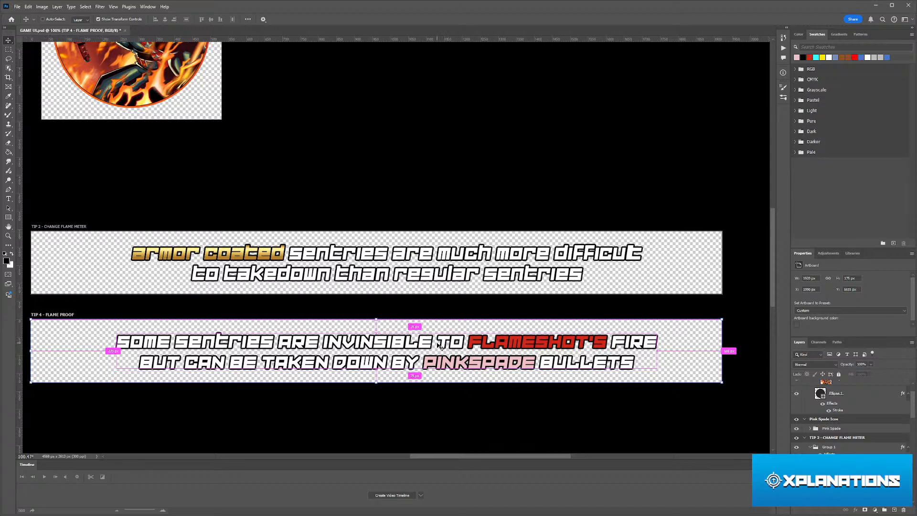
{"action": "scroll", "coordinate": [434, 342], "scroll_direction": "up", "scroll_amount": 4}
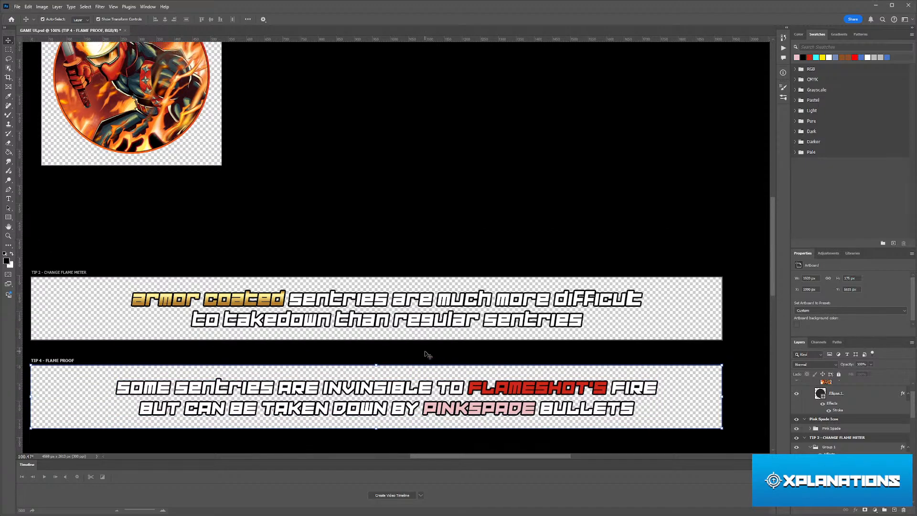
{"action": "scroll", "coordinate": [426, 354], "scroll_direction": "down", "scroll_amount": 1}
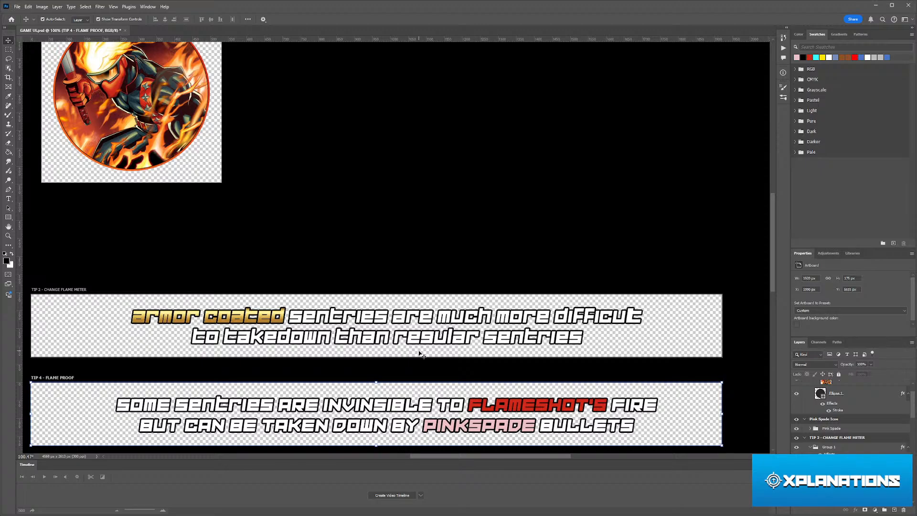
{"action": "scroll", "coordinate": [420, 354], "scroll_direction": "down", "scroll_amount": 5}
{"action": "scroll", "coordinate": [327, 358], "scroll_direction": "down", "scroll_amount": 3}
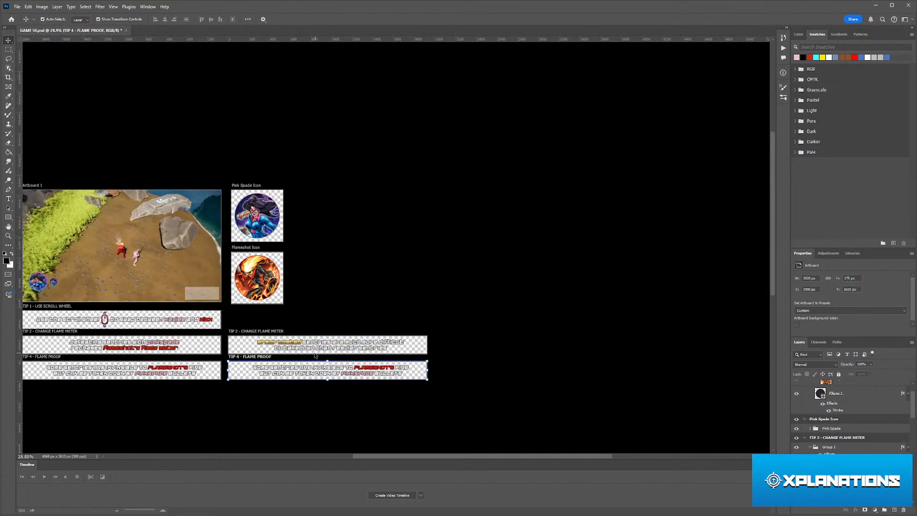
{"action": "scroll", "coordinate": [340, 364], "scroll_direction": "up", "scroll_amount": 5}
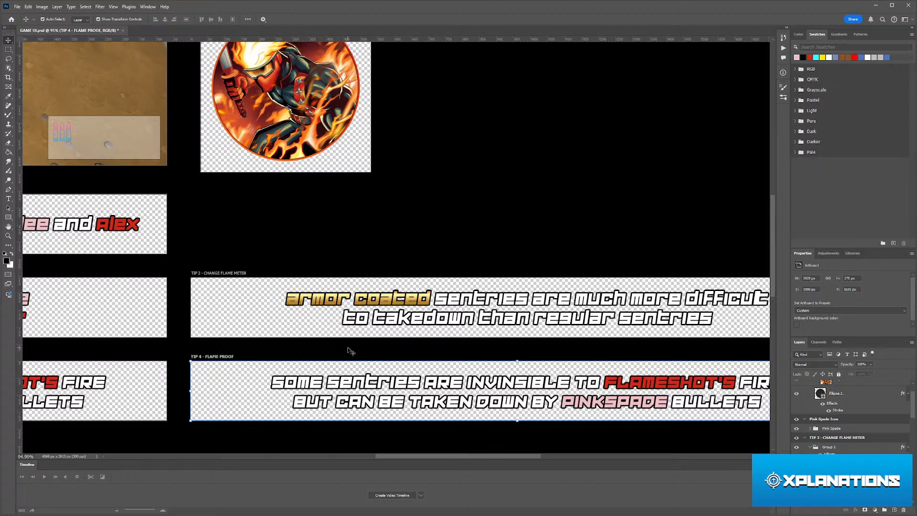
{"action": "scroll", "coordinate": [368, 353], "scroll_direction": "right", "scroll_amount": 5}
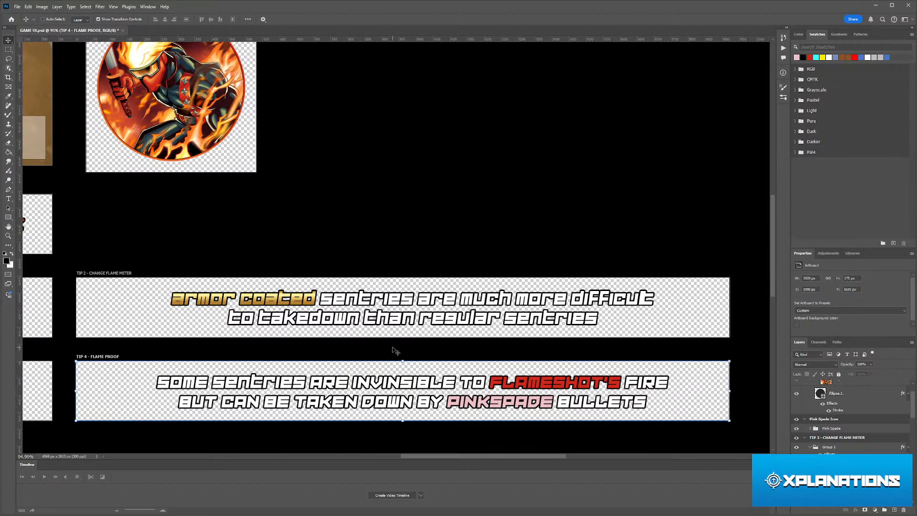
{"action": "scroll", "coordinate": [375, 355], "scroll_direction": "up", "scroll_amount": 2}
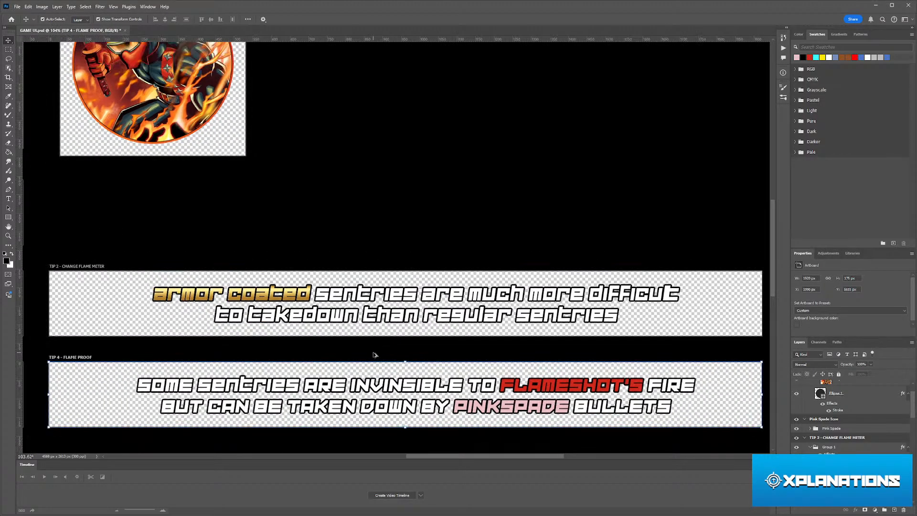
{"action": "scroll", "coordinate": [375, 355], "scroll_direction": "down", "scroll_amount": 3}
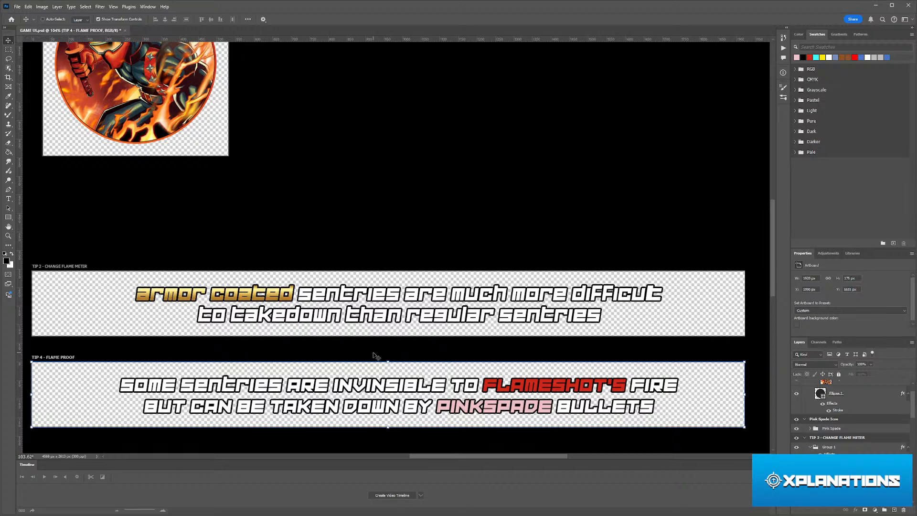
{"action": "scroll", "coordinate": [377, 357], "scroll_direction": "down", "scroll_amount": 6}
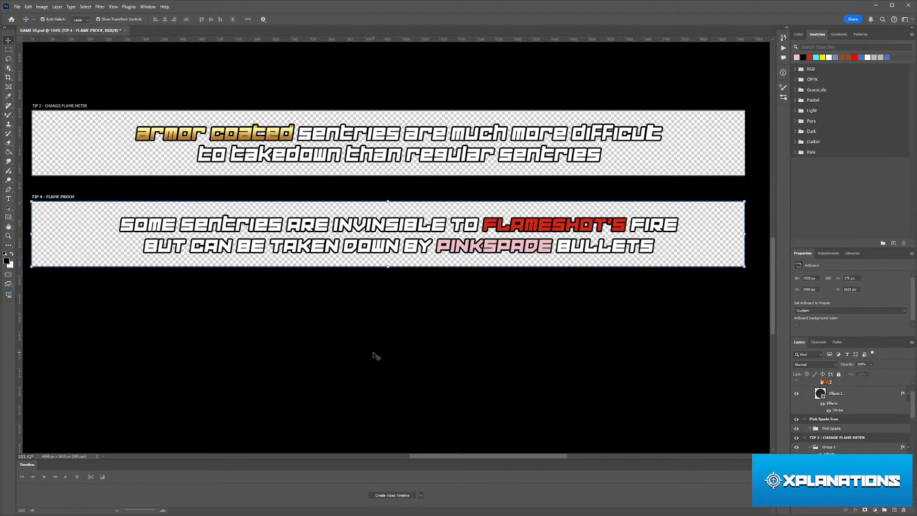
{"action": "scroll", "coordinate": [375, 354], "scroll_direction": "up", "scroll_amount": 4}
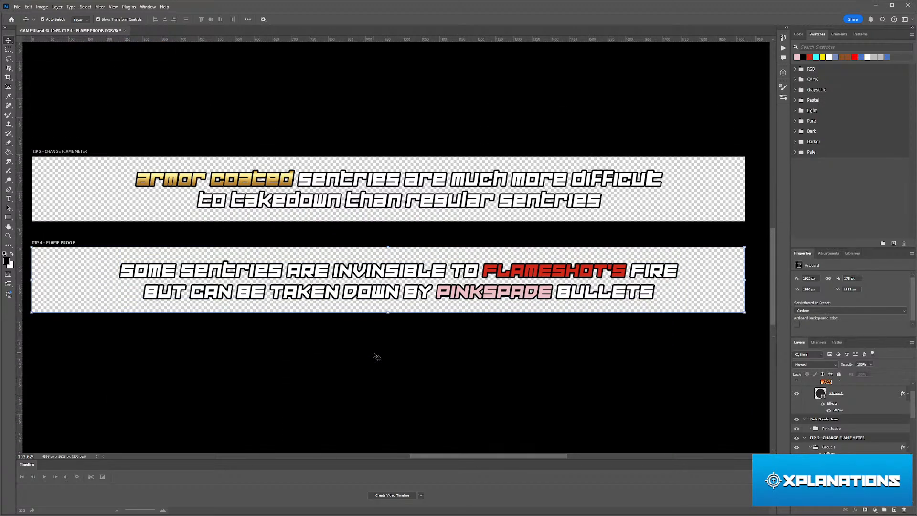
{"action": "scroll", "coordinate": [375, 354], "scroll_direction": "up", "scroll_amount": 1}
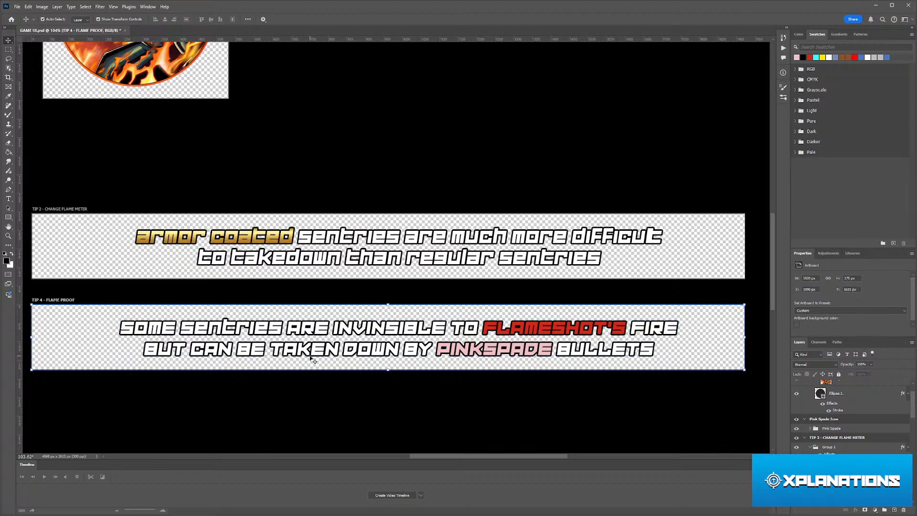
{"action": "scroll", "coordinate": [310, 356], "scroll_direction": "left", "scroll_amount": 2}
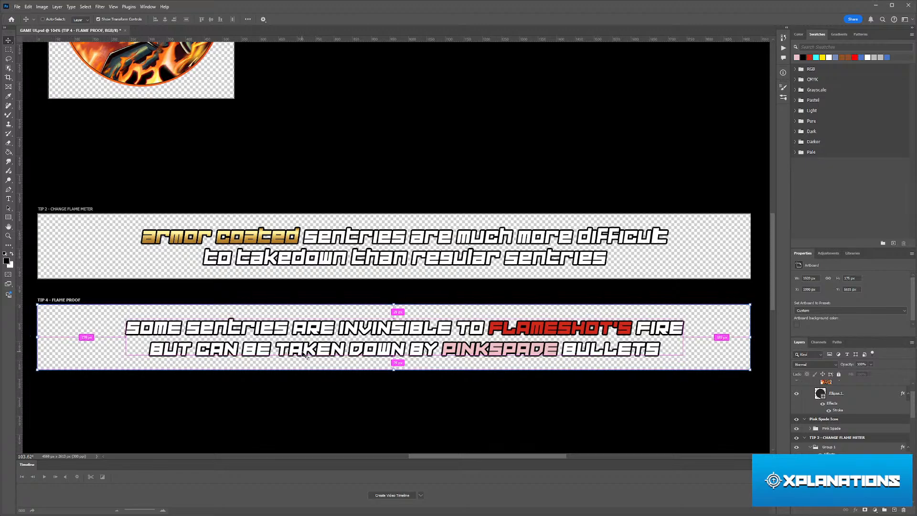
- Select the duplicated flame proof artboard and compare its wording with the original tip artboards beside it
{"action": "scroll", "coordinate": [299, 353], "scroll_direction": "up", "scroll_amount": 2}
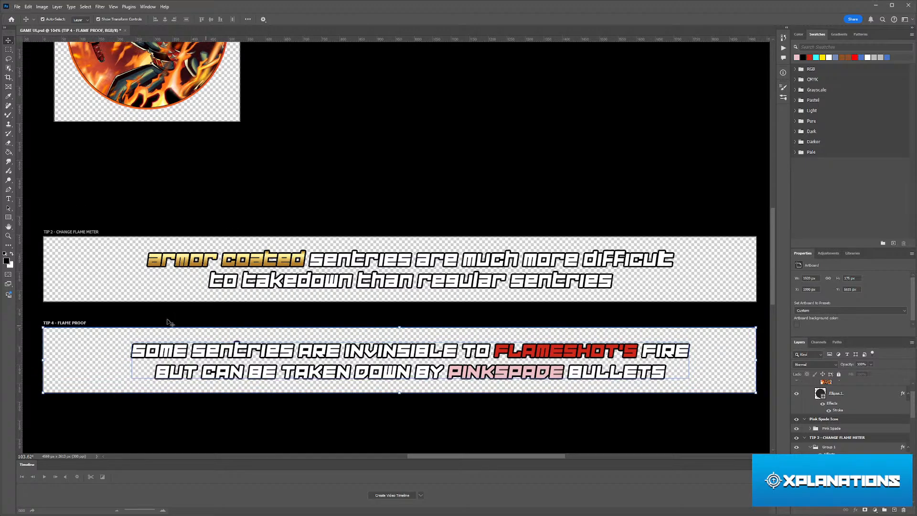
{"action": "left_click", "coordinate": [56, 323]}
{"action": "scroll", "coordinate": [157, 339], "scroll_direction": "down", "scroll_amount": 3}
{"action": "scroll", "coordinate": [157, 339], "scroll_direction": "up", "scroll_amount": 2}
{"action": "scroll", "coordinate": [157, 339], "scroll_direction": "up", "scroll_amount": 4}
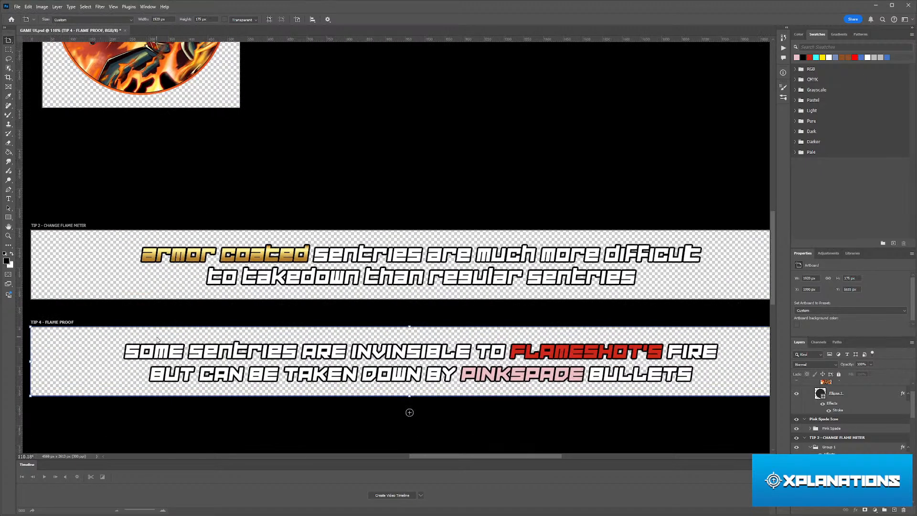
{"action": "scroll", "coordinate": [157, 341], "scroll_direction": "down", "scroll_amount": 3}
{"action": "scroll", "coordinate": [187, 343], "scroll_direction": "down", "scroll_amount": 2}
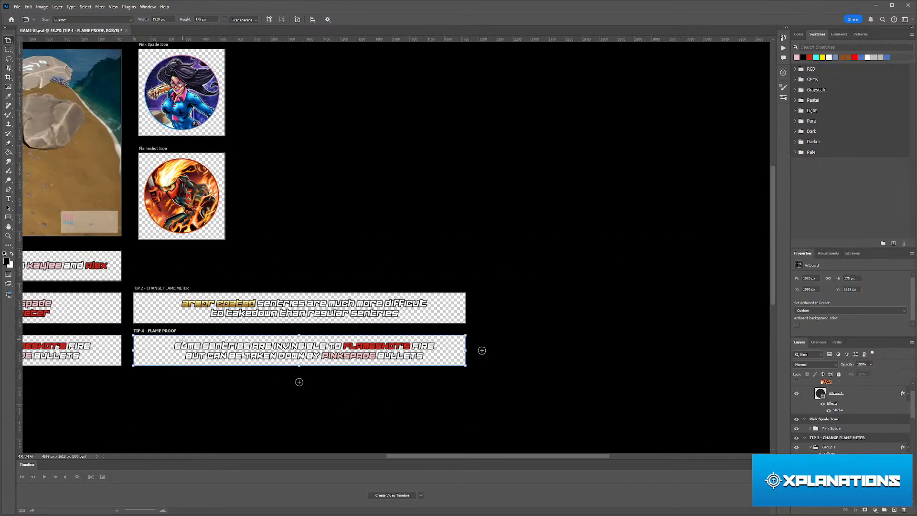
{"action": "scroll", "coordinate": [190, 340], "scroll_direction": "left", "scroll_amount": 6}
{"action": "scroll", "coordinate": [192, 338], "scroll_direction": "left", "scroll_amount": 4}
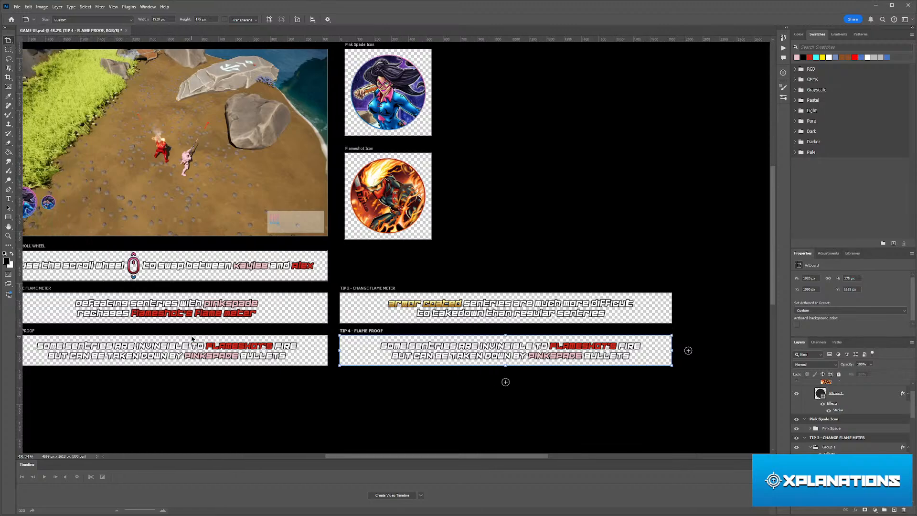
{"action": "scroll", "coordinate": [195, 340], "scroll_direction": "right", "scroll_amount": 1}
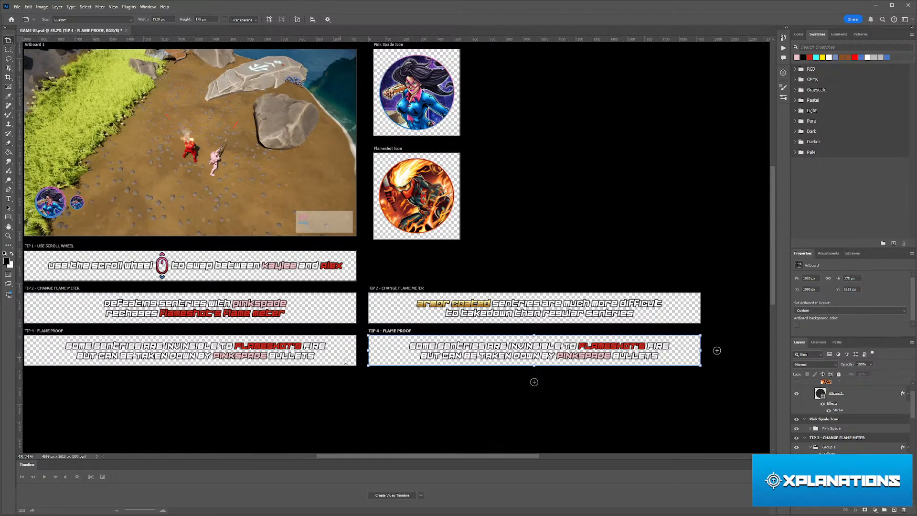
{"action": "scroll", "coordinate": [389, 360], "scroll_direction": "up", "scroll_amount": 2}
{"action": "scroll", "coordinate": [379, 351], "scroll_direction": "right", "scroll_amount": 3}
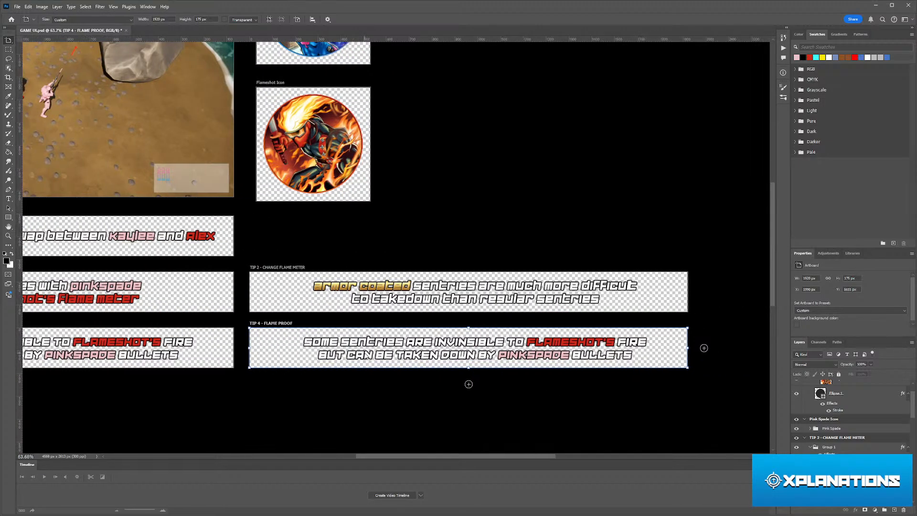
{"action": "scroll", "coordinate": [509, 349], "scroll_direction": "up", "scroll_amount": 2}
{"action": "scroll", "coordinate": [516, 353], "scroll_direction": "up", "scroll_amount": 1}
{"action": "scroll", "coordinate": [497, 353], "scroll_direction": "right", "scroll_amount": 4}
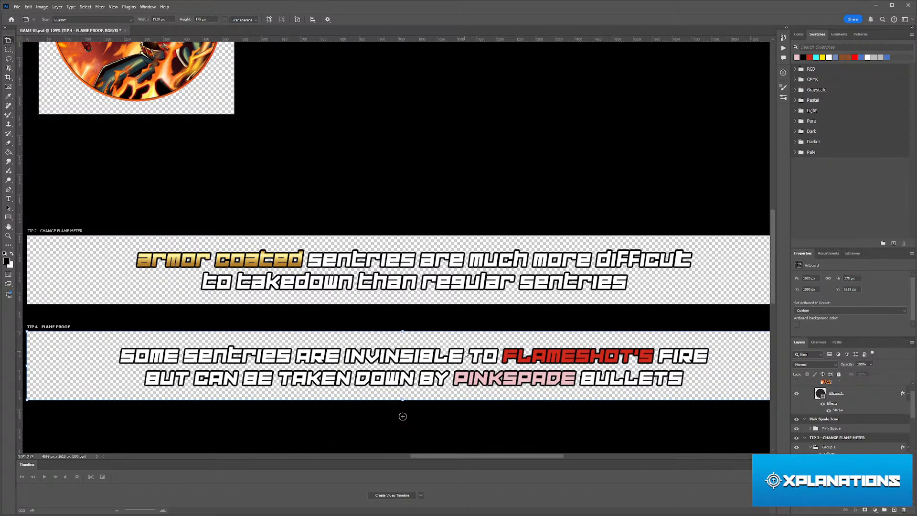
- Replace "FLAMESHOT'S FIRE" in the first line of the duplicated flame proof tip with "PINKSPADES BULLETS"
{"action": "key", "text": "t"}
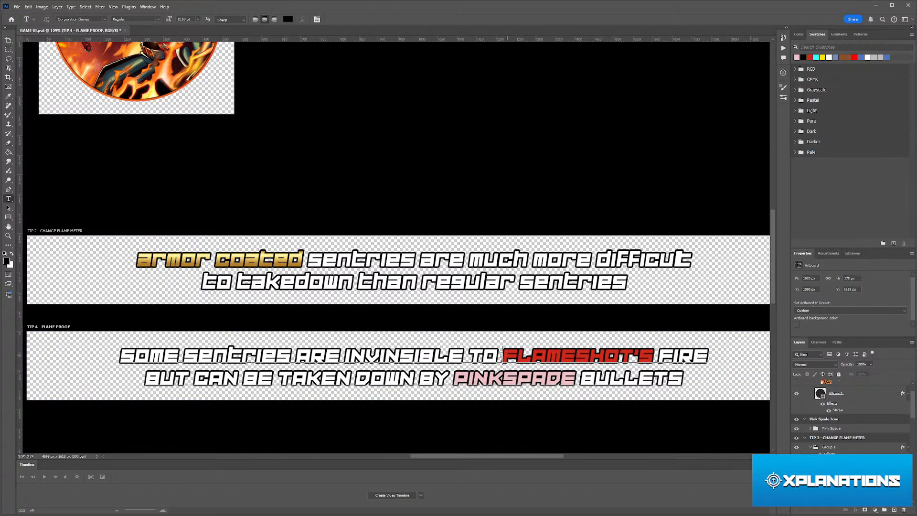
{"action": "left_click_drag", "start_coordinate": [502, 356], "coordinate": [651, 358]}
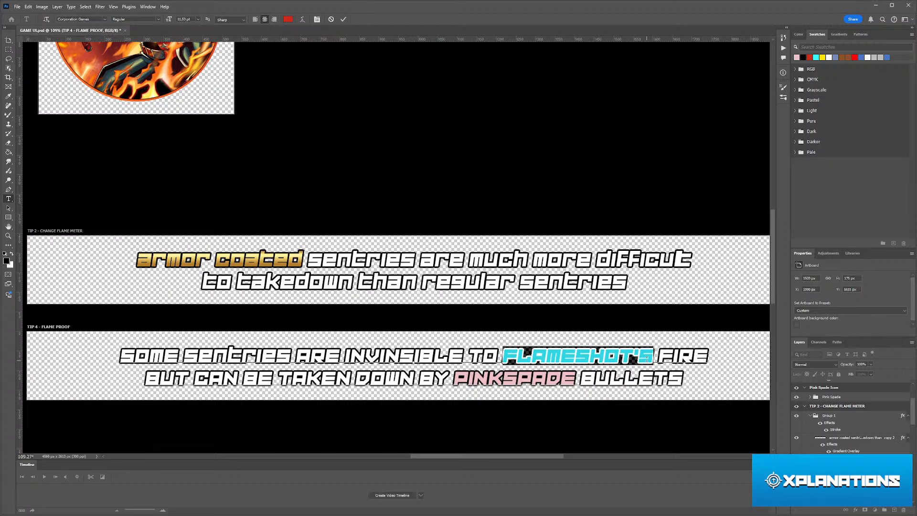
{"action": "type", "text": "PIN"}
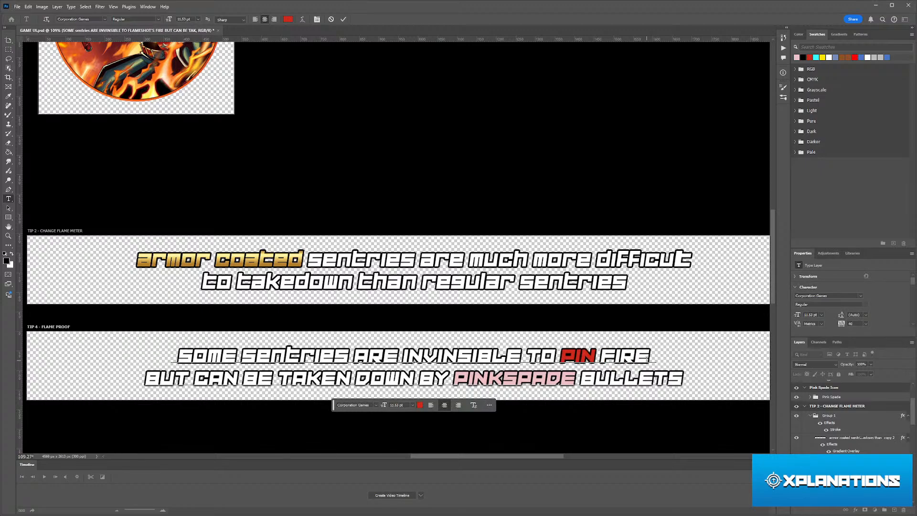
{"action": "type", "text": "KSPADES"}
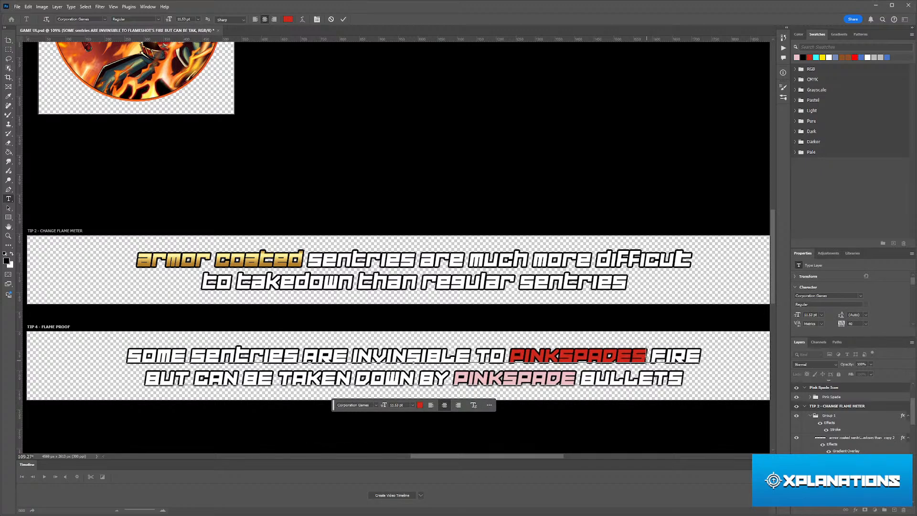
{"action": "type", "text": "' "}
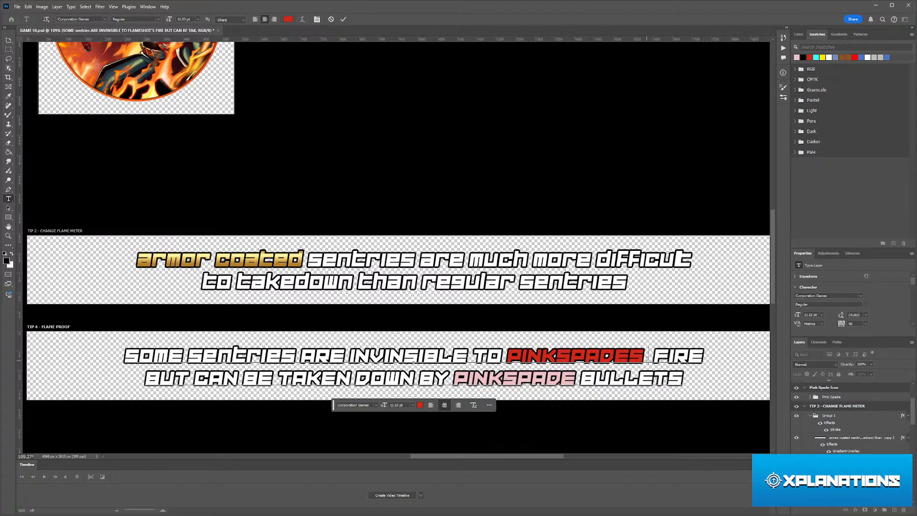
{"action": "type", "text": "BULLETS"}
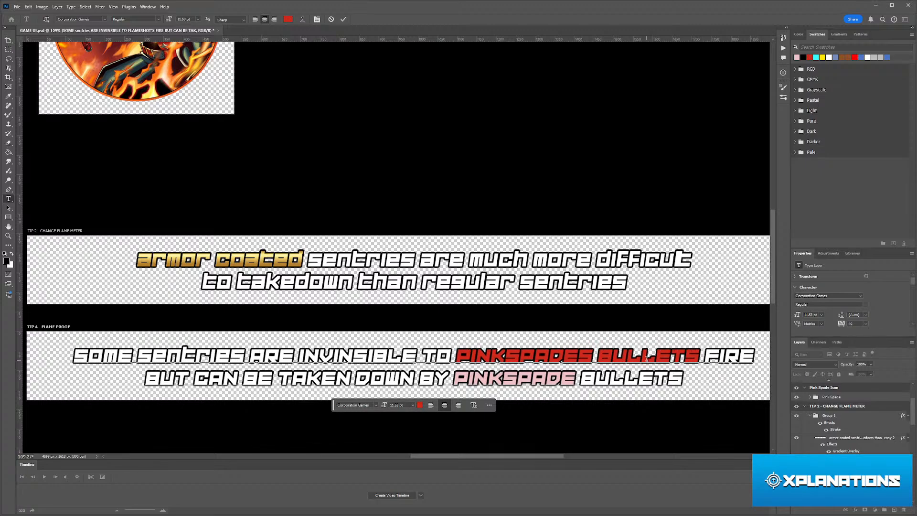
{"action": "key", "text": "shift+Right"}
{"action": "key", "text": "shift+End"}
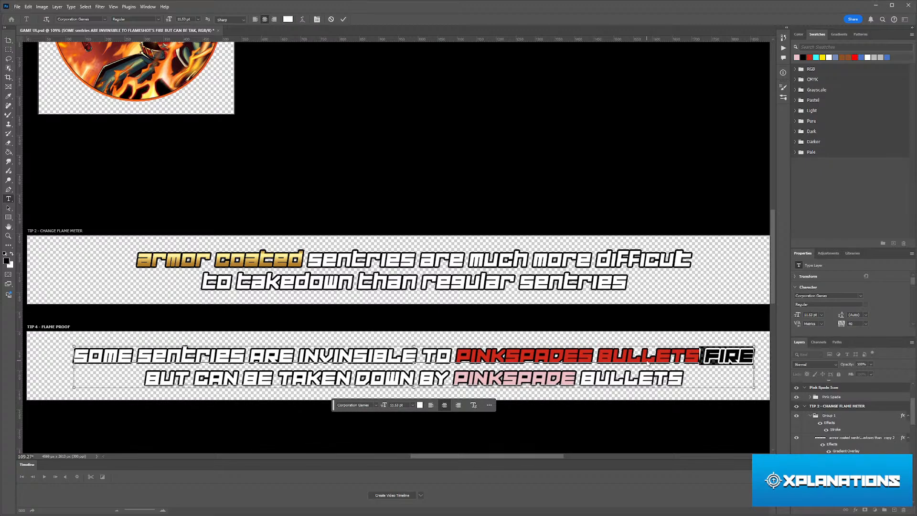
{"action": "key", "text": "BackSpace"}
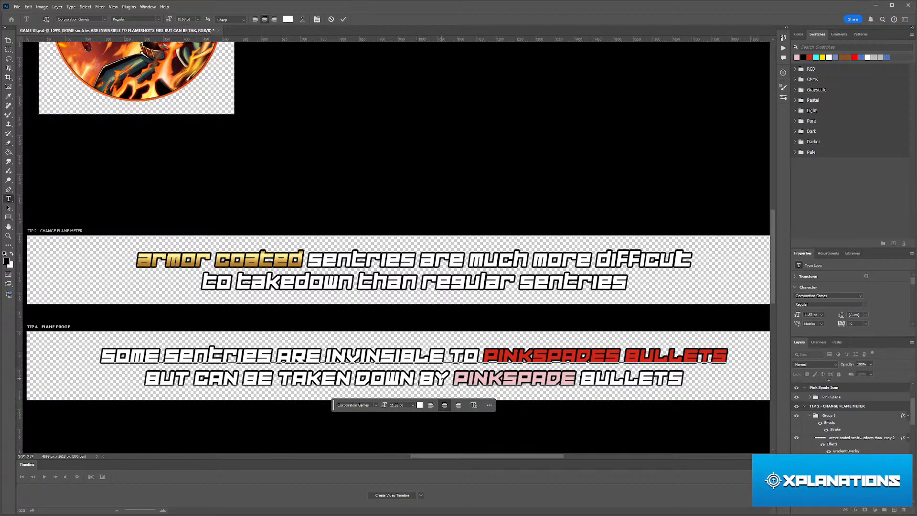
- Replace the pink word "PINKSPADE" in the duplicated tip's second line with "FLAMESHOT'S FLAMES"
{"action": "left_click", "coordinate": [450, 378]}
{"action": "left_click_drag", "start_coordinate": [453, 381], "coordinate": [576, 383]}
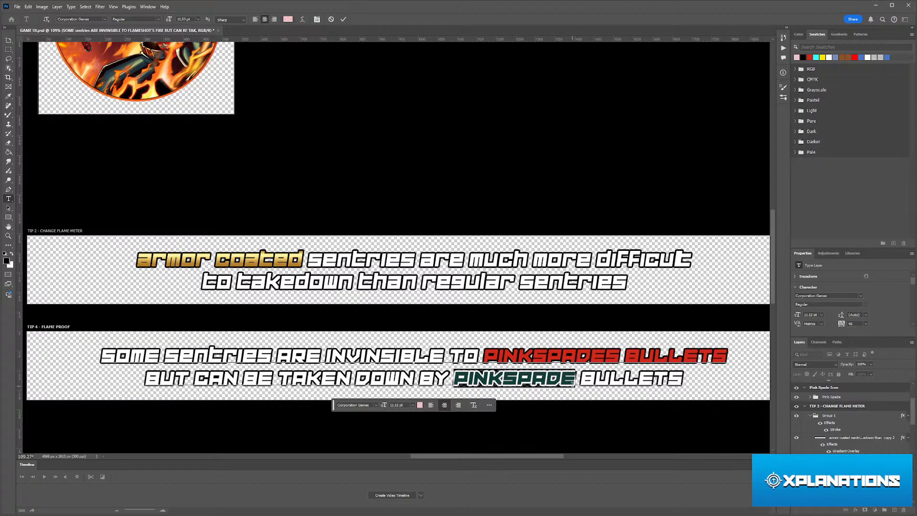
{"action": "type", "text": "F"}
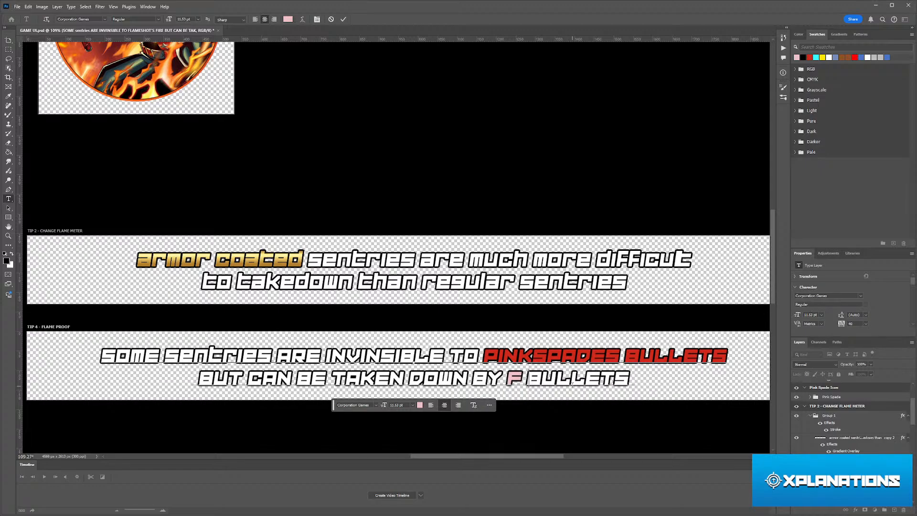
{"action": "type", "text": "LAMESHOT"}
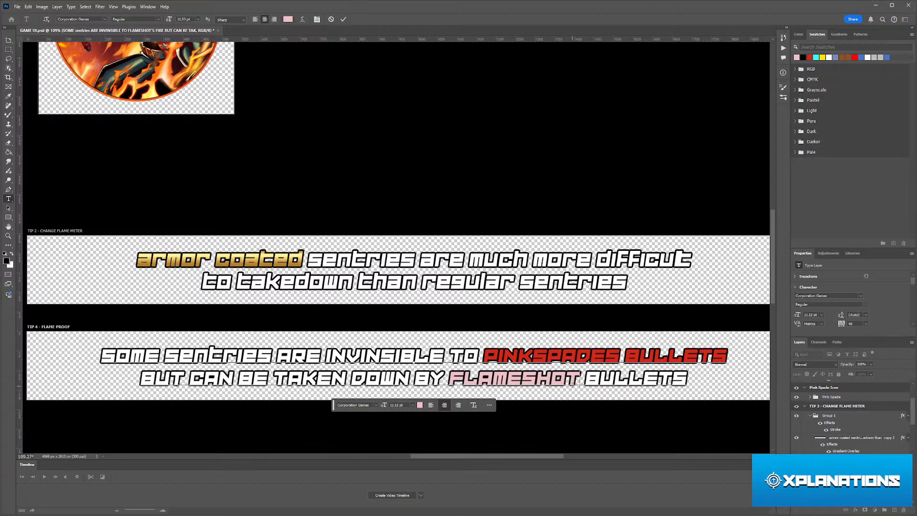
{"action": "type", "text": "S"}
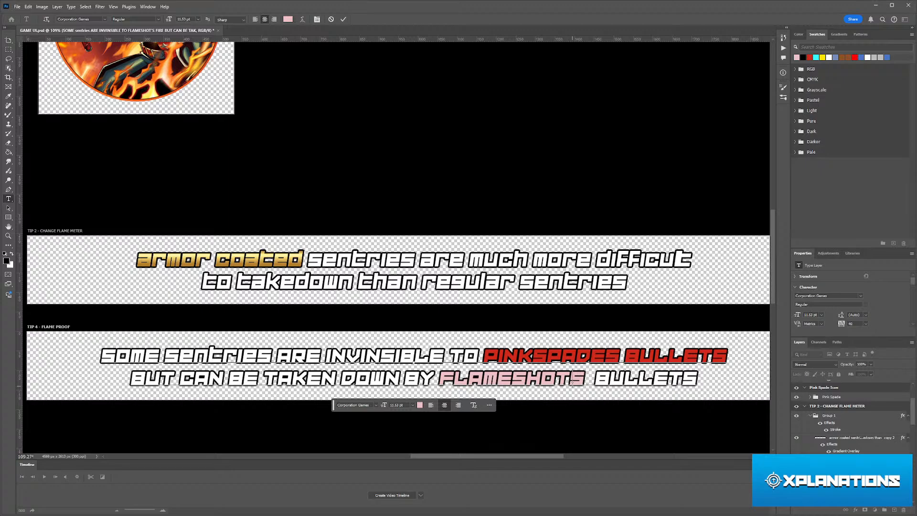
{"action": "key", "text": "BackSpace"}
{"action": "key", "text": "BackSpace"}
{"action": "key", "text": "BackSpace"}
{"action": "type", "text": "T'S FRLAME"}
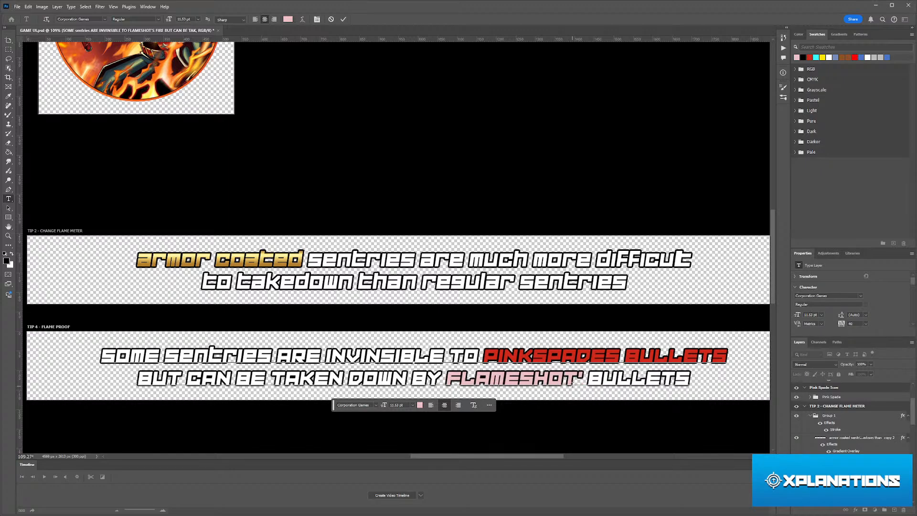
{"action": "type", "text": "S"}
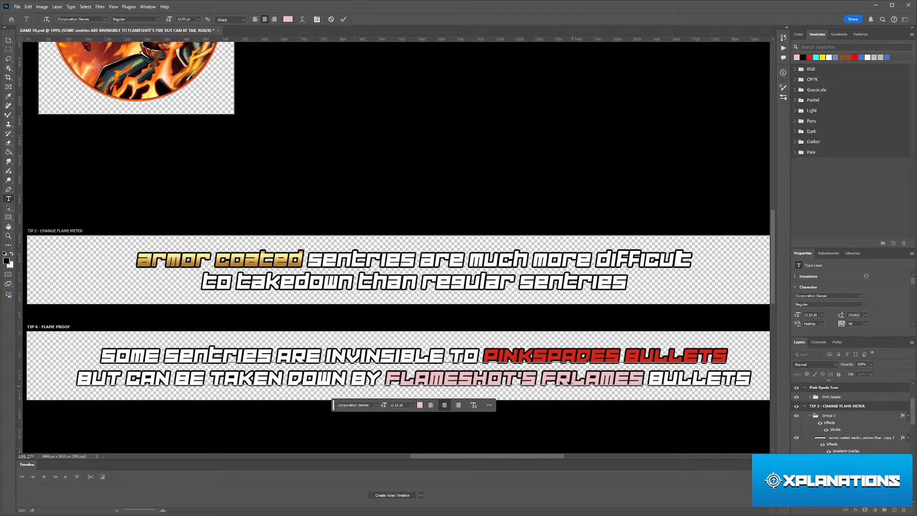
{"action": "key", "text": "BackSpace"}
{"action": "key", "text": "BackSpace"}
{"action": "key", "text": "BackSpace"}
{"action": "key", "text": "BackSpace"}
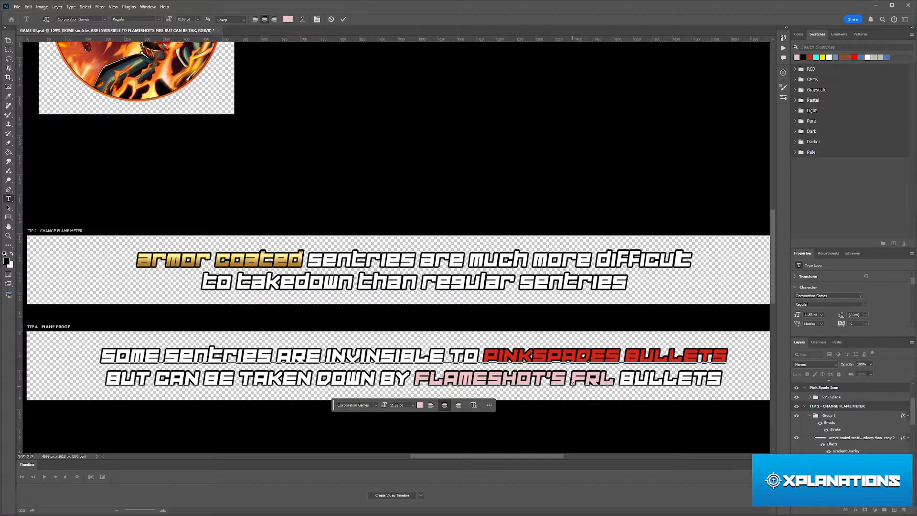
{"action": "key", "text": "BackSpace"}
{"action": "key", "text": "BackSpace"}
{"action": "type", "text": "FLA"}
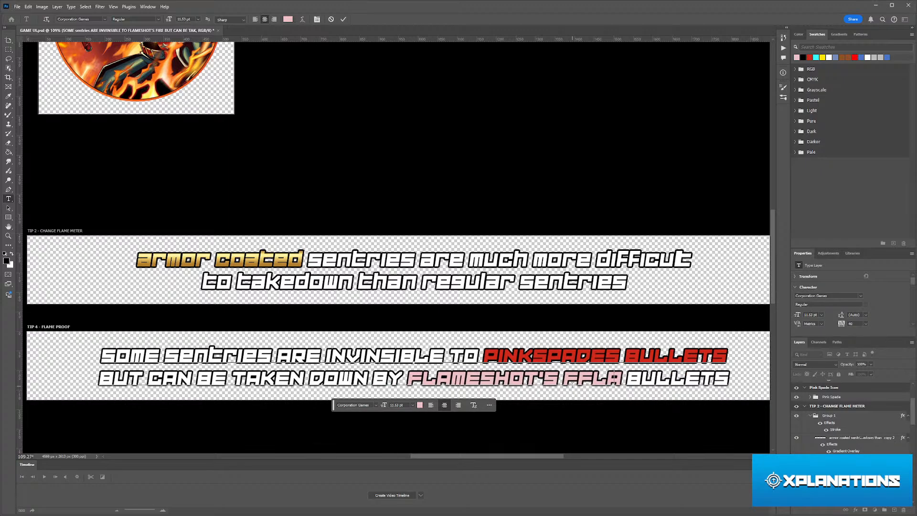
{"action": "key", "text": "BackSpace"}
{"action": "key", "text": "BackSpace"}
{"action": "key", "text": "BackSpace"}
{"action": "key", "text": "BackSpace"}
{"action": "type", "text": "F"}
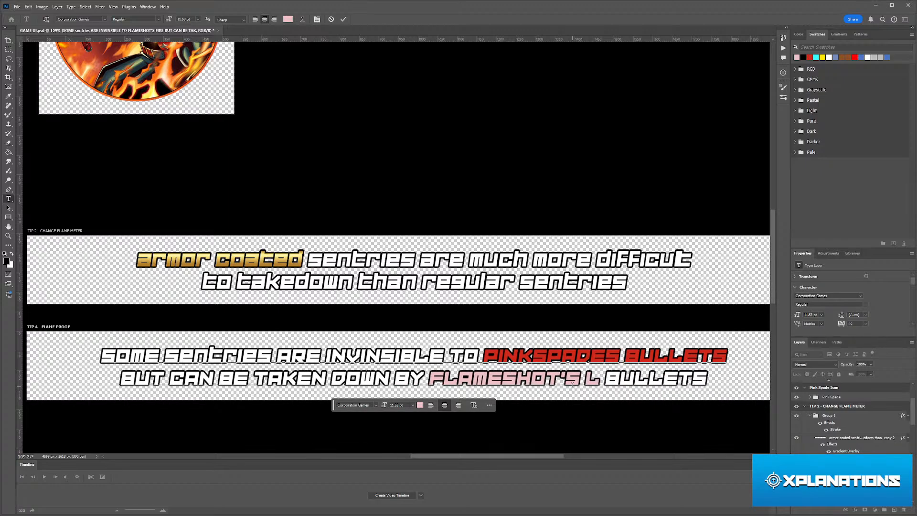
{"action": "type", "text": "LAMES"}
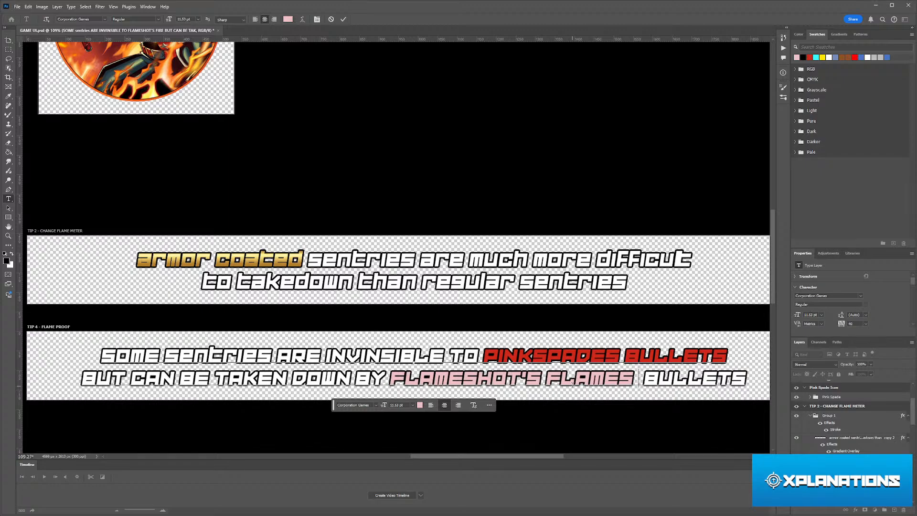
- Delete the leftover word "BULLETS" and the extra spacing at the end of the duplicated tip's second line
{"action": "key", "text": "Left"}
{"action": "key", "text": "Delete"}
{"action": "key", "text": "ctrl+shift+Right"}
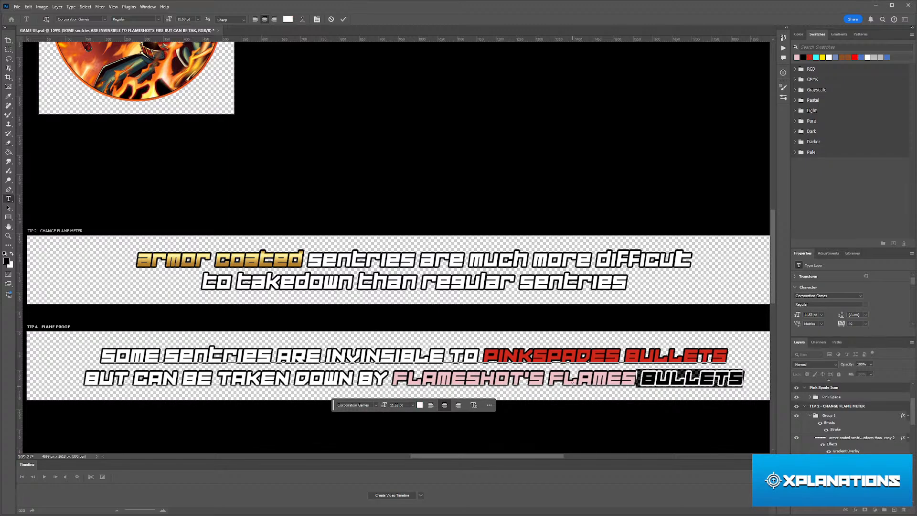
{"action": "key", "text": "Delete"}
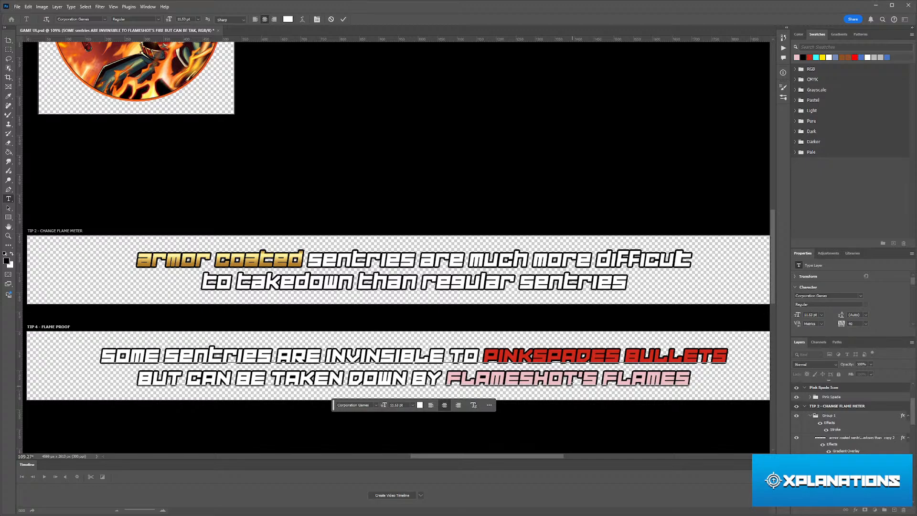
{"action": "key", "text": "BackSpace"}
{"action": "key", "text": "BackSpace"}
- Select the red words "PINKSPADES BULLETS" in the first line of the duplicated tip
{"action": "left_click", "coordinate": [484, 356]}
{"action": "left_click_drag", "start_coordinate": [484, 356], "coordinate": [727, 357]}
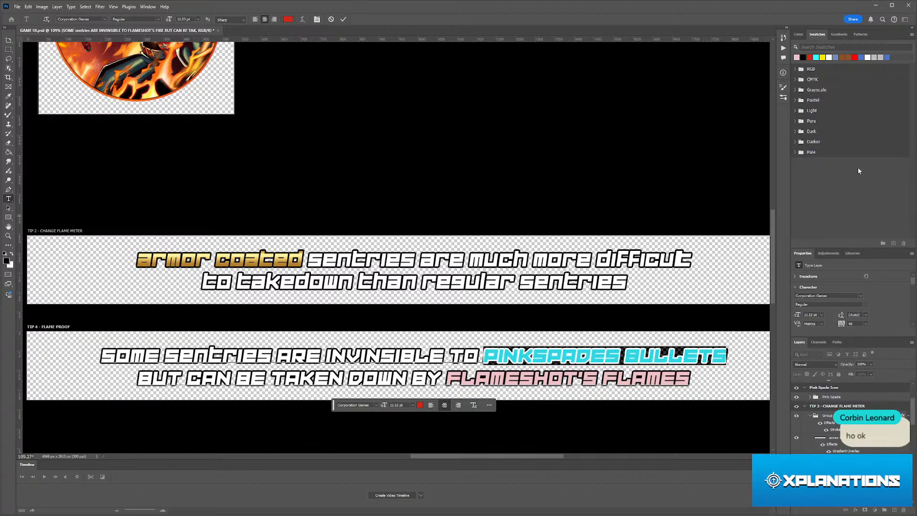
- Color the highlighted words PINKSPADES BULLETS white in the new flame proof tip
{"action": "left_click", "coordinate": [835, 57]}
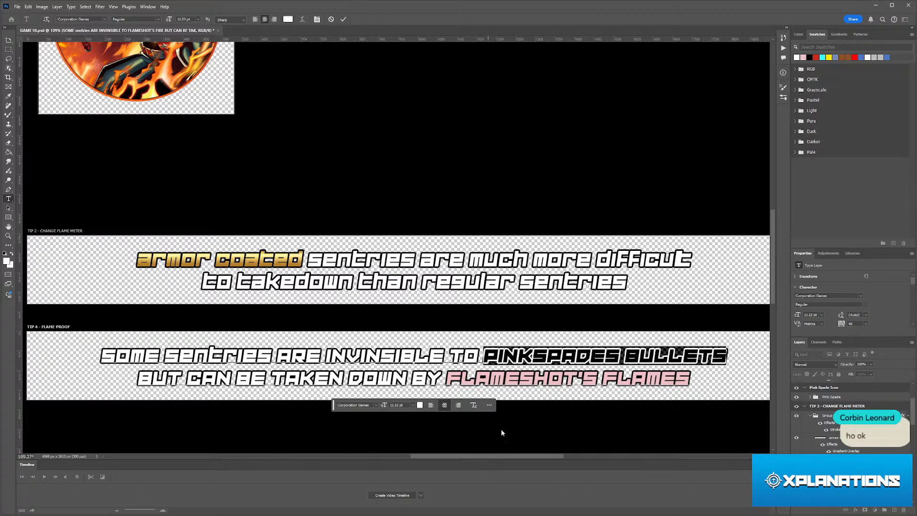
{"action": "scroll", "coordinate": [456, 384], "scroll_direction": "down", "scroll_amount": 2}
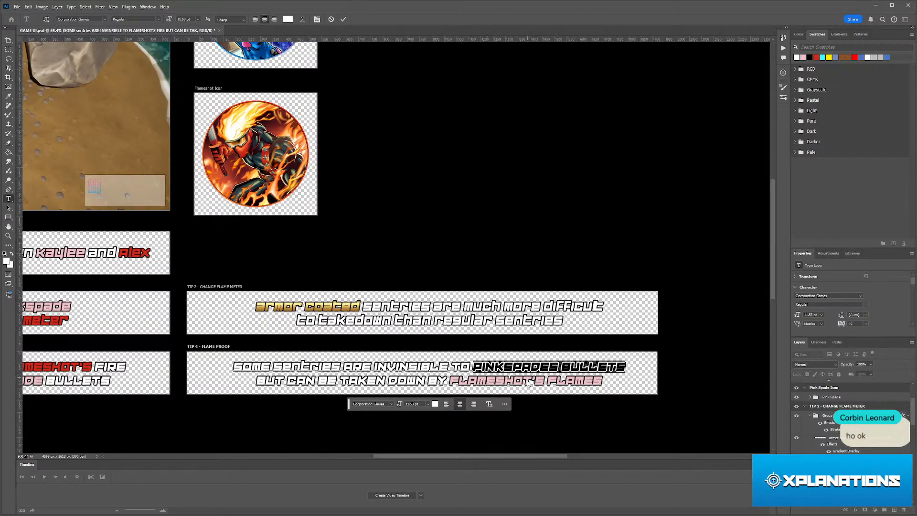
{"action": "scroll", "coordinate": [497, 381], "scroll_direction": "up", "scroll_amount": 1}
{"action": "left_click", "coordinate": [503, 383]}
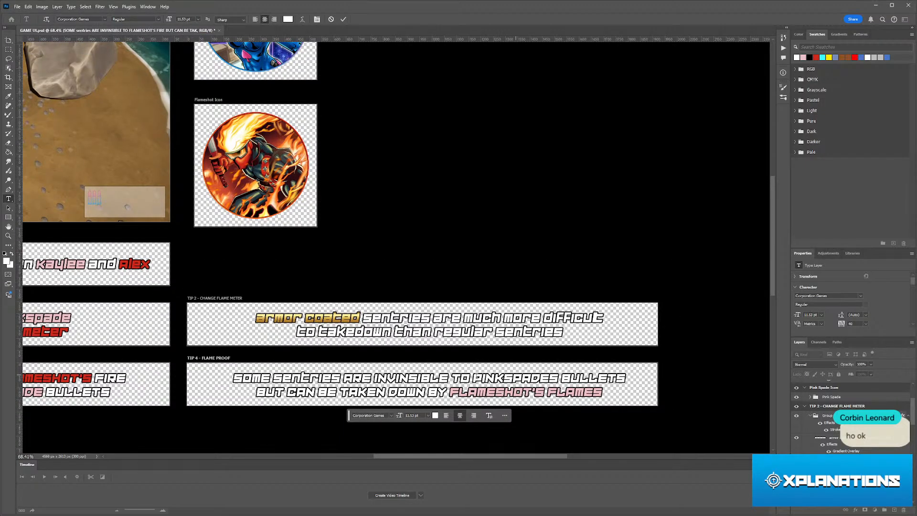
- Recolor the words PINKSPADES BULLETS with the pink sampled from FLAMESHOT'S FLAMES on the line below
{"action": "left_click_drag", "start_coordinate": [474, 378], "coordinate": [626, 378]}
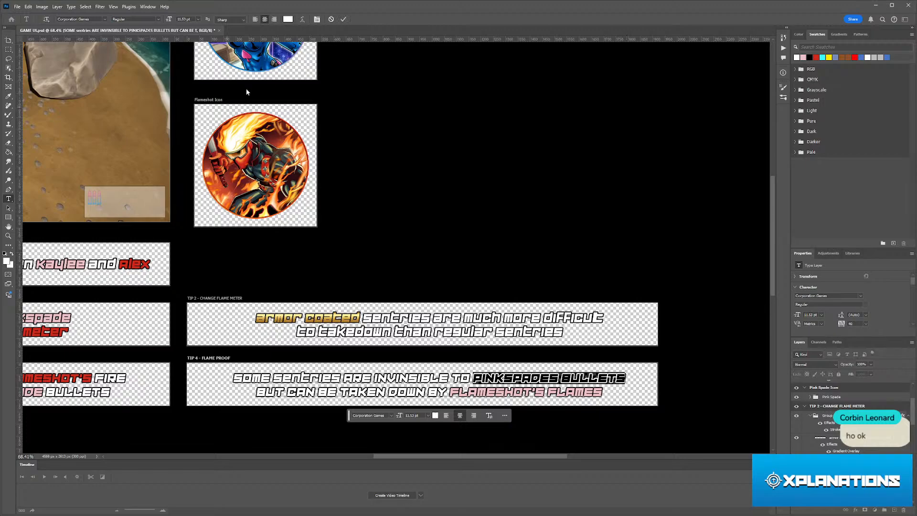
{"action": "left_click", "coordinate": [288, 19]}
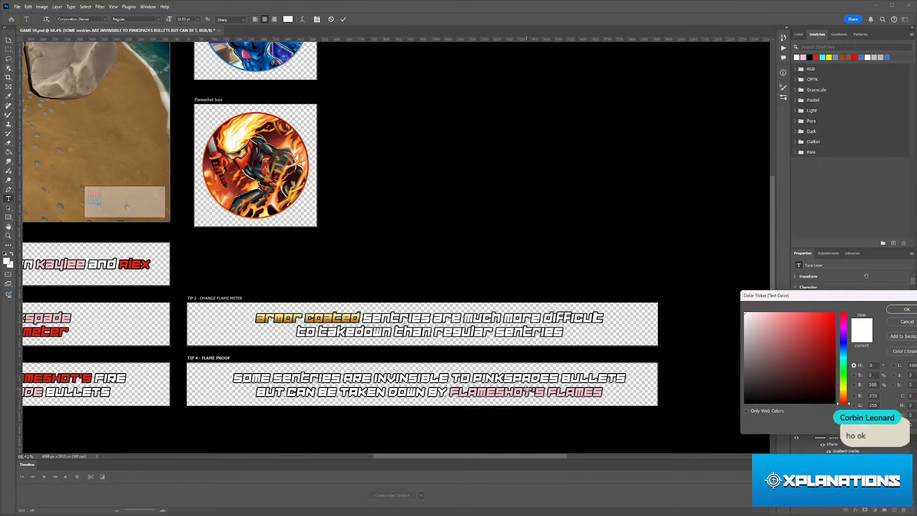
{"action": "left_click", "coordinate": [526, 389]}
{"action": "left_click", "coordinate": [906, 309]}
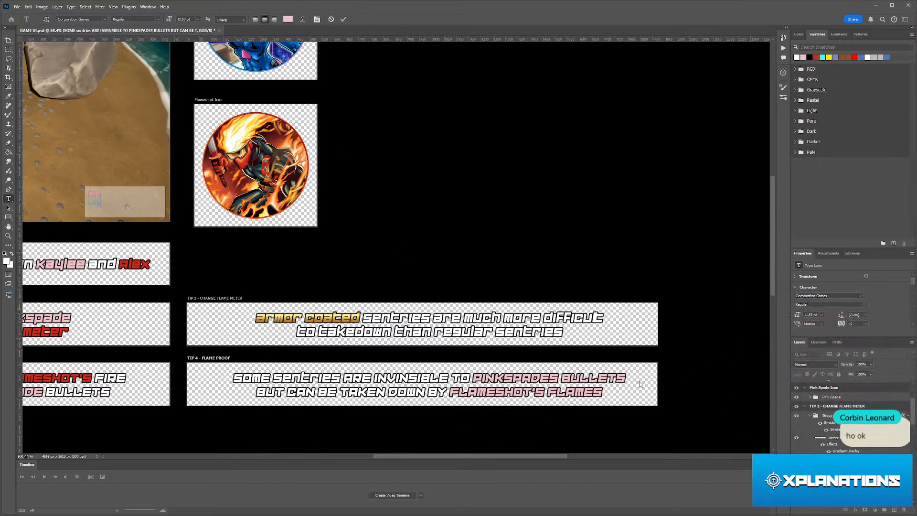
- Insert the missing apostrophe so the pink words read PINKSPADE'S BULLETS
{"action": "left_click", "coordinate": [550, 376]}
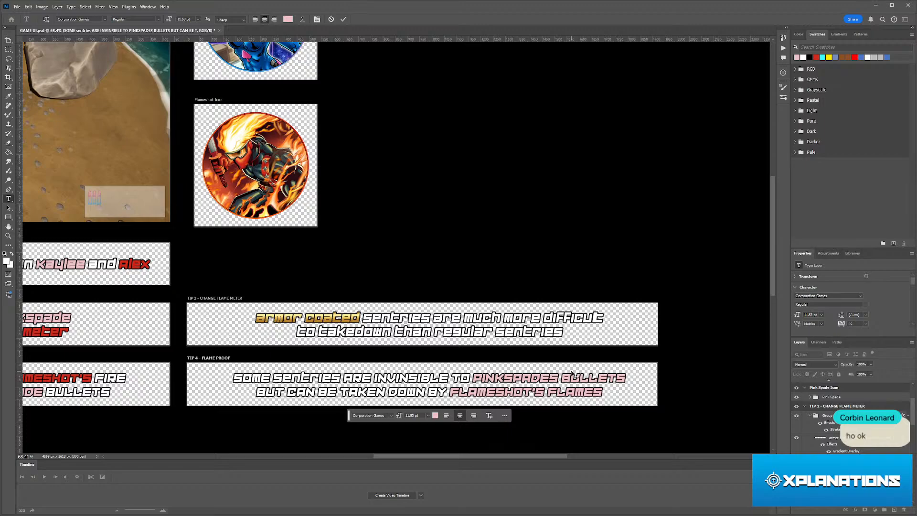
{"action": "type", "text": "'"}
{"action": "scroll", "coordinate": [572, 369], "scroll_direction": "up", "scroll_amount": 2}
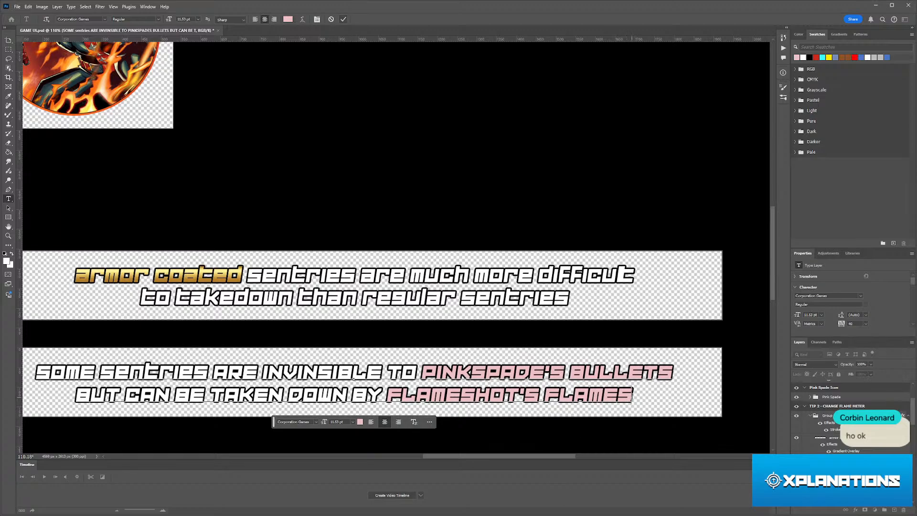
{"action": "type", "text": "T"}
{"action": "scroll", "coordinate": [625, 403], "scroll_direction": "down", "scroll_amount": 2}
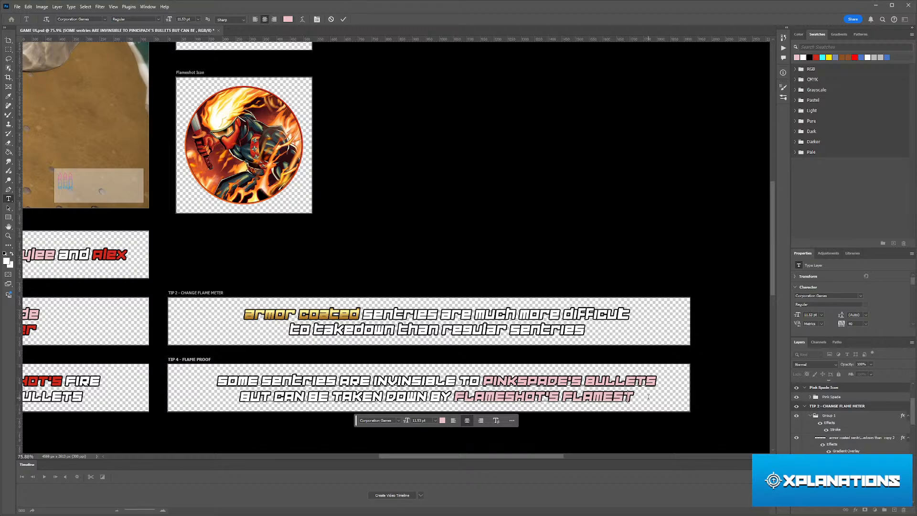
{"action": "key", "text": "BackSpace"}
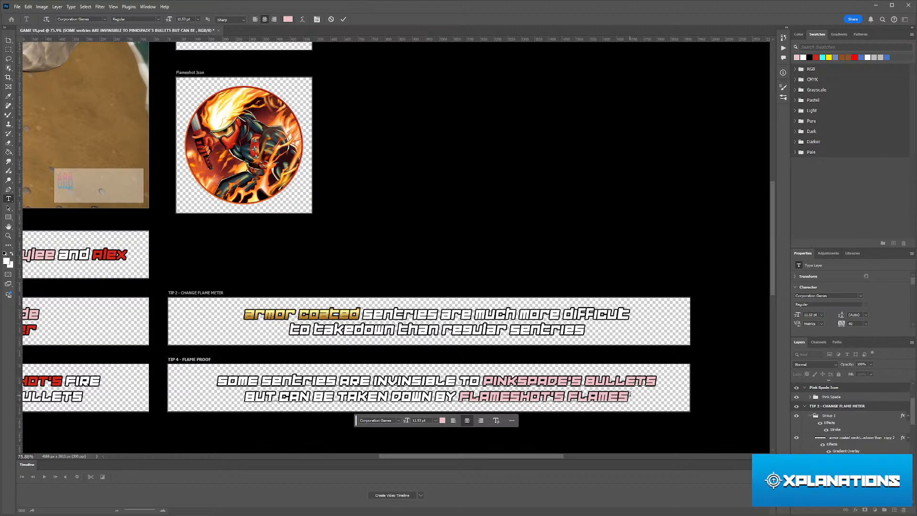
- Recolor FLAMESHOT'S FLAMES with the red sampled from the last name in the scroll wheel tip, and commit the text edit
{"action": "left_click_drag", "start_coordinate": [629, 397], "coordinate": [457, 397]}
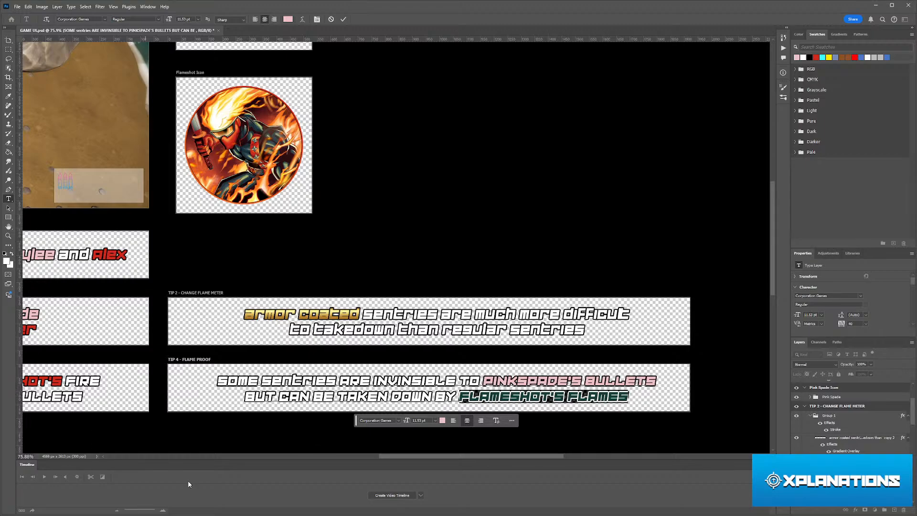
{"action": "left_click", "coordinate": [288, 20]}
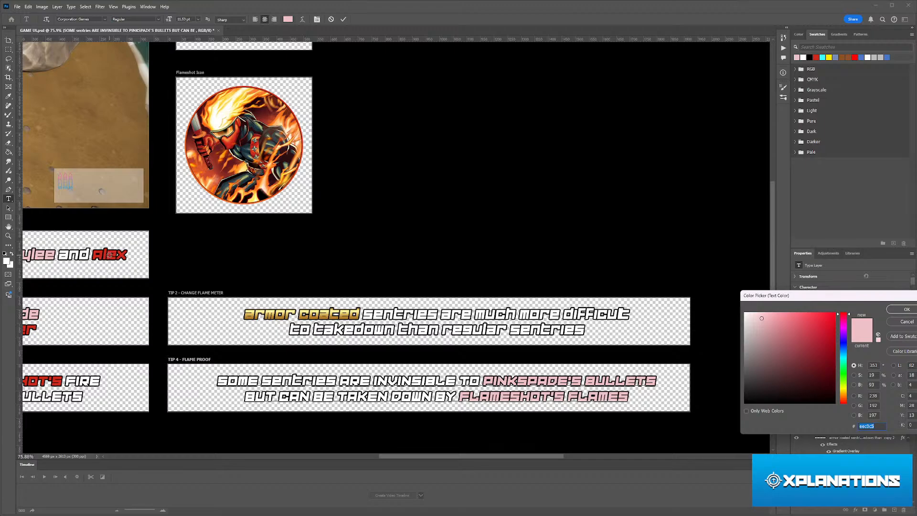
{"action": "left_click", "coordinate": [110, 255]}
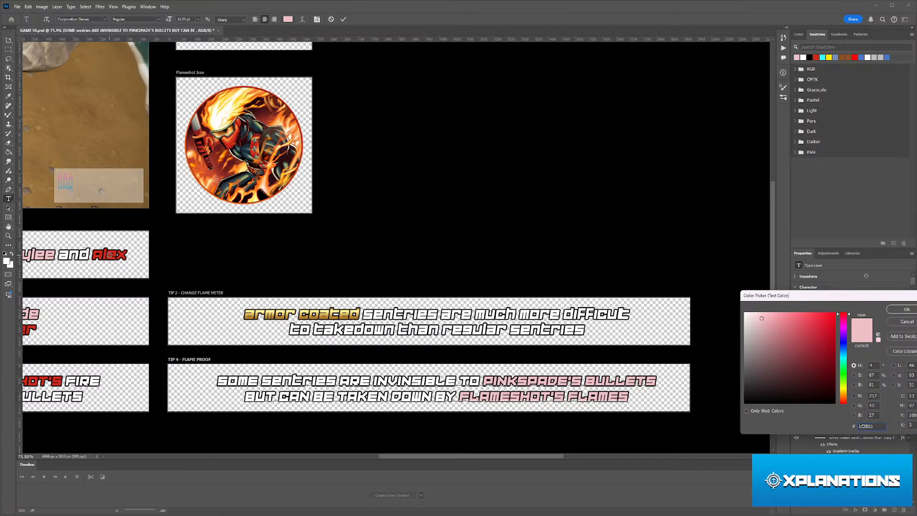
{"action": "left_click", "coordinate": [899, 310]}
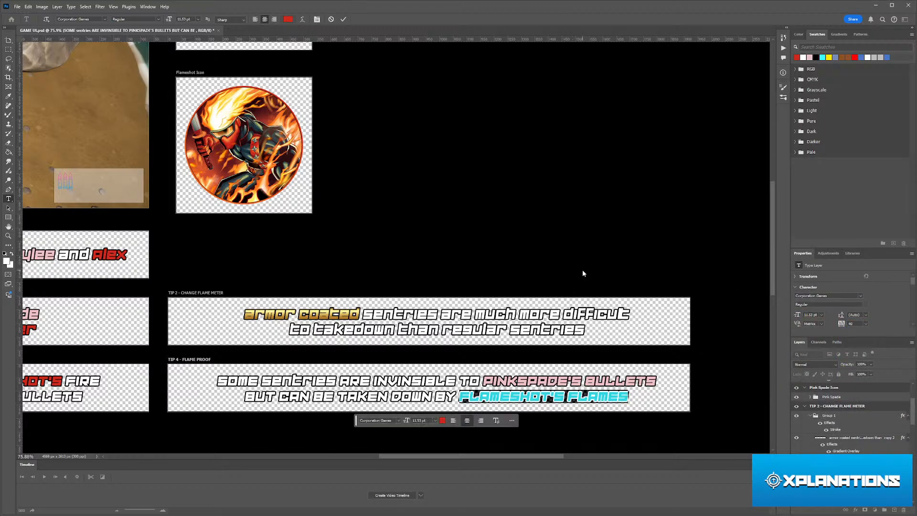
{"action": "type", "text": "V"}
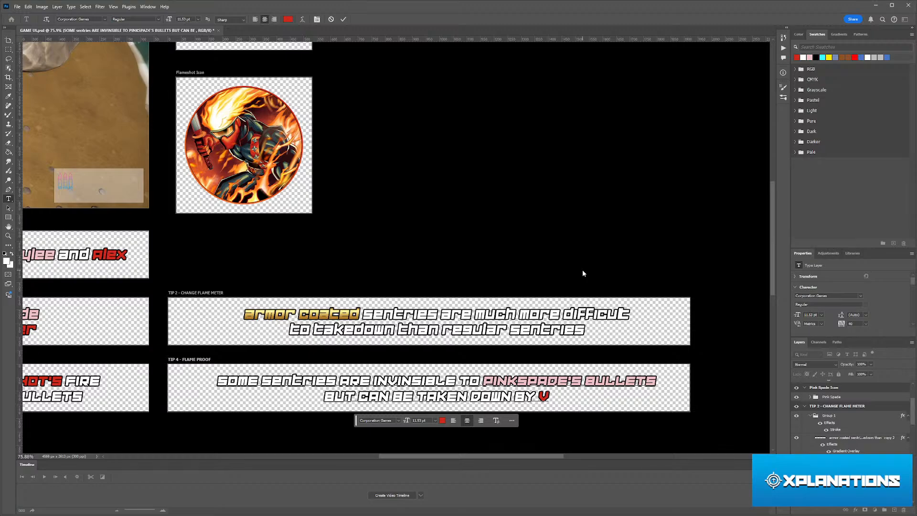
{"action": "key", "text": "ctrl+z"}
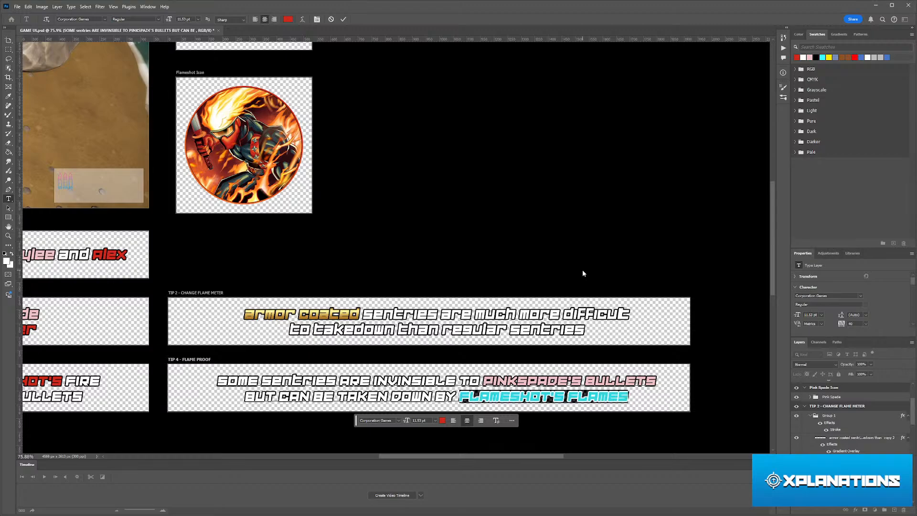
{"action": "left_click", "coordinate": [343, 19]}
{"action": "scroll", "coordinate": [441, 229], "scroll_direction": "down", "scroll_amount": 2}
{"action": "key", "text": "v"}
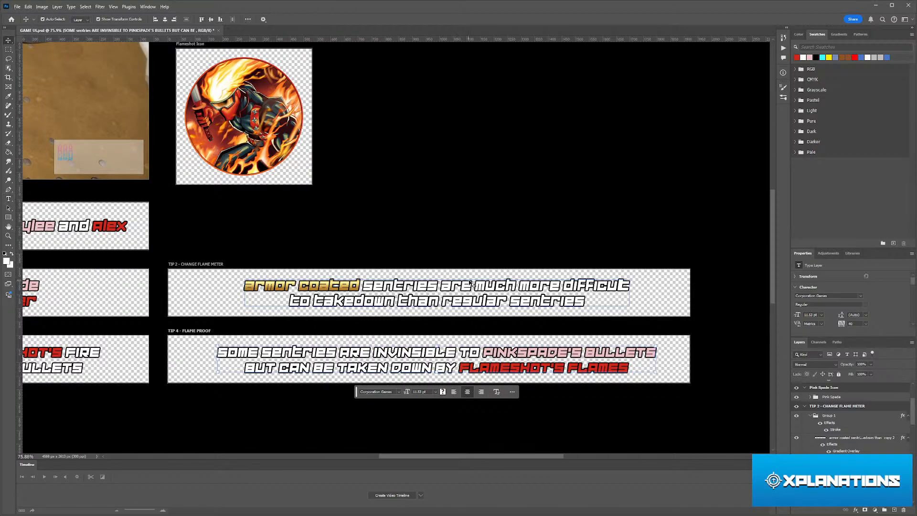
- Examine the recolored tip up close and compare it with the other tip banners
{"action": "scroll", "coordinate": [470, 282], "scroll_direction": "left", "scroll_amount": 3}
{"action": "scroll", "coordinate": [466, 279], "scroll_direction": "up", "scroll_amount": 3}
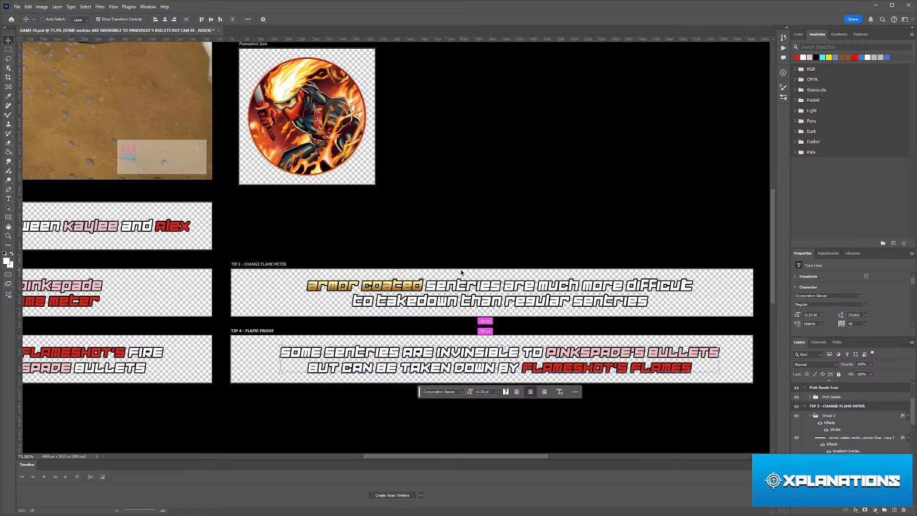
{"action": "scroll", "coordinate": [461, 270], "scroll_direction": "up", "scroll_amount": 3}
{"action": "scroll", "coordinate": [461, 265], "scroll_direction": "down", "scroll_amount": 2}
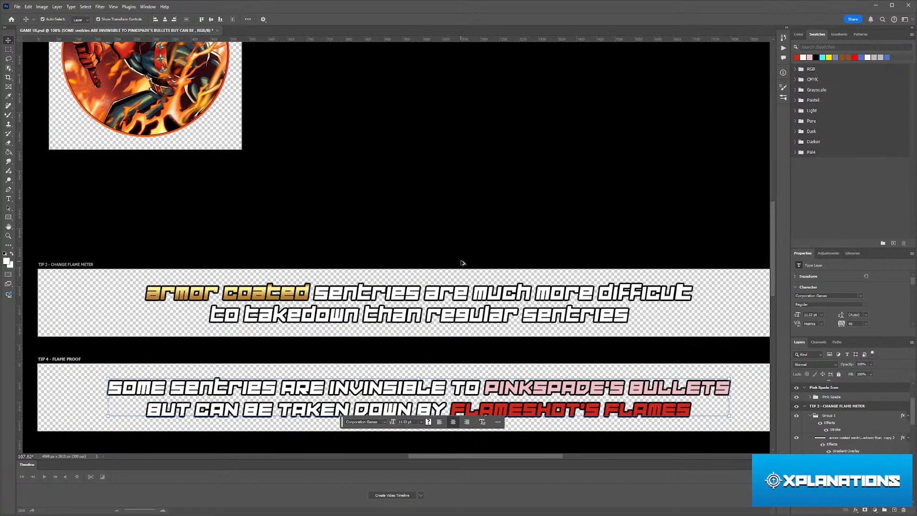
{"action": "scroll", "coordinate": [457, 266], "scroll_direction": "up", "scroll_amount": 2}
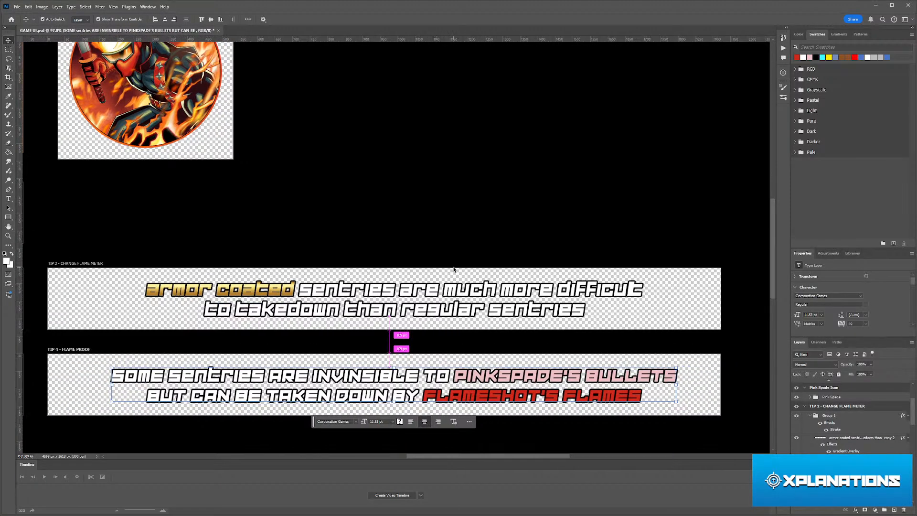
{"action": "scroll", "coordinate": [453, 271], "scroll_direction": "left", "scroll_amount": 3}
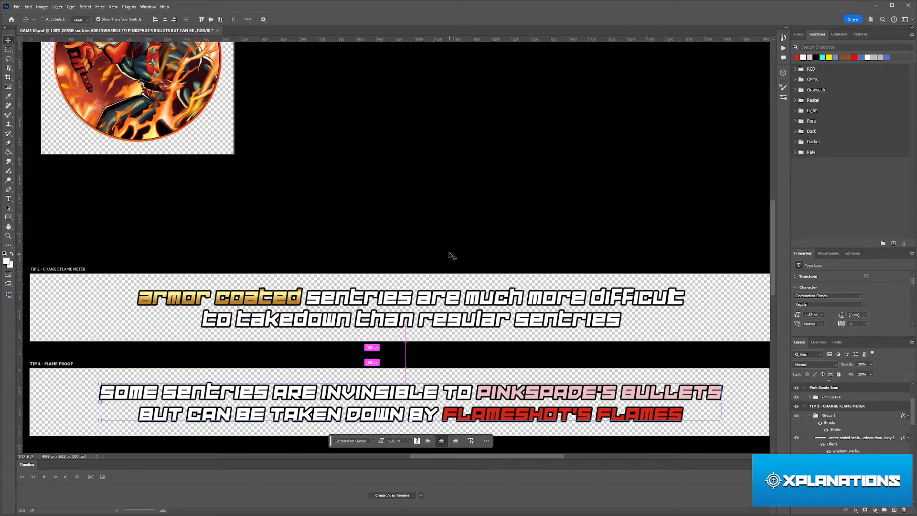
{"action": "scroll", "coordinate": [451, 255], "scroll_direction": "right", "scroll_amount": 2}
{"action": "scroll", "coordinate": [448, 251], "scroll_direction": "left", "scroll_amount": 1}
{"action": "scroll", "coordinate": [449, 250], "scroll_direction": "down", "scroll_amount": 2}
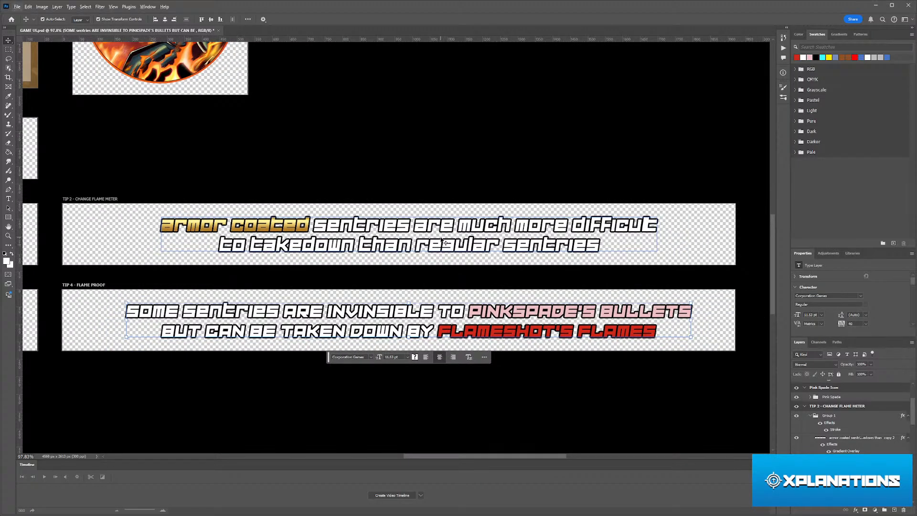
{"action": "scroll", "coordinate": [448, 247], "scroll_direction": "down", "scroll_amount": 15}
{"action": "scroll", "coordinate": [383, 226], "scroll_direction": "left", "scroll_amount": 14}
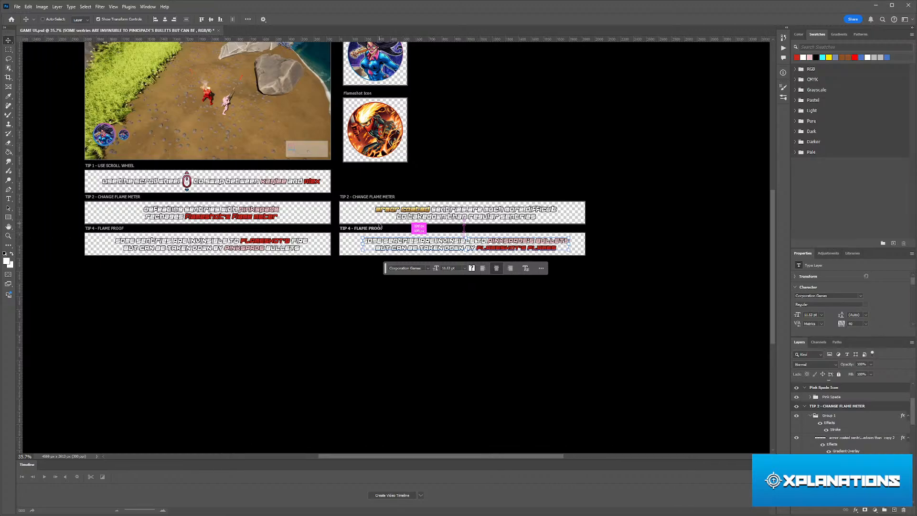
{"action": "scroll", "coordinate": [318, 225], "scroll_direction": "up", "scroll_amount": 5}
{"action": "scroll", "coordinate": [317, 226], "scroll_direction": "up", "scroll_amount": 1}
{"action": "scroll", "coordinate": [316, 228], "scroll_direction": "up", "scroll_amount": 3}
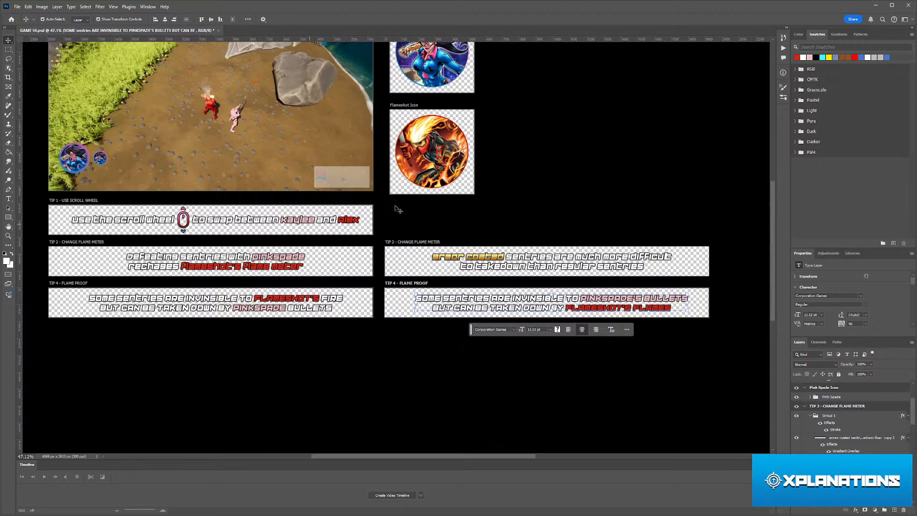
{"action": "scroll", "coordinate": [401, 210], "scroll_direction": "left", "scroll_amount": 11}
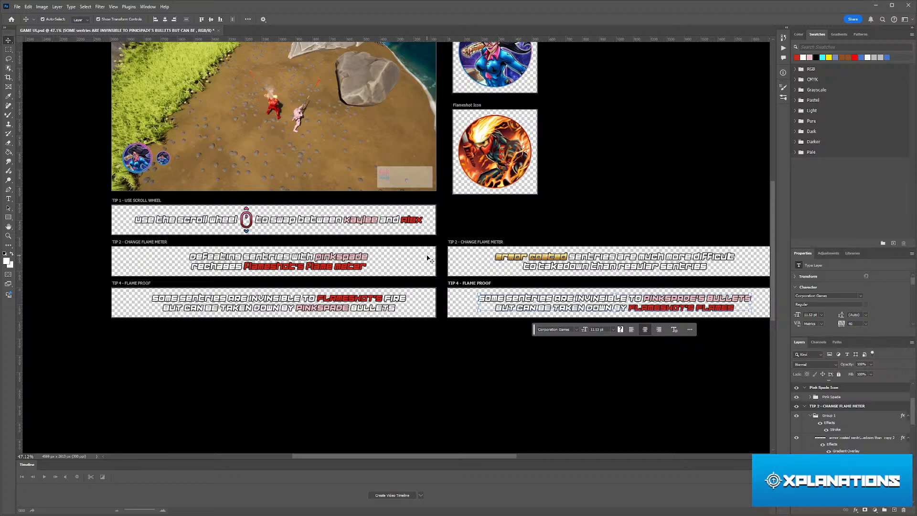
- Rename the duplicate TIP 4 - FLAME PROOF artboard holding the PINKSPADE'S BULLETS text as TIP 5 - BULLET PROOF
{"action": "left_click", "coordinate": [458, 347]}
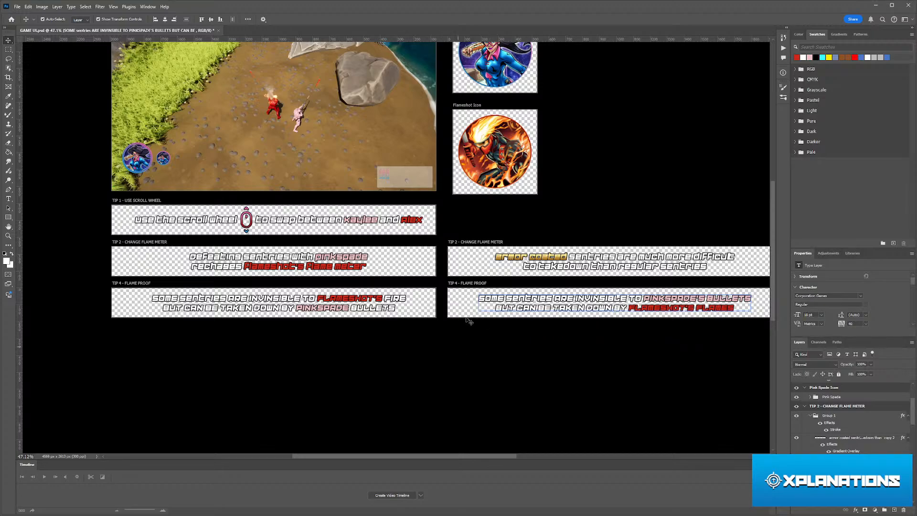
{"action": "scroll", "coordinate": [461, 288], "scroll_direction": "up", "scroll_amount": 2}
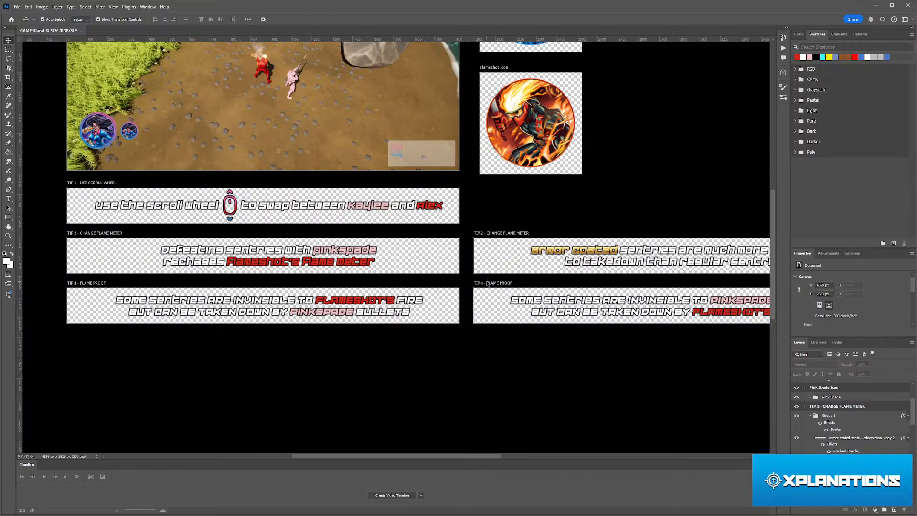
{"action": "left_click", "coordinate": [487, 283]}
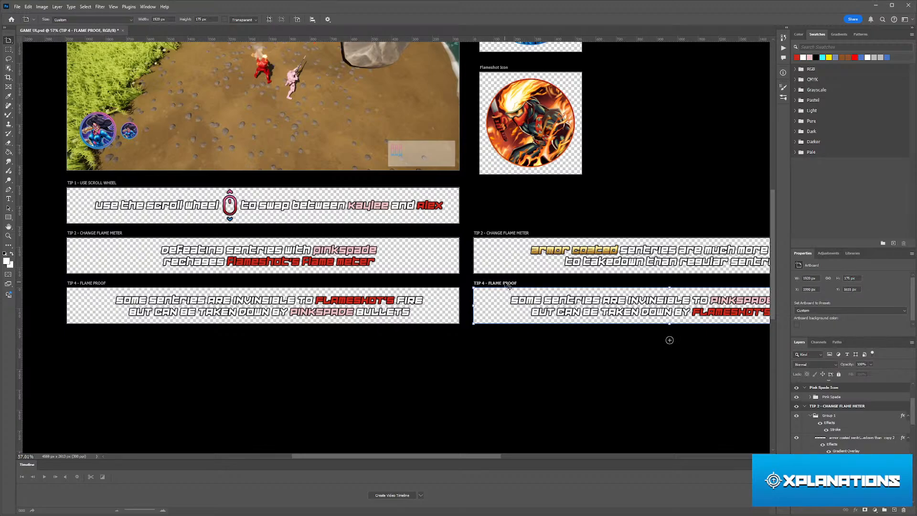
{"action": "key", "text": "super"}
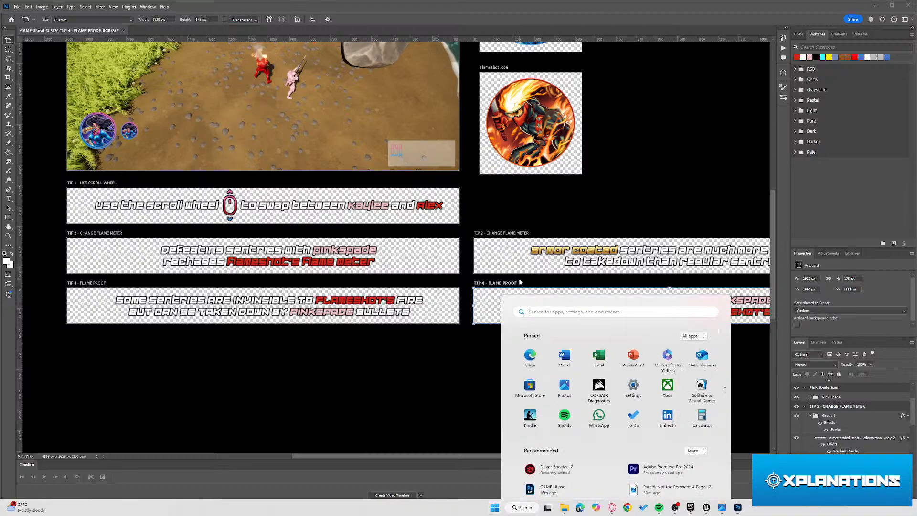
{"action": "key", "text": "super"}
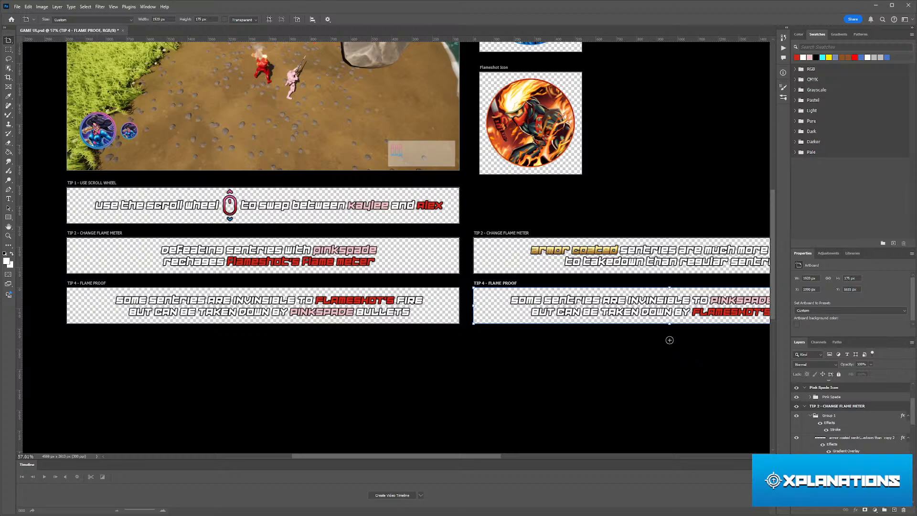
{"action": "key", "text": "Return"}
{"action": "key", "text": "v"}
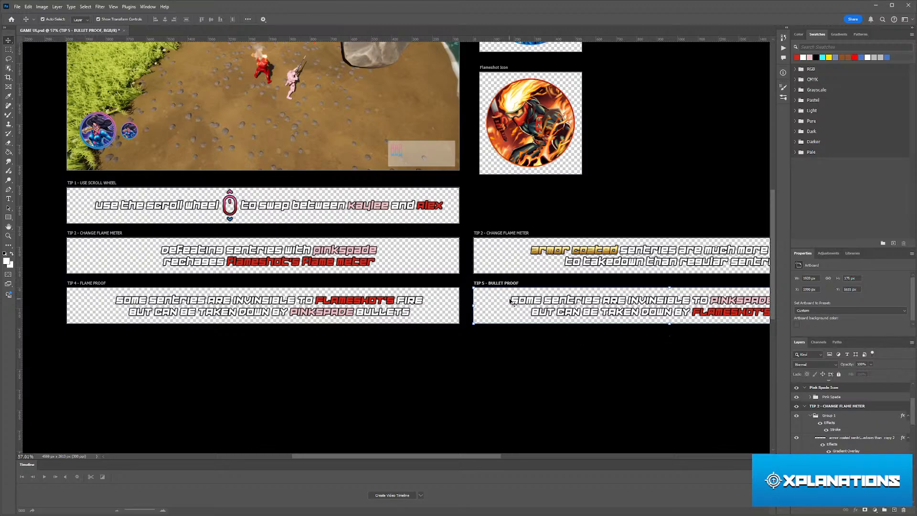
{"action": "left_click", "coordinate": [511, 337]}
- Duplicate the TIP 5 - BULLET PROOF artboard and place the copy directly below the TIP 4 - FLAME PROOF artboard
{"action": "left_click", "coordinate": [503, 284]}
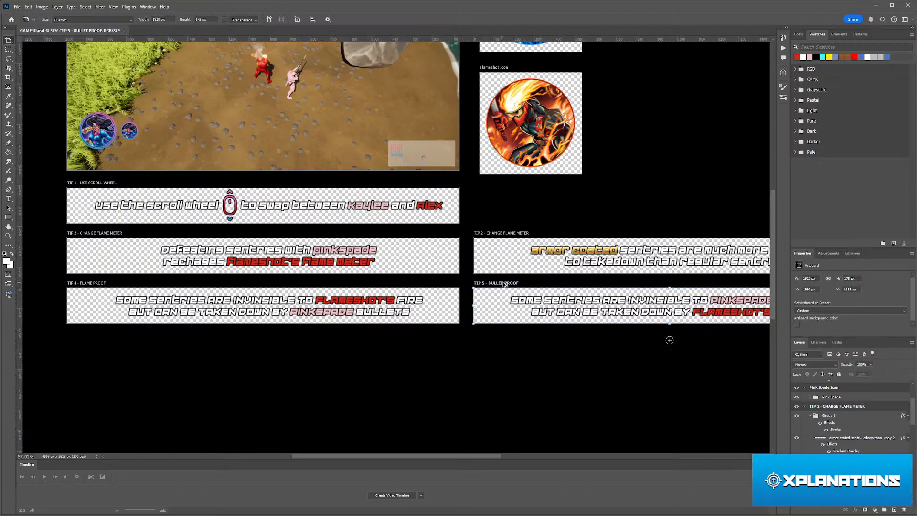
{"action": "left_click_drag", "start_coordinate": [503, 284], "coordinate": [96, 336]}
{"action": "scroll", "coordinate": [294, 377], "scroll_direction": "left", "scroll_amount": 6}
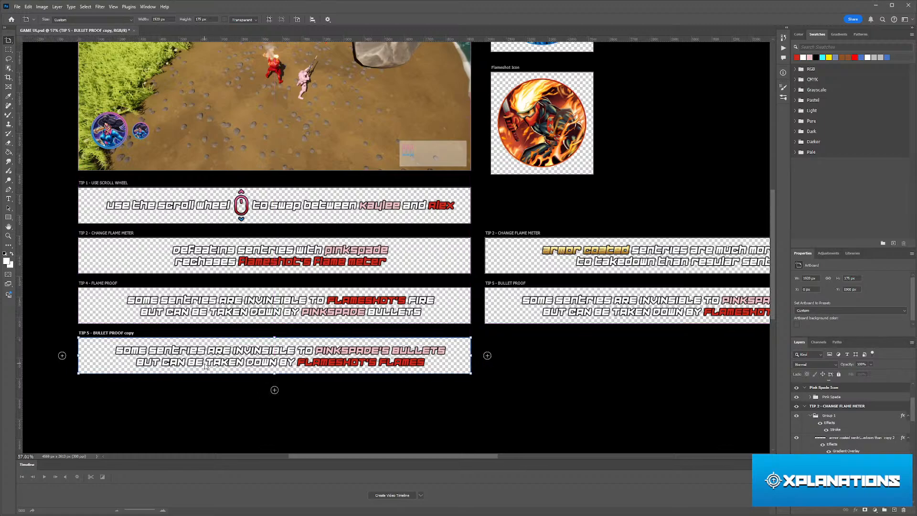
{"action": "key", "text": "v"}
{"action": "left_click_drag", "start_coordinate": [387, 402], "coordinate": [342, 359]}
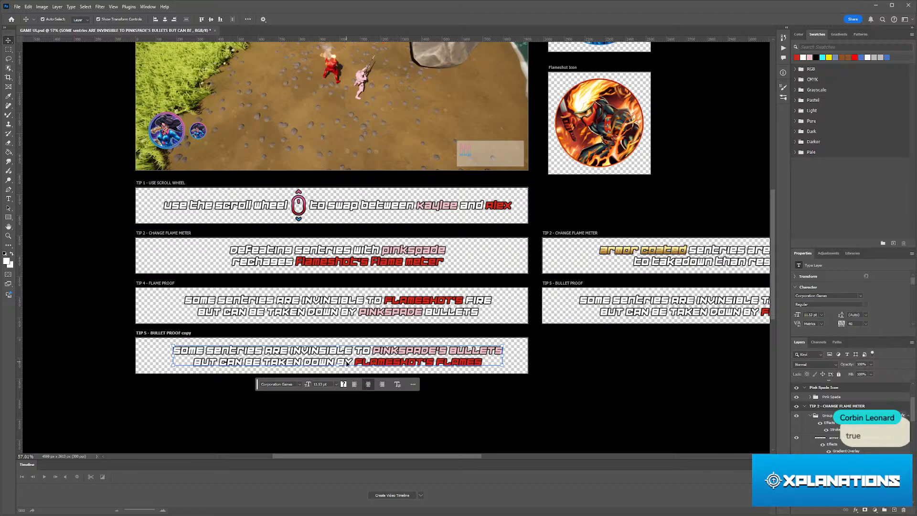
{"action": "left_click", "coordinate": [465, 386]}
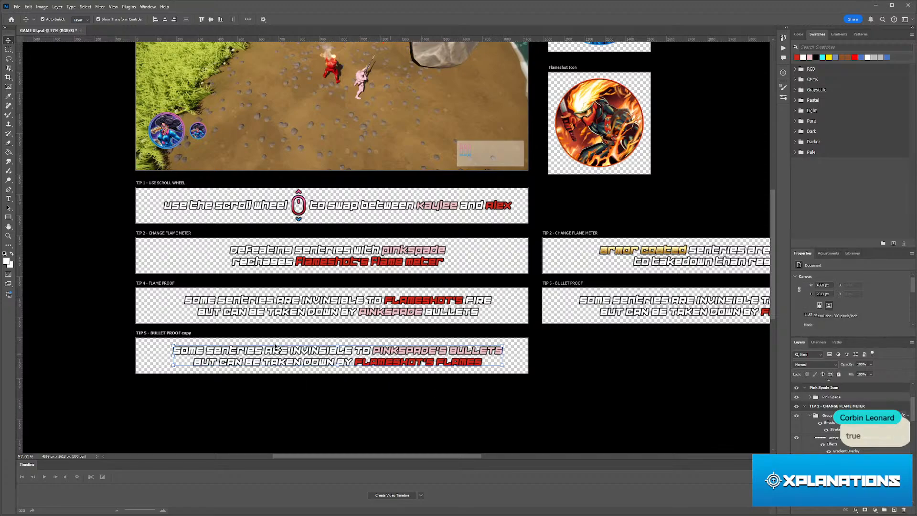
- Replace SOME SENTRIES with DESTROY THE in the first text line of the TIP 5 - BULLET PROOF copy artboard
{"action": "key", "text": "super"}
{"action": "left_click", "coordinate": [424, 400]}
{"action": "scroll", "coordinate": [422, 399], "scroll_direction": "down", "scroll_amount": 1}
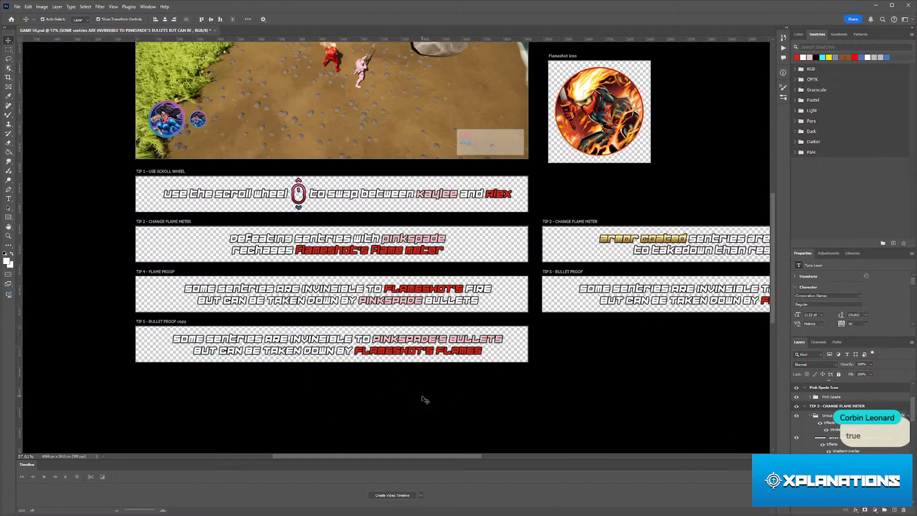
{"action": "scroll", "coordinate": [354, 363], "scroll_direction": "up", "scroll_amount": 2}
{"action": "left_click_drag", "start_coordinate": [350, 364], "coordinate": [371, 362]}
{"action": "scroll", "coordinate": [371, 363], "scroll_direction": "up", "scroll_amount": 2}
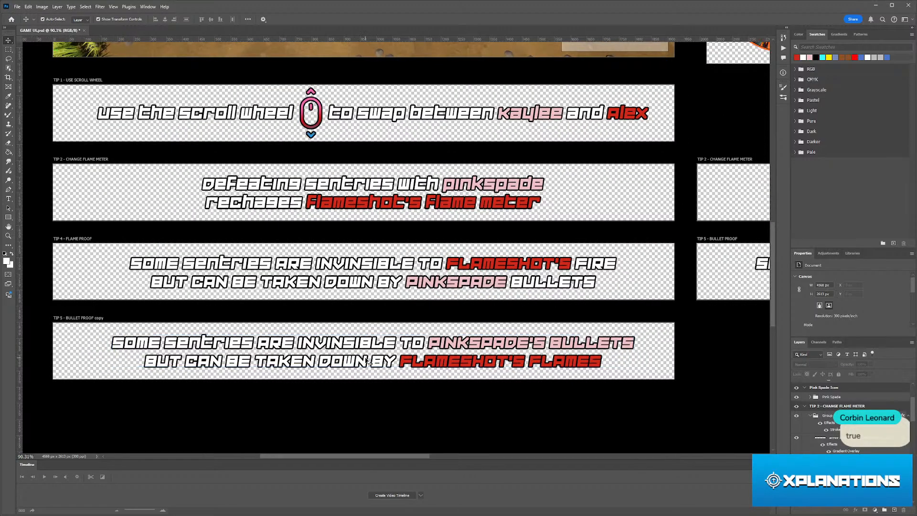
{"action": "left_click", "coordinate": [389, 344]}
{"action": "key", "text": "t"}
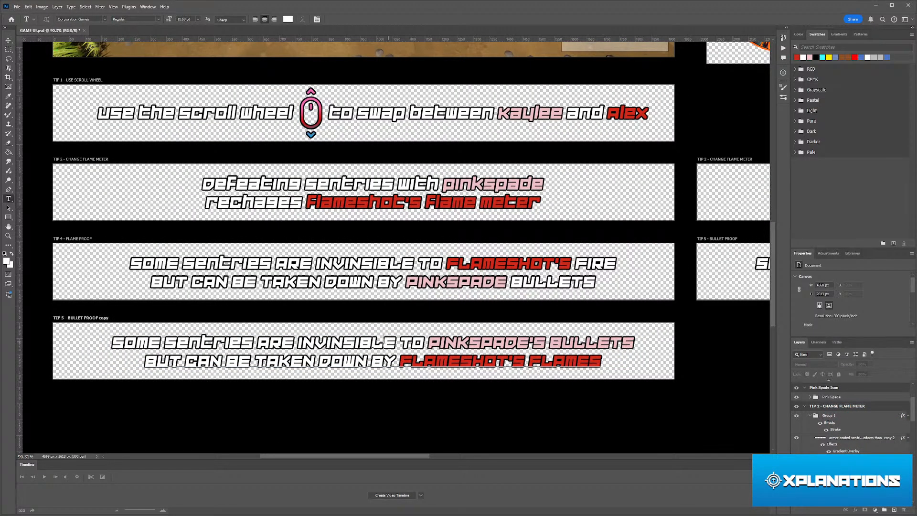
{"action": "left_click", "coordinate": [295, 342]}
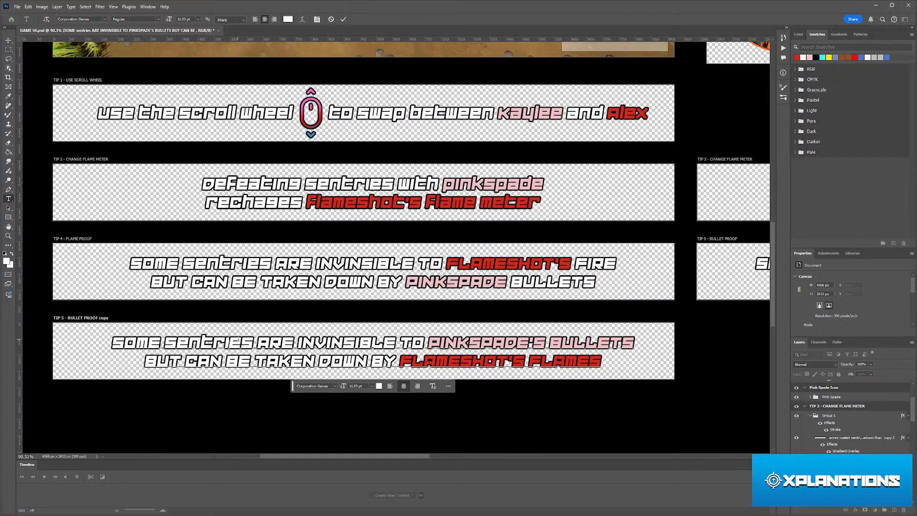
{"action": "left_click_drag", "start_coordinate": [254, 342], "coordinate": [124, 342]}
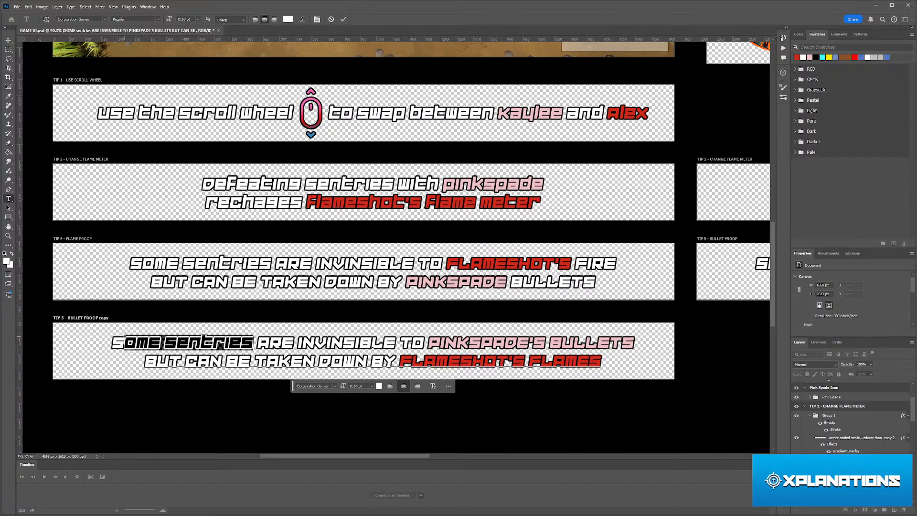
{"action": "left_click", "coordinate": [109, 342]}
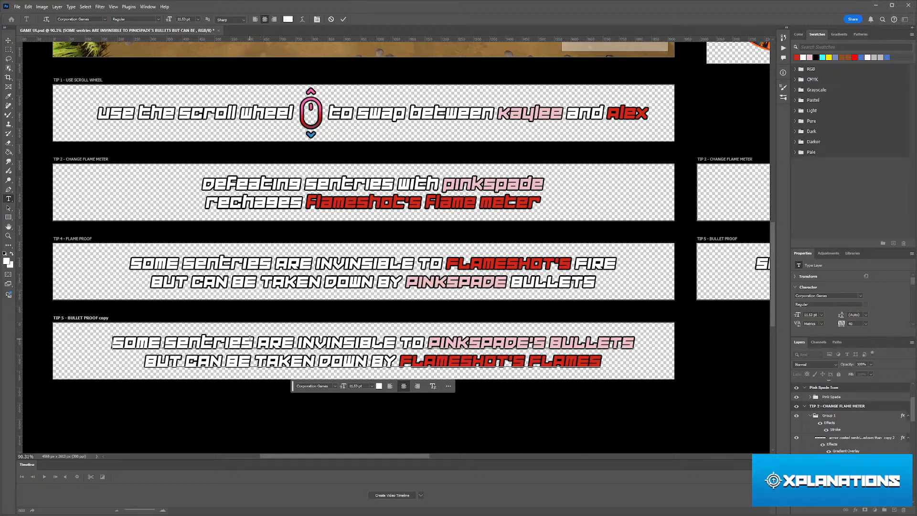
{"action": "left_click_drag", "start_coordinate": [254, 342], "coordinate": [137, 342]}
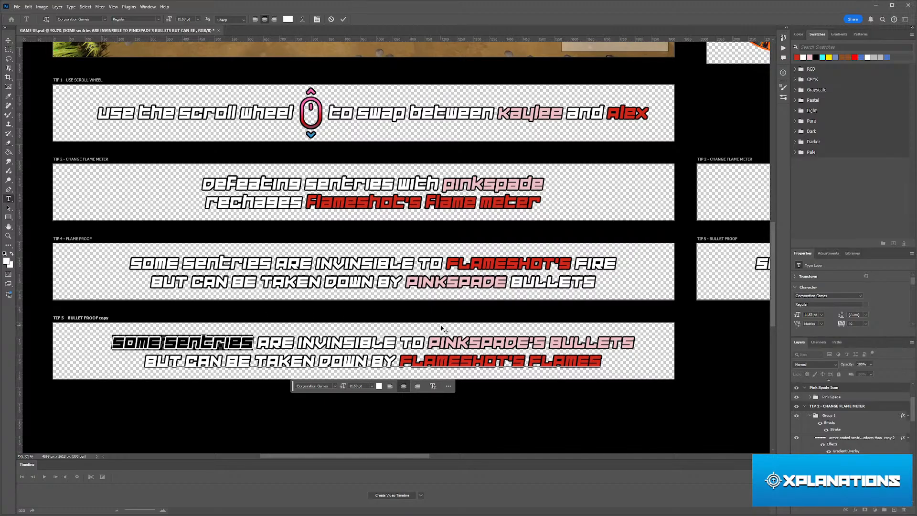
{"action": "type", "text": "DEST"}
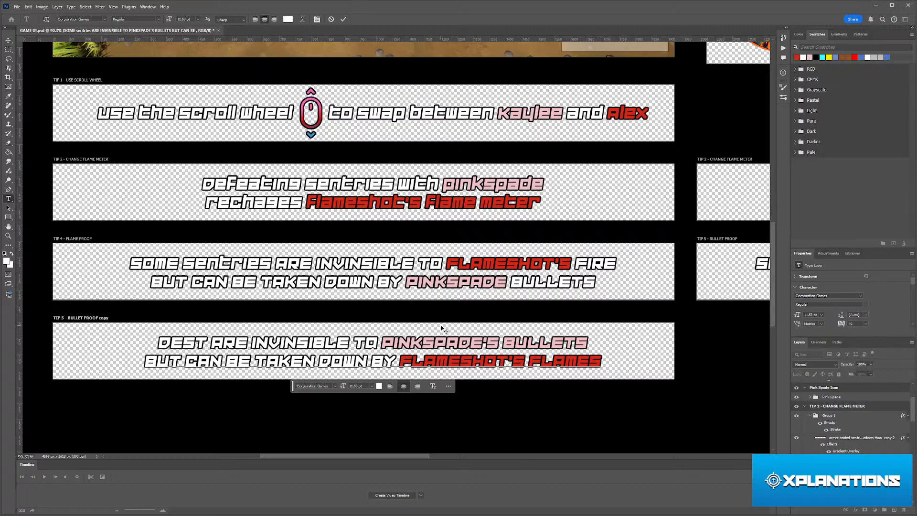
{"action": "type", "text": "P"}
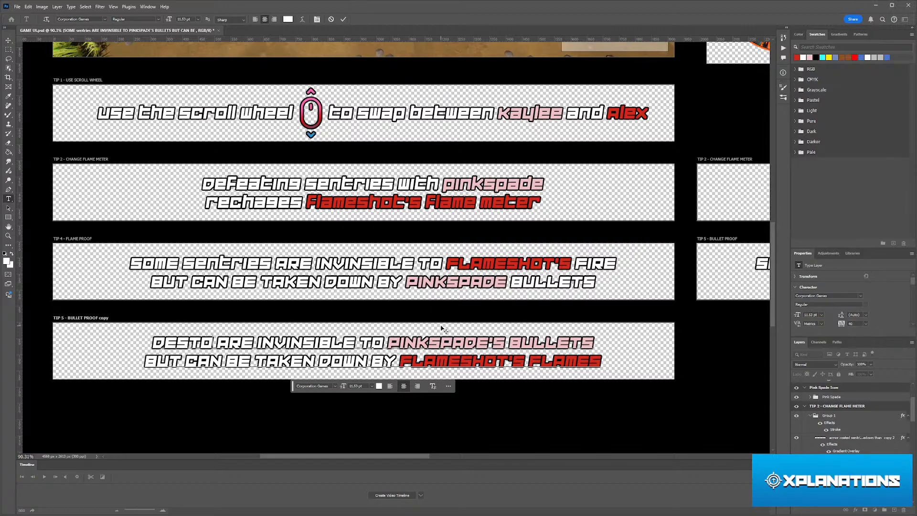
{"action": "type", "text": "YU"}
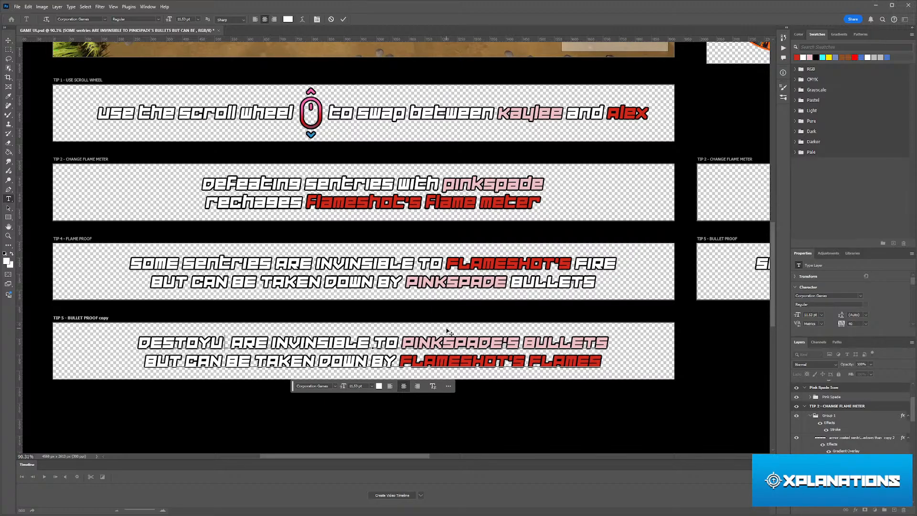
{"action": "key", "text": "BackSpace"}
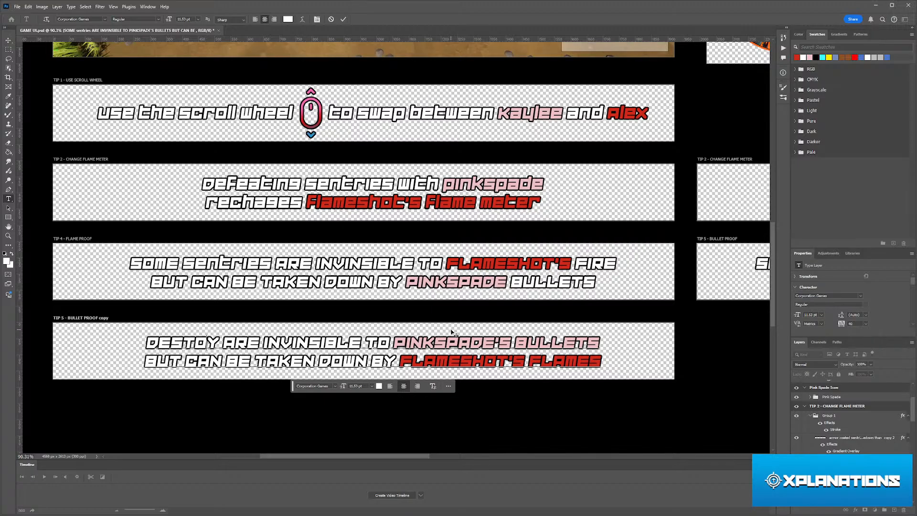
{"action": "key", "text": "BackSpace"}
{"action": "key", "text": "BackSpace"}
{"action": "key", "text": "BackSpace"}
{"action": "type", "text": "R"}
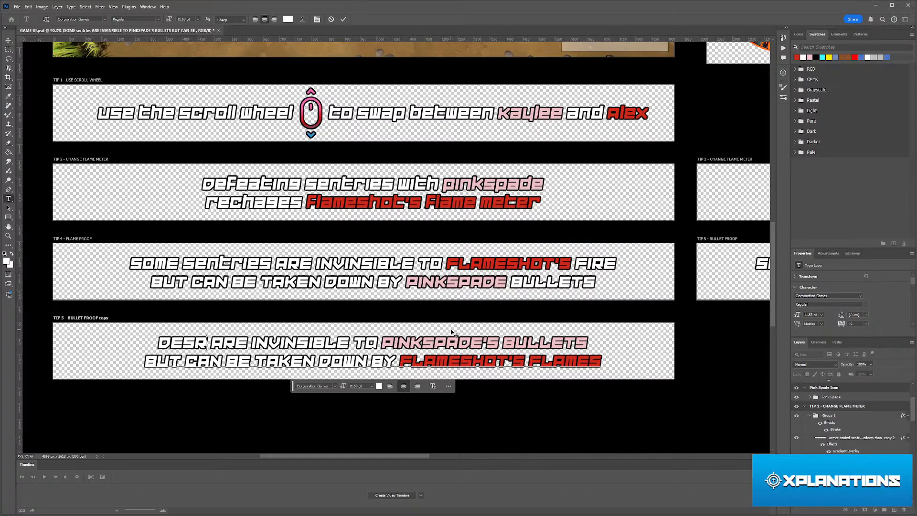
{"action": "key", "text": "BackSpace"}
{"action": "type", "text": "TREO"}
{"action": "key", "text": "BackSpace"}
{"action": "key", "text": "BackSpace"}
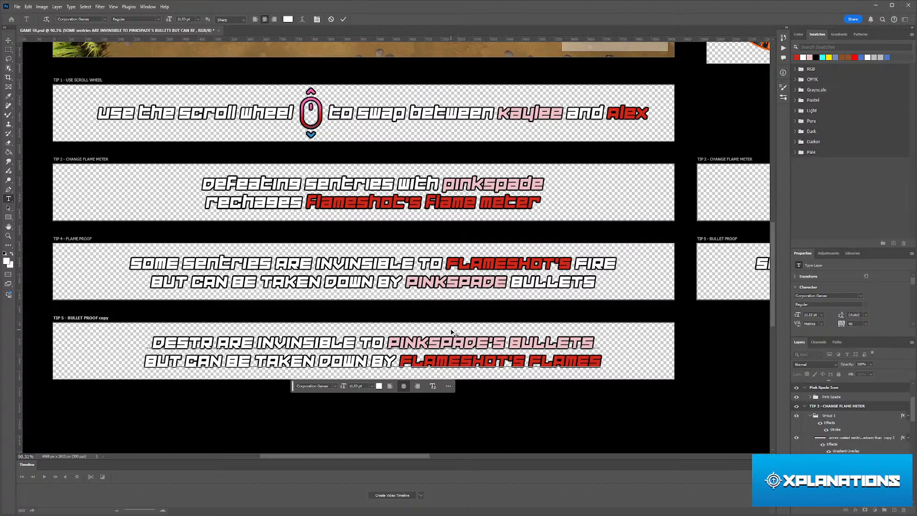
{"action": "type", "text": "OY THE "}
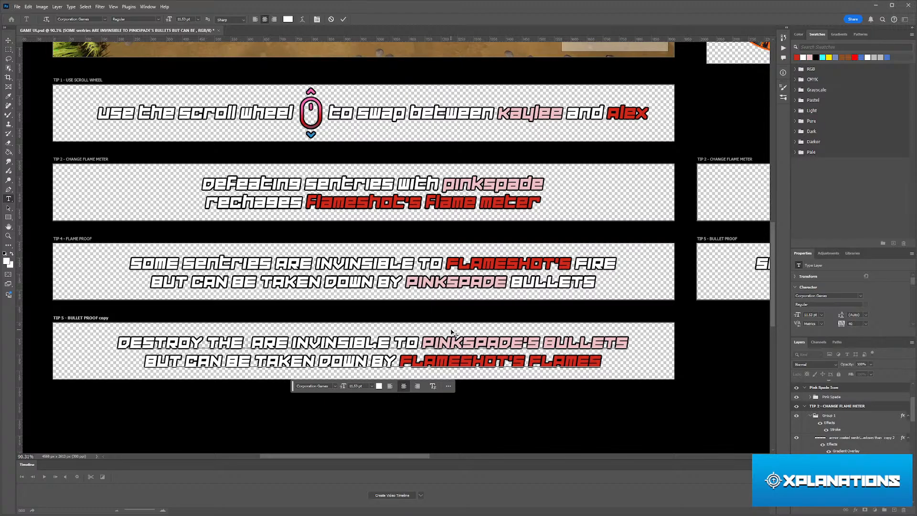
- Add the word GENERATORS after DESTROY THE in the copied tip's first line
{"action": "type", "text": "GERNAL"}
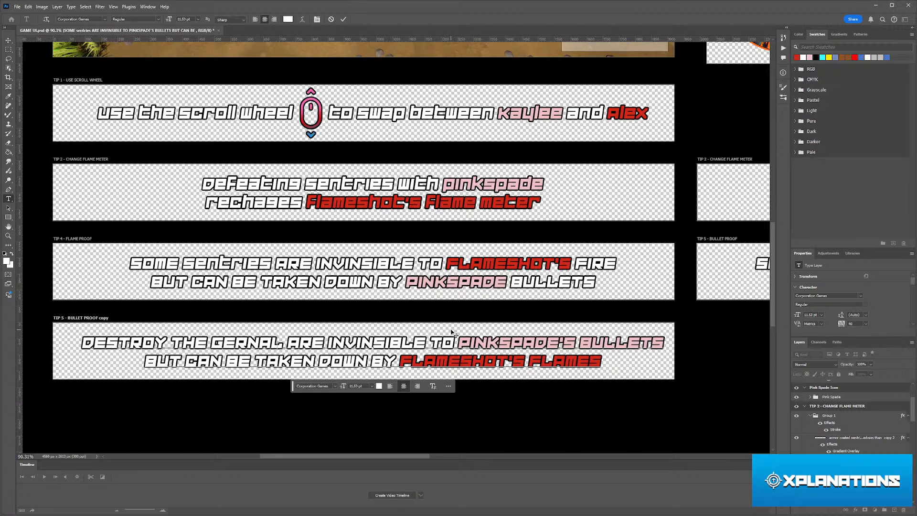
{"action": "key", "text": "BackSpace"}
{"action": "key", "text": "BackSpace"}
{"action": "key", "text": "BackSpace"}
{"action": "key", "text": "BackSpace"}
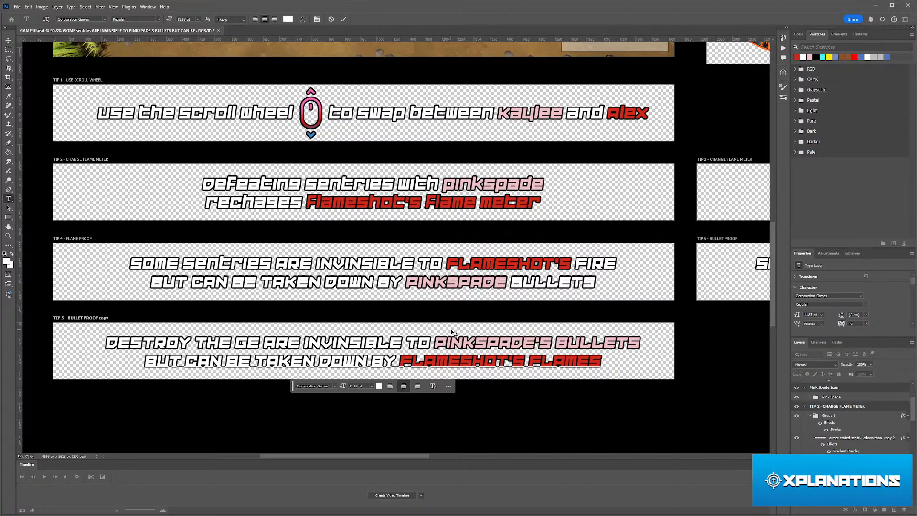
{"action": "type", "text": "E"}
{"action": "key", "text": "BackSpace"}
{"action": "key", "text": "BackSpace"}
{"action": "type", "text": "E"}
{"action": "type", "text": "NERATOR"}
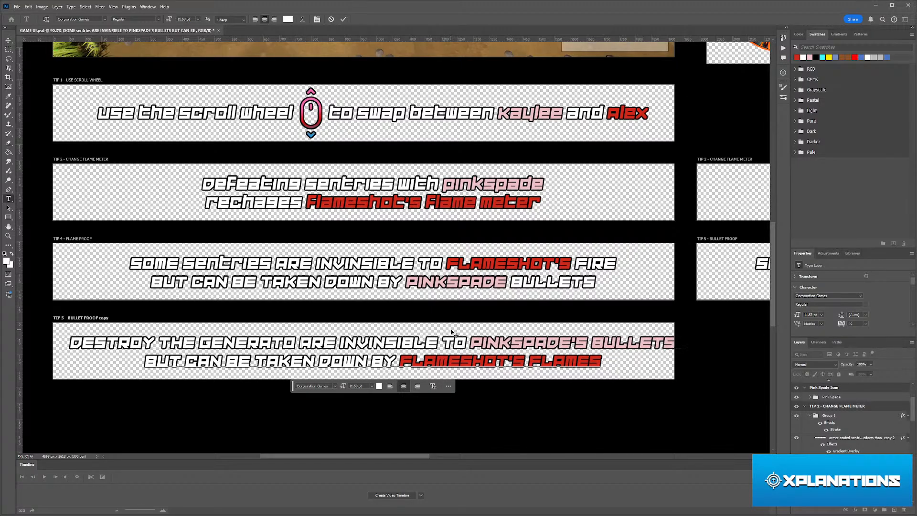
{"action": "type", "text": "S"}
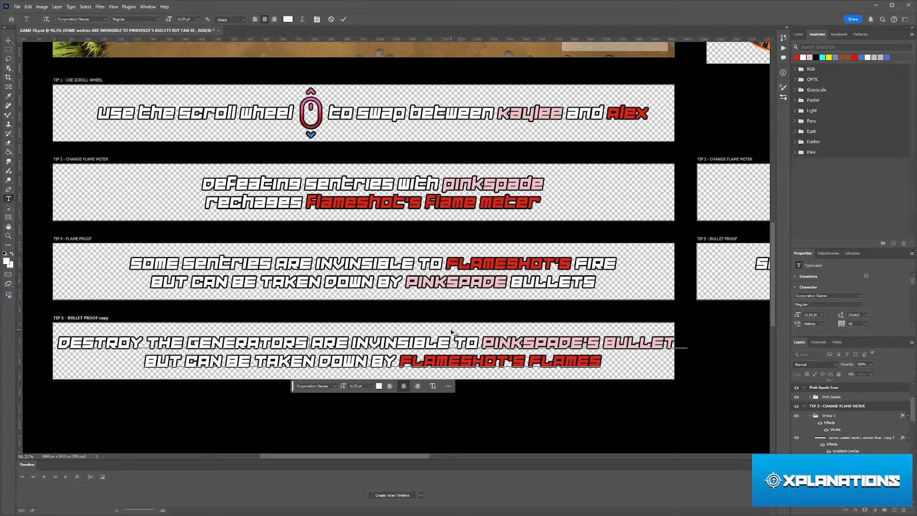
- Continue the copied tip's first line after GENERATORS with TO SHORT CICUT
{"action": "type", "text": " TO"}
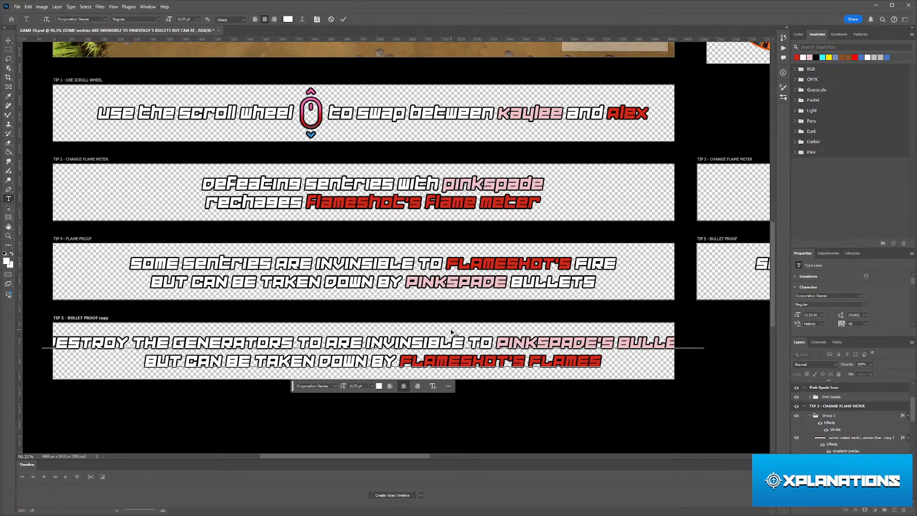
{"action": "type", "text": " SHU"}
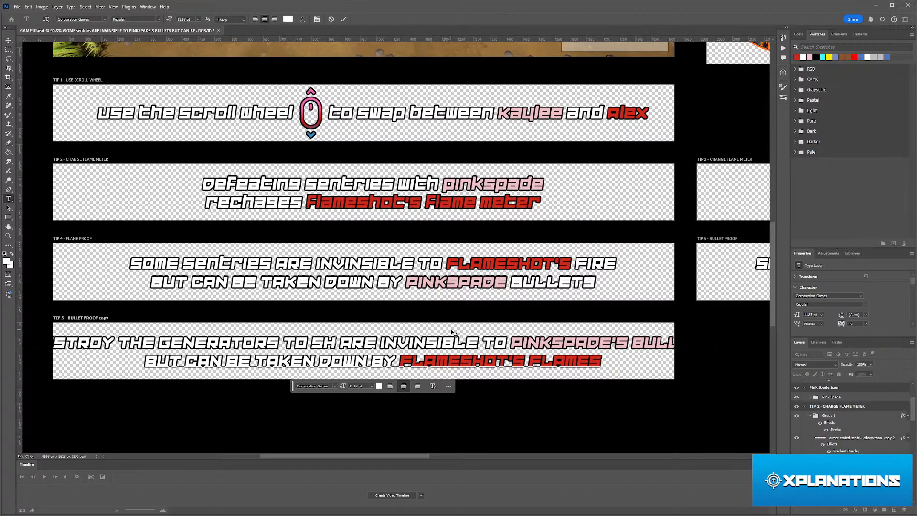
{"action": "type", "text": "RT CIRC"}
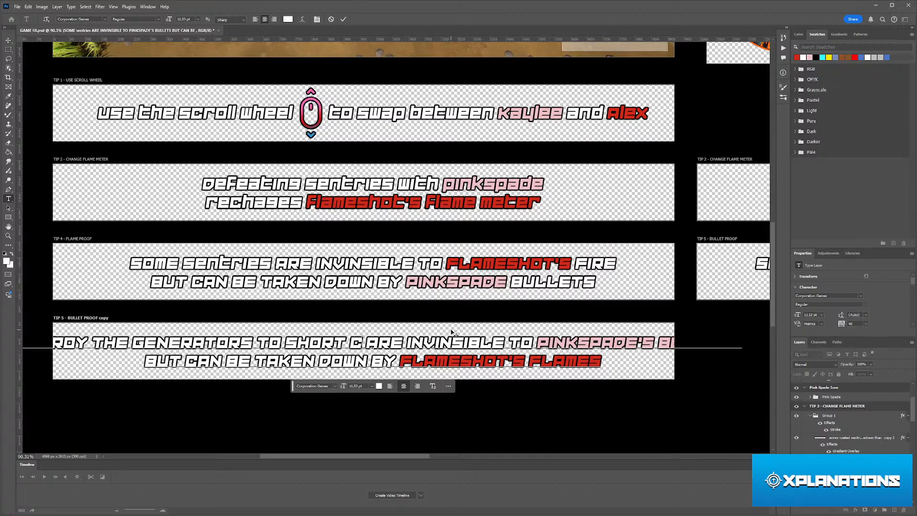
{"action": "type", "text": "CU"}
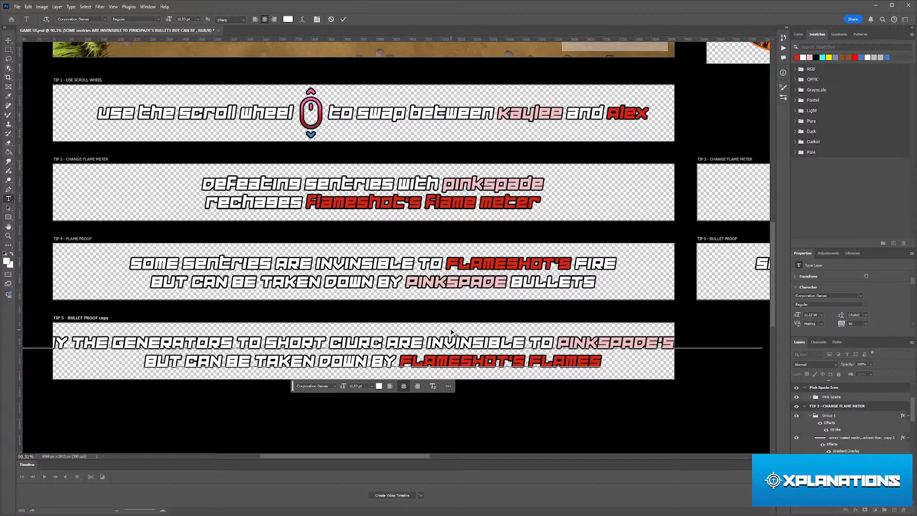
{"action": "key", "text": "BackSpace"}
{"action": "key", "text": "BackSpace"}
{"action": "key", "text": "BackSpace"}
{"action": "key", "text": "BackSpace"}
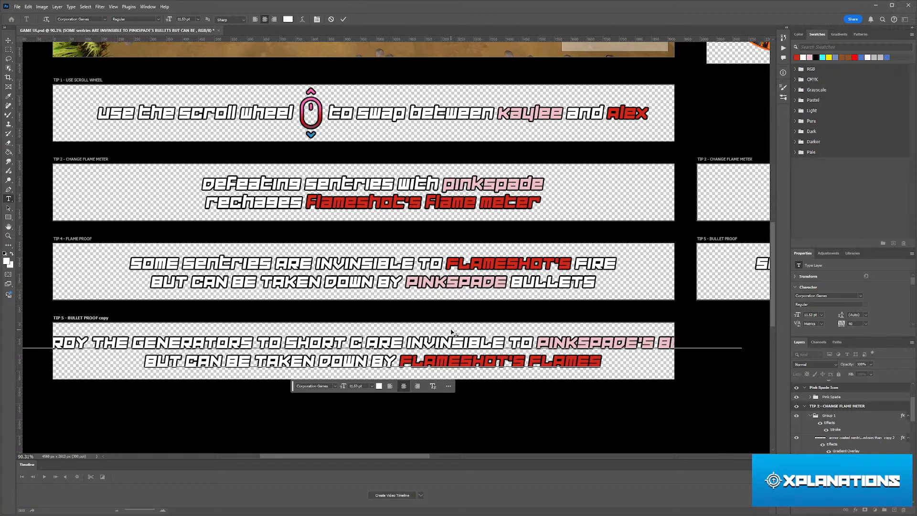
{"action": "type", "text": "IC"}
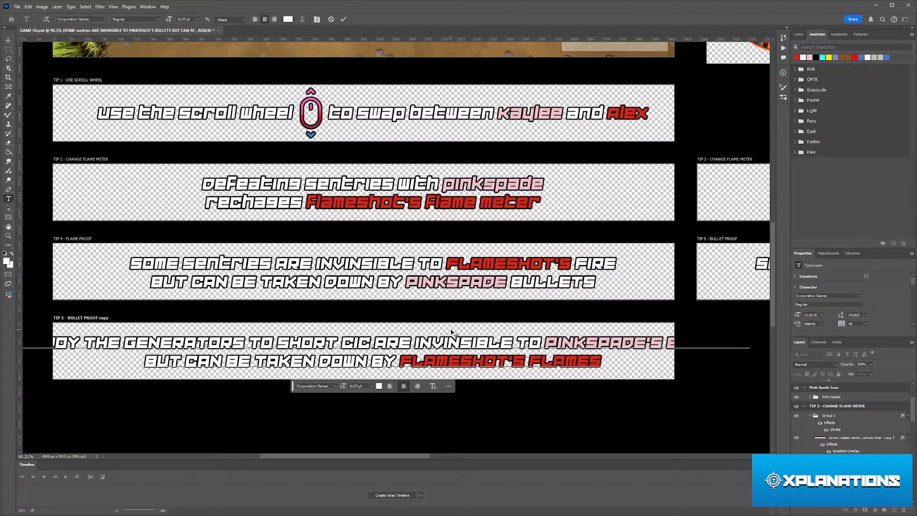
{"action": "type", "text": "="}
{"action": "key", "text": "BackSpace"}
{"action": "key", "text": "BackSpace"}
{"action": "key", "text": "BackSpace"}
{"action": "type", "text": "RUC"}
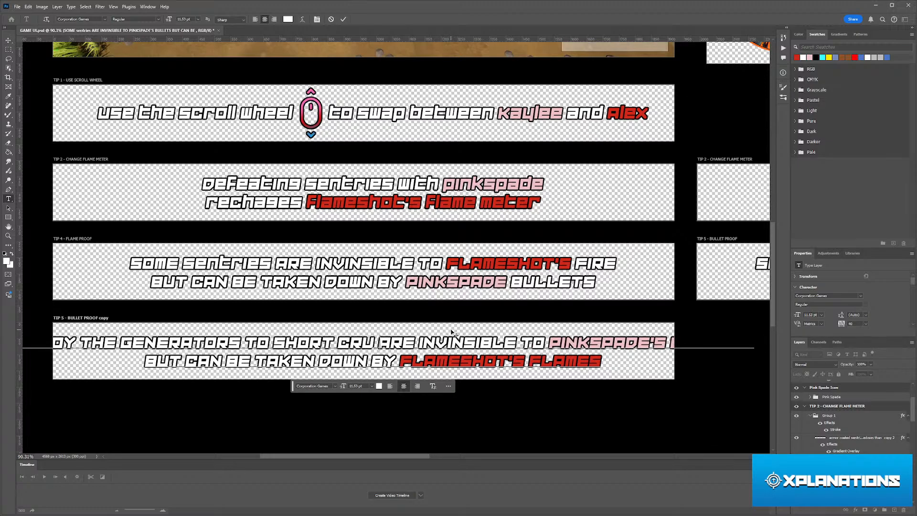
{"action": "key", "text": "BackSpace"}
{"action": "key", "text": "BackSpace"}
{"action": "key", "text": "BackSpace"}
{"action": "type", "text": "ICUT"}
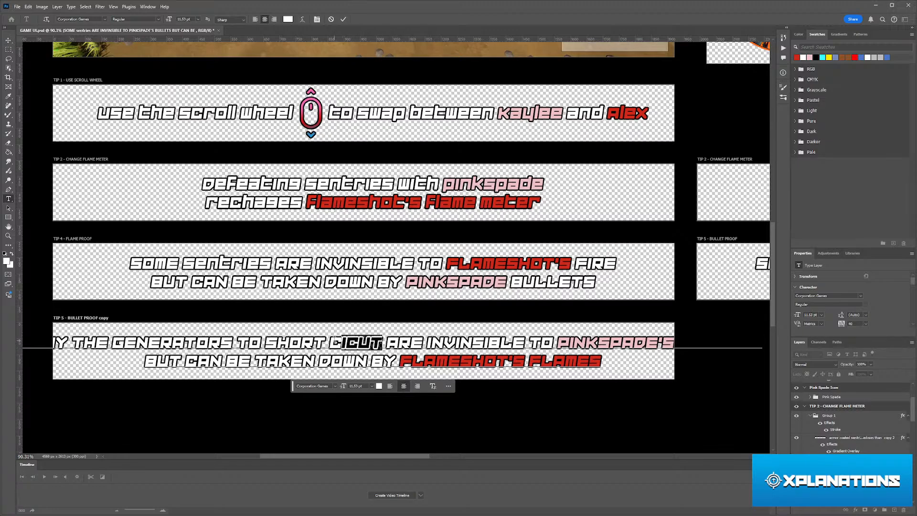
{"action": "left_click", "coordinate": [330, 342]}
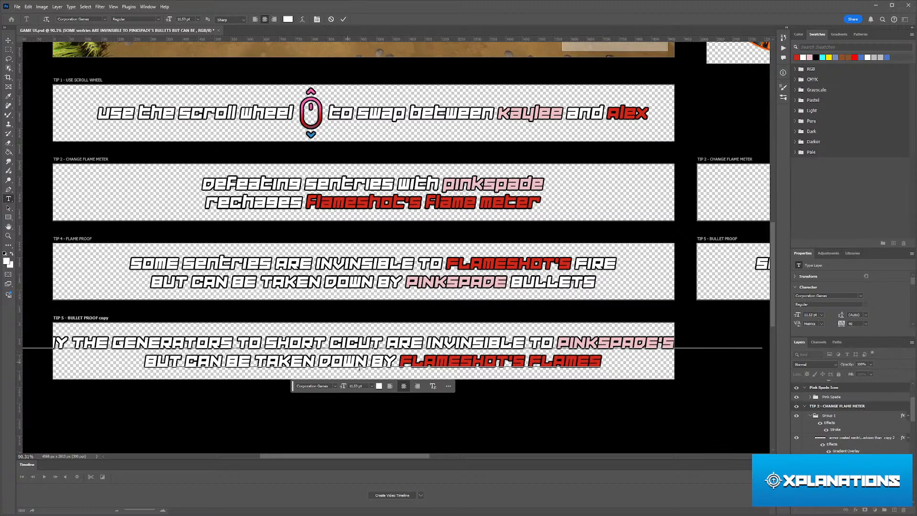
- Switch to Unreal Editor, show the Level_Parables4 level, and bring the two playable characters on the shore into view
{"action": "left_click", "coordinate": [706, 512]}
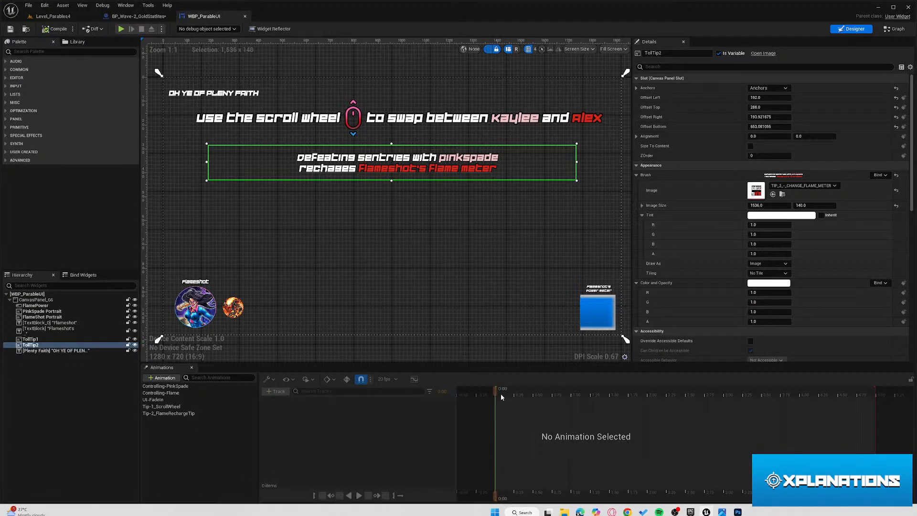
{"action": "left_click", "coordinate": [43, 16]}
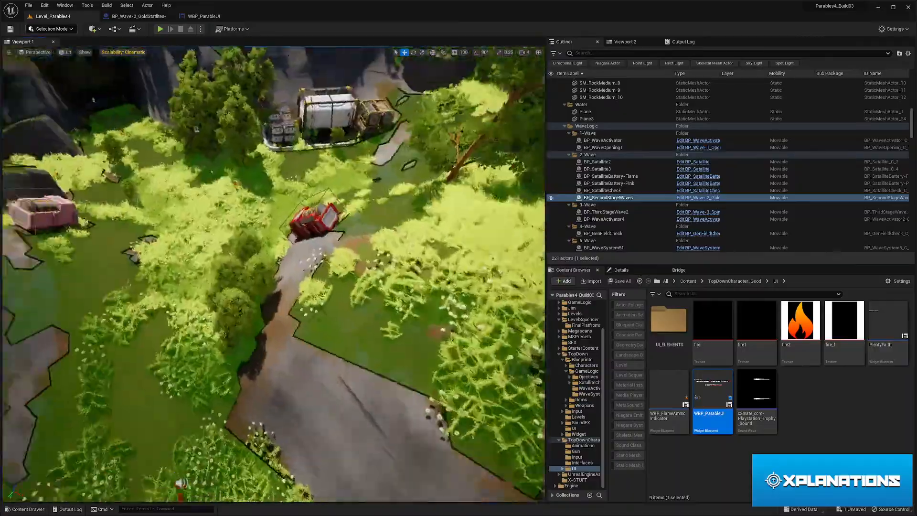
{"action": "key", "text": "w"}
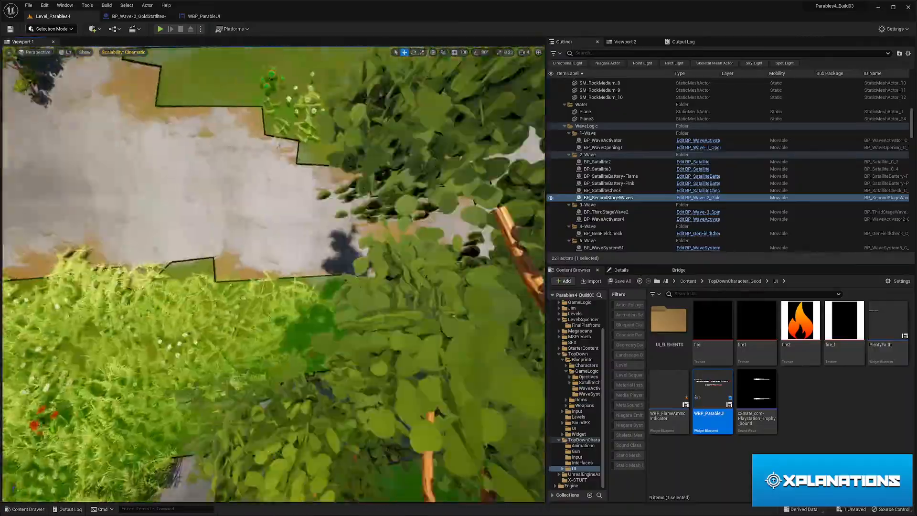
{"action": "key", "text": "w"}
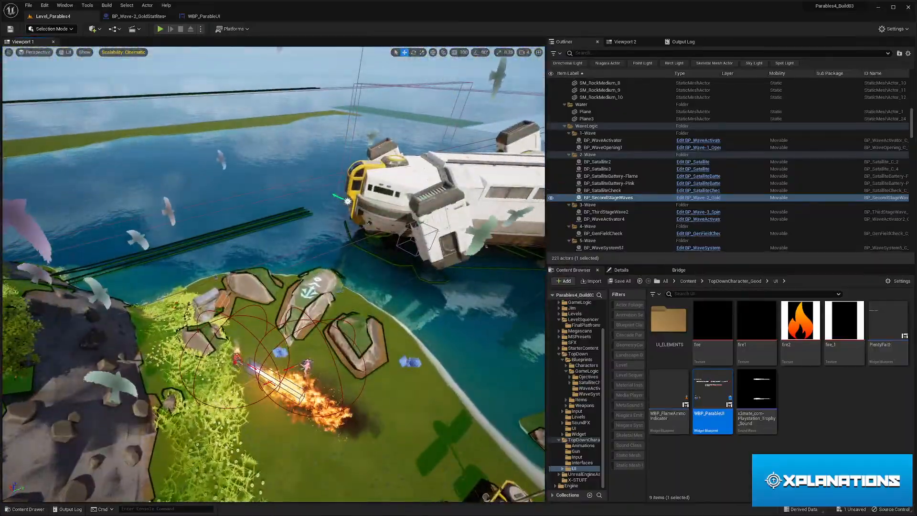
- Move BP_TopDownCharacterGood_Flame and BP_TopDownCharacterGood_Pink together from the shore clearing to the inland forest path
{"action": "left_click", "coordinate": [237, 359]}
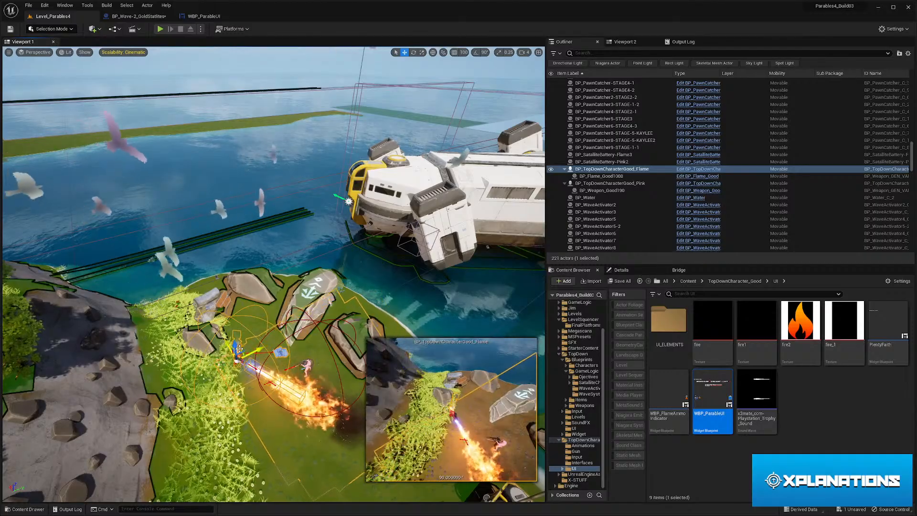
{"action": "key", "text": "w"}
{"action": "key", "text": "w"}
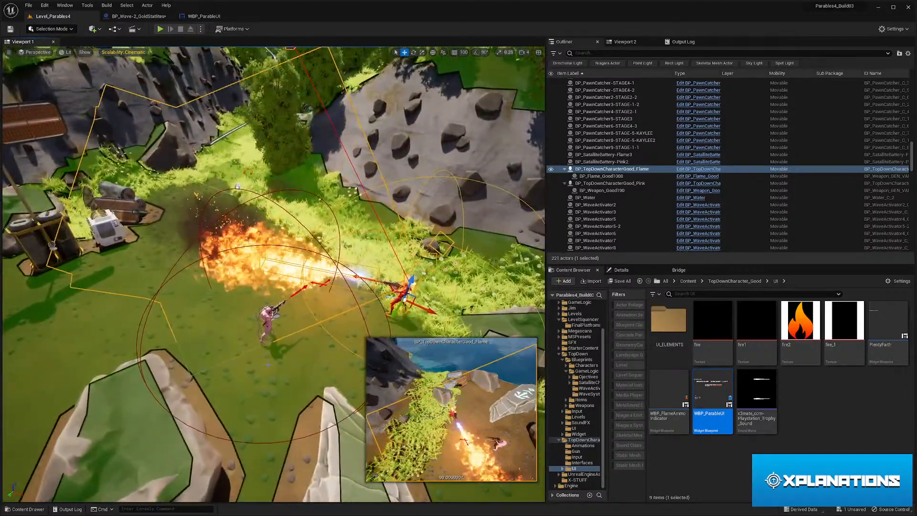
{"action": "left_click", "coordinate": [270, 327], "text": "ctrl"}
{"action": "key", "text": "s"}
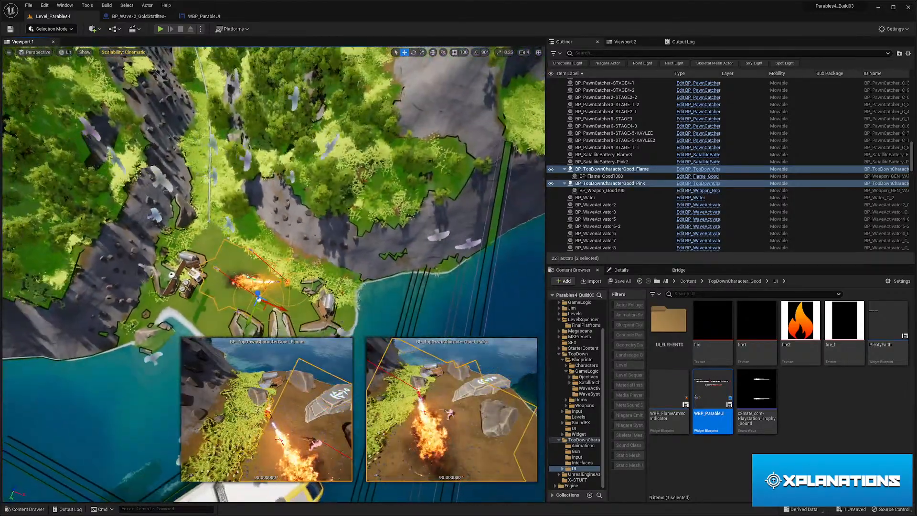
{"action": "mouse_move", "coordinate": [262, 310]}
{"action": "left_mouse_down"}
{"action": "mouse_move", "coordinate": [263, 258]}
{"action": "mouse_move", "coordinate": [296, 144]}
{"action": "mouse_move", "coordinate": [344, 72]}
{"action": "mouse_move", "coordinate": [250, 291]}
{"action": "mouse_move", "coordinate": [225, 258]}
{"action": "mouse_move", "coordinate": [181, 158]}
{"action": "mouse_move", "coordinate": [281, 284]}
{"action": "mouse_move", "coordinate": [306, 191]}
{"action": "mouse_move", "coordinate": [358, 62]}
{"action": "mouse_move", "coordinate": [282, 313]}
{"action": "mouse_move", "coordinate": [254, 305]}
{"action": "left_mouse_up"}
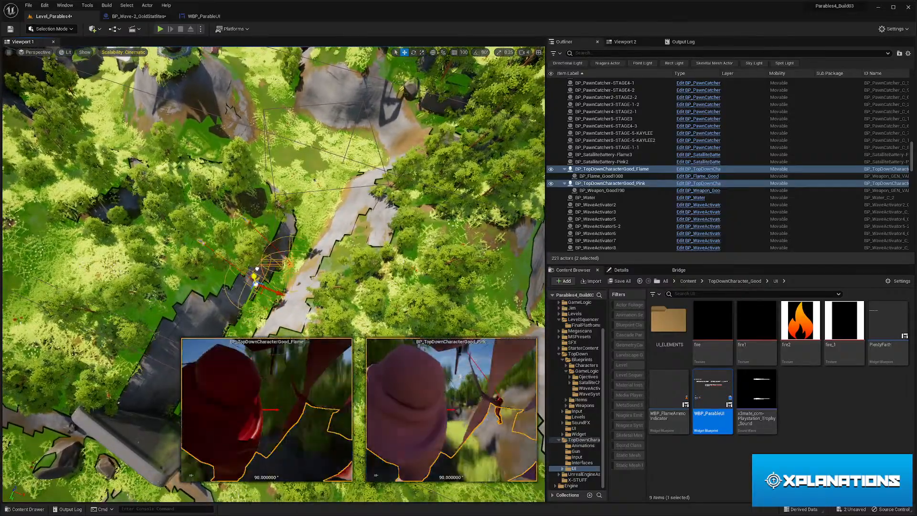
- Shift both selected characters farther along the forest path and start a full-screen play test of the level
{"action": "left_click_drag", "start_coordinate": [257, 268], "coordinate": [256, 251]}
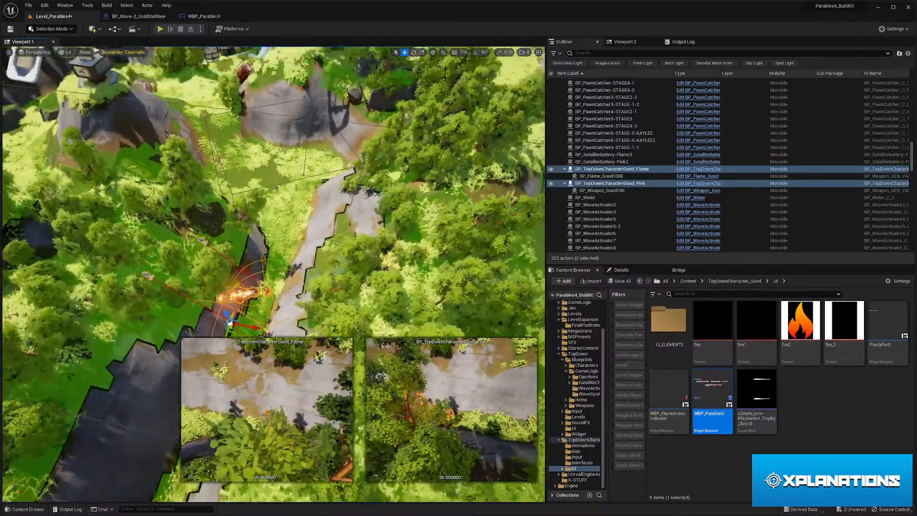
{"action": "key", "text": "w"}
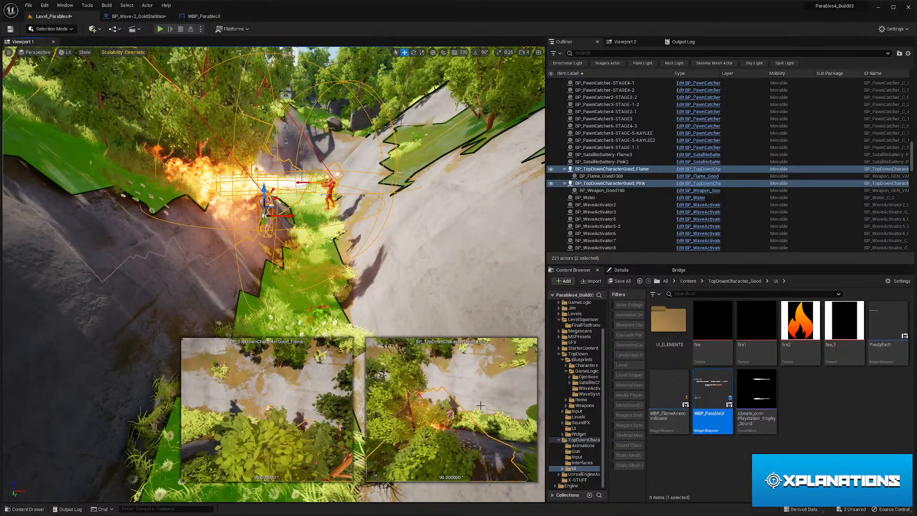
{"action": "key", "text": "alt+p"}
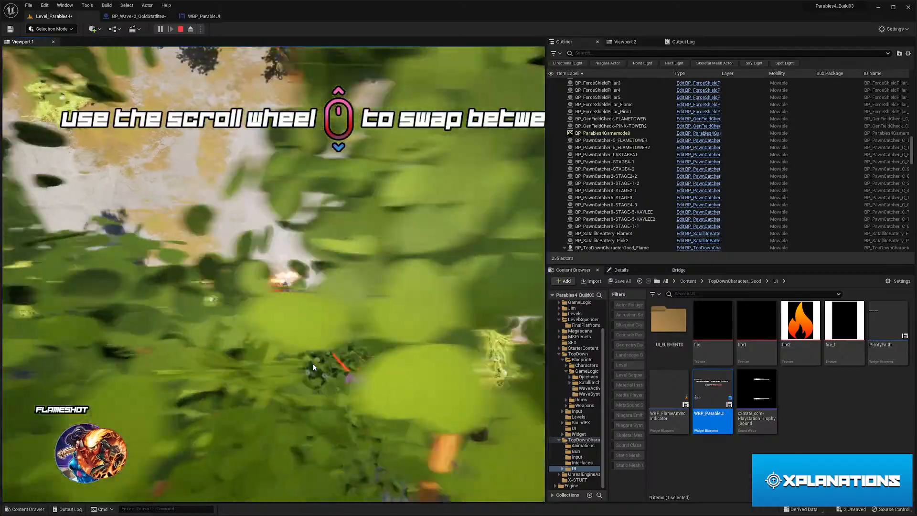
{"action": "key", "text": "F11"}
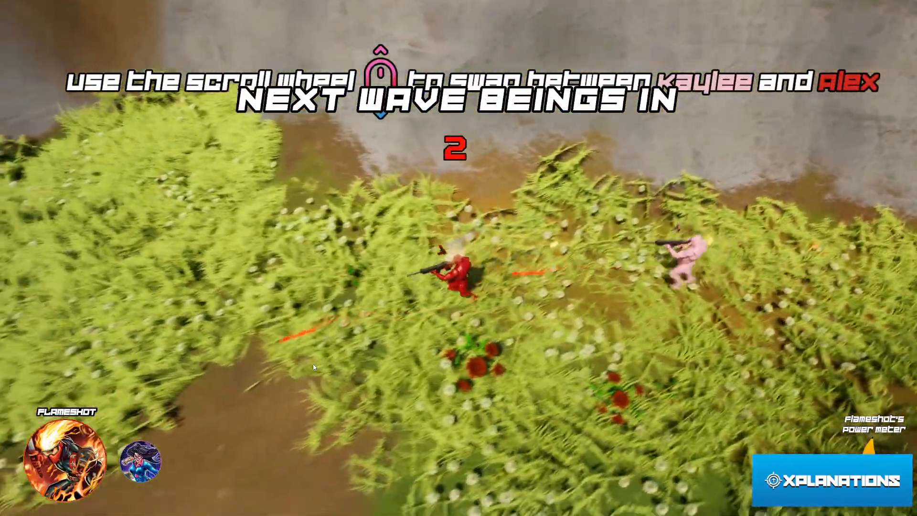
- Play as Flameshot and fight off Robotron reinforcements wave 1 in the grassy clearing
{"action": "key", "text": "a"}
{"action": "key", "text": "s"}
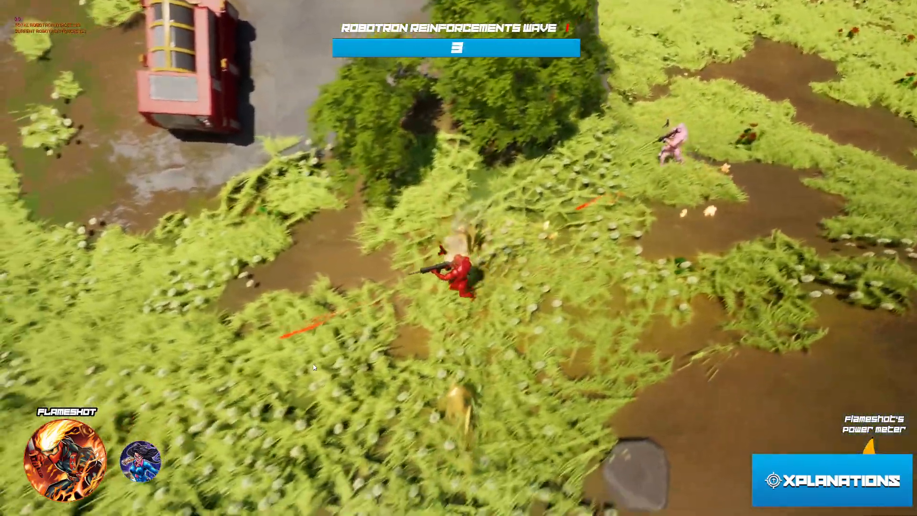
{"action": "mouse_move", "coordinate": [314, 367]}
{"action": "left_mouse_down"}
{"action": "mouse_move", "coordinate": [616, 310]}
{"action": "mouse_move", "coordinate": [578, 397]}
{"action": "mouse_move", "coordinate": [517, 414]}
{"action": "mouse_move", "coordinate": [425, 382]}
{"action": "mouse_move", "coordinate": [417, 366]}
{"action": "mouse_move", "coordinate": [677, 325]}
{"action": "mouse_move", "coordinate": [425, 358]}
{"action": "mouse_move", "coordinate": [434, 359]}
{"action": "left_mouse_up"}
{"action": "key", "text": "w"}
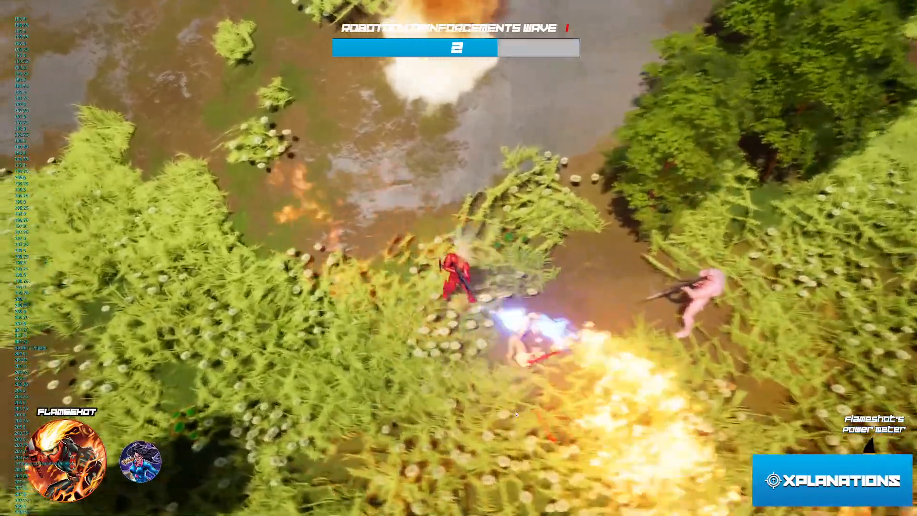
{"action": "key", "text": "s"}
{"action": "key", "text": "d"}
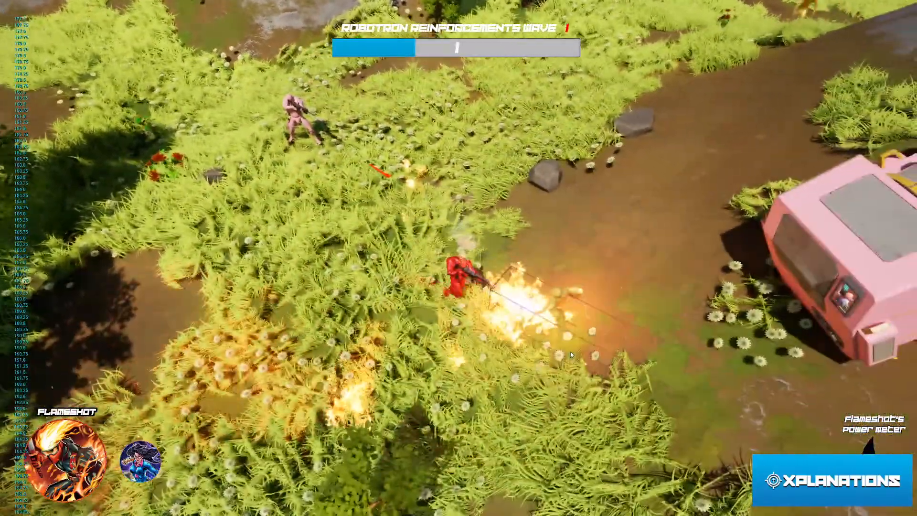
{"action": "left_click_drag", "start_coordinate": [570, 351], "coordinate": [549, 367]}
{"action": "key", "text": "w"}
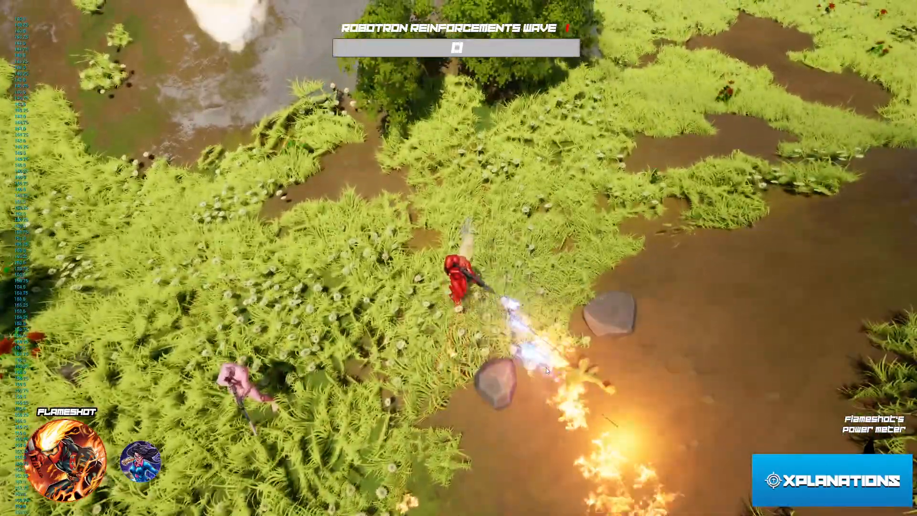
{"action": "mouse_move", "coordinate": [546, 368]}
{"action": "left_mouse_down"}
{"action": "mouse_move", "coordinate": [555, 436]}
{"action": "mouse_move", "coordinate": [492, 454]}
{"action": "mouse_move", "coordinate": [566, 458]}
{"action": "mouse_move", "coordinate": [553, 395]}
{"action": "mouse_move", "coordinate": [427, 424]}
{"action": "mouse_move", "coordinate": [459, 416]}
{"action": "mouse_move", "coordinate": [465, 348]}
{"action": "mouse_move", "coordinate": [438, 430]}
{"action": "mouse_move", "coordinate": [517, 408]}
{"action": "mouse_move", "coordinate": [477, 421]}
{"action": "mouse_move", "coordinate": [305, 387]}
{"action": "left_mouse_up"}
- Swap to Pink Spade and defeat Robotron reinforcements wave 2 around the trees and clearing
{"action": "key", "text": "Tab"}
{"action": "key", "text": "d"}
{"action": "key", "text": "s"}
{"action": "key", "text": "a"}
{"action": "key", "text": "s"}
{"action": "key", "text": "w"}
{"action": "key", "text": "a"}
{"action": "key", "text": "w"}
{"action": "key", "text": "d"}
{"action": "key", "text": "a"}
{"action": "key", "text": "d"}
{"action": "key", "text": "a"}
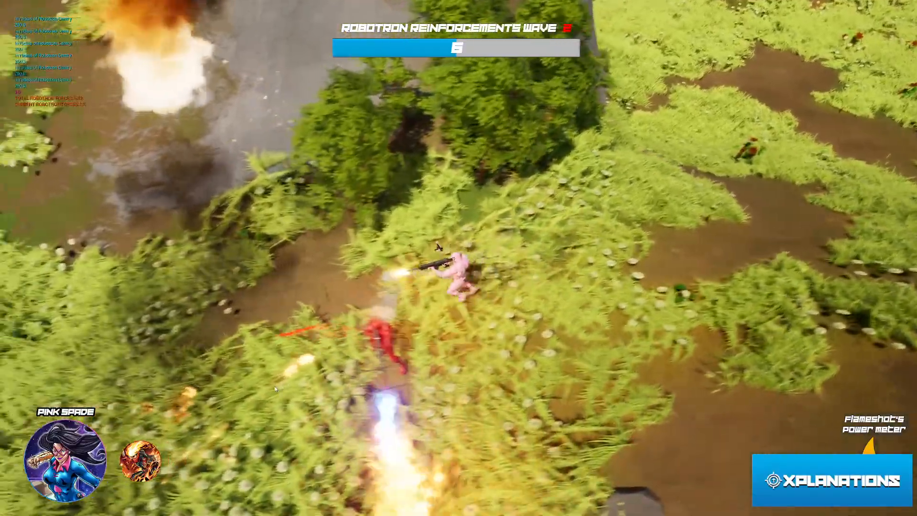
{"action": "key", "text": "s"}
{"action": "key", "text": "a"}
{"action": "key", "text": "w"}
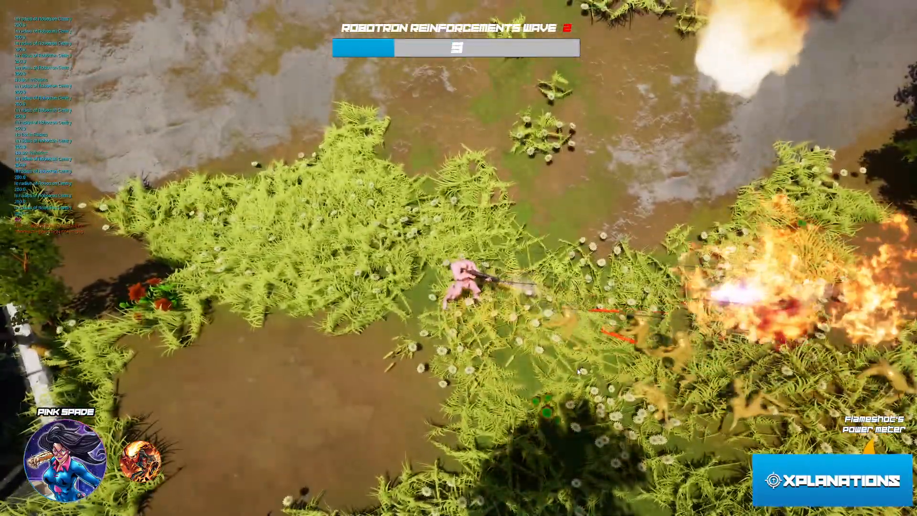
{"action": "key", "text": "d"}
{"action": "key", "text": "s"}
{"action": "key", "text": "w"}
{"action": "key", "text": "d"}
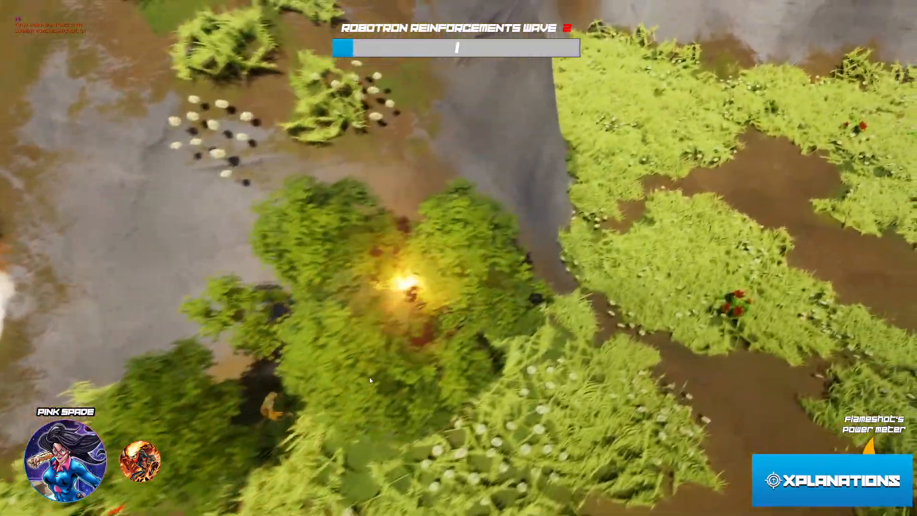
{"action": "key", "text": "s"}
{"action": "key", "text": "d"}
{"action": "key", "text": "s"}
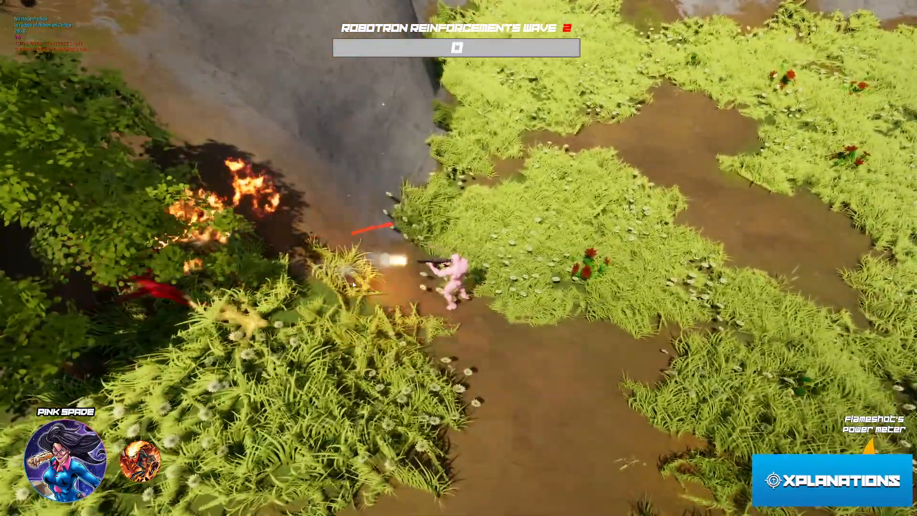
{"action": "key", "text": "s"}
{"action": "key", "text": "a"}
{"action": "key", "text": "a"}
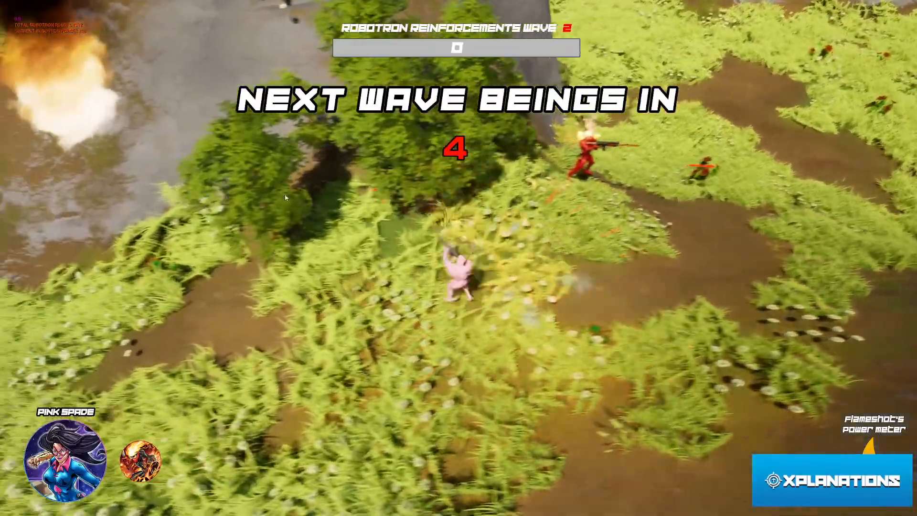
- Keep playing as Pink Spade and clear Robotron reinforcements wave 3 while moving between the trees and the muddy ground
{"action": "key", "text": "s"}
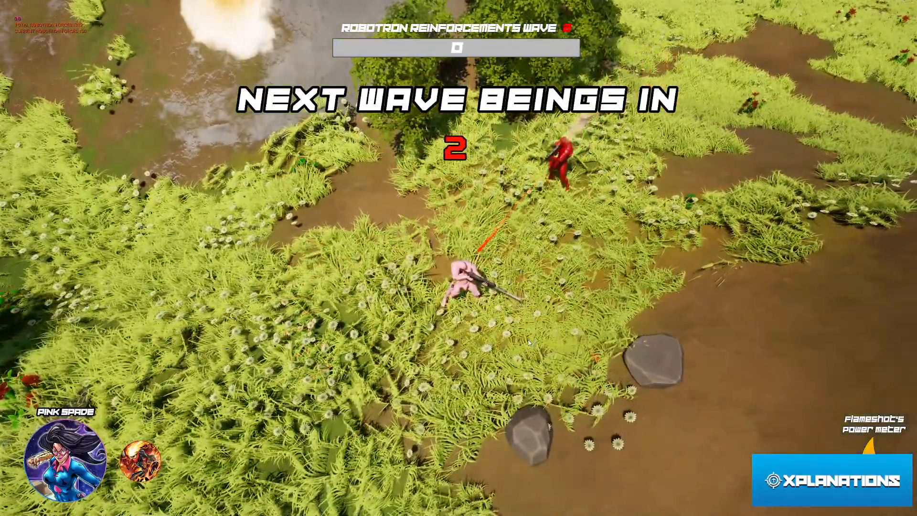
{"action": "key", "text": "d"}
{"action": "key", "text": "a"}
{"action": "key", "text": "a"}
{"action": "key", "text": "w"}
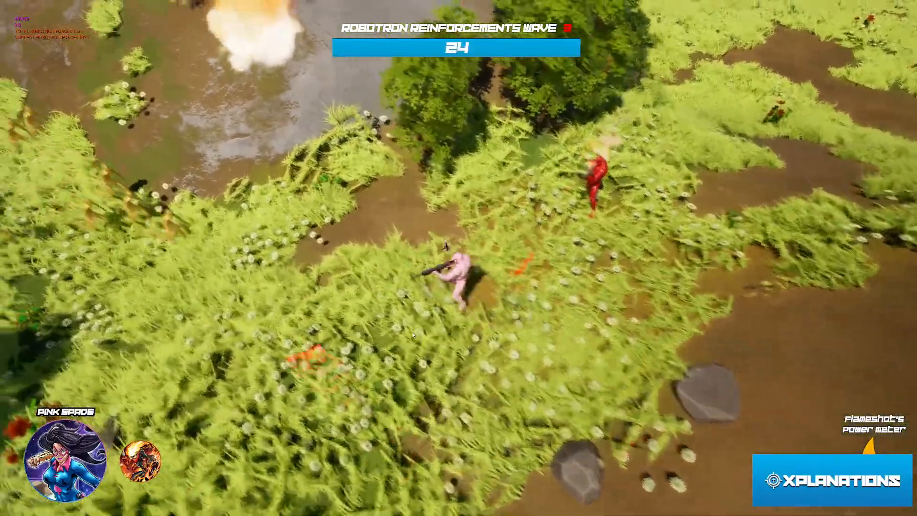
{"action": "key", "text": "d"}
{"action": "key", "text": "d"}
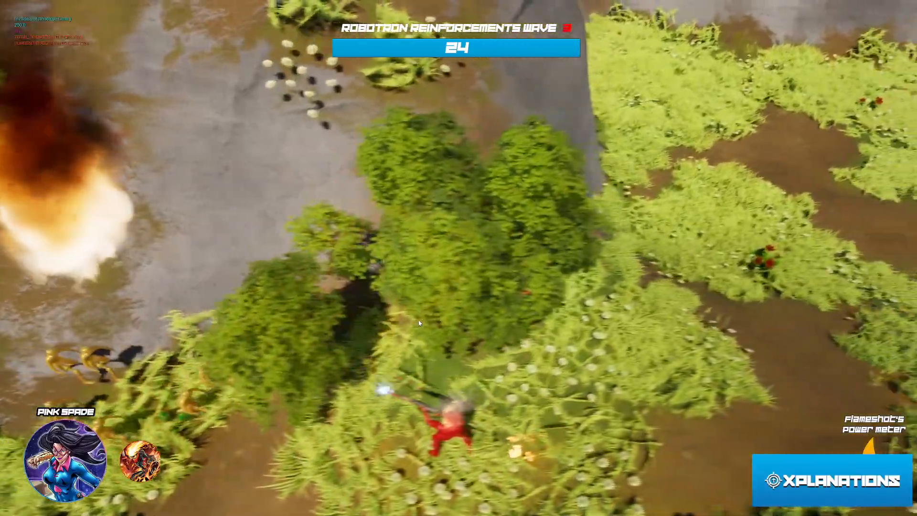
{"action": "left_click", "coordinate": [419, 323]}
{"action": "key", "text": "w"}
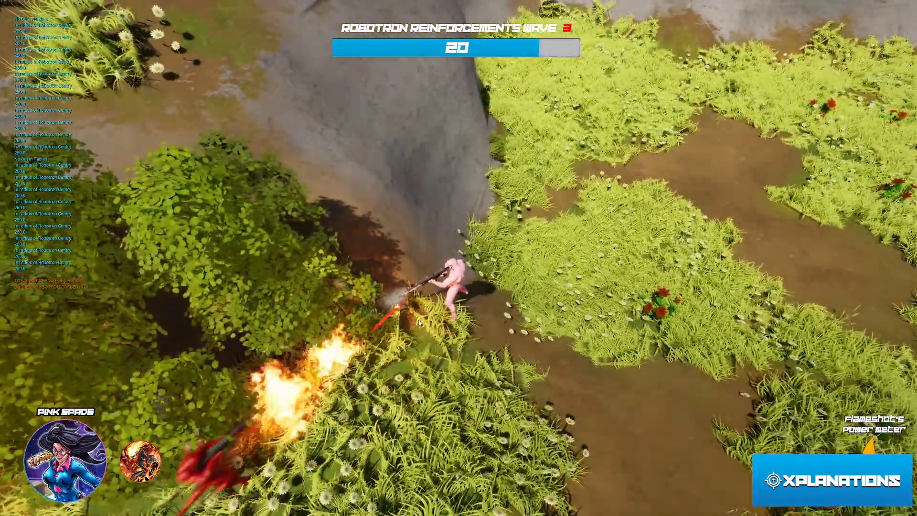
{"action": "key", "text": "d"}
{"action": "key", "text": "s"}
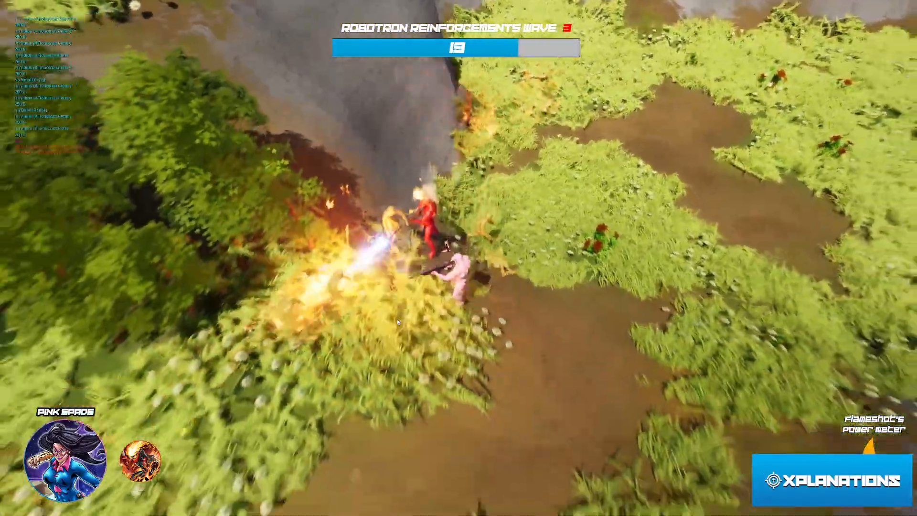
{"action": "left_click", "coordinate": [493, 361]}
{"action": "key", "text": "a"}
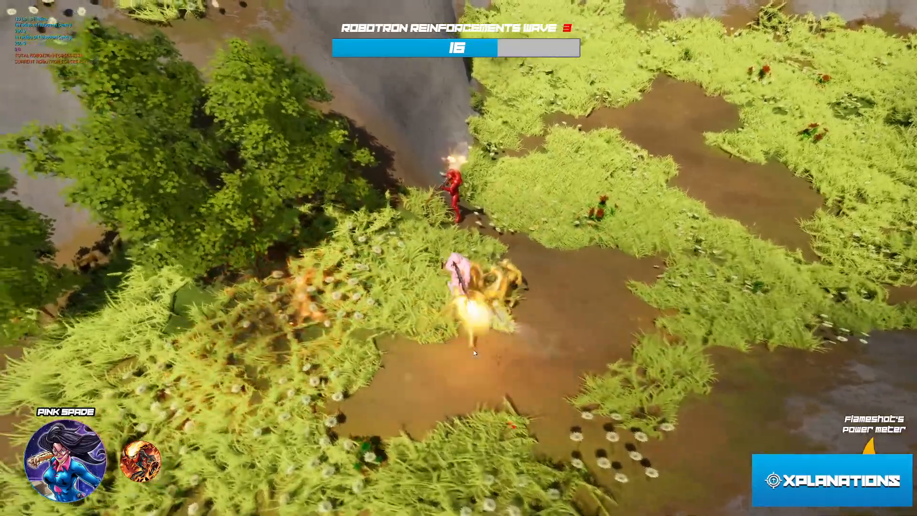
{"action": "key", "text": "w"}
{"action": "key", "text": "d"}
{"action": "key", "text": "d"}
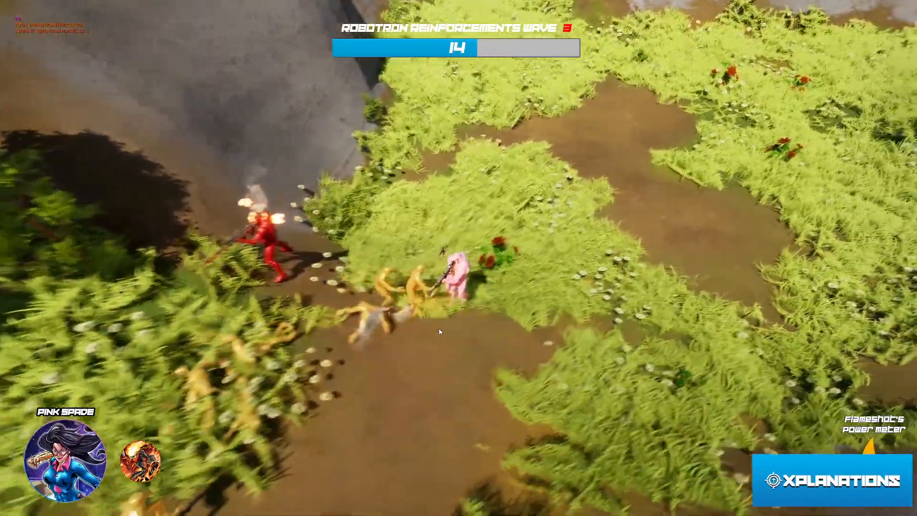
{"action": "key", "text": "w"}
{"action": "key", "text": "d"}
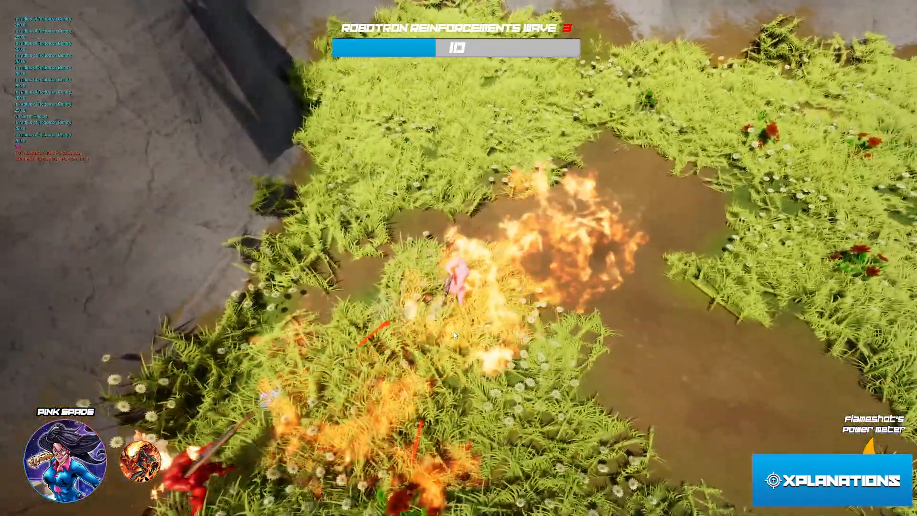
{"action": "key", "text": "s"}
{"action": "key", "text": "a"}
{"action": "left_click", "coordinate": [425, 313]}
{"action": "key", "text": "w"}
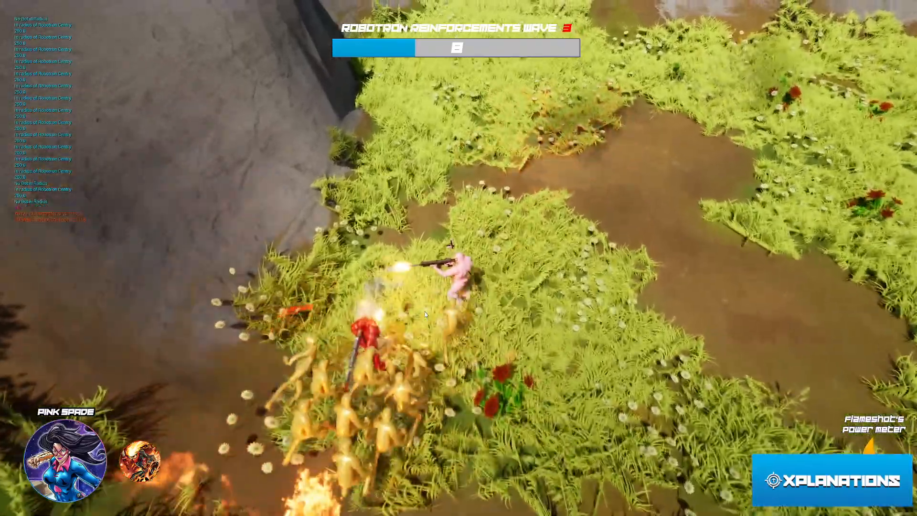
{"action": "key", "text": "d"}
{"action": "left_click", "coordinate": [268, 265]}
{"action": "key", "text": "w"}
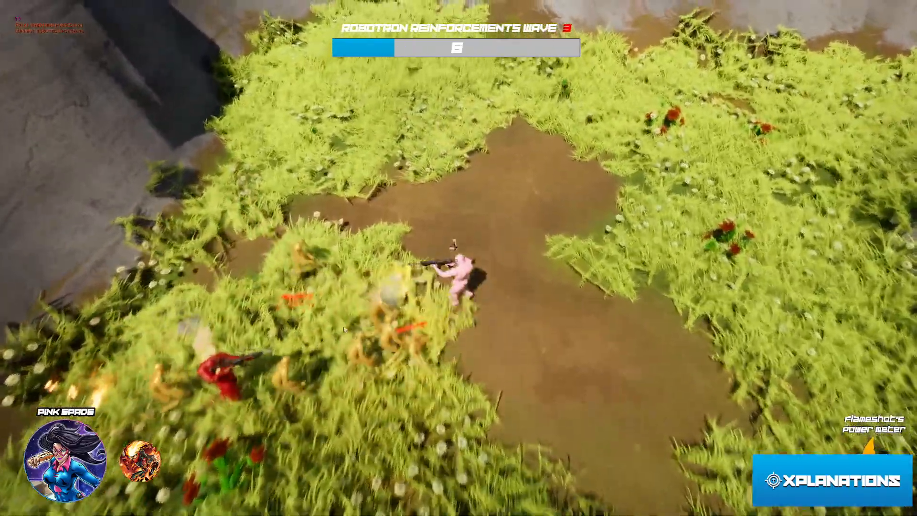
{"action": "left_click", "coordinate": [436, 359]}
{"action": "key", "text": "a"}
{"action": "key", "text": "w"}
{"action": "left_click", "coordinate": [444, 392]}
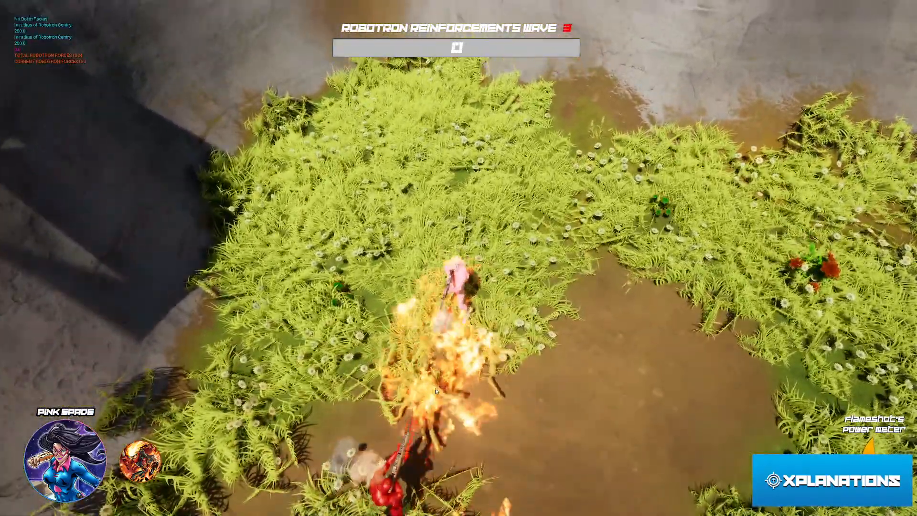
{"action": "key", "text": "s"}
{"action": "left_click", "coordinate": [425, 374]}
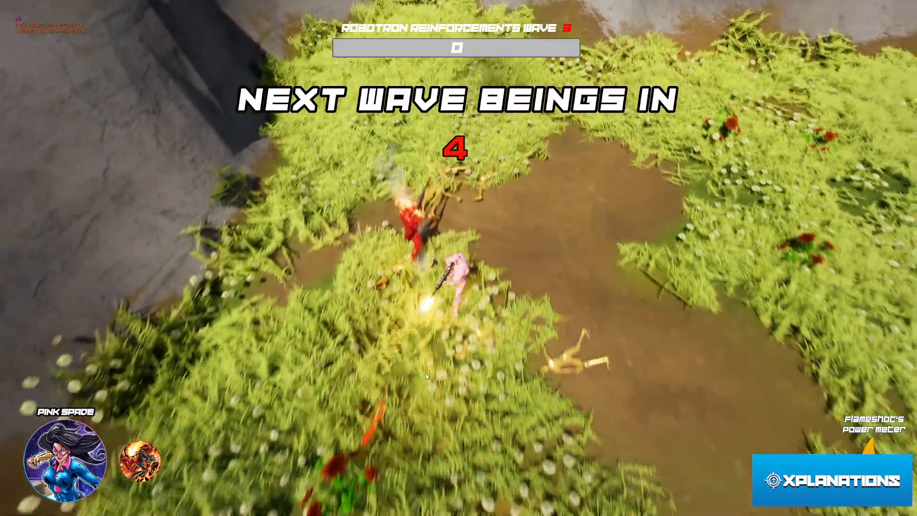
- Return to the grassy clearing as Pink Spade and shoot down Robotron reinforcements wave 4
{"action": "key", "text": "a"}
{"action": "key", "text": "s"}
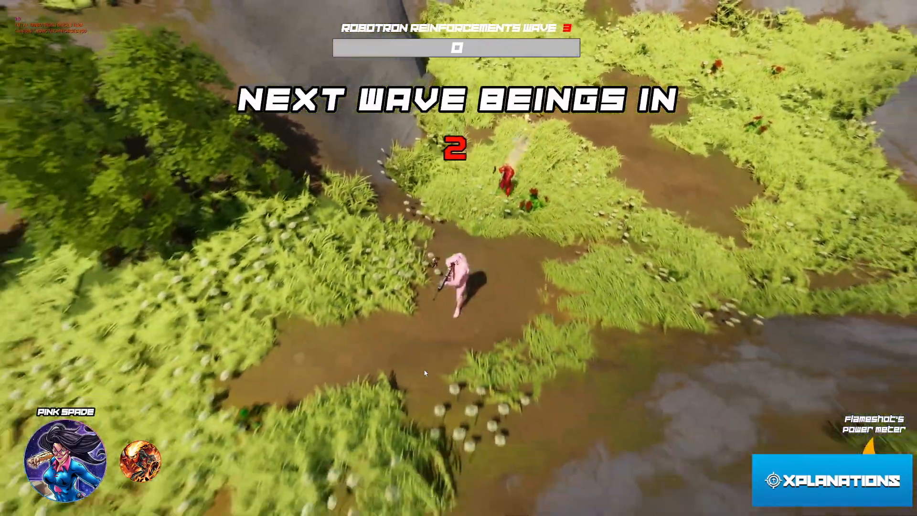
{"action": "left_click", "coordinate": [420, 370]}
{"action": "key", "text": "a"}
{"action": "key", "text": "s"}
{"action": "left_click", "coordinate": [416, 369]}
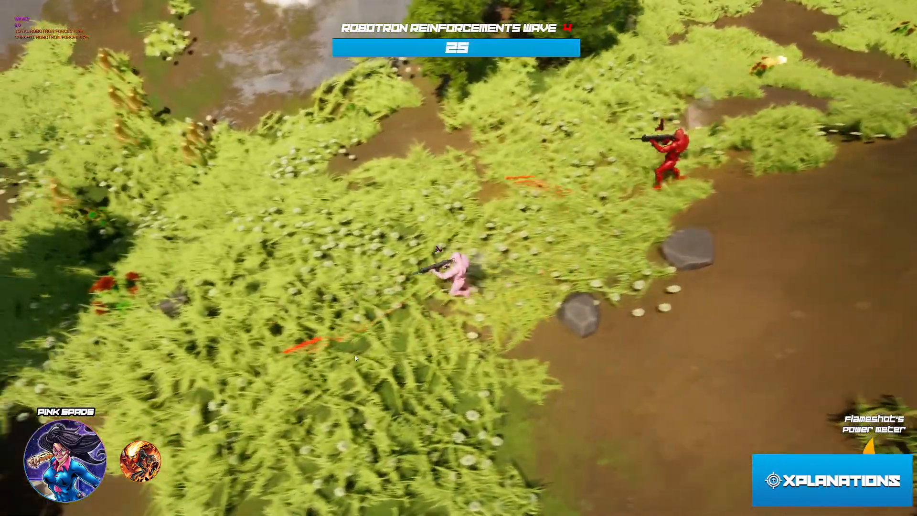
{"action": "key", "text": "a"}
{"action": "key", "text": "w"}
{"action": "left_click", "coordinate": [359, 362]}
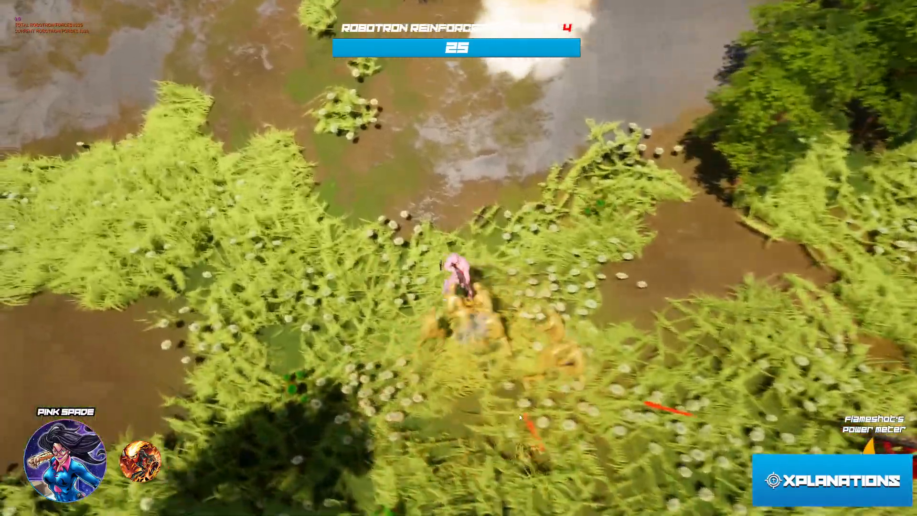
{"action": "key", "text": "a"}
{"action": "left_click", "coordinate": [521, 418]}
{"action": "key", "text": "w"}
{"action": "left_click", "coordinate": [333, 364]}
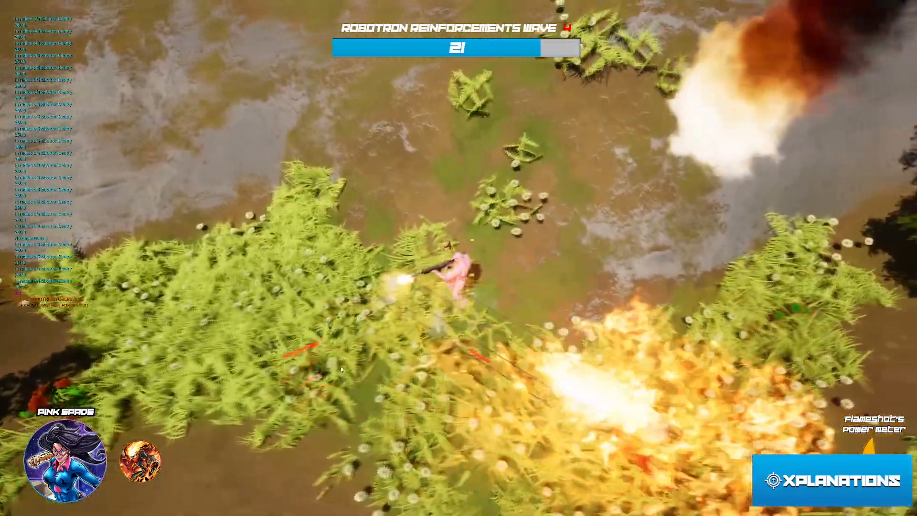
{"action": "key", "text": "d"}
{"action": "key", "text": "s"}
{"action": "key", "text": "d"}
{"action": "key", "text": "w"}
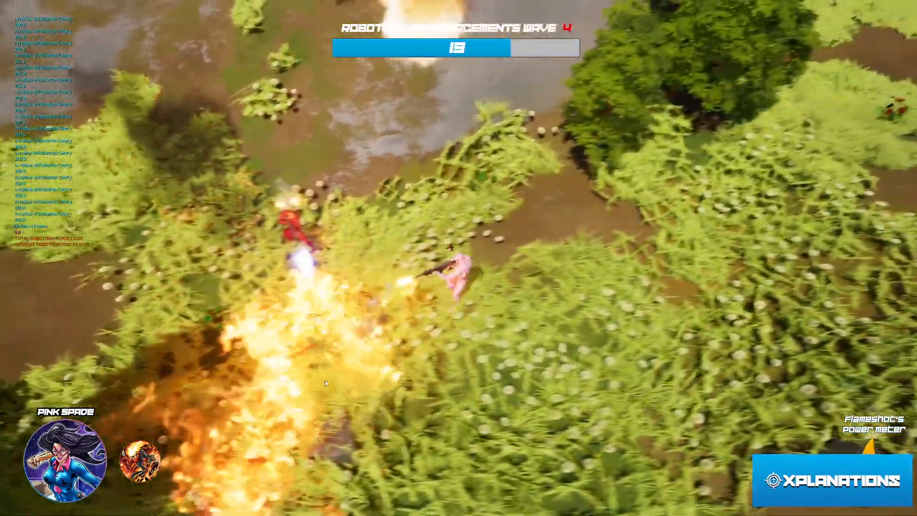
{"action": "left_click", "coordinate": [352, 399]}
{"action": "key", "text": "d"}
{"action": "key", "text": "w"}
{"action": "left_click", "coordinate": [340, 390]}
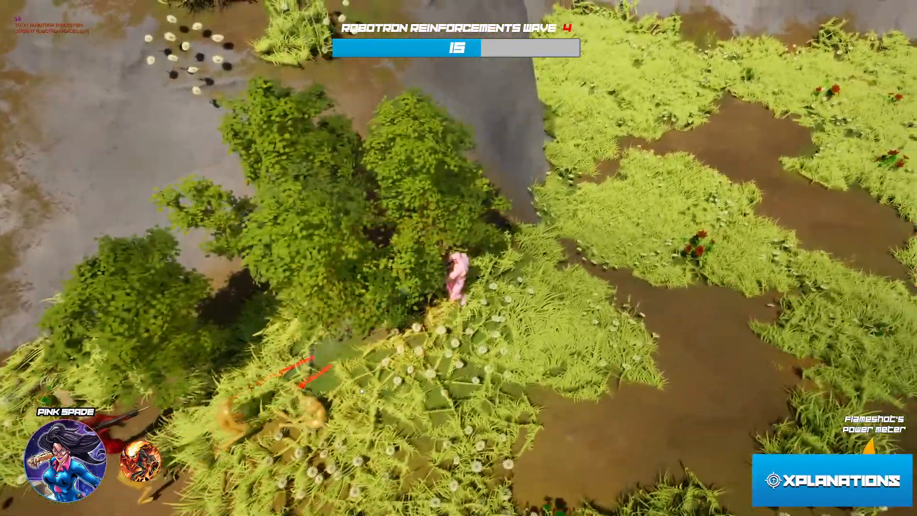
{"action": "left_click", "coordinate": [355, 391]}
{"action": "key", "text": "d"}
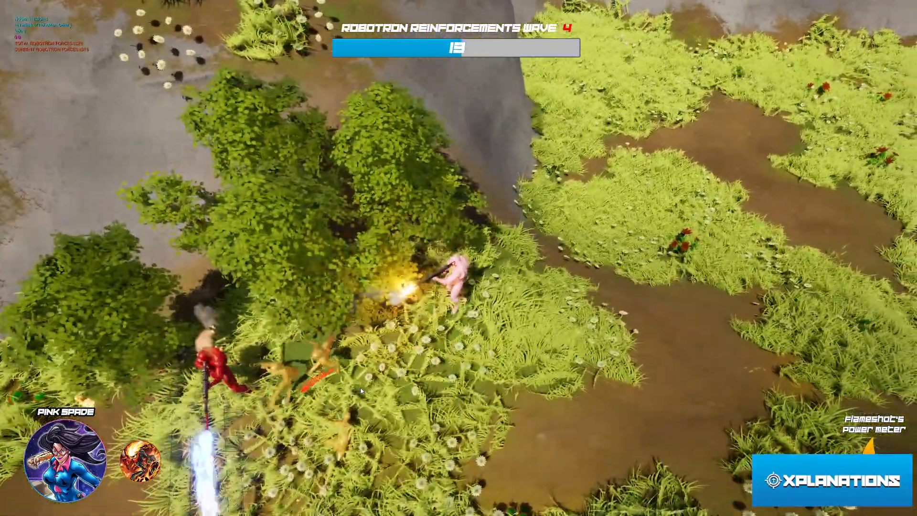
{"action": "key", "text": "d"}
{"action": "key", "text": "w"}
{"action": "left_click", "coordinate": [406, 412]}
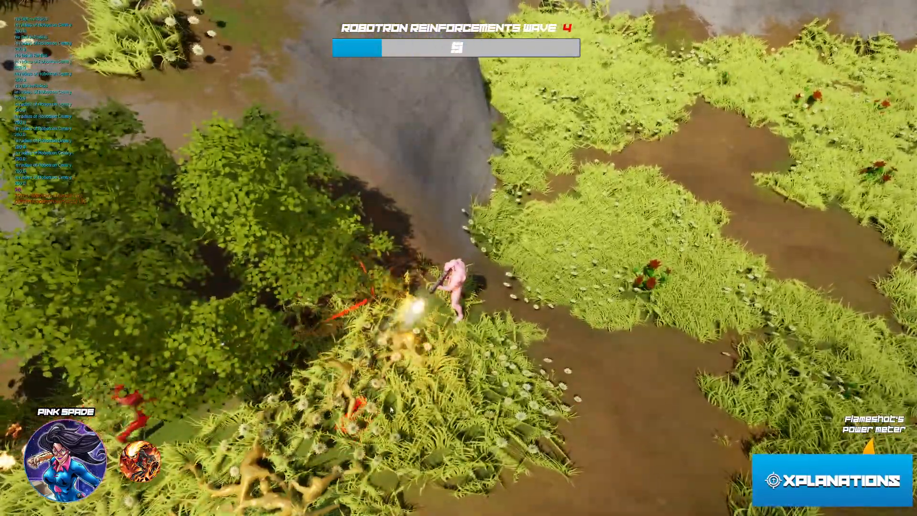
{"action": "left_click", "coordinate": [416, 413]}
{"action": "key", "text": "d"}
{"action": "key", "text": "s"}
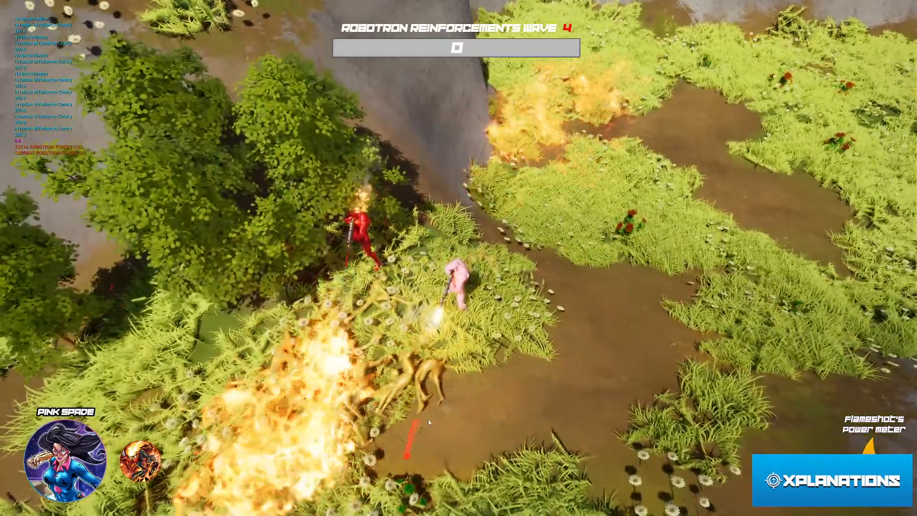
{"action": "left_click", "coordinate": [411, 417]}
{"action": "key", "text": "a"}
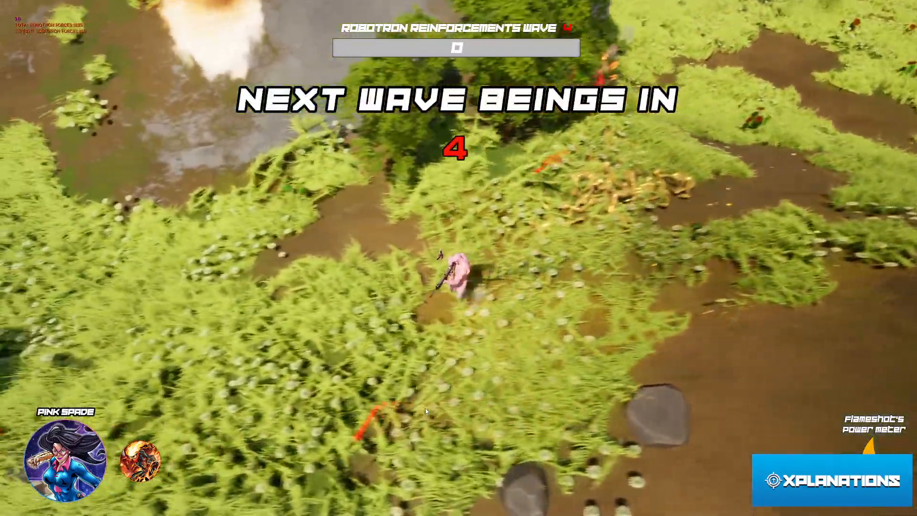
- Move Pink Spade around the grassy clearing during the countdown between reinforcements waves 4 and 5
{"action": "key", "text": "a"}
{"action": "key", "text": "s"}
{"action": "key", "text": "w"}
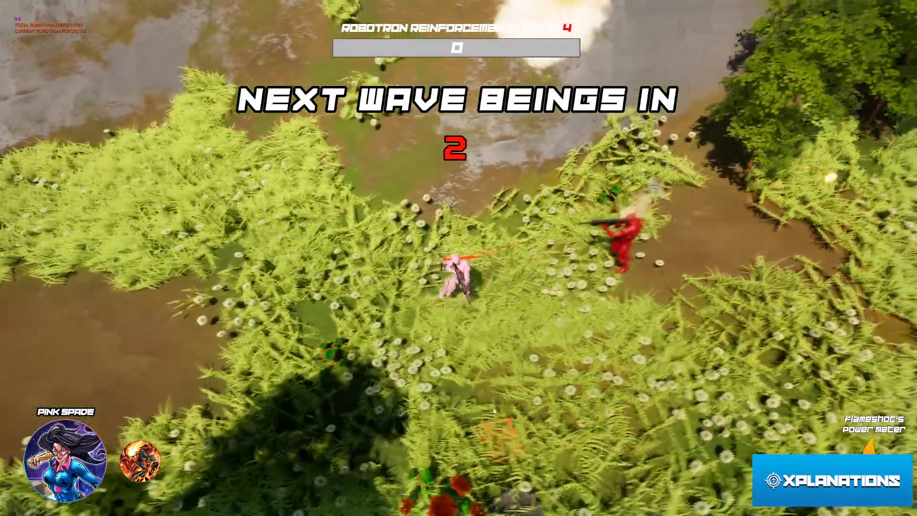
{"action": "key", "text": "d"}
{"action": "key", "text": "d"}
{"action": "left_click", "coordinate": [415, 392]}
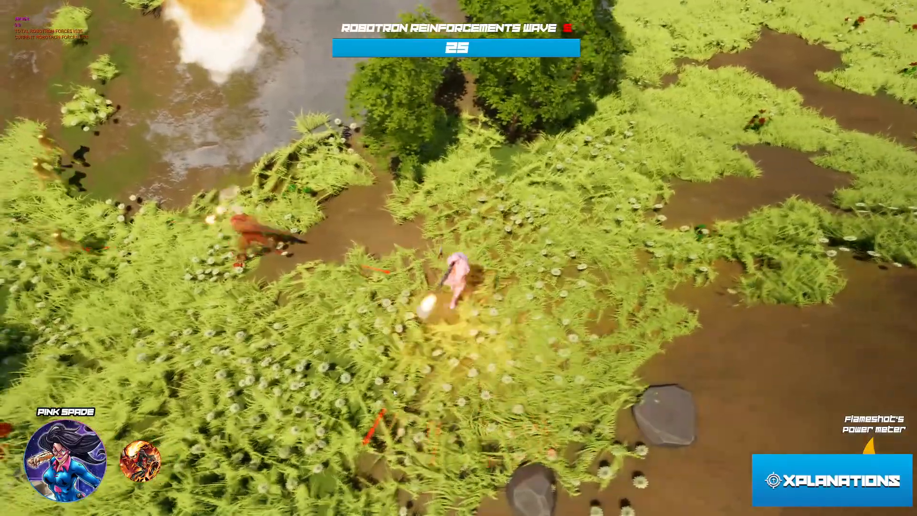
- Fight Robotron reinforcements wave 5 as Pink Spade, moving past the trees to the edge of the muddy ground
{"action": "key", "text": "a"}
{"action": "key", "text": "w"}
{"action": "key", "text": "d"}
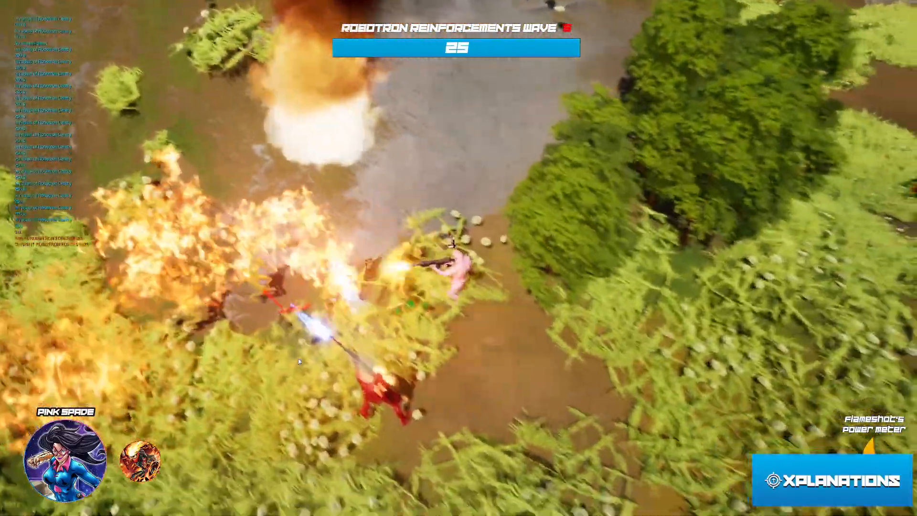
{"action": "key", "text": "w"}
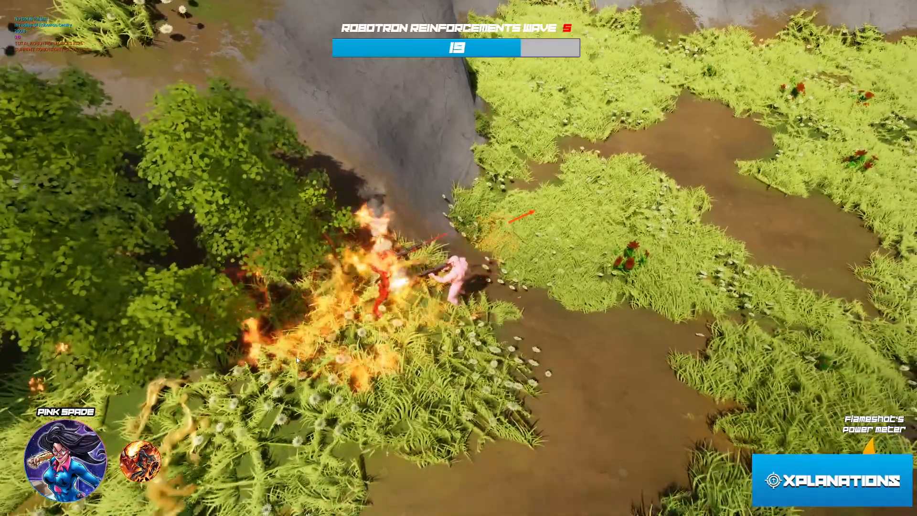
{"action": "key", "text": "d"}
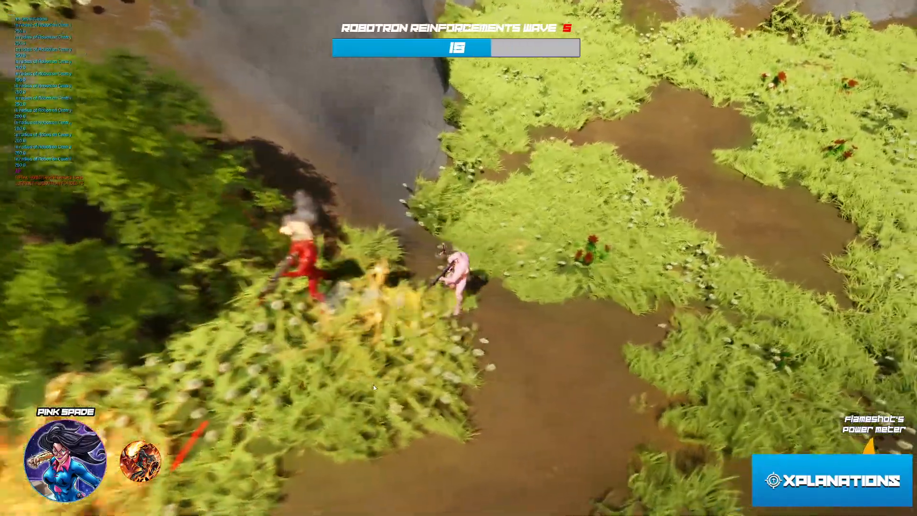
{"action": "key", "text": "s"}
{"action": "key", "text": "a"}
{"action": "key", "text": "s"}
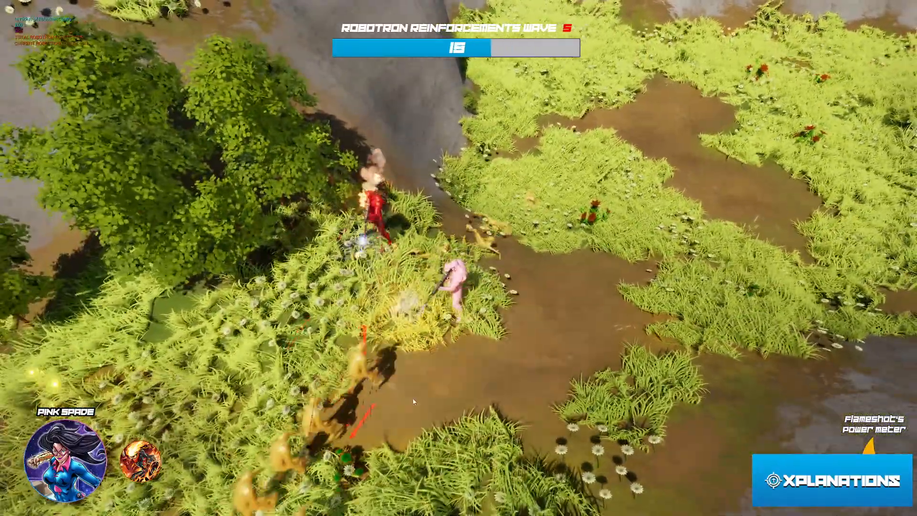
- Shoot down the remaining wave 5 Robotrons as Pink Spade between the rock face and the muddy path
{"action": "key", "text": "w"}
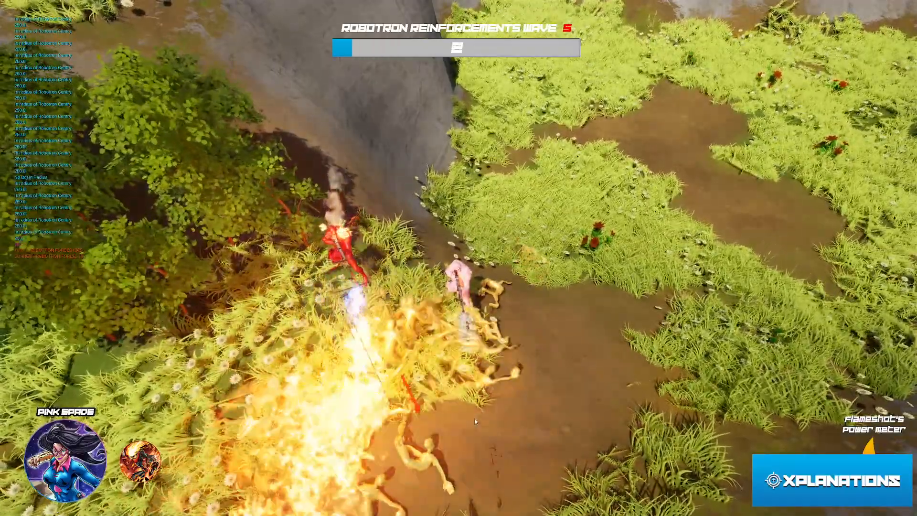
{"action": "key", "text": "w"}
{"action": "key", "text": "d"}
{"action": "key", "text": "w"}
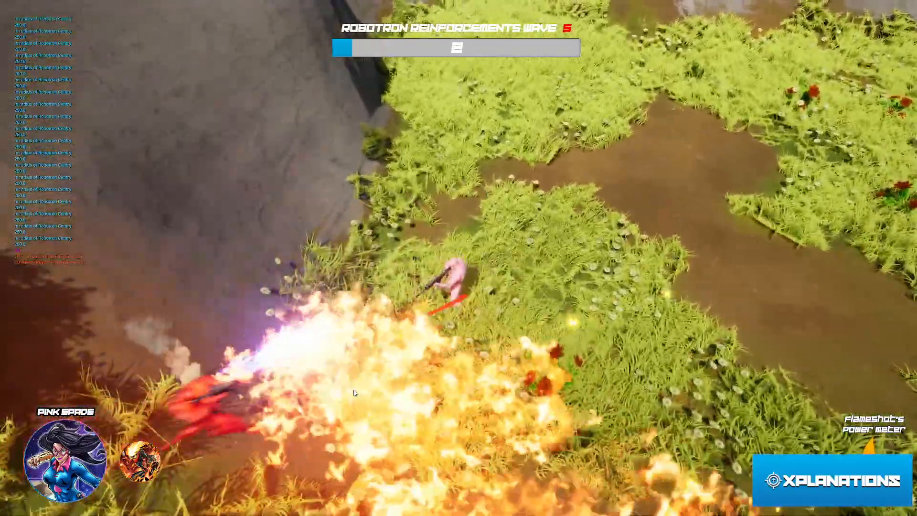
{"action": "key", "text": "s"}
{"action": "key", "text": "a"}
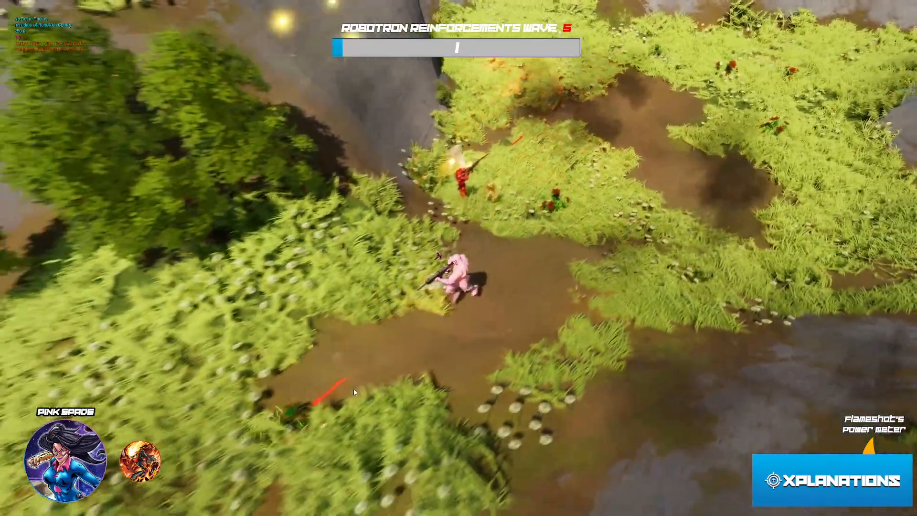
{"action": "key", "text": "w"}
{"action": "key", "text": "d"}
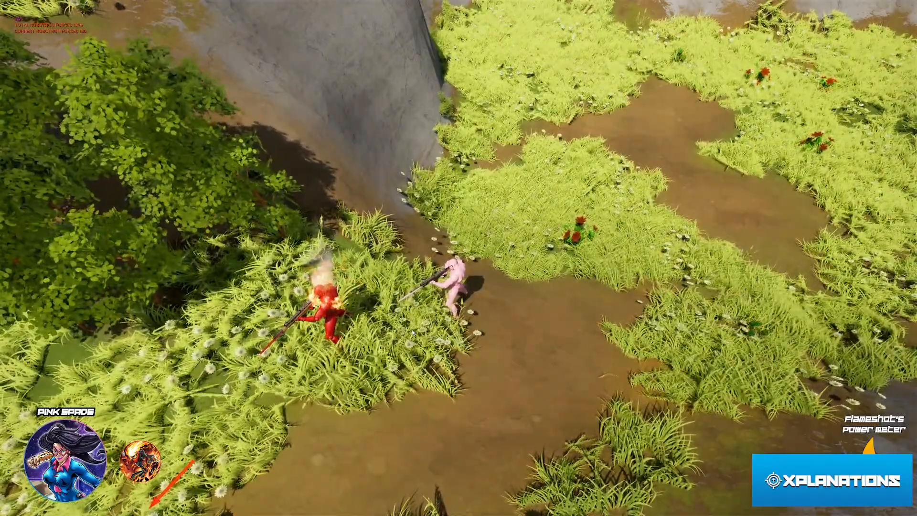
- Move Pink Spade onto the muddy path below the rock face and fire a shot
{"action": "key", "text": "d"}
{"action": "key", "text": "w"}
{"action": "left_click", "coordinate": [378, 377]}
{"action": "key", "text": "s"}
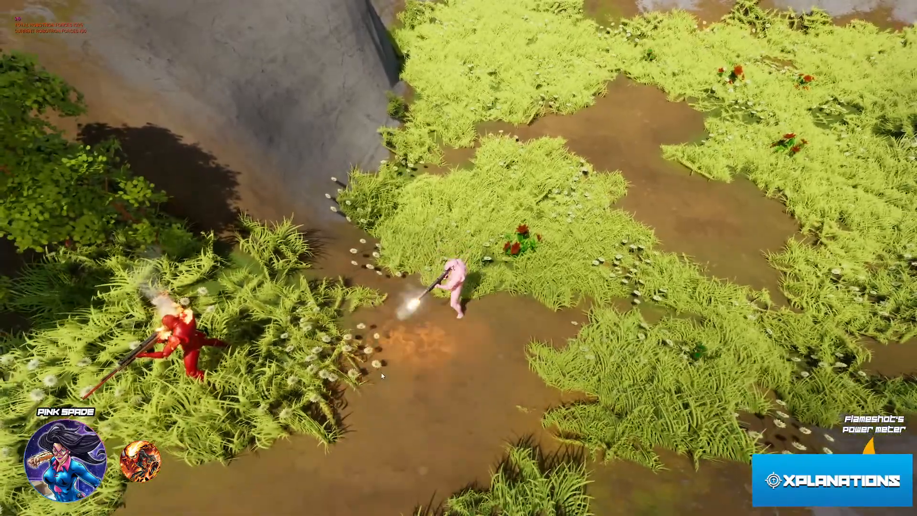
- Launch Word through the Windows search and switch back to the running game
{"action": "key", "text": "super"}
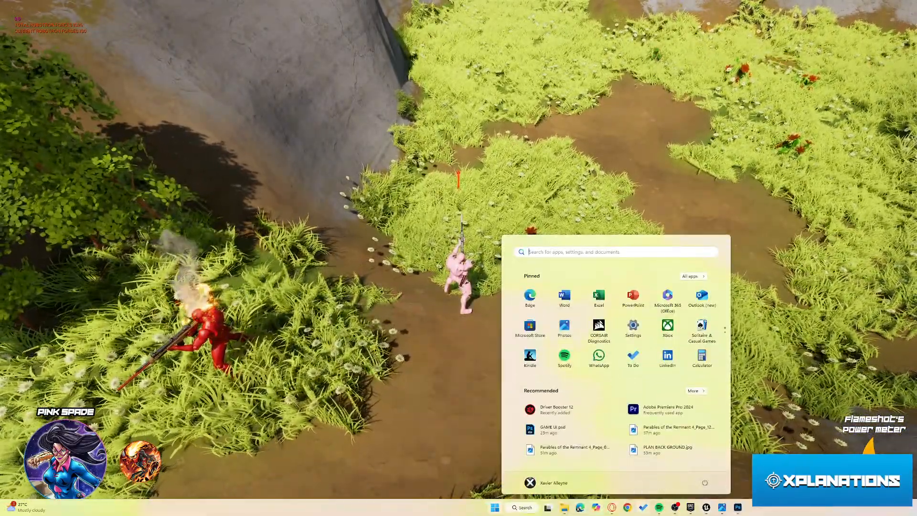
{"action": "type", "text": "w"}
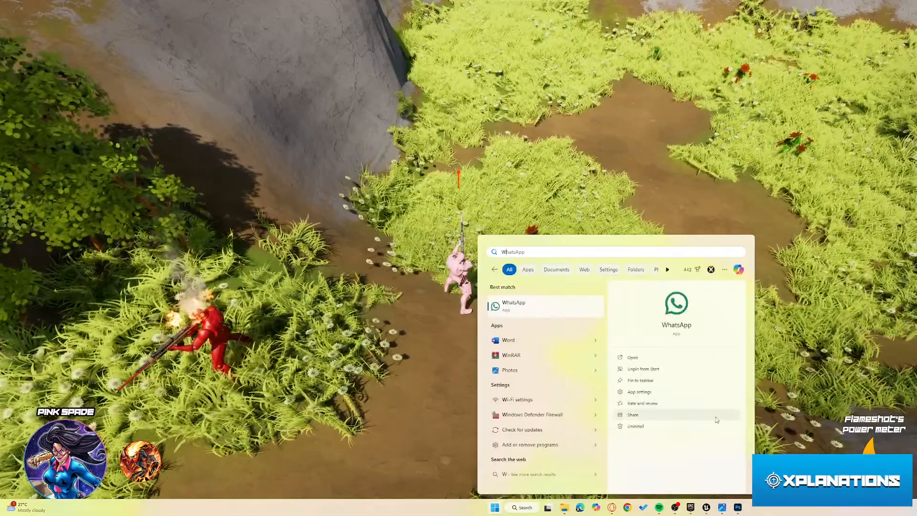
{"action": "left_click", "coordinate": [560, 344]}
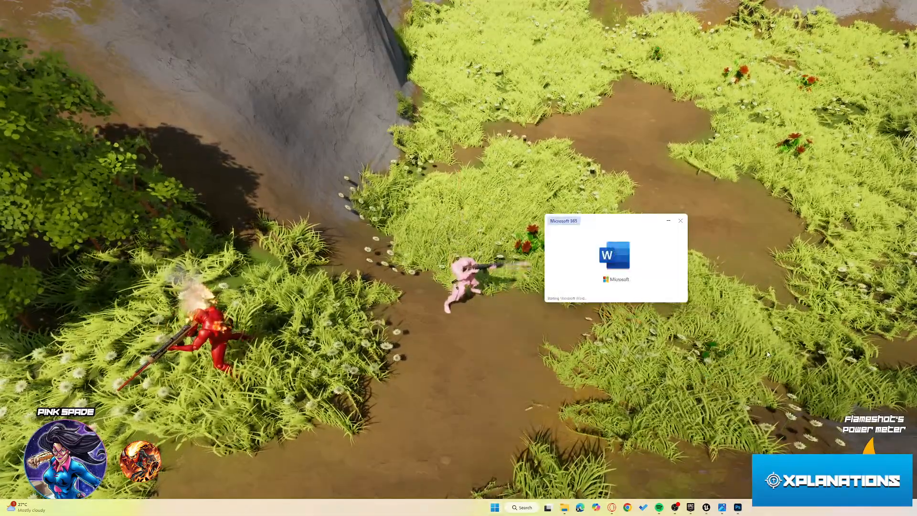
{"action": "key", "text": "alt+Tab"}
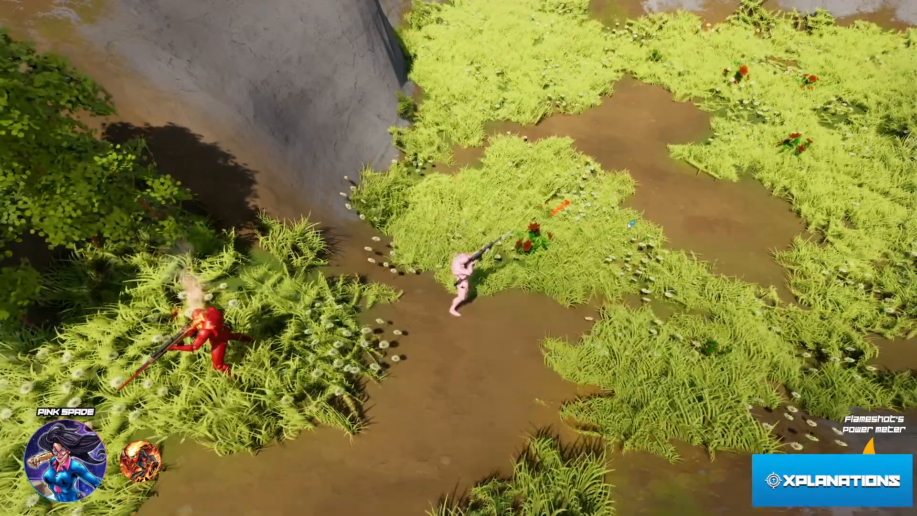
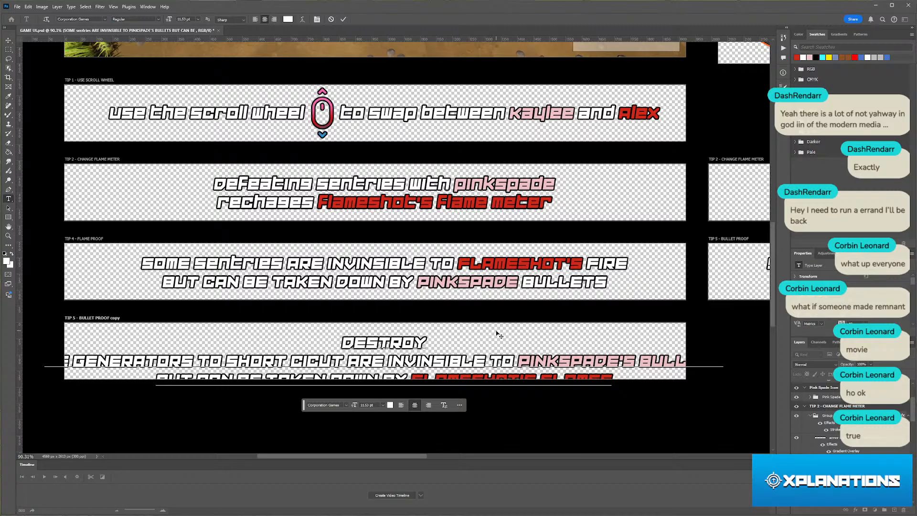
- Rejoin the split first line in the TIP 5 - BULLET PROOF copy banner so it starts with DESTROY GENERATORS
{"action": "type", "text": "THER"}
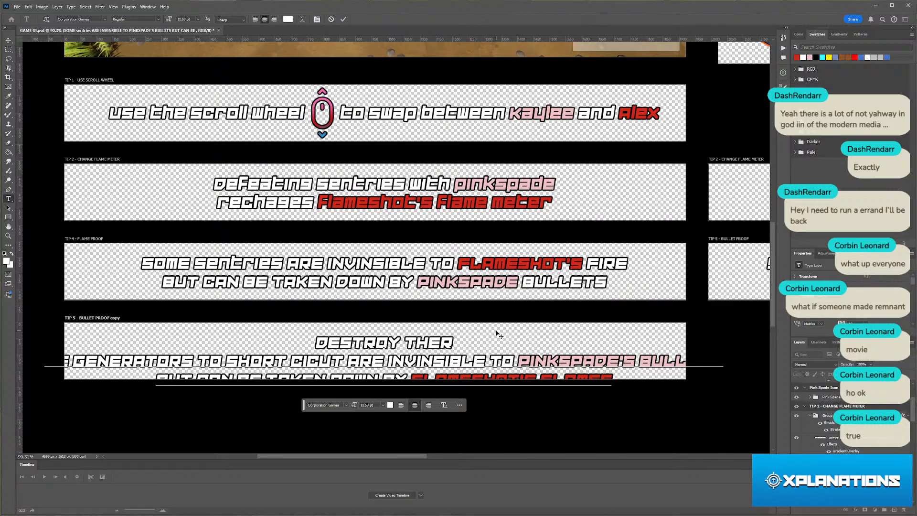
{"action": "key", "text": "Delete"}
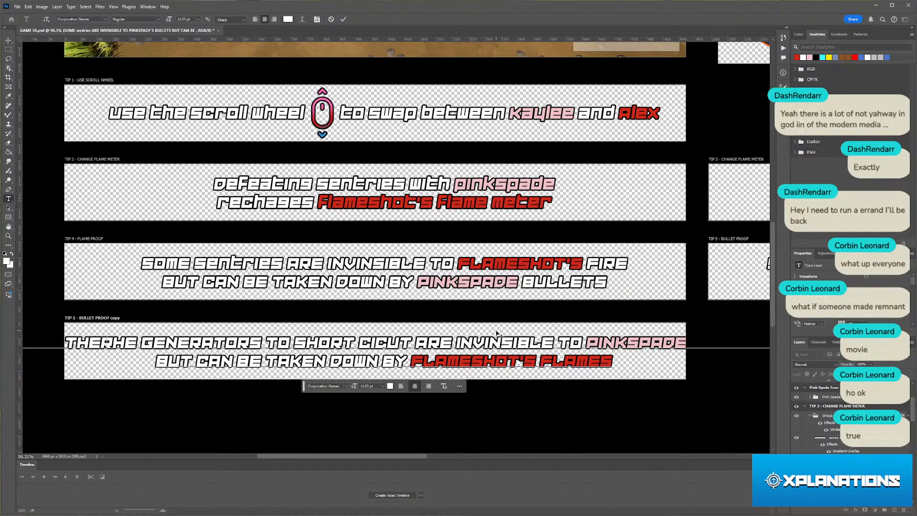
{"action": "key", "text": "BackSpace"}
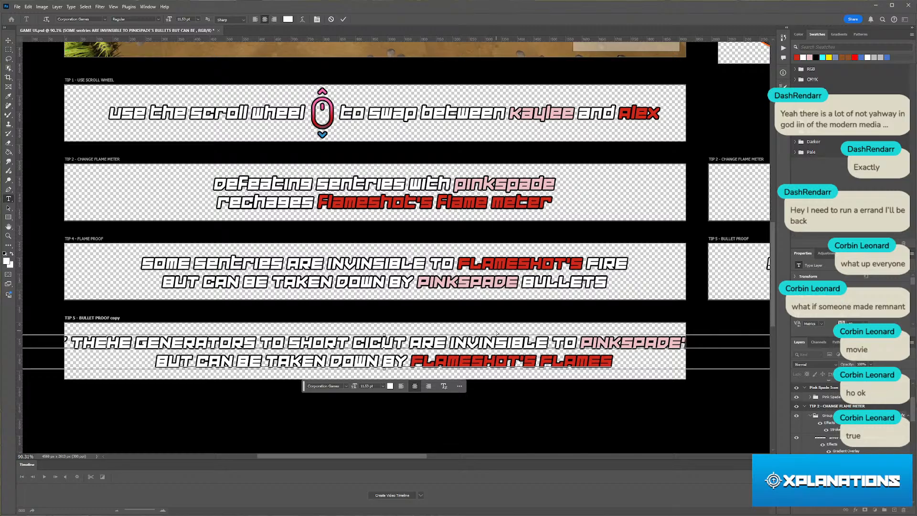
{"action": "key", "text": "ctrl+Left"}
{"action": "key", "text": "ctrl+shift+Right"}
{"action": "key", "text": "BackSpace"}
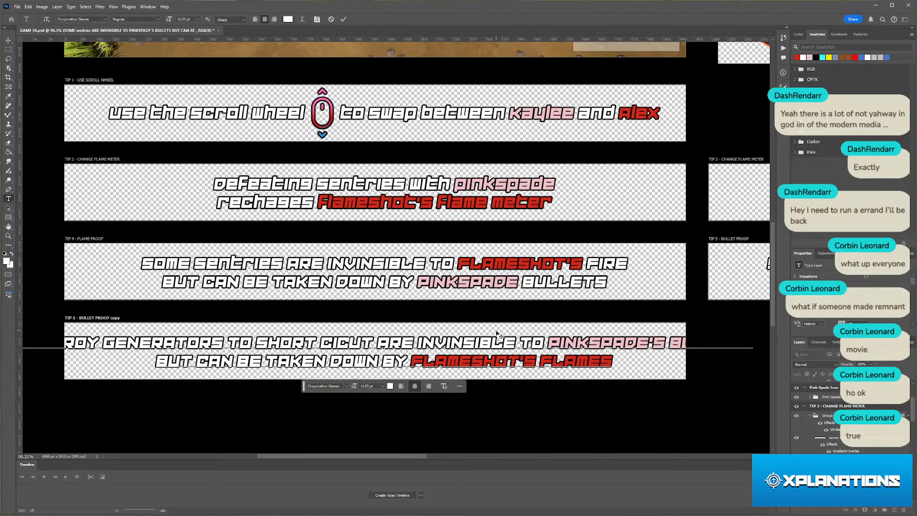
- Change the word after SHORT in the generator tip to CIRCUT
{"action": "type", "text": "r"}
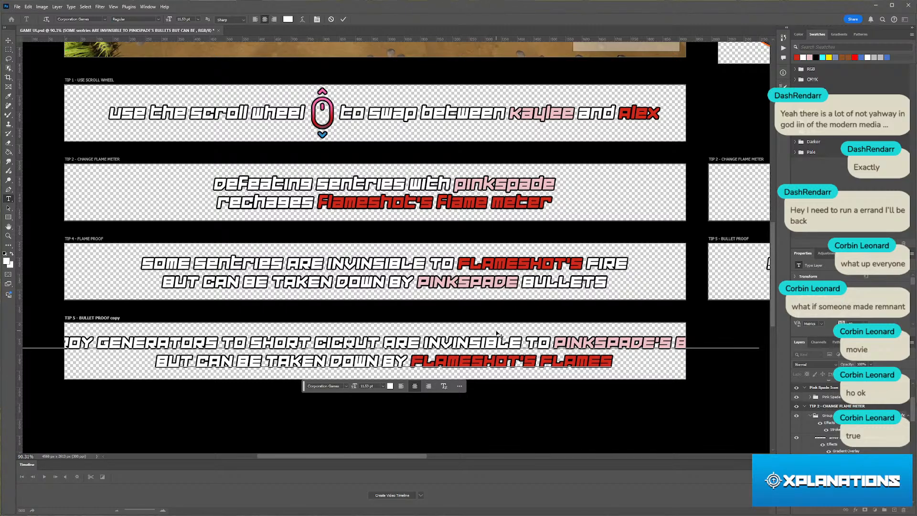
{"action": "key", "text": "BackSpace"}
{"action": "type", "text": "C"}
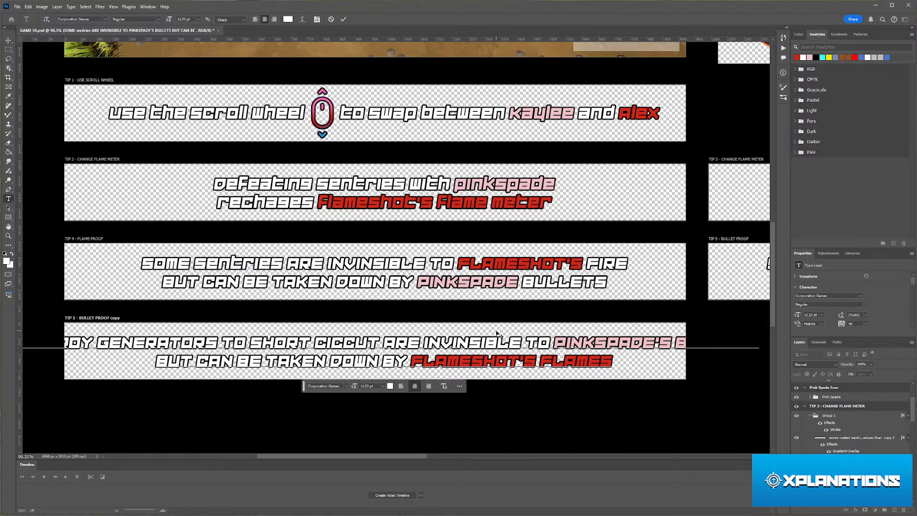
{"action": "key", "text": "BackSpace"}
{"action": "key", "text": "BackSpace"}
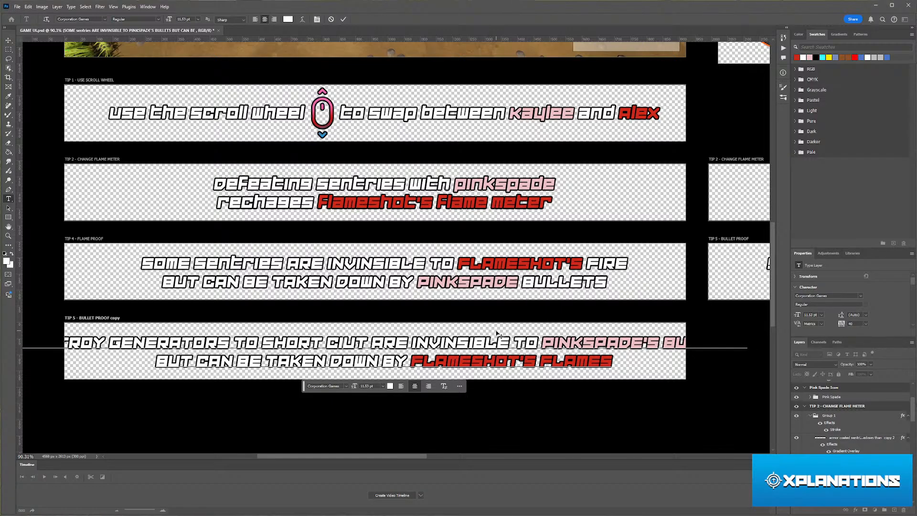
{"action": "type", "text": "rc"}
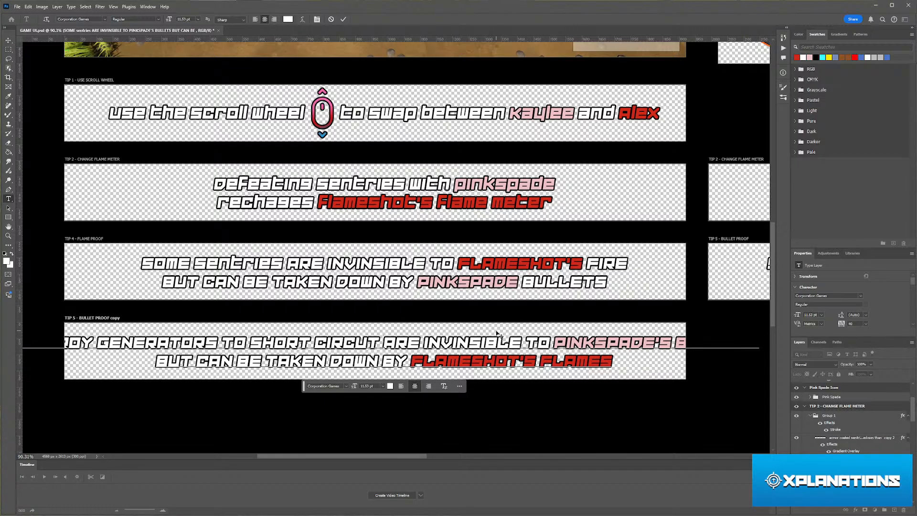
- Finish the generator tip's first line with THE SATALITES and delete the leftover bullet-proof wording
{"action": "type", "text": "THE SATA"}
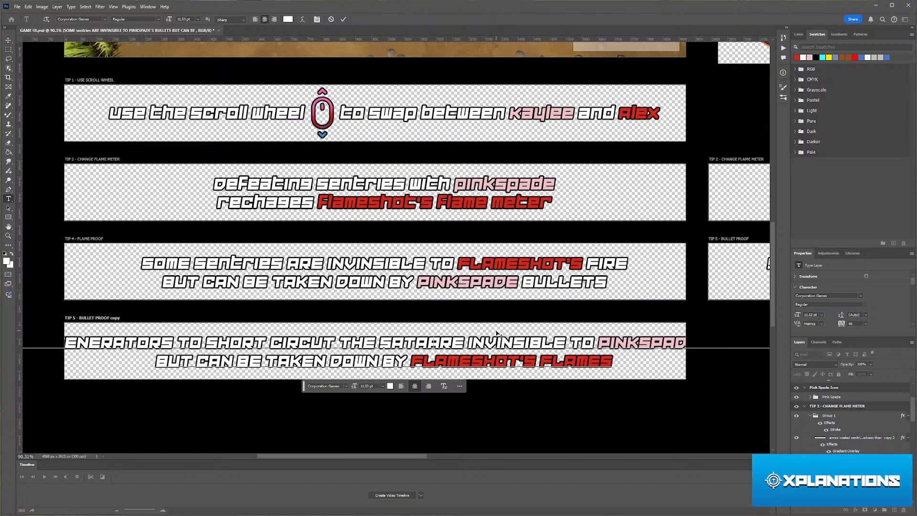
{"action": "type", "text": "LITES"}
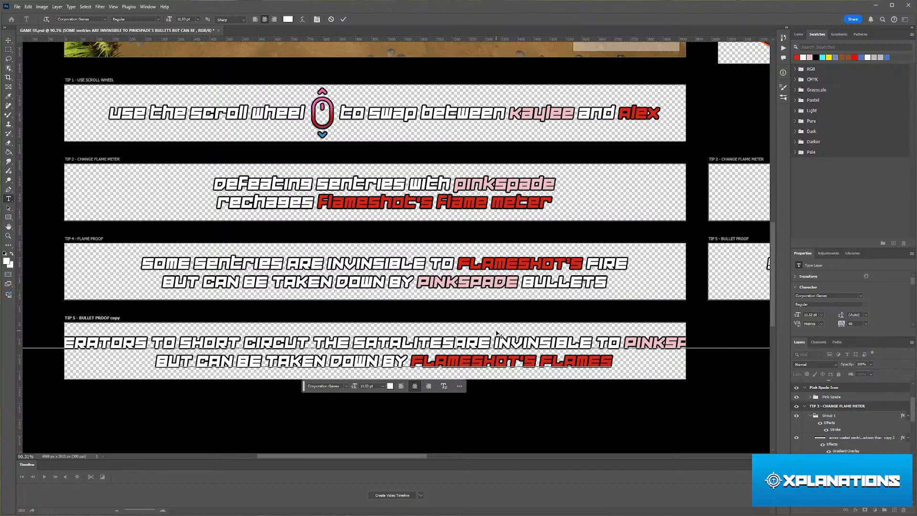
{"action": "key", "text": "shift+End"}
{"action": "key", "text": "shift+Down"}
{"action": "key", "text": "BackSpace"}
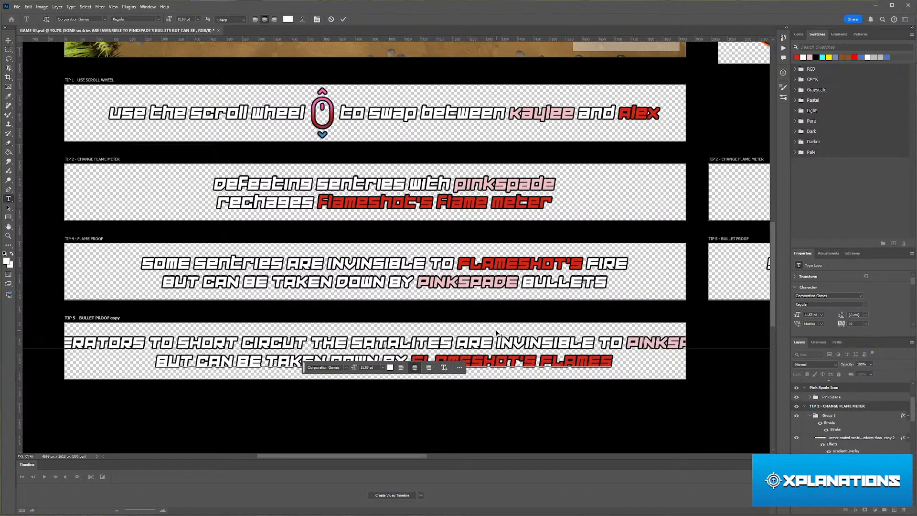
- Write AND SURROUNDING GATES WHICH LEAD FUTHER INTO FORTRESS as the second line of the generator tip
{"action": "type", "text": "I"}
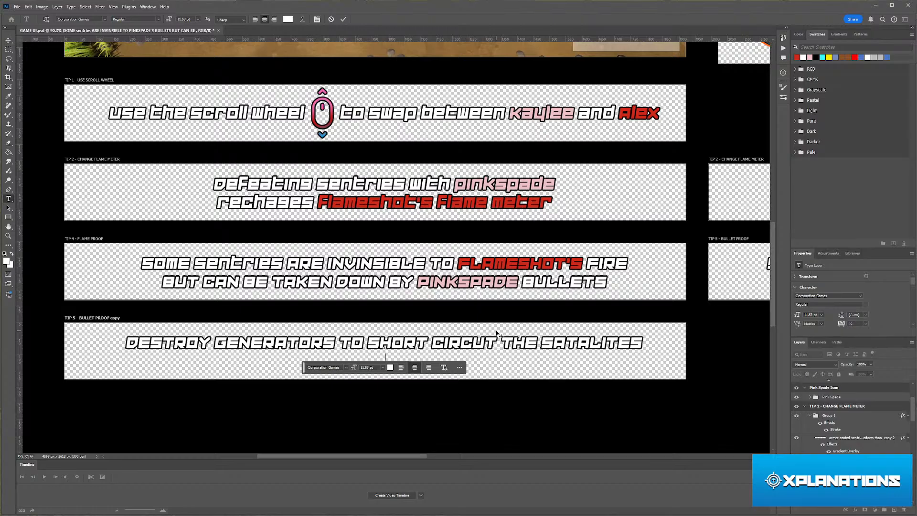
{"action": "type", "text": "A"}
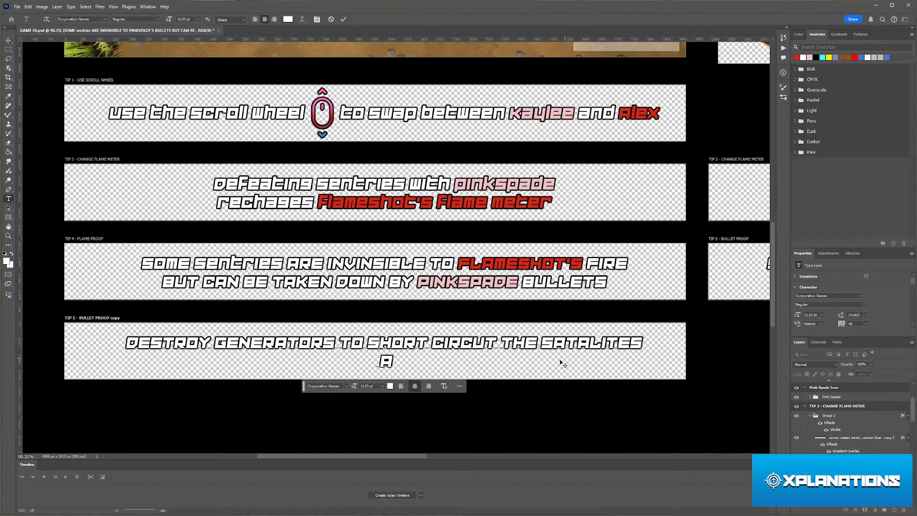
{"action": "type", "text": "ND SURR"}
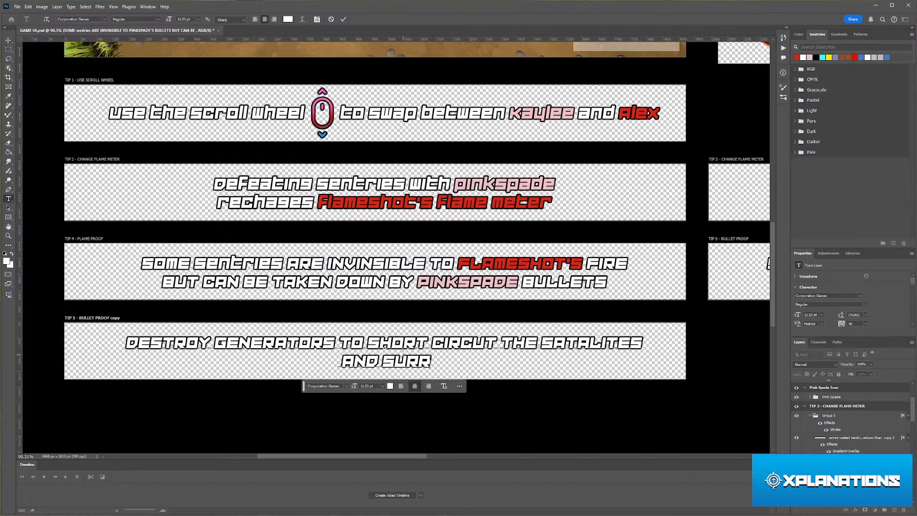
{"action": "type", "text": "OU"}
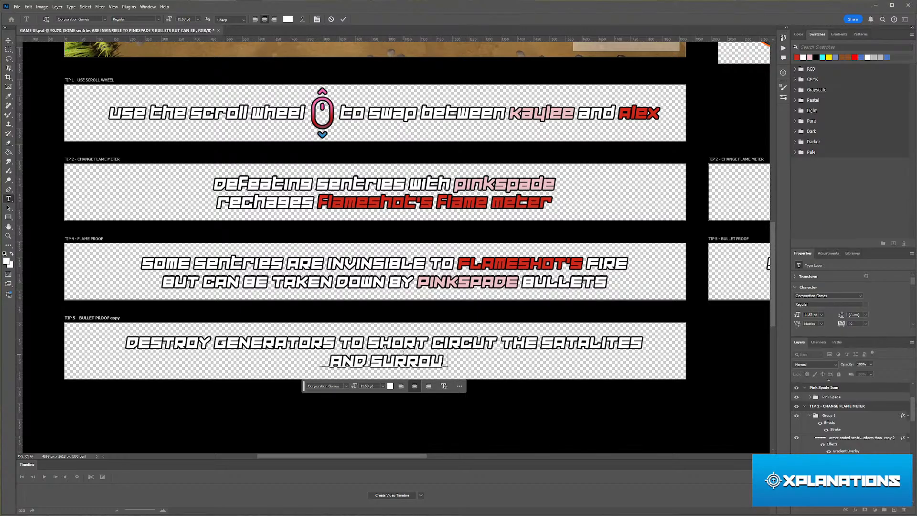
{"action": "type", "text": "NDING G"}
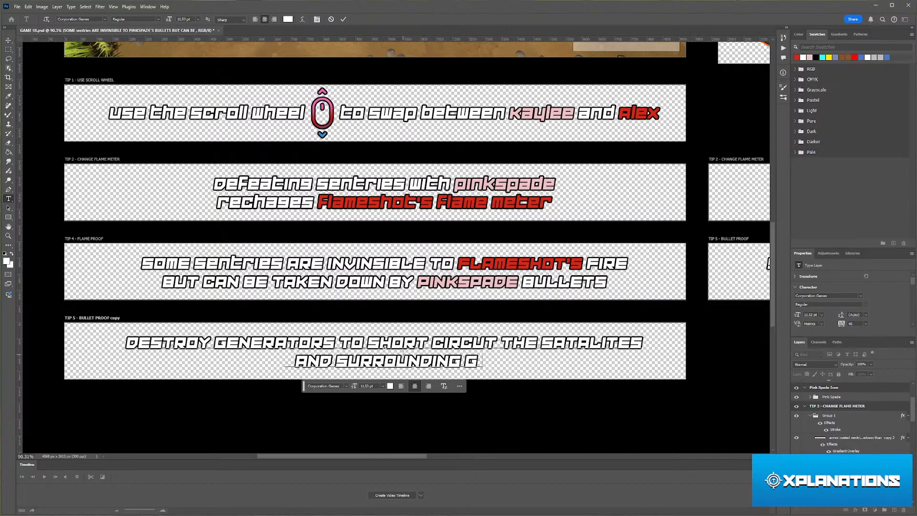
{"action": "type", "text": "ATES"}
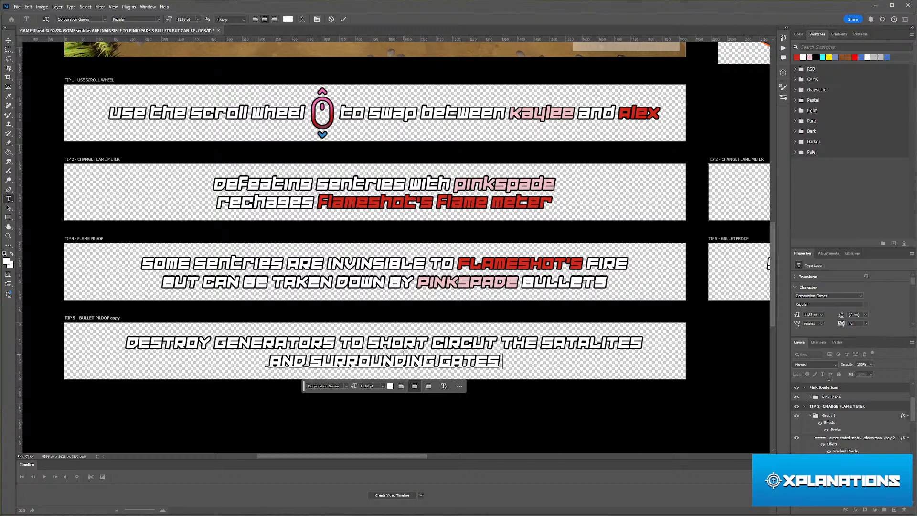
{"action": "type", "text": " WHICH LEAD"}
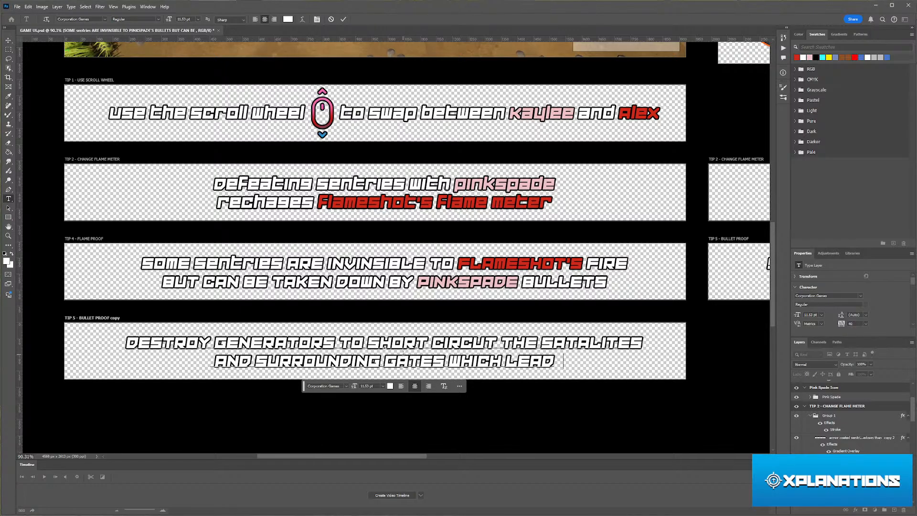
{"action": "type", "text": " FUTHER INTO"}
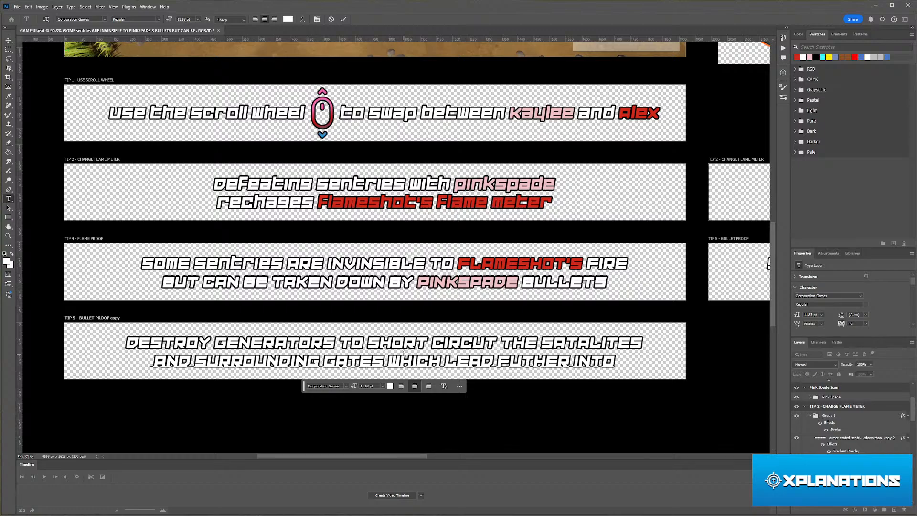
{"action": "type", "text": " F"}
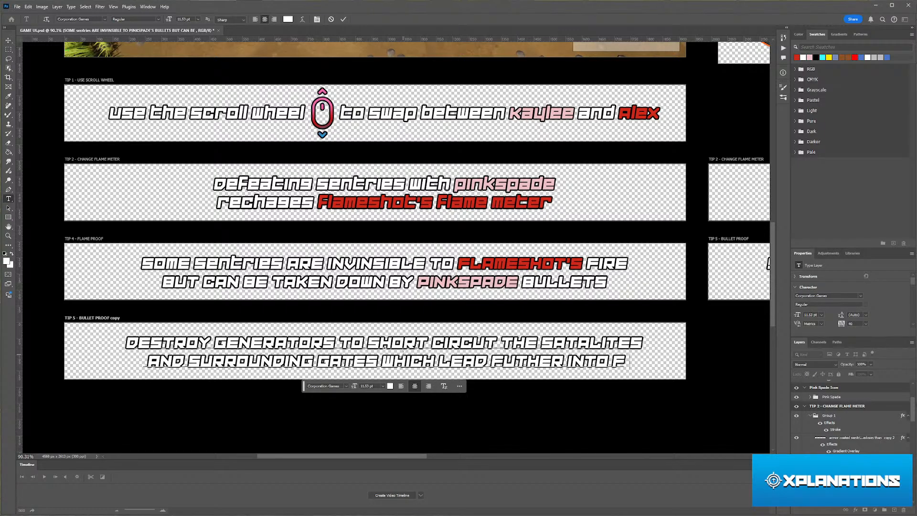
{"action": "type", "text": "ORTRESS"}
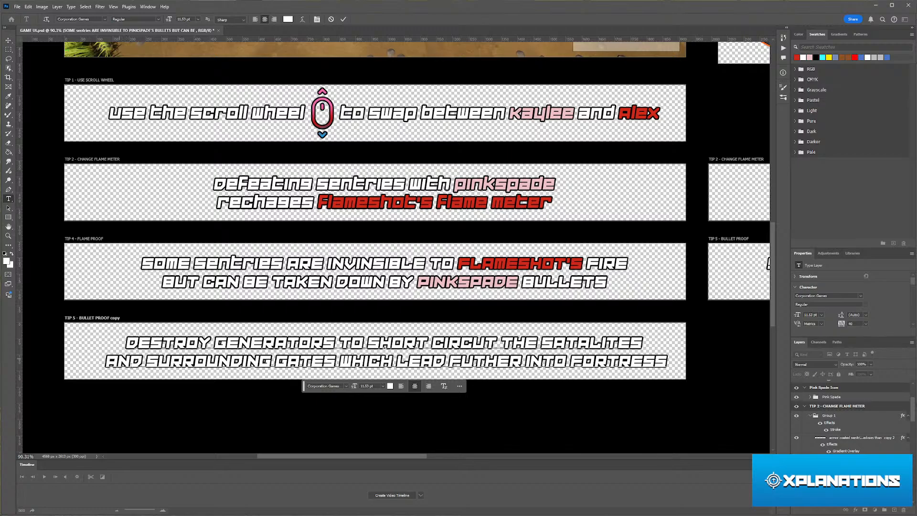
- Select the word CIRCUT in the generator tip's first line and switch to the web browser
{"action": "left_click", "coordinate": [440, 351]}
{"action": "double_click", "coordinate": [444, 344]}
{"action": "key", "text": "super"}
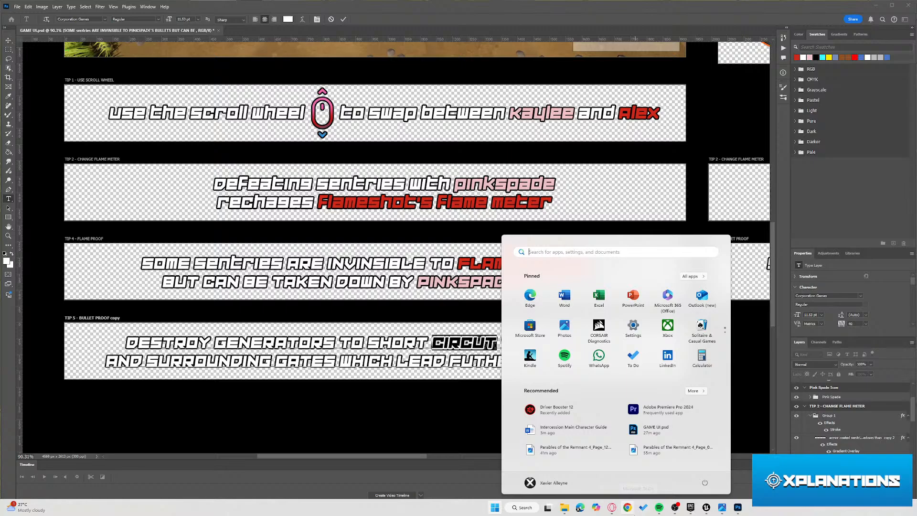
{"action": "left_click", "coordinate": [411, 419]}
{"action": "mouse_move", "coordinate": [596, 511]}
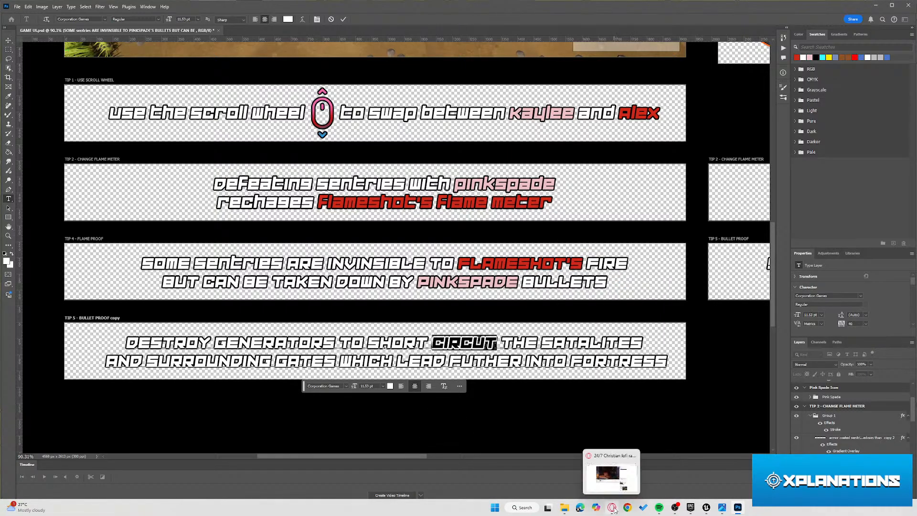
{"action": "left_click", "coordinate": [642, 508]}
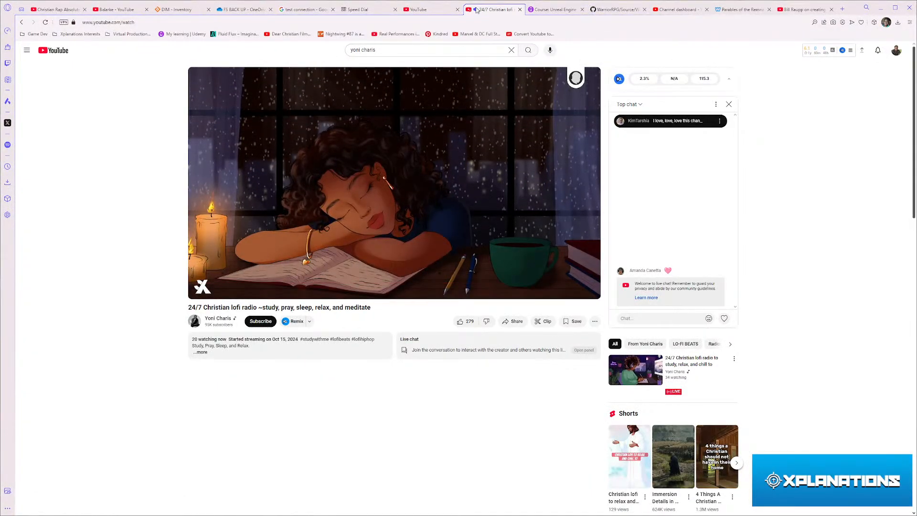
- Search the web for CIRCUT from the browser page showing the YouTube home feed
{"action": "left_click", "coordinate": [419, 9]}
{"action": "left_click", "coordinate": [409, 22]}
{"action": "type", "text": "CIRCUT"}
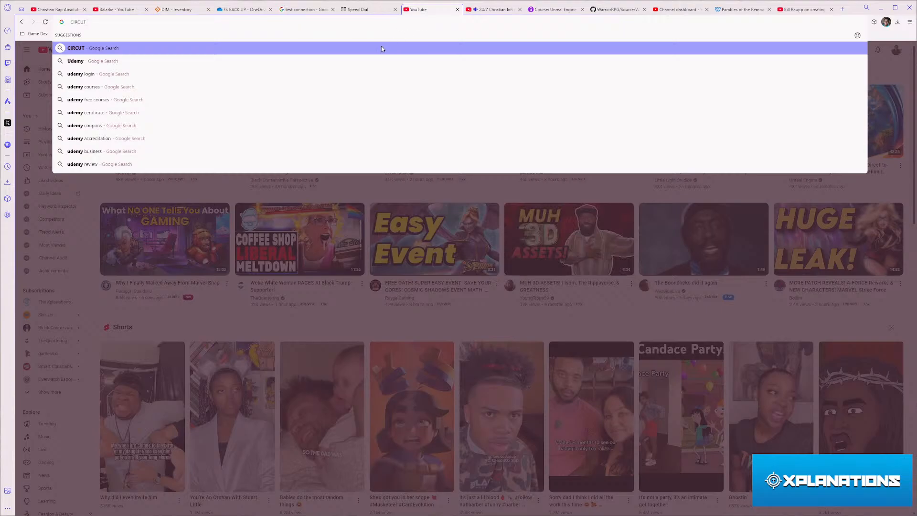
{"action": "key", "text": "Return"}
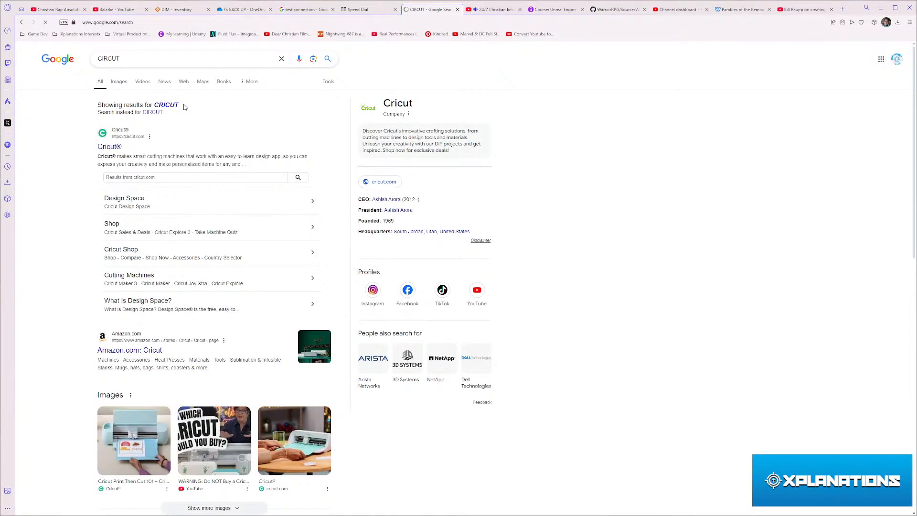
{"action": "left_click_drag", "start_coordinate": [182, 109], "coordinate": [147, 106]}
- Refine the web search to look up the spelling of circuit
{"action": "left_click", "coordinate": [216, 56]}
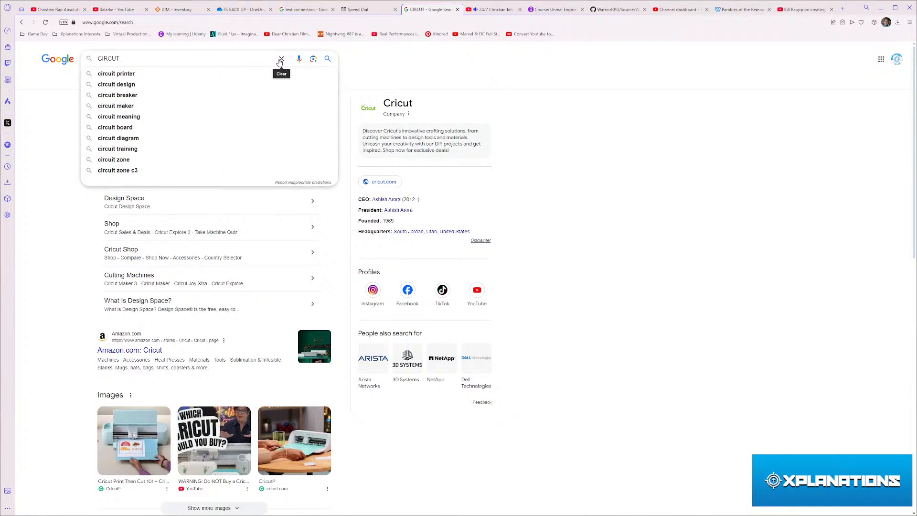
{"action": "type", "text": "B"}
{"action": "key", "text": "BackSpace"}
{"action": "key", "text": "BackSpace"}
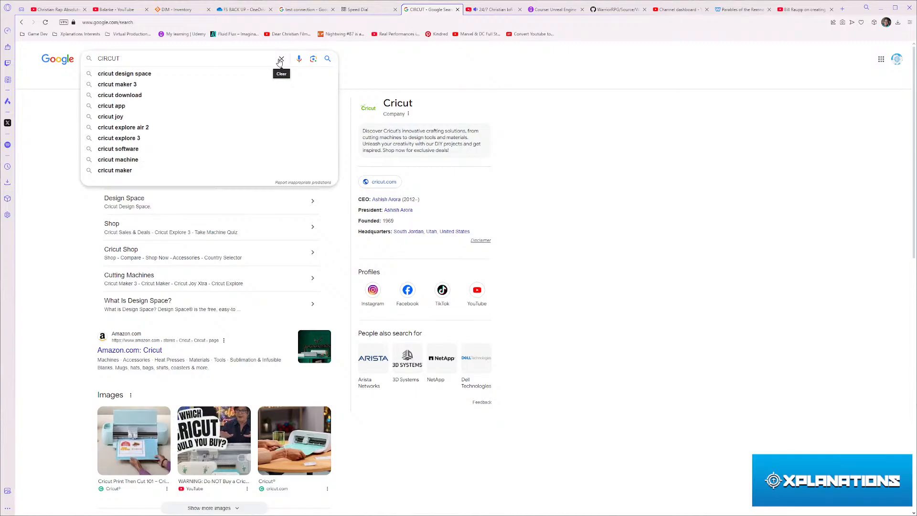
{"action": "type", "text": "spelling"}
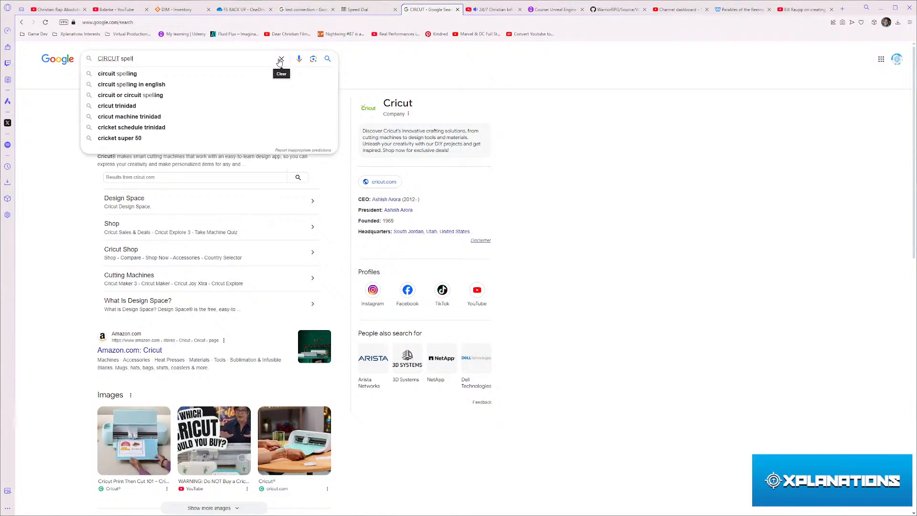
{"action": "key", "text": "Down"}
{"action": "key", "text": "Return"}
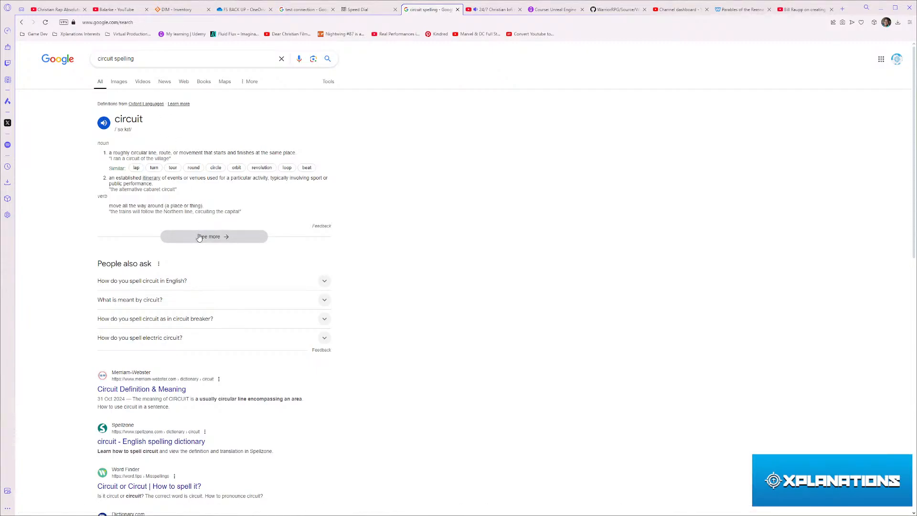
- Check the answer to "How do you spell electric circuit?" and return to the GAME UI document
{"action": "left_click", "coordinate": [211, 337]}
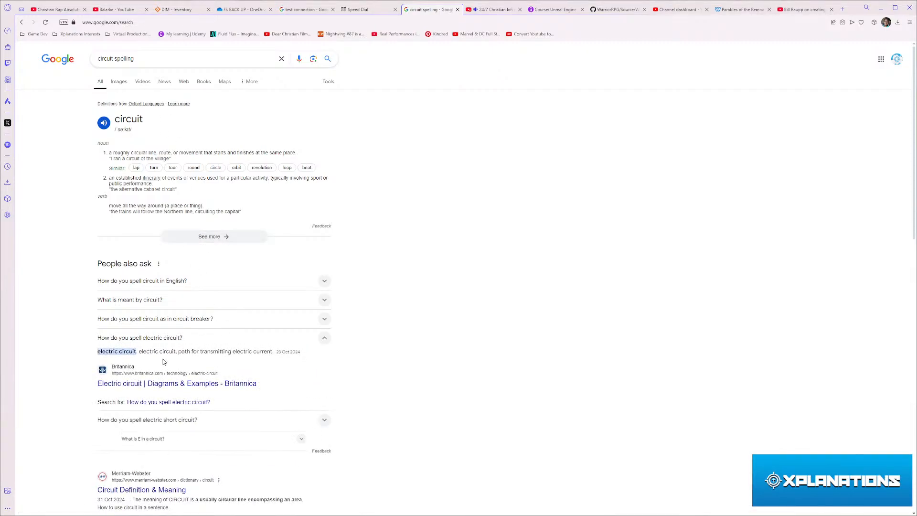
{"action": "left_click_drag", "start_coordinate": [118, 352], "coordinate": [138, 353]}
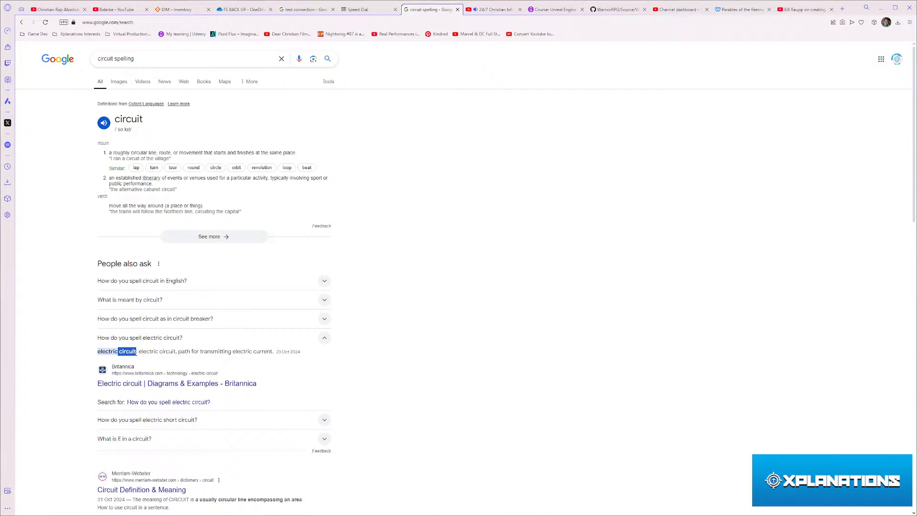
{"action": "left_click", "coordinate": [882, 8]}
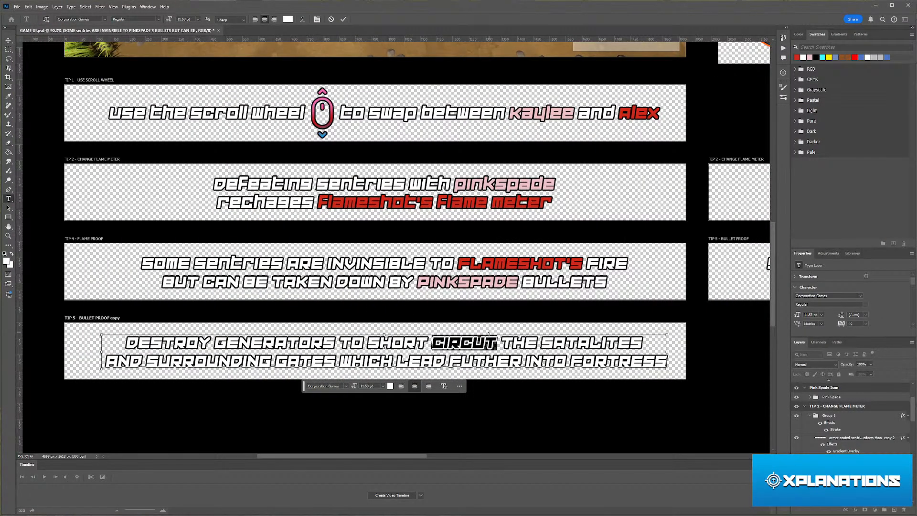
- Replace CIRCUT in the generator tip with circuit and delete the spaces in front of it
{"action": "left_click", "coordinate": [495, 342]}
{"action": "left_click_drag", "start_coordinate": [432, 342], "coordinate": [488, 344]}
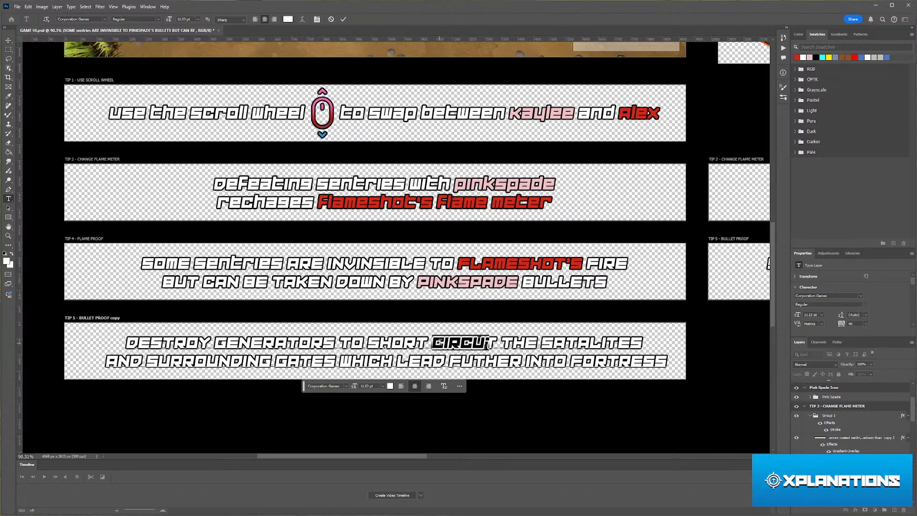
{"action": "type", "text": "circuit"}
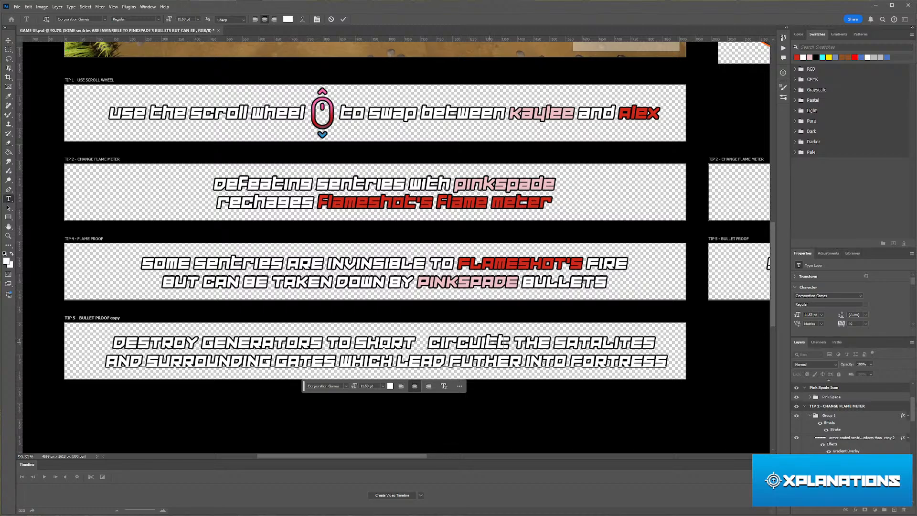
{"action": "key", "text": "BackSpace"}
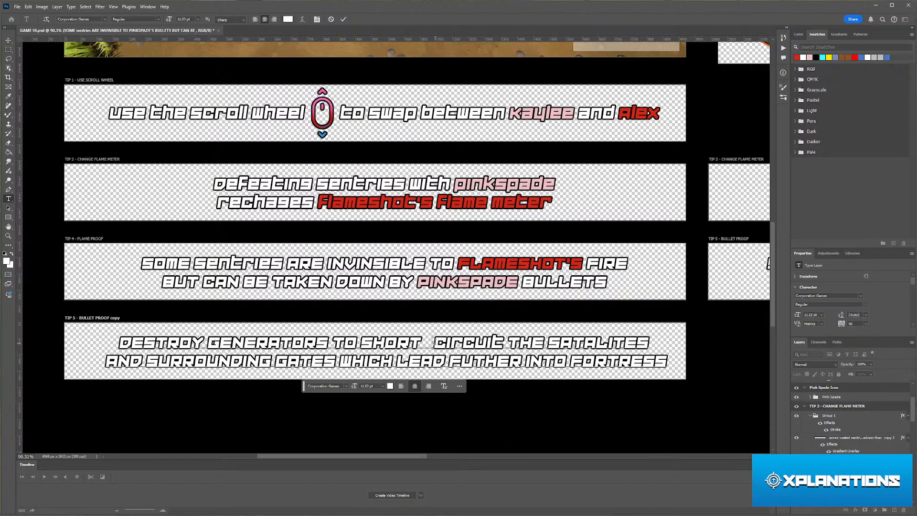
{"action": "key", "text": "BackSpace"}
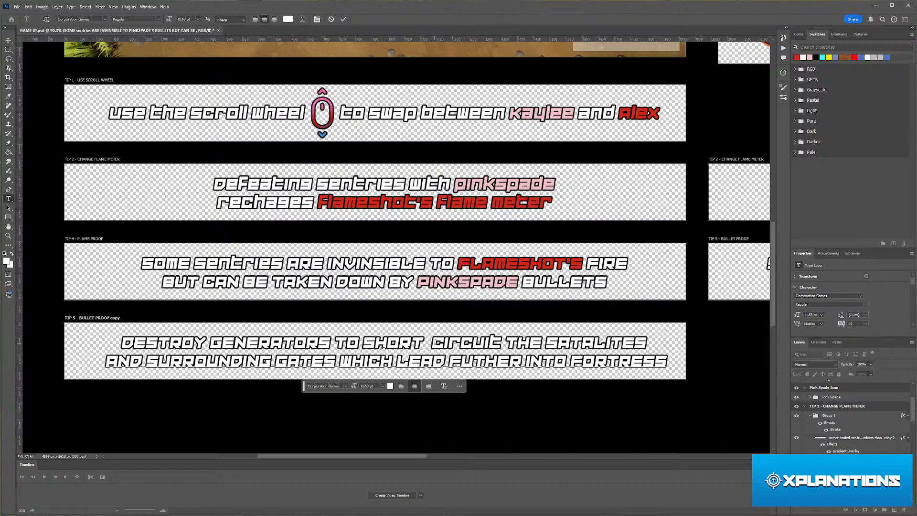
{"action": "key", "text": "BackSpace"}
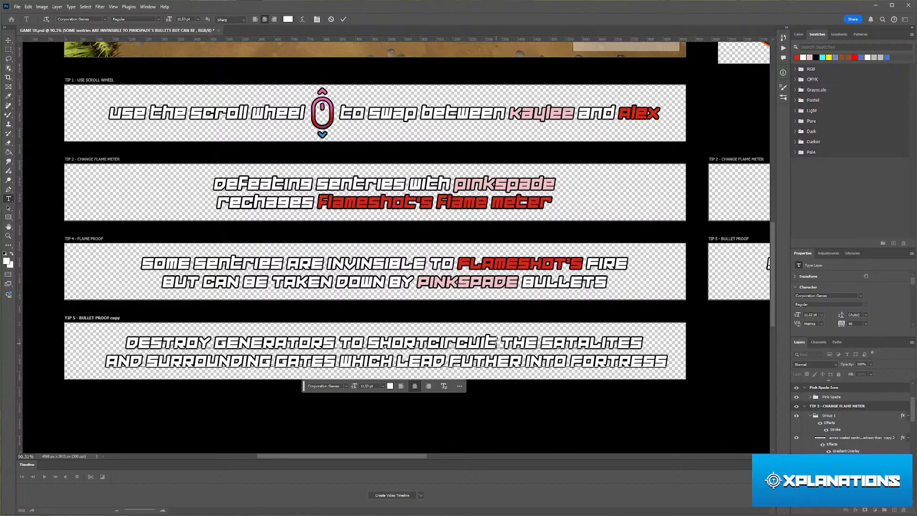
- Replace the SHORTCIRCUIT wording in the generator tip's first line with DISABLE
{"action": "left_click_drag", "start_coordinate": [497, 342], "coordinate": [368, 341]}
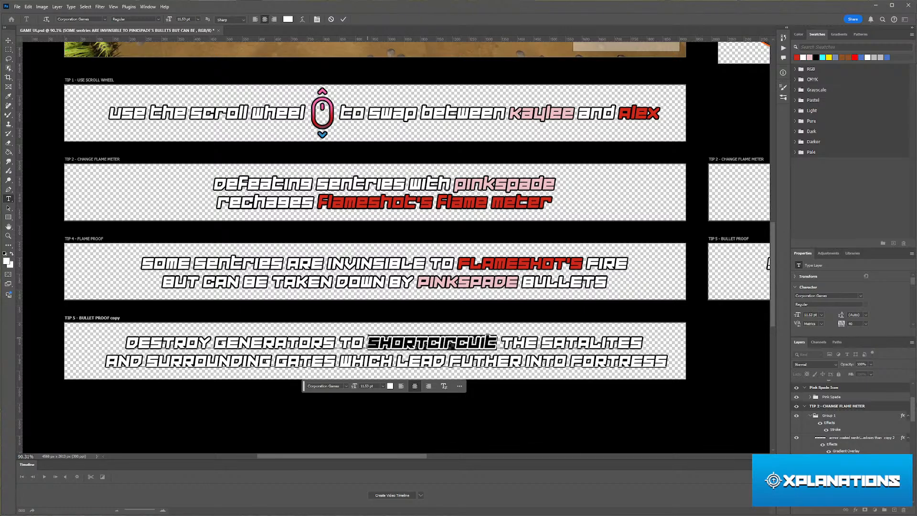
{"action": "type", "text": "diasb"}
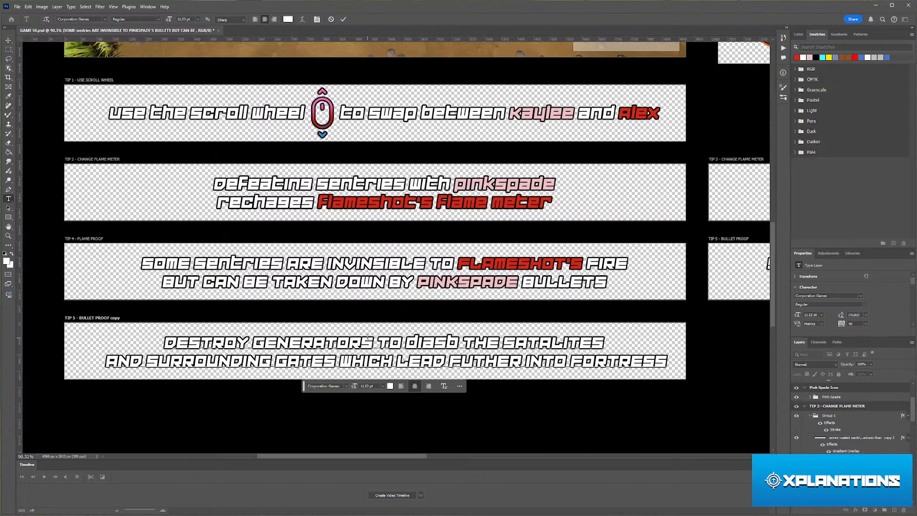
{"action": "key", "text": "BackSpace"}
{"action": "key", "text": "BackSpace"}
{"action": "key", "text": "BackSpace"}
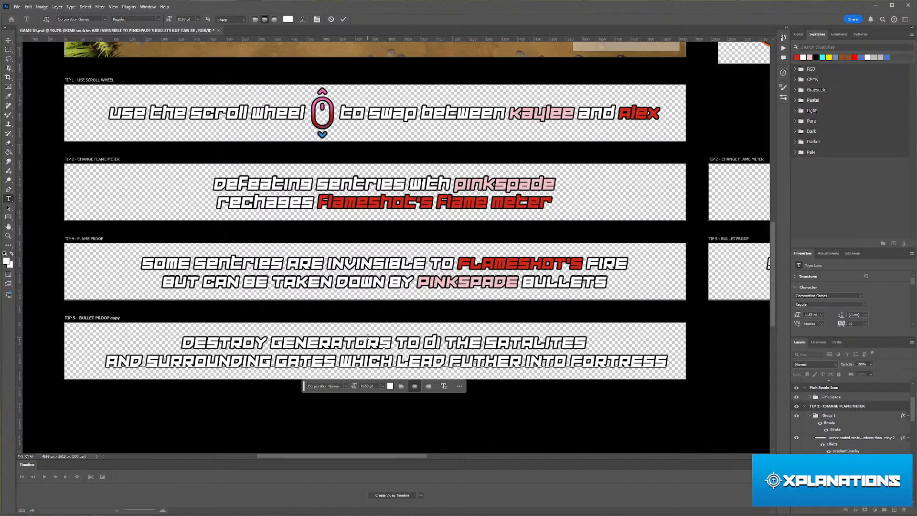
{"action": "key", "text": "BackSpace"}
{"action": "type", "text": "o"}
{"action": "key", "text": "BackSpace"}
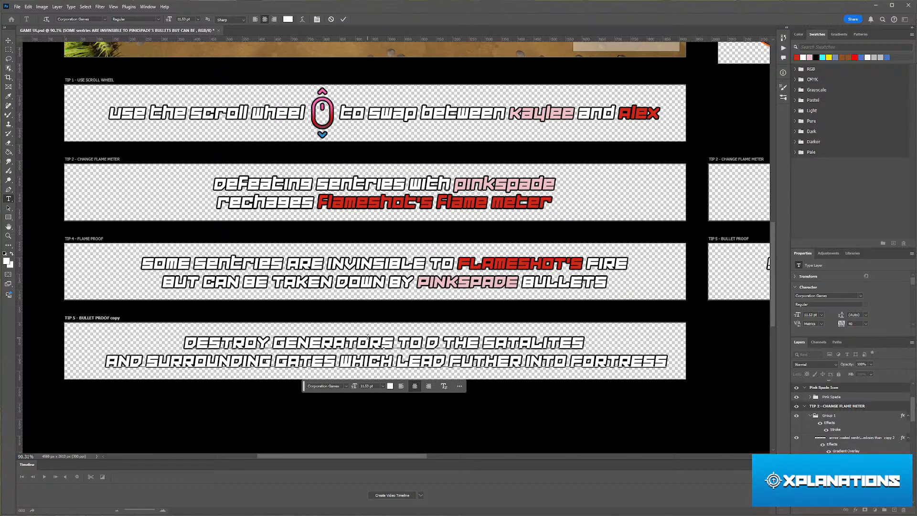
{"action": "type", "text": "isable"}
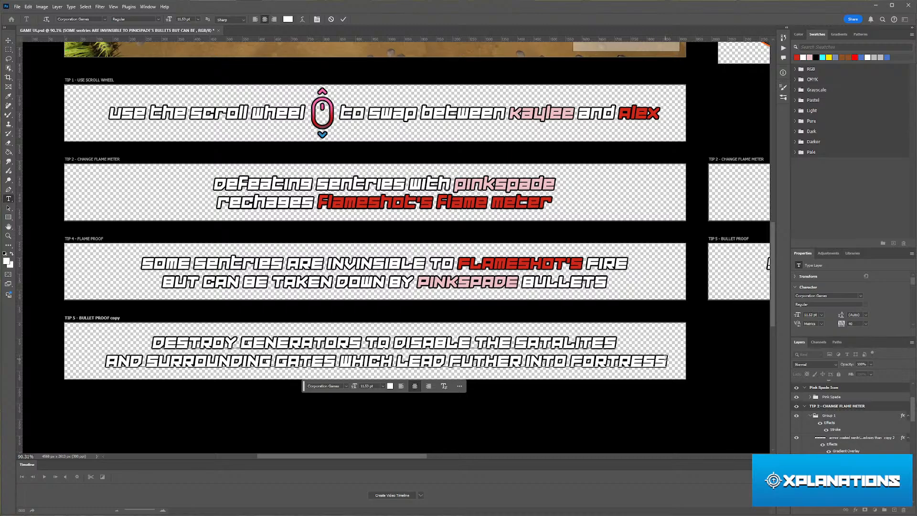
{"action": "left_click", "coordinate": [667, 361]}
{"action": "type", "text": "."}
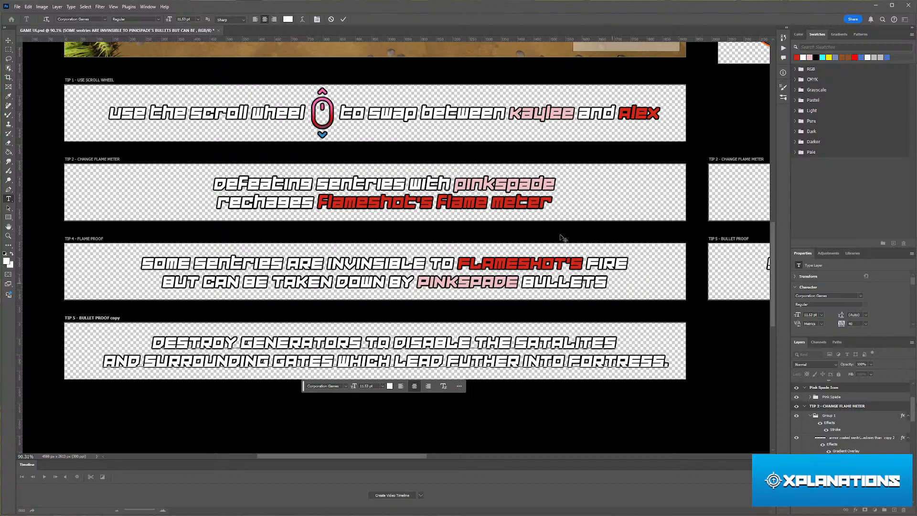
{"action": "key", "text": "BackSpace"}
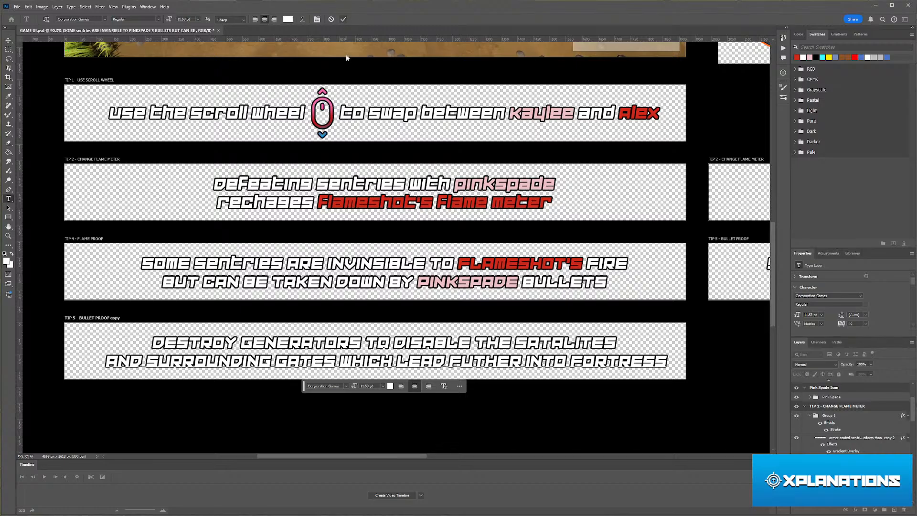
- Commit the generator tip's text edit and bring up Windows Start
{"action": "key", "text": "super"}
{"action": "left_click", "coordinate": [344, 19]}
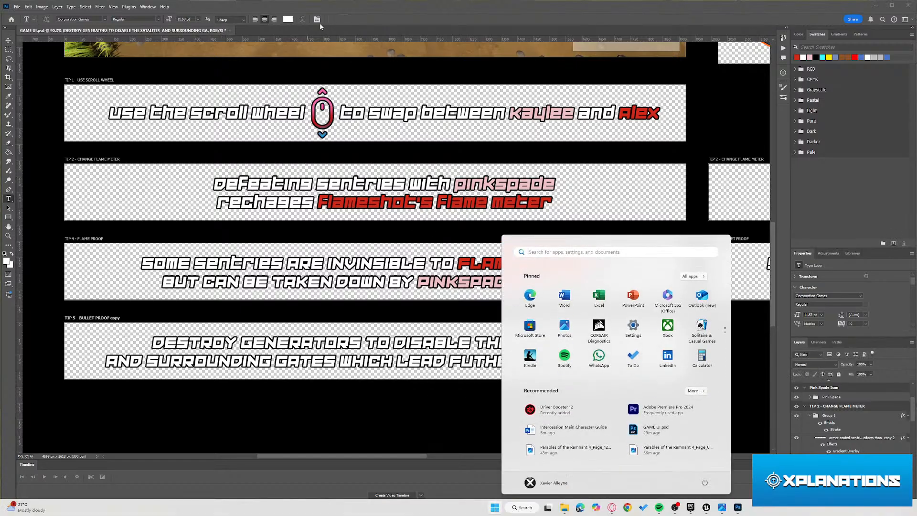
- Dismiss Windows Start and review the wording across the tip banners, including the armor coated and bullet proof ones
{"action": "left_click", "coordinate": [9, 41]}
{"action": "scroll", "coordinate": [402, 243], "scroll_direction": "down", "scroll_amount": 5}
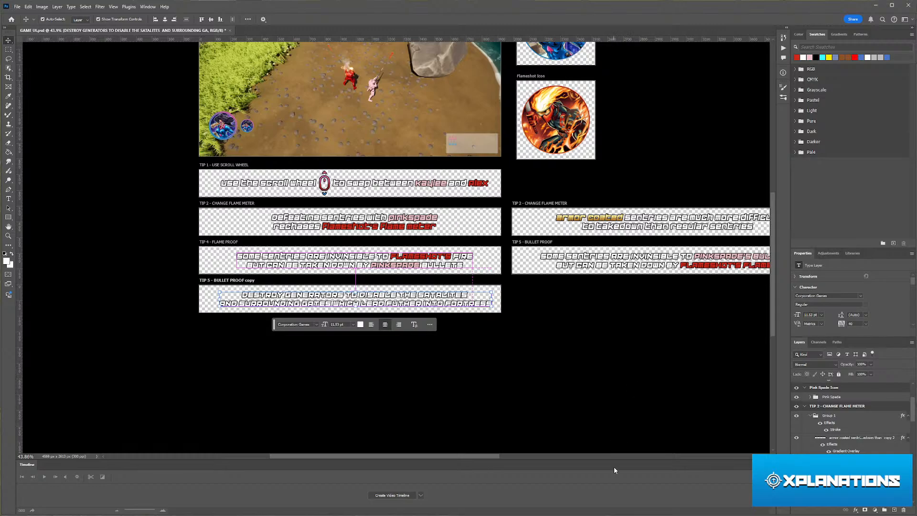
{"action": "scroll", "coordinate": [401, 292], "scroll_direction": "right", "scroll_amount": 10}
{"action": "scroll", "coordinate": [420, 299], "scroll_direction": "left", "scroll_amount": 5}
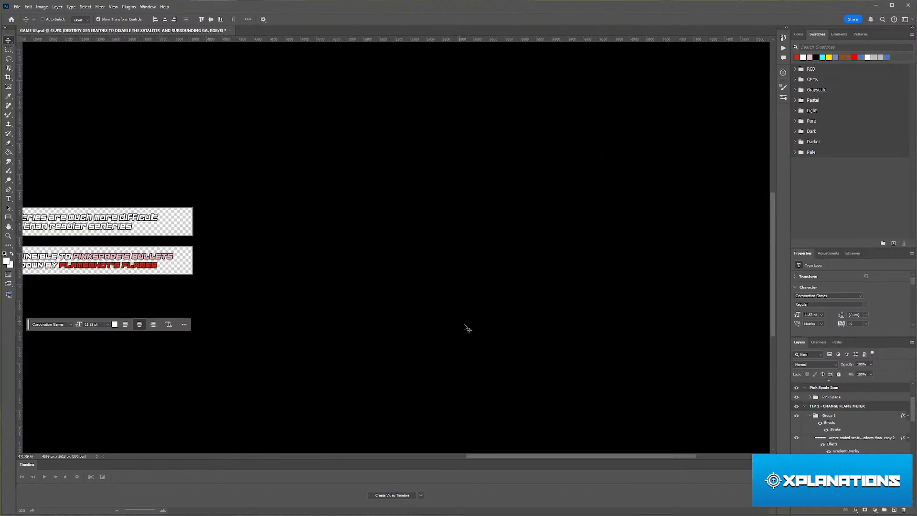
{"action": "left_click_drag", "start_coordinate": [498, 456], "coordinate": [356, 444]}
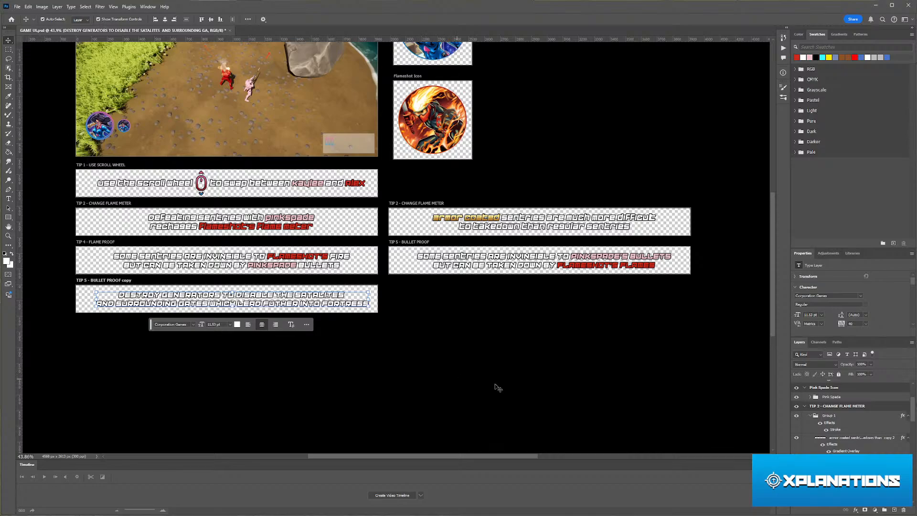
{"action": "scroll", "coordinate": [530, 383], "scroll_direction": "up", "scroll_amount": 1}
{"action": "scroll", "coordinate": [471, 313], "scroll_direction": "left", "scroll_amount": 6}
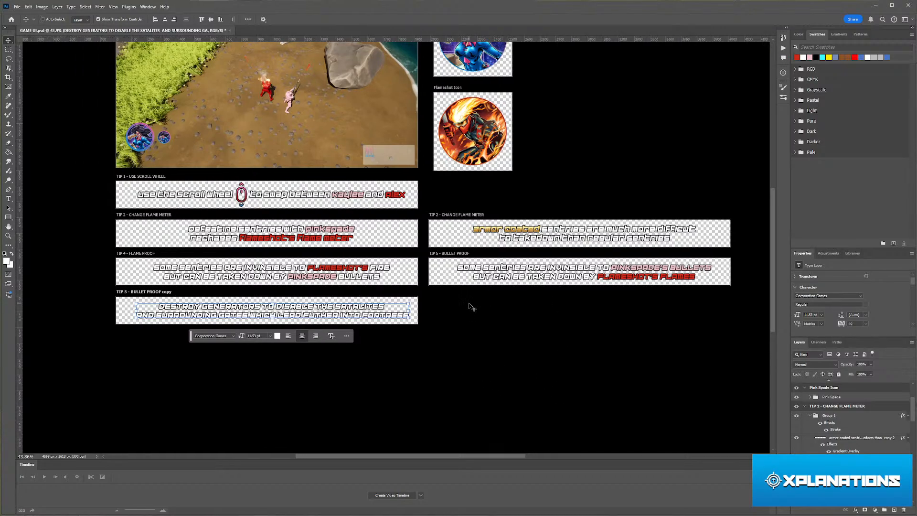
{"action": "scroll", "coordinate": [469, 296], "scroll_direction": "up", "scroll_amount": 3}
{"action": "scroll", "coordinate": [469, 294], "scroll_direction": "down", "scroll_amount": 2}
{"action": "scroll", "coordinate": [470, 295], "scroll_direction": "down", "scroll_amount": 1}
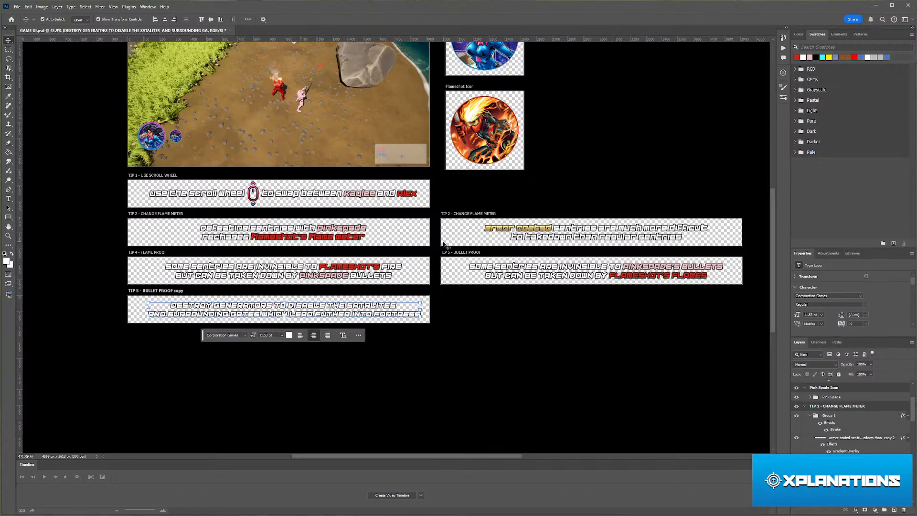
- Add 's after PINKSPADE in the second line of the TIP 4 - FLAME PROOF banner and commit the text
{"action": "left_click", "coordinate": [352, 281]}
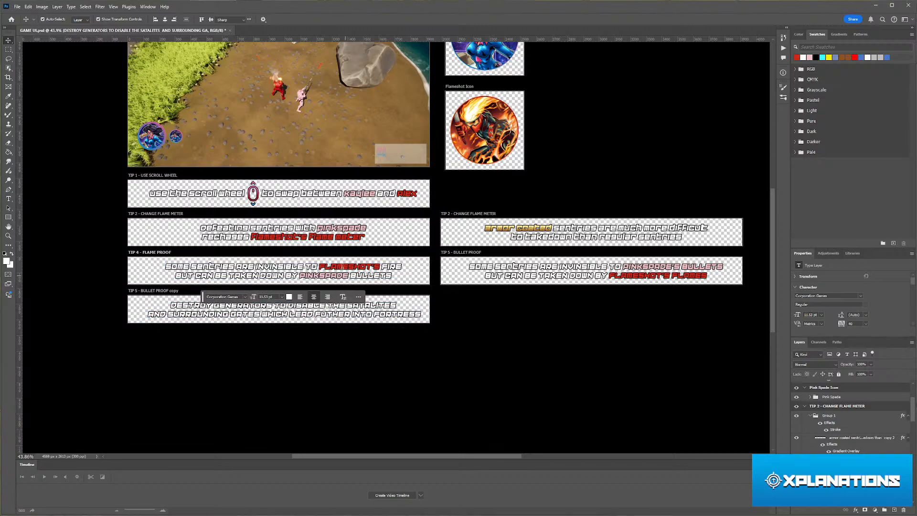
{"action": "left_click", "coordinate": [350, 274]}
{"action": "double_click", "coordinate": [348, 277]}
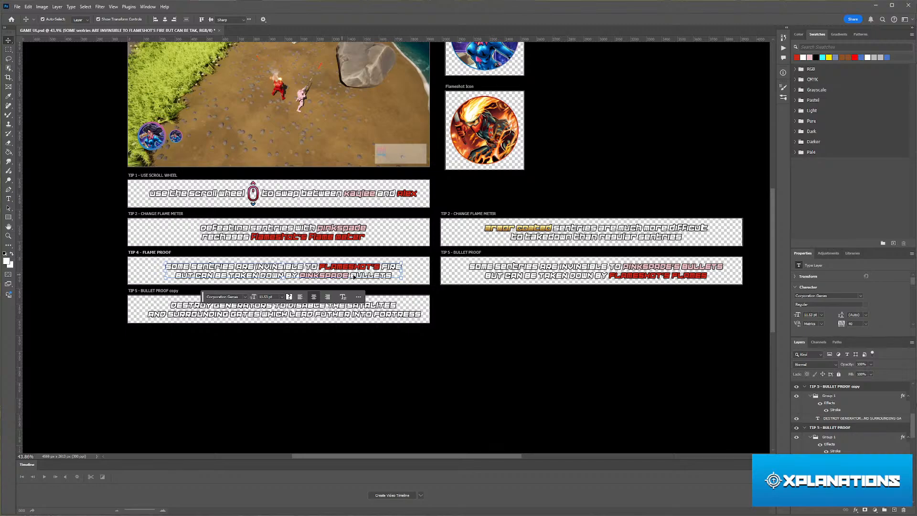
{"action": "scroll", "coordinate": [351, 274], "scroll_direction": "up", "scroll_amount": 5}
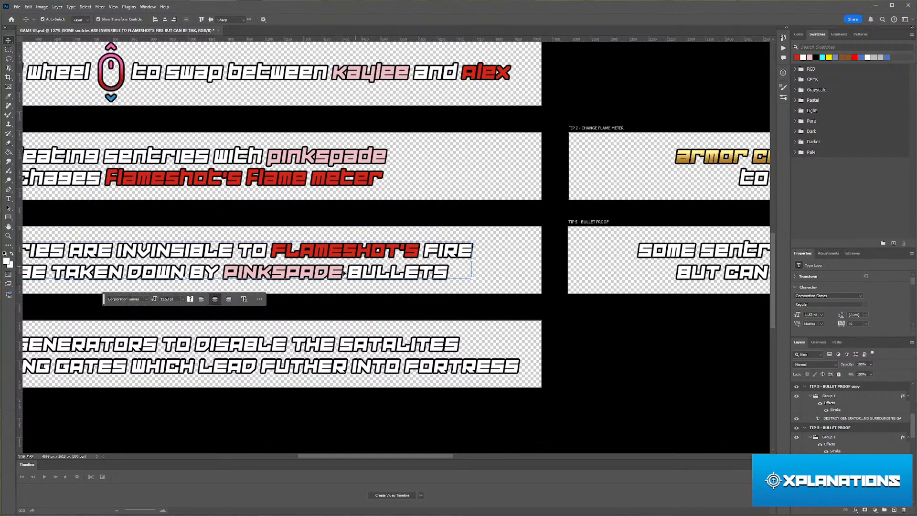
{"action": "scroll", "coordinate": [579, 389], "scroll_direction": "down", "scroll_amount": 5}
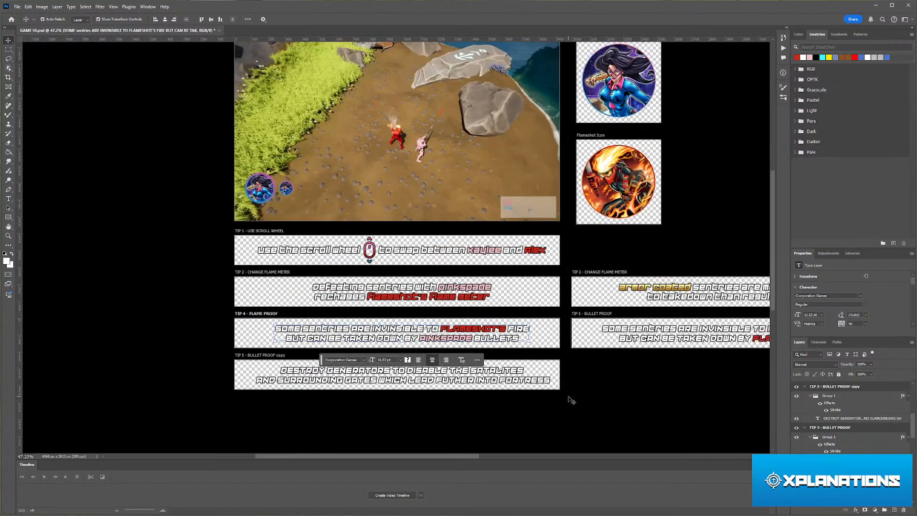
{"action": "scroll", "coordinate": [469, 338], "scroll_direction": "up", "scroll_amount": 4}
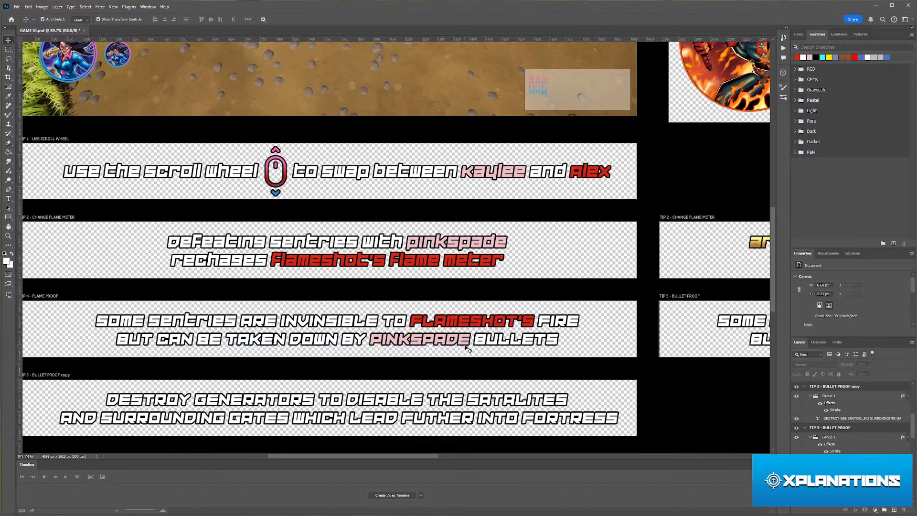
{"action": "key", "text": "t"}
{"action": "left_click", "coordinate": [470, 338]}
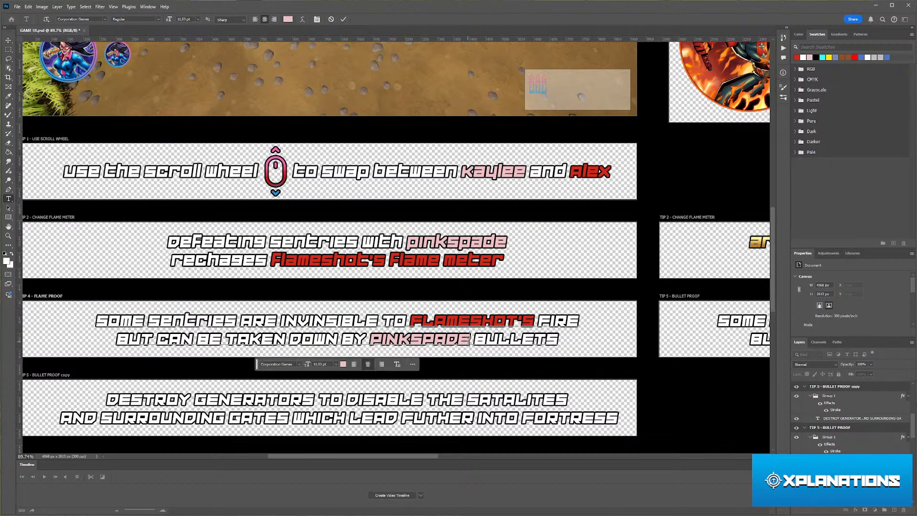
{"action": "type", "text": "'s"}
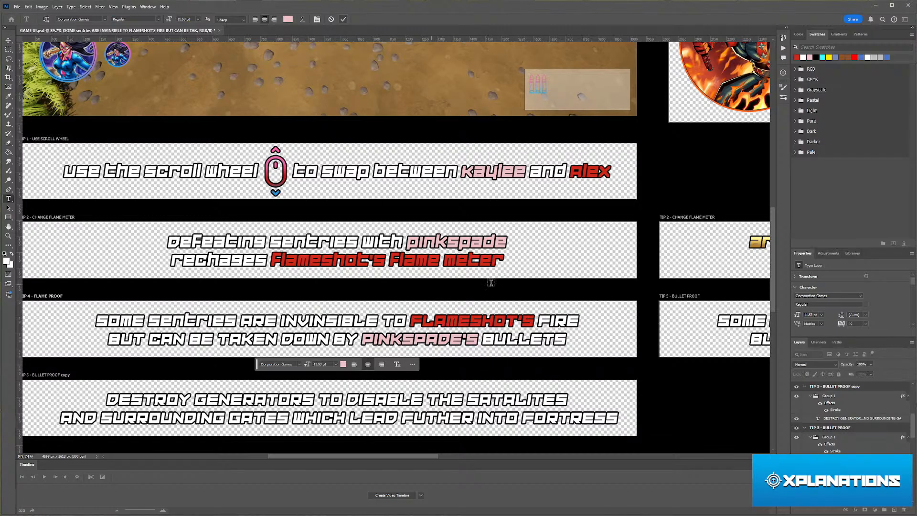
{"action": "scroll", "coordinate": [556, 303], "scroll_direction": "down", "scroll_amount": 1}
{"action": "scroll", "coordinate": [555, 301], "scroll_direction": "down", "scroll_amount": 5}
{"action": "scroll", "coordinate": [551, 302], "scroll_direction": "right", "scroll_amount": 2}
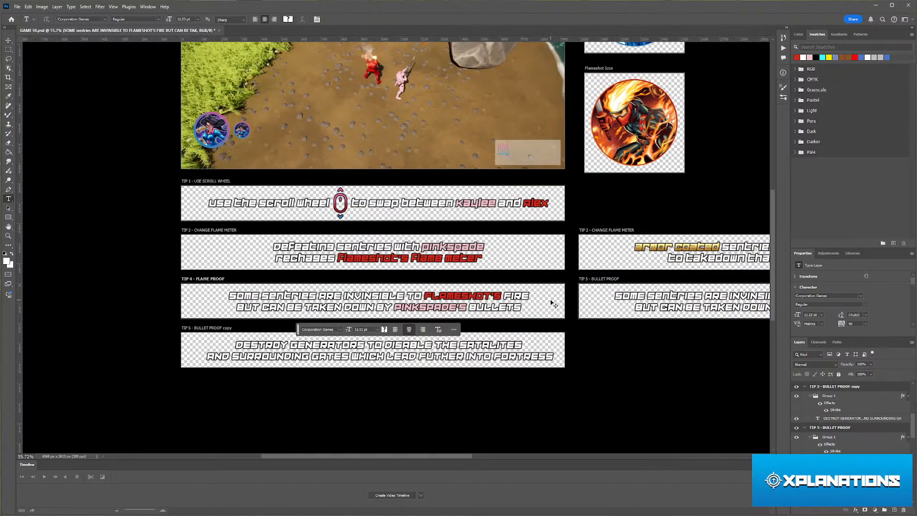
{"action": "left_click", "coordinate": [549, 301]}
- Select SATALITES in the generator tip, switch to the browser and search Google for it with the suggested spelling satellites
{"action": "scroll", "coordinate": [550, 302], "scroll_direction": "right", "scroll_amount": 4}
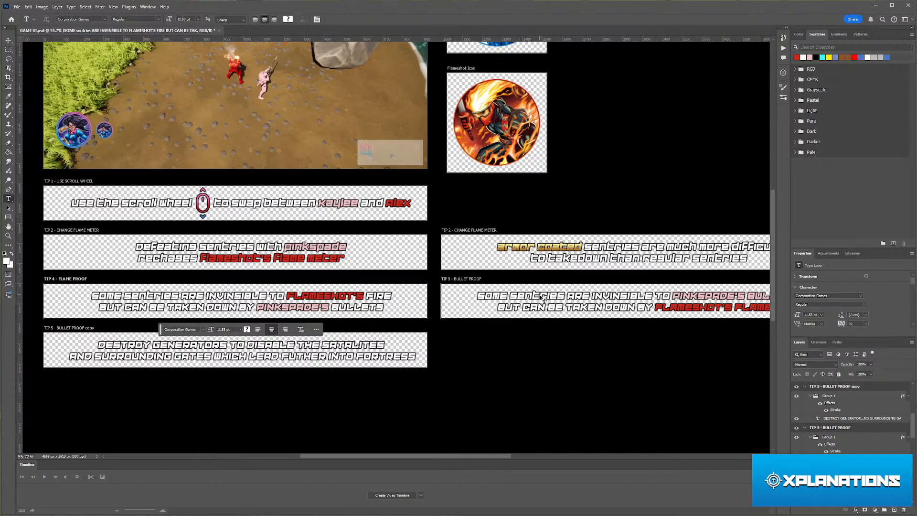
{"action": "scroll", "coordinate": [529, 289], "scroll_direction": "right", "scroll_amount": 1}
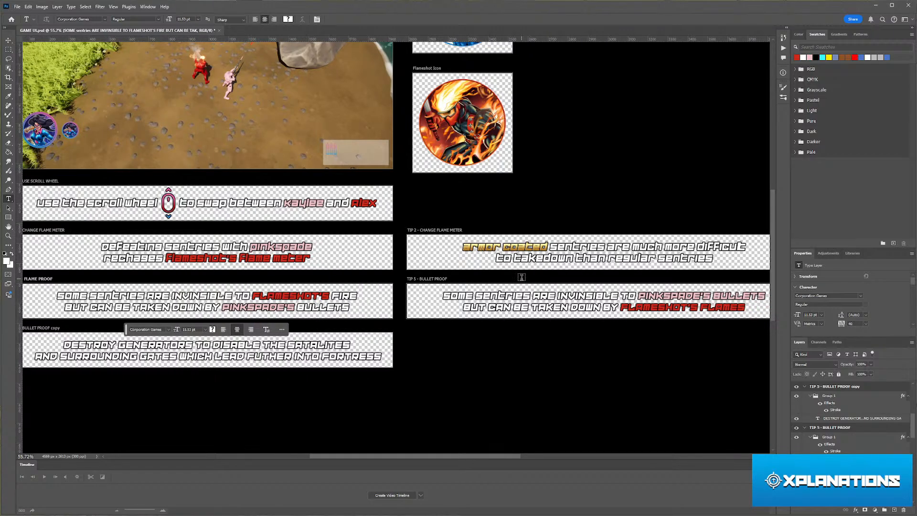
{"action": "scroll", "coordinate": [548, 315], "scroll_direction": "right", "scroll_amount": 1}
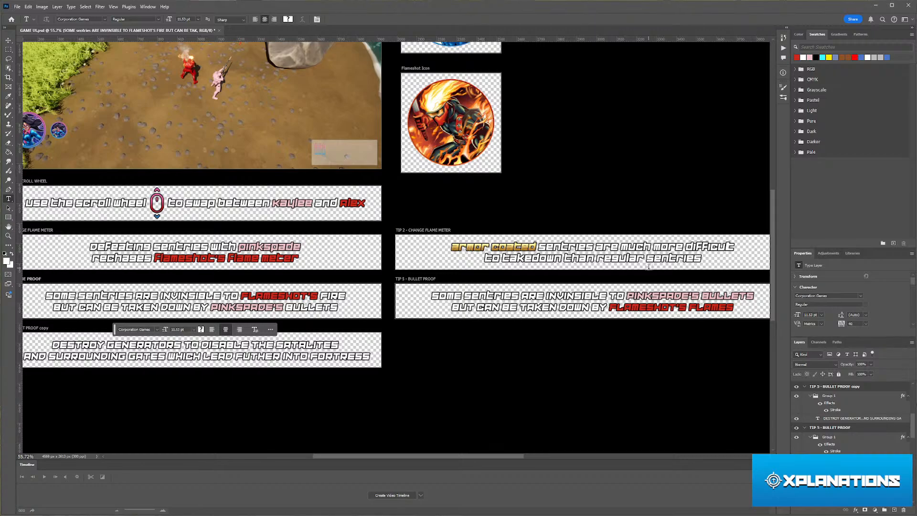
{"action": "scroll", "coordinate": [191, 334], "scroll_direction": "down", "scroll_amount": 1}
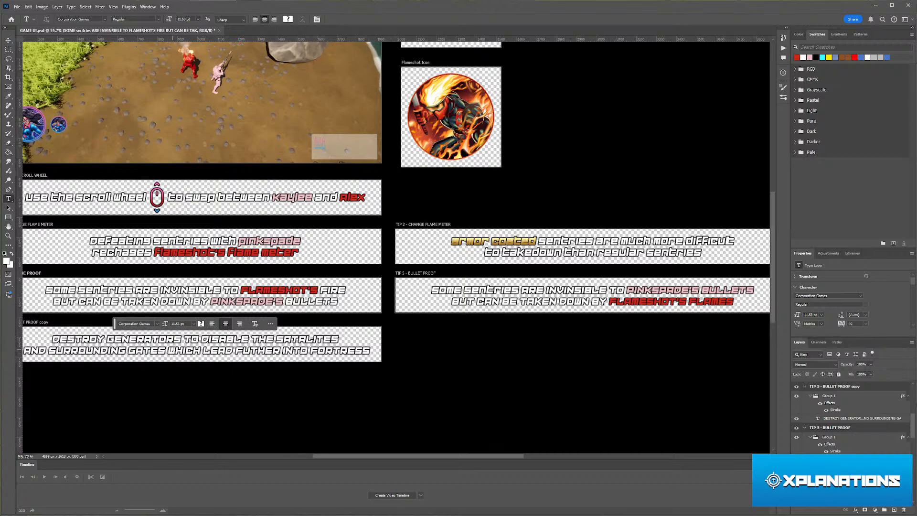
{"action": "scroll", "coordinate": [169, 354], "scroll_direction": "left", "scroll_amount": 5}
{"action": "scroll", "coordinate": [330, 325], "scroll_direction": "up", "scroll_amount": 1}
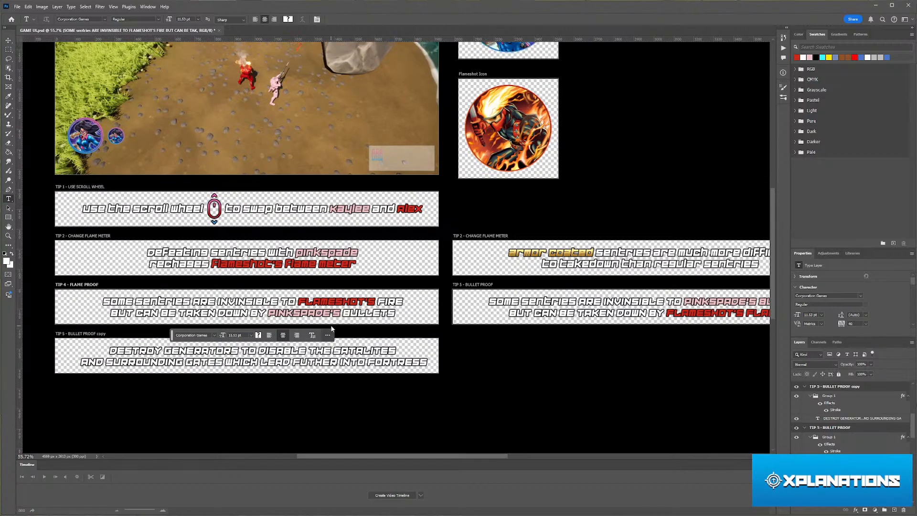
{"action": "left_click", "coordinate": [381, 350]}
{"action": "left_click_drag", "start_coordinate": [396, 350], "coordinate": [333, 350]}
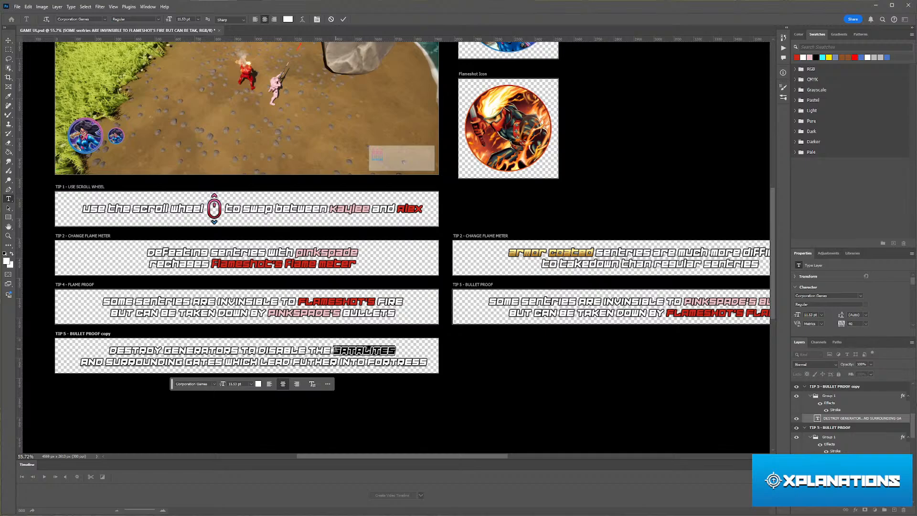
{"action": "key", "text": "super"}
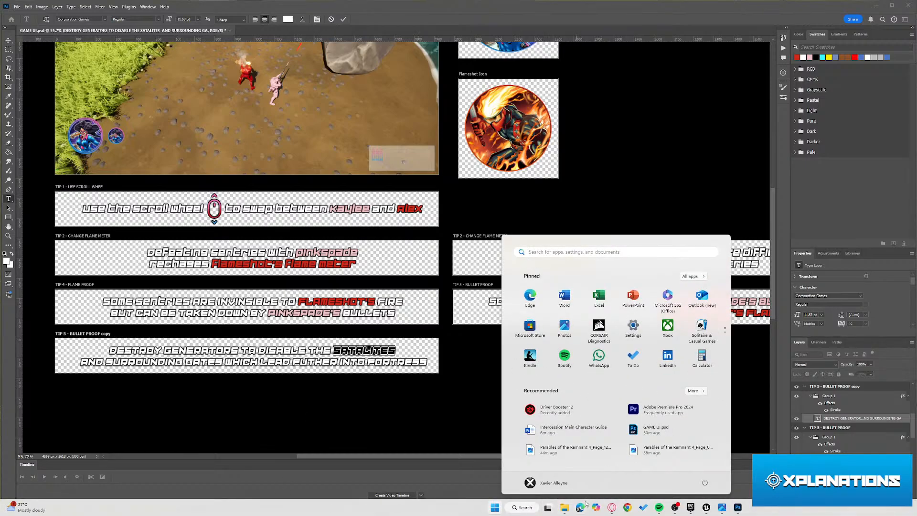
{"action": "left_click", "coordinate": [612, 508]}
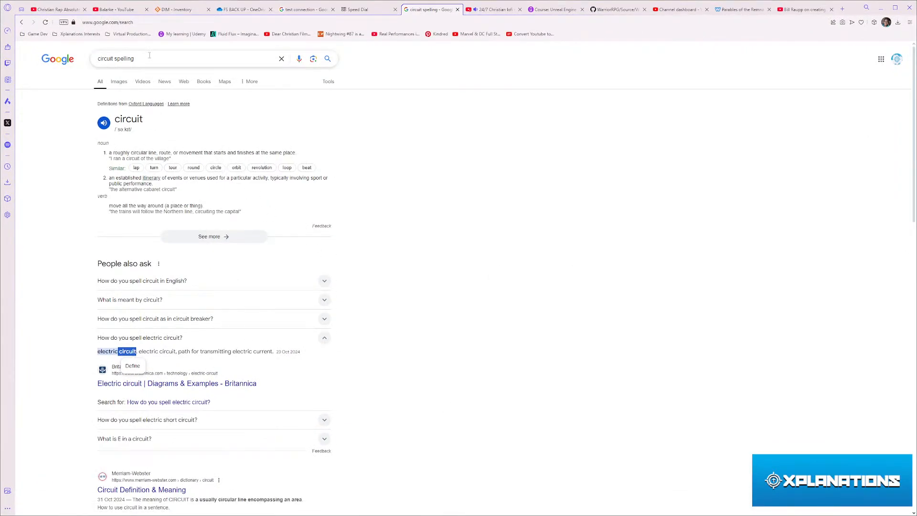
{"action": "type", "text": "satellites"}
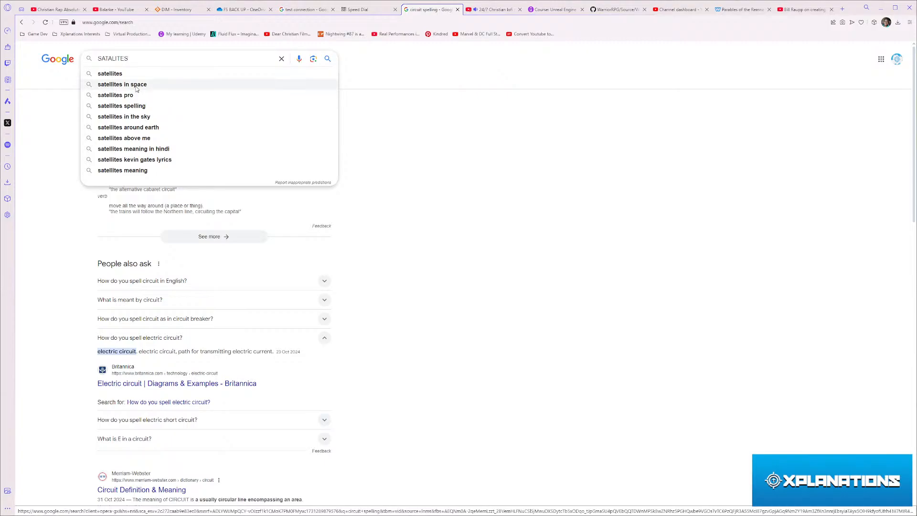
{"action": "key", "text": "Escape"}
{"action": "key", "text": "Return"}
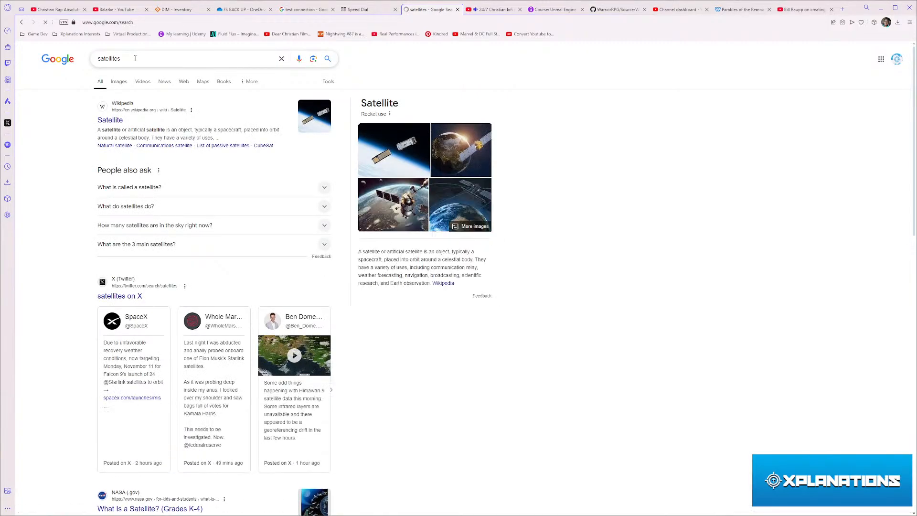
- Copy the spelling satellites from the search, return to Photoshop and replace SATALITES in the generator tip with it
{"action": "double_click", "coordinate": [159, 56]}
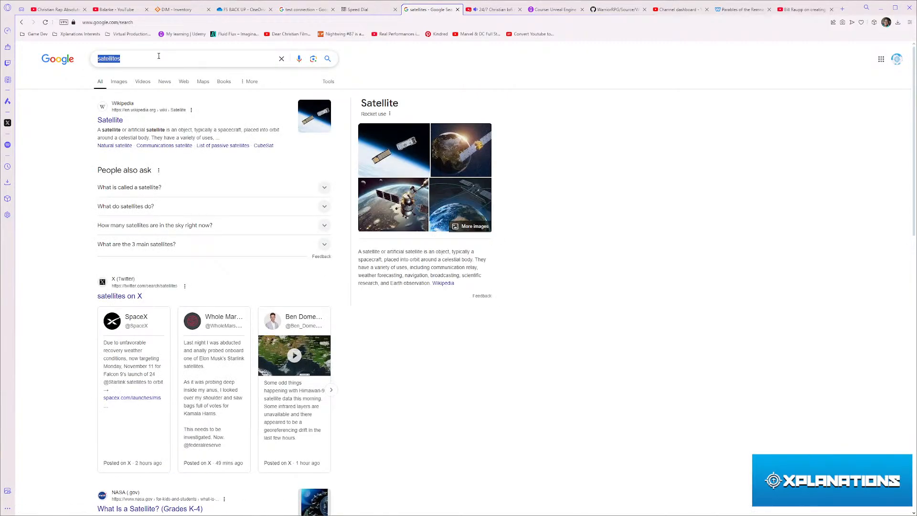
{"action": "left_click", "coordinate": [880, 8]}
{"action": "left_click", "coordinate": [375, 352]}
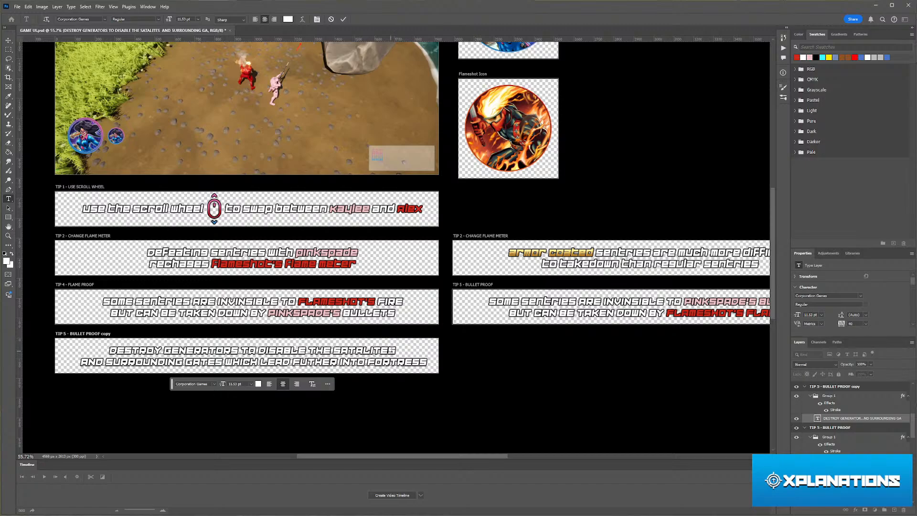
{"action": "left_click_drag", "start_coordinate": [394, 351], "coordinate": [334, 351]}
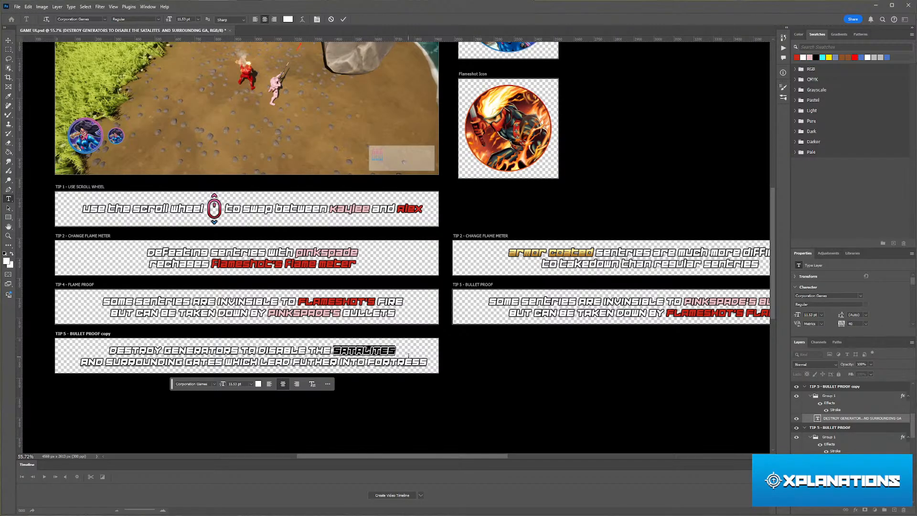
{"action": "type", "text": "satellites"}
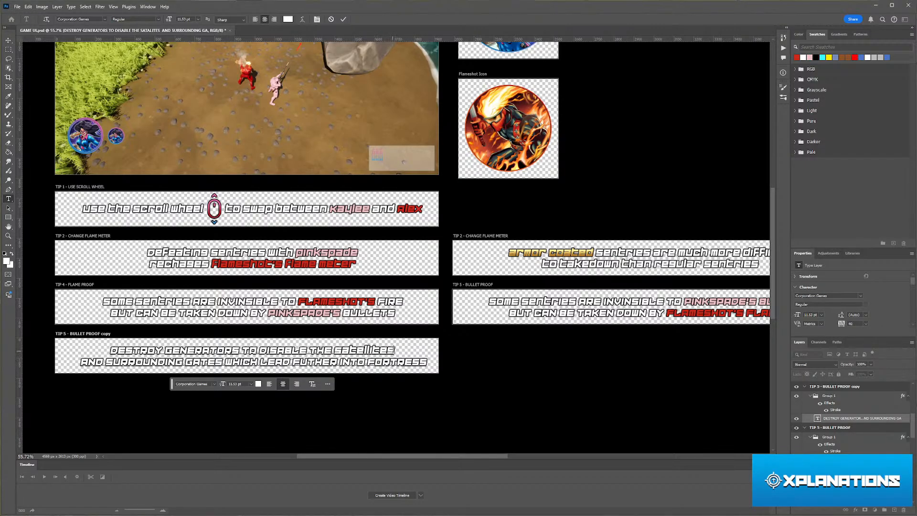
- Apply All Caps to the word satellites in the generator tip, commit the text and deselect the layer
{"action": "left_click_drag", "start_coordinate": [393, 351], "coordinate": [335, 350]}
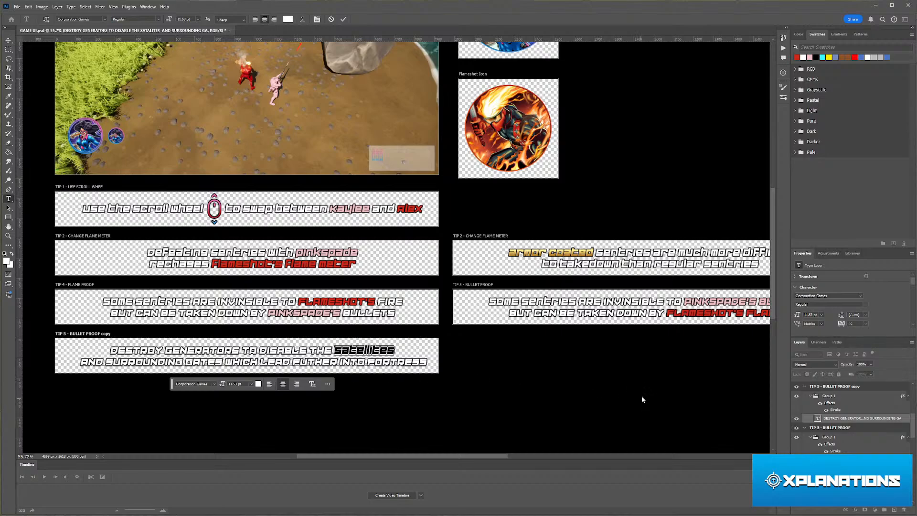
{"action": "scroll", "coordinate": [877, 316], "scroll_direction": "down", "scroll_amount": 1}
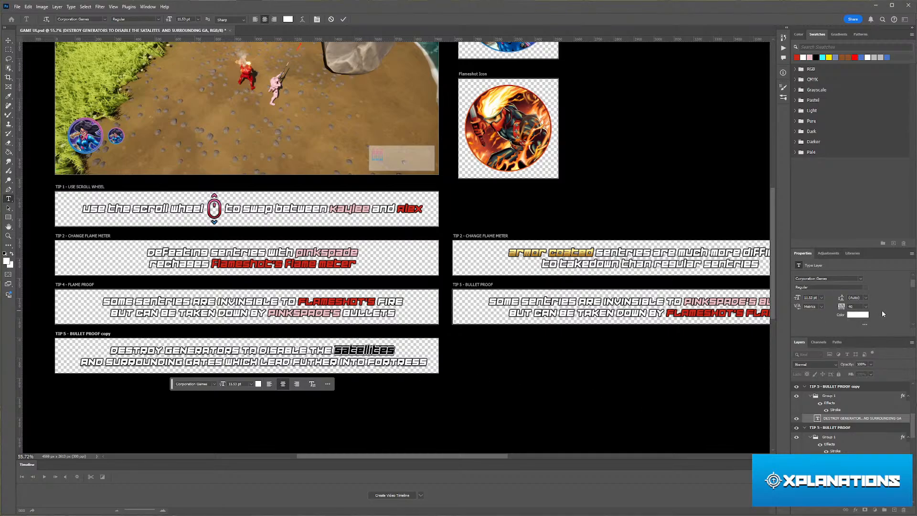
{"action": "scroll", "coordinate": [882, 310], "scroll_direction": "down", "scroll_amount": 2}
{"action": "scroll", "coordinate": [882, 310], "scroll_direction": "down", "scroll_amount": 1}
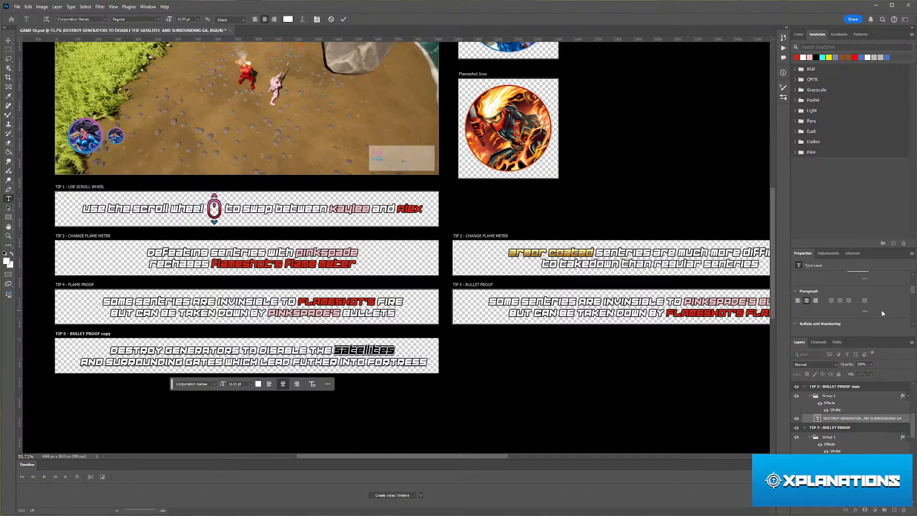
{"action": "left_click_drag", "start_coordinate": [912, 300], "coordinate": [914, 300]}
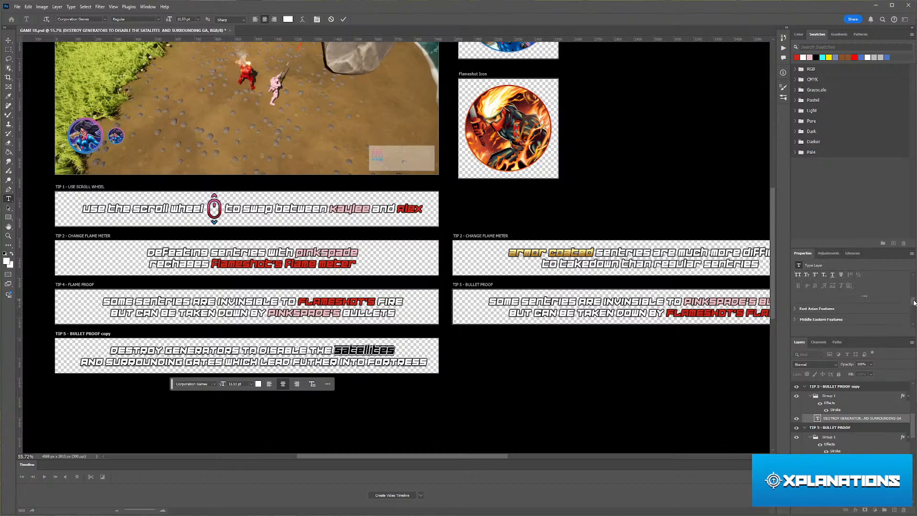
{"action": "left_click", "coordinate": [798, 275]}
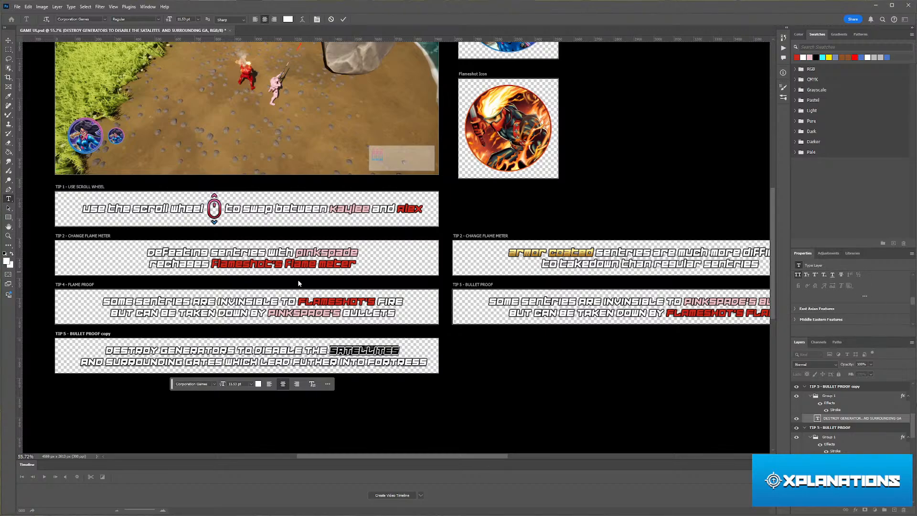
{"action": "left_click", "coordinate": [8, 40]}
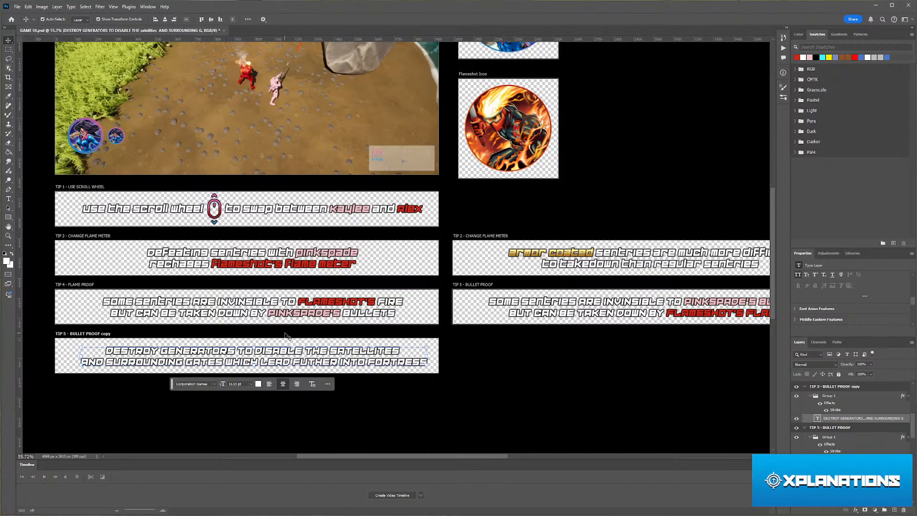
{"action": "left_click", "coordinate": [240, 344]}
{"action": "scroll", "coordinate": [239, 345], "scroll_direction": "left", "scroll_amount": 2}
{"action": "key", "text": "ctrl"}
{"action": "key", "text": "ctrl"}
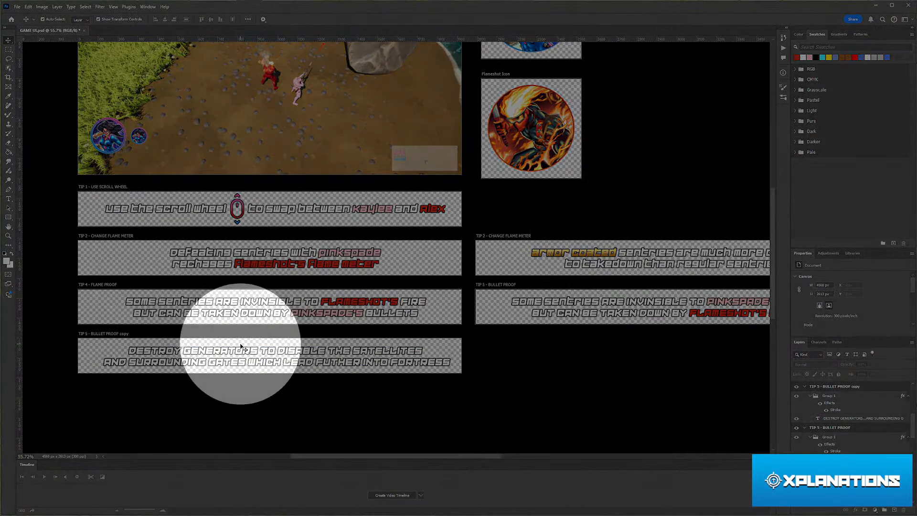
{"action": "scroll", "coordinate": [229, 354], "scroll_direction": "left", "scroll_amount": 2}
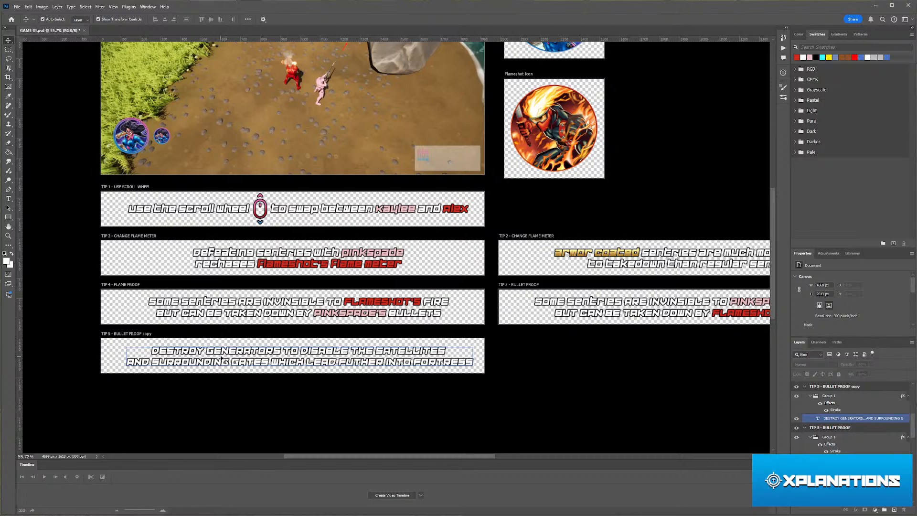
- Duplicate the generator tip artboard and place the copy beside the original, below the TIP 5 - BULLET PROOF banner
{"action": "scroll", "coordinate": [222, 358], "scroll_direction": "right", "scroll_amount": 1}
{"action": "scroll", "coordinate": [222, 368], "scroll_direction": "left", "scroll_amount": 5}
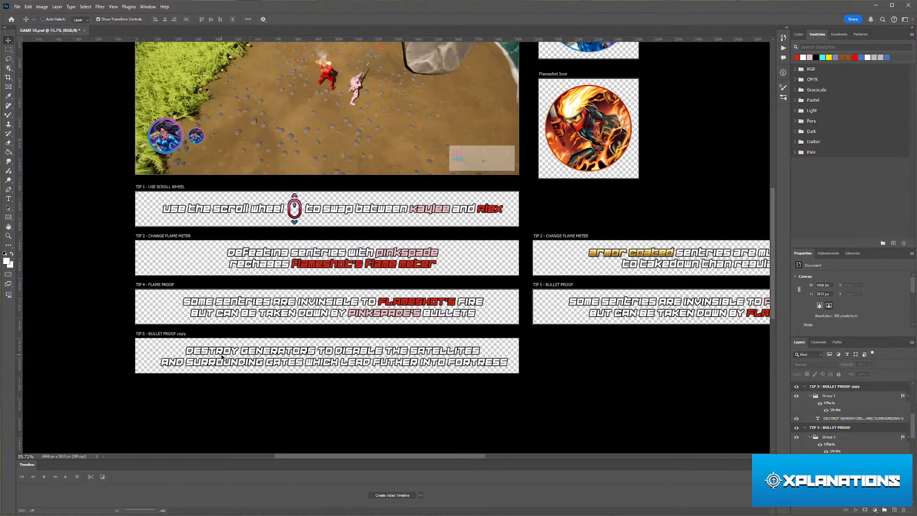
{"action": "scroll", "coordinate": [211, 376], "scroll_direction": "down", "scroll_amount": 1}
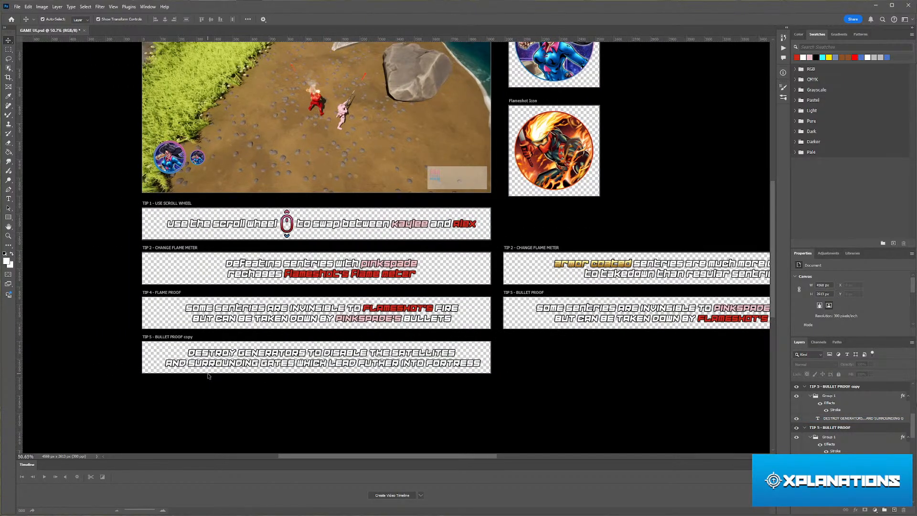
{"action": "scroll", "coordinate": [211, 344], "scroll_direction": "right", "scroll_amount": 2}
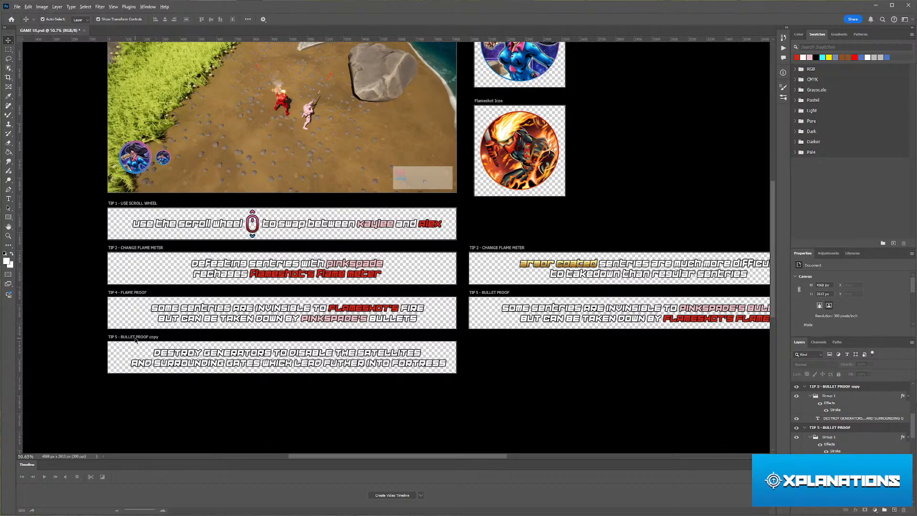
{"action": "left_click_drag", "start_coordinate": [133, 338], "coordinate": [485, 336]}
{"action": "scroll", "coordinate": [478, 344], "scroll_direction": "right", "scroll_amount": 2}
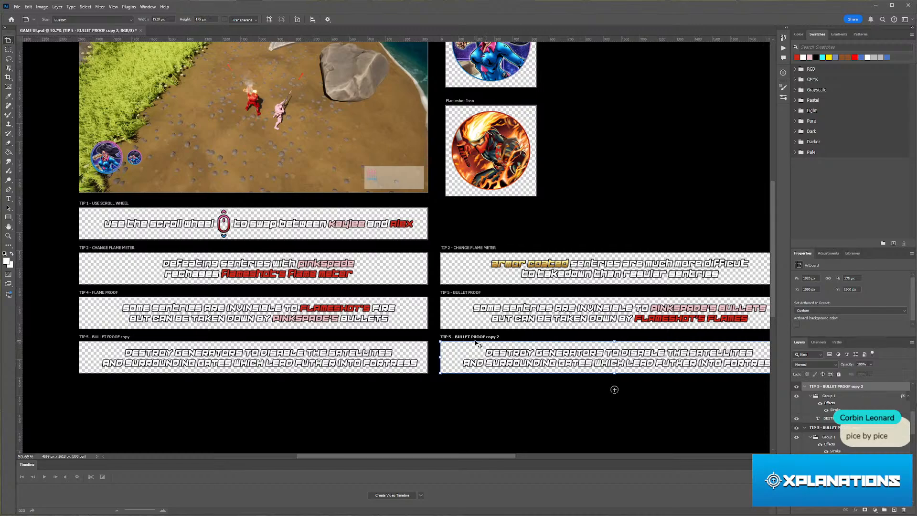
{"action": "key", "text": "super"}
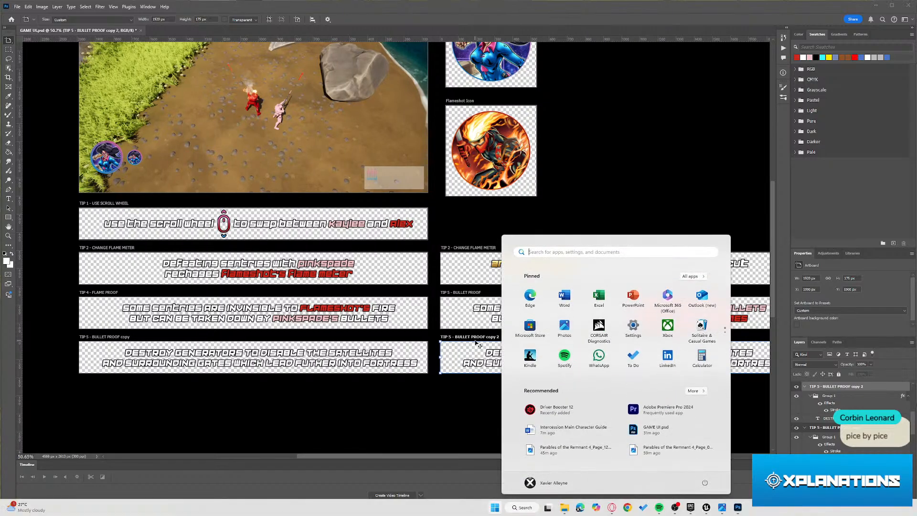
{"action": "key", "text": "super"}
{"action": "scroll", "coordinate": [476, 343], "scroll_direction": "right", "scroll_amount": 5}
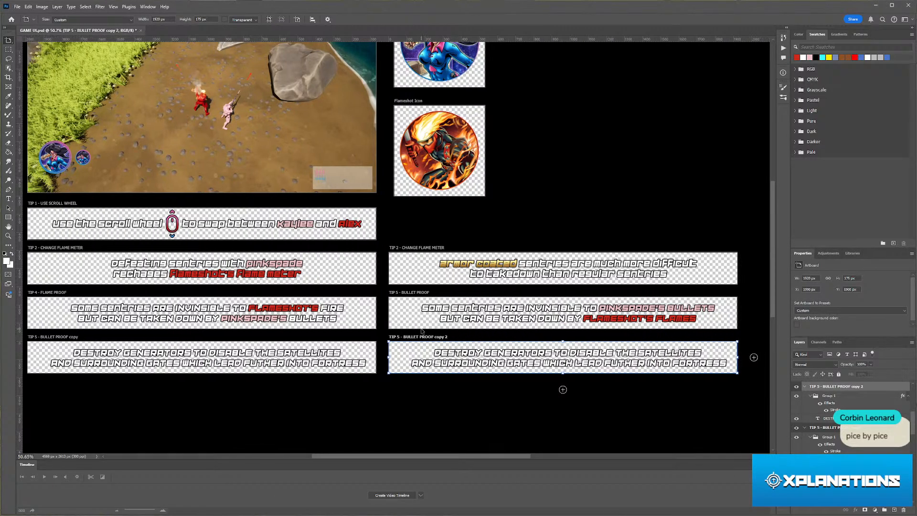
- Rename the original generator tip artboard, TIP 5 - BULLET PROOF copy, as TIP 6 - Destroy the Sataellites
{"action": "scroll", "coordinate": [428, 341], "scroll_direction": "left", "scroll_amount": 6}
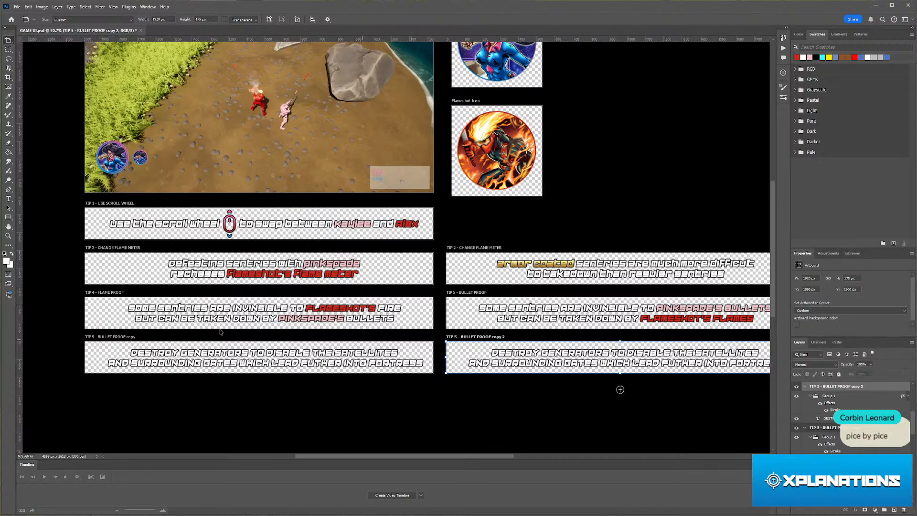
{"action": "left_click", "coordinate": [135, 337]}
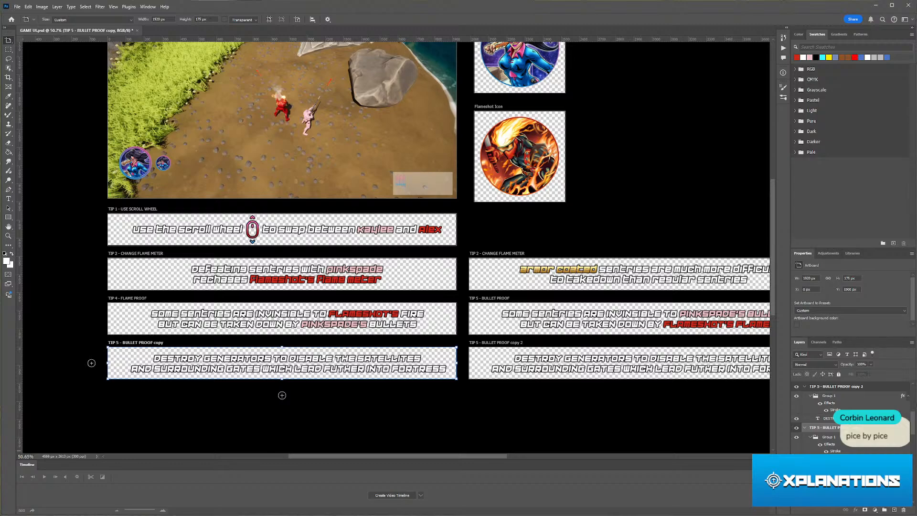
{"action": "double_click", "coordinate": [826, 427]}
{"action": "left_click", "coordinate": [854, 428]}
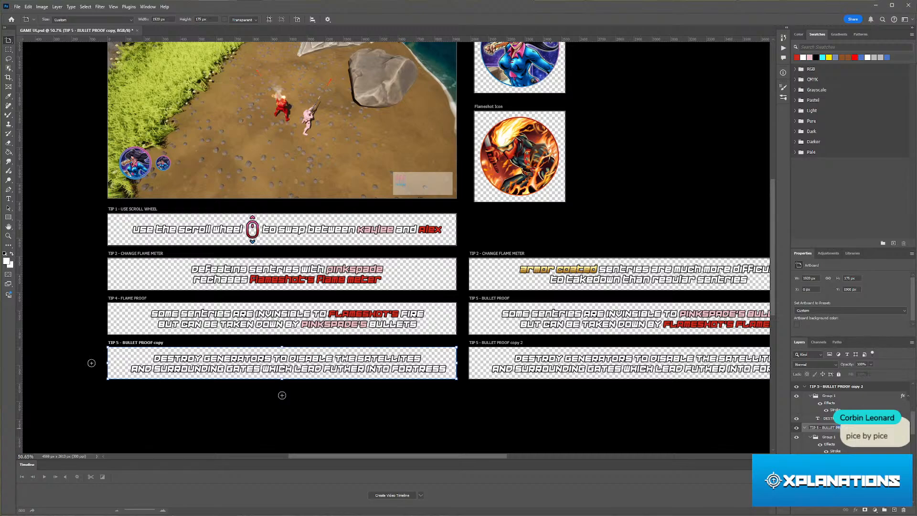
{"action": "left_click_drag", "start_coordinate": [854, 427], "coordinate": [823, 428]}
{"action": "type", "text": "o"}
{"action": "type", "text": "estroy"}
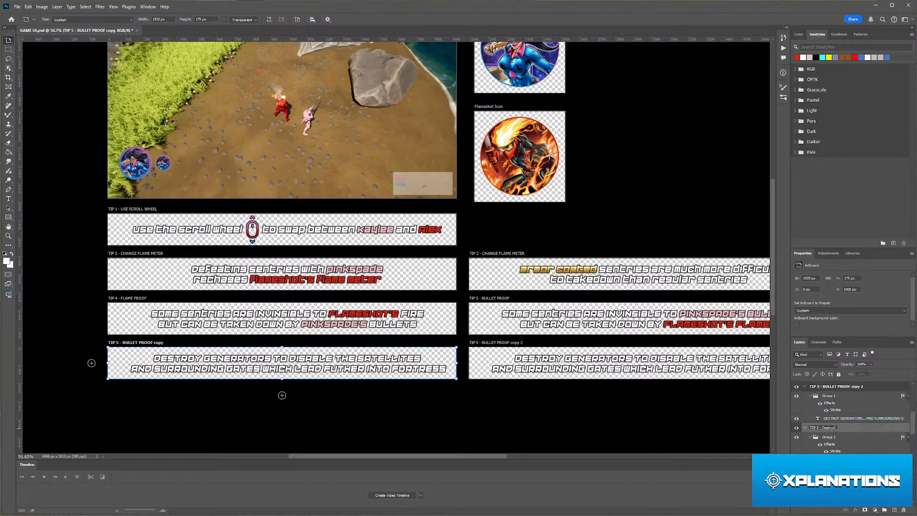
{"action": "type", "text": " Ghe S"}
{"action": "type", "text": "atellite"}
{"action": "key", "text": "BackSpace"}
{"action": "key", "text": "BackSpace"}
{"action": "type", "text": "lite"}
{"action": "key", "text": "BackSpace"}
{"action": "type", "text": "6"}
{"action": "key", "text": "Return"}
- In the duplicated generator tip, replace the first-line words after DESTROY with THE FIELD
{"action": "scroll", "coordinate": [686, 434], "scroll_direction": "right", "scroll_amount": 5}
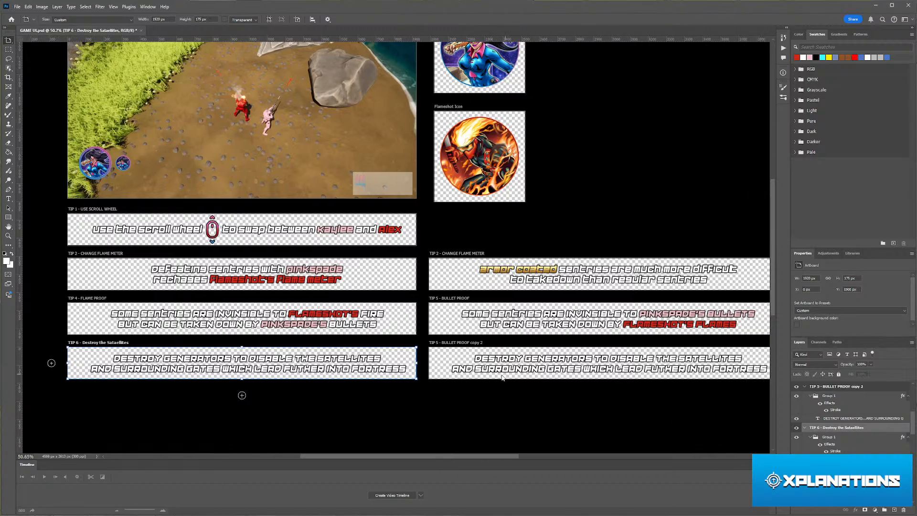
{"action": "scroll", "coordinate": [480, 358], "scroll_direction": "down", "scroll_amount": 3}
{"action": "scroll", "coordinate": [428, 359], "scroll_direction": "up", "scroll_amount": 5}
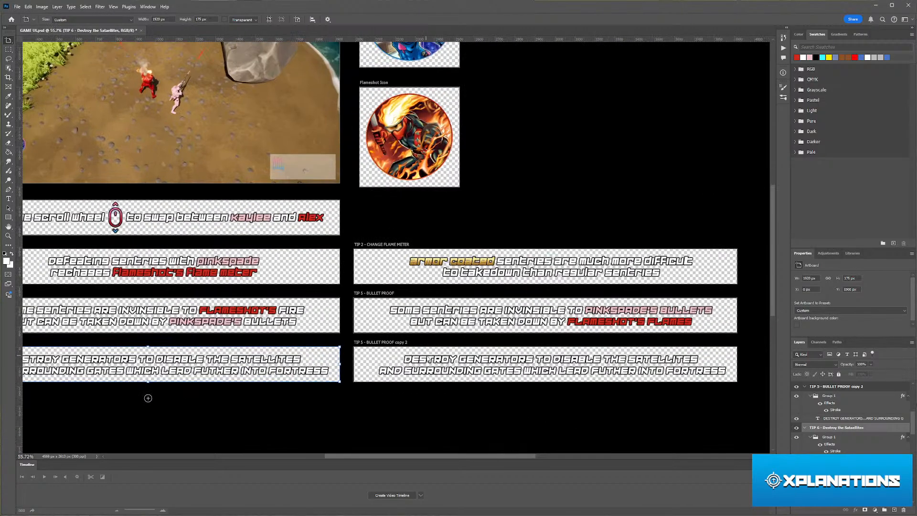
{"action": "scroll", "coordinate": [595, 372], "scroll_direction": "right", "scroll_amount": 1}
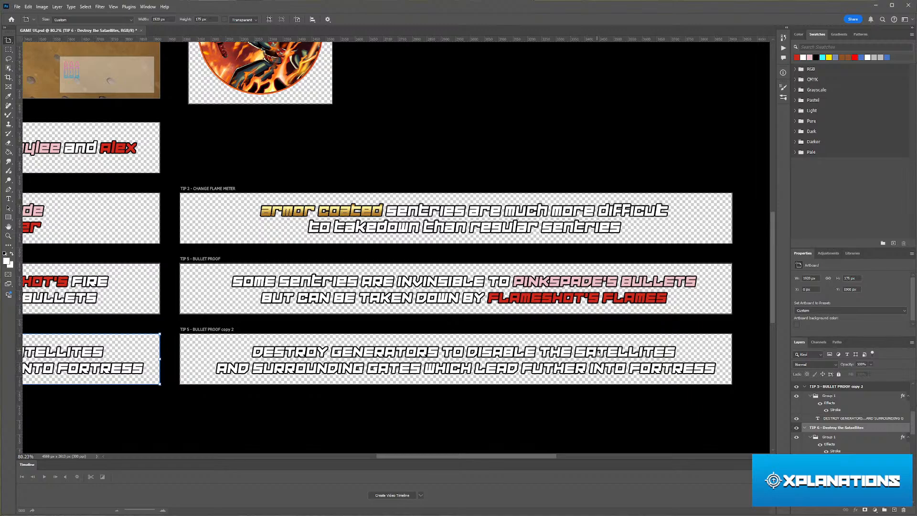
{"action": "left_click", "coordinate": [601, 356]}
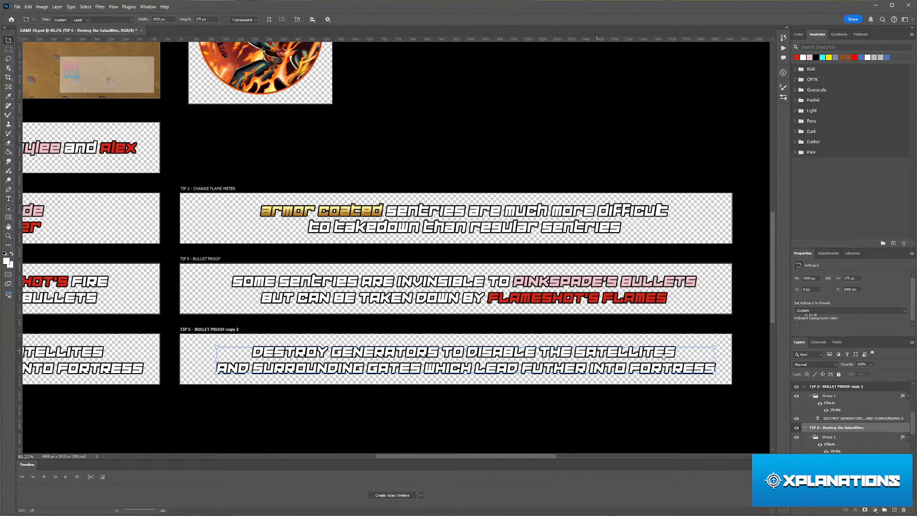
{"action": "key", "text": "t"}
{"action": "key", "text": "v"}
{"action": "left_click", "coordinate": [633, 358]}
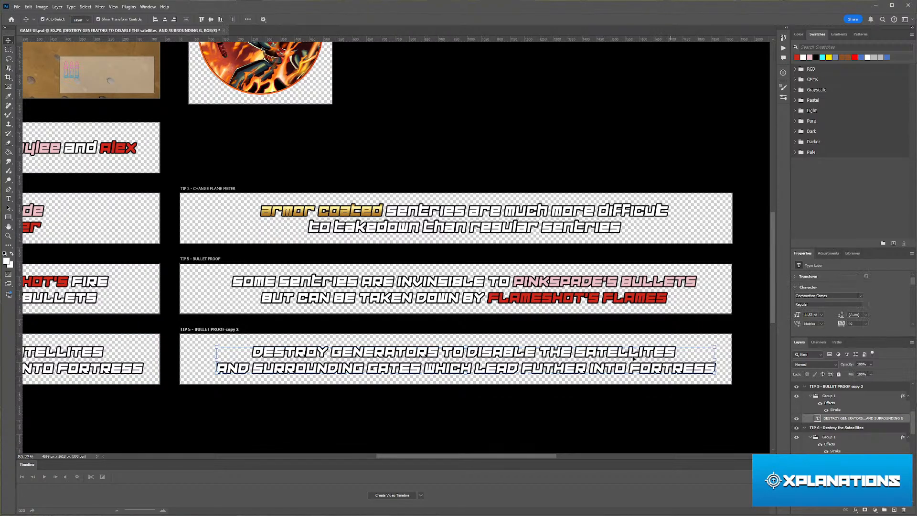
{"action": "double_click", "coordinate": [597, 365]}
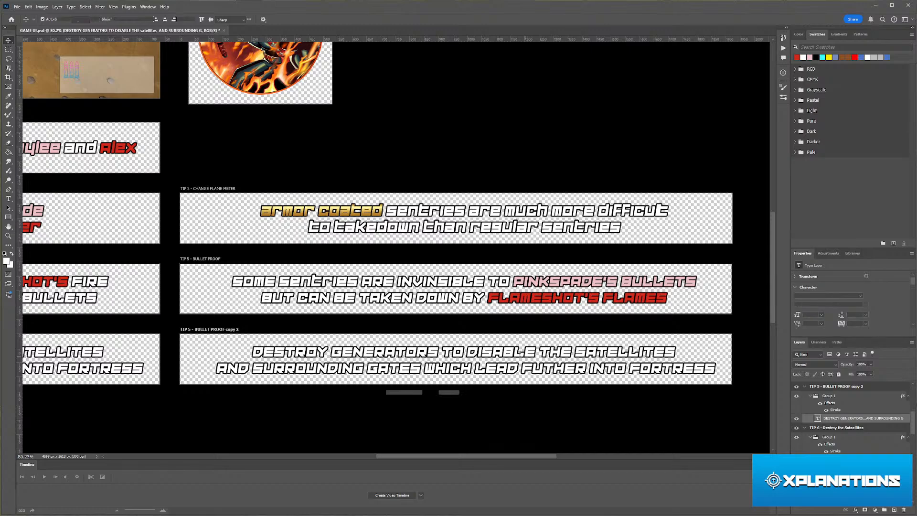
{"action": "double_click", "coordinate": [634, 353]}
{"action": "left_click", "coordinate": [635, 353]}
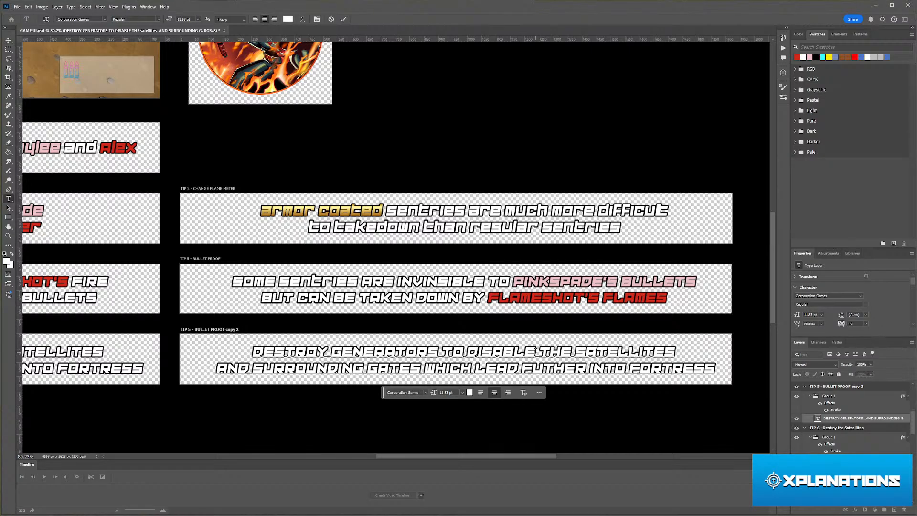
{"action": "left_click_drag", "start_coordinate": [576, 352], "coordinate": [278, 353]}
{"action": "left_click", "coordinate": [543, 352]}
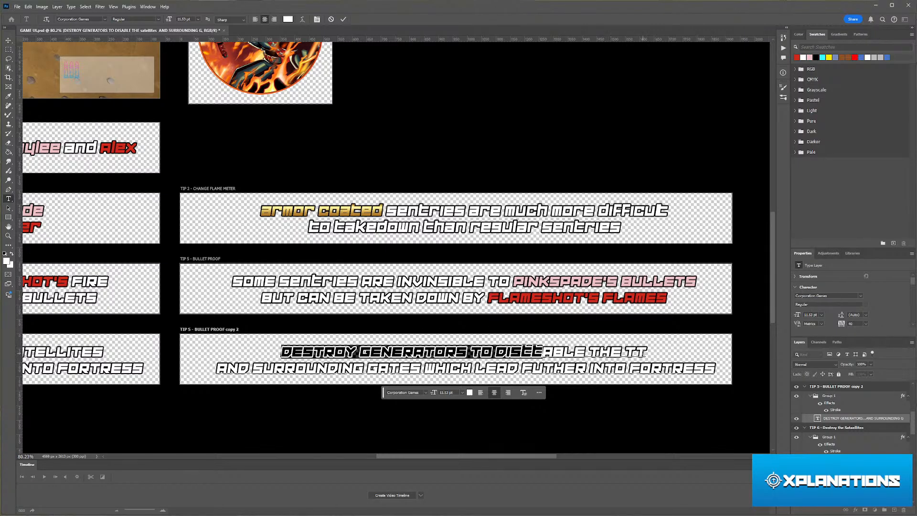
{"action": "left_click_drag", "start_coordinate": [645, 352], "coordinate": [361, 351]}
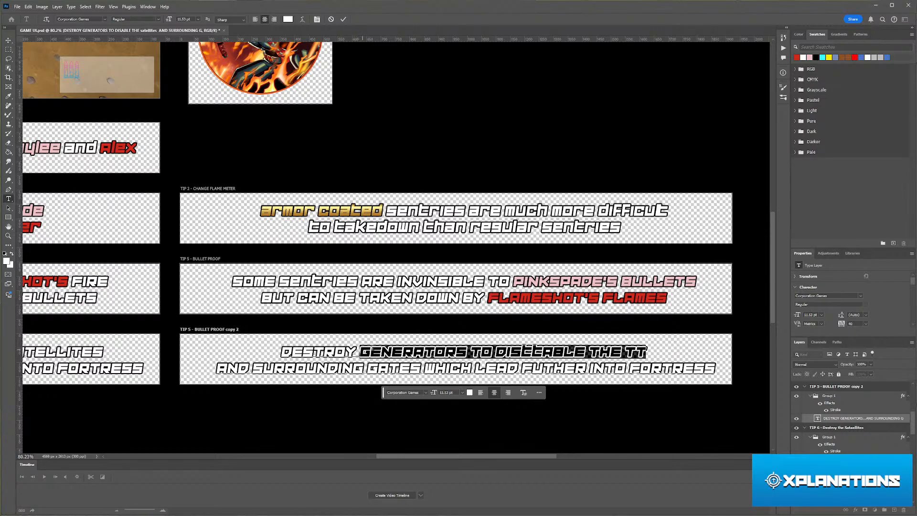
{"action": "type", "text": "THE FILED"}
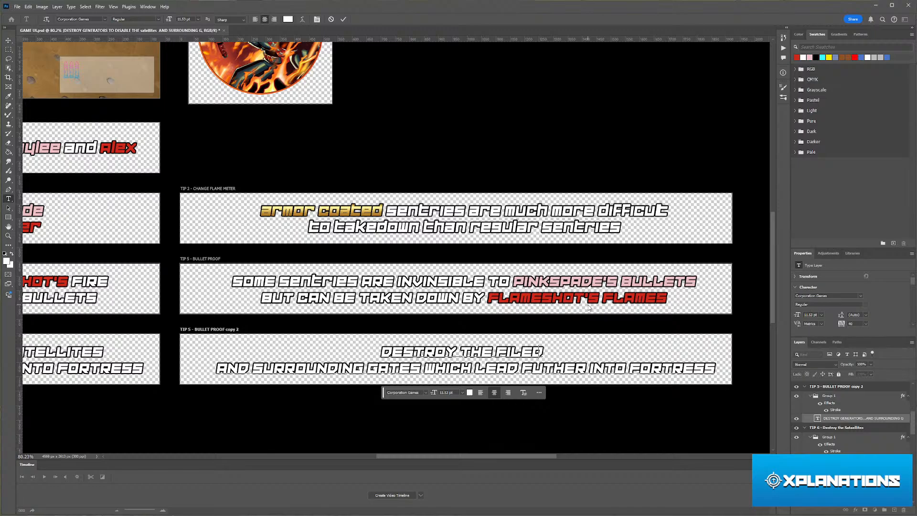
{"action": "key", "text": "BackSpace"}
{"action": "key", "text": "BackSpace"}
{"action": "key", "text": "BackSpace"}
{"action": "key", "text": "BackSpace"}
{"action": "key", "text": "BackSpace"}
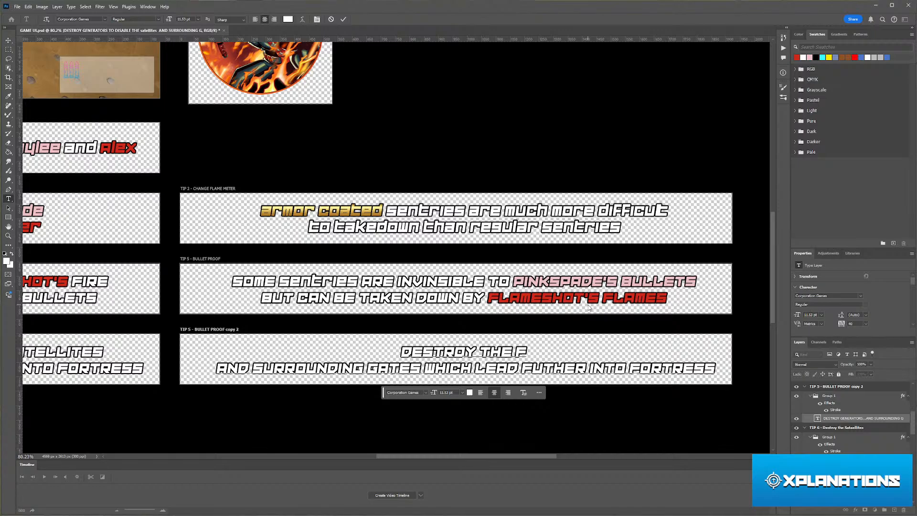
{"action": "type", "text": "IELD"}
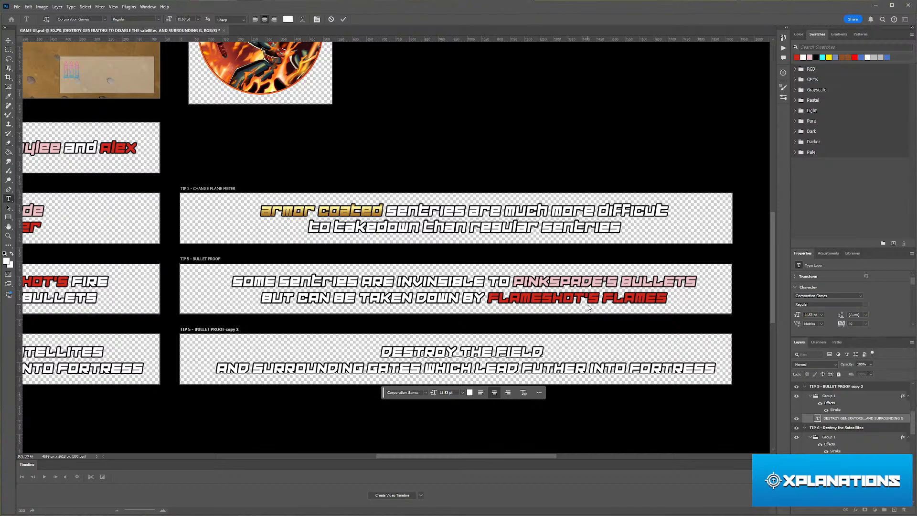
- Insert GEN- before FIELD so the duplicated tip's first line reads DESTROY THE GEN-FIELD
{"action": "key", "text": "ctrl+Left"}
{"action": "type", "text": "GERN"}
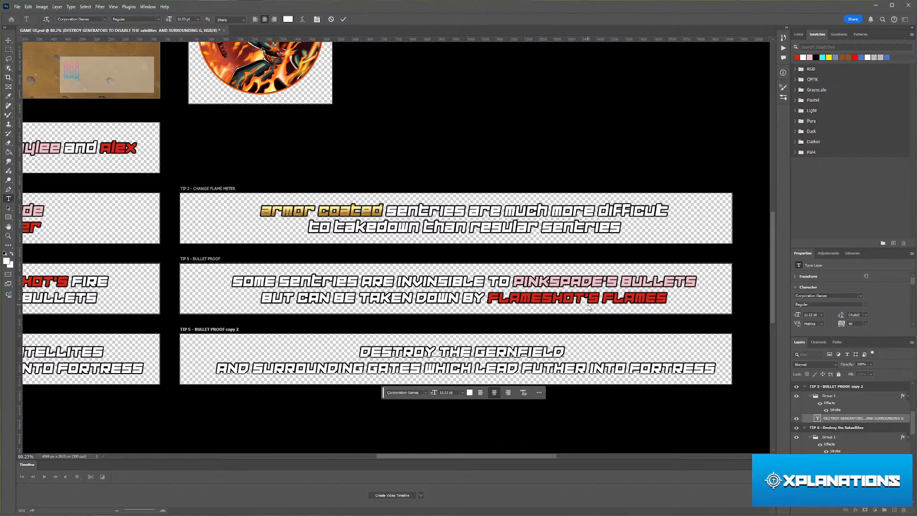
{"action": "key", "text": "BackSpace"}
{"action": "key", "text": "BackSpace"}
{"action": "type", "text": "N-FIELD"}
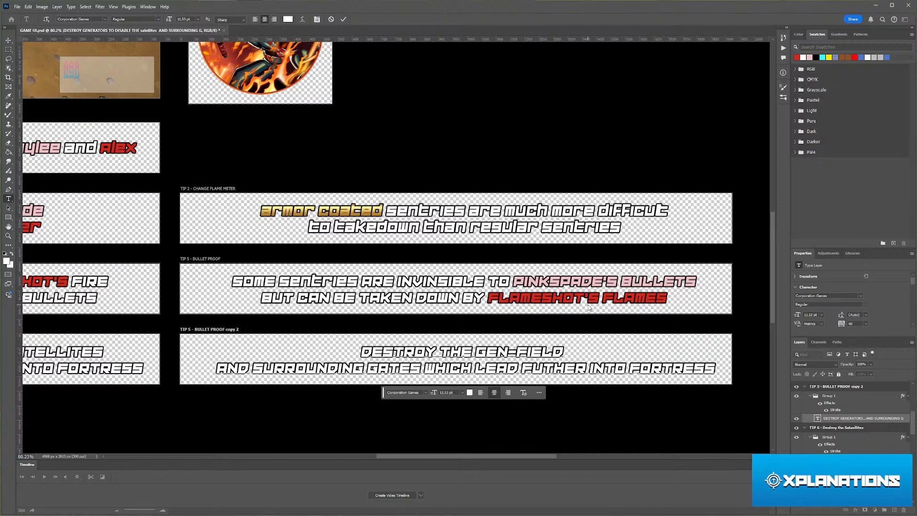
- Add PILLARS TO REMOVE THE after GEN-FIELD in the duplicated tip's first line
{"action": "type", "text": " CON"}
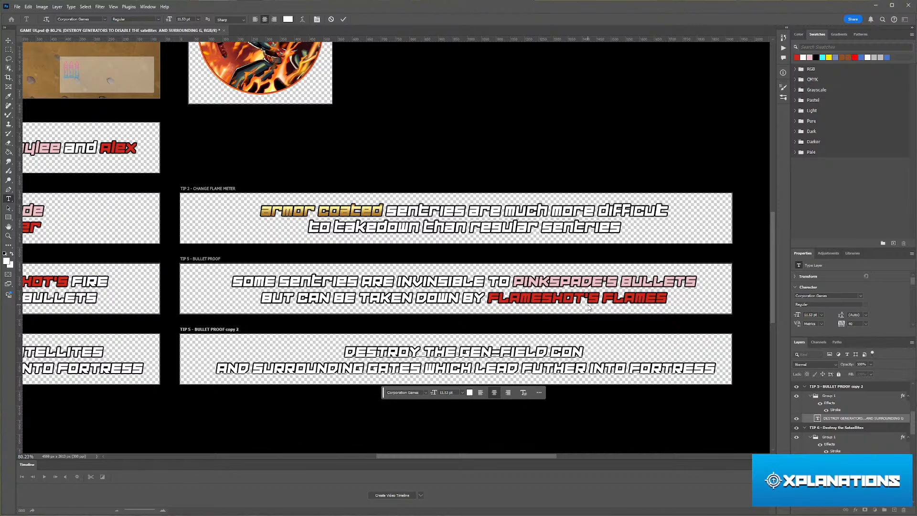
{"action": "key", "text": "BackSpace"}
{"action": "key", "text": "BackSpace"}
{"action": "key", "text": "BackSpace"}
{"action": "key", "text": "BackSpace"}
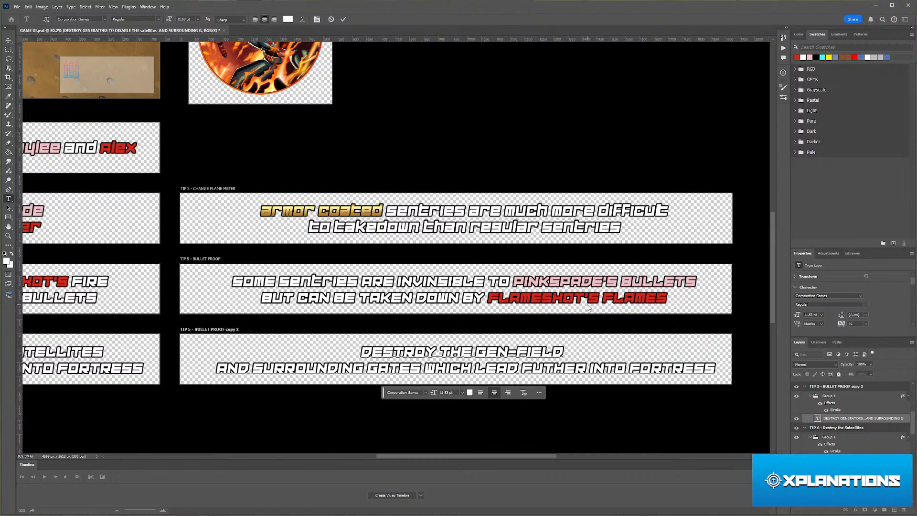
{"action": "type", "text": "PILLAR"}
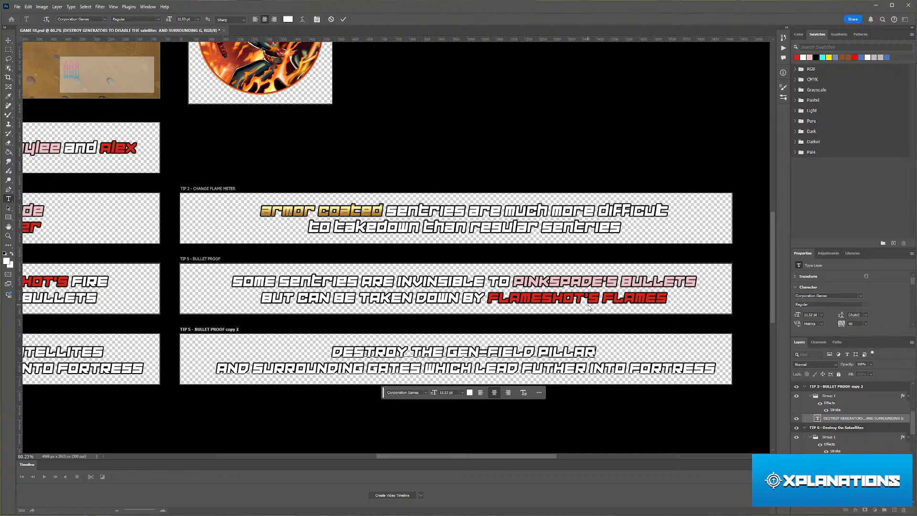
{"action": "type", "text": "S"}
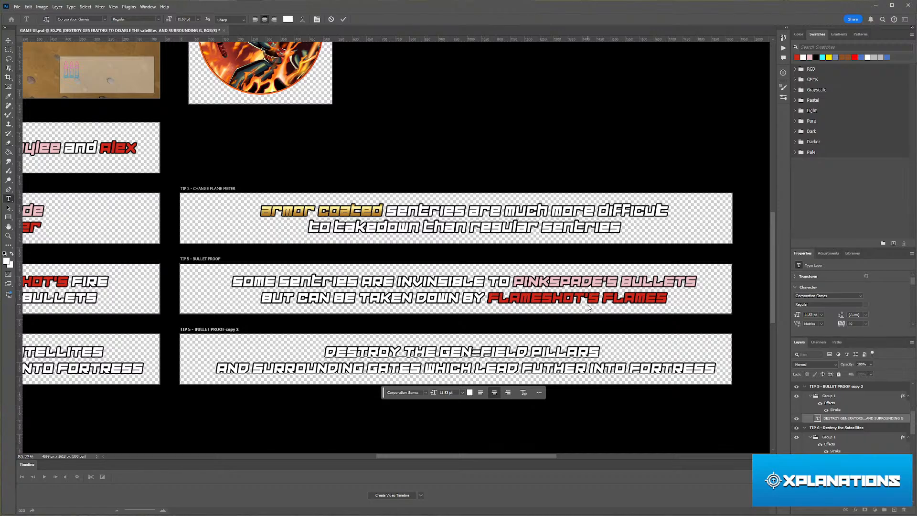
{"action": "type", "text": " TO"}
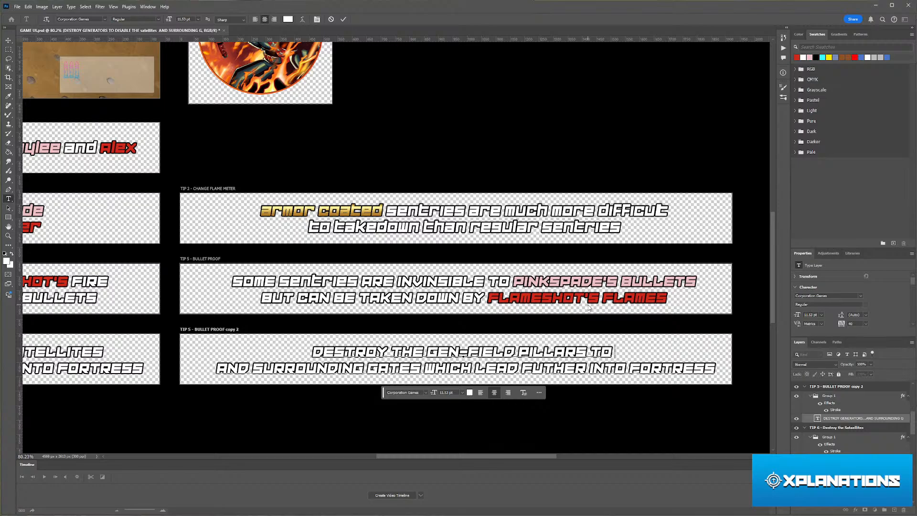
{"action": "type", "text": " REM"}
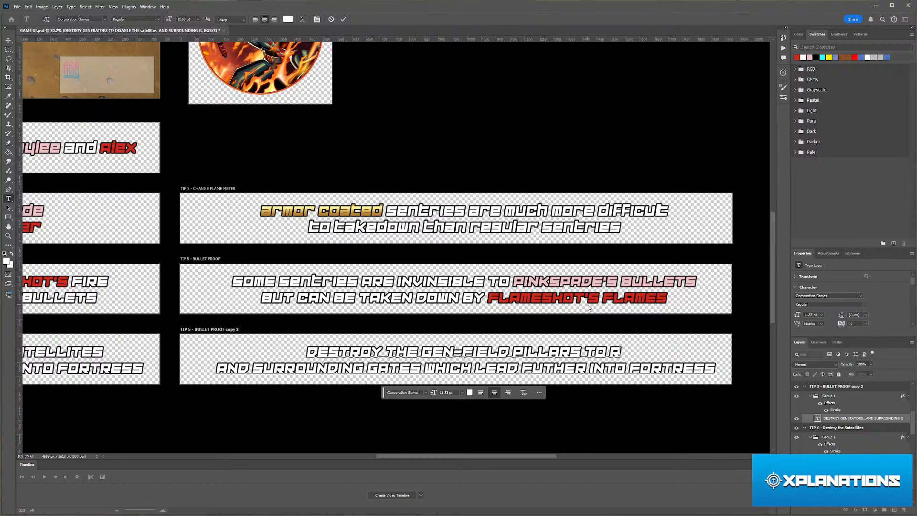
{"action": "type", "text": "E THE"}
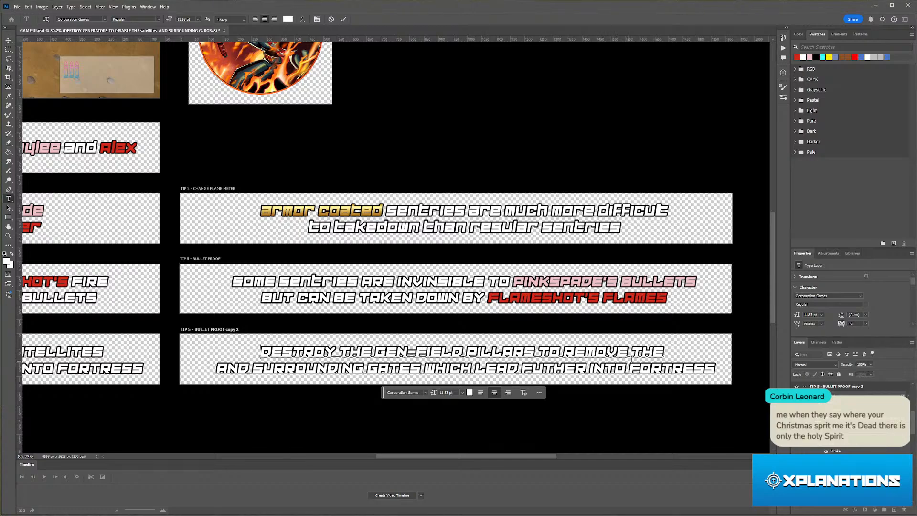
- Replace the word REMOVE with BARICADES in the first line of the duplicated gen-field pillars tip
{"action": "mouse_move", "coordinate": [474, 455]}
{"action": "left_mouse_down"}
{"action": "mouse_move", "coordinate": [354, 465]}
{"action": "mouse_move", "coordinate": [482, 457]}
{"action": "mouse_move", "coordinate": [534, 467]}
{"action": "mouse_move", "coordinate": [478, 469]}
{"action": "left_mouse_up"}
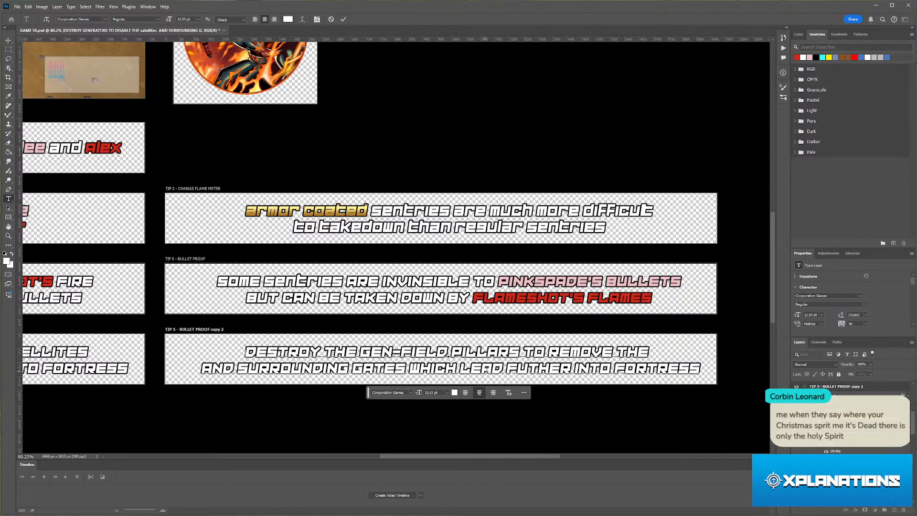
{"action": "left_click_drag", "start_coordinate": [575, 369], "coordinate": [189, 365]}
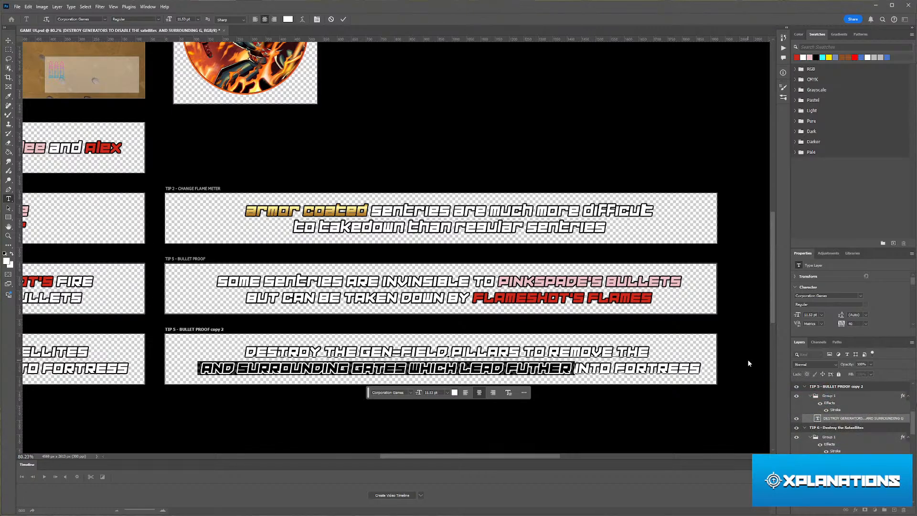
{"action": "key", "text": "Left"}
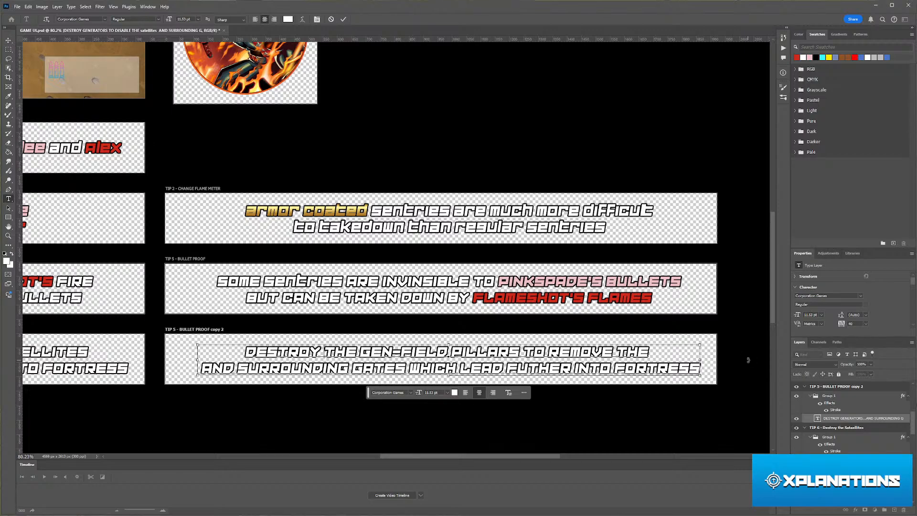
{"action": "key", "text": "ctrl+shift+Left"}
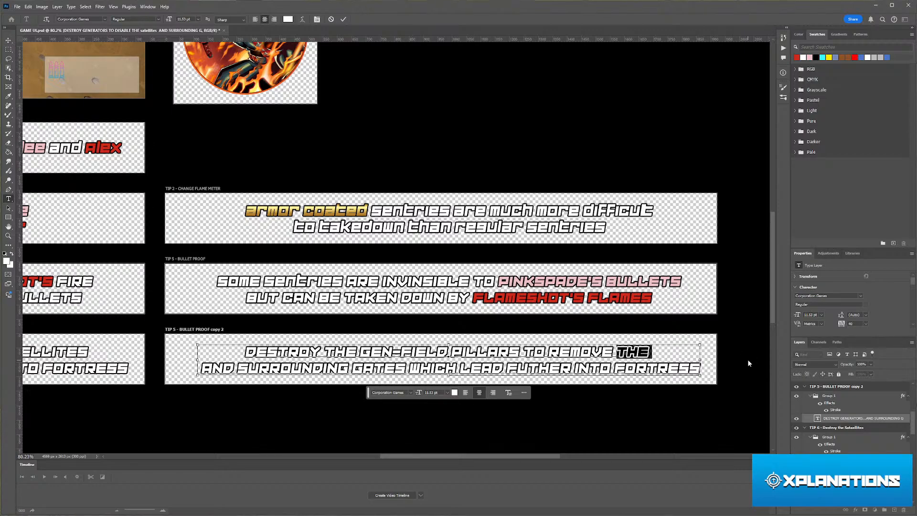
{"action": "key", "text": "Left"}
{"action": "key", "text": "ctrl+shift+Left"}
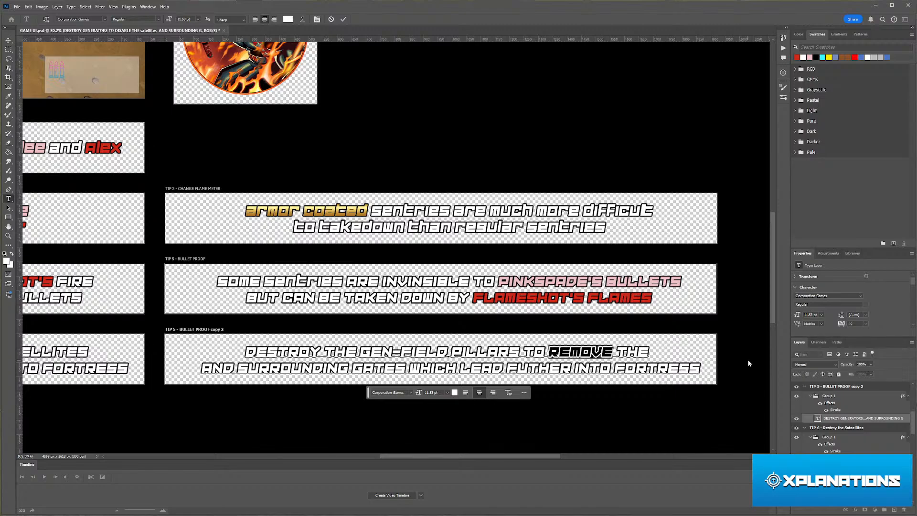
{"action": "type", "text": "BAR"}
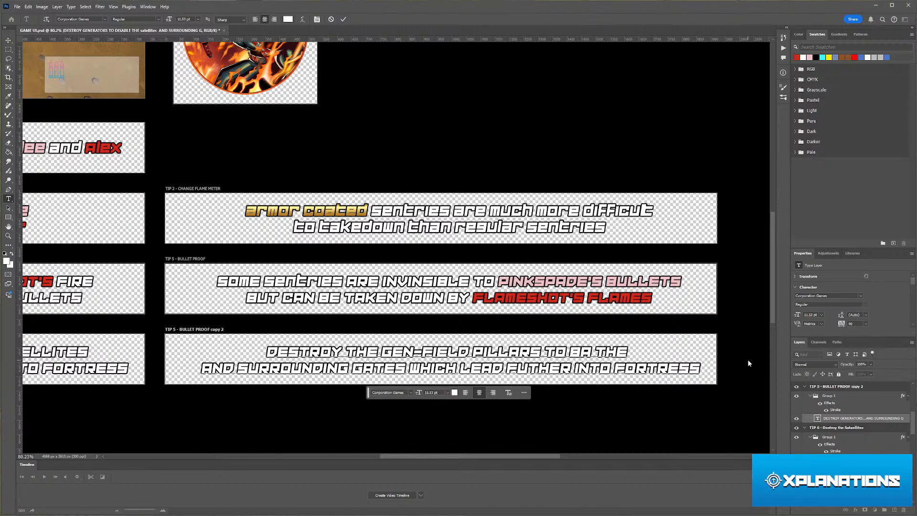
{"action": "type", "text": "ICADES"}
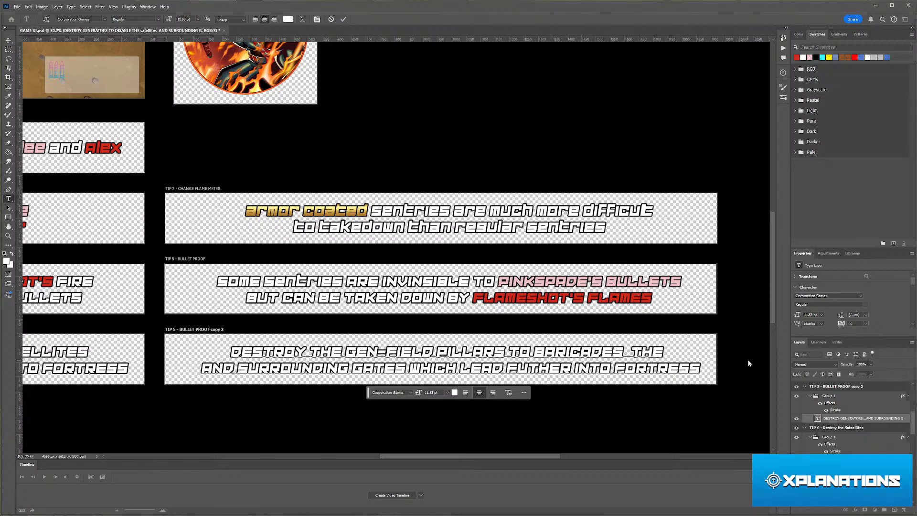
{"action": "key", "text": "BackSpace"}
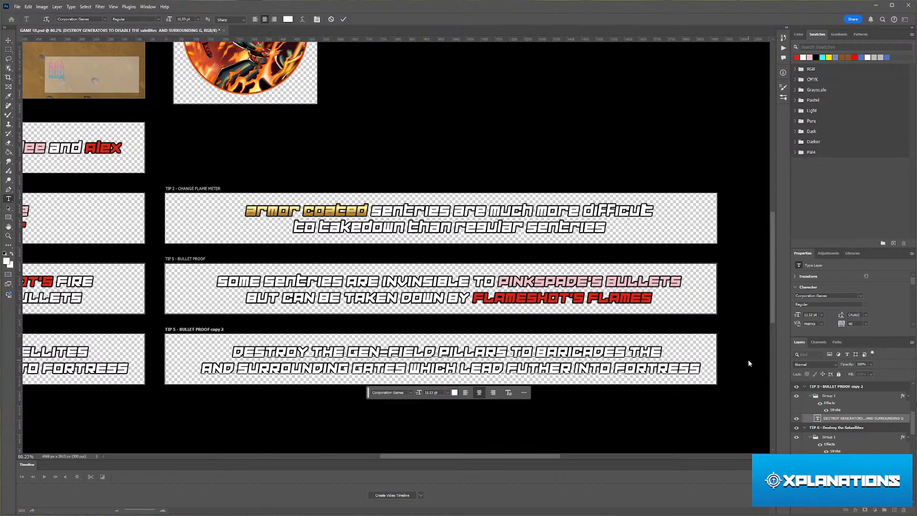
- Switch to Unreal Editor and fly through the level to examine the large metal gate between the rock walls
{"action": "key", "text": "alt+Tab"}
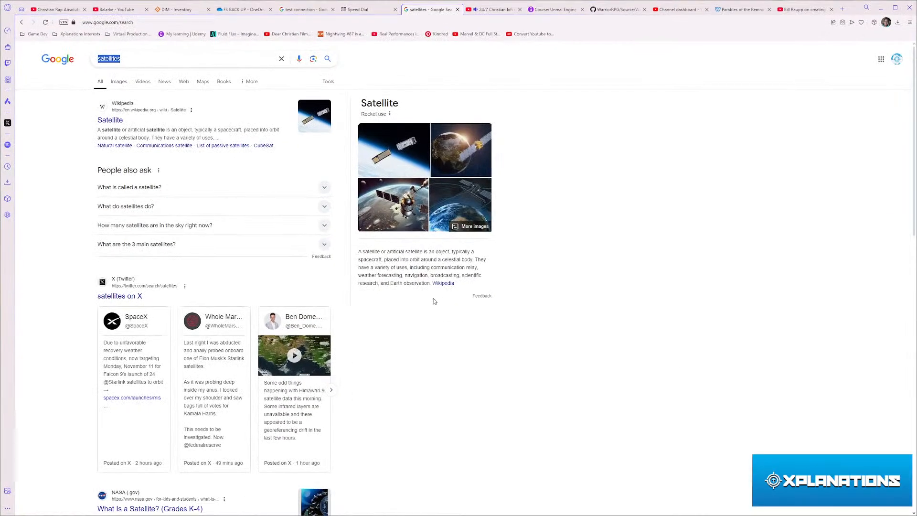
{"action": "key", "text": "alt+Tab"}
{"action": "key", "text": "alt+Tab"}
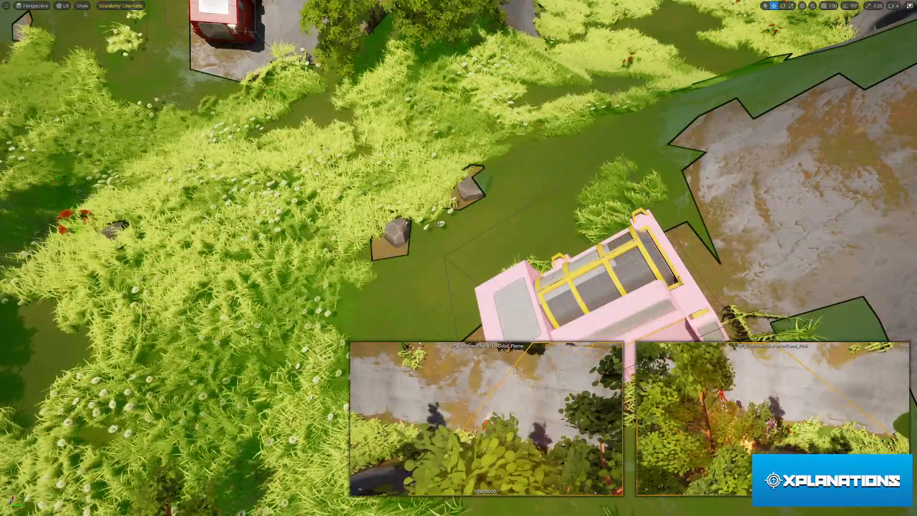
{"action": "key", "text": "g"}
{"action": "key", "text": "w"}
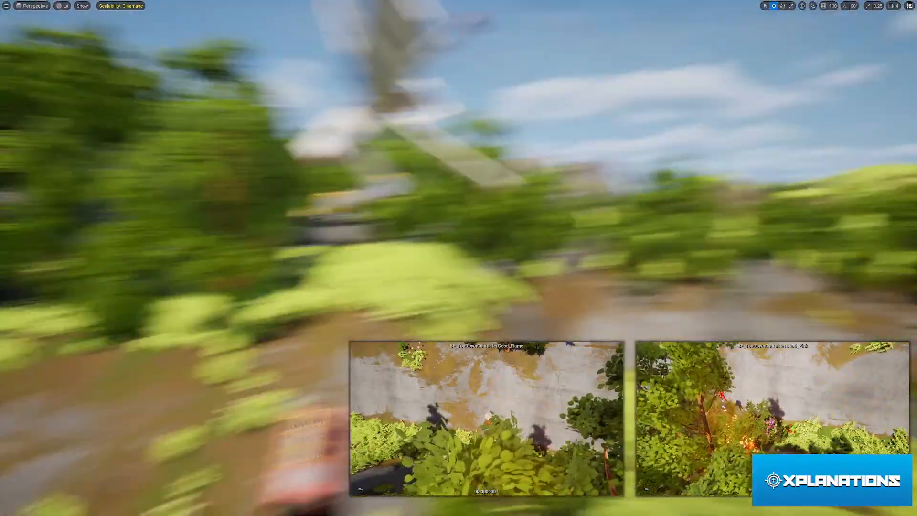
{"action": "key", "text": "w"}
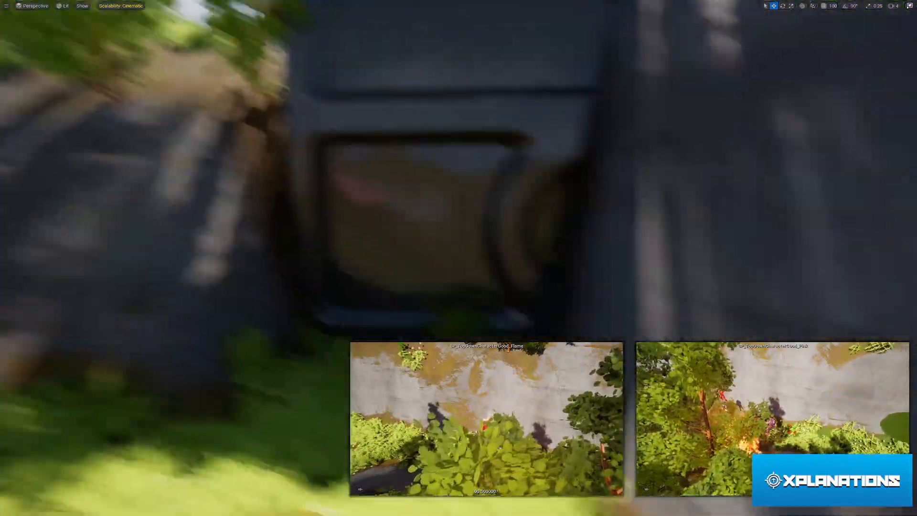
{"action": "key", "text": "s"}
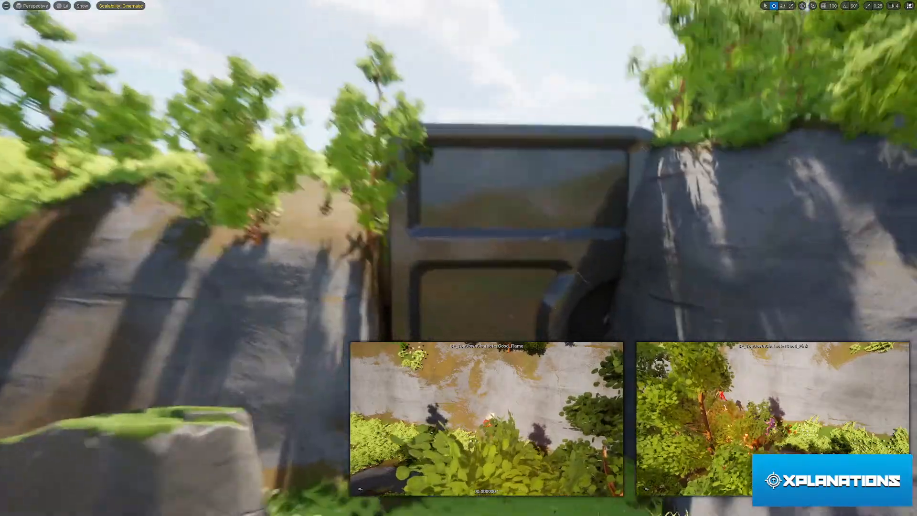
{"action": "key", "text": "w"}
{"action": "key", "text": "g"}
{"action": "key", "text": "g"}
{"action": "key", "text": "w"}
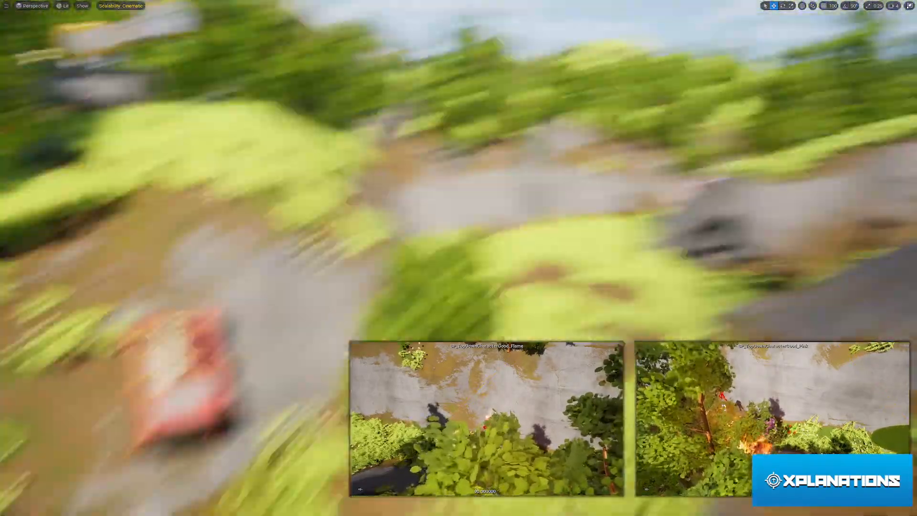
{"action": "key", "text": "w"}
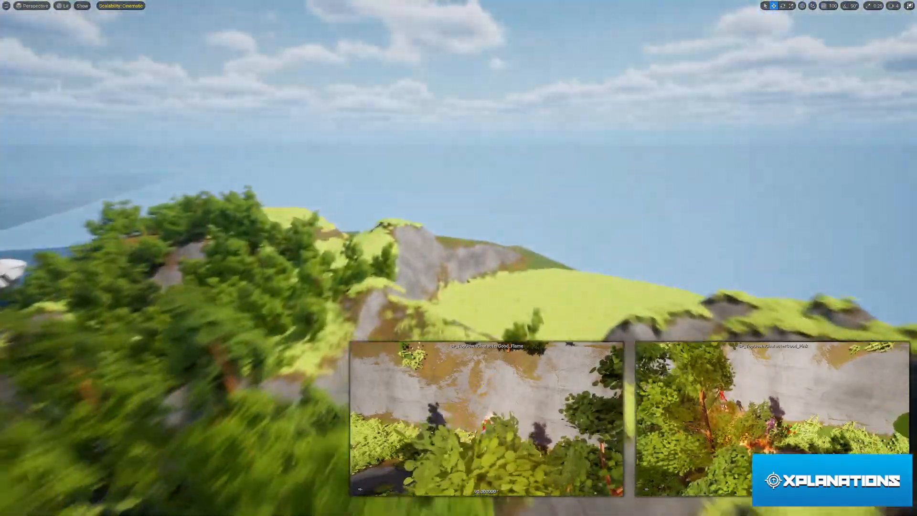
{"action": "key", "text": "w"}
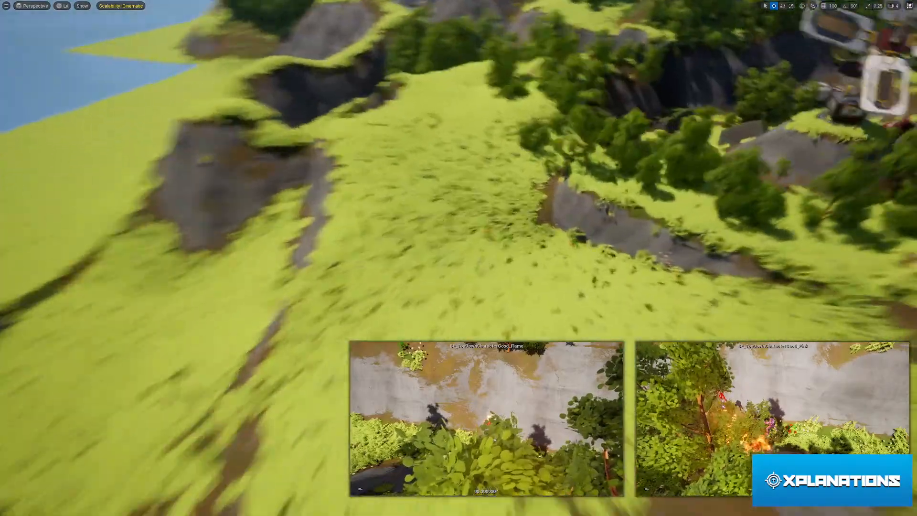
{"action": "key", "text": "w"}
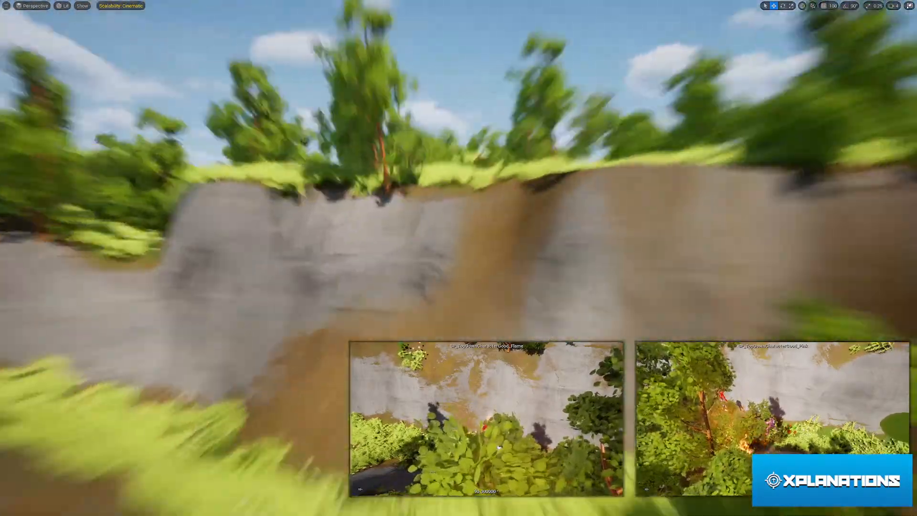
{"action": "key", "text": "w"}
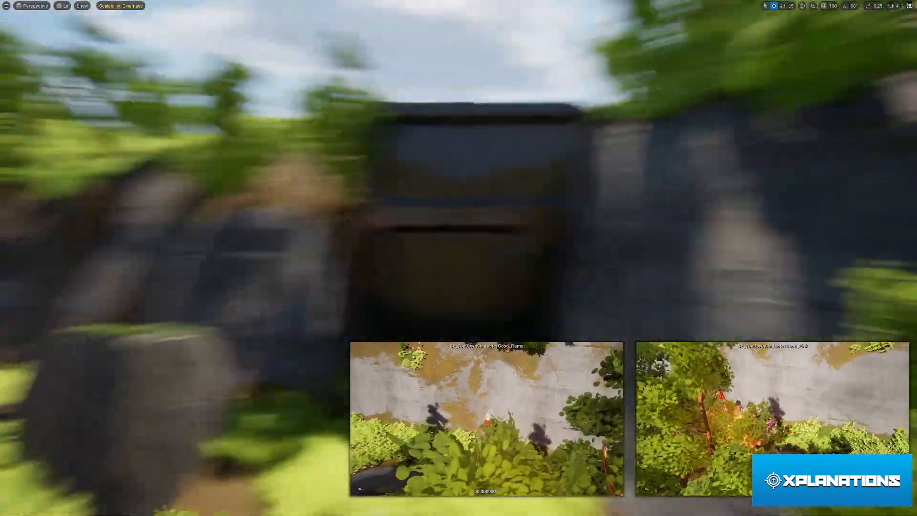
{"action": "key", "text": "w"}
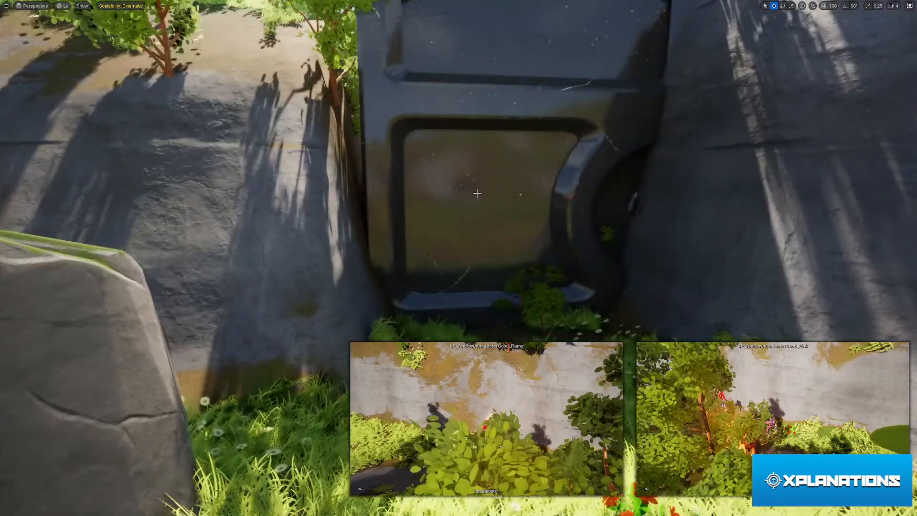
- Select the metal gate mesh, leave the full-screen viewport and inspect the gate's details
{"action": "left_click", "coordinate": [477, 193]}
{"action": "key", "text": "F11"}
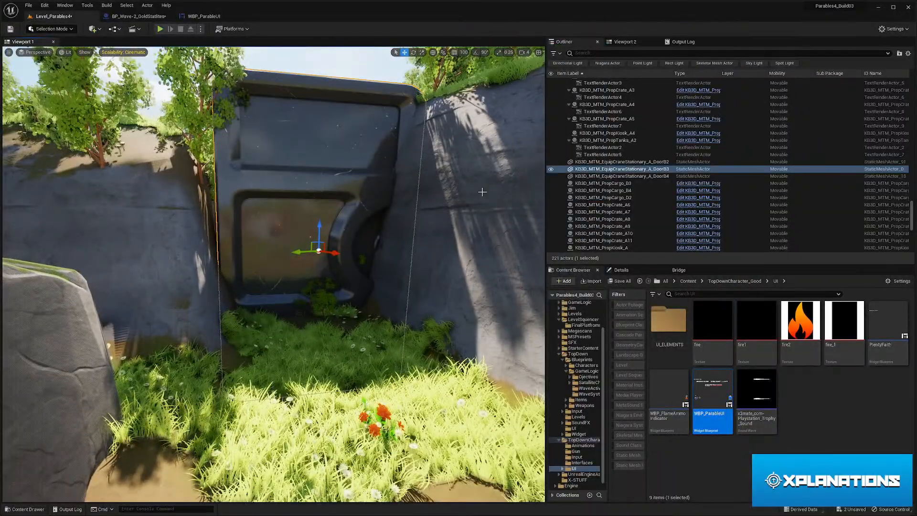
{"action": "left_click", "coordinate": [621, 270]}
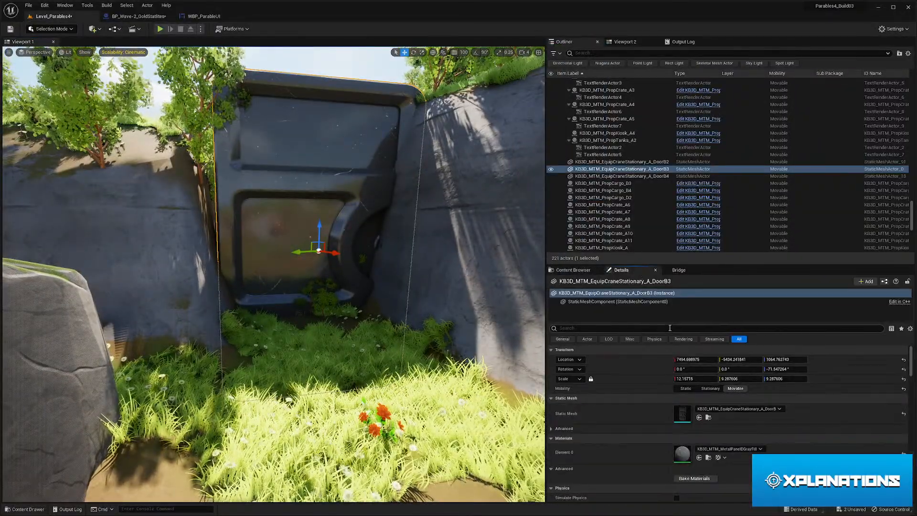
{"action": "left_click", "coordinate": [573, 270]}
{"action": "left_click", "coordinate": [638, 272]}
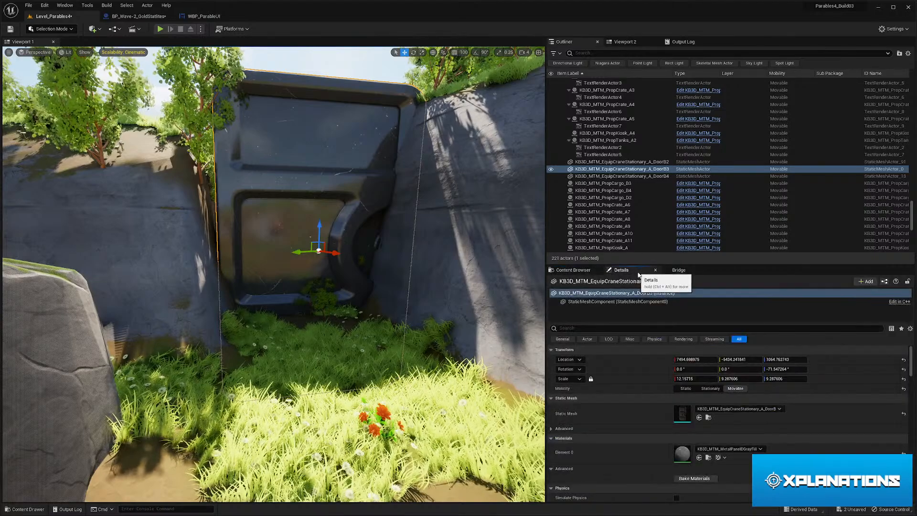
{"action": "left_click", "coordinate": [573, 270]}
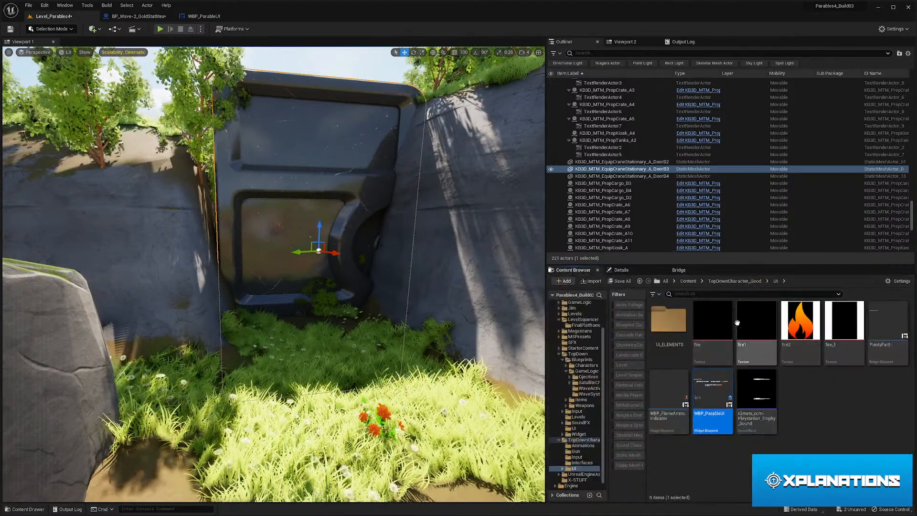
- Search the whole project Content folder for force, and clear the search
{"action": "left_click", "coordinate": [688, 281]}
{"action": "left_click", "coordinate": [692, 294]}
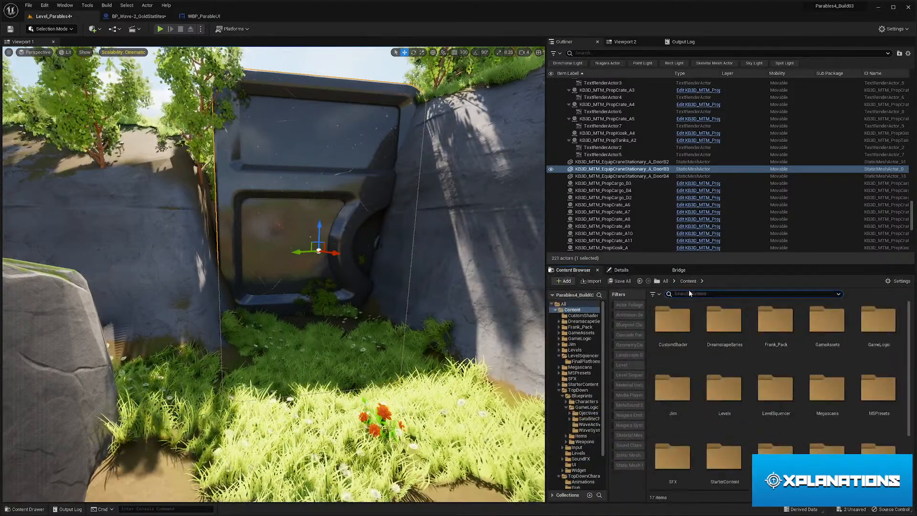
{"action": "type", "text": "FOCEF"}
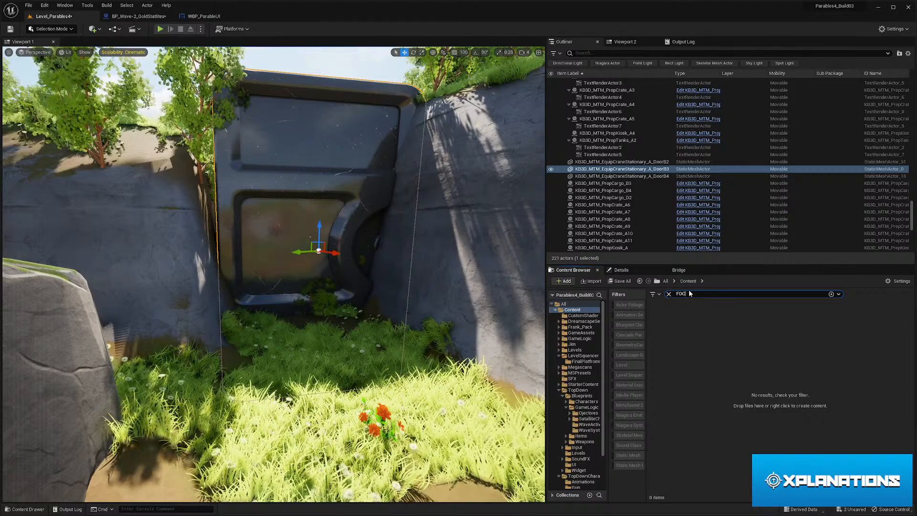
{"action": "type", "text": "ce"}
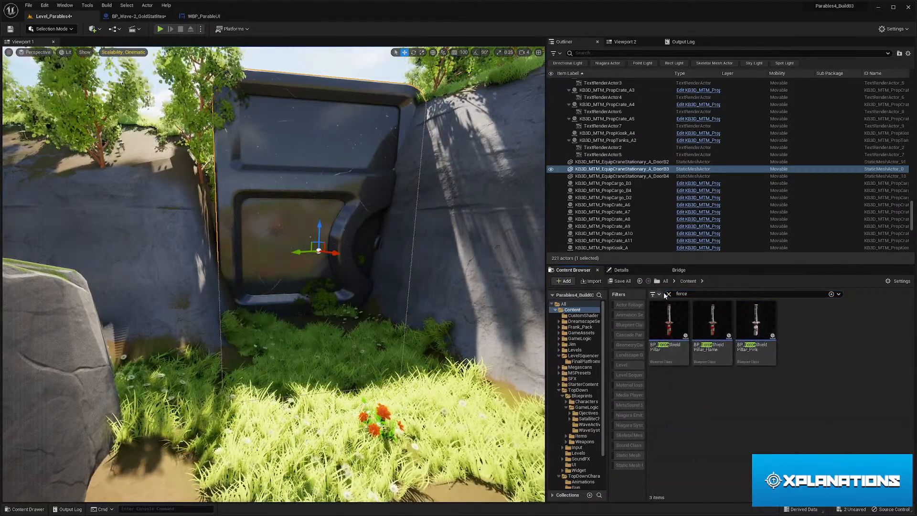
{"action": "left_click", "coordinate": [669, 294]}
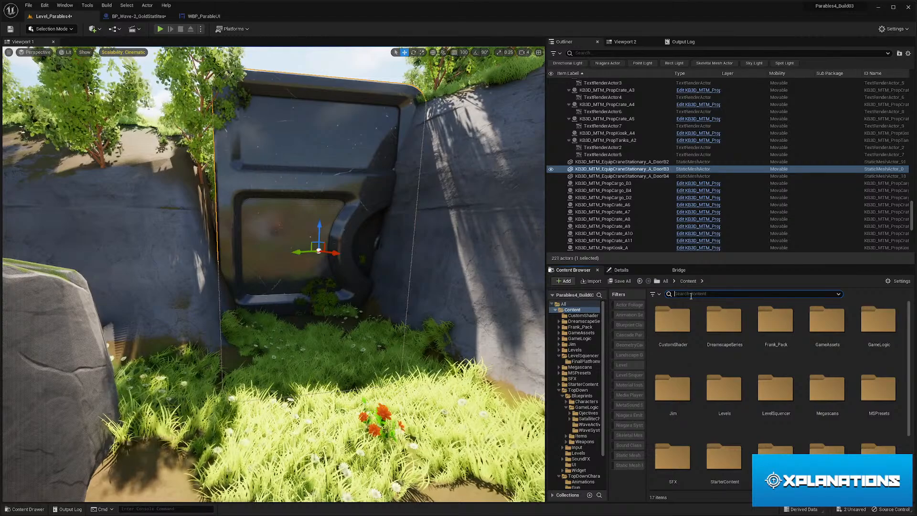
{"action": "key", "text": "super"}
{"action": "mouse_move", "coordinate": [720, 505]}
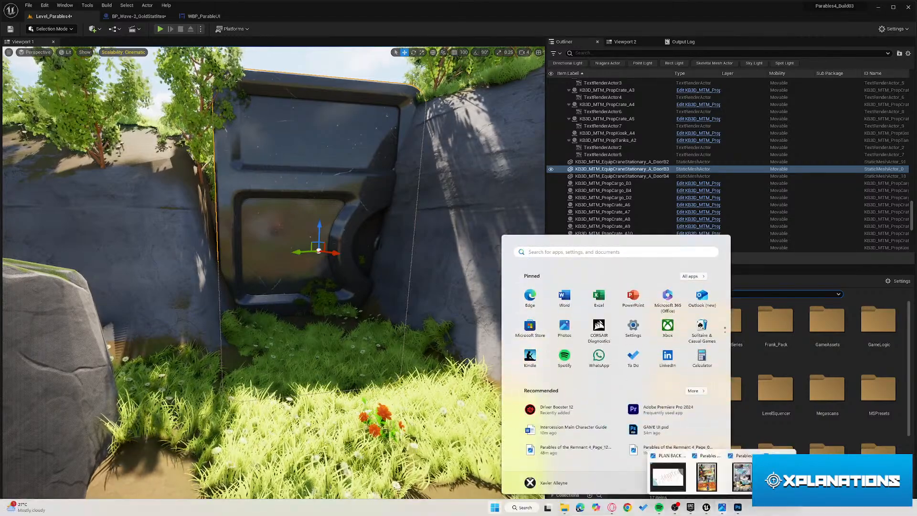
{"action": "left_click", "coordinate": [722, 474]}
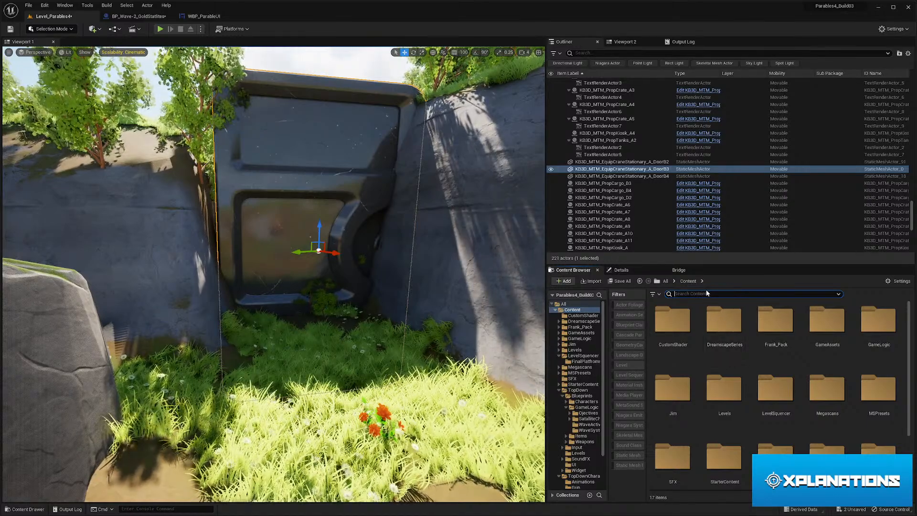
- Search the project content for field, look through the matching assets, and replace the search term with shield
{"action": "type", "text": "f"}
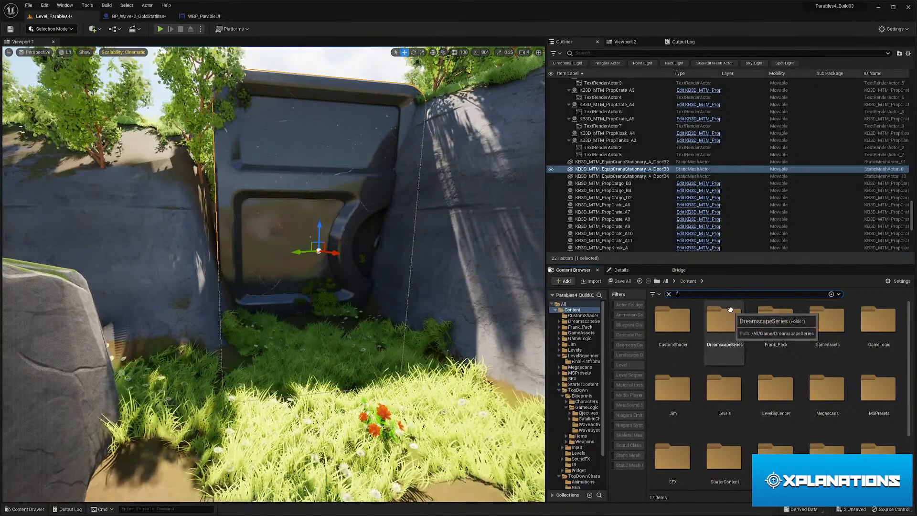
{"action": "type", "text": "ield"}
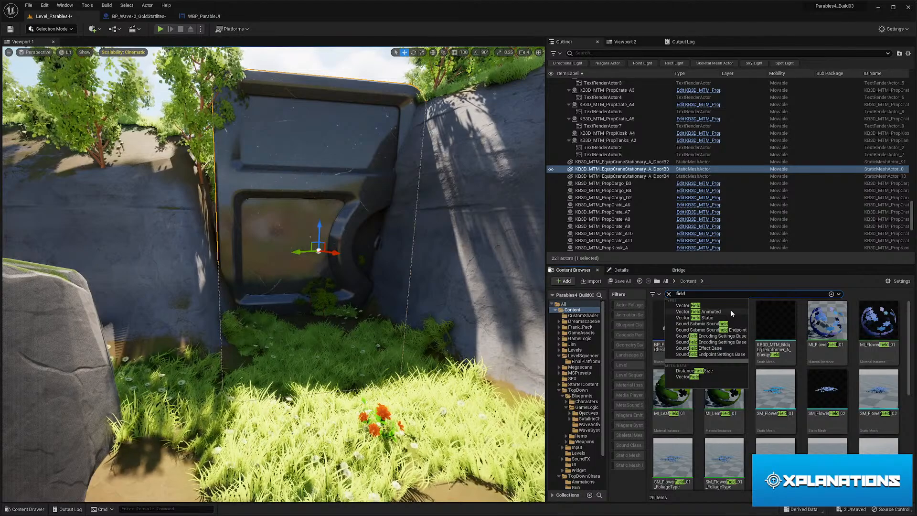
{"action": "left_click", "coordinate": [826, 389]}
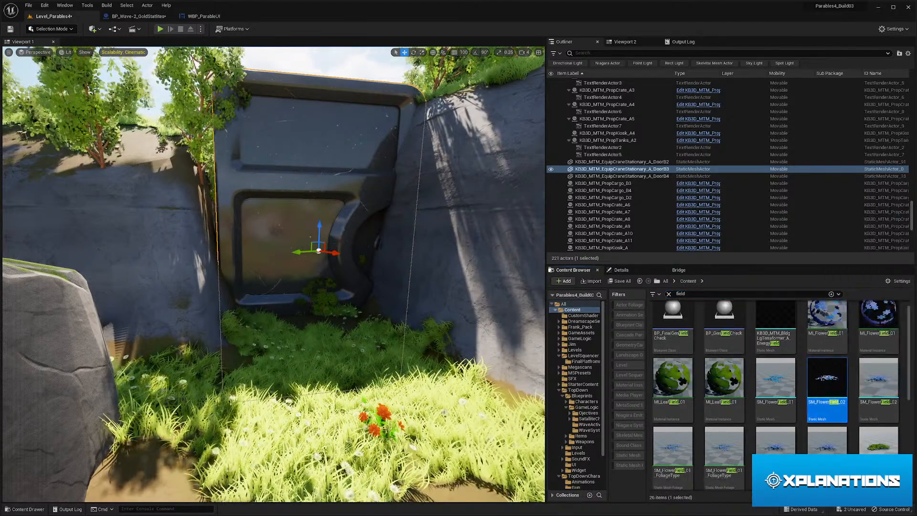
{"action": "scroll", "coordinate": [903, 443], "scroll_direction": "down", "scroll_amount": 5}
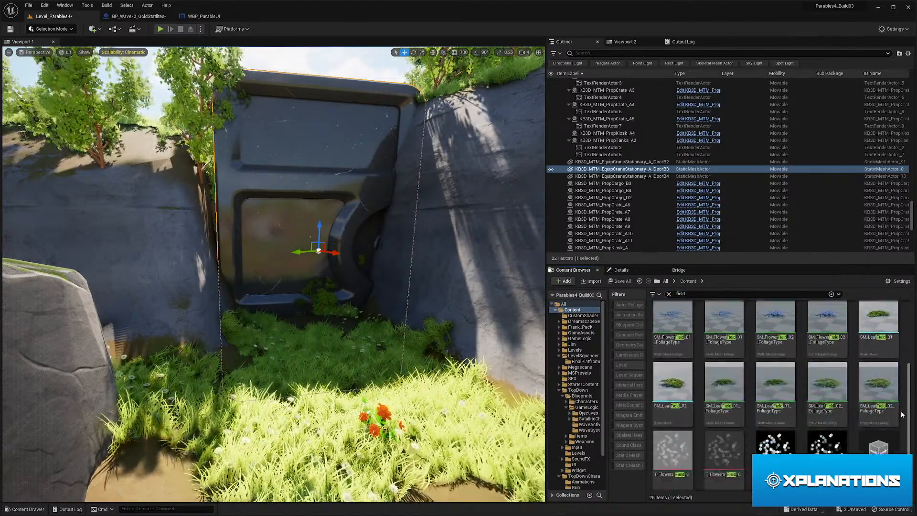
{"action": "left_click_drag", "start_coordinate": [694, 293], "coordinate": [653, 295]}
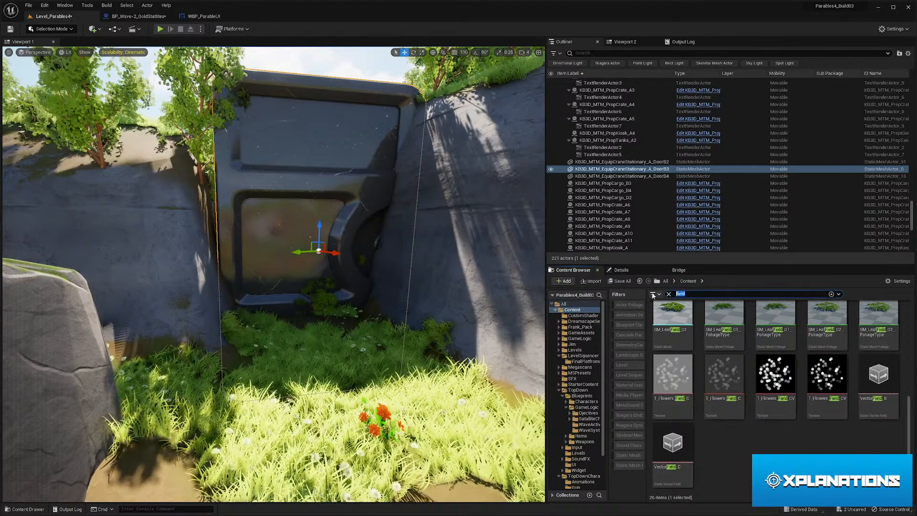
{"action": "type", "text": "shield"}
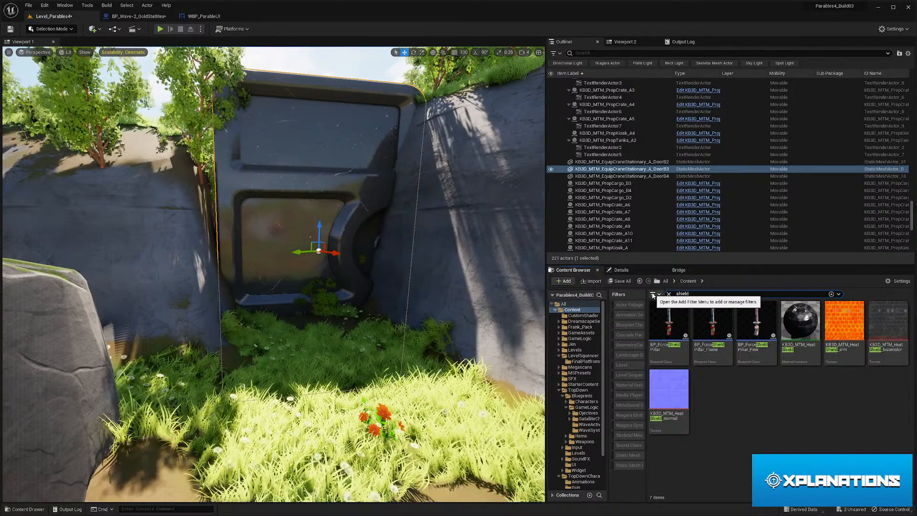
- Open the KB3D_MTM_HeatShield material instance, check its preview, and close it again
{"action": "double_click", "coordinate": [796, 322]}
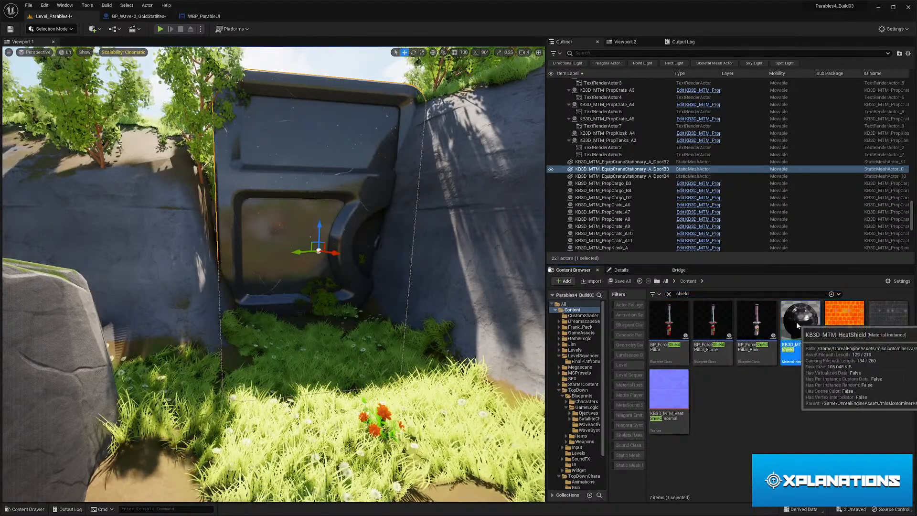
{"action": "key", "text": "super"}
{"action": "key", "text": "super"}
{"action": "left_click_drag", "start_coordinate": [179, 315], "coordinate": [30, 279]}
{"action": "mouse_move", "coordinate": [100, 328]}
{"action": "left_mouse_down"}
{"action": "mouse_move", "coordinate": [139, 305]}
{"action": "mouse_move", "coordinate": [100, 329]}
{"action": "left_mouse_up"}
{"action": "left_click", "coordinate": [632, 126]}
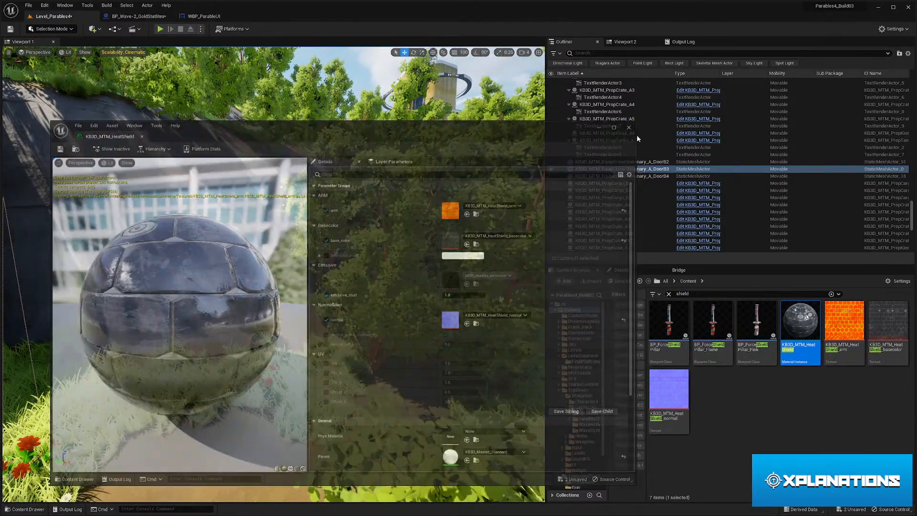
- Fly around the metal gate in the level to examine it from several sides and from above
{"action": "left_click_drag", "start_coordinate": [430, 215], "coordinate": [315, 205]}
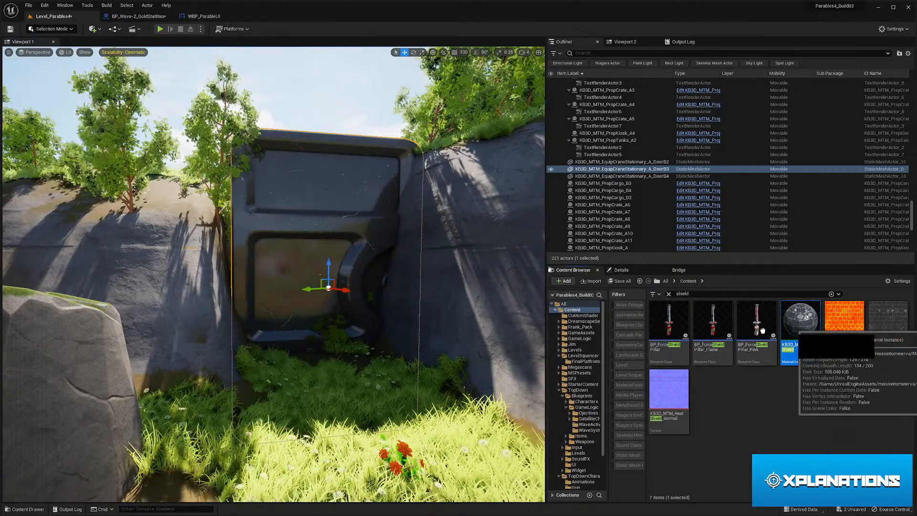
{"action": "mouse_move", "coordinate": [315, 275]}
{"action": "left_mouse_down"}
{"action": "mouse_move", "coordinate": [287, 281]}
{"action": "mouse_move", "coordinate": [382, 279]}
{"action": "mouse_move", "coordinate": [267, 274]}
{"action": "mouse_move", "coordinate": [314, 289]}
{"action": "mouse_move", "coordinate": [263, 296]}
{"action": "mouse_move", "coordinate": [315, 313]}
{"action": "mouse_move", "coordinate": [502, 323]}
{"action": "mouse_move", "coordinate": [286, 280]}
{"action": "mouse_move", "coordinate": [315, 283]}
{"action": "left_mouse_up"}
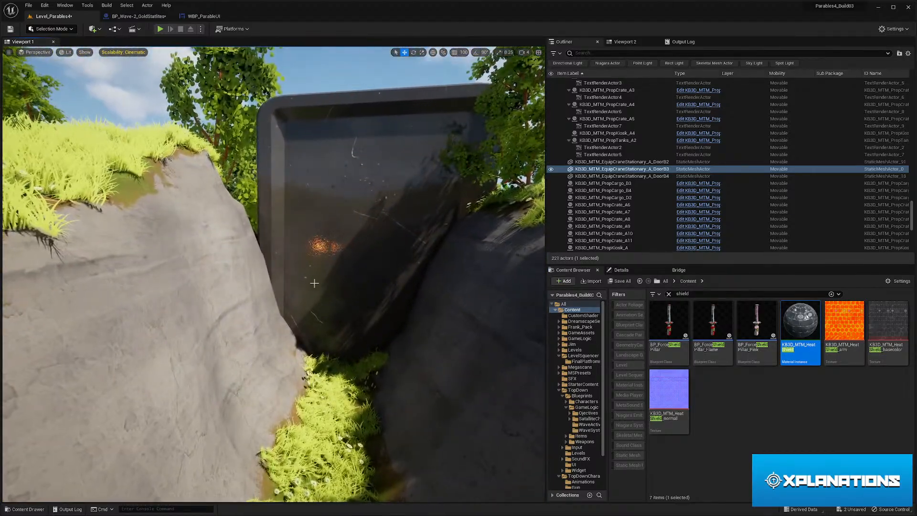
{"action": "mouse_move", "coordinate": [760, 514]}
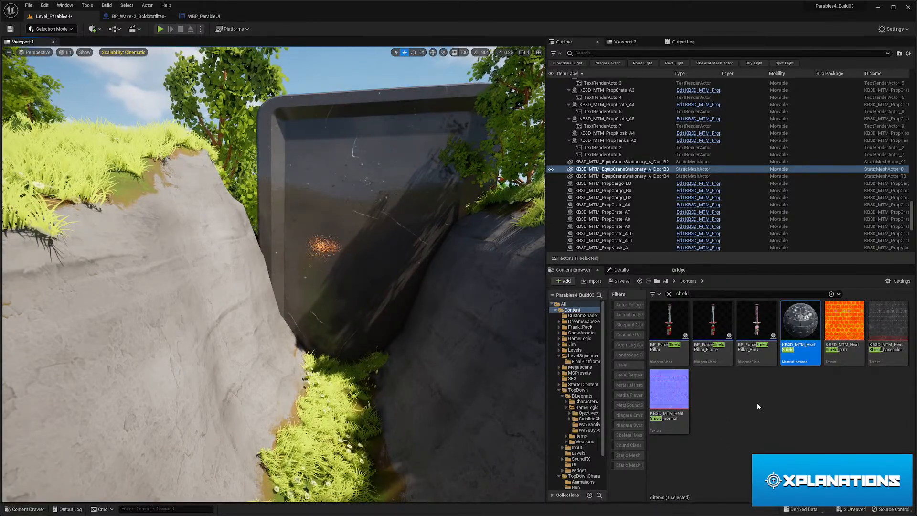
{"action": "left_click_drag", "start_coordinate": [443, 400], "coordinate": [349, 428]}
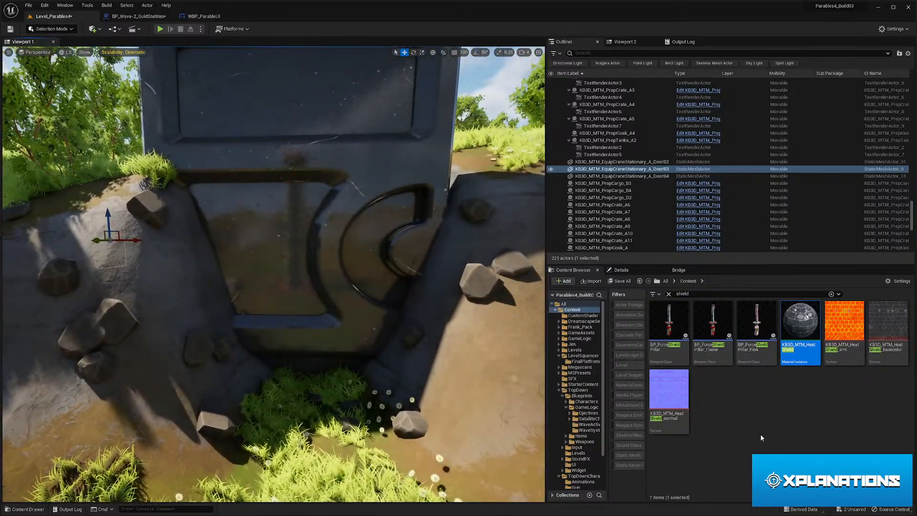
{"action": "key", "text": "alt+Left"}
{"action": "key", "text": "alt+Right"}
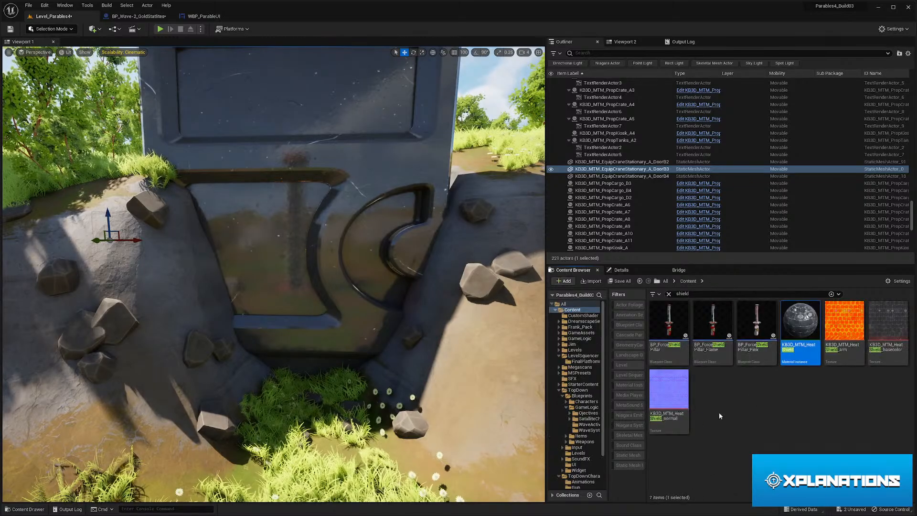
- Clear the shield search and search the project content for "holo gram" instead
{"action": "left_click", "coordinate": [669, 294]}
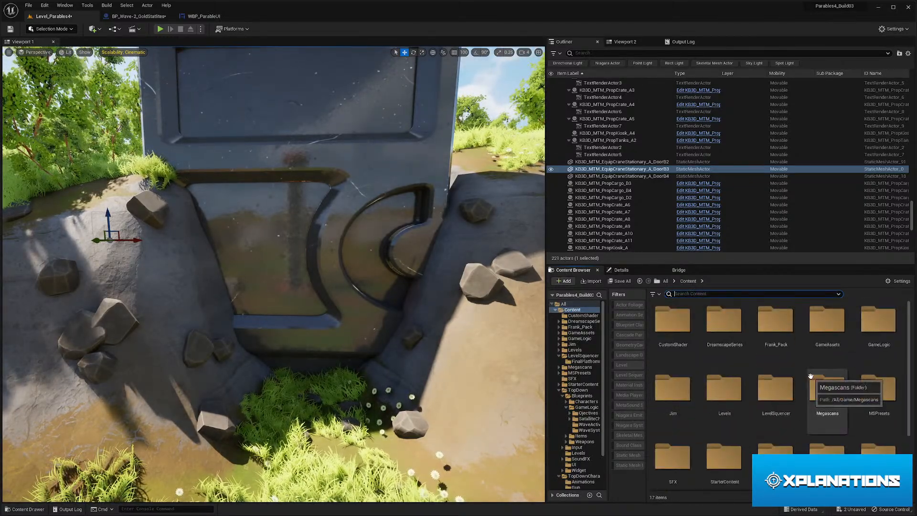
{"action": "type", "text": "hoilho"}
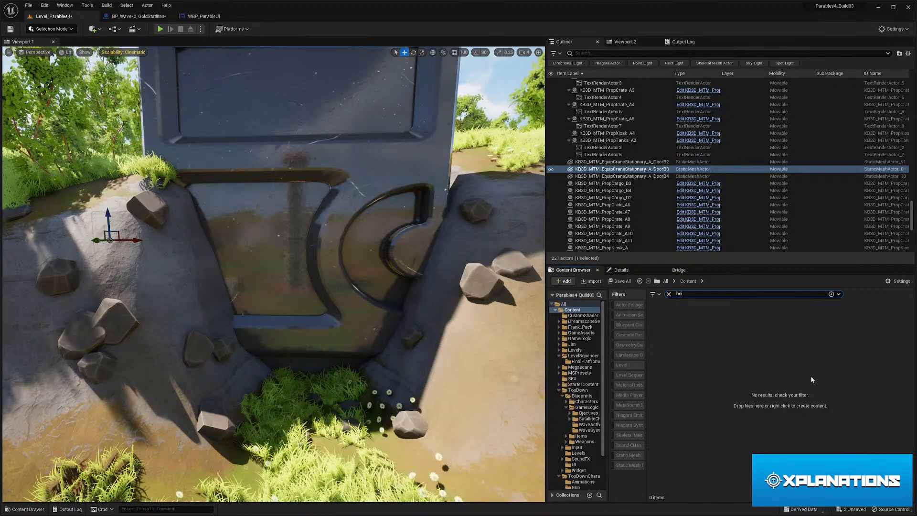
{"action": "type", "text": "o"}
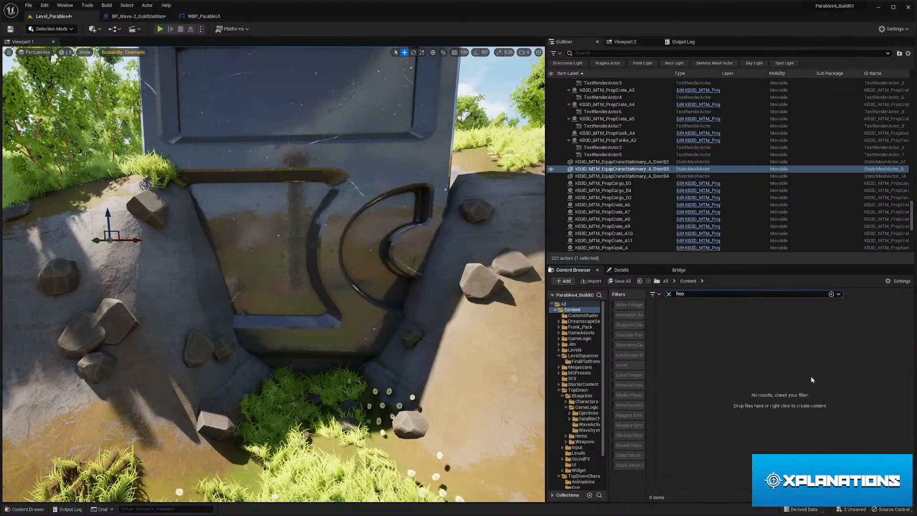
{"action": "type", "text": " g"}
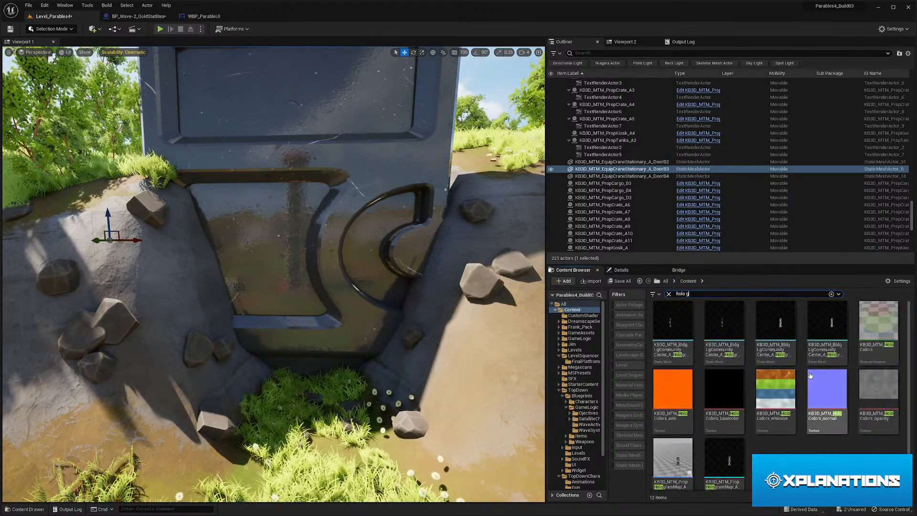
{"action": "type", "text": "ram"}
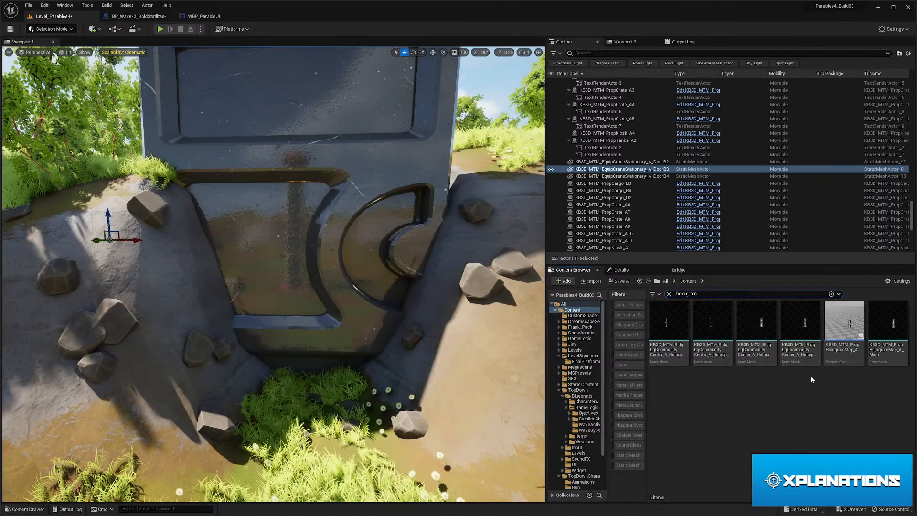
- Open the KB3D_MTM_PropHologramMap_A blueprint and examine its hologram projector model up close and from a distance
{"action": "left_click", "coordinate": [829, 330]}
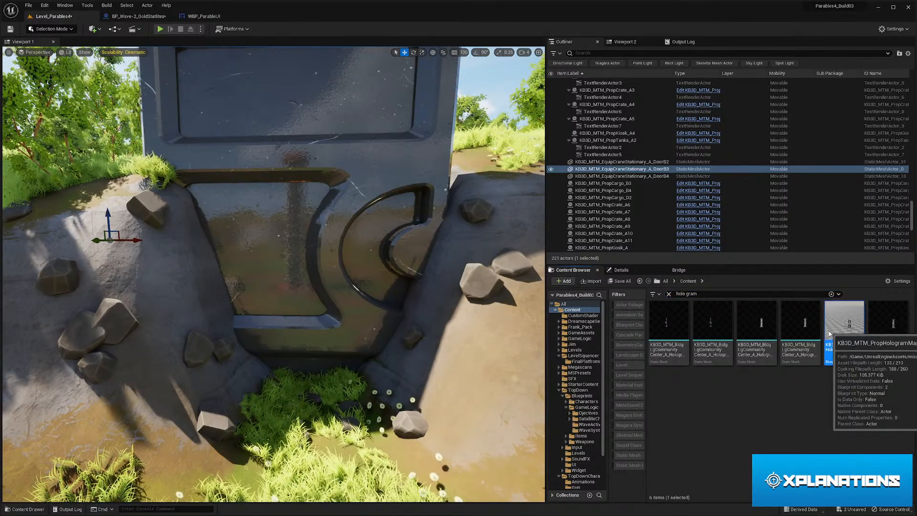
{"action": "double_click", "coordinate": [830, 333]}
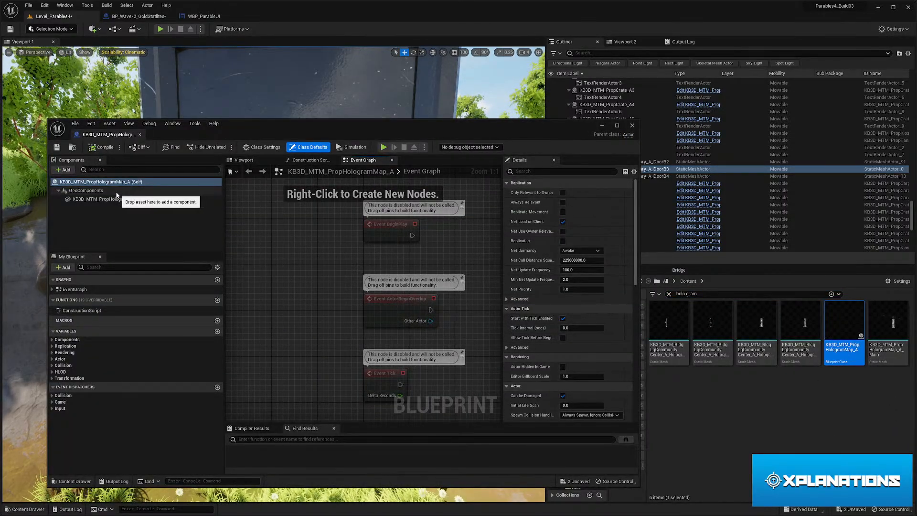
{"action": "left_click", "coordinate": [243, 161]}
{"action": "key", "text": "s"}
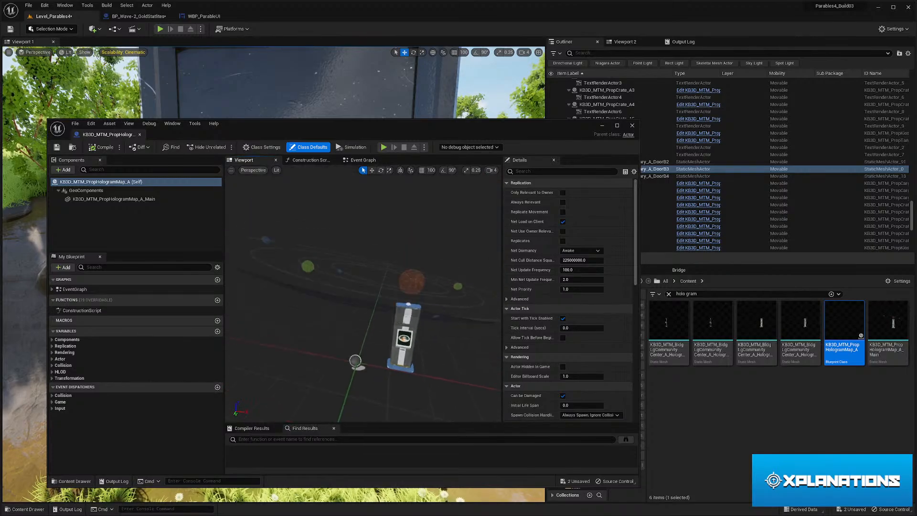
{"action": "key", "text": "w"}
{"action": "key", "text": "s"}
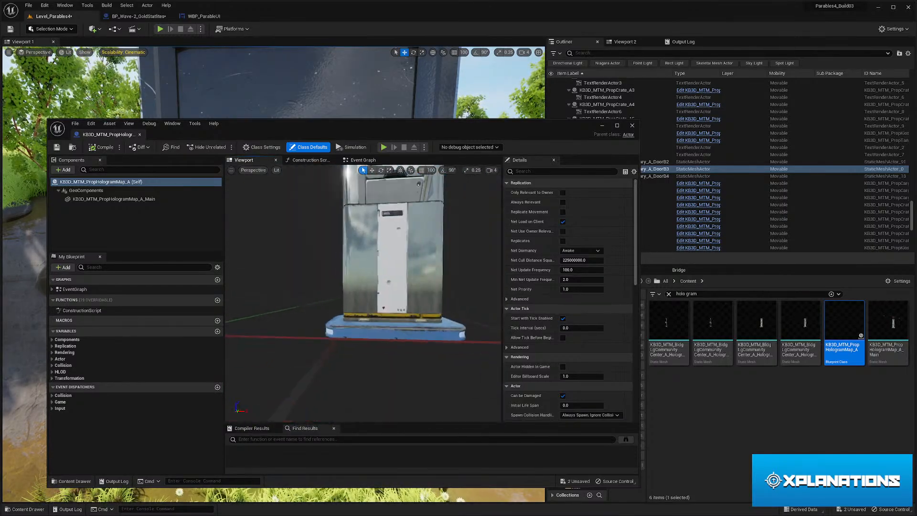
{"action": "key", "text": "w"}
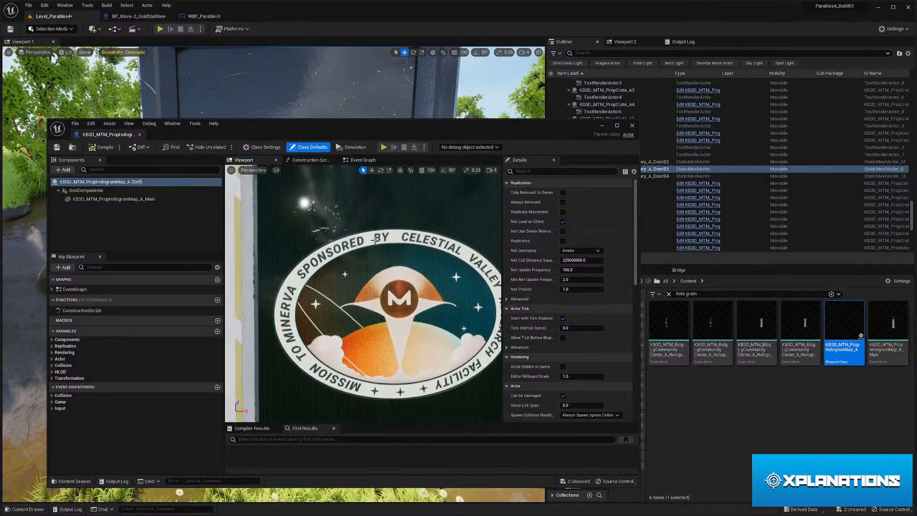
{"action": "key", "text": "s"}
{"action": "key", "text": "w"}
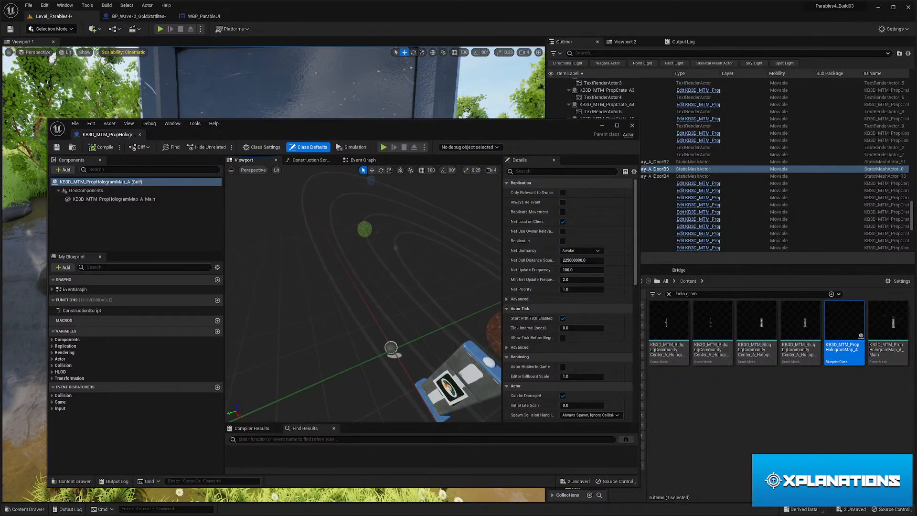
{"action": "key", "text": "s"}
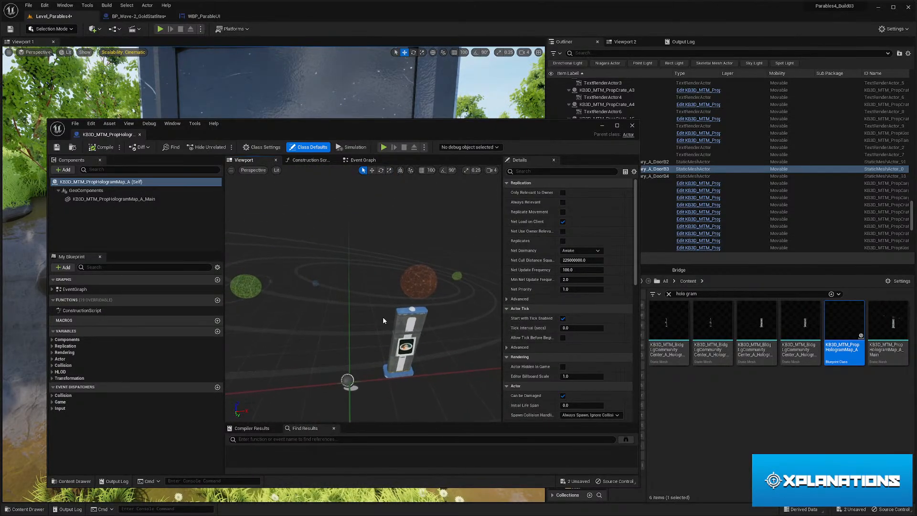
- Select the blueprint's main hologram map mesh, view it from another angle, and close the blueprint
{"action": "left_click", "coordinate": [391, 321]}
{"action": "left_click_drag", "start_coordinate": [409, 304], "coordinate": [409, 297]}
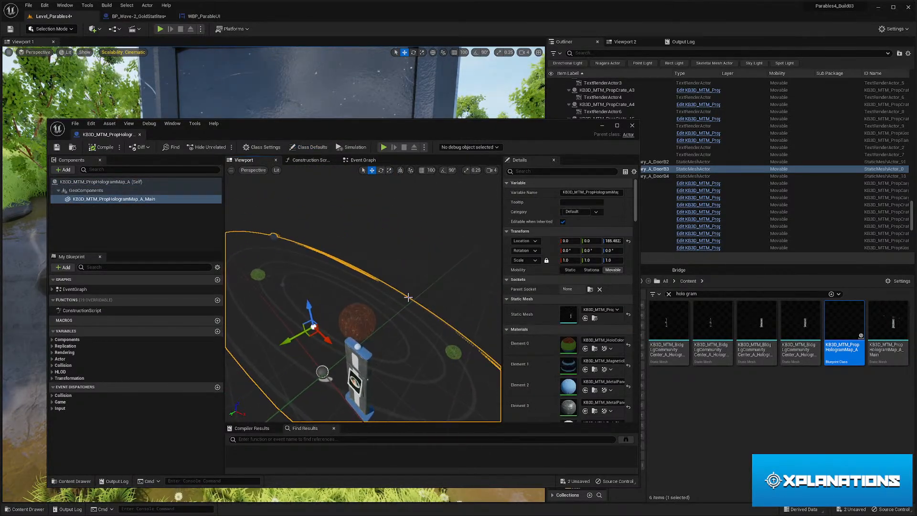
{"action": "left_click", "coordinate": [632, 126]}
- Return the content listing to the TopDownCharacter_Good UI folder without a search term, and bring up the Windows taskbar for switching apps
{"action": "key", "text": "alt+Left"}
{"action": "left_click", "coordinate": [669, 294]}
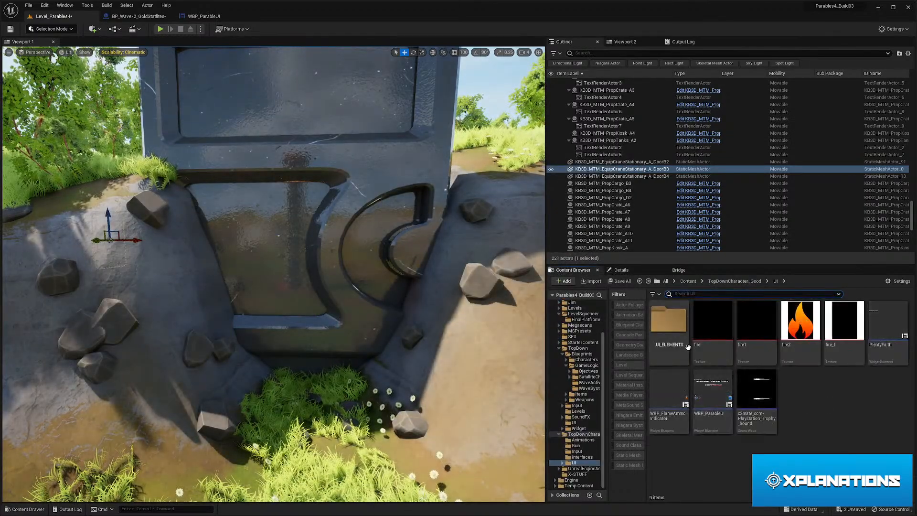
{"action": "key", "text": "super"}
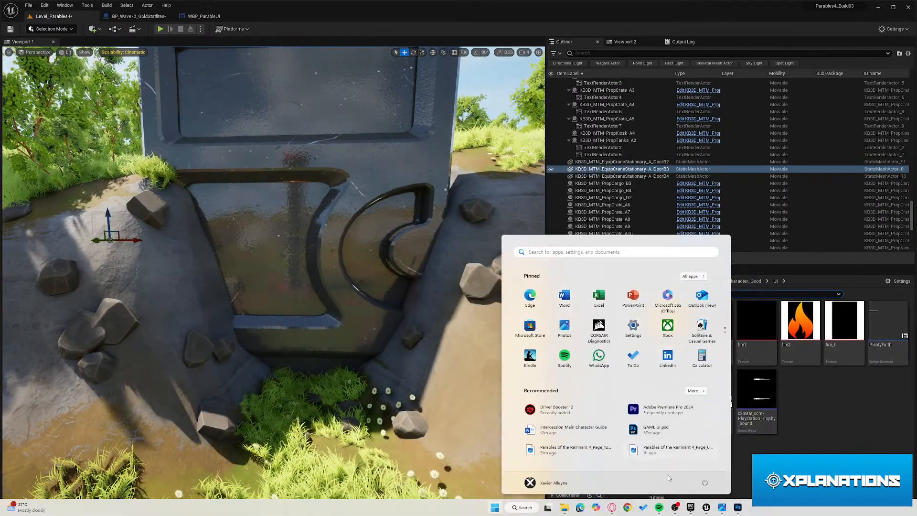
{"action": "mouse_move", "coordinate": [741, 509]}
{"action": "key", "text": "super"}
{"action": "key", "text": "super"}
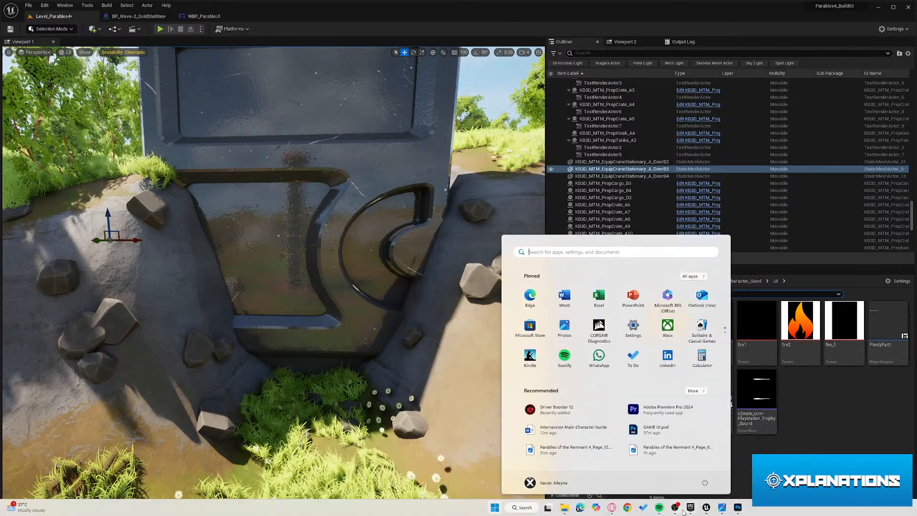
- Switch to the Epic Games Launcher and open the Fab listing of the Modular Scifi Season 2 Starter Bundle from the Fab Library
{"action": "left_click", "coordinate": [691, 508]}
{"action": "scroll", "coordinate": [552, 351], "scroll_direction": "down", "scroll_amount": 5}
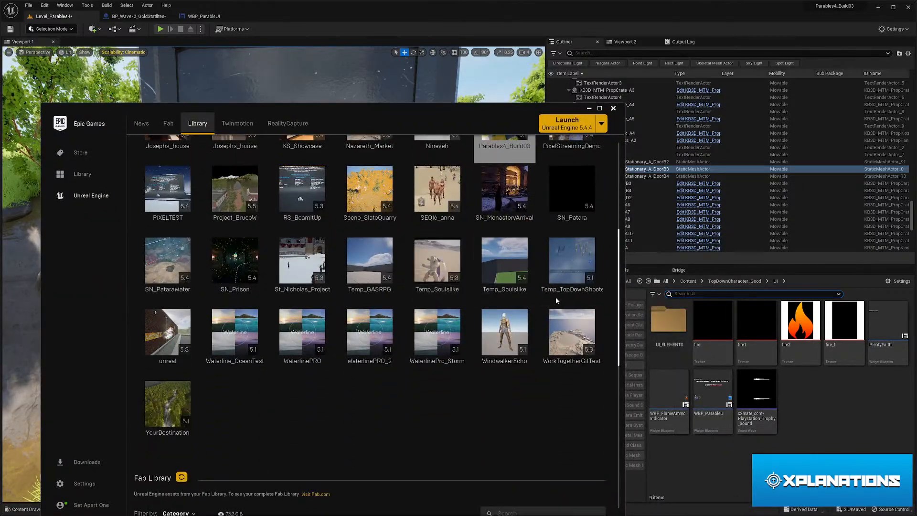
{"action": "scroll", "coordinate": [552, 351], "scroll_direction": "down", "scroll_amount": 2}
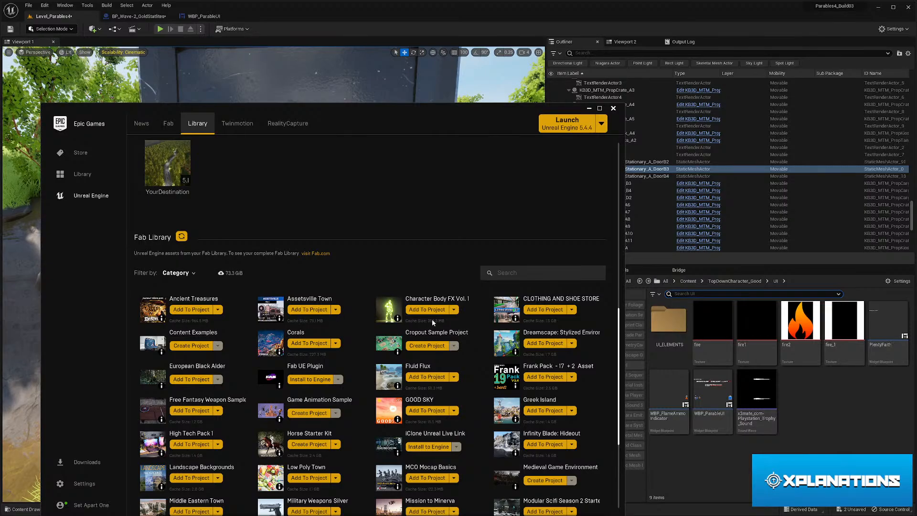
{"action": "scroll", "coordinate": [550, 318], "scroll_direction": "down", "scroll_amount": 2}
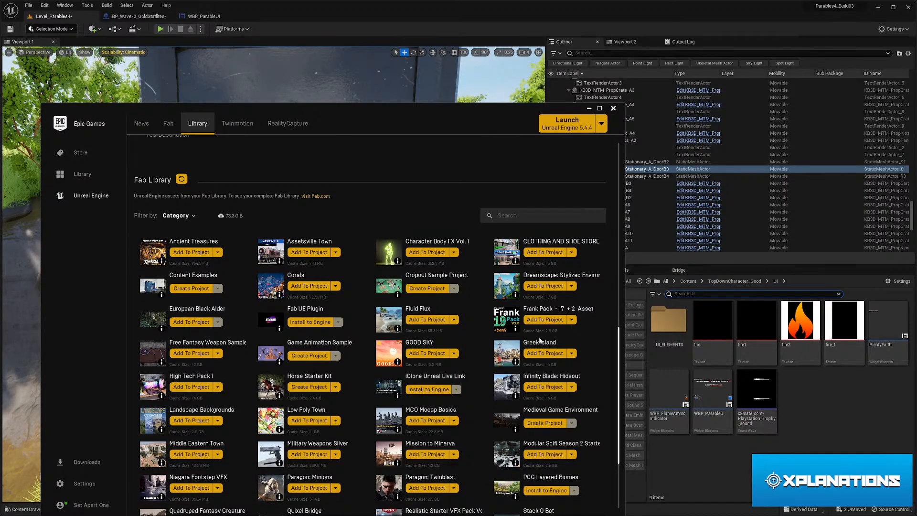
{"action": "left_click", "coordinate": [504, 455]}
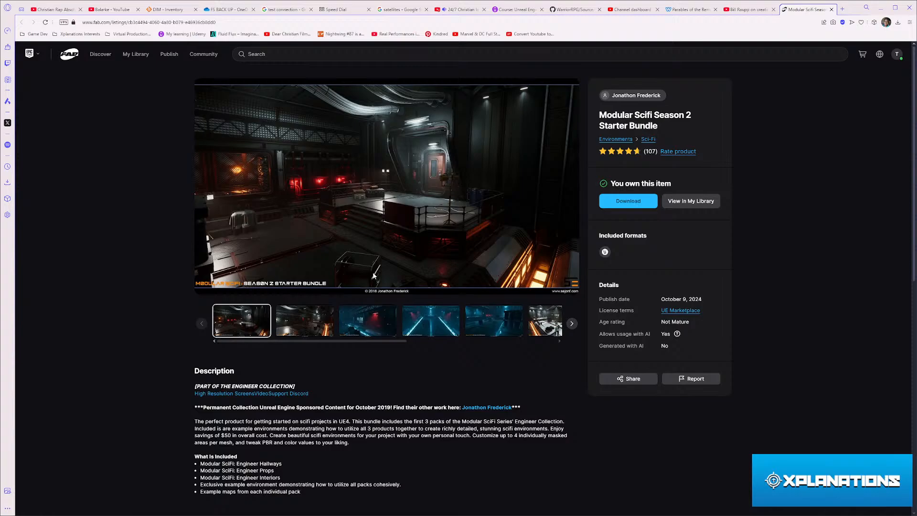
- View the bundle's blue-lit preview images and check the description and included formats further down the listing
{"action": "left_click", "coordinate": [363, 318]}
{"action": "left_click", "coordinate": [442, 319]}
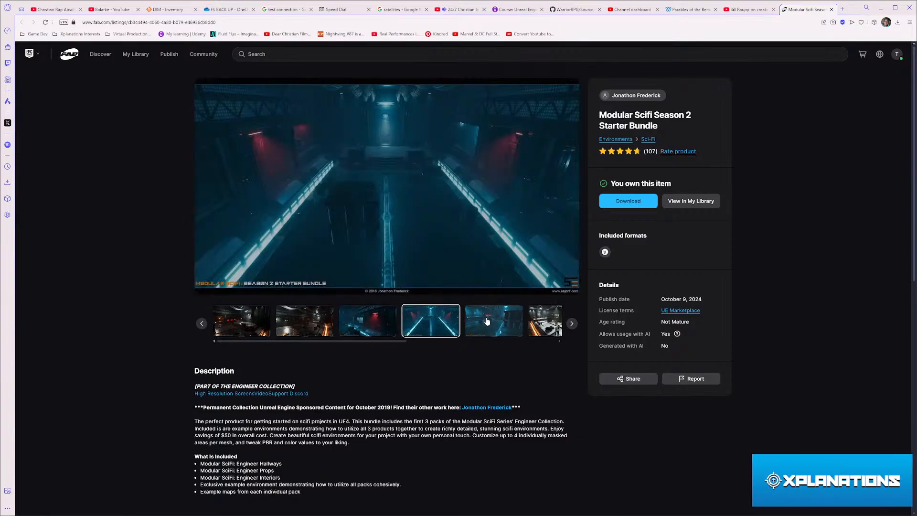
{"action": "left_click", "coordinate": [494, 319]}
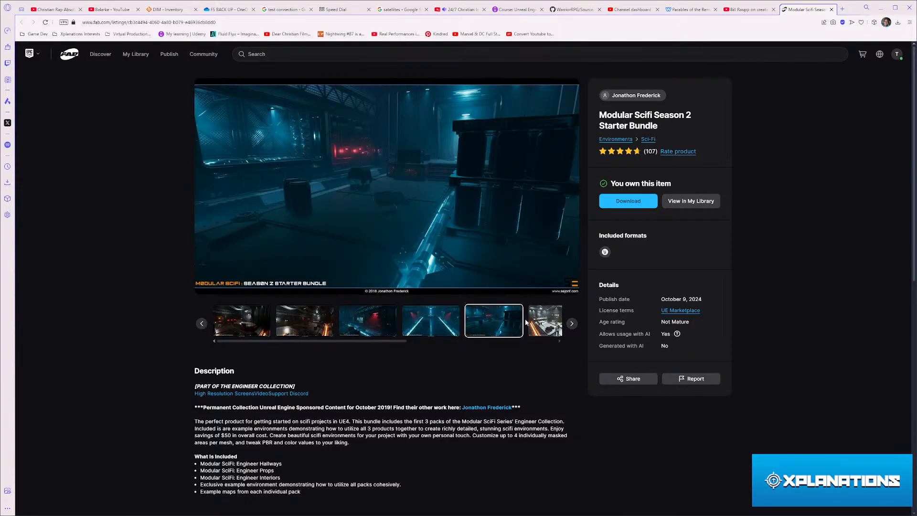
{"action": "scroll", "coordinate": [499, 327], "scroll_direction": "down", "scroll_amount": 7}
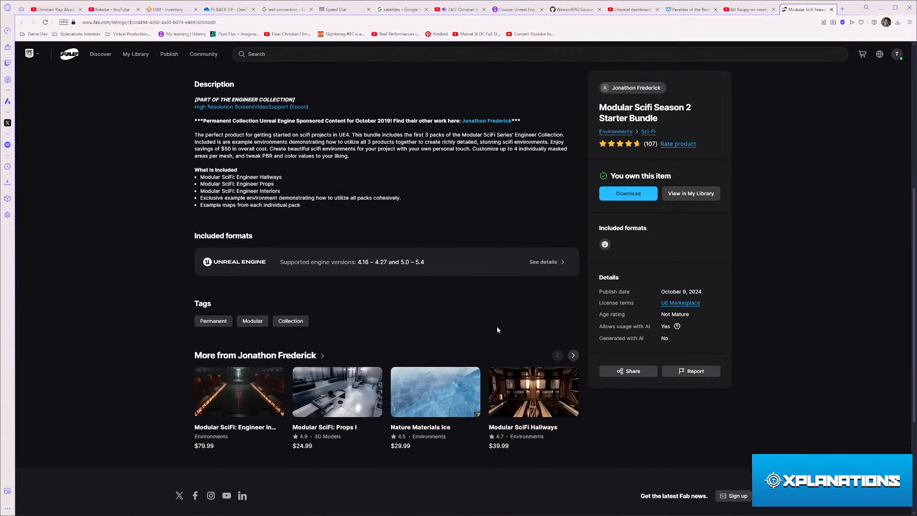
{"action": "scroll", "coordinate": [497, 328], "scroll_direction": "up", "scroll_amount": 7}
- Look through the remaining preview images in the bundle's gallery and return to the first one
{"action": "left_click", "coordinate": [571, 324]}
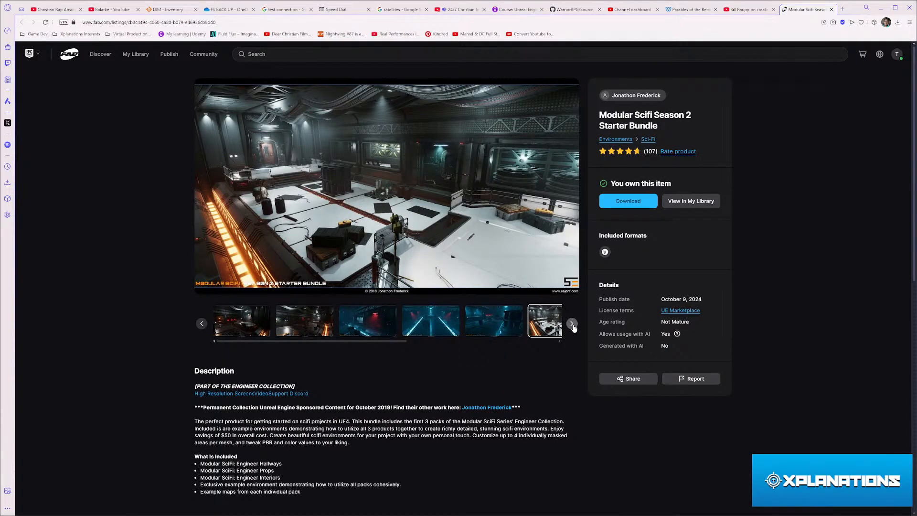
{"action": "left_click", "coordinate": [571, 324]}
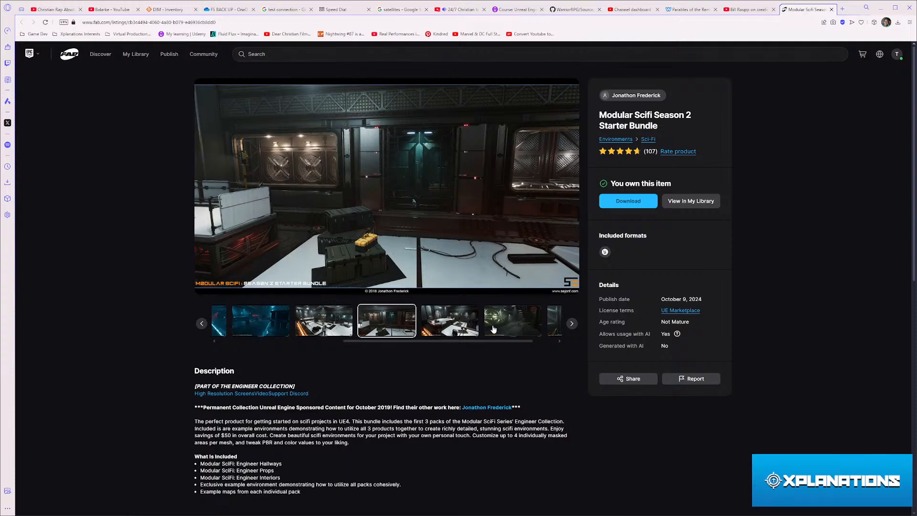
{"action": "left_click", "coordinate": [493, 329]}
{"action": "left_click", "coordinate": [572, 324]}
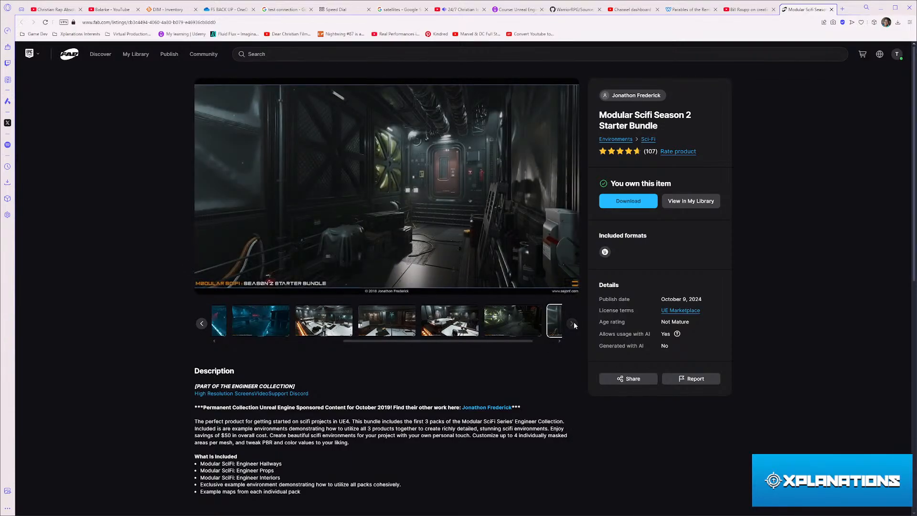
{"action": "left_click", "coordinate": [511, 325]}
{"action": "left_click", "coordinate": [420, 326]}
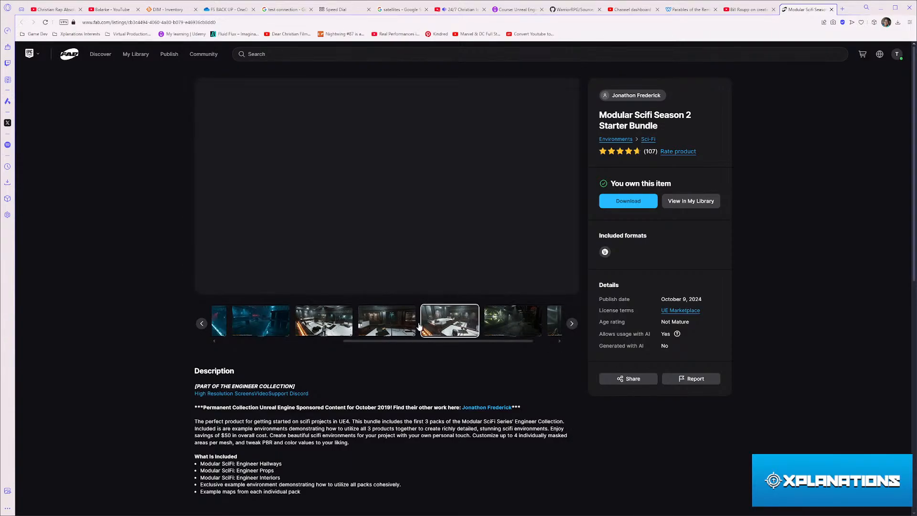
{"action": "left_click", "coordinate": [395, 321]}
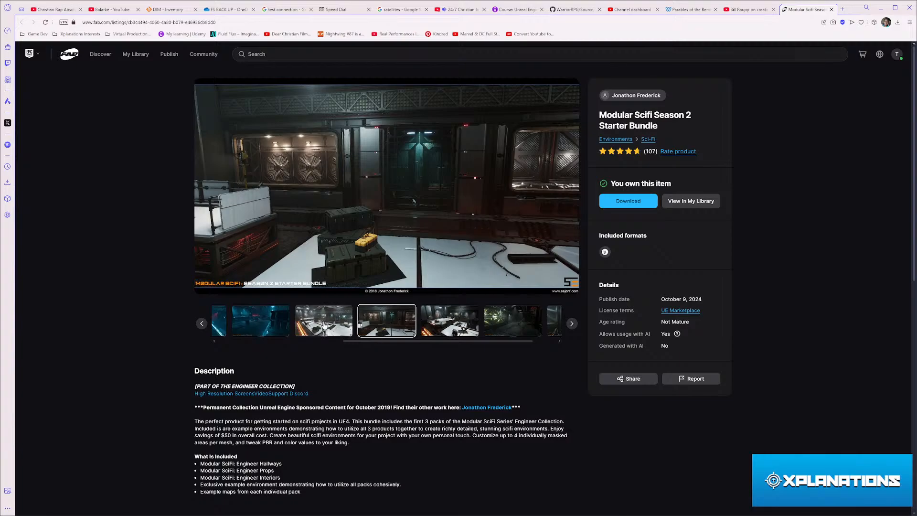
{"action": "left_click", "coordinate": [325, 325]}
{"action": "left_click", "coordinate": [278, 329]}
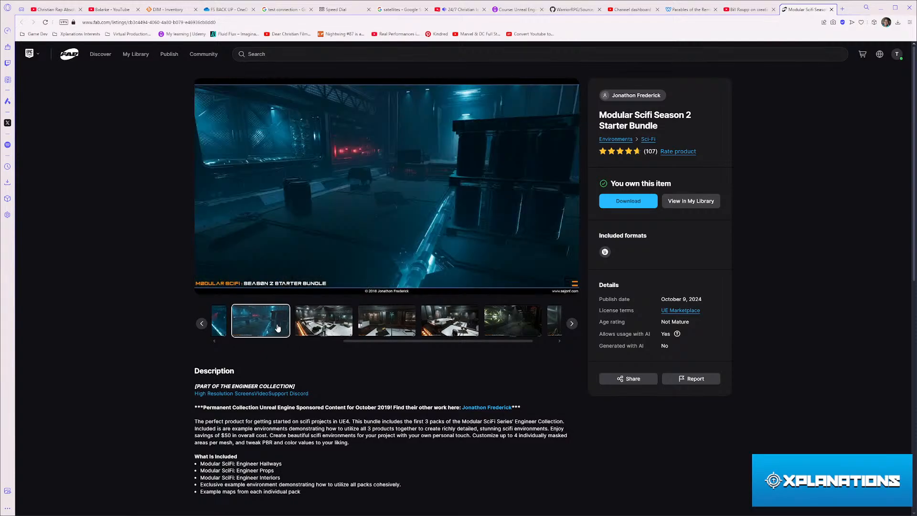
{"action": "left_click", "coordinate": [203, 325]}
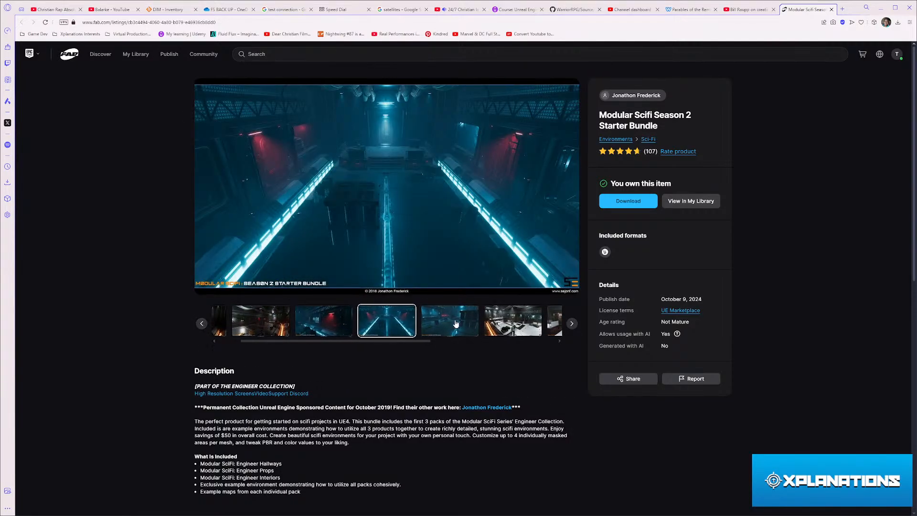
{"action": "left_click", "coordinate": [324, 327]}
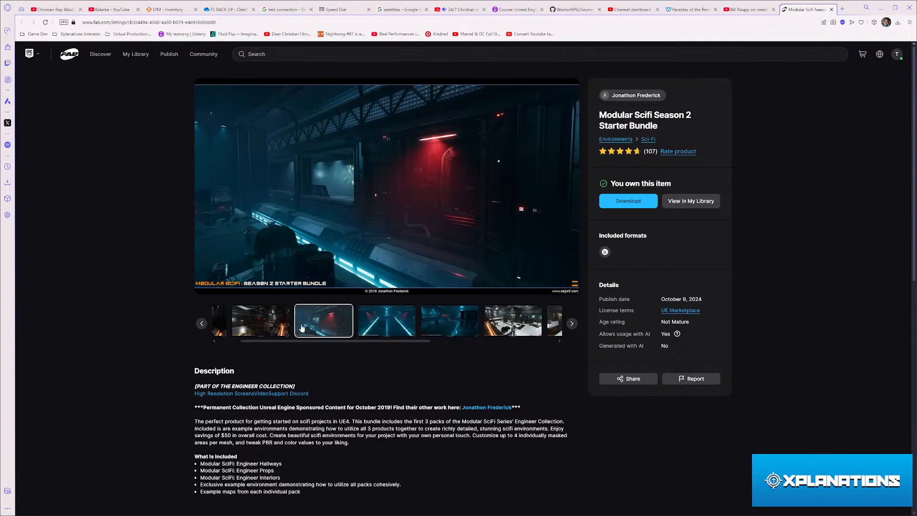
{"action": "left_click", "coordinate": [263, 324]}
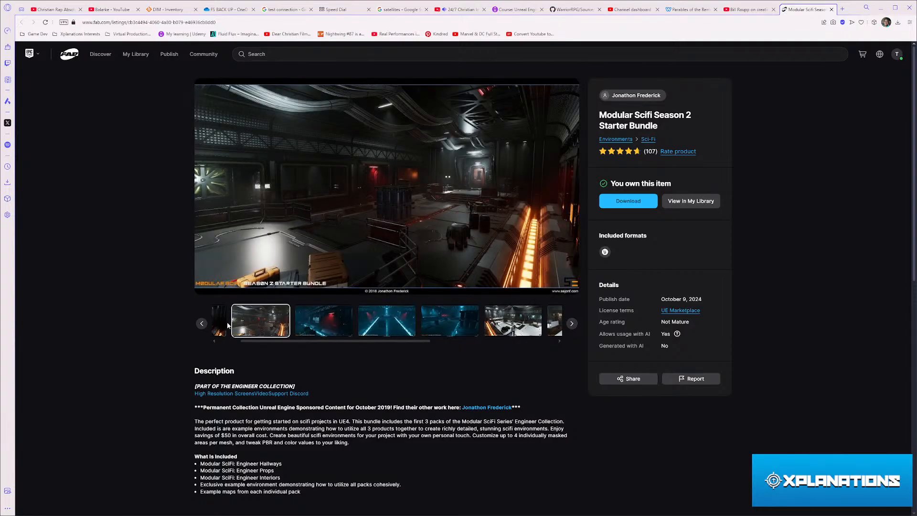
{"action": "left_click", "coordinate": [202, 325]}
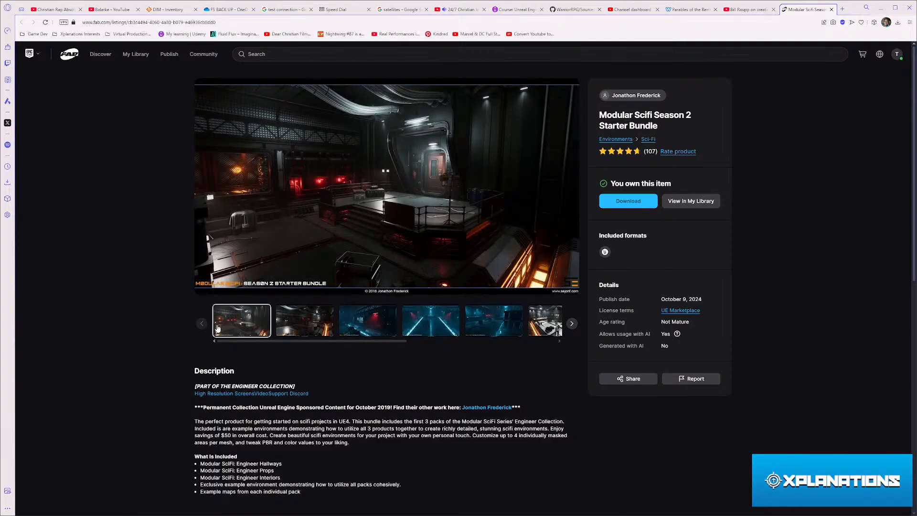
- Check the bundle's description and compare its blue-lit hall and corridor preview images once more
{"action": "scroll", "coordinate": [293, 320], "scroll_direction": "down", "scroll_amount": 2}
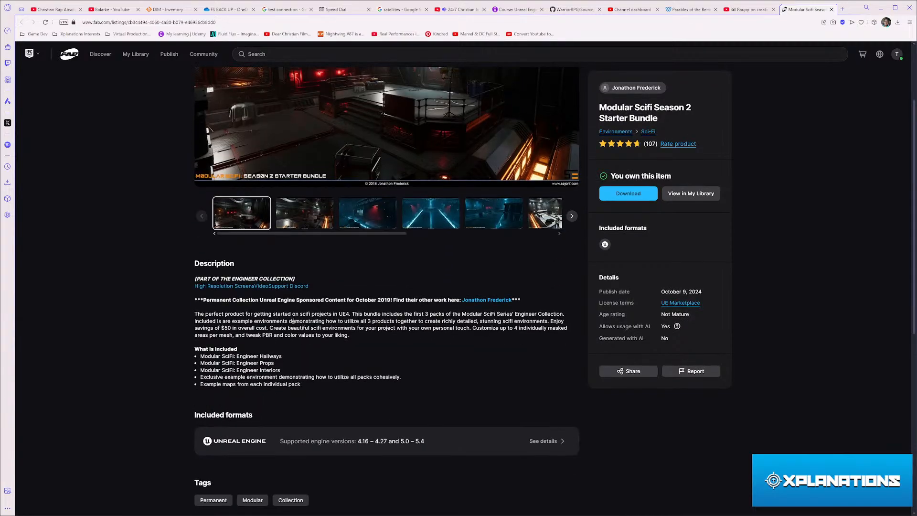
{"action": "left_click", "coordinate": [294, 218]}
{"action": "scroll", "coordinate": [295, 218], "scroll_direction": "up", "scroll_amount": 2}
{"action": "left_click", "coordinate": [430, 320]}
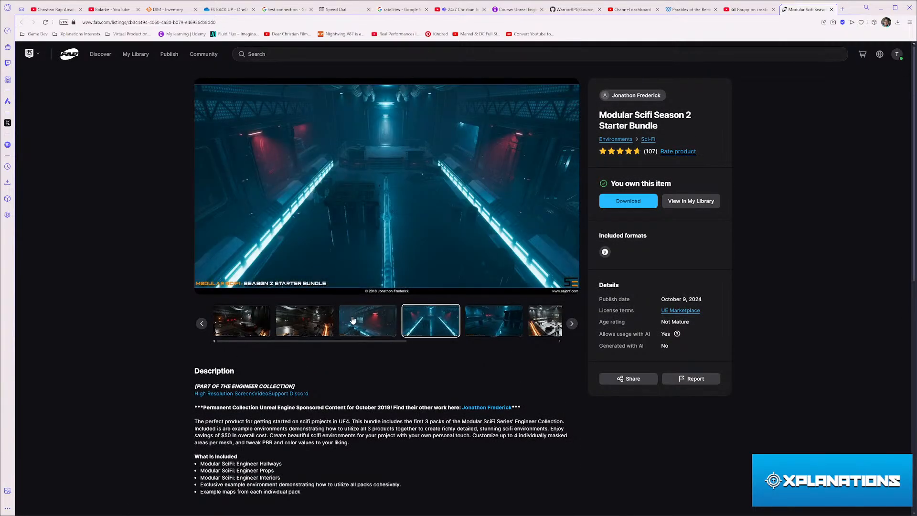
{"action": "left_click", "coordinate": [352, 320]}
{"action": "left_click", "coordinate": [432, 323]}
{"action": "left_click", "coordinate": [489, 328]}
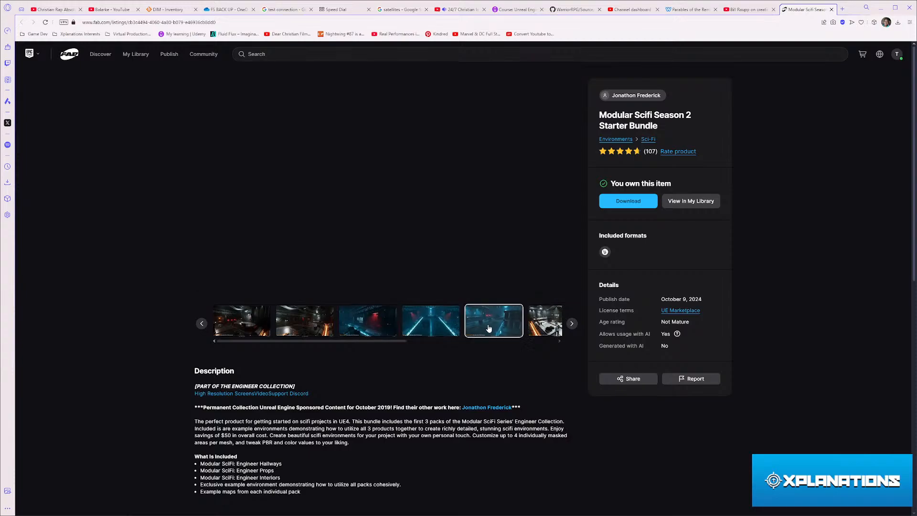
- Search Fab for "hologram"
{"action": "left_click", "coordinate": [298, 57]}
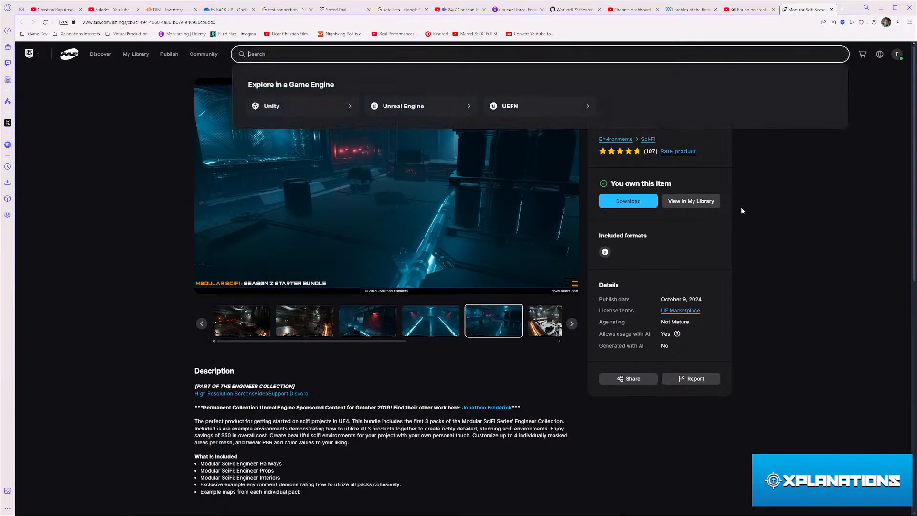
{"action": "type", "text": "hologr"}
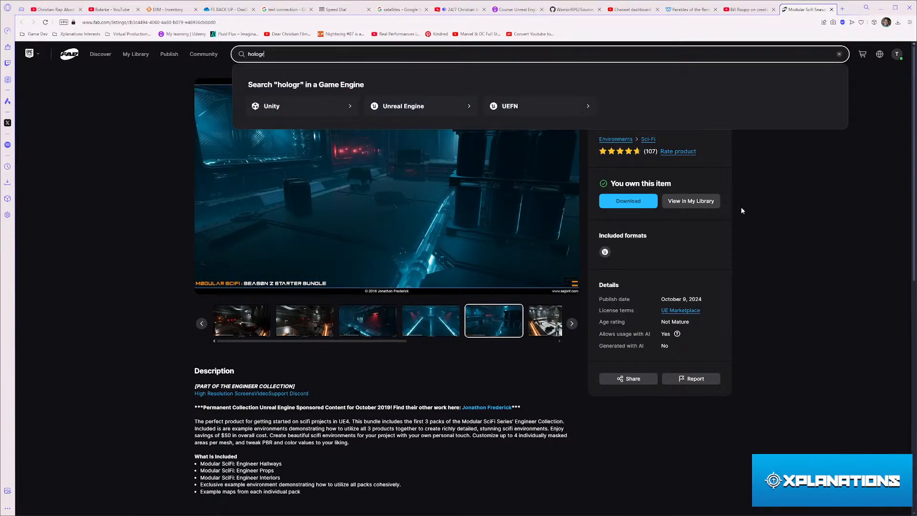
{"action": "type", "text": "am"}
{"action": "key", "text": "Return"}
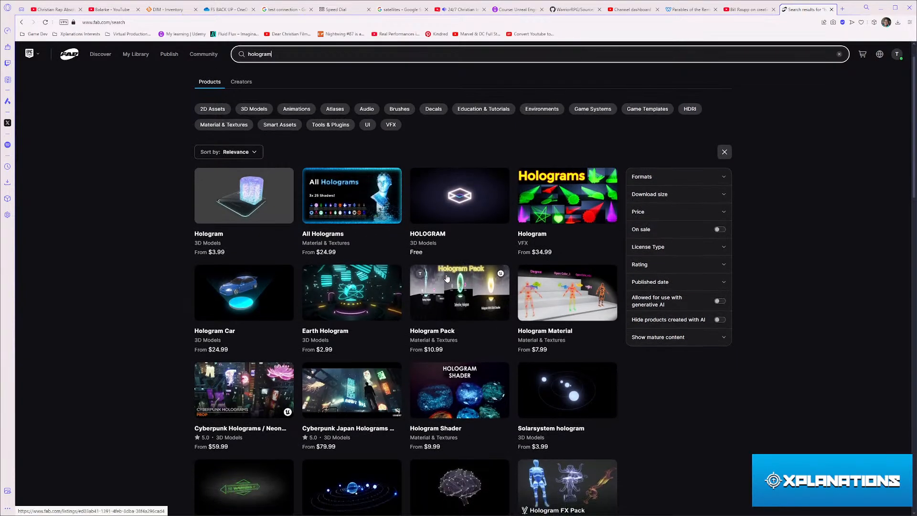
- Browse the hologram results, inspect the Hexagon Hologram Bridge - Animated listing, and return to the results
{"action": "scroll", "coordinate": [462, 279], "scroll_direction": "down", "scroll_amount": 6}
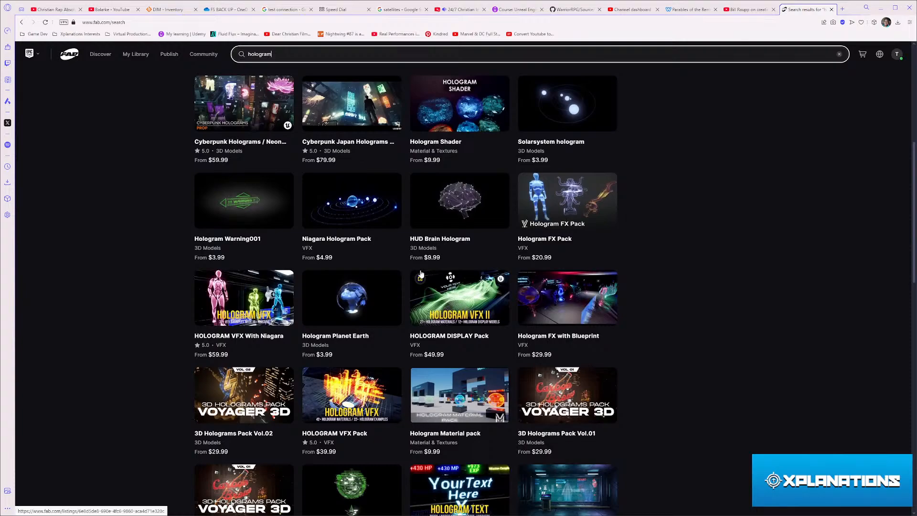
{"action": "scroll", "coordinate": [502, 282], "scroll_direction": "down", "scroll_amount": 3}
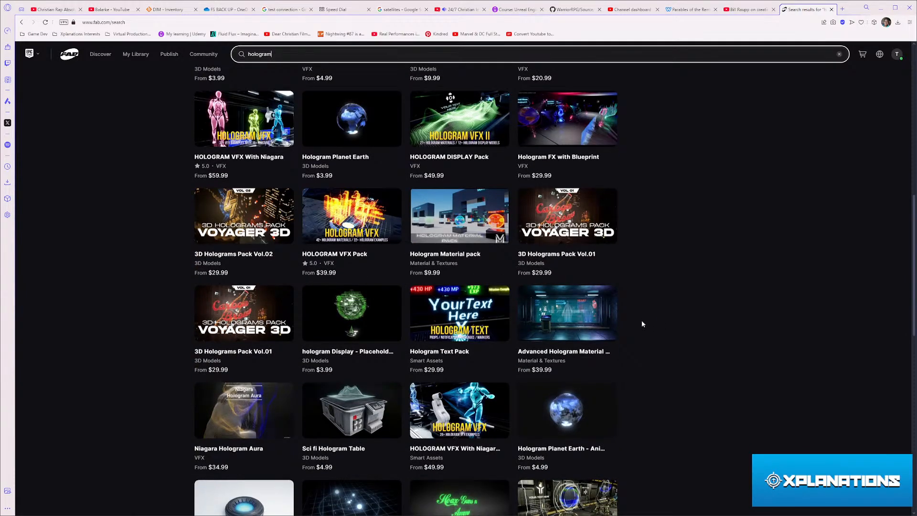
{"action": "scroll", "coordinate": [430, 244], "scroll_direction": "down", "scroll_amount": 2}
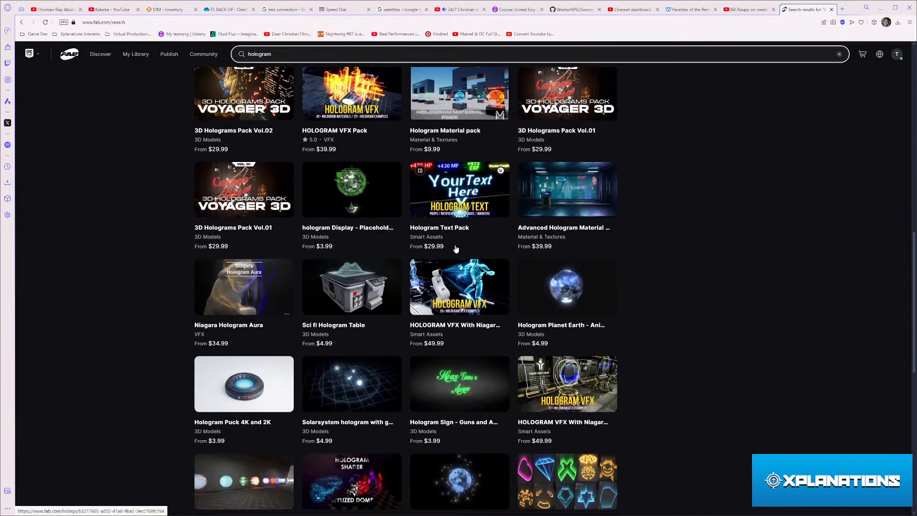
{"action": "scroll", "coordinate": [459, 248], "scroll_direction": "up", "scroll_amount": 3}
{"action": "scroll", "coordinate": [462, 249], "scroll_direction": "down", "scroll_amount": 5}
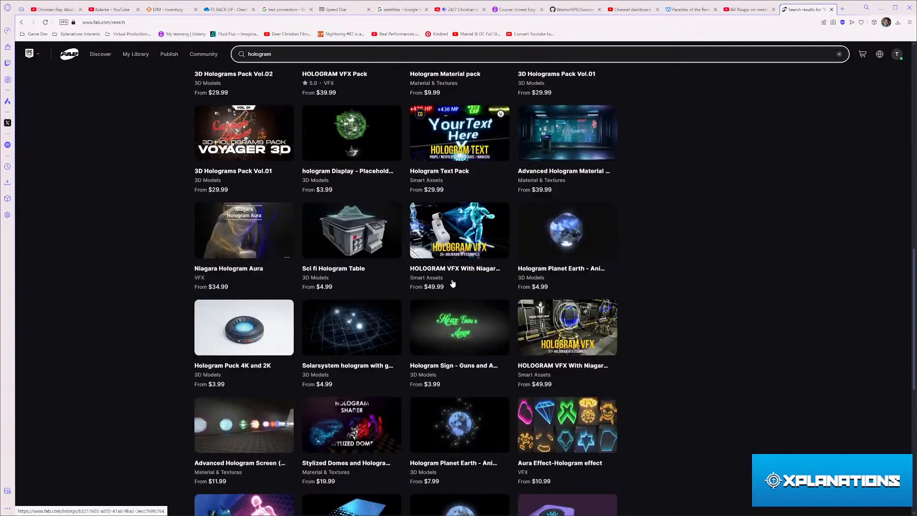
{"action": "scroll", "coordinate": [455, 282], "scroll_direction": "up", "scroll_amount": 4}
{"action": "scroll", "coordinate": [473, 292], "scroll_direction": "down", "scroll_amount": 7}
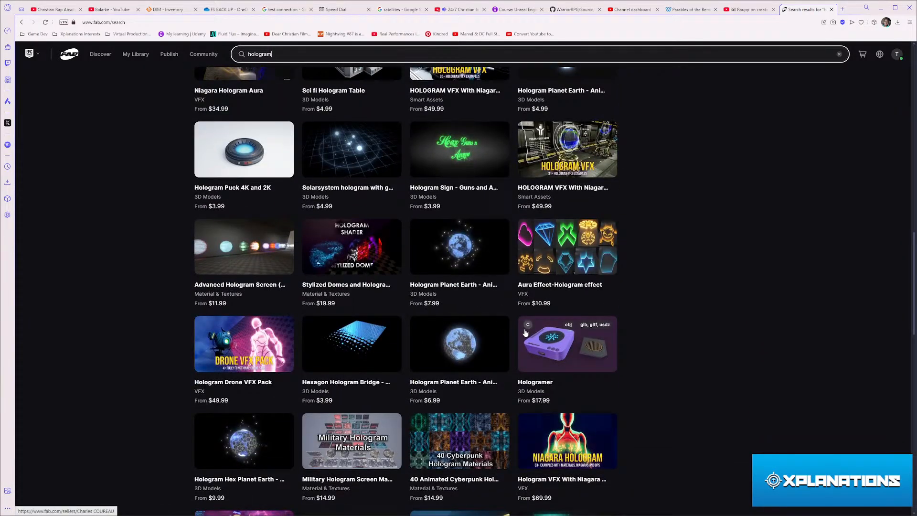
{"action": "left_click", "coordinate": [388, 340]}
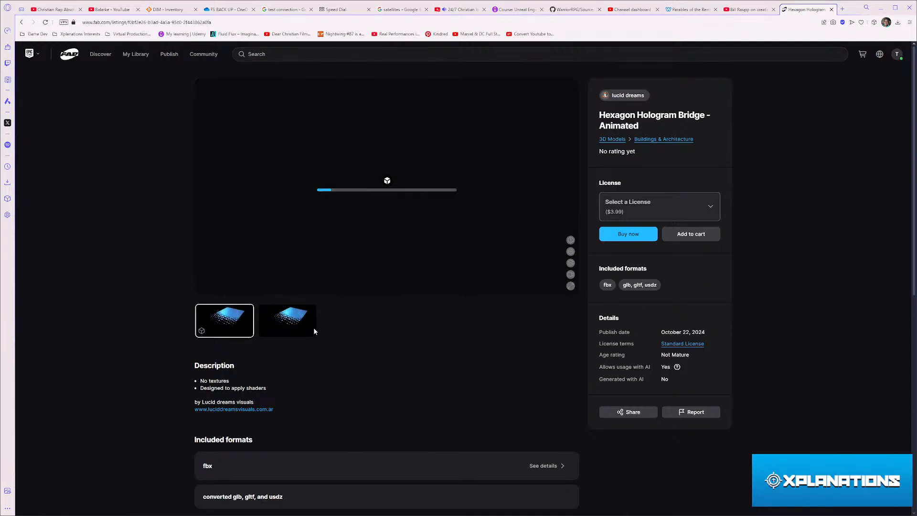
{"action": "key", "text": "alt+Left"}
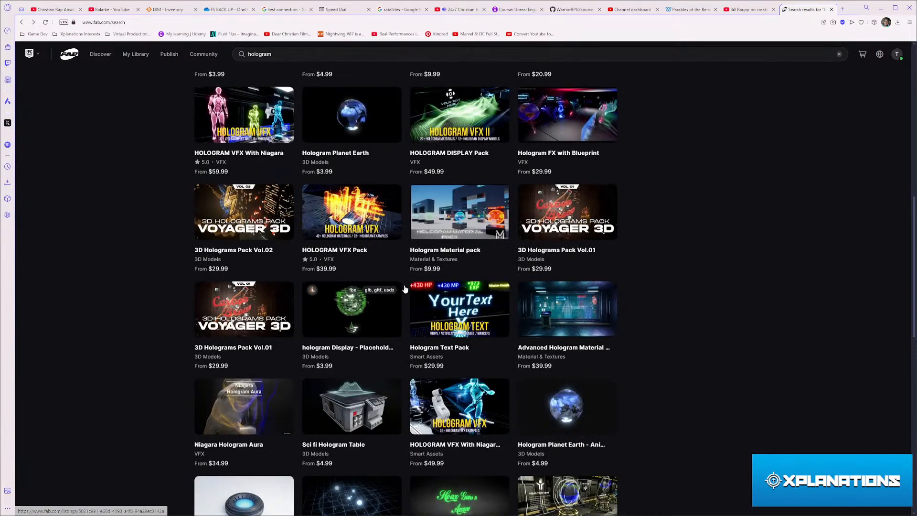
- Open the Hologram Material pack listing, view its third preview image, and return to the results
{"action": "left_click", "coordinate": [457, 258]}
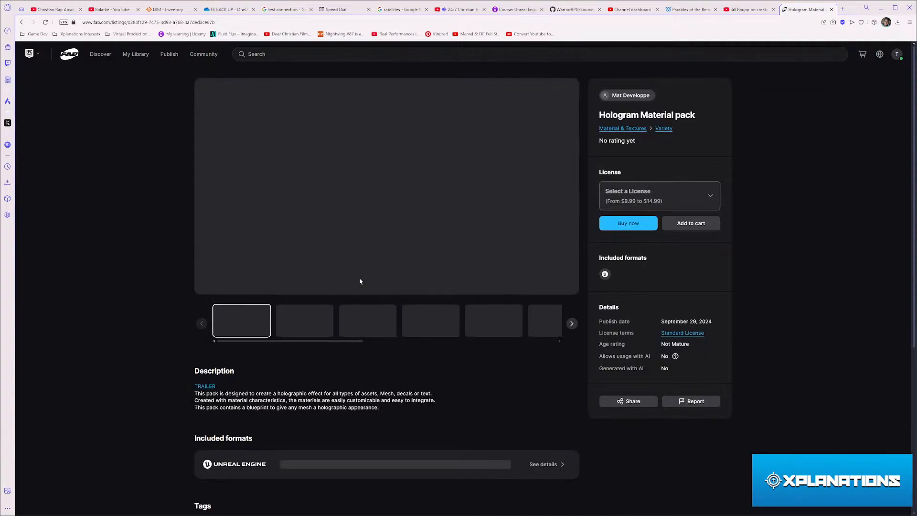
{"action": "left_click", "coordinate": [377, 317]}
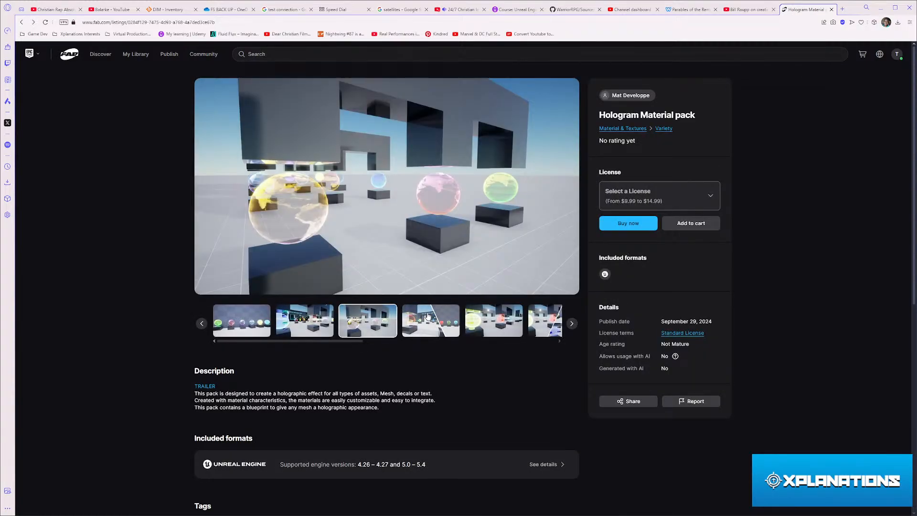
{"action": "key", "text": "alt+Left"}
- Scan the hologram results further down the page and go back to the start of the list
{"action": "scroll", "coordinate": [534, 318], "scroll_direction": "down", "scroll_amount": 10}
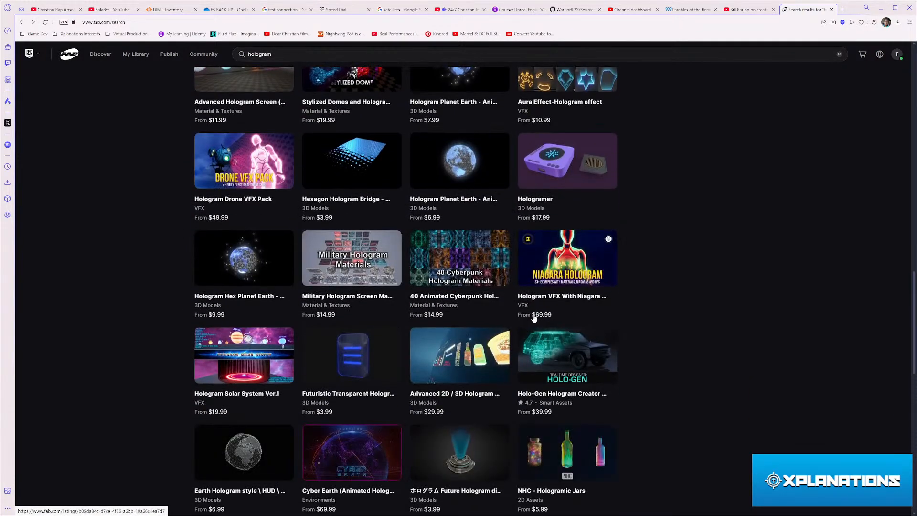
{"action": "scroll", "coordinate": [534, 318], "scroll_direction": "down", "scroll_amount": 5}
{"action": "scroll", "coordinate": [489, 213], "scroll_direction": "up", "scroll_amount": 15}
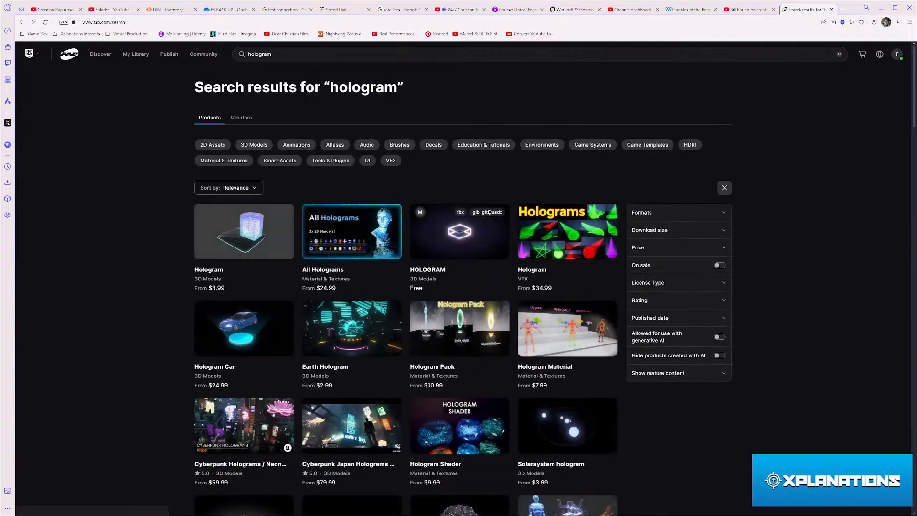
- Search Fab for "force field" and browse through the results
{"action": "left_click_drag", "start_coordinate": [285, 55], "coordinate": [209, 62]}
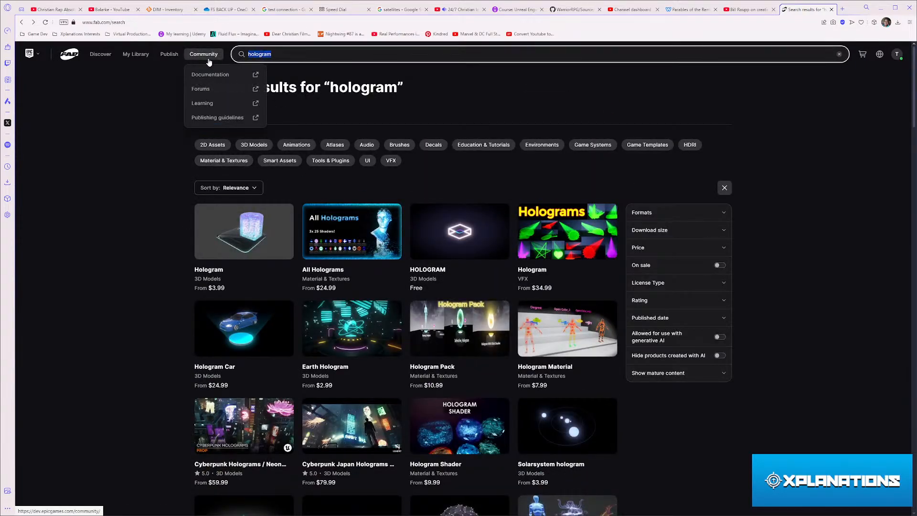
{"action": "type", "text": "forv"}
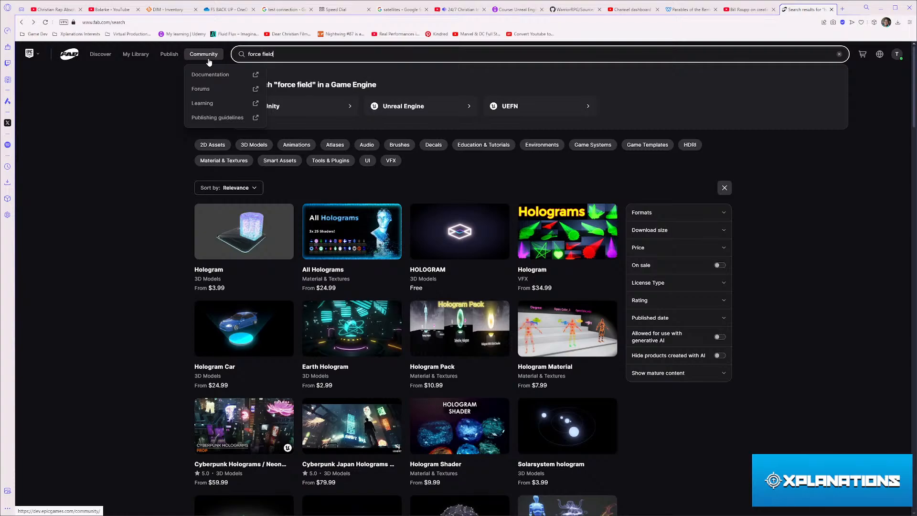
{"action": "key", "text": "Return"}
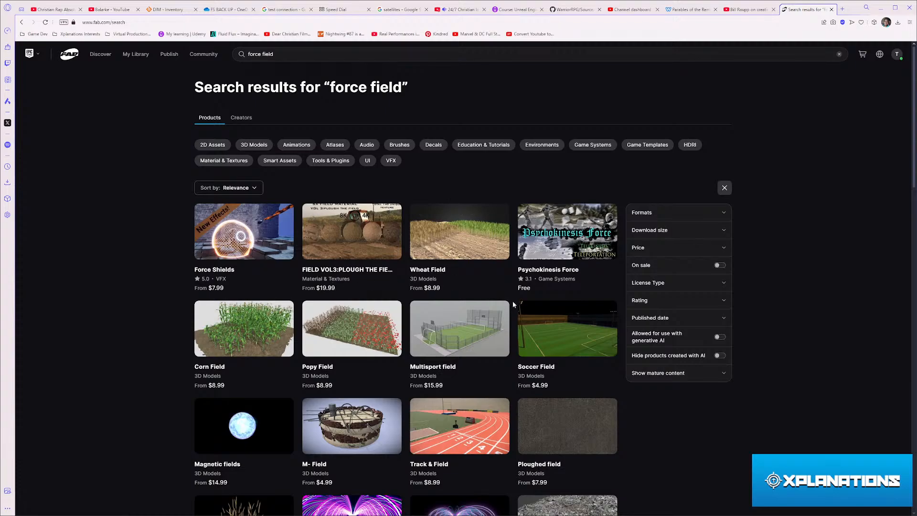
{"action": "scroll", "coordinate": [514, 305], "scroll_direction": "down", "scroll_amount": 5}
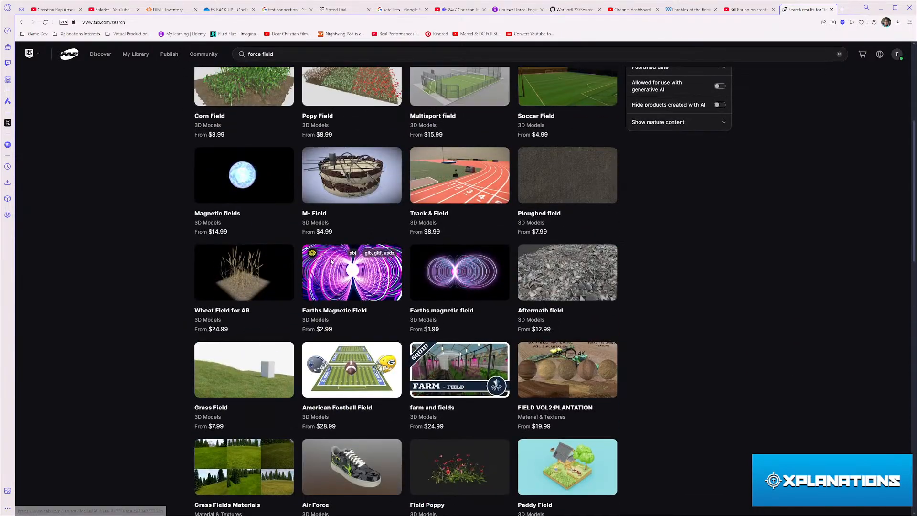
{"action": "scroll", "coordinate": [194, 232], "scroll_direction": "up", "scroll_amount": 5}
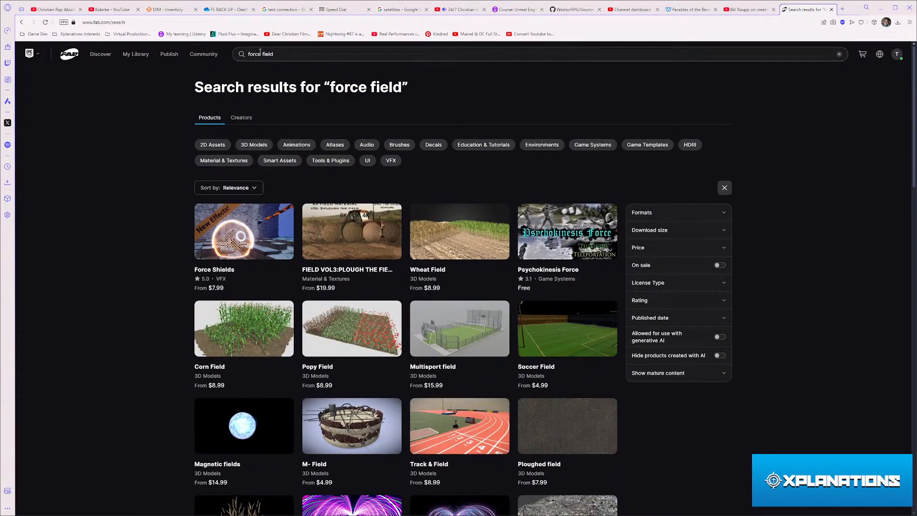
{"action": "left_click_drag", "start_coordinate": [278, 56], "coordinate": [263, 63]}
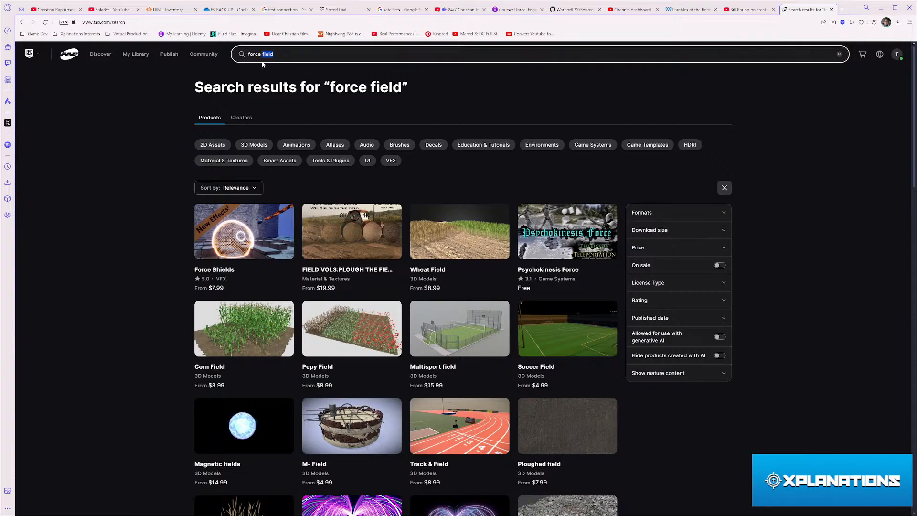
{"action": "scroll", "coordinate": [365, 187], "scroll_direction": "down", "scroll_amount": 12}
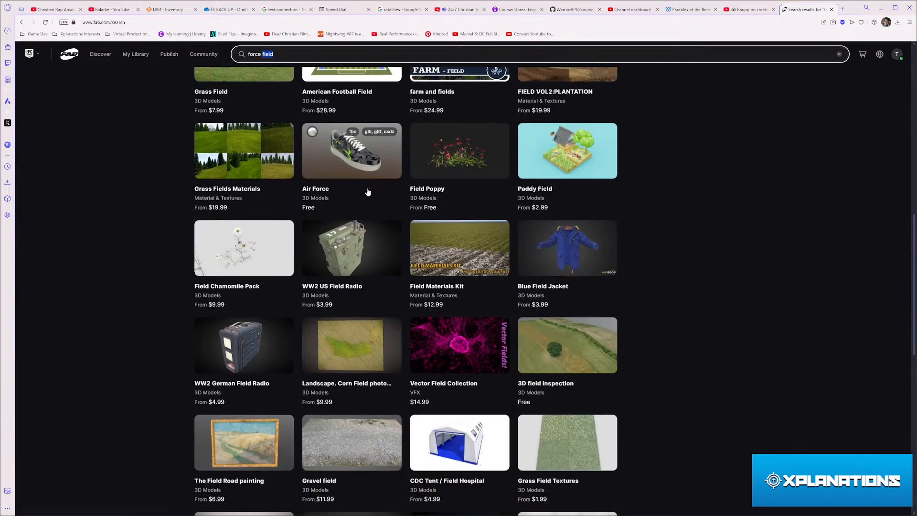
{"action": "scroll", "coordinate": [374, 188], "scroll_direction": "up", "scroll_amount": 12}
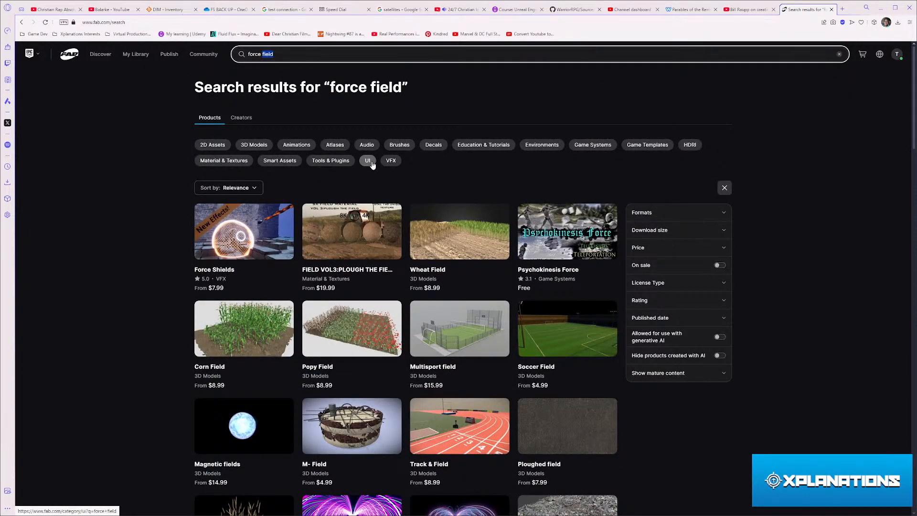
- Search Fab for "force field texture", browse far down the results, and return to the previous search
{"action": "key", "text": "Right"}
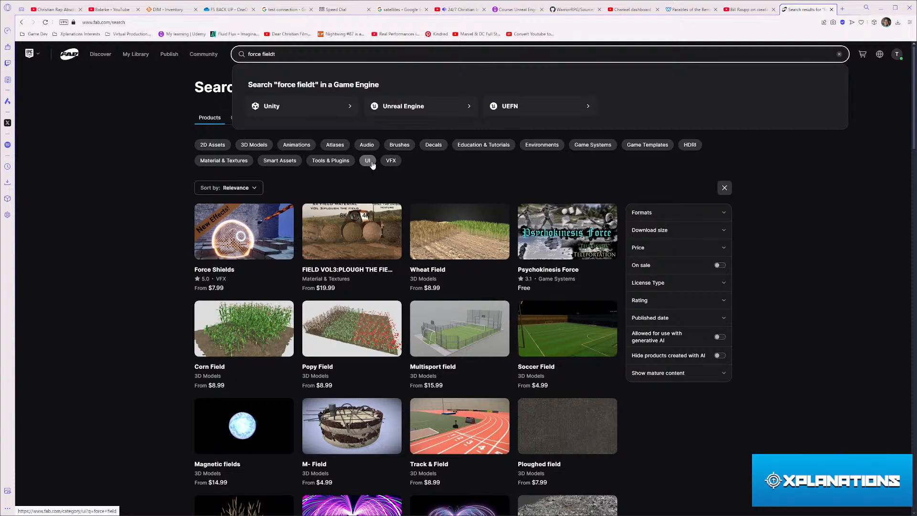
{"action": "type", "text": "texture"}
{"action": "key", "text": "Return"}
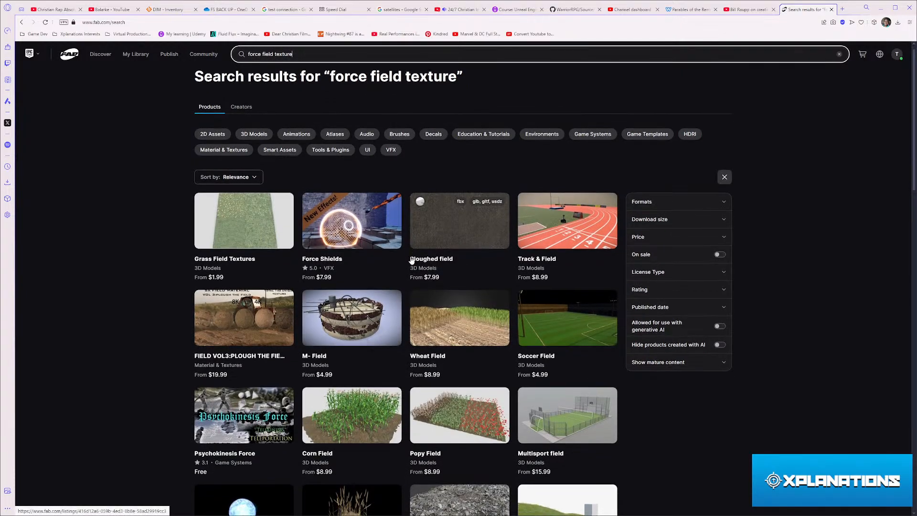
{"action": "scroll", "coordinate": [411, 262], "scroll_direction": "down", "scroll_amount": 8}
{"action": "scroll", "coordinate": [411, 261], "scroll_direction": "down", "scroll_amount": 17}
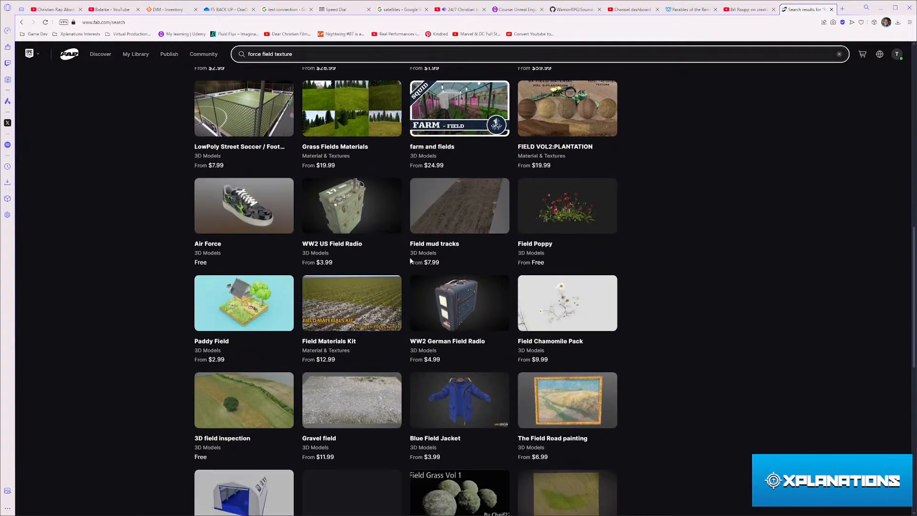
{"action": "scroll", "coordinate": [411, 262], "scroll_direction": "down", "scroll_amount": 16}
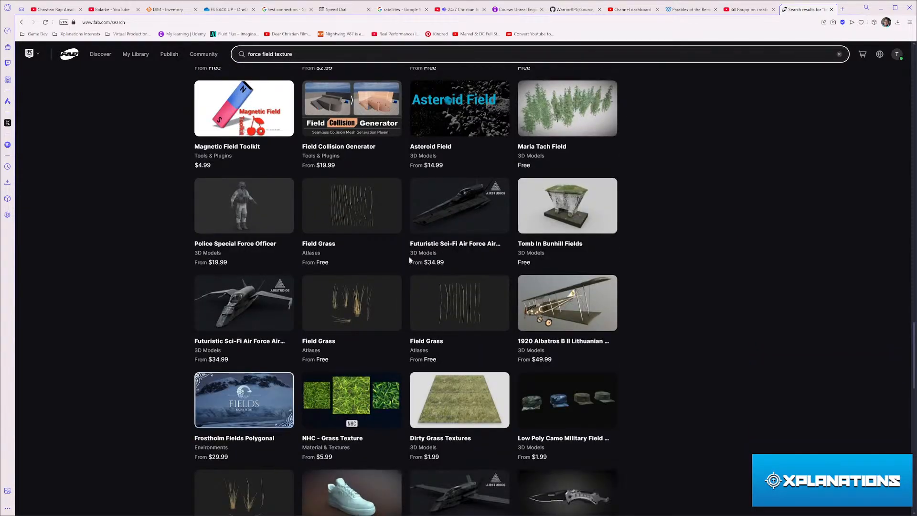
{"action": "scroll", "coordinate": [410, 261], "scroll_direction": "down", "scroll_amount": 4}
{"action": "scroll", "coordinate": [407, 258], "scroll_direction": "down", "scroll_amount": 9}
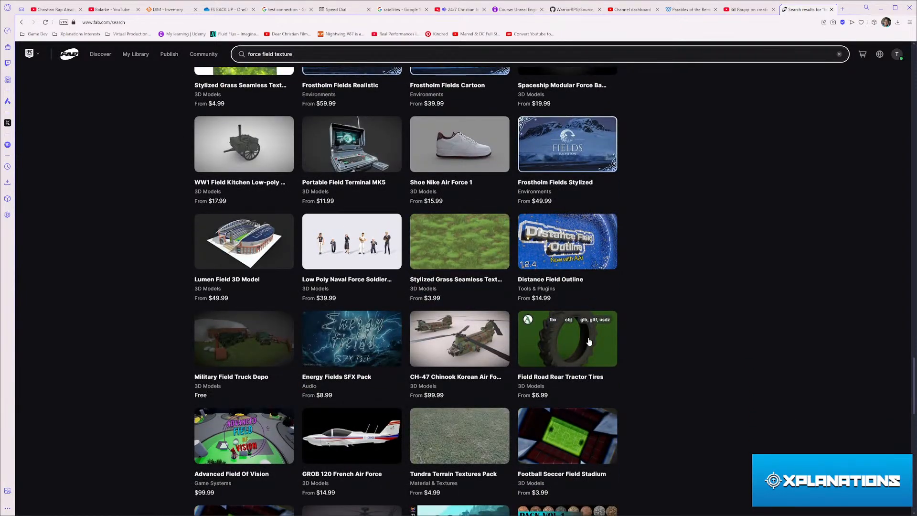
{"action": "key", "text": "alt+Left"}
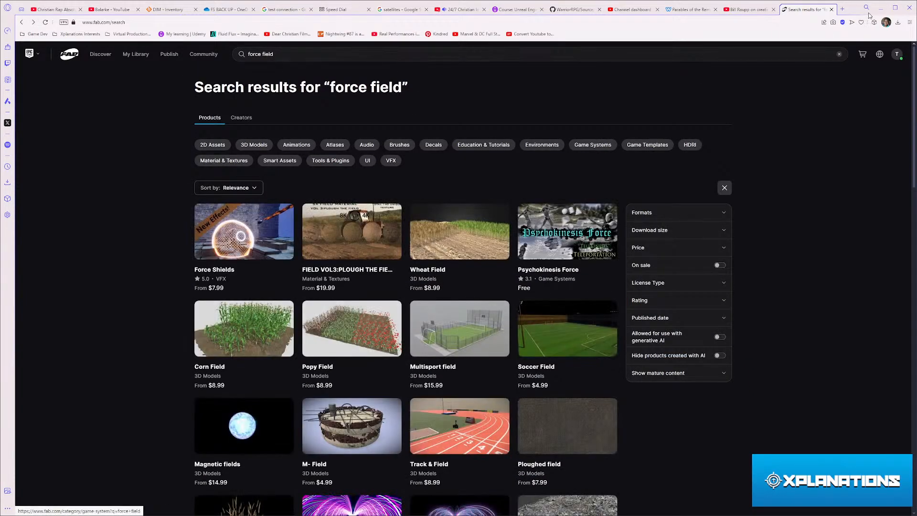
- Switch to GAME UI.psd in Photoshop and compare the TIP 6 banner with the TIP 5 - BULLET PROOF copy 2 banner
{"action": "left_click", "coordinate": [881, 8]}
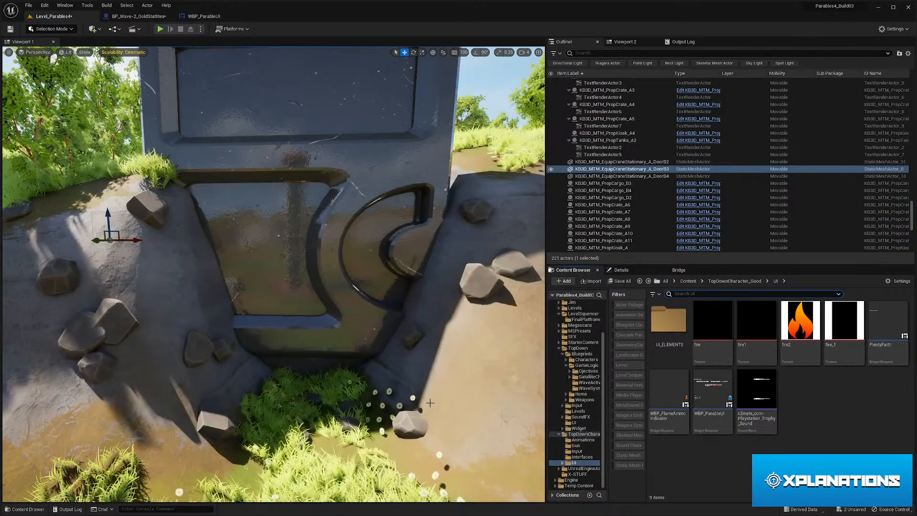
{"action": "key", "text": "super"}
{"action": "left_click", "coordinate": [759, 507]}
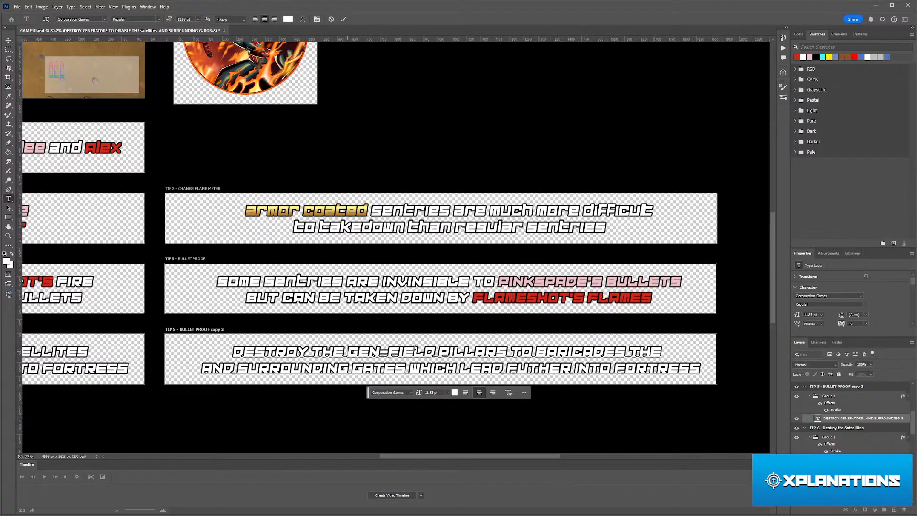
{"action": "scroll", "coordinate": [503, 365], "scroll_direction": "left", "scroll_amount": 10}
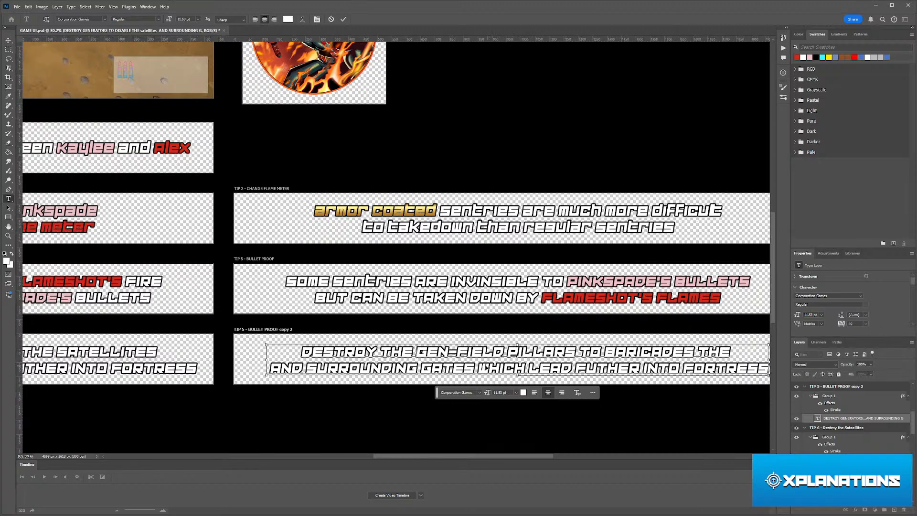
{"action": "scroll", "coordinate": [336, 365], "scroll_direction": "left", "scroll_amount": 7}
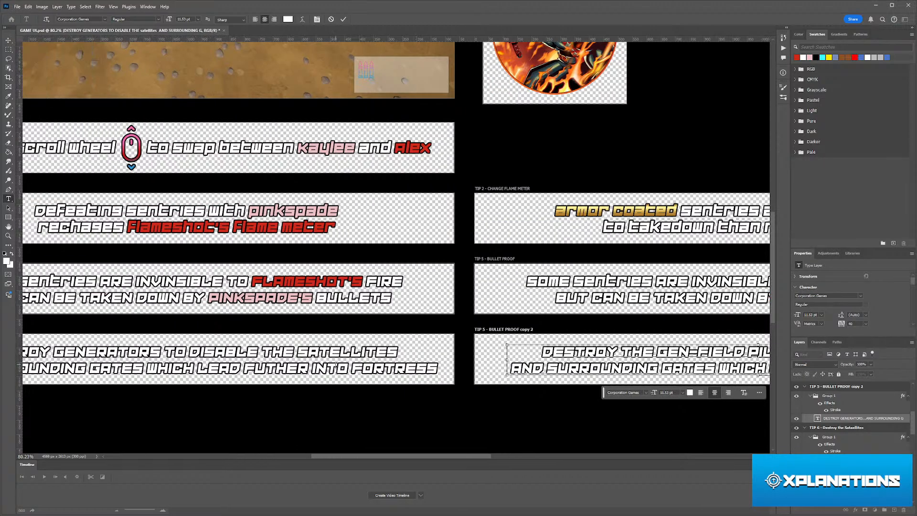
{"action": "scroll", "coordinate": [258, 363], "scroll_direction": "left", "scroll_amount": 2}
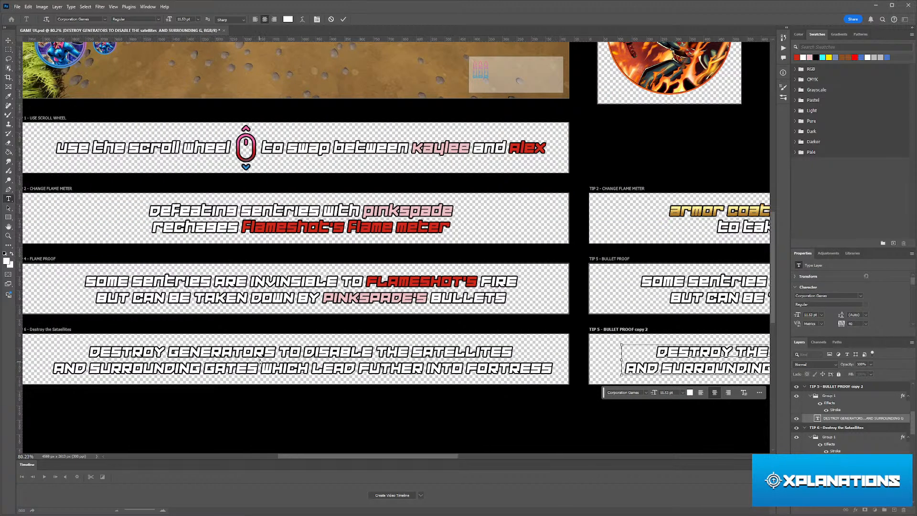
{"action": "scroll", "coordinate": [257, 368], "scroll_direction": "down", "scroll_amount": 3}
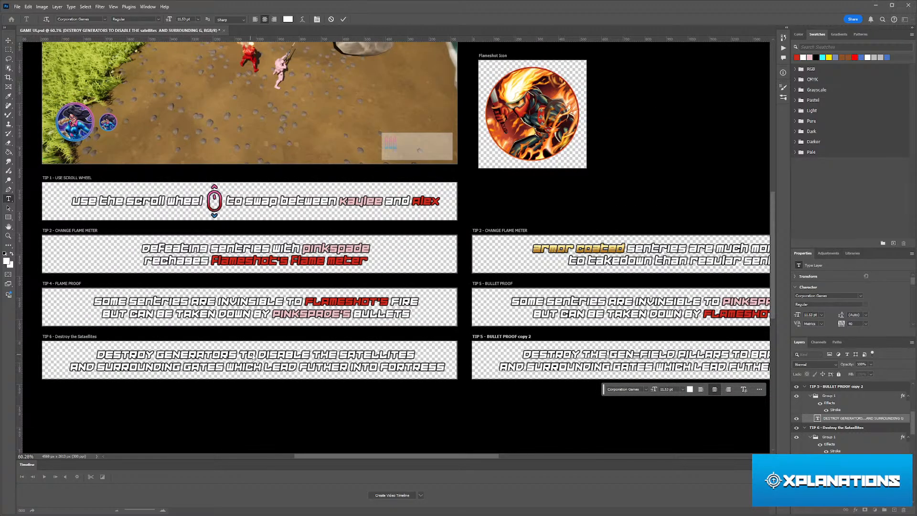
{"action": "left_click_drag", "start_coordinate": [427, 459], "coordinate": [505, 456]}
{"action": "scroll", "coordinate": [495, 348], "scroll_direction": "up", "scroll_amount": 2}
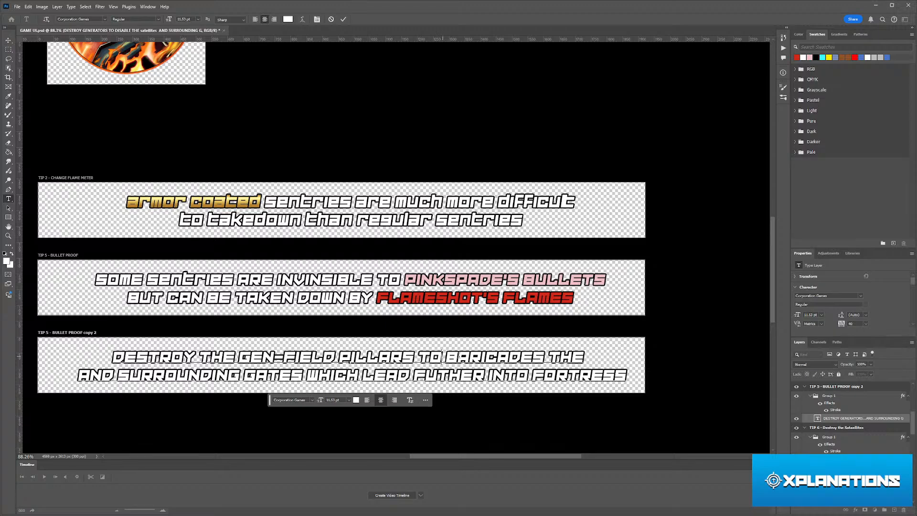
- Insert "BRING DOWN THE" after "PILLARS TO" in the first line of the TIP 5 - BULLET PROOF copy 2 text
{"action": "type", "text": "b"}
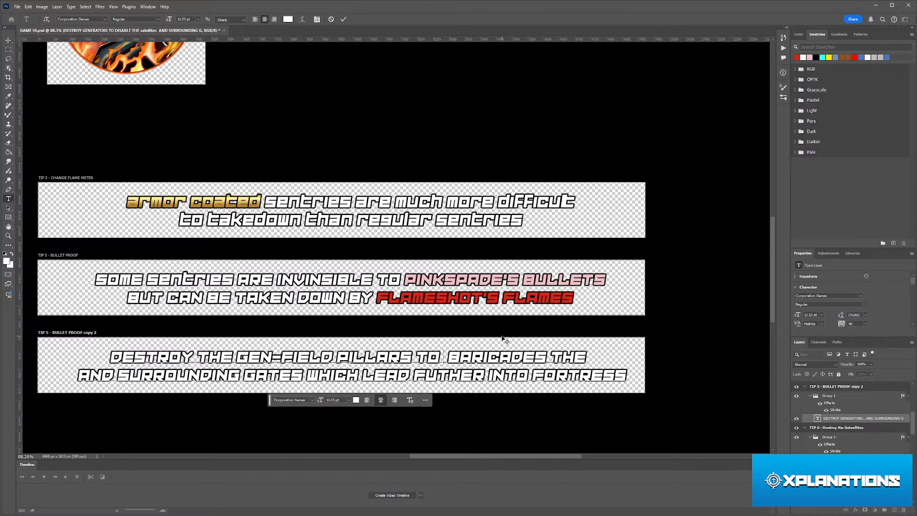
{"action": "type", "text": "ri"}
{"action": "key", "text": "BackSpace"}
{"action": "key", "text": "BackSpace"}
{"action": "type", "text": "brin"}
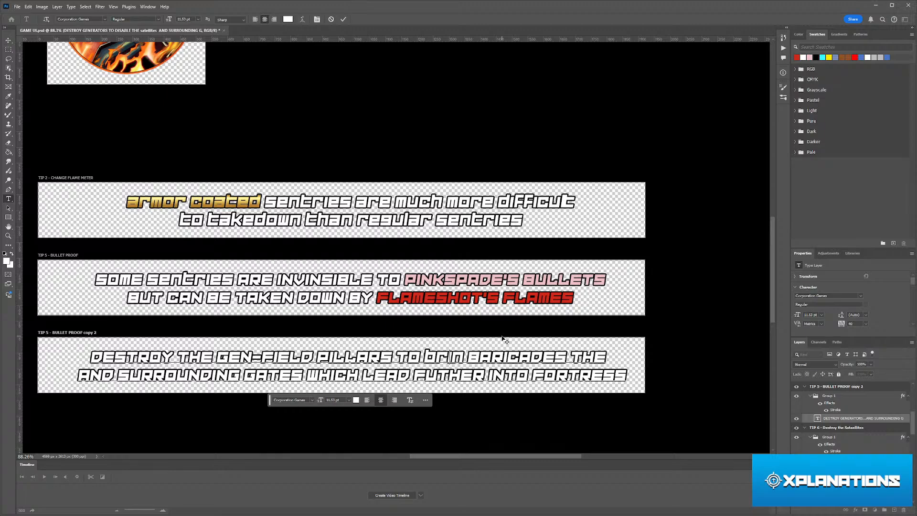
{"action": "key", "text": "BackSpace"}
{"action": "key", "text": "BackSpace"}
{"action": "key", "text": "BackSpace"}
{"action": "key", "text": "BackSpace"}
{"action": "type", "text": "bring"}
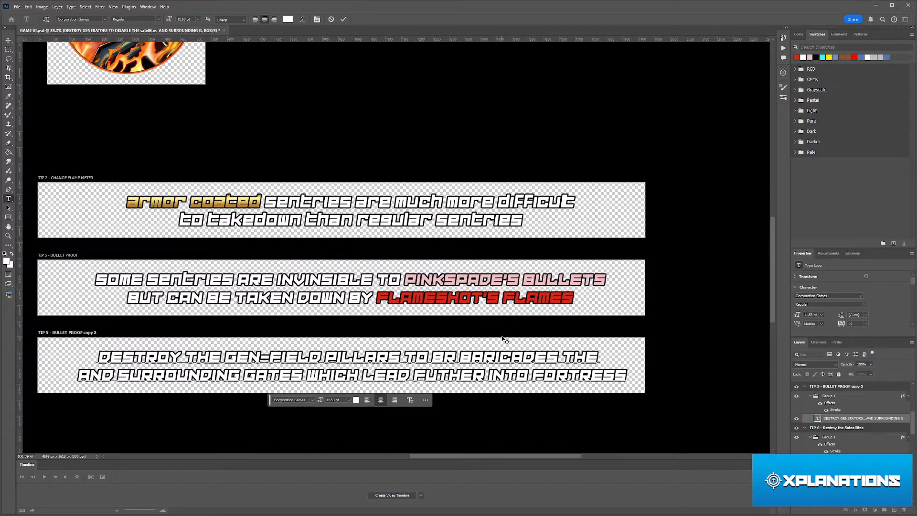
{"action": "type", "text": " down"}
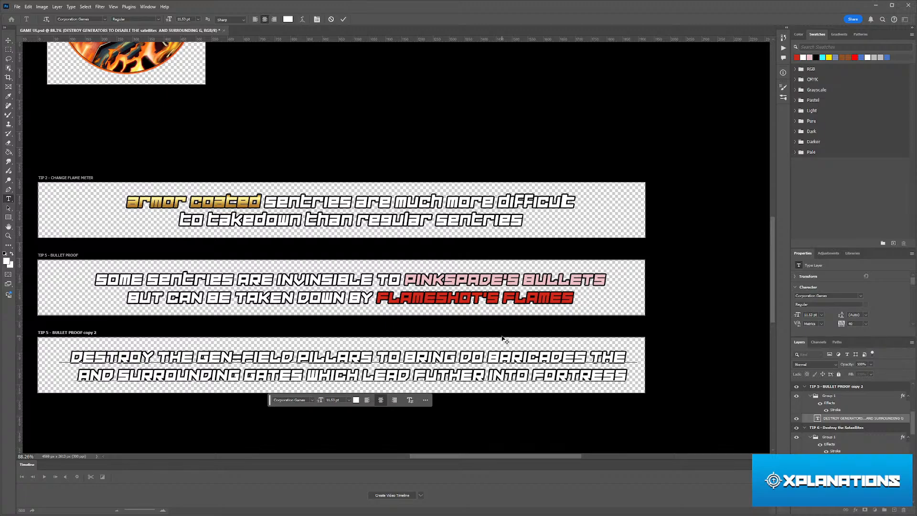
{"action": "type", "text": "the"}
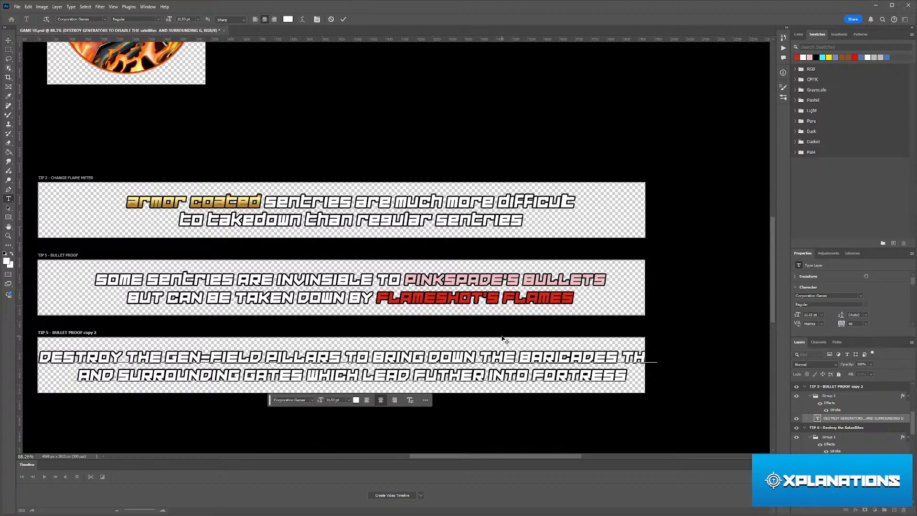
- Delete "BARICADES THE" from the end of the tip's first line and keep "AND SURROUNDING" starting a new line
{"action": "key", "text": "shift+End"}
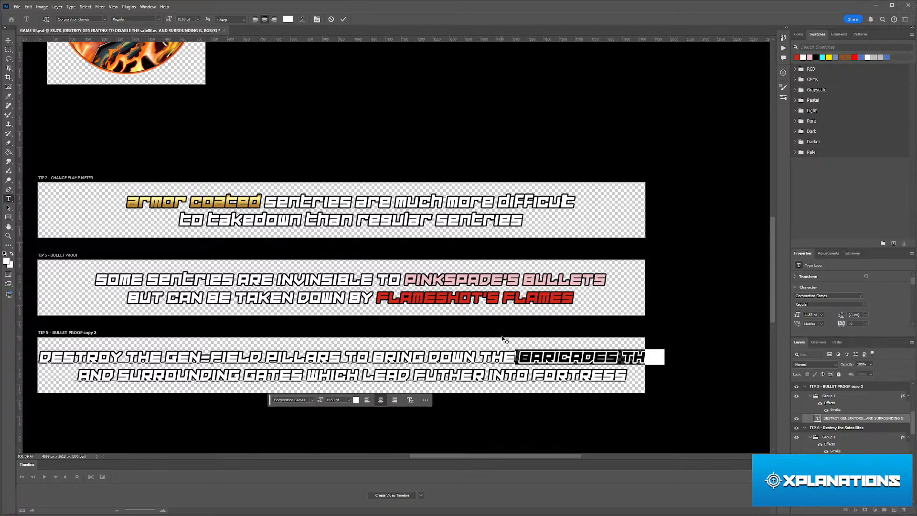
{"action": "key", "text": "BackSpace"}
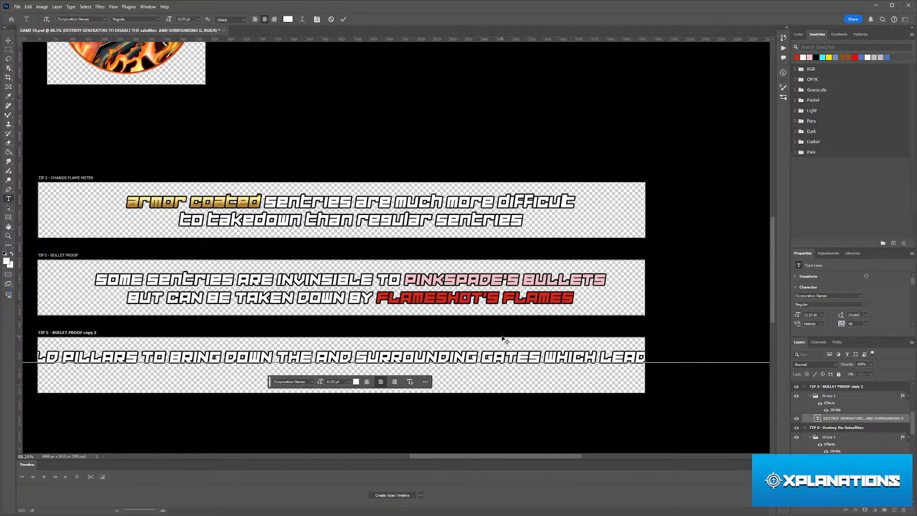
{"action": "key", "text": "Return"}
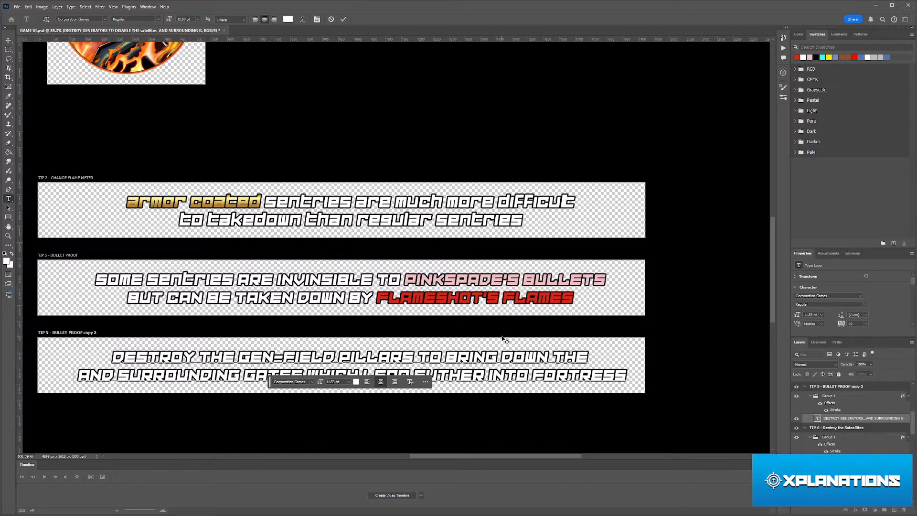
- Replace "AND" at the start of the TIP 5 - BULLET PROOF copy 2 second line with "FORCESHILD BARRIERS"
{"action": "scroll", "coordinate": [513, 332], "scroll_direction": "down", "scroll_amount": 2}
{"action": "key", "text": "shift+End"}
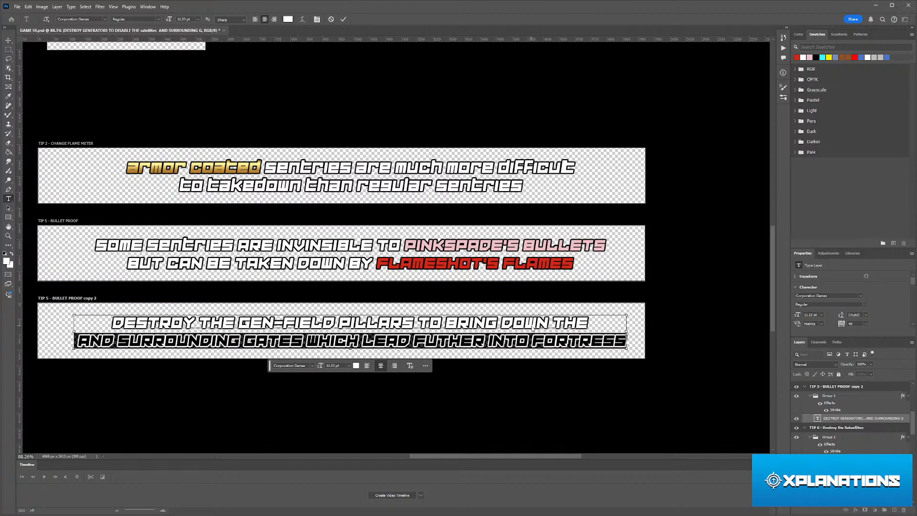
{"action": "key", "text": "Right"}
{"action": "key", "text": "ctrl+shift+Left"}
{"action": "key", "text": "Left"}
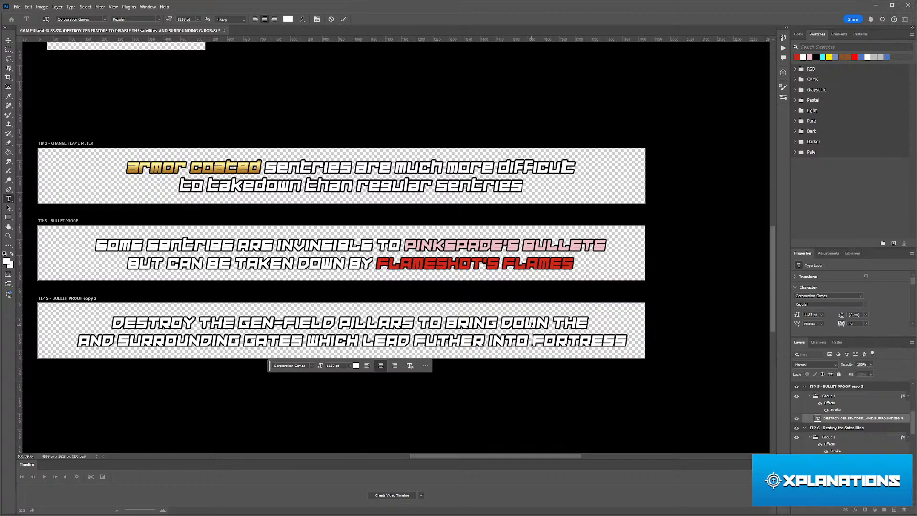
{"action": "key", "text": "ctrl+Left"}
{"action": "key", "text": "ctrl+Left"}
{"action": "key", "text": "ctrl+Left"}
{"action": "key", "text": "ctrl+Left"}
{"action": "key", "text": "ctrl+Left"}
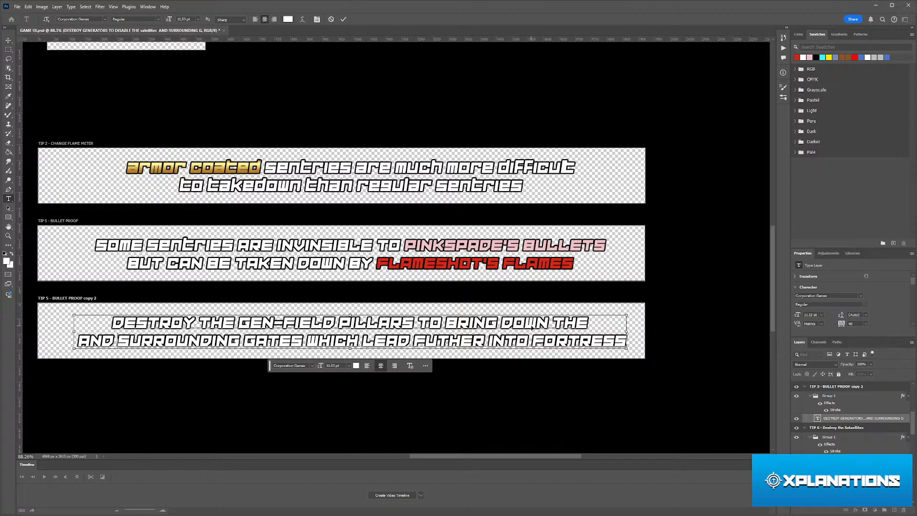
{"action": "key", "text": "Left"}
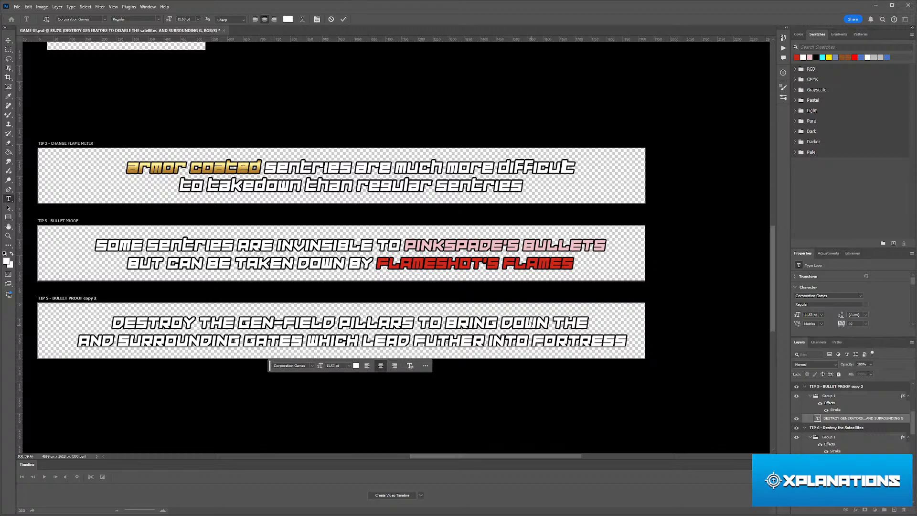
{"action": "key", "text": "ctrl+shift+Left"}
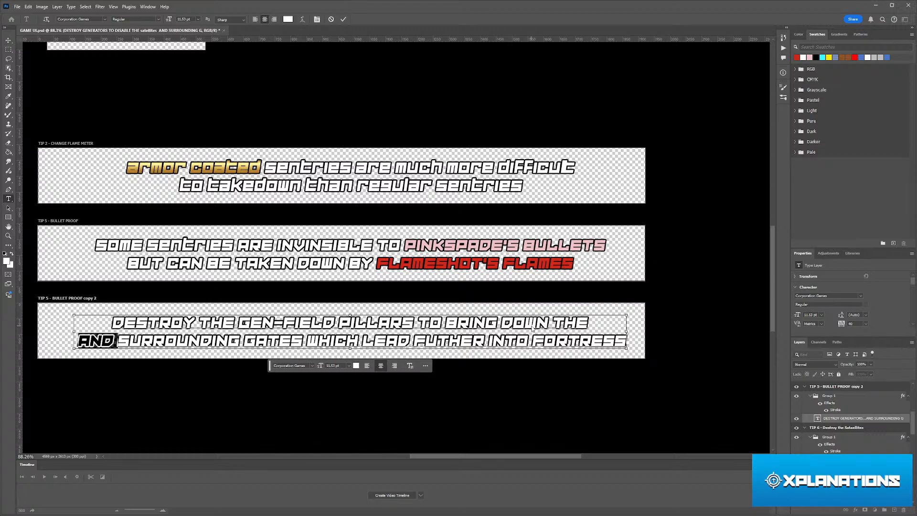
{"action": "type", "text": "FORCE"}
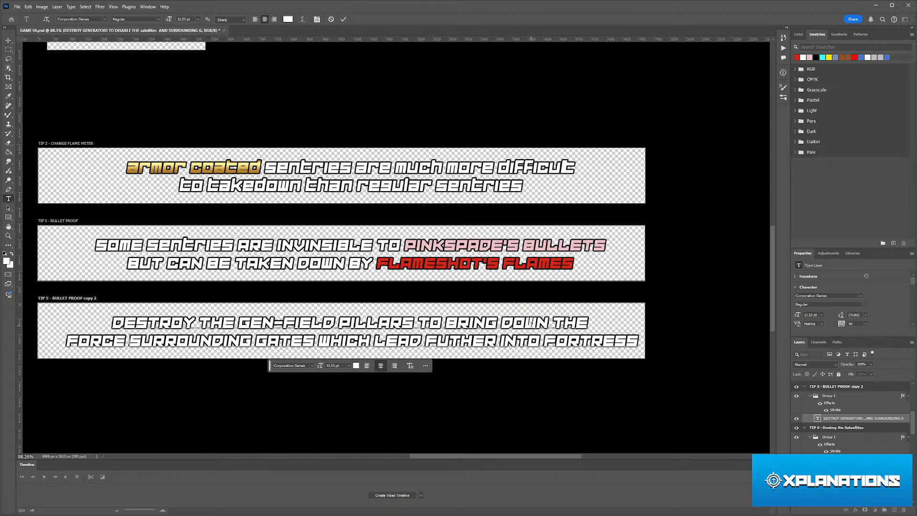
{"action": "type", "text": "SHILD"}
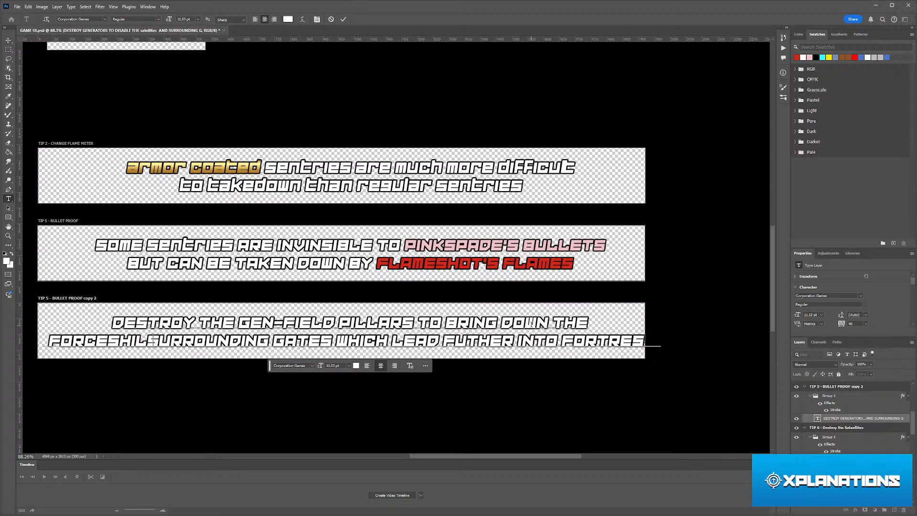
{"action": "type", "text": " BARRIERS"}
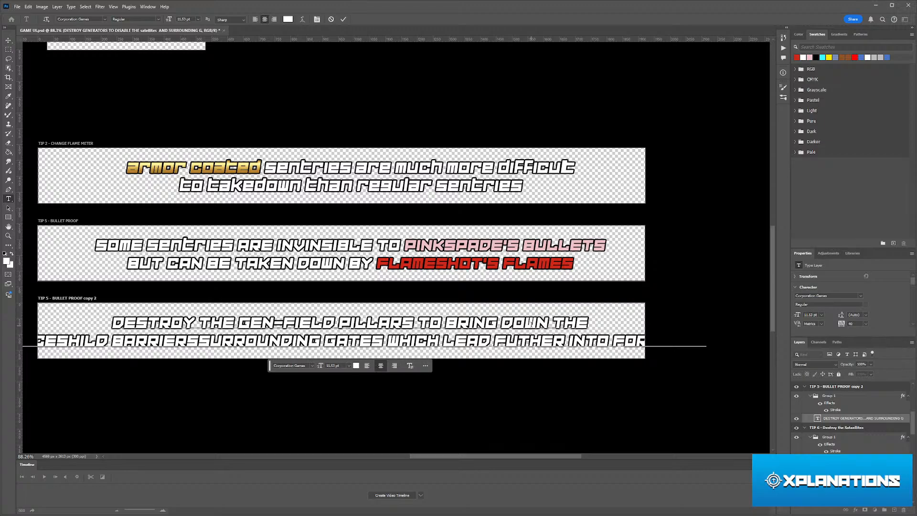
{"action": "key", "text": "ctrl"}
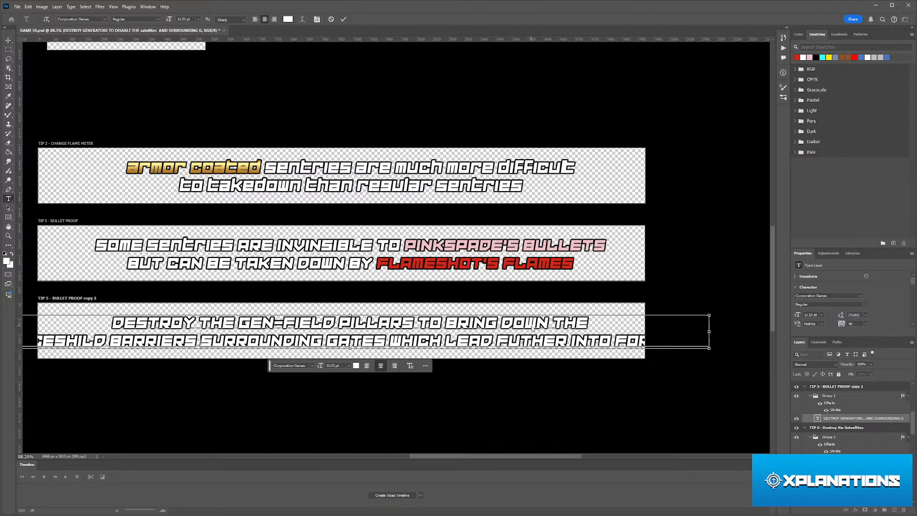
- Delete "SURROUNDING GATES WHICH" from the tip's second line and correct the misspelled first word to "FORCESHIELD"
{"action": "key", "text": "ctrl+shift+Right"}
{"action": "key", "text": "ctrl+shift+Right"}
{"action": "key", "text": "ctrl+shift+Right"}
{"action": "key", "text": "ctrl+shift+Right"}
{"action": "key", "text": "ctrl+shift+Right"}
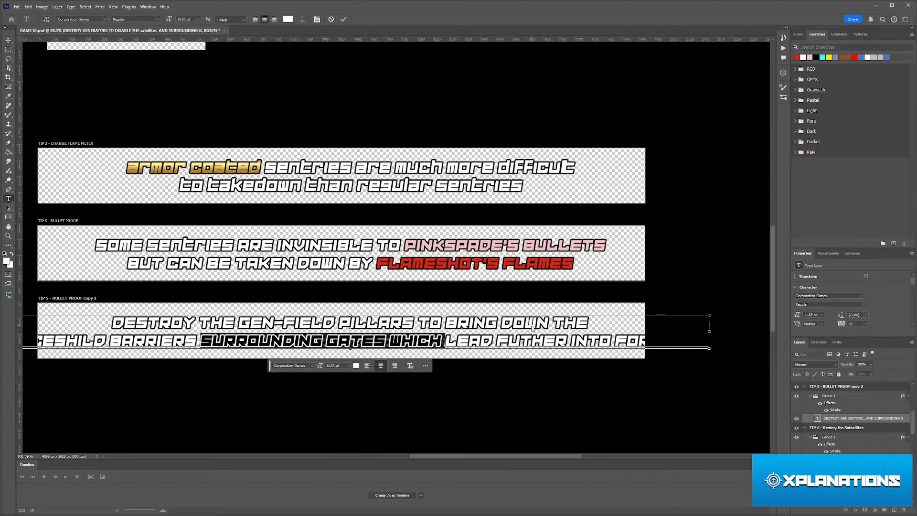
{"action": "key", "text": "ctrl+shift+Left"}
{"action": "key", "text": "ctrl+shift+Left"}
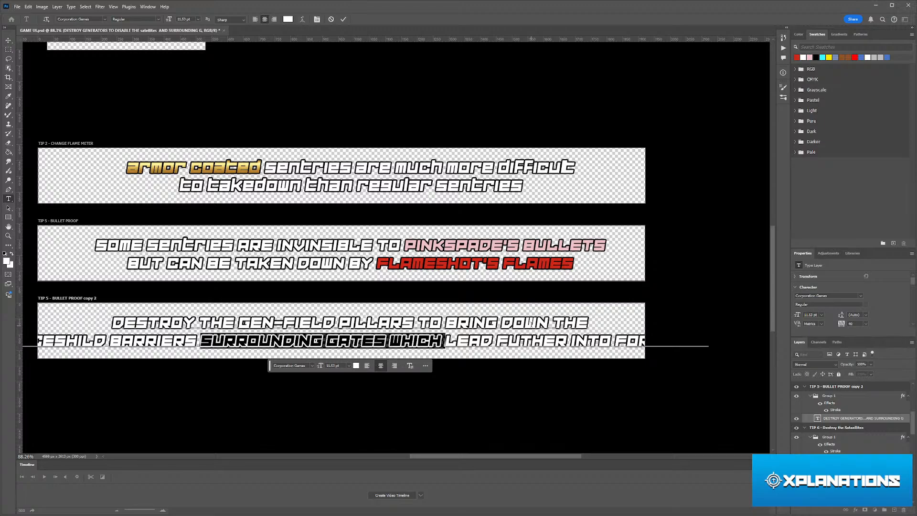
{"action": "key", "text": "BackSpace"}
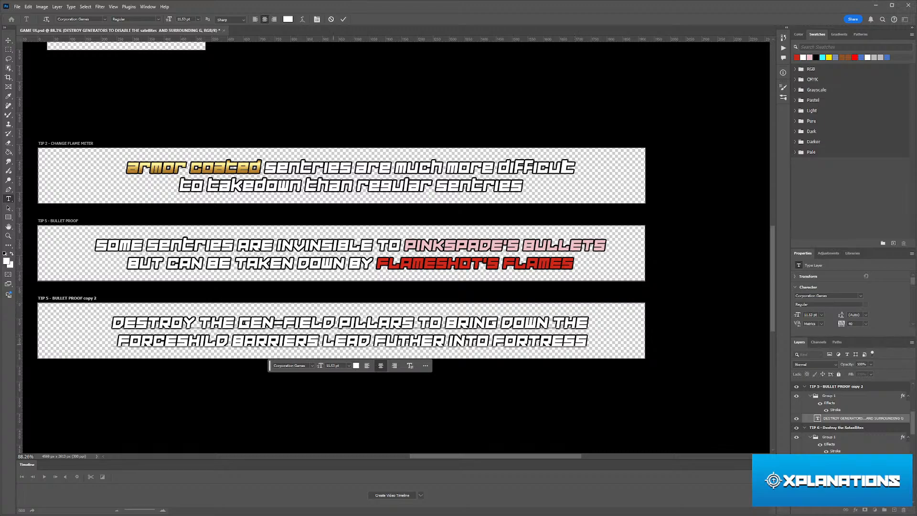
{"action": "left_click", "coordinate": [199, 340]}
{"action": "type", "text": "E"}
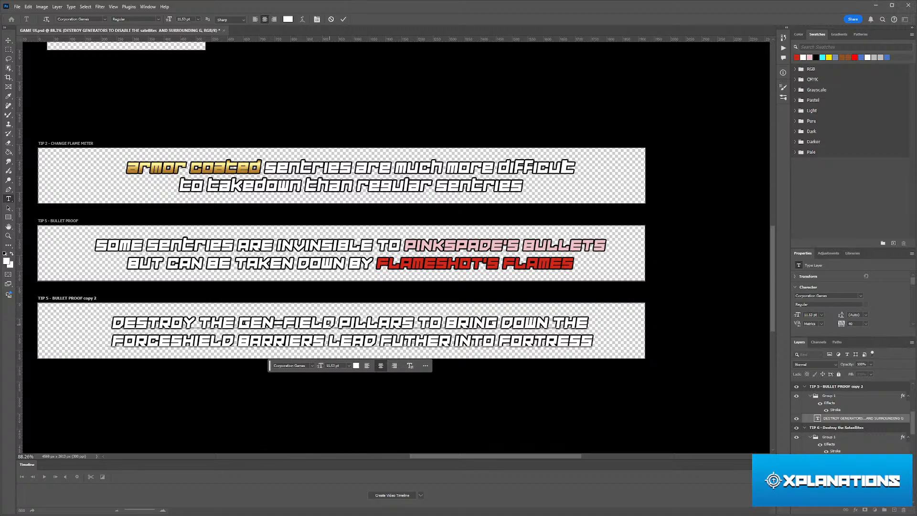
- Try adding "THAT" and a comma between "BARRIERS" and "LEAD" in the tip's second line
{"action": "left_click", "coordinate": [332, 340]}
{"action": "type", "text": "T"}
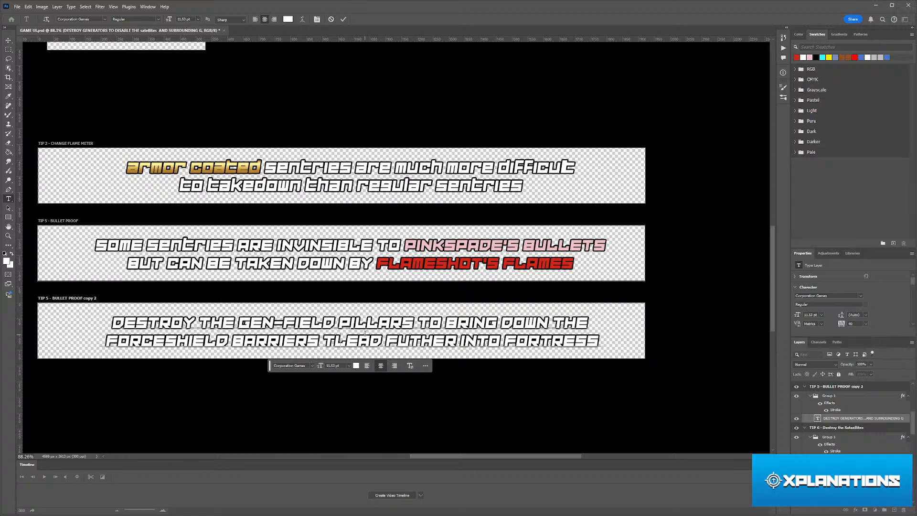
{"action": "type", "text": "HAT"}
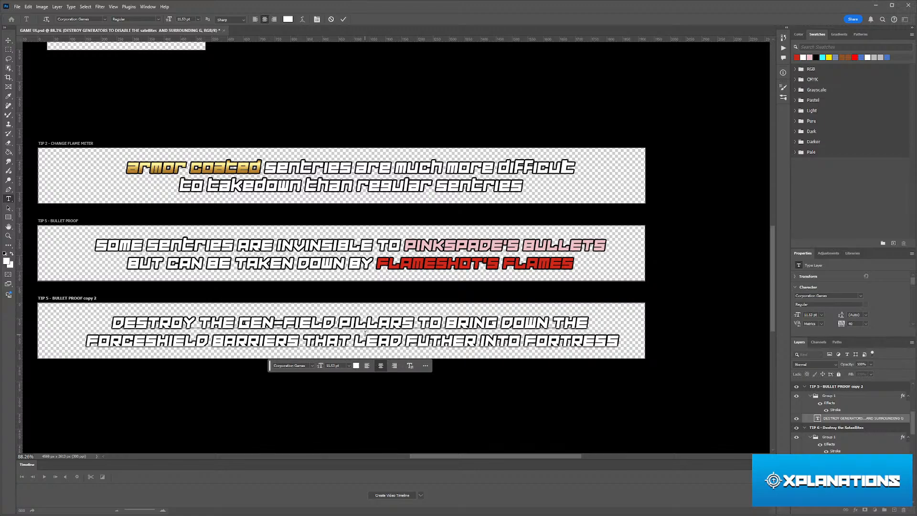
{"action": "key", "text": "ctrl+shift+Left"}
{"action": "key", "text": "BackSpace"}
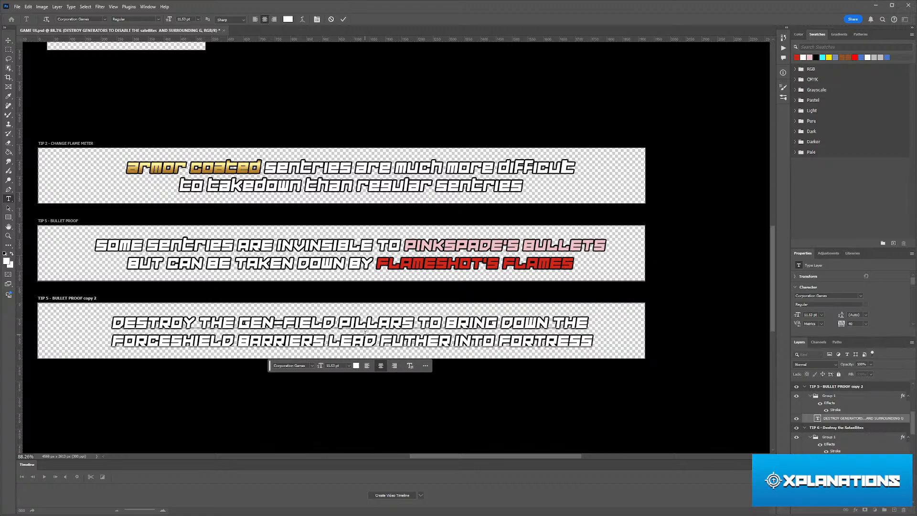
{"action": "type", "text": ","}
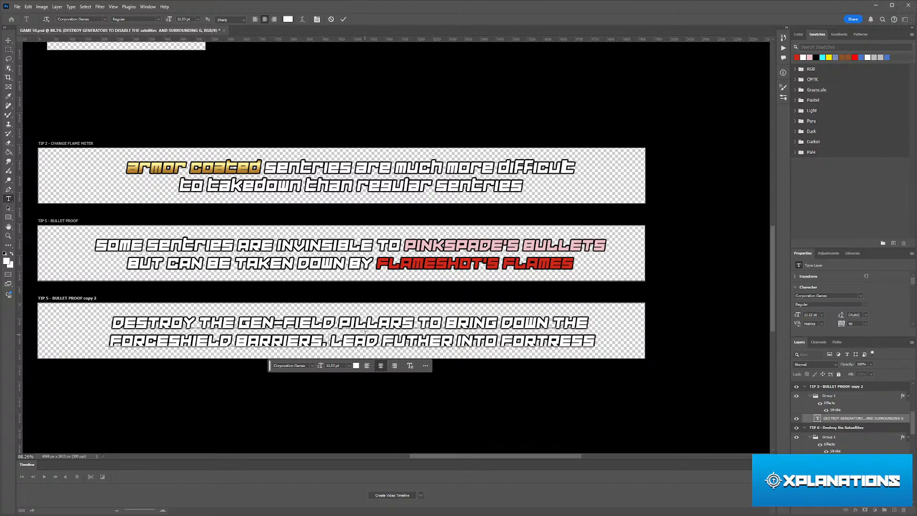
{"action": "key", "text": "BackSpace"}
- Delete "LEAD FUTHER INTO FORTRESS" from the end of the tip's second line
{"action": "key", "text": "ctrl+shift+Right"}
{"action": "key", "text": "ctrl+shift+Right"}
{"action": "key", "text": "ctrl+shift+Right"}
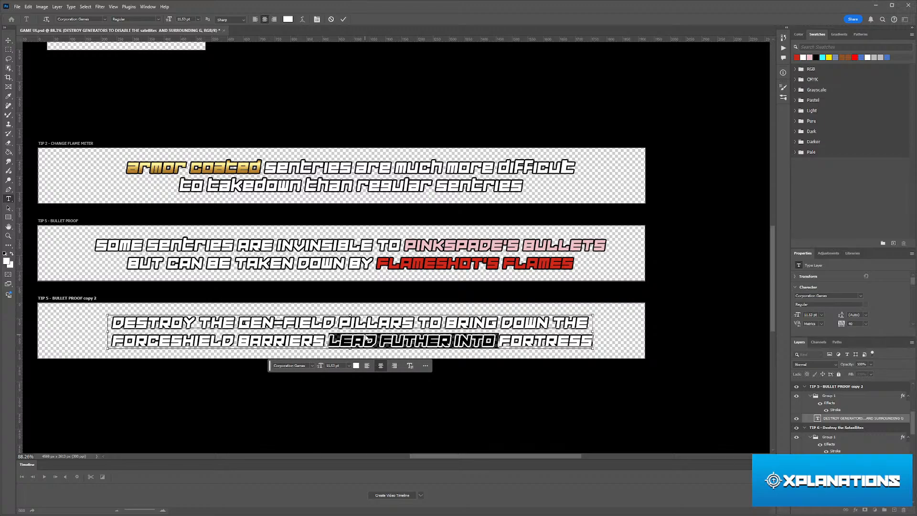
{"action": "key", "text": "ctrl+shift+Right"}
{"action": "key", "text": "BackSpace"}
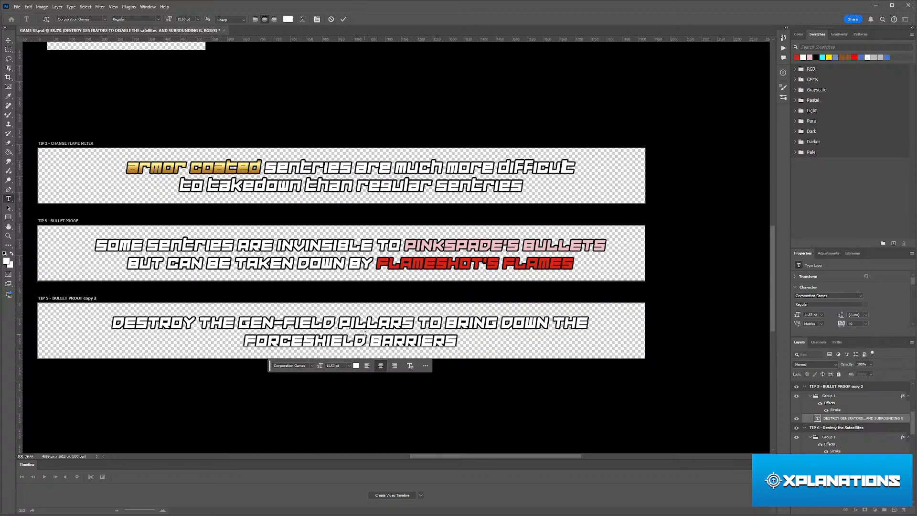
- Rebreak the tip so the second line starts with "TO BRING DOWN THE", split "FORCESHIELD" into "FORCE SHIELD", and commit the text
{"action": "key", "text": "Left"}
{"action": "key", "text": "Left"}
{"action": "key", "text": "Return"}
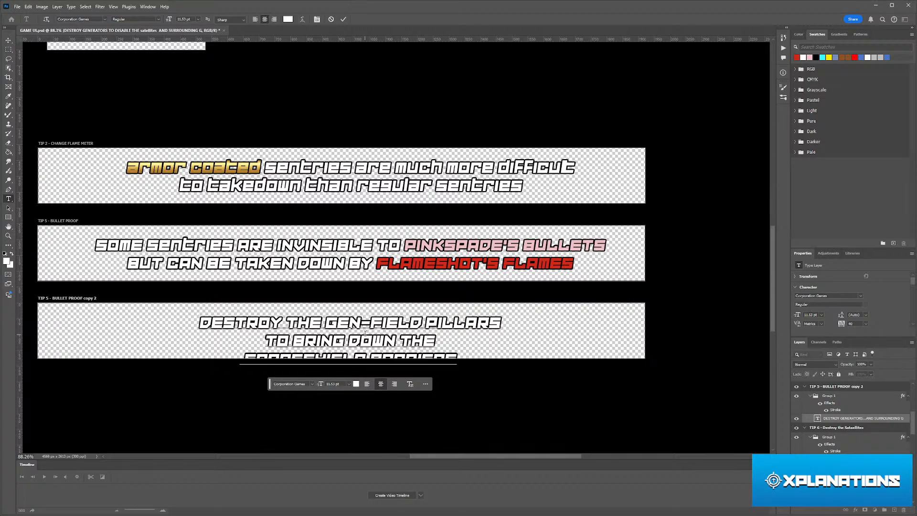
{"action": "key", "text": "Delete"}
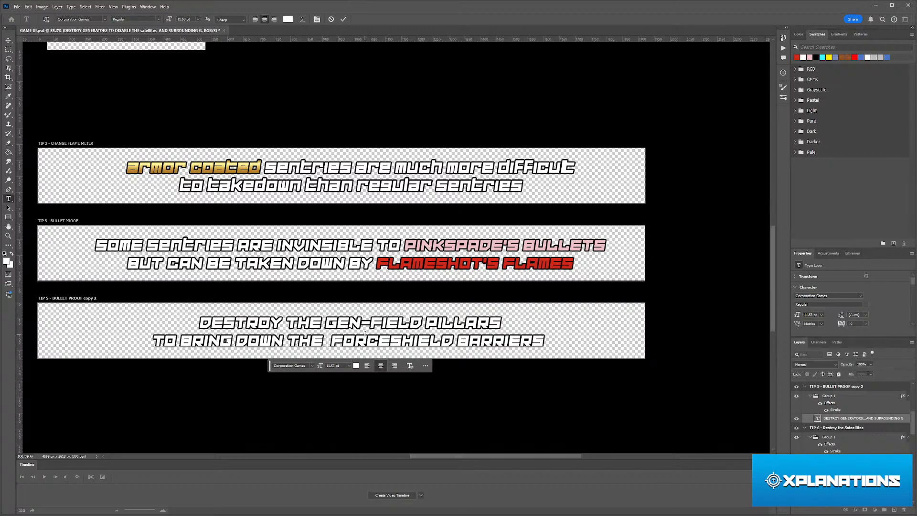
{"action": "left_click", "coordinate": [389, 340]}
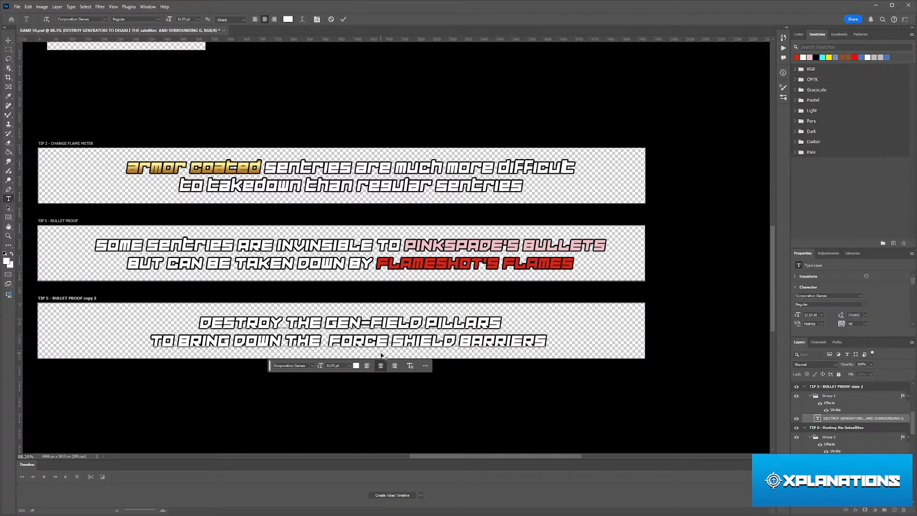
{"action": "left_click", "coordinate": [344, 20]}
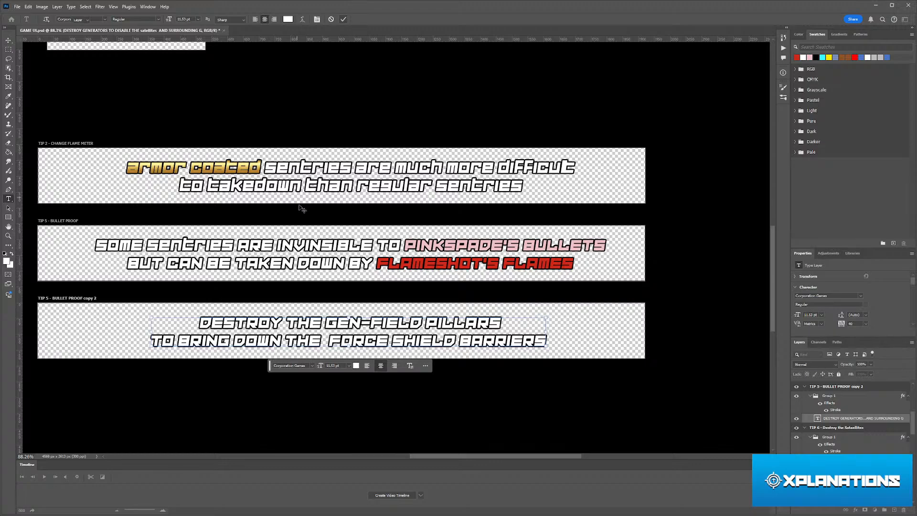
- Replace the hyphen in "GEN-FIELD" with a space in the TIP 5 - BULLET PROOF copy 2 text and commit it
{"action": "key", "text": "v"}
{"action": "scroll", "coordinate": [334, 215], "scroll_direction": "left", "scroll_amount": 1}
{"action": "left_click", "coordinate": [436, 270]}
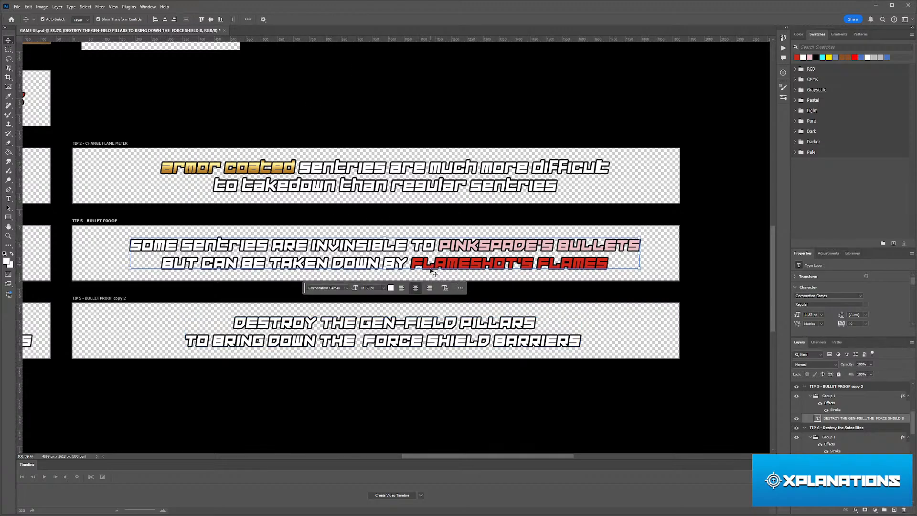
{"action": "left_click", "coordinate": [411, 325]}
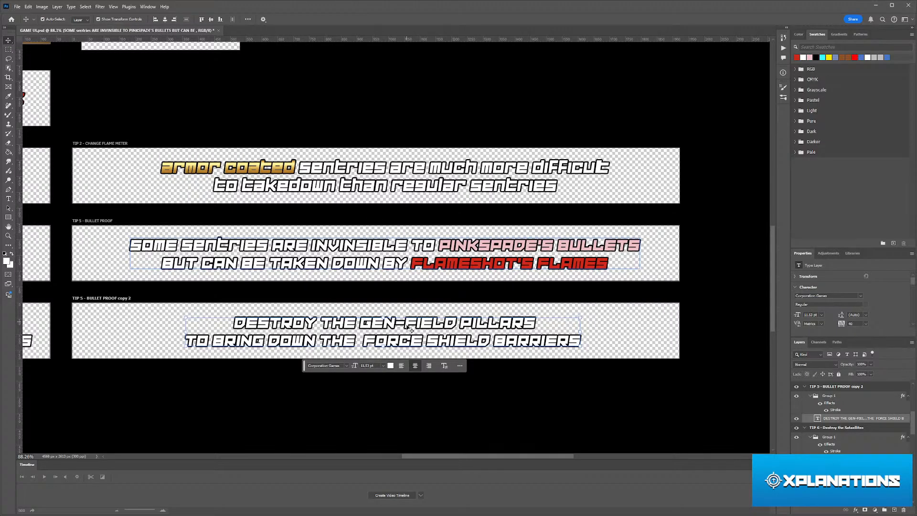
{"action": "double_click", "coordinate": [405, 324]}
{"action": "key", "text": "r"}
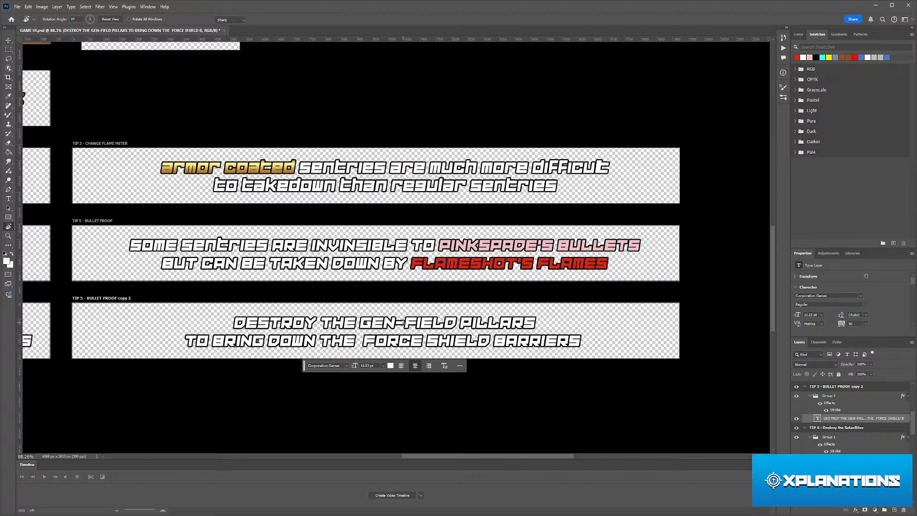
{"action": "key", "text": "v"}
{"action": "double_click", "coordinate": [461, 325]}
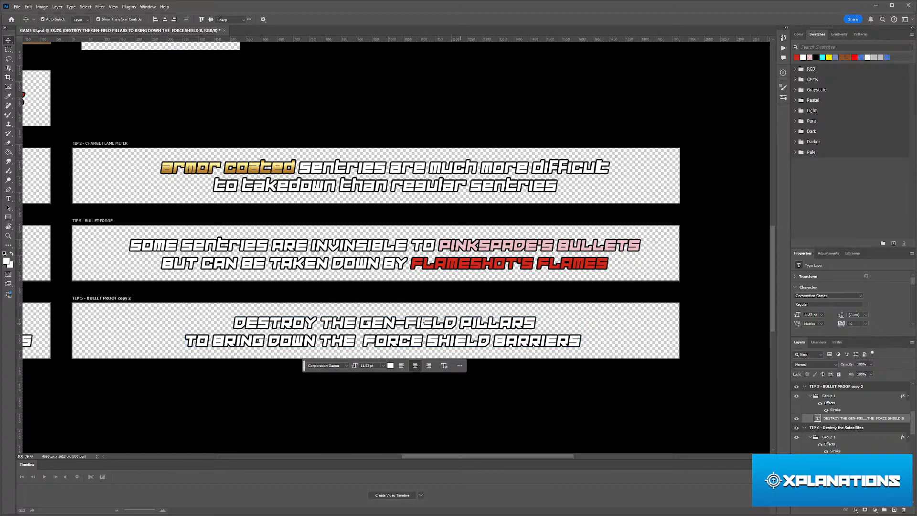
{"action": "left_click", "coordinate": [404, 324]}
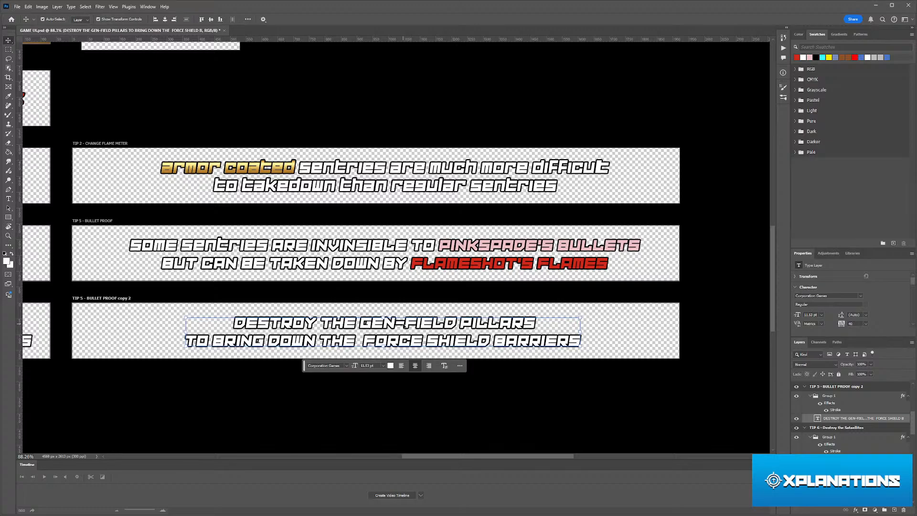
{"action": "double_click", "coordinate": [506, 337]}
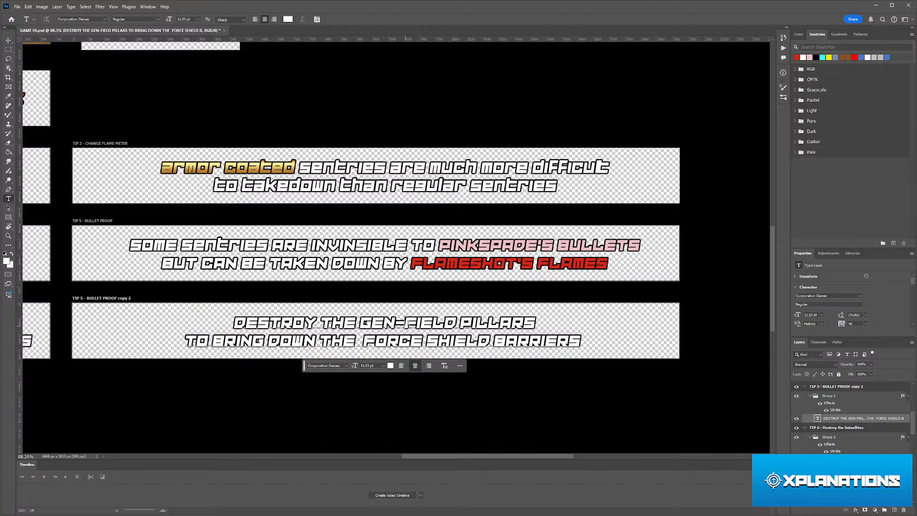
{"action": "left_click", "coordinate": [401, 323]}
{"action": "key", "text": "BackSpace"}
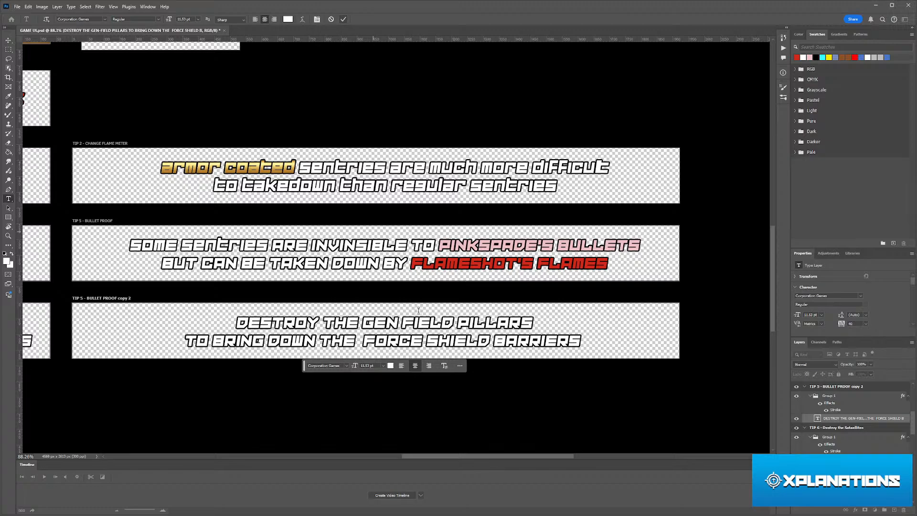
{"action": "key", "text": "ctrl+Return"}
- Compare the banner with its neighbouring tips and replace "PILLARS" with "TOWERS" in its first line
{"action": "scroll", "coordinate": [419, 311], "scroll_direction": "down", "scroll_amount": 3}
{"action": "scroll", "coordinate": [418, 314], "scroll_direction": "left", "scroll_amount": 8}
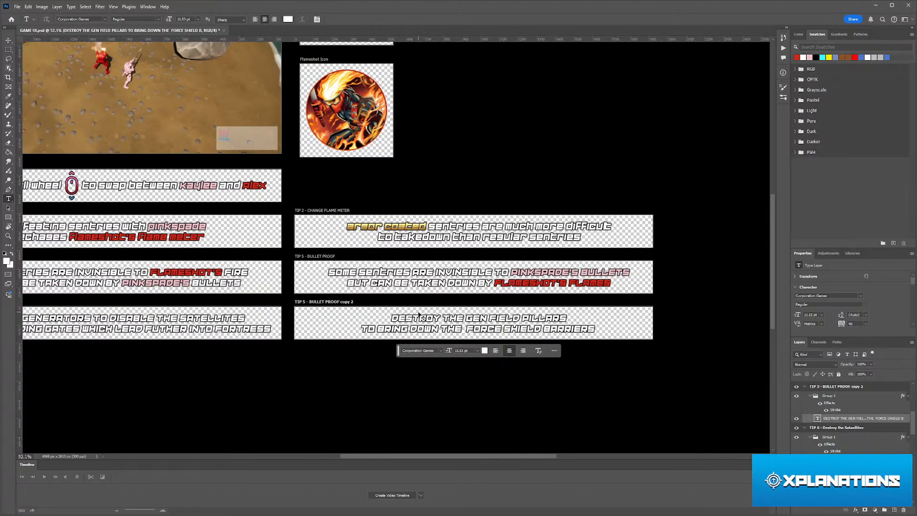
{"action": "scroll", "coordinate": [419, 313], "scroll_direction": "left", "scroll_amount": 5}
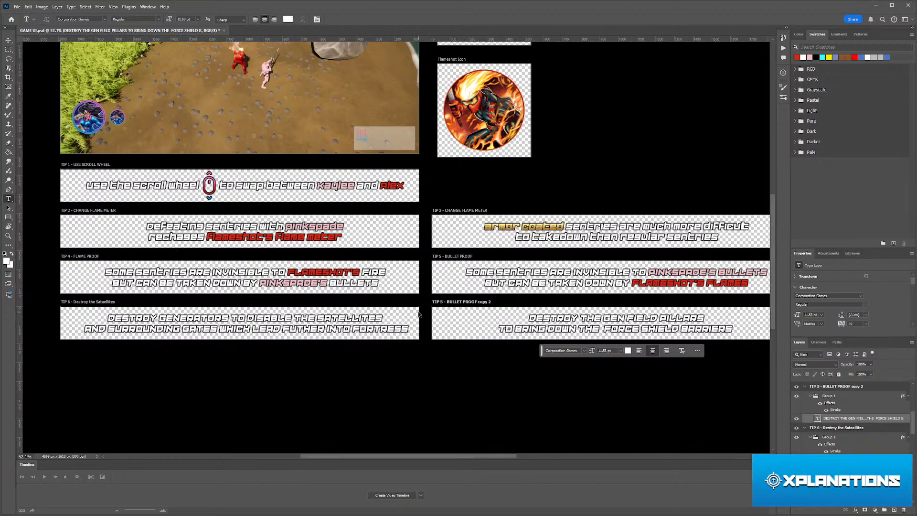
{"action": "scroll", "coordinate": [519, 328], "scroll_direction": "right", "scroll_amount": 2}
{"action": "scroll", "coordinate": [518, 329], "scroll_direction": "right", "scroll_amount": 3}
{"action": "scroll", "coordinate": [645, 329], "scroll_direction": "up", "scroll_amount": 5}
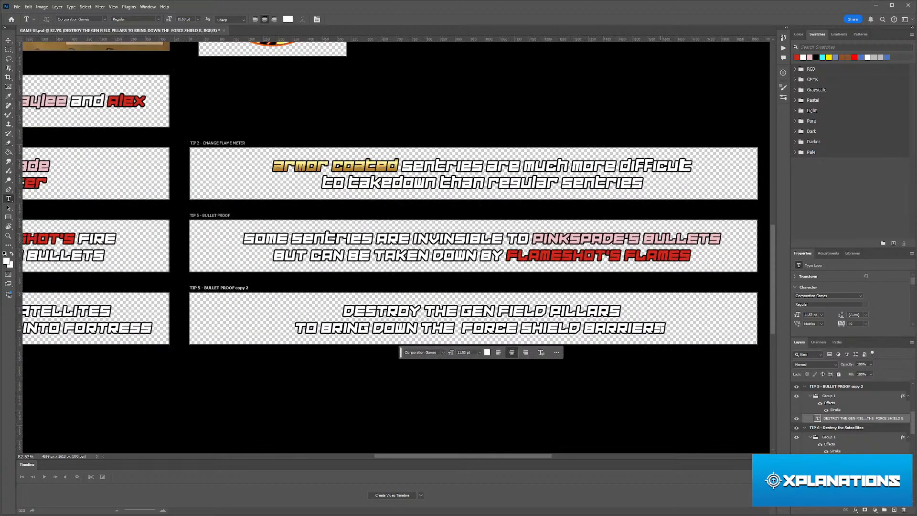
{"action": "left_click", "coordinate": [601, 304]}
{"action": "left_click_drag", "start_coordinate": [602, 303], "coordinate": [501, 305]}
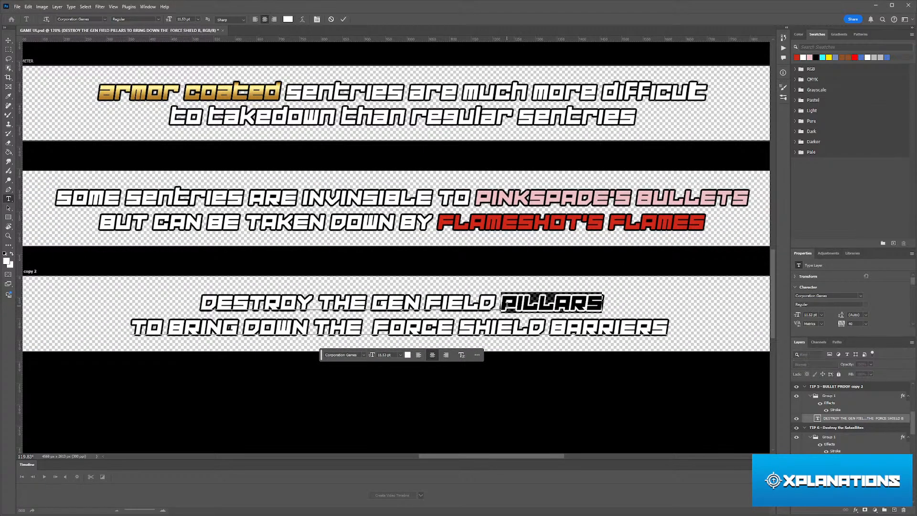
{"action": "type", "text": "TOWERS"}
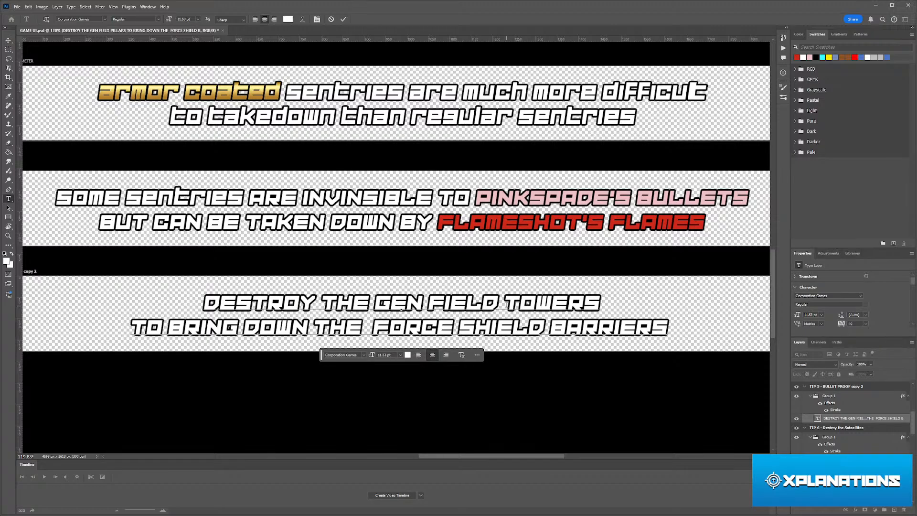
- Remove the stray letters "VT" after "TOWERS" in the tip's first line and commit the text
{"action": "scroll", "coordinate": [507, 304], "scroll_direction": "down", "scroll_amount": 4}
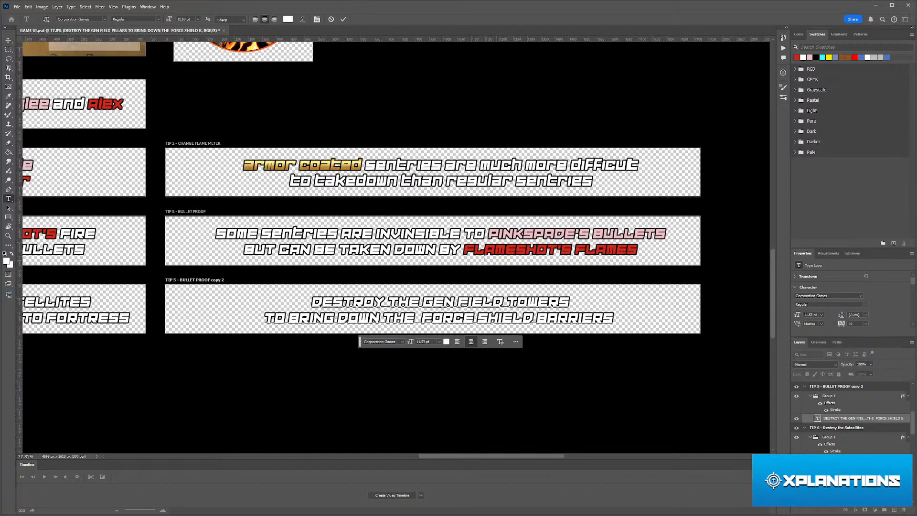
{"action": "type", "text": "v"}
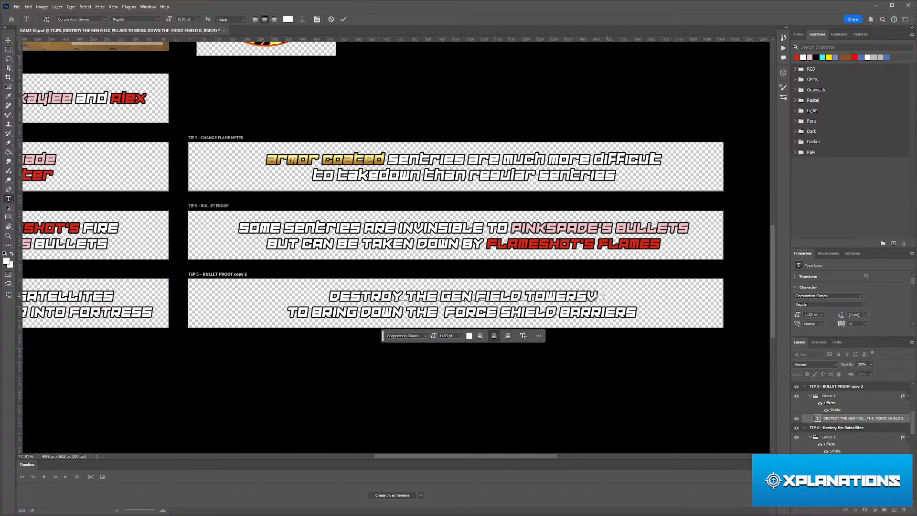
{"action": "type", "text": "t"}
{"action": "left_click_drag", "start_coordinate": [585, 296], "coordinate": [606, 295]}
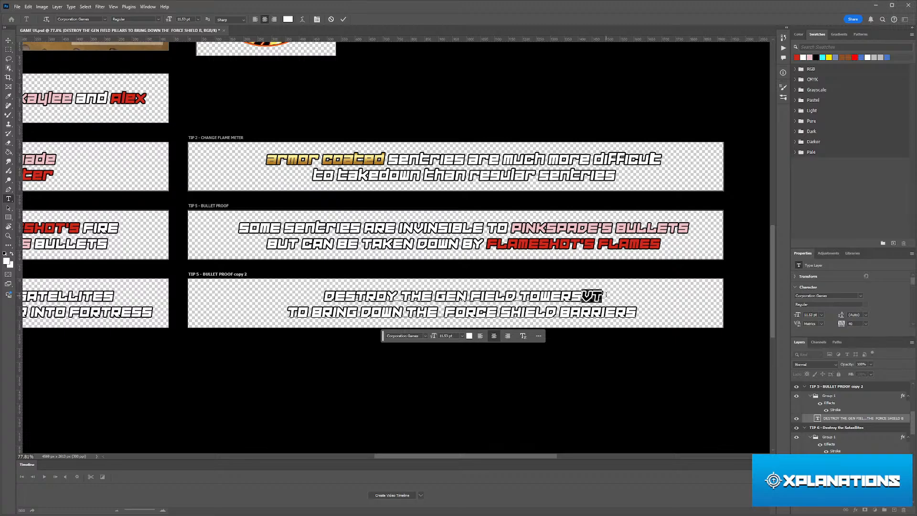
{"action": "key", "text": "BackSpace"}
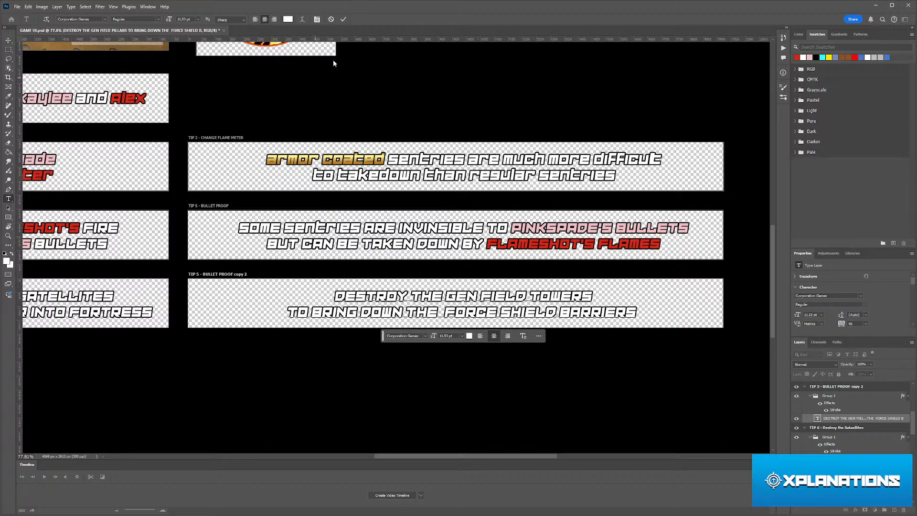
{"action": "left_click", "coordinate": [344, 20]}
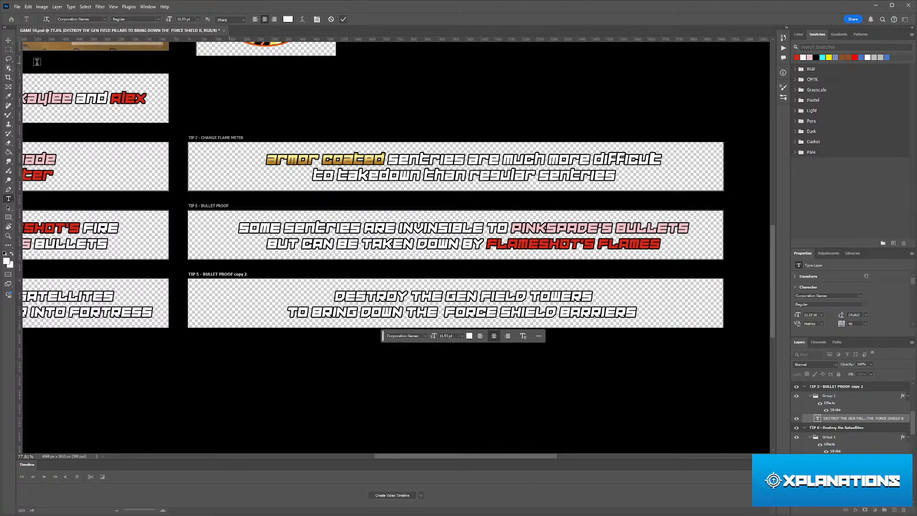
{"action": "left_click", "coordinate": [9, 42]}
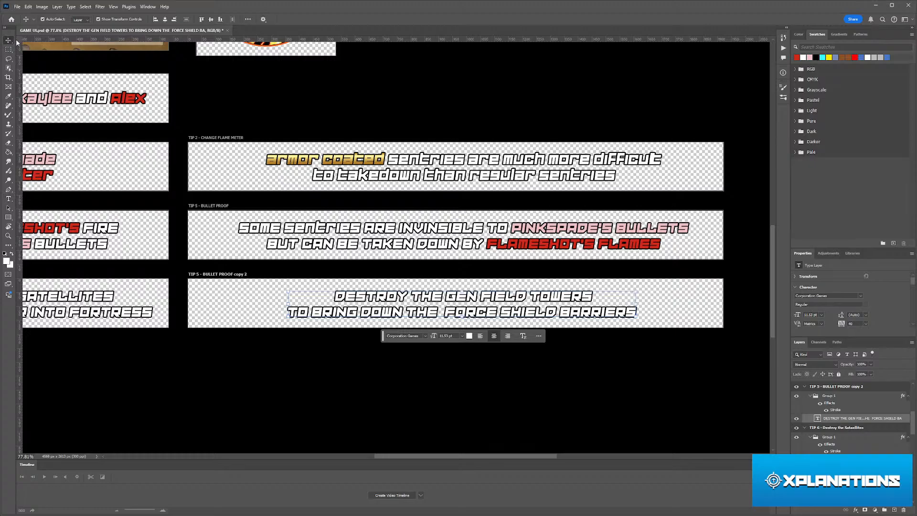
- Duplicate the TIP 5 - BULLET PROOF copy 2 artboard and place the copy directly below the TIP 6 banner
{"action": "scroll", "coordinate": [409, 247], "scroll_direction": "down", "scroll_amount": 1}
{"action": "scroll", "coordinate": [420, 250], "scroll_direction": "down", "scroll_amount": 4}
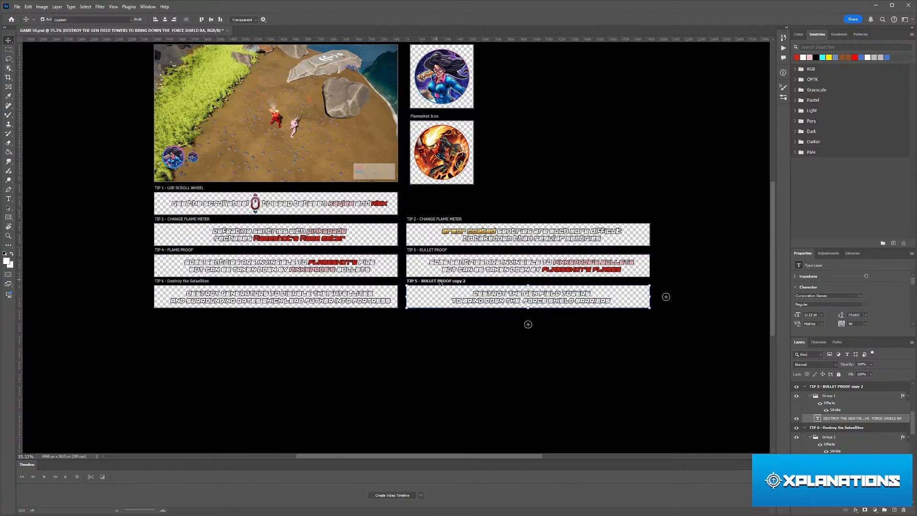
{"action": "left_click", "coordinate": [410, 282]}
{"action": "scroll", "coordinate": [436, 291], "scroll_direction": "up", "scroll_amount": 1}
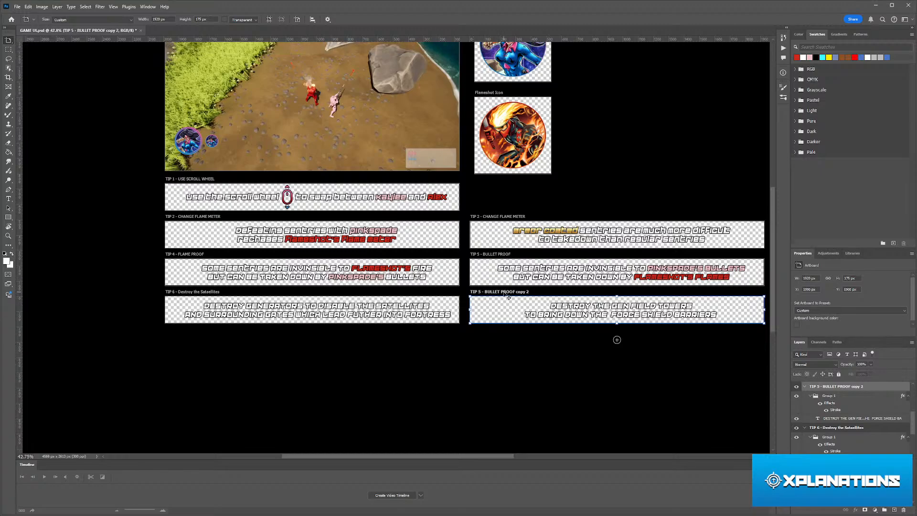
{"action": "left_click_drag", "start_coordinate": [503, 293], "coordinate": [199, 335]}
{"action": "scroll", "coordinate": [228, 350], "scroll_direction": "up", "scroll_amount": 4}
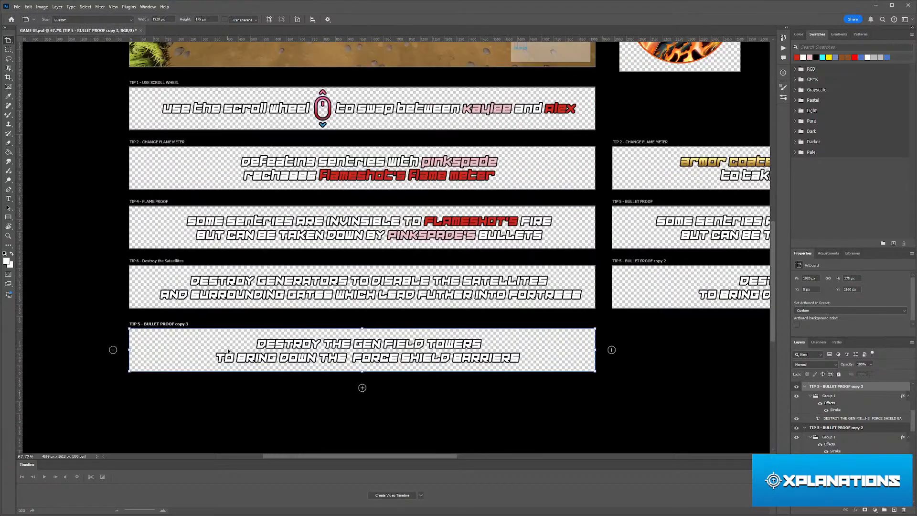
{"action": "left_click", "coordinate": [419, 342]}
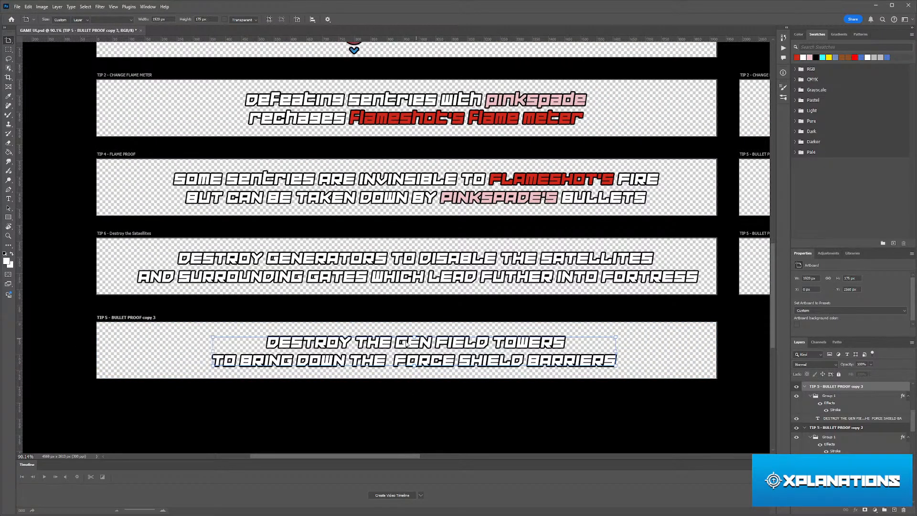
{"action": "double_click", "coordinate": [400, 339]}
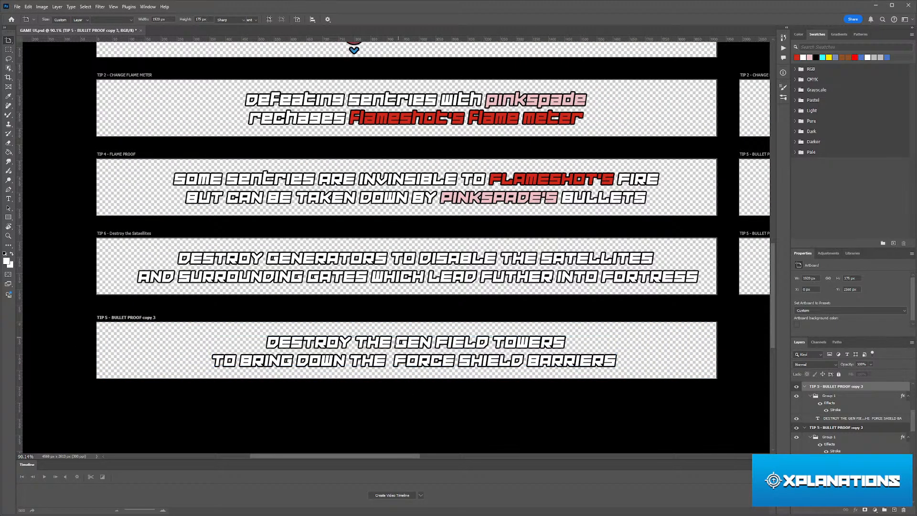
{"action": "key", "text": "Escape"}
{"action": "left_click", "coordinate": [484, 344]}
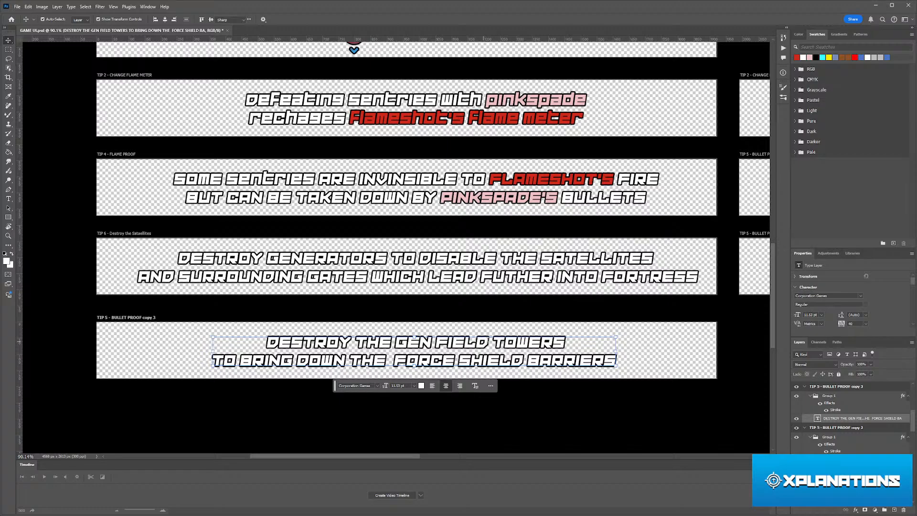
{"action": "left_click", "coordinate": [488, 344]}
{"action": "left_click", "coordinate": [488, 343]}
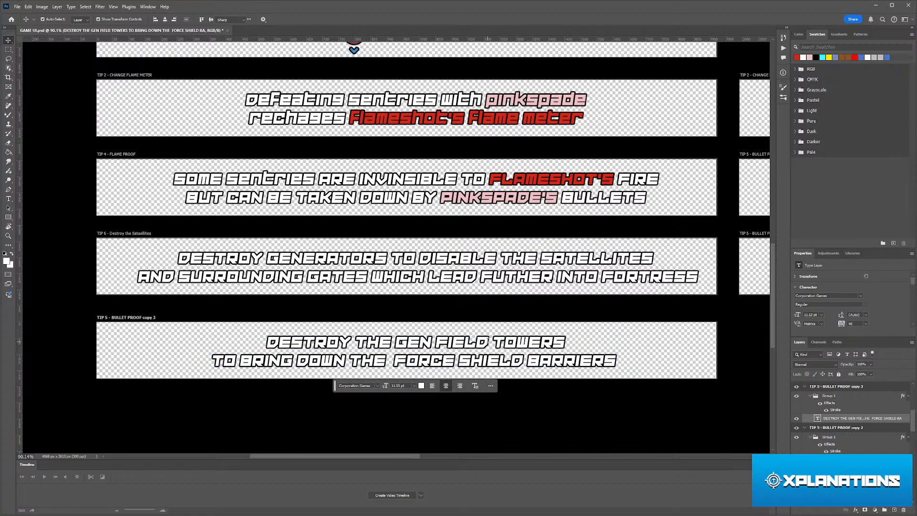
{"action": "key", "text": "t"}
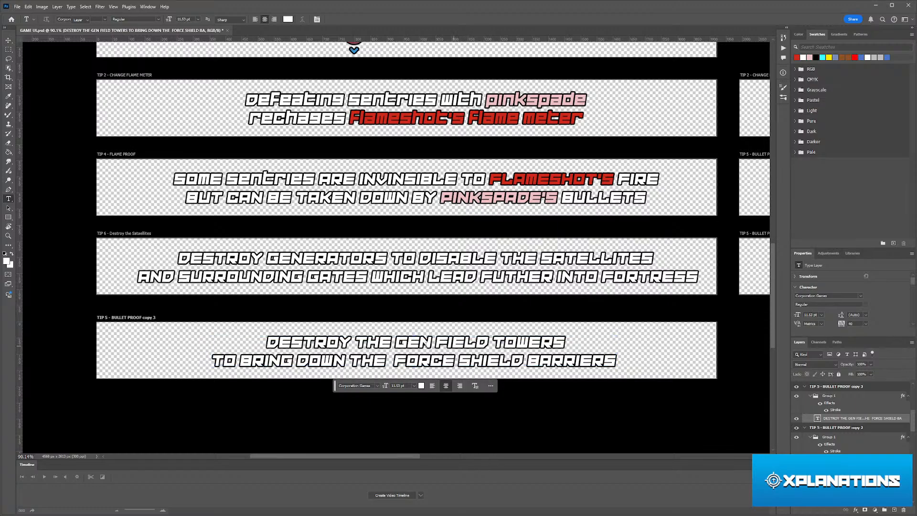
{"action": "key", "text": "v"}
{"action": "key", "text": "t"}
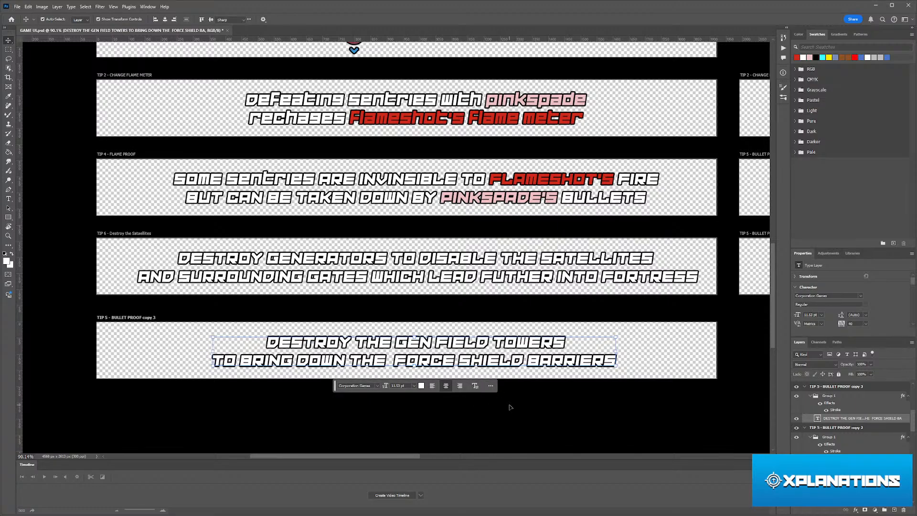
{"action": "key", "text": "v"}
{"action": "left_click", "coordinate": [488, 345]}
{"action": "left_click", "coordinate": [480, 444]}
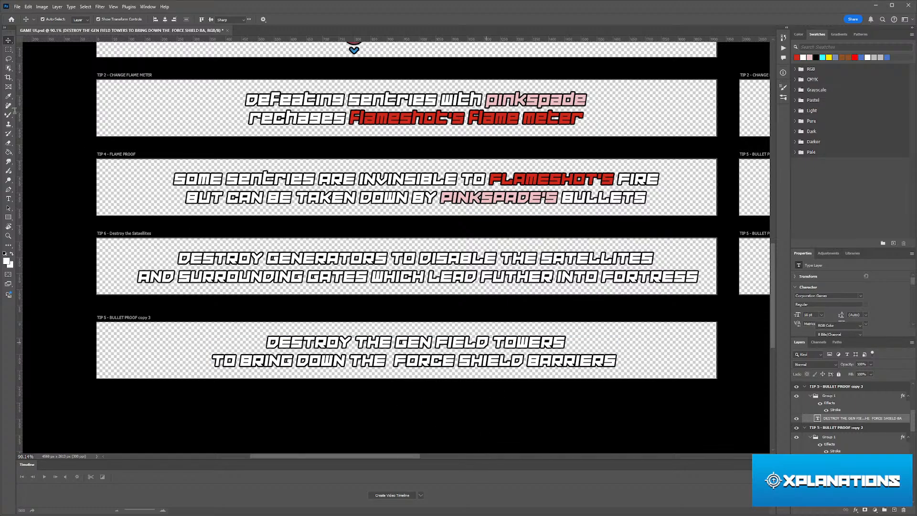
{"action": "left_click", "coordinate": [9, 206]}
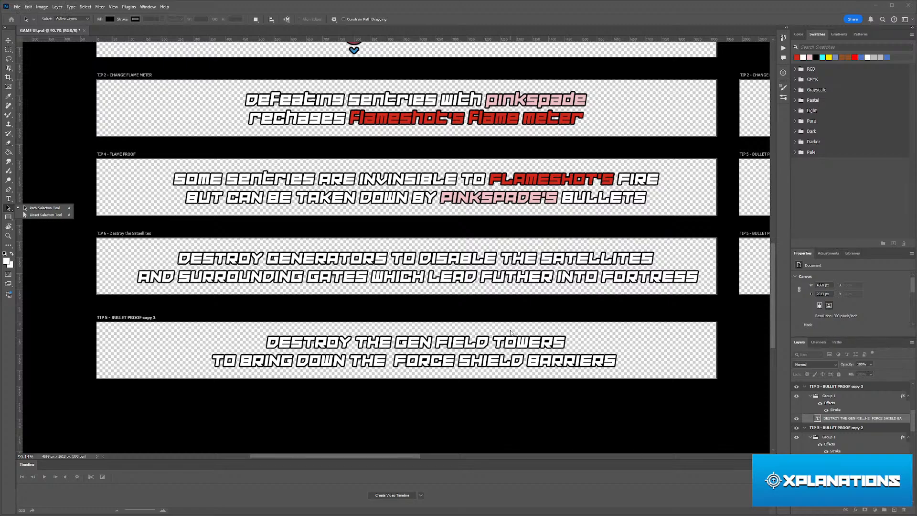
{"action": "left_click", "coordinate": [509, 356]}
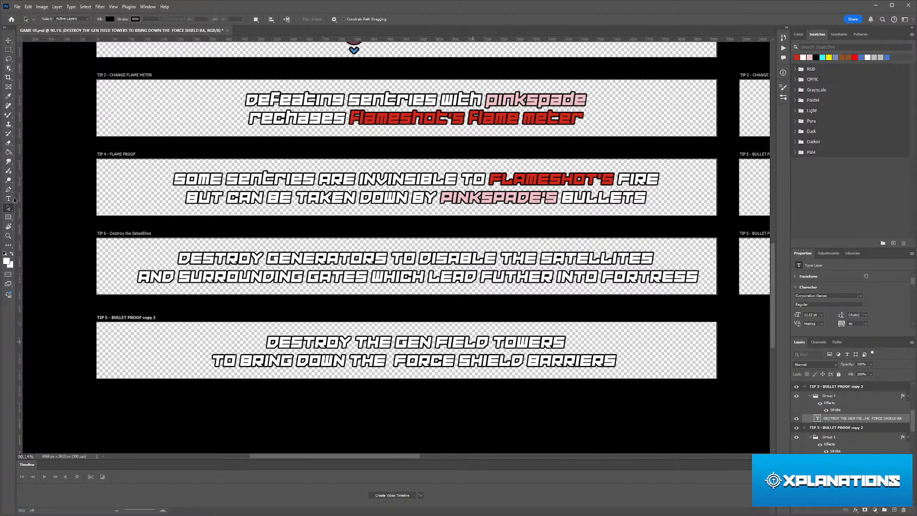
{"action": "key", "text": "super"}
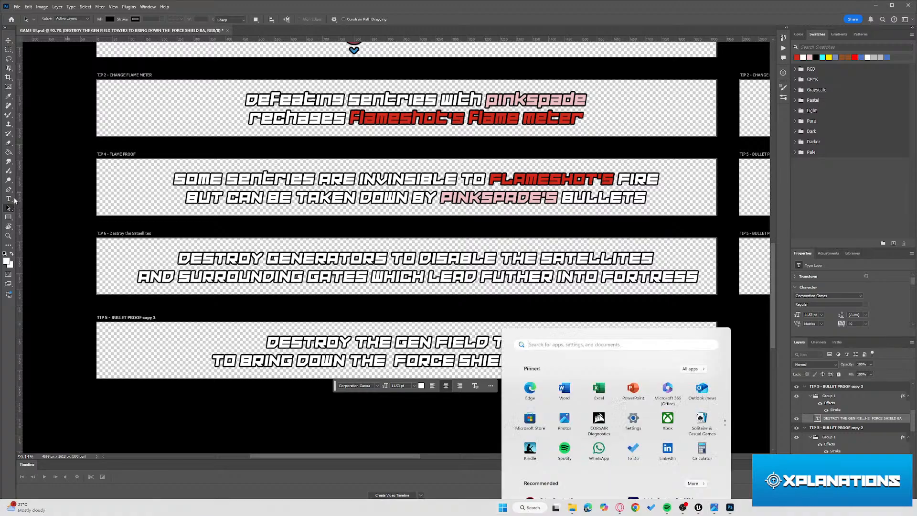
- Replace "GEN FIELD" with "CONTROL CONSOLES" in the first line of the TIP 5 - BULLET PROOF copy 3 text
{"action": "left_click", "coordinate": [10, 199]}
{"action": "left_click", "coordinate": [488, 342]}
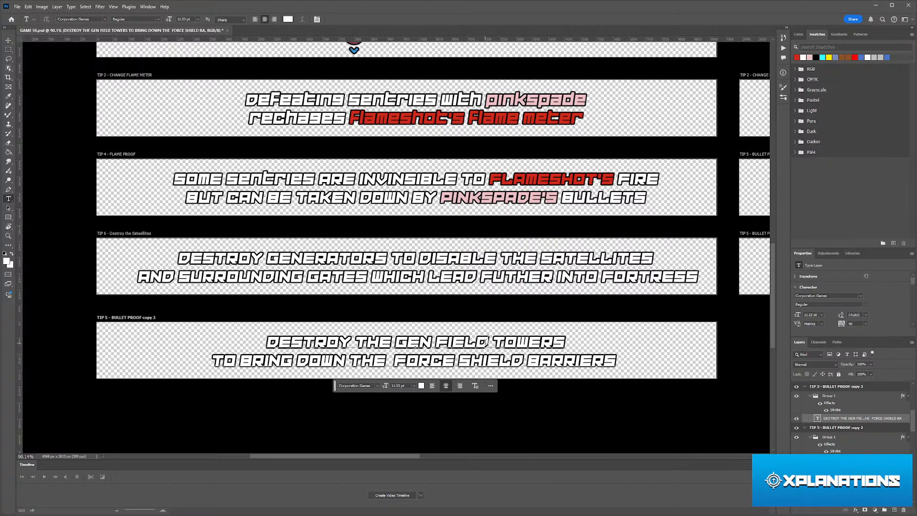
{"action": "key", "text": "super"}
{"action": "key", "text": "super"}
{"action": "left_click_drag", "start_coordinate": [488, 342], "coordinate": [401, 339]}
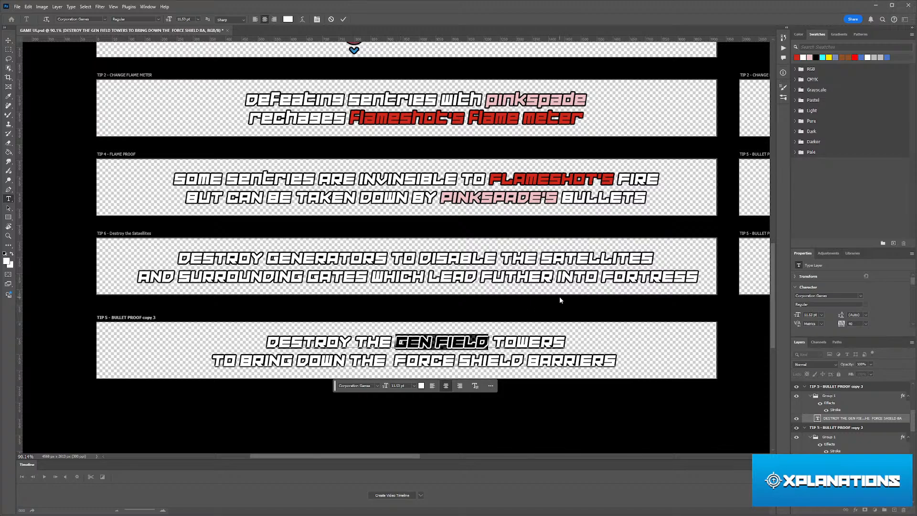
{"action": "type", "text": "CONTROL"}
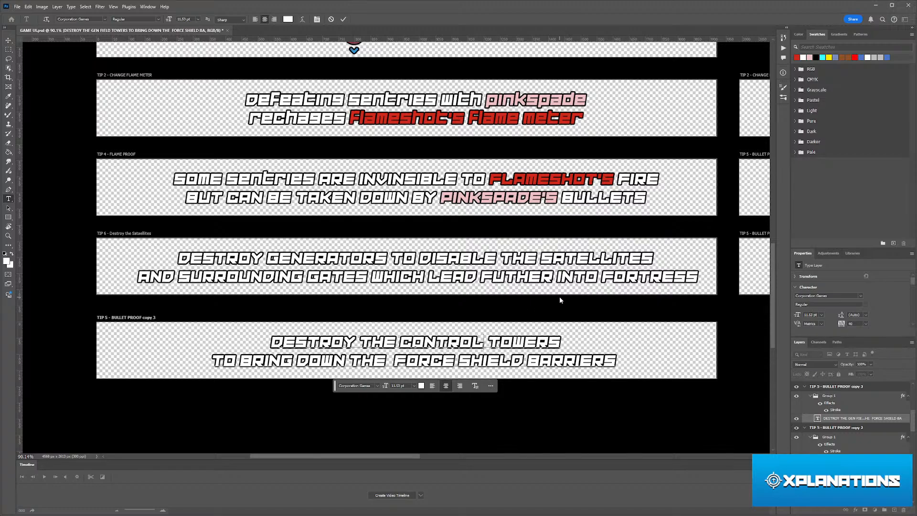
{"action": "type", "text": " CONSOL "}
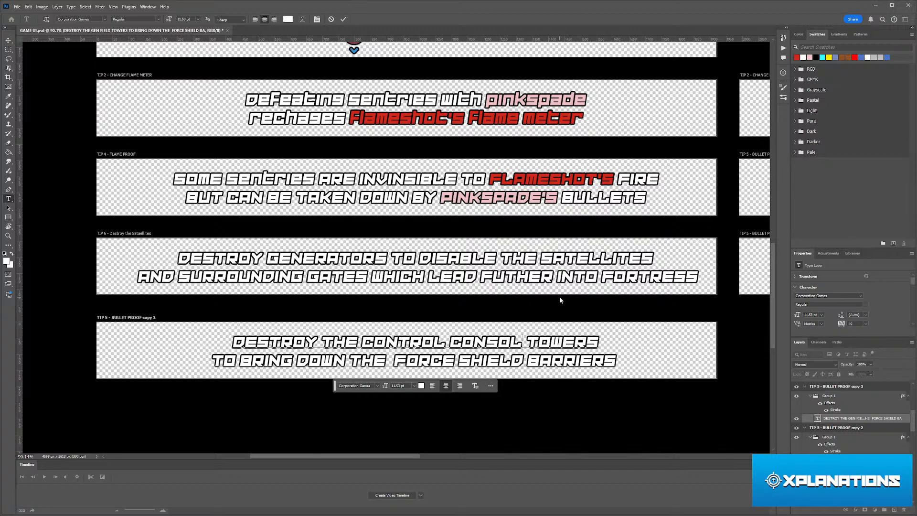
{"action": "type", "text": "DE"}
{"action": "key", "text": "BackSpace"}
{"action": "key", "text": "BackSpace"}
{"action": "type", "text": "ES"}
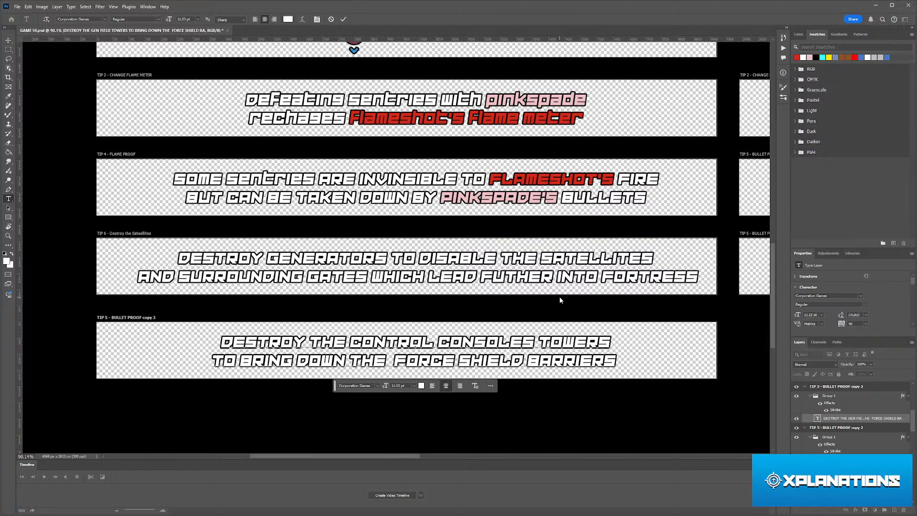
- Insert "USING THE RIGHT" after "CONSOLES" in the copied tip's first line
{"action": "type", "text": " USI"}
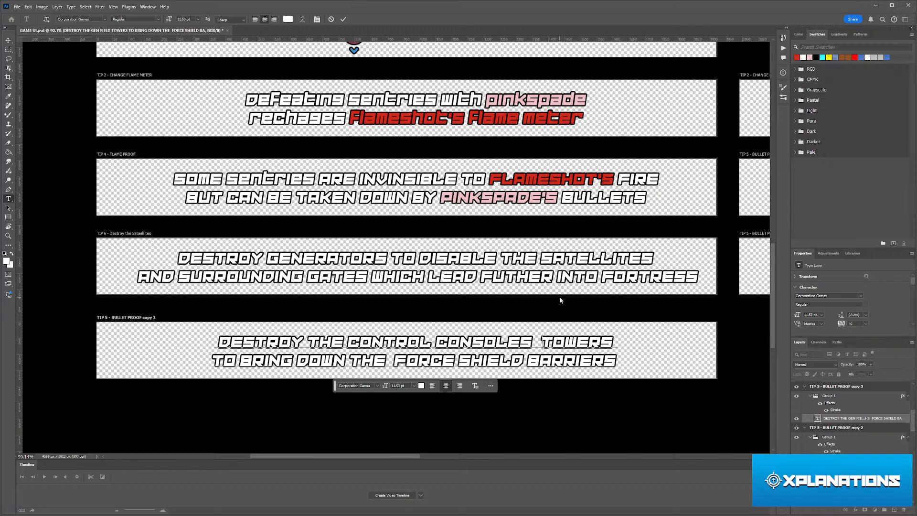
{"action": "type", "text": "NG THE "}
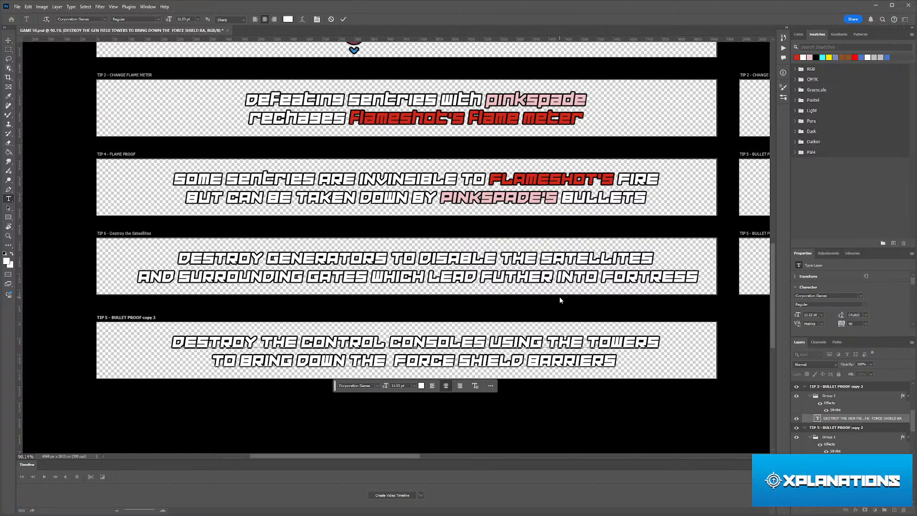
{"action": "type", "text": "RIGHT"}
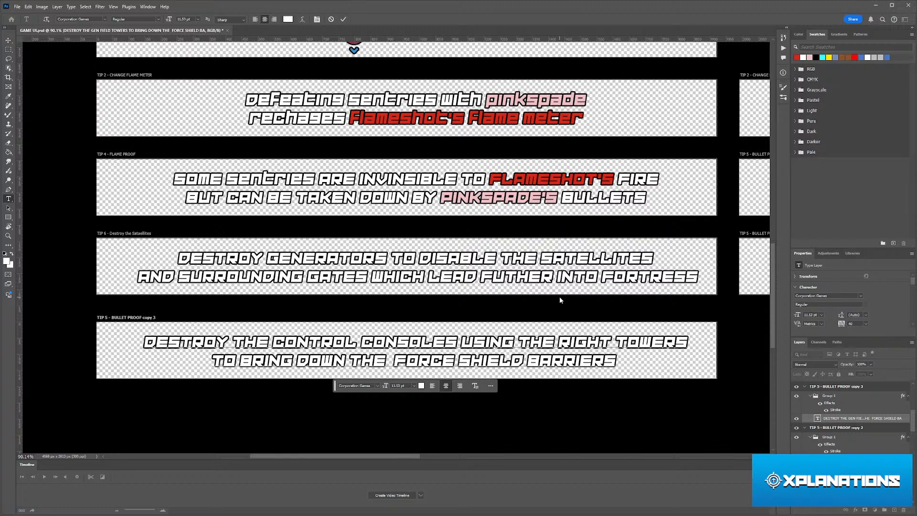
- Replace "TOWERS" with "WEAPONRY" at the end of the first line and restore the line break before "TO BRING DOWN"
{"action": "key", "text": "Right"}
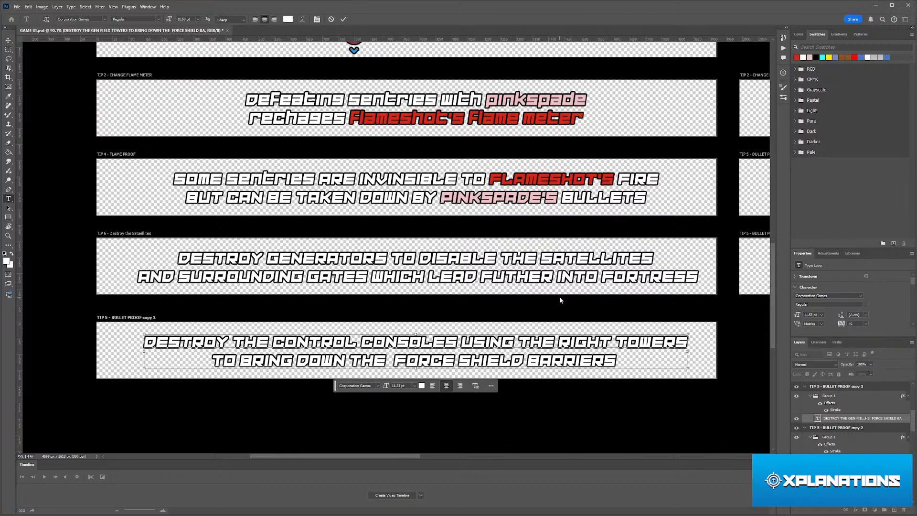
{"action": "key", "text": "ctrl+shift+Left"}
{"action": "key", "text": "ctrl+shift+Right"}
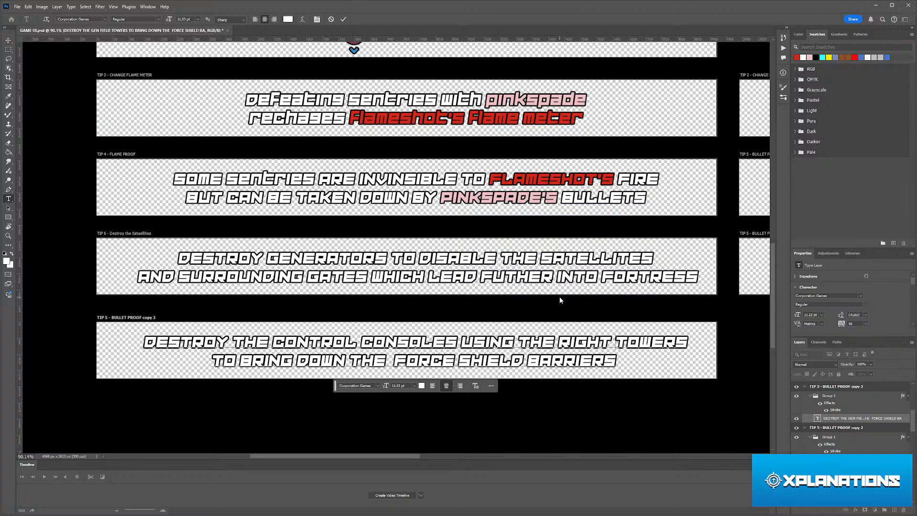
{"action": "type", "text": "WEA"}
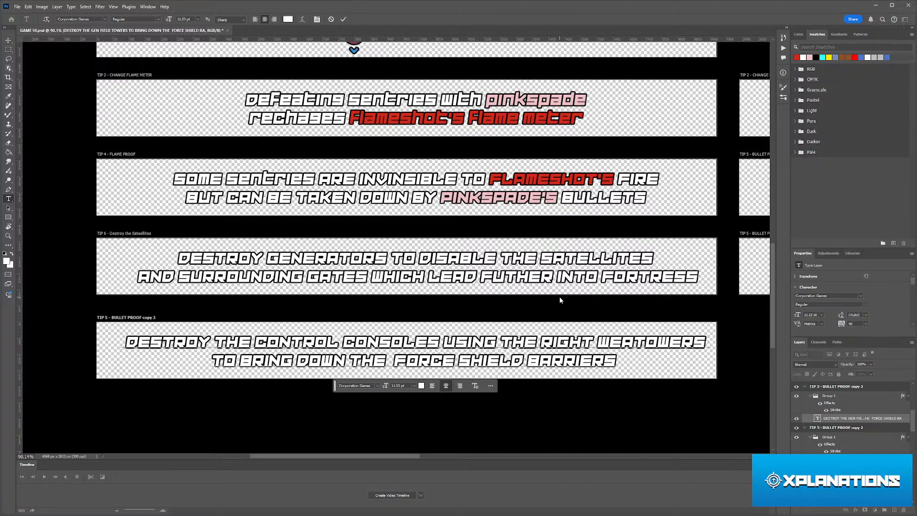
{"action": "type", "text": "PONRY"}
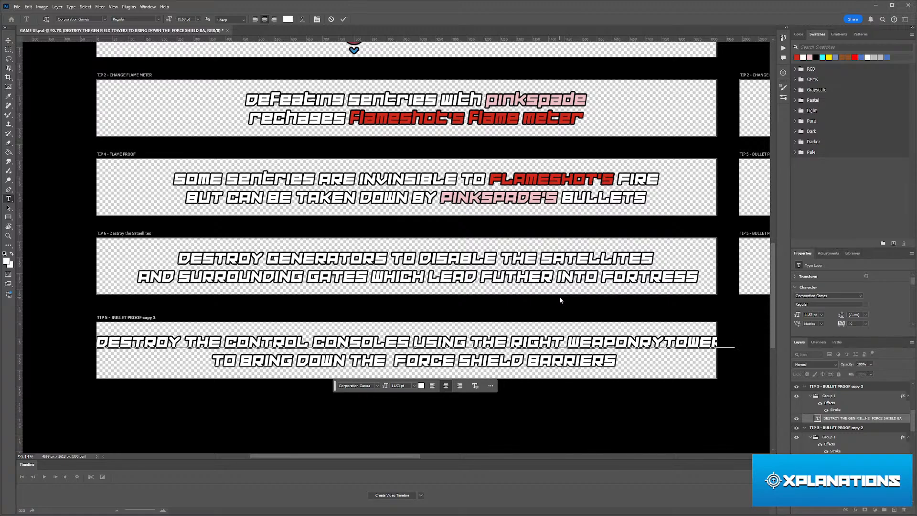
{"action": "key", "text": "ctrl+shift+Right"}
{"action": "key", "text": "BackSpace"}
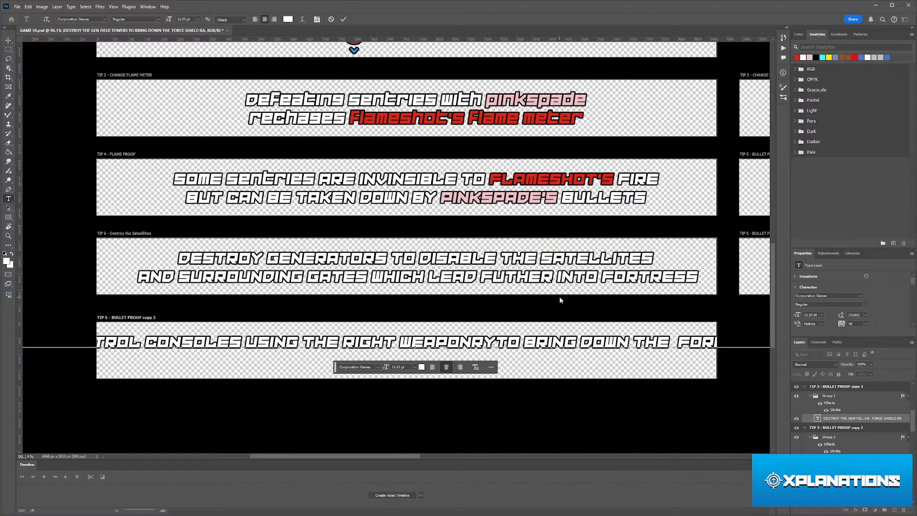
{"action": "key", "text": "Return"}
- Replace "THE RIGHT WEAPONRY" with "PINKSPADES BULLETS" in the first line of the TIP 5 - BULLET PROOF copy 3 text
{"action": "key", "text": "ctrl+shift+Right"}
{"action": "key", "text": "ctrl+shift+Right"}
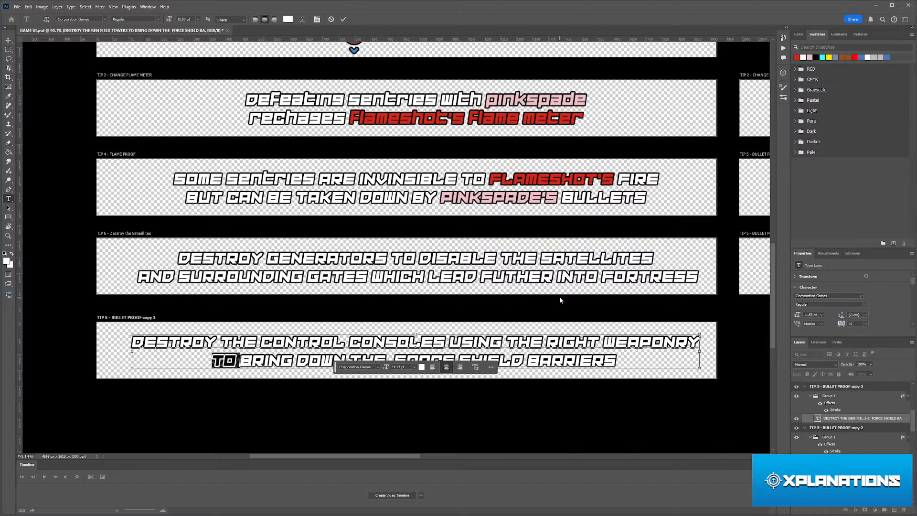
{"action": "key", "text": "ctrl+Left"}
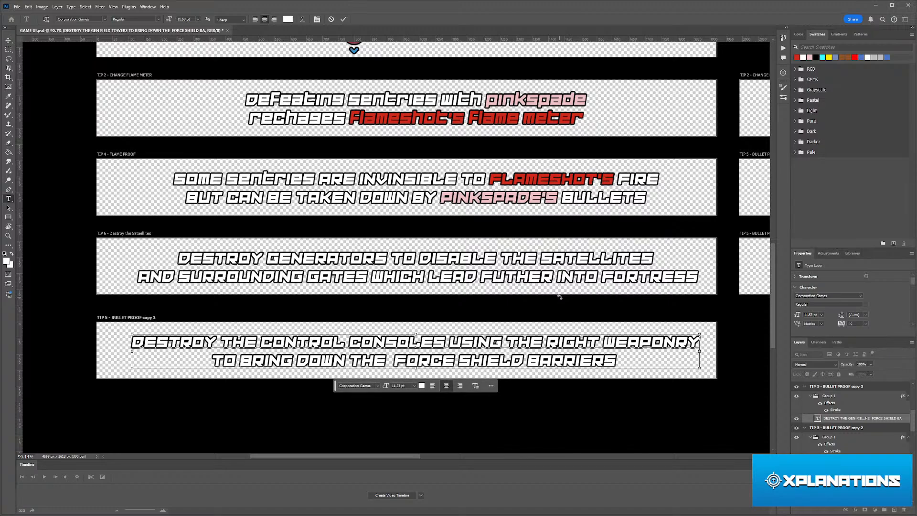
{"action": "key", "text": "ctrl+Left"}
{"action": "key", "text": "ctrl+Left"}
{"action": "key", "text": "ctrl+shift+Right"}
{"action": "key", "text": "ctrl+shift+Right"}
{"action": "key", "text": "ctrl+shift+Right"}
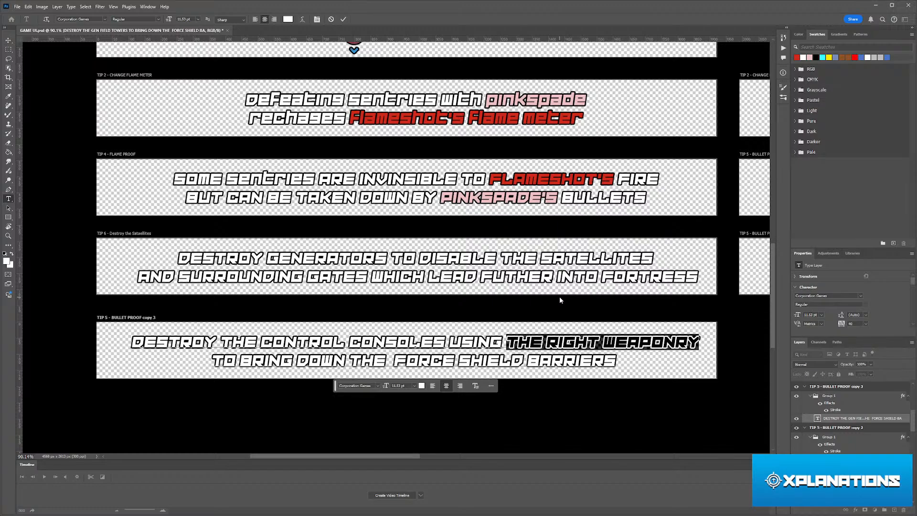
{"action": "type", "text": "PI"}
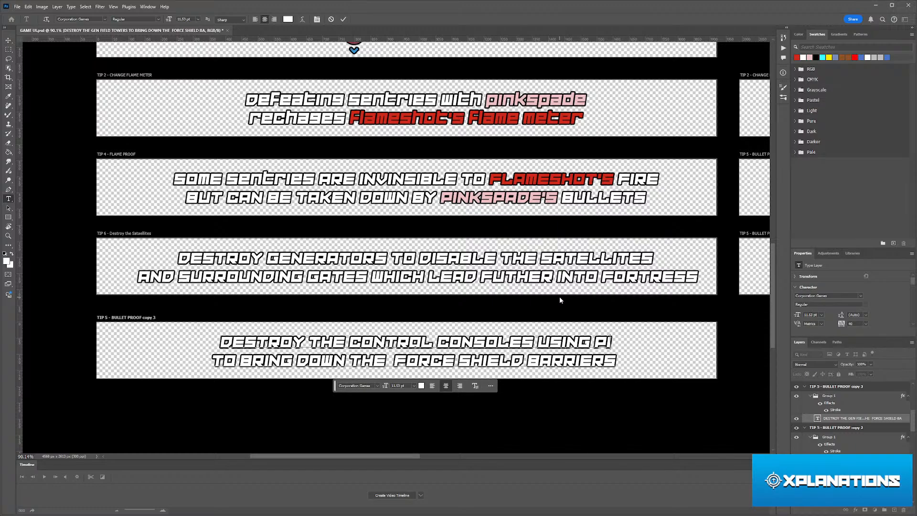
{"action": "type", "text": "NKSPADE"}
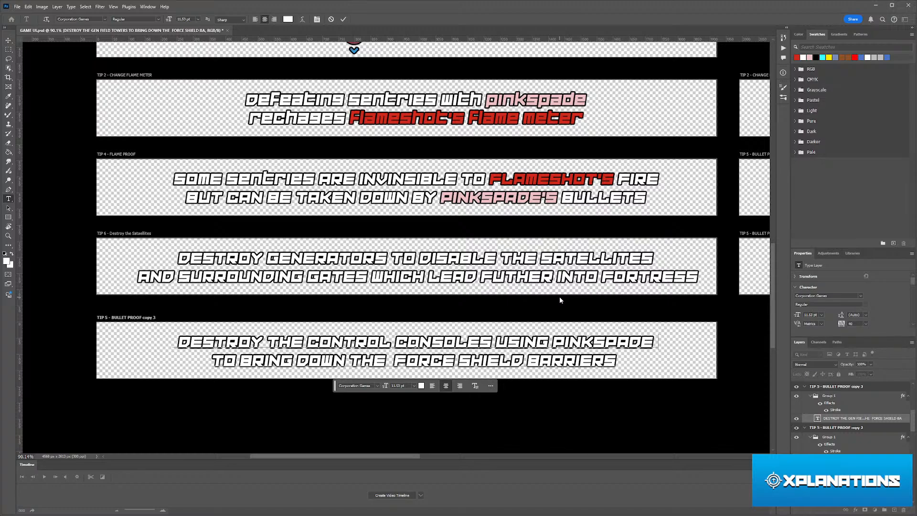
{"action": "type", "text": "S"}
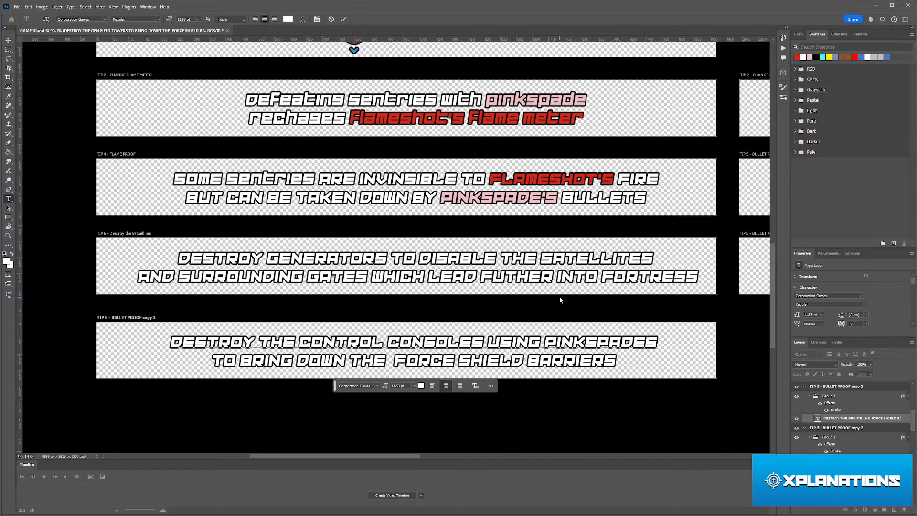
{"action": "type", "text": " &"}
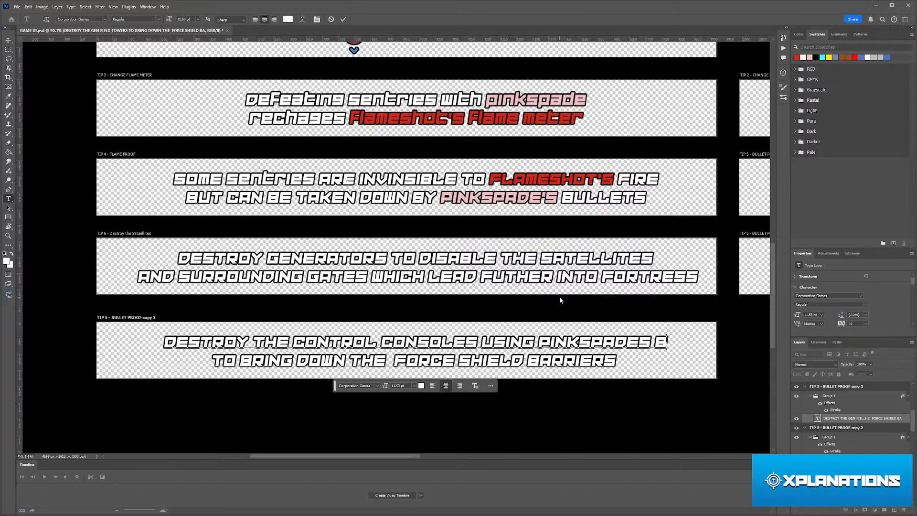
{"action": "type", "text": "ULLETS"}
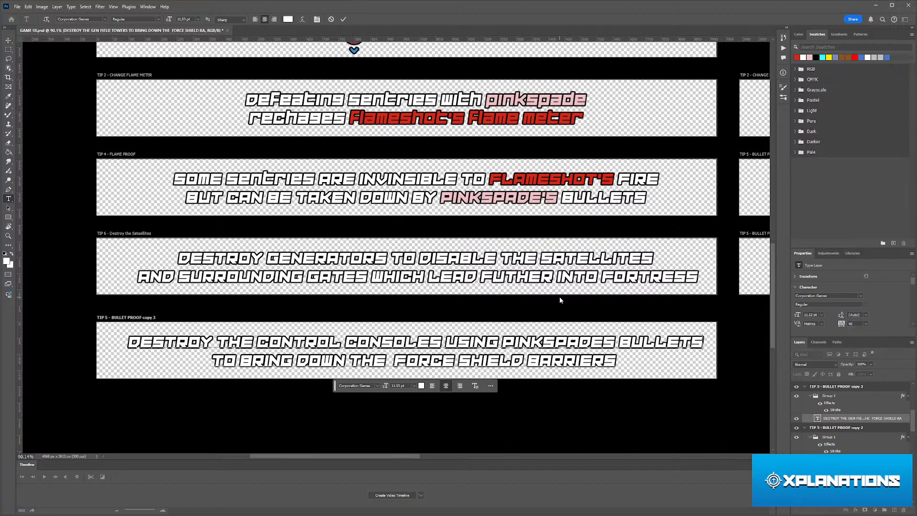
- Change "USING" to "USE" in the first line of the copied tip
{"action": "key", "text": "ctrl"}
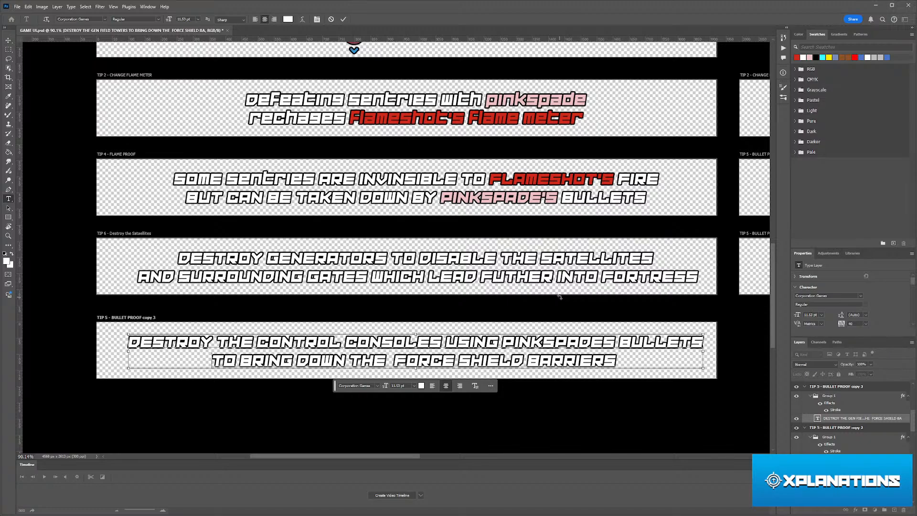
{"action": "key", "text": "ctrl+shift+Right"}
{"action": "key", "text": "ctrl+shift+Right"}
{"action": "key", "text": "ctrl+shift+Right"}
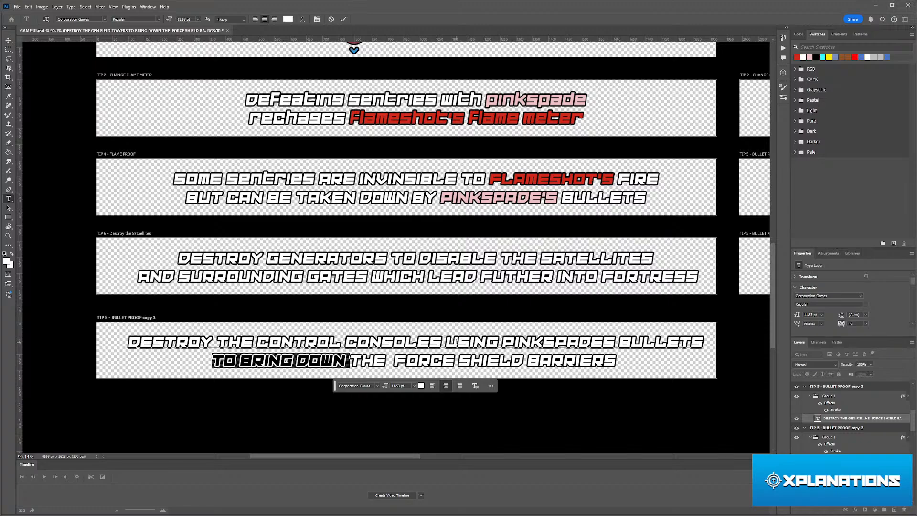
{"action": "left_click", "coordinate": [604, 338]}
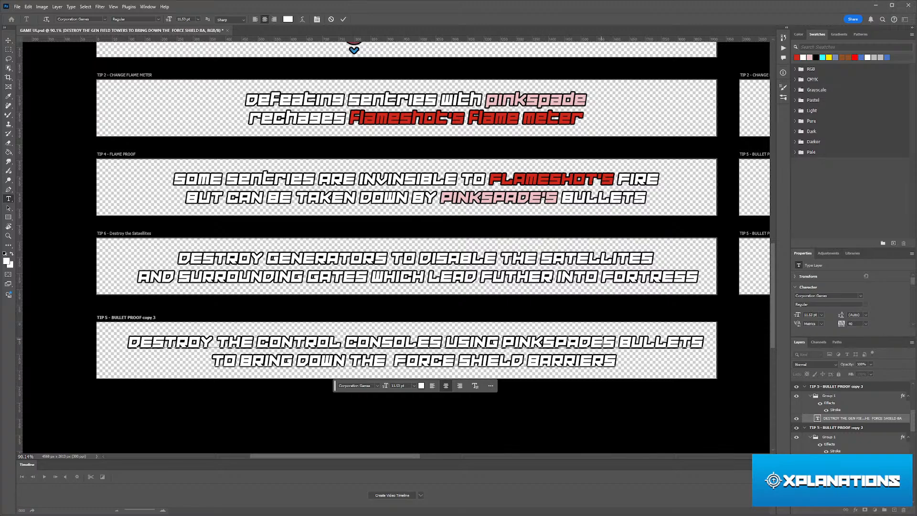
{"action": "left_click_drag", "start_coordinate": [499, 342], "coordinate": [471, 343]}
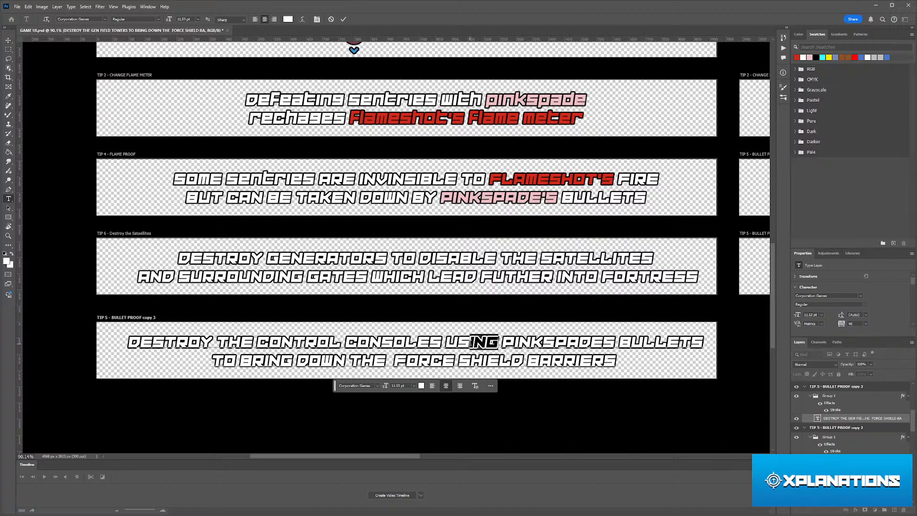
{"action": "type", "text": "E"}
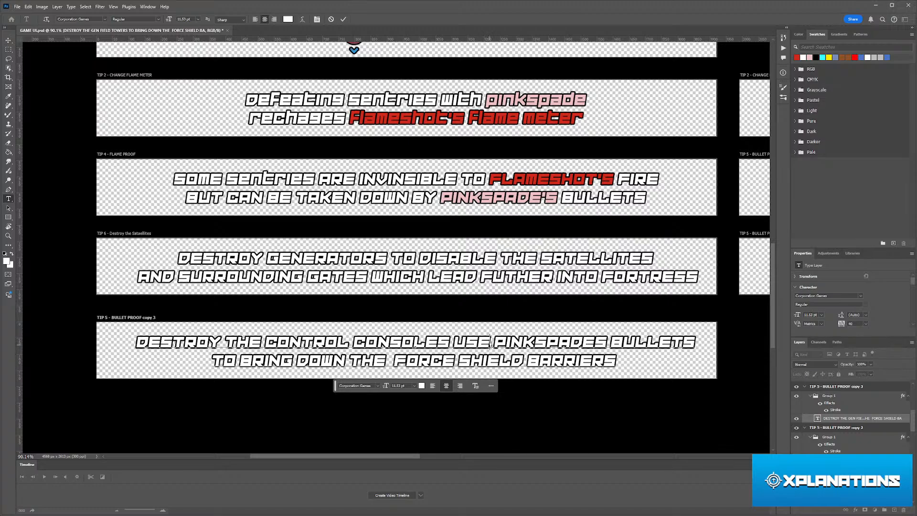
- Delete "DESTROY THE CONTROL CONSOLES" so that the tip's first line starts with "USE PINKSPADES"
{"action": "left_click_drag", "start_coordinate": [492, 343], "coordinate": [136, 343]}
{"action": "left_click", "coordinate": [454, 344]}
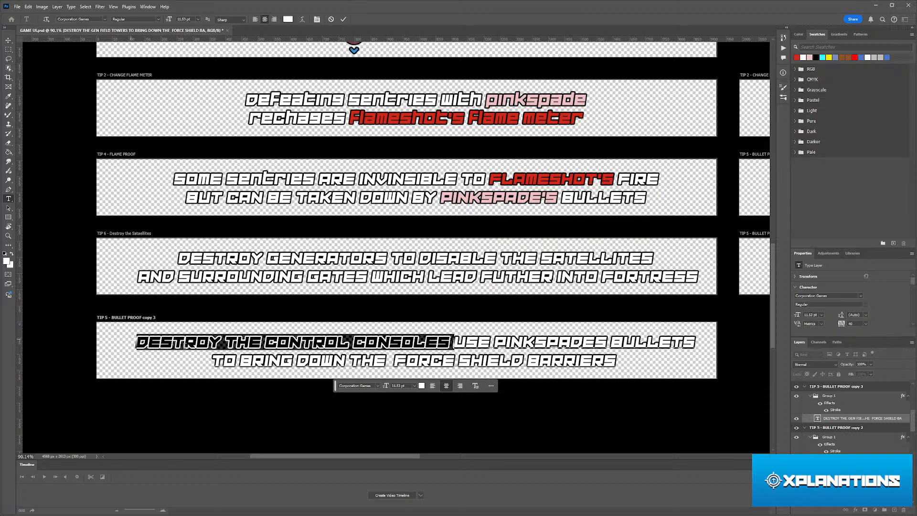
{"action": "left_click", "coordinate": [295, 343]}
{"action": "key", "text": "BackSpace"}
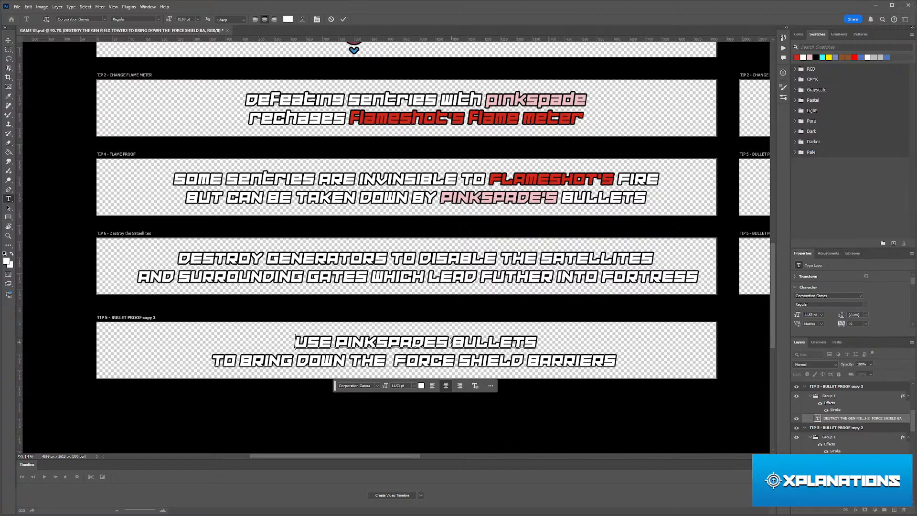
- Insert "TO DESTROY THE JUNKTION" between "PINKSPADES" and "BULLETS" in the tip's first line
{"action": "type", "text": "TO "}
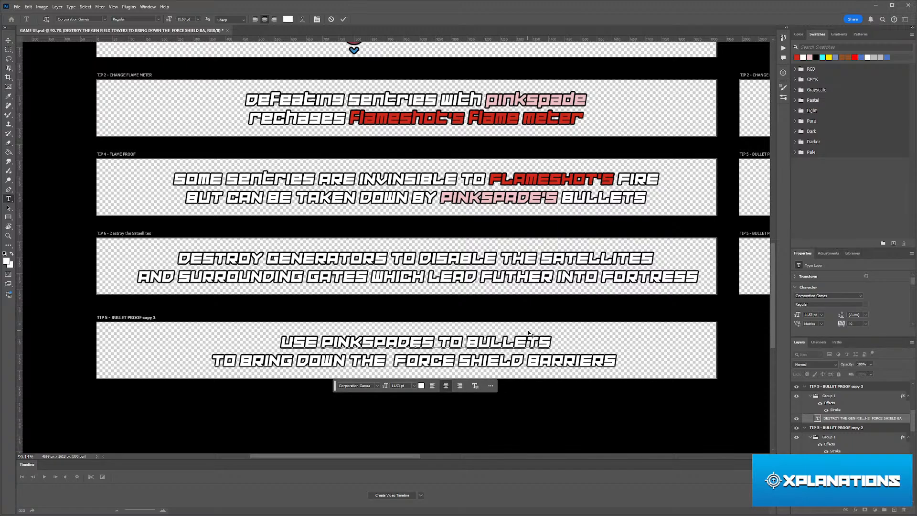
{"action": "type", "text": "DESTROY "}
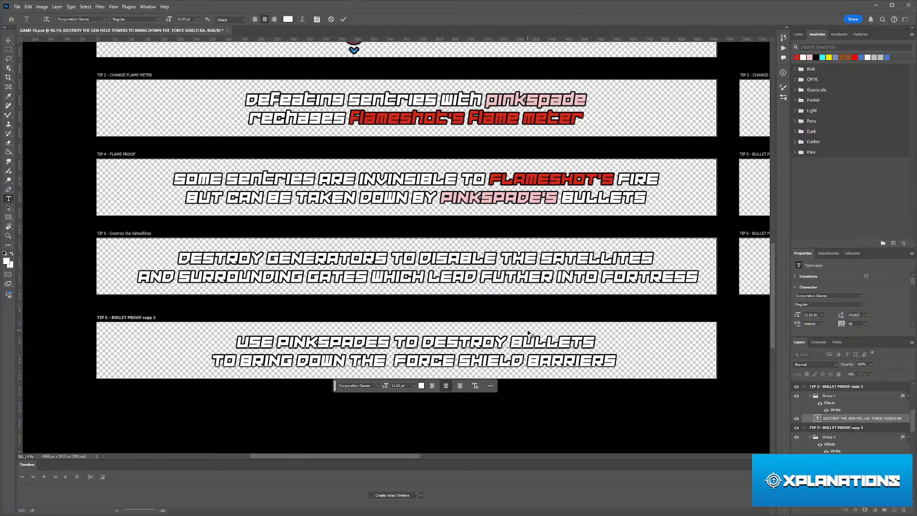
{"action": "type", "text": "THE JU"}
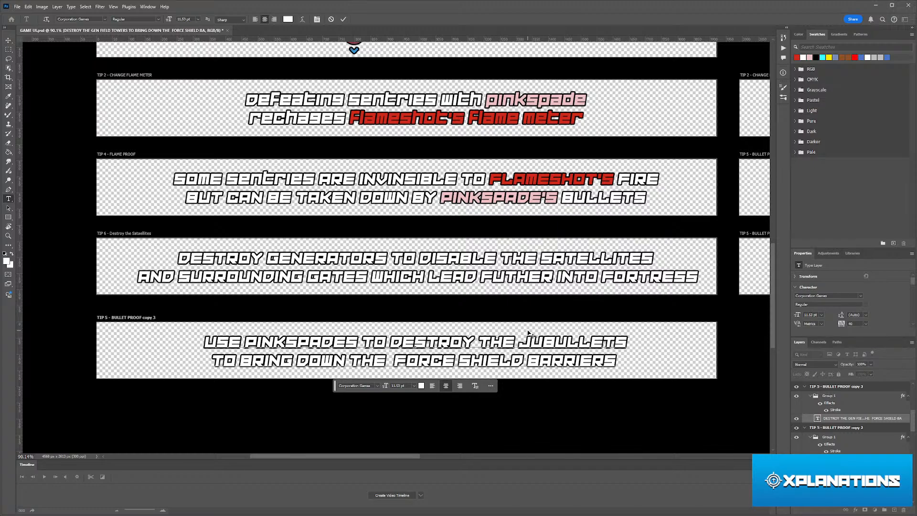
{"action": "type", "text": "NK"}
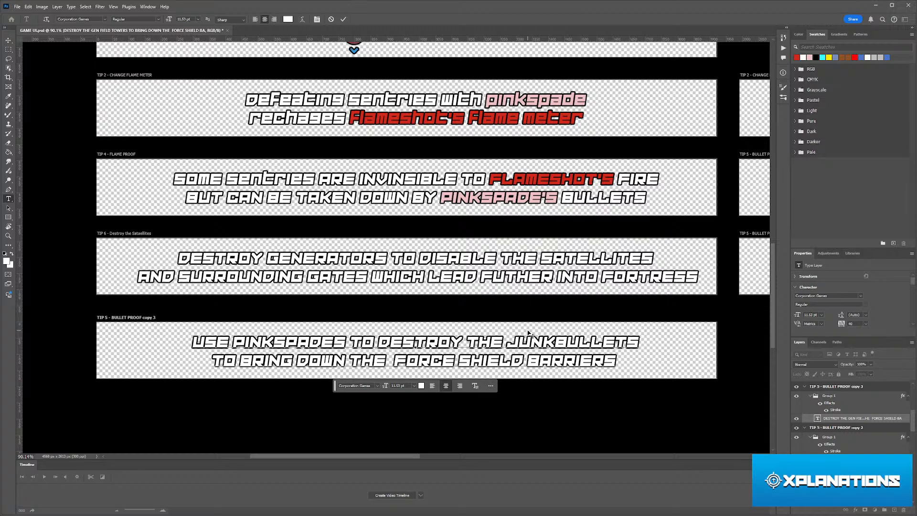
{"action": "type", "text": "CTION"}
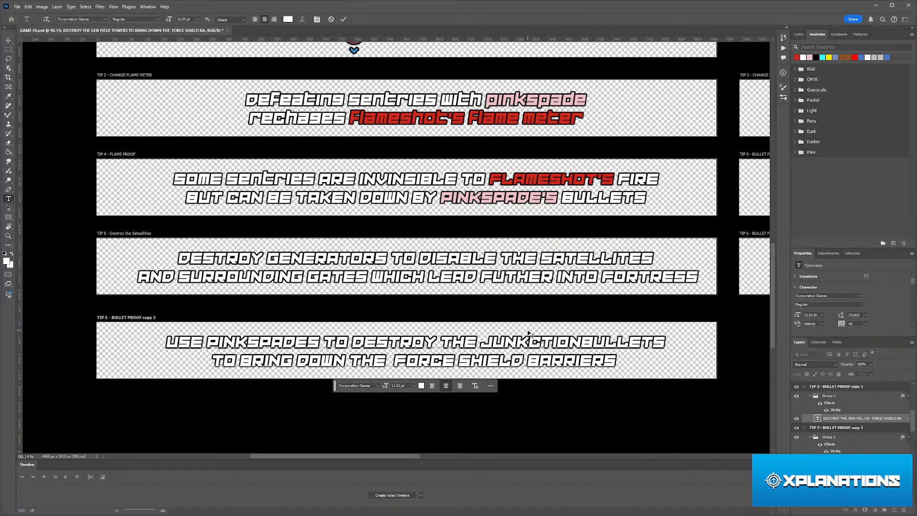
{"action": "key", "text": "BackSpace"}
{"action": "key", "text": "BackSpace"}
{"action": "key", "text": "BackSpace"}
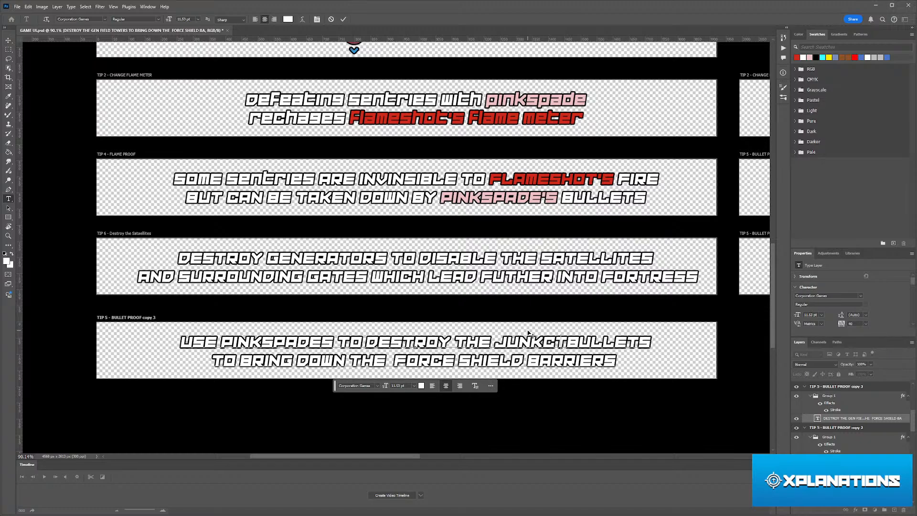
{"action": "key", "text": "BackSpace"}
{"action": "key", "text": "BackSpace"}
{"action": "type", "text": "TION"}
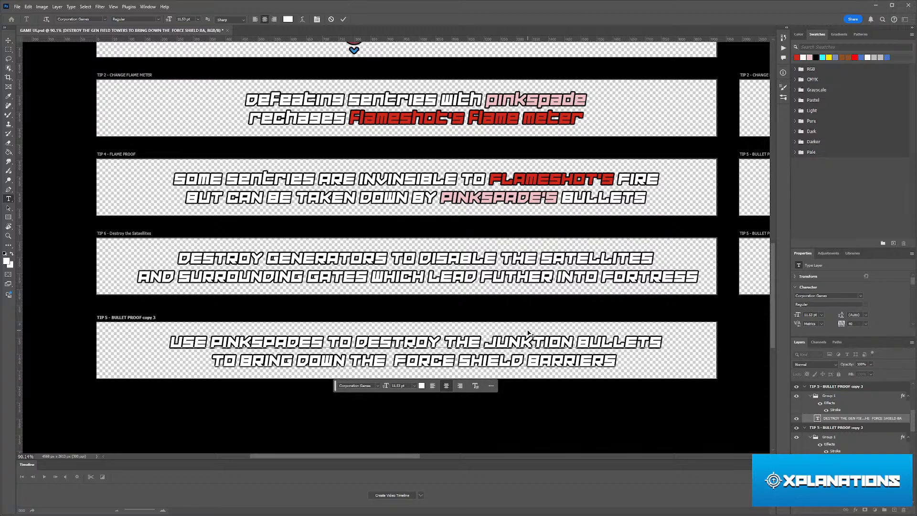
- Replace "BULLETS" with "BOXES" at the end of the first line, keeping the line break before "TO BRING DOWN"
{"action": "type", "text": " BOXEXB"}
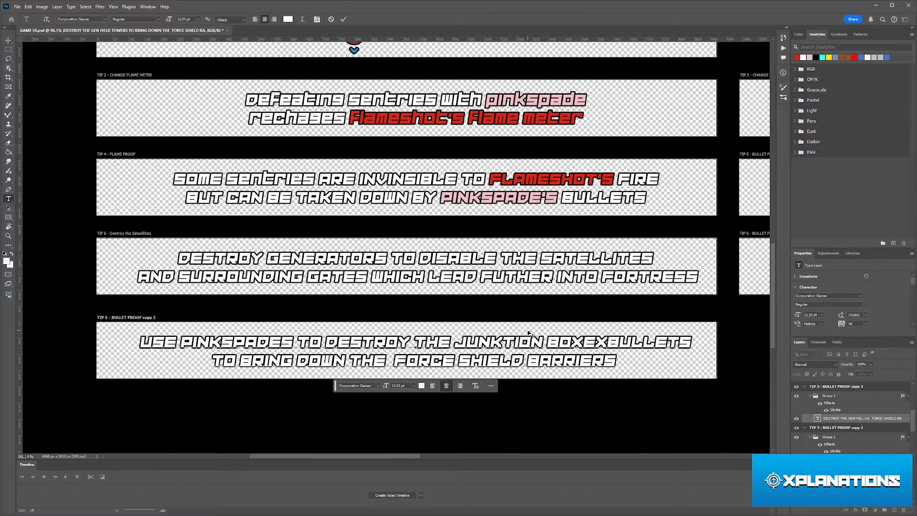
{"action": "key", "text": "BackSpace"}
{"action": "type", "text": "S"}
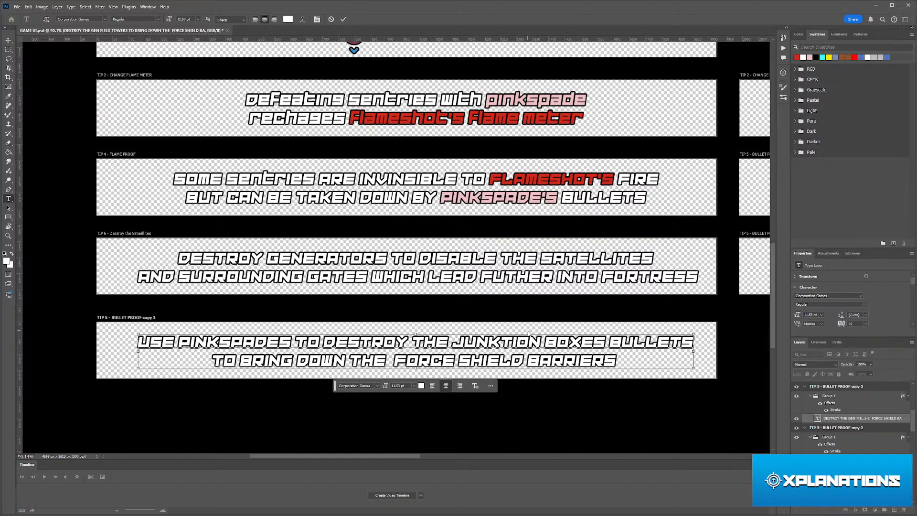
{"action": "key", "text": "shift+End"}
{"action": "key", "text": "Delete"}
{"action": "key", "text": "Delete"}
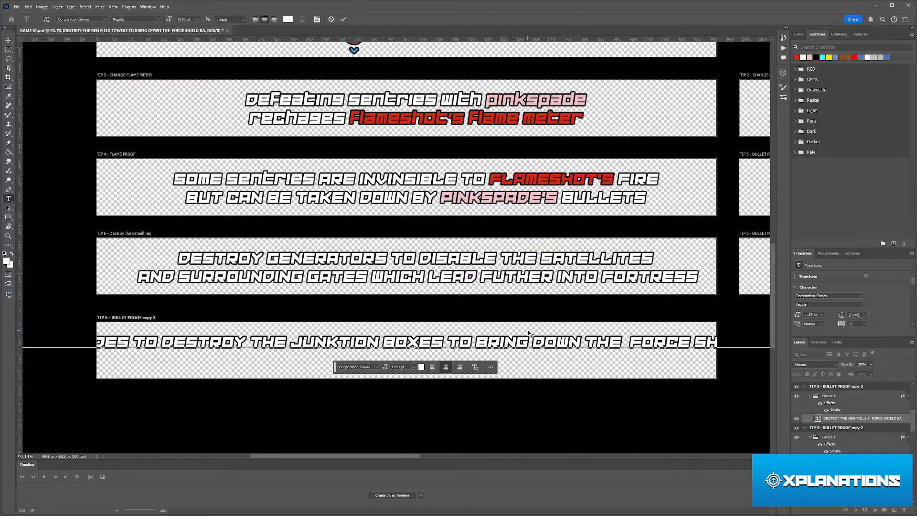
{"action": "key", "text": "Return"}
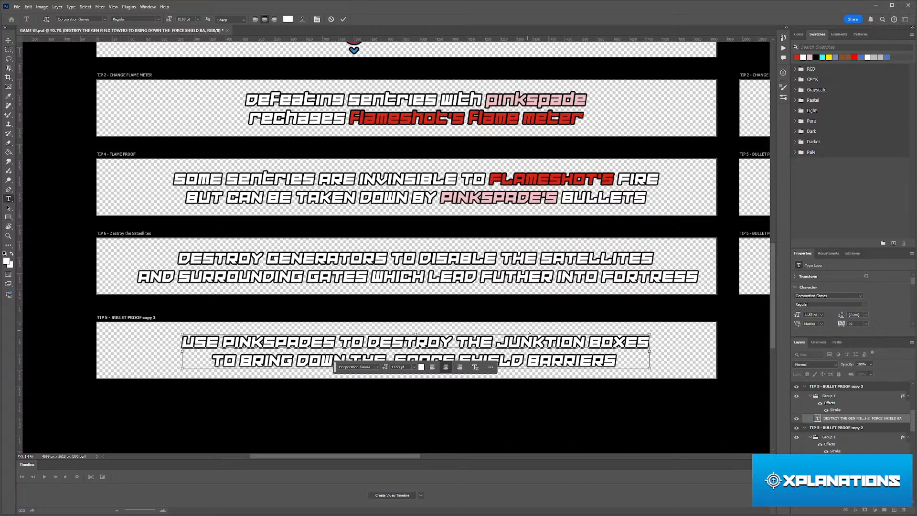
- Insert "KICKSTART THE ELEVATOR" after "TO" at the start of the tip's second line
{"action": "key", "text": "ctrl+shift+Right"}
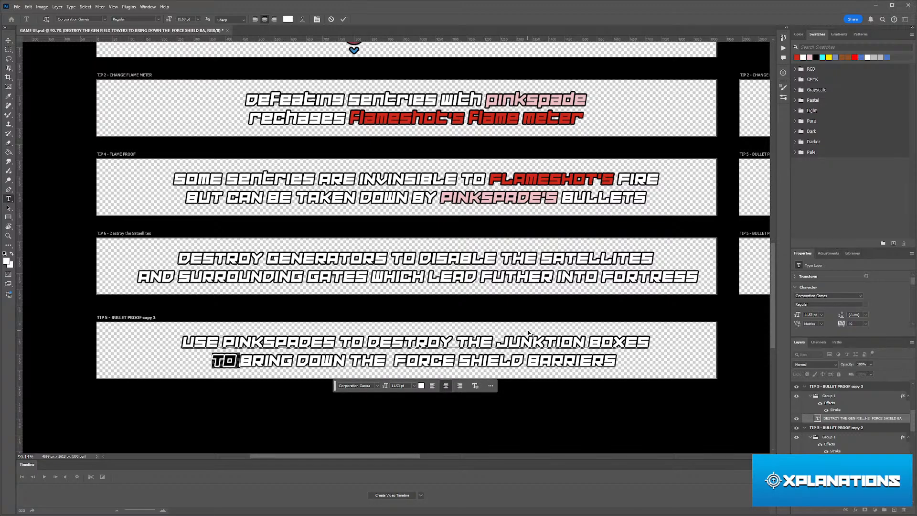
{"action": "key", "text": "Right"}
{"action": "type", "text": "KICK"}
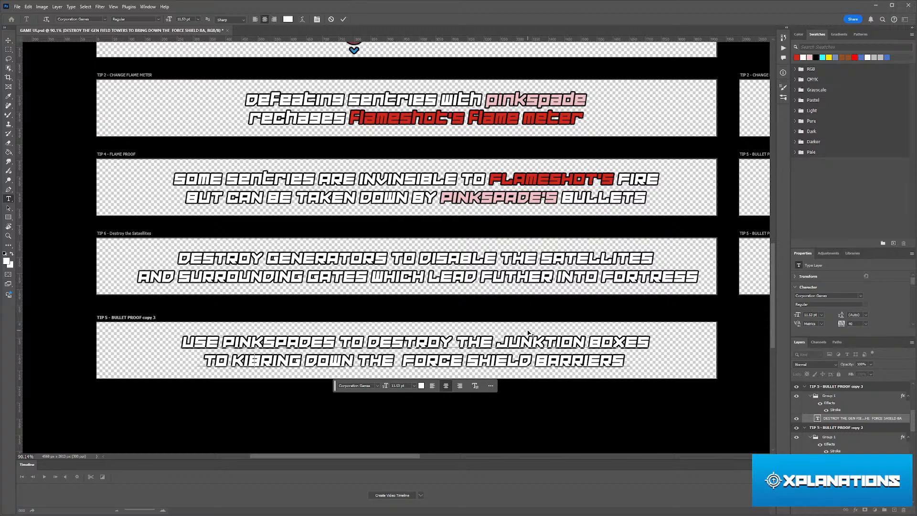
{"action": "type", "text": "S"}
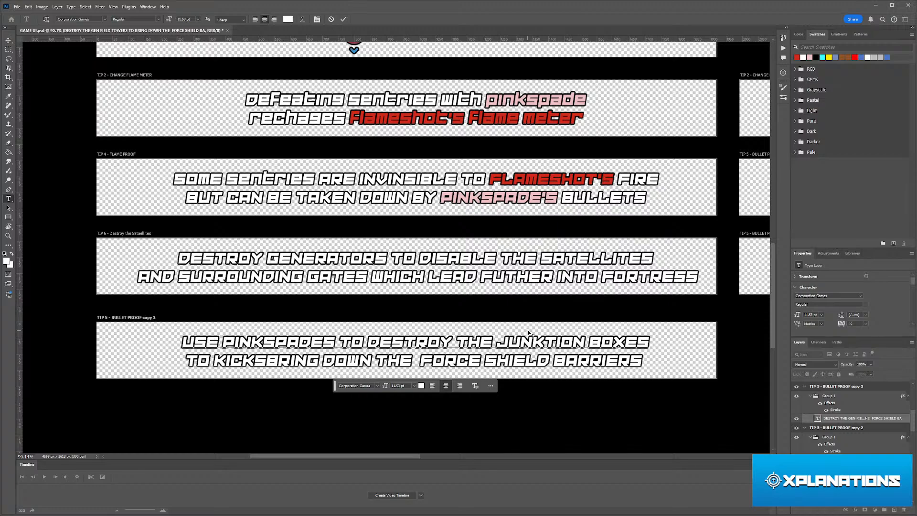
{"action": "type", "text": "TART TJHE"}
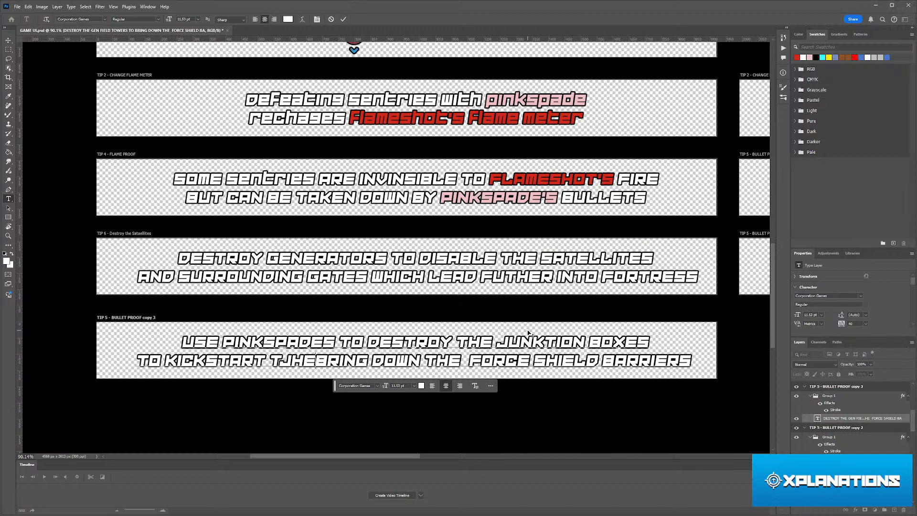
{"action": "key", "text": "BackSpace"}
{"action": "key", "text": "BackSpace"}
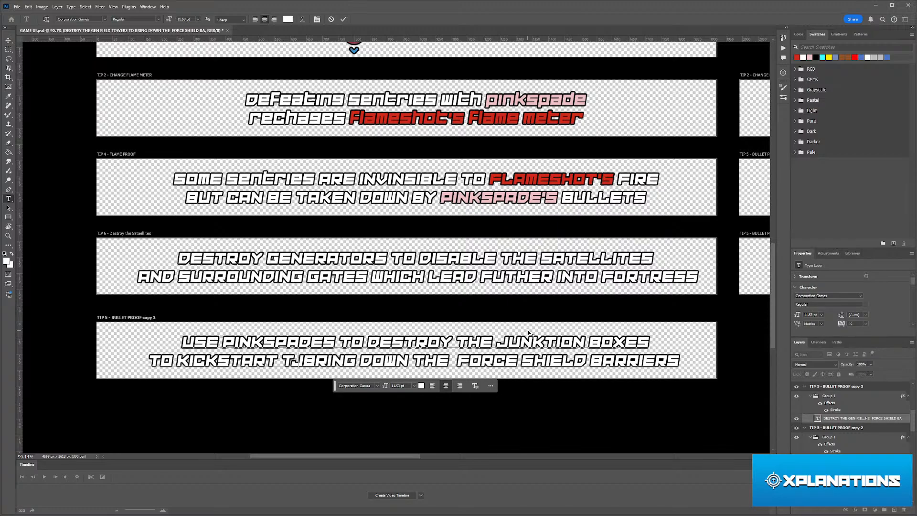
{"action": "key", "text": "BackSpace"}
{"action": "type", "text": "HE ELEVA"}
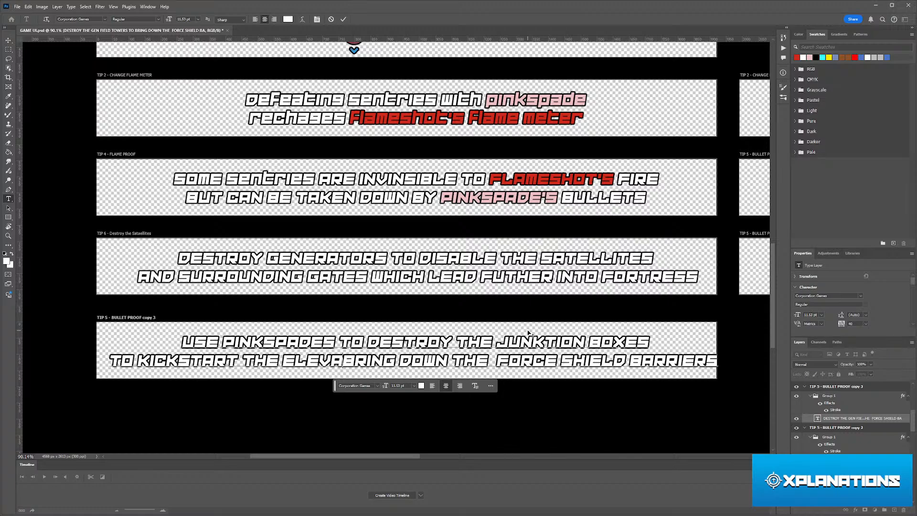
{"action": "type", "text": "TOR "}
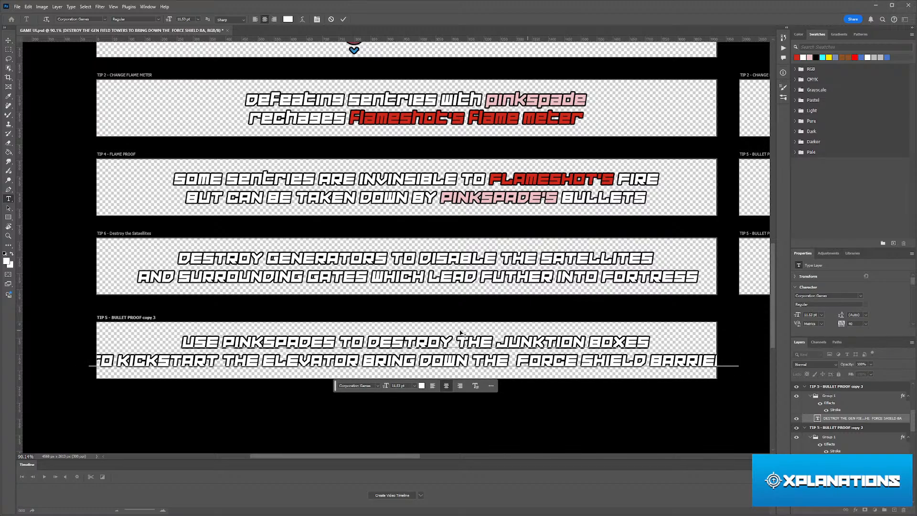
- Complete the tip's second line as "TO KICKSTART THE REACTOR ELEVATORS", deleting the leftover "BRING DOWN THE FORCE SHIELD" wording
{"action": "type", "text": "REACTOR"}
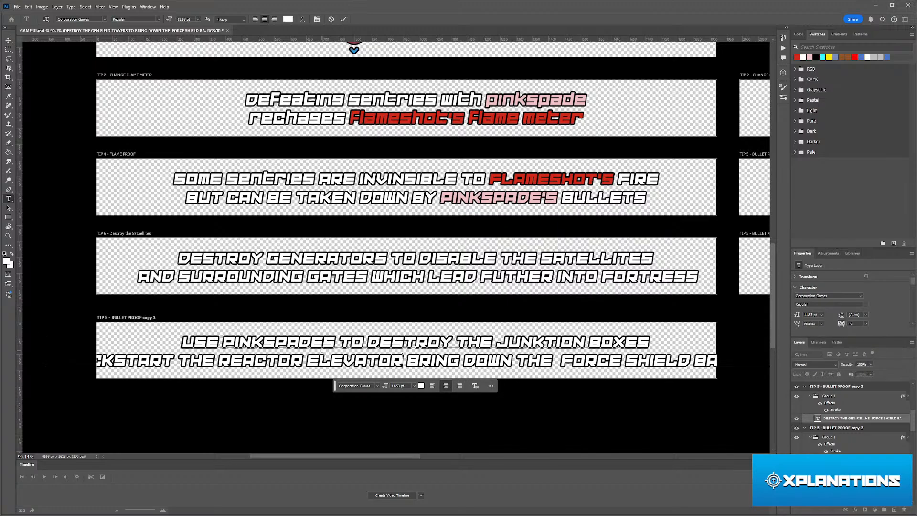
{"action": "type", "text": " S"}
{"action": "key", "text": "shift+End"}
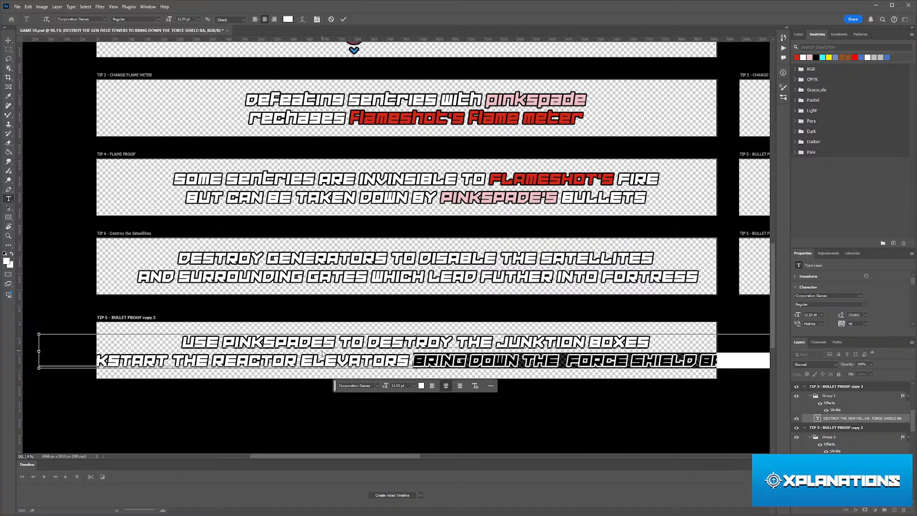
{"action": "key", "text": "BackSpace"}
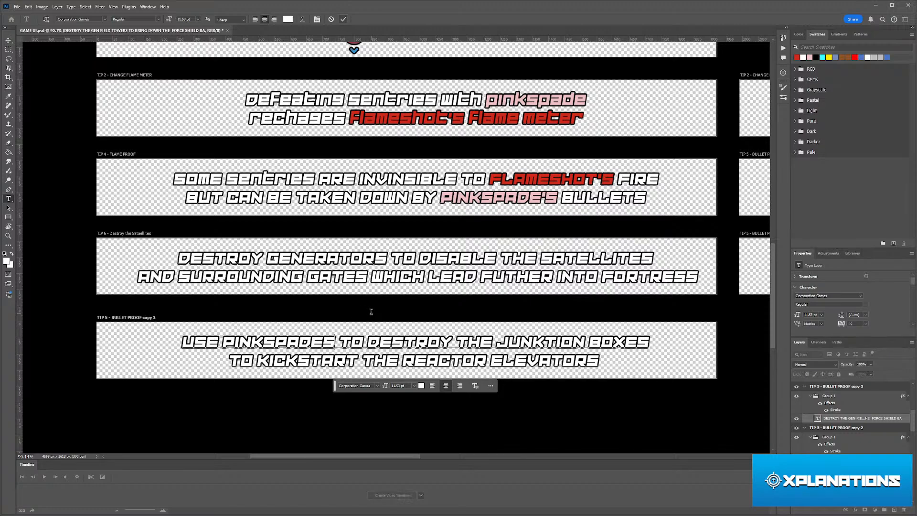
- Insert "WEAPONS" after "PINKSPADES" in the tip's first line
{"action": "type", "text": "WEAPONM"}
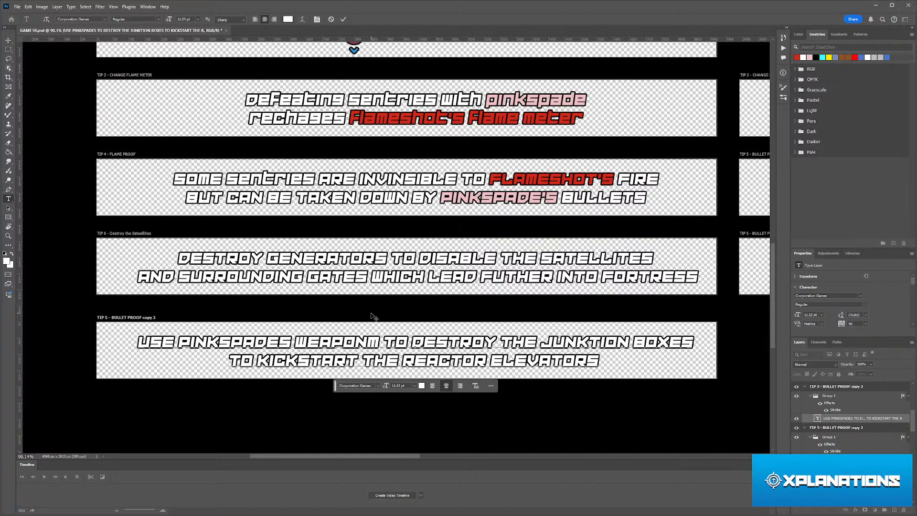
{"action": "key", "text": "BackSpace"}
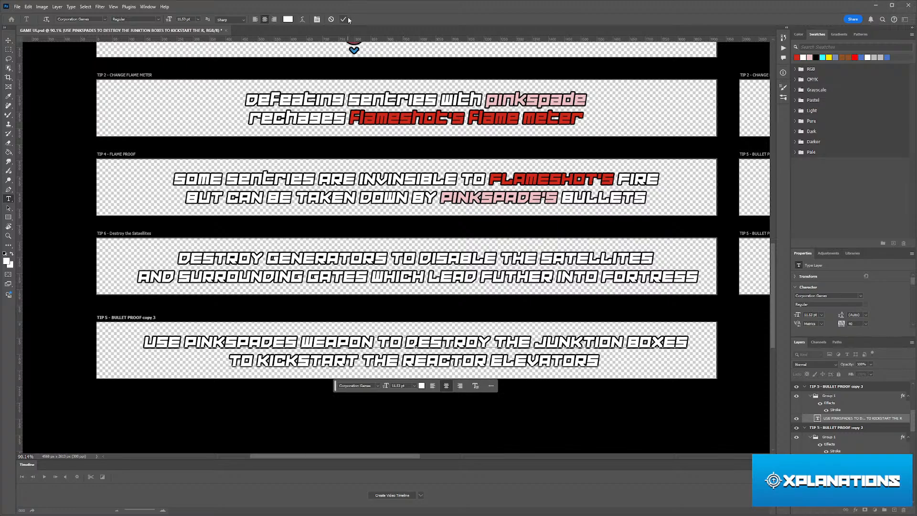
{"action": "key", "text": "ctrl+Return"}
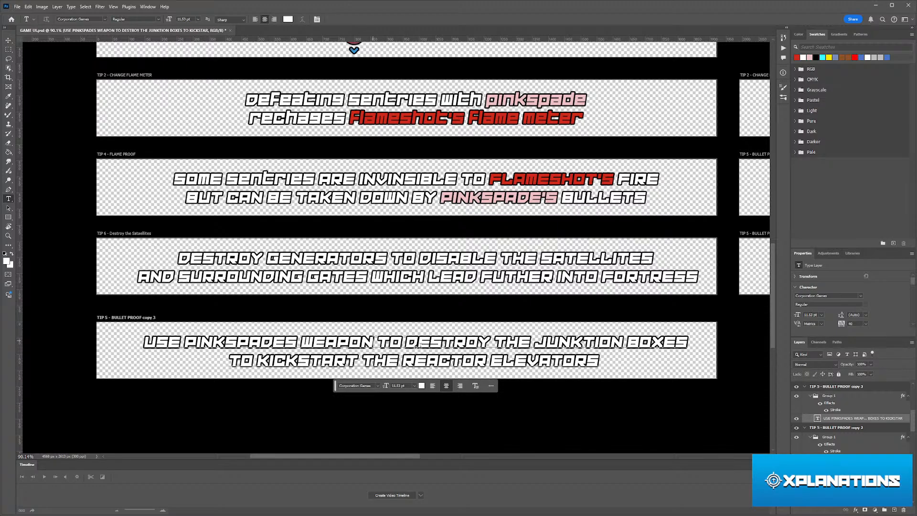
{"action": "left_click", "coordinate": [420, 341]}
{"action": "type", "text": "S"}
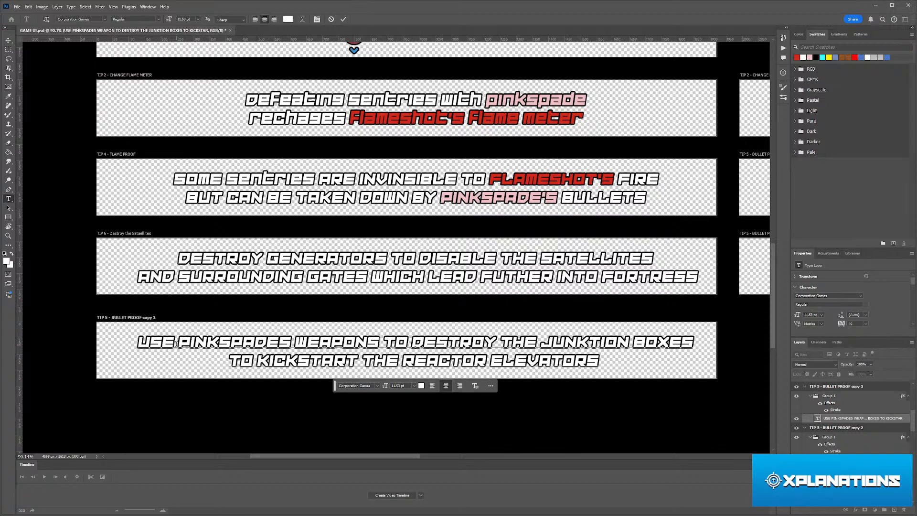
- Recolor "PINKSPADES WEAPONS" with the pink sampled from "pinkspade" in the flame meter tip, and commit the text
{"action": "left_click_drag", "start_coordinate": [177, 344], "coordinate": [380, 342]}
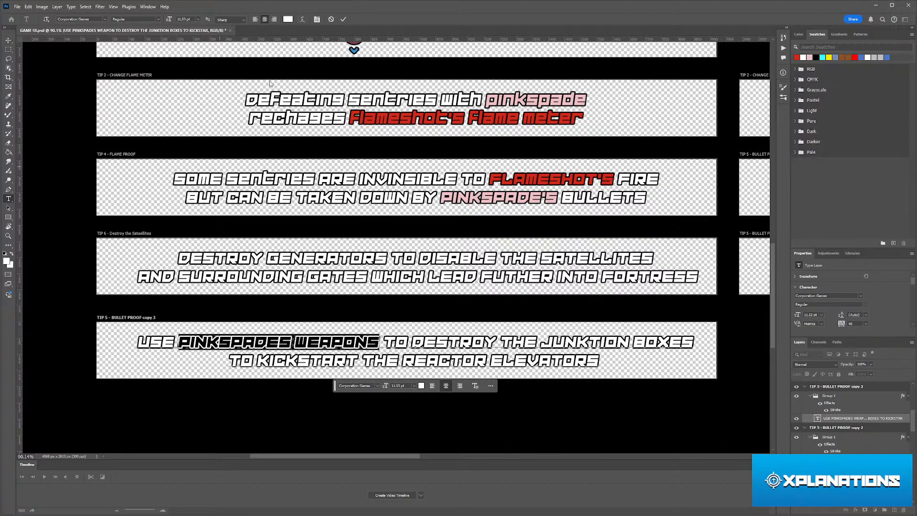
{"action": "left_click", "coordinate": [287, 19]}
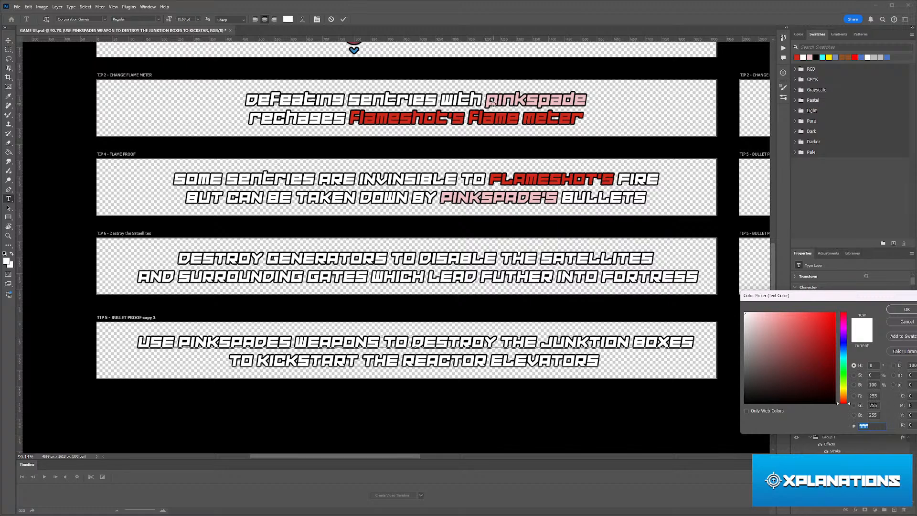
{"action": "left_click", "coordinate": [493, 104]}
{"action": "left_click", "coordinate": [907, 309]}
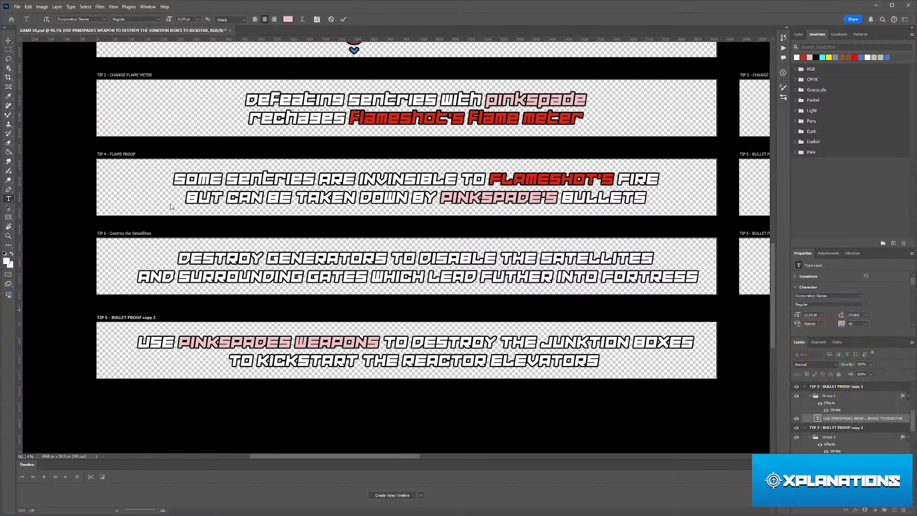
{"action": "left_click", "coordinate": [8, 41]}
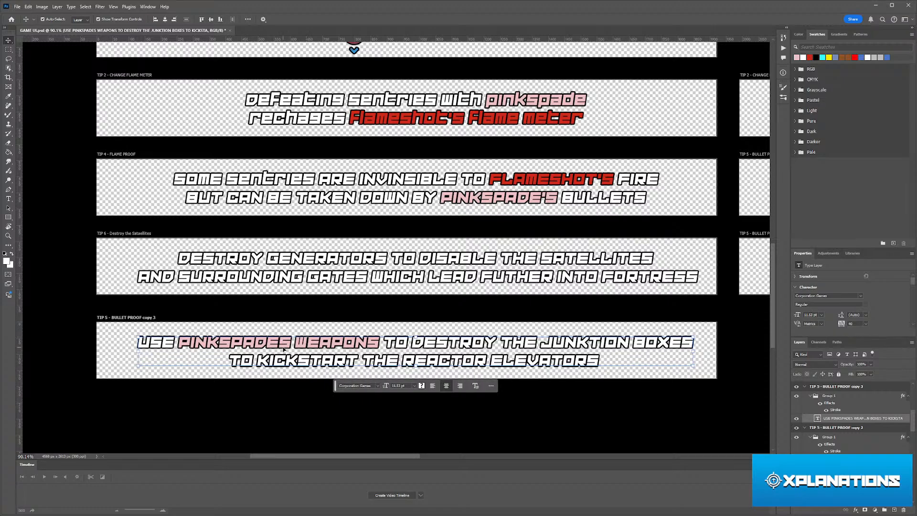
{"action": "left_click", "coordinate": [194, 312]}
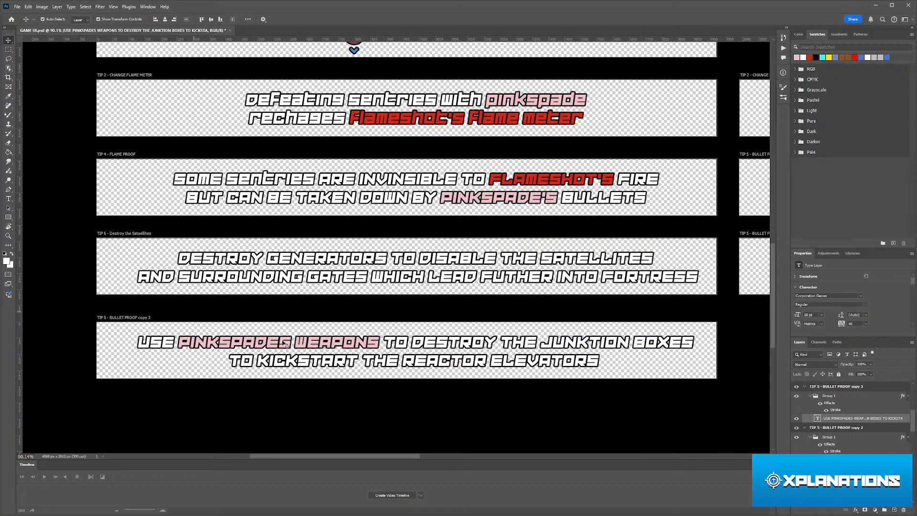
- Add an apostrophe so that the pink word reads "PINKSPADE'S", and commit and deselect the text
{"action": "key", "text": "t"}
{"action": "left_click", "coordinate": [285, 343]}
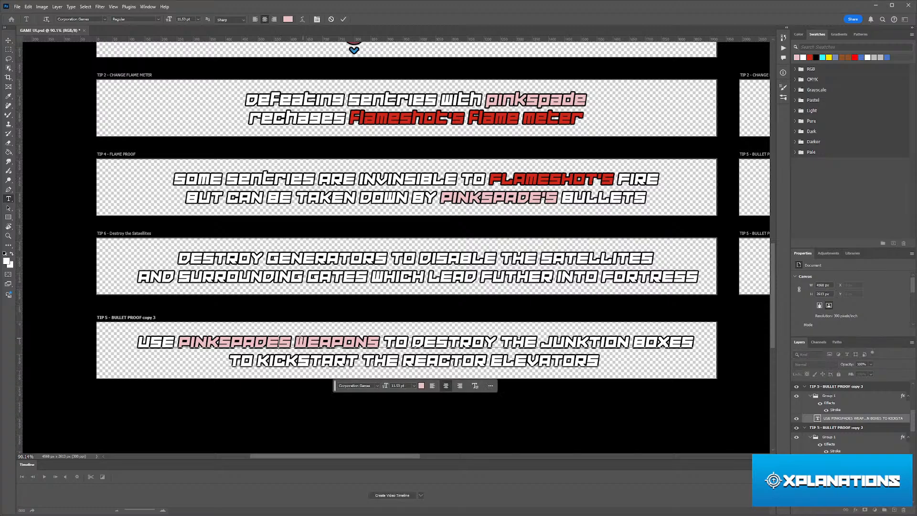
{"action": "type", "text": "'"}
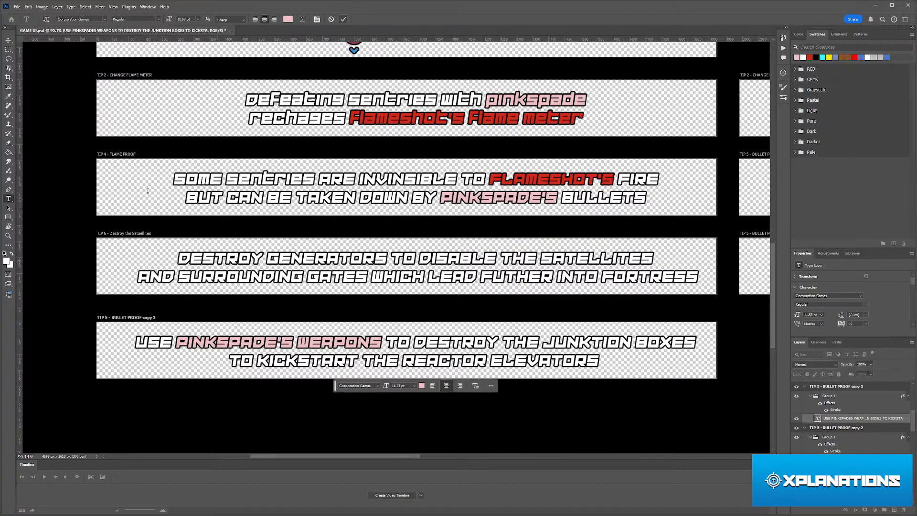
{"action": "left_click", "coordinate": [8, 40]}
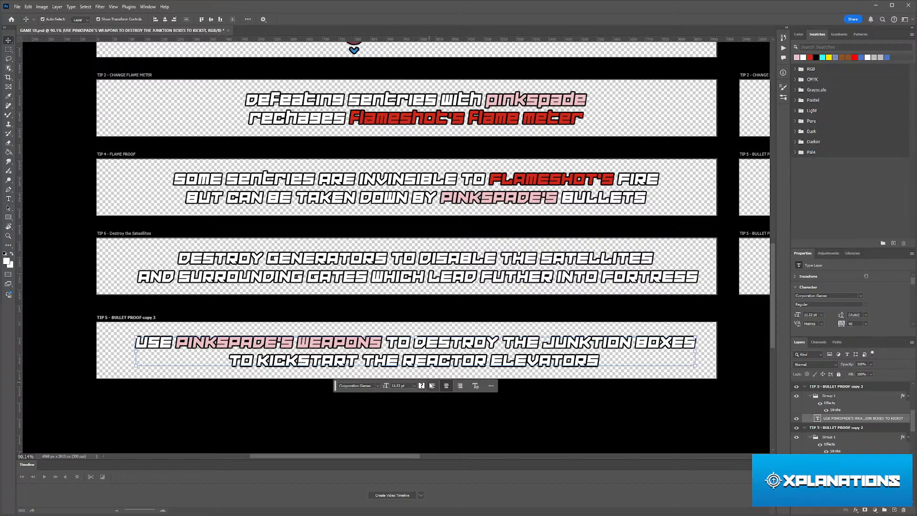
{"action": "left_click", "coordinate": [504, 420]}
- Duplicate the junction boxes tip artboard into the empty space beside it, below the gen field towers tip
{"action": "scroll", "coordinate": [500, 417], "scroll_direction": "down", "scroll_amount": 1}
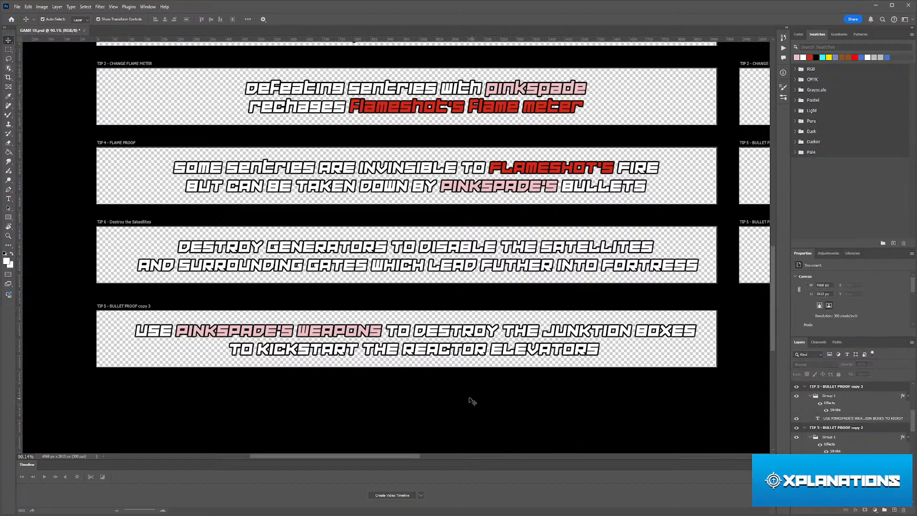
{"action": "scroll", "coordinate": [434, 390], "scroll_direction": "down", "scroll_amount": 5}
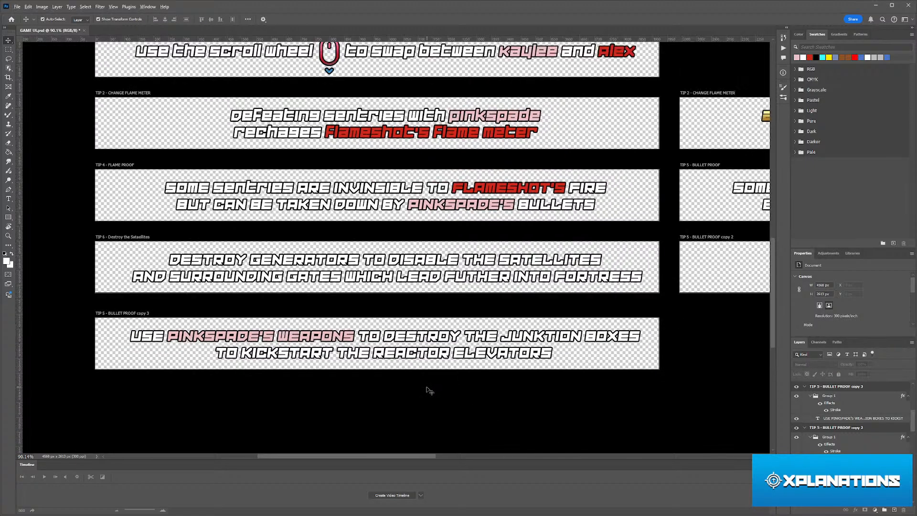
{"action": "scroll", "coordinate": [423, 387], "scroll_direction": "down", "scroll_amount": 3}
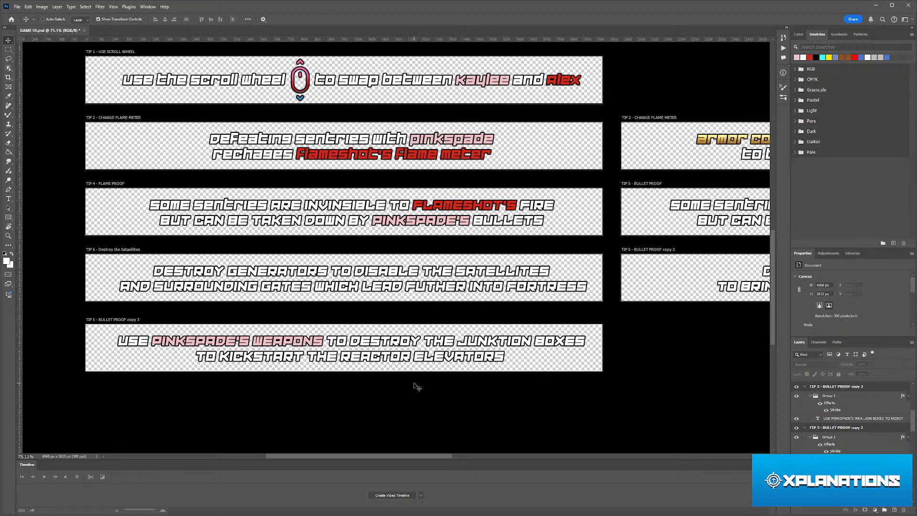
{"action": "scroll", "coordinate": [408, 387], "scroll_direction": "down", "scroll_amount": 1}
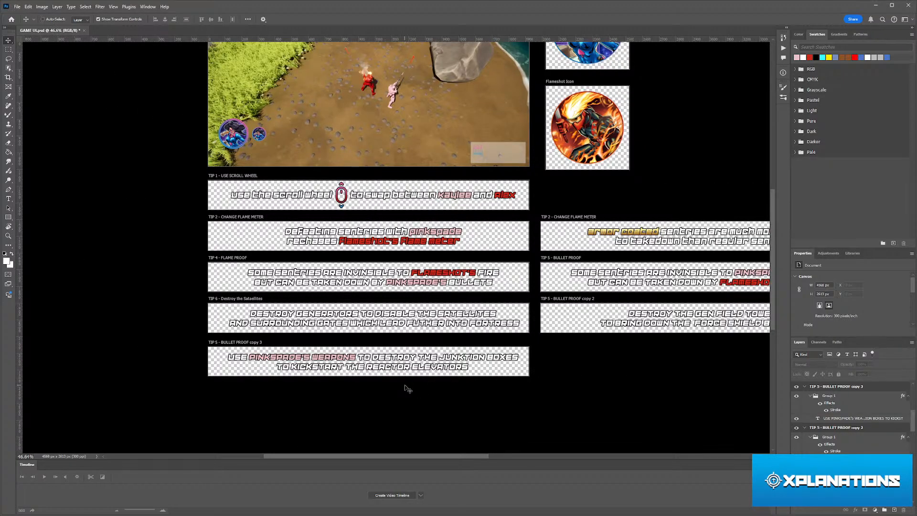
{"action": "scroll", "coordinate": [408, 388], "scroll_direction": "right", "scroll_amount": 6}
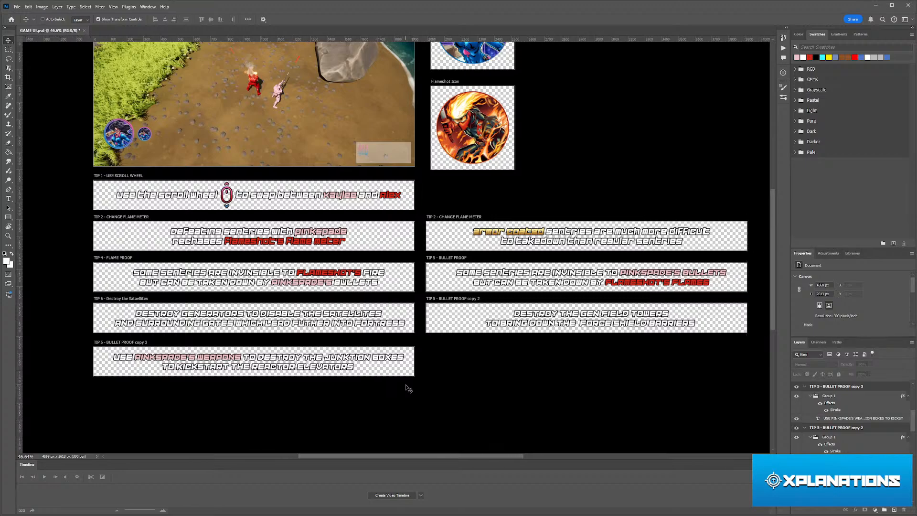
{"action": "scroll", "coordinate": [406, 386], "scroll_direction": "right", "scroll_amount": 1}
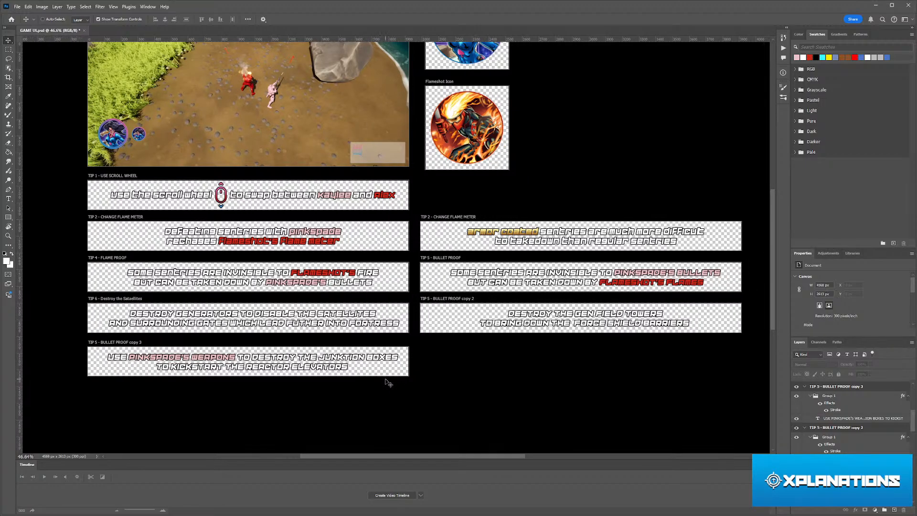
{"action": "scroll", "coordinate": [388, 382], "scroll_direction": "right", "scroll_amount": 1}
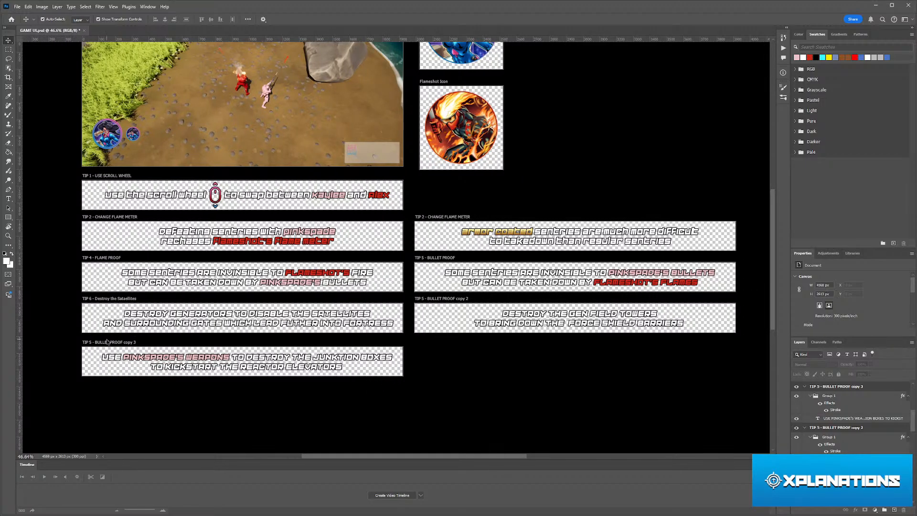
{"action": "left_click_drag", "start_coordinate": [535, 386], "coordinate": [433, 343]}
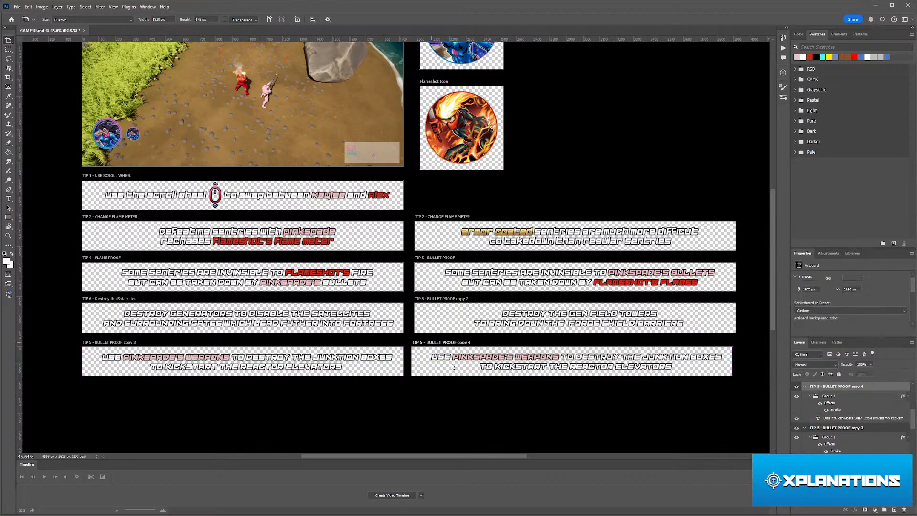
- Replace "USE" with "THIS GEN FIELD TOWER" at the start of the duplicated tip's first line
{"action": "scroll", "coordinate": [541, 378], "scroll_direction": "up", "scroll_amount": 3}
{"action": "scroll", "coordinate": [541, 377], "scroll_direction": "right", "scroll_amount": 2}
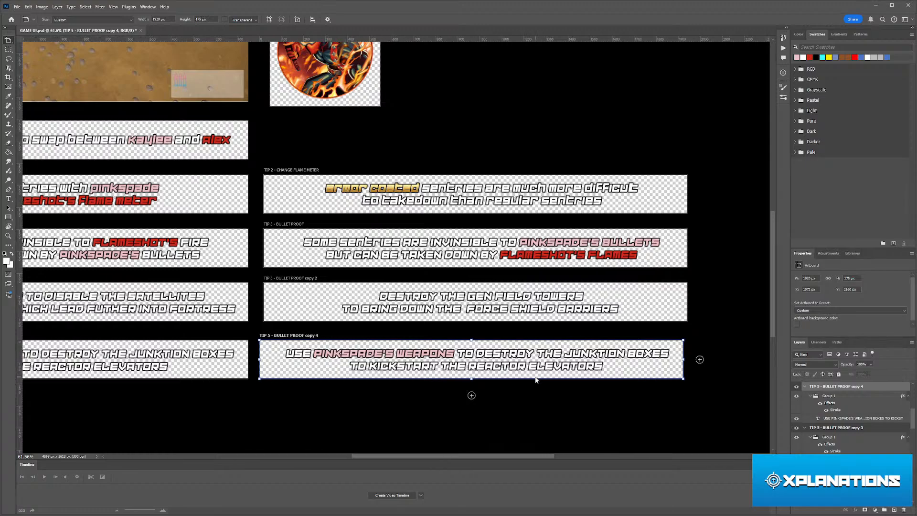
{"action": "key", "text": "t"}
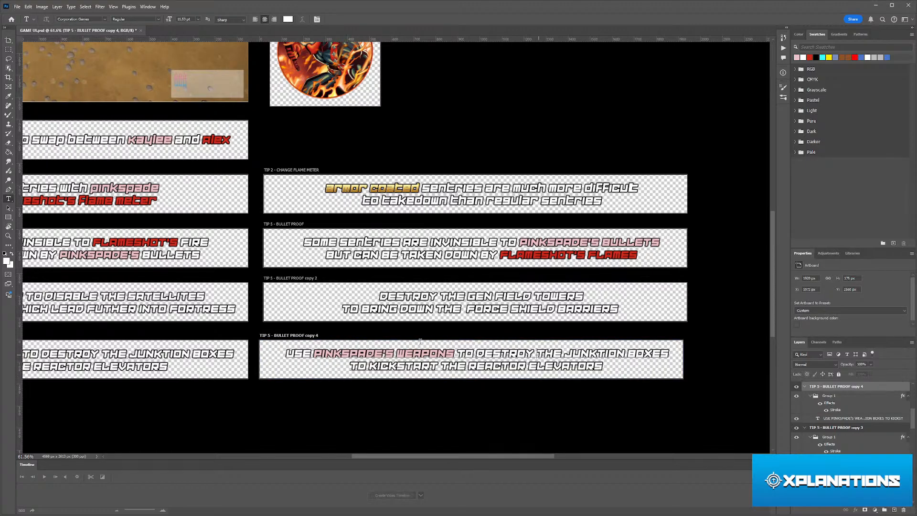
{"action": "left_click", "coordinate": [539, 354]}
{"action": "left_click_drag", "start_coordinate": [313, 354], "coordinate": [289, 350]}
{"action": "type", "text": "THIS"}
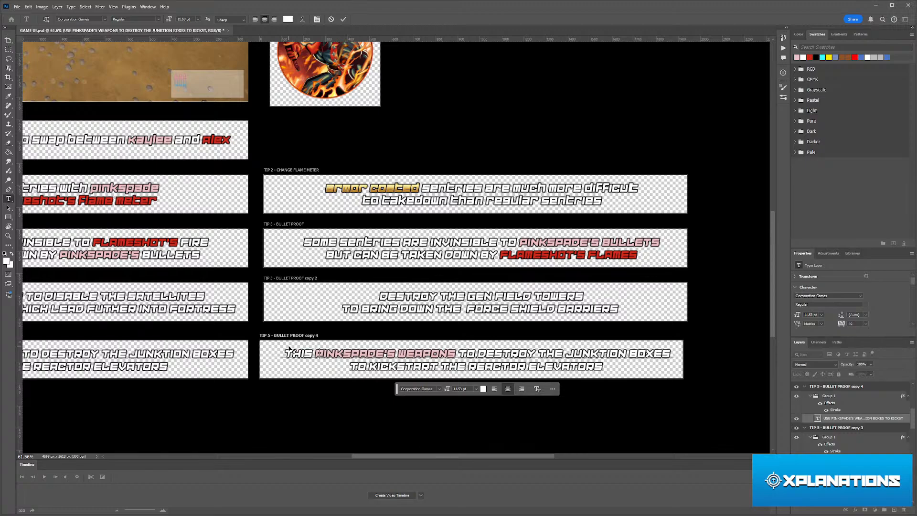
{"action": "type", "text": " GEN TOWEER"}
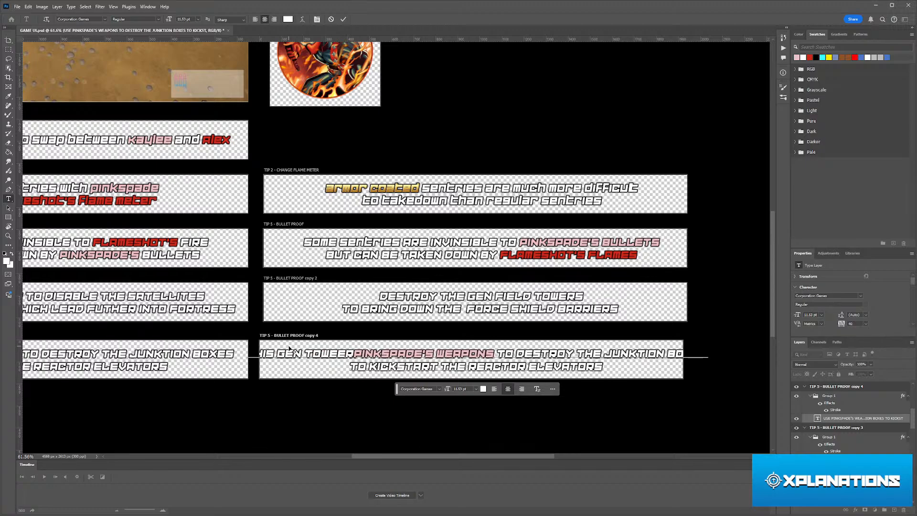
{"action": "key", "text": "Left"}
{"action": "key", "text": "BackSpace"}
{"action": "key", "text": "BackSpace"}
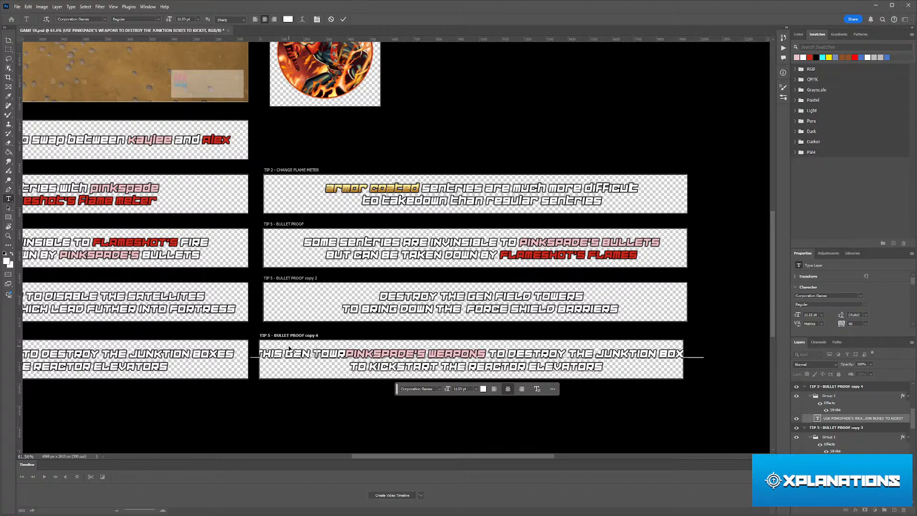
{"action": "type", "text": "FIELD TOW"}
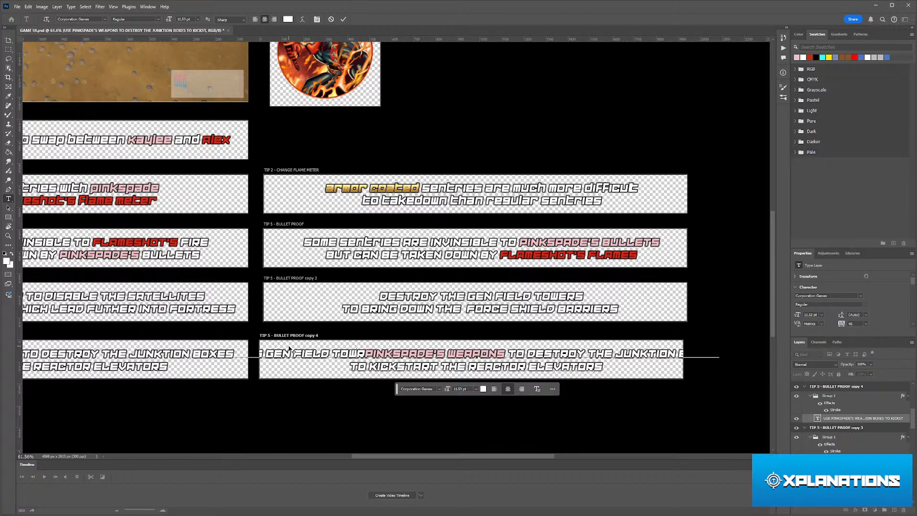
{"action": "type", "text": "E"}
{"action": "key", "text": "Right"}
- Extend the duplicated tip's first line with "IS UPGRADED" and break the line before "PINKSPADE'S WEAPONS"
{"action": "type", "text": "A"}
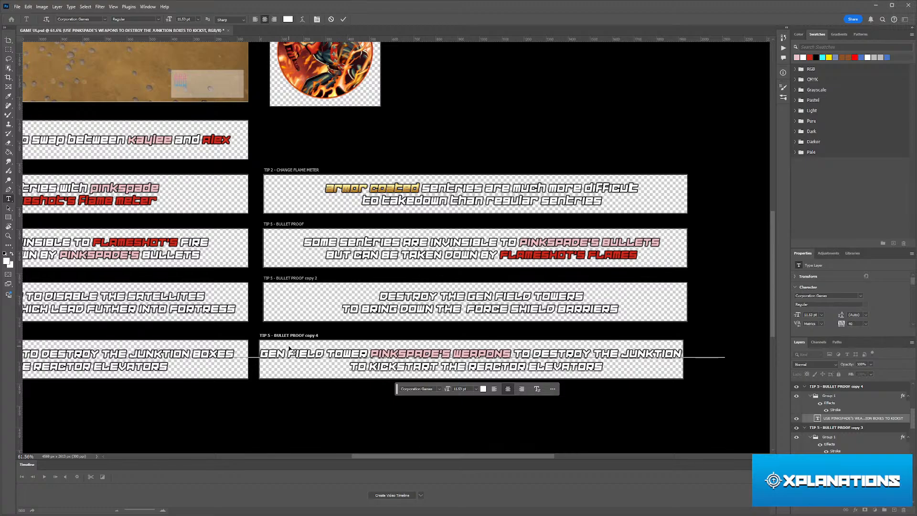
{"action": "key", "text": "BackSpace"}
{"action": "type", "text": "IS"}
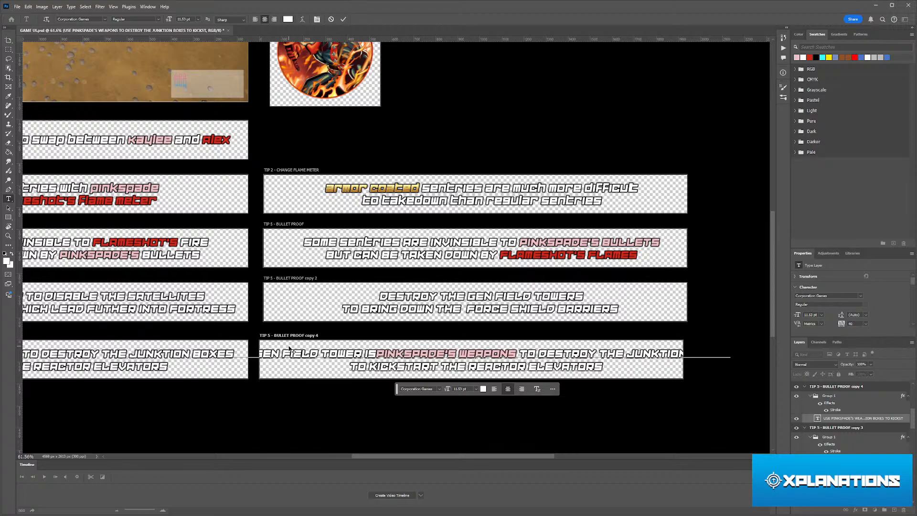
{"action": "key", "text": "Return"}
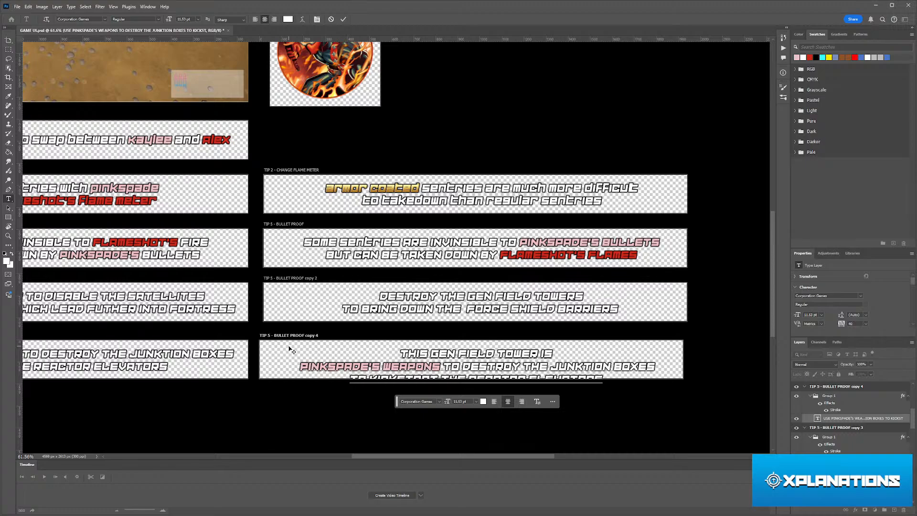
{"action": "type", "text": "UP"}
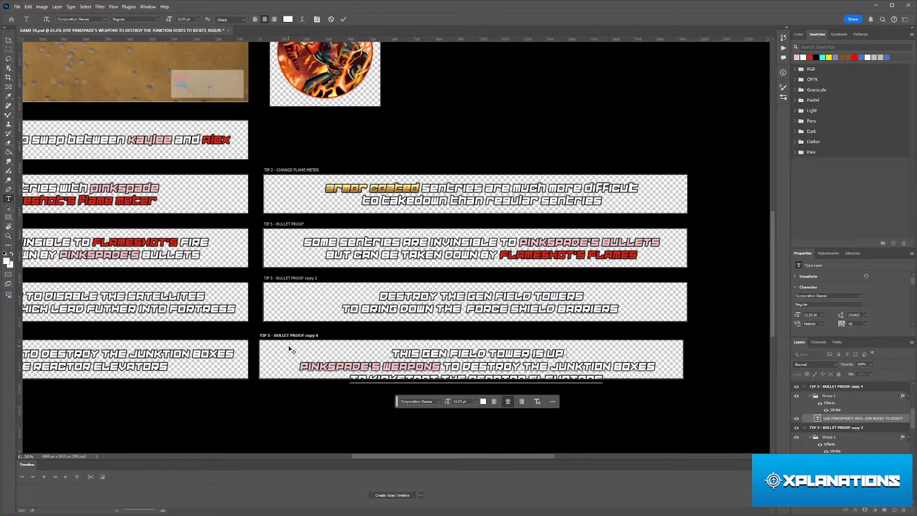
{"action": "type", "text": "GRADED"}
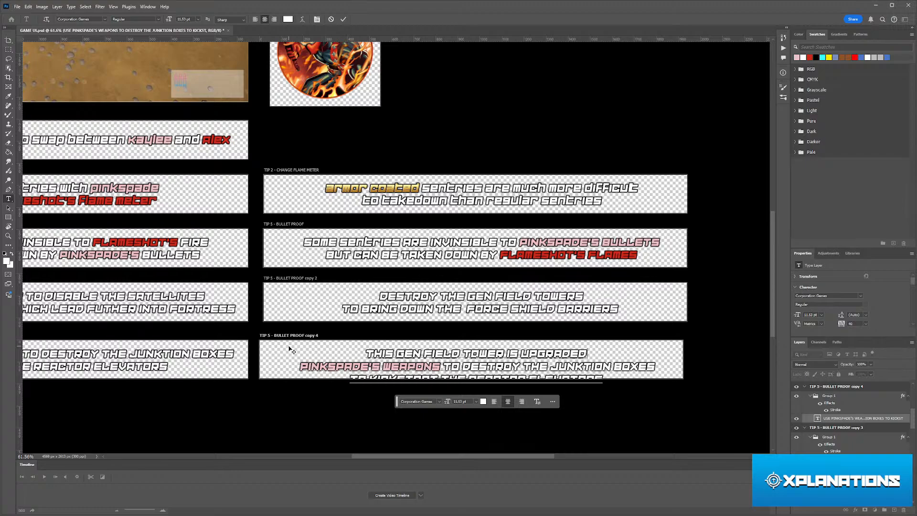
{"action": "key", "text": "BackSpace"}
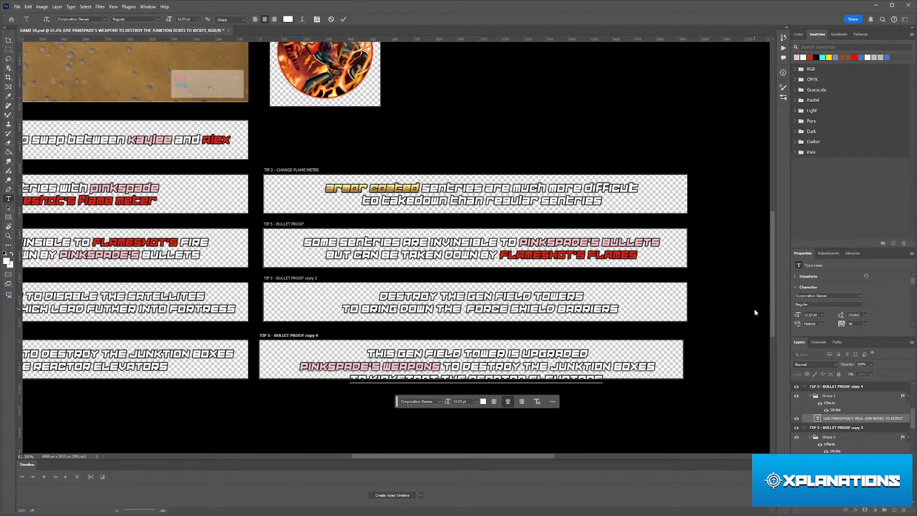
- Change "IS UPGRADED" to "HAS BEEN ENHANCED TO" in the first line of the duplicated gen field tower tip
{"action": "scroll", "coordinate": [550, 342], "scroll_direction": "down", "scroll_amount": 1}
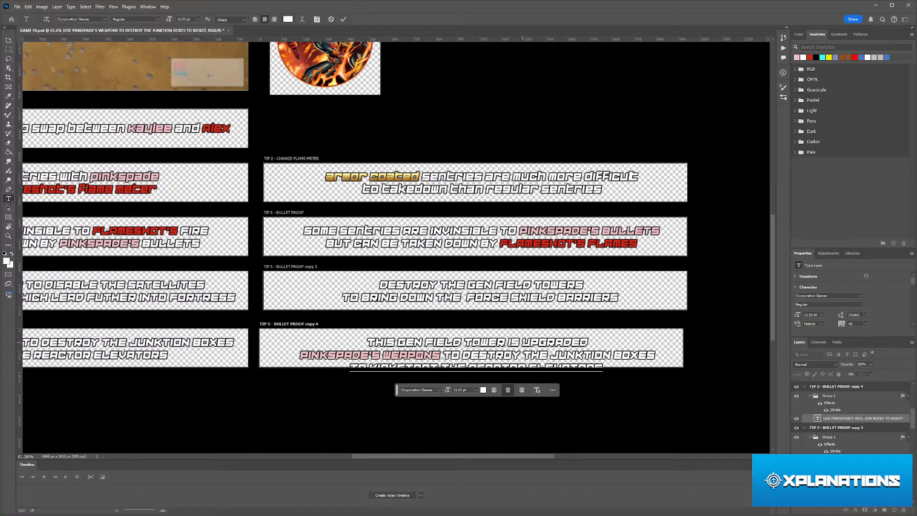
{"action": "type", "text": "ENHANCED"}
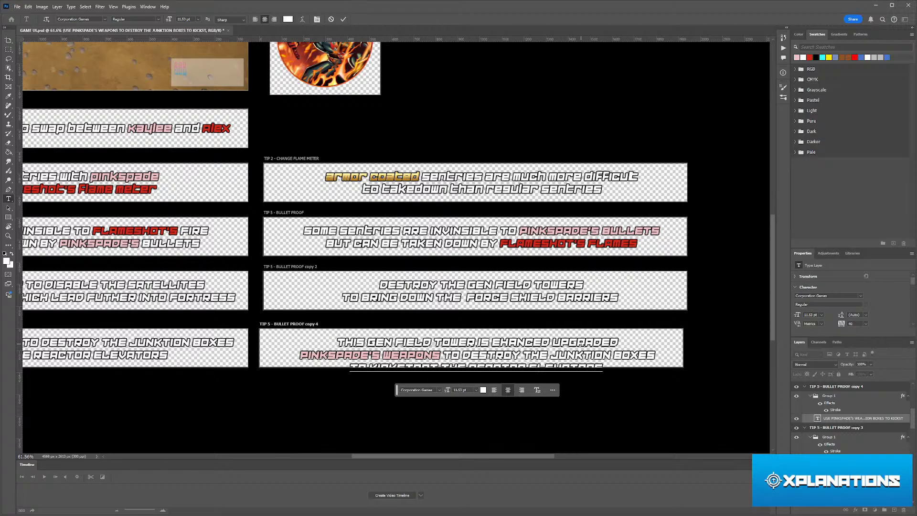
{"action": "key", "text": "ctrl+shift+Right"}
{"action": "type", "text": "HAS "}
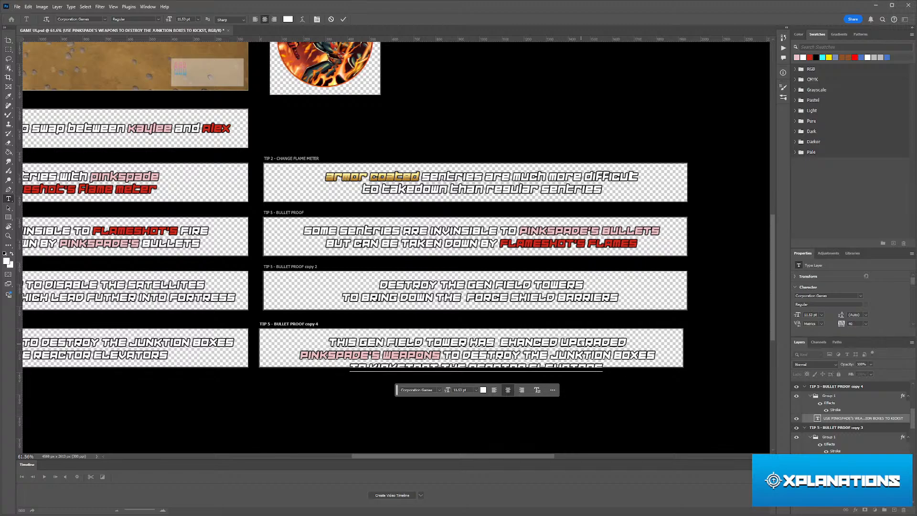
{"action": "type", "text": "BEEN"}
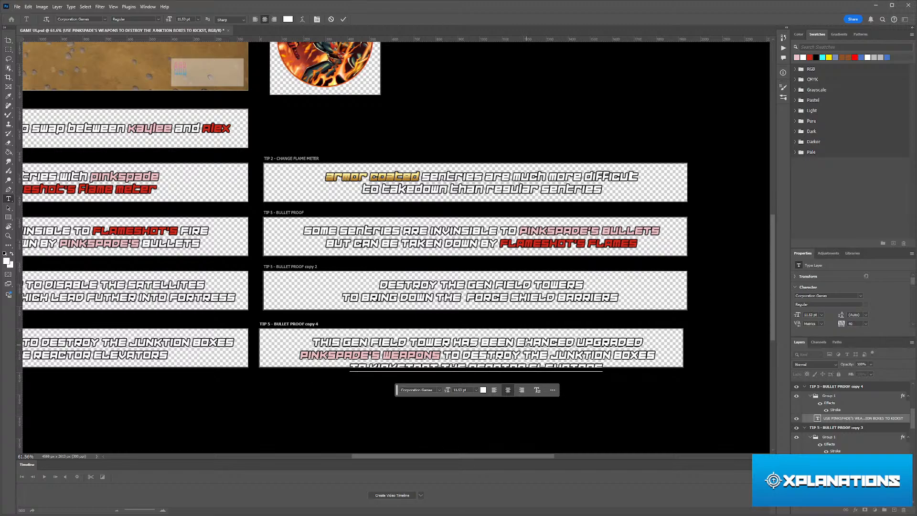
{"action": "left_click", "coordinate": [522, 342]}
{"action": "type", "text": "N"}
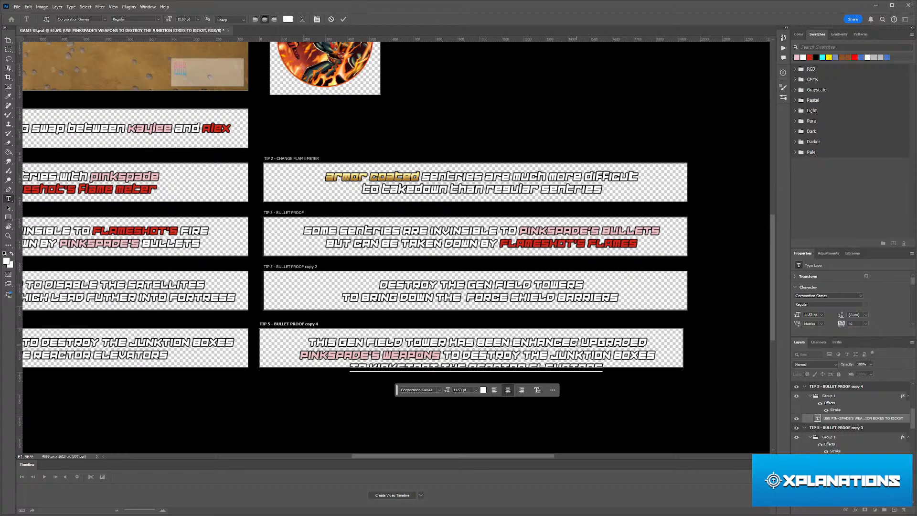
{"action": "left_click_drag", "start_coordinate": [580, 342], "coordinate": [649, 338]}
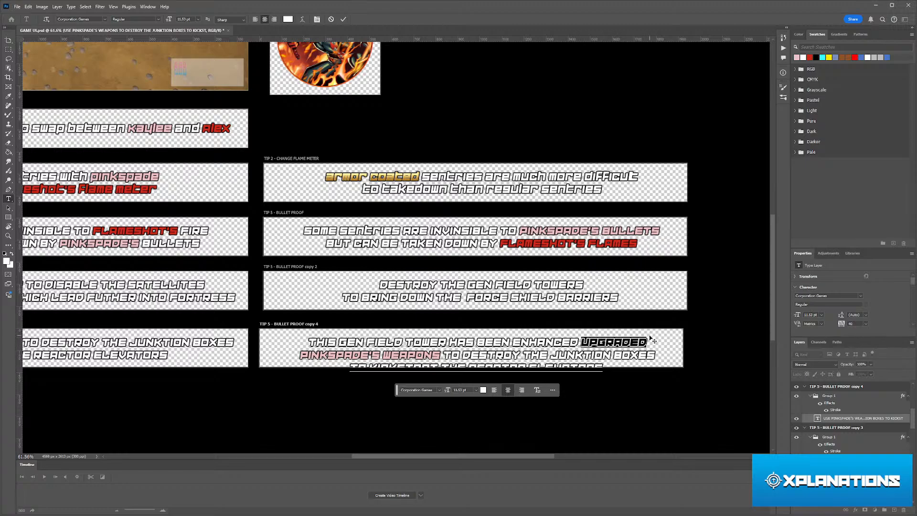
{"action": "type", "text": "TO"}
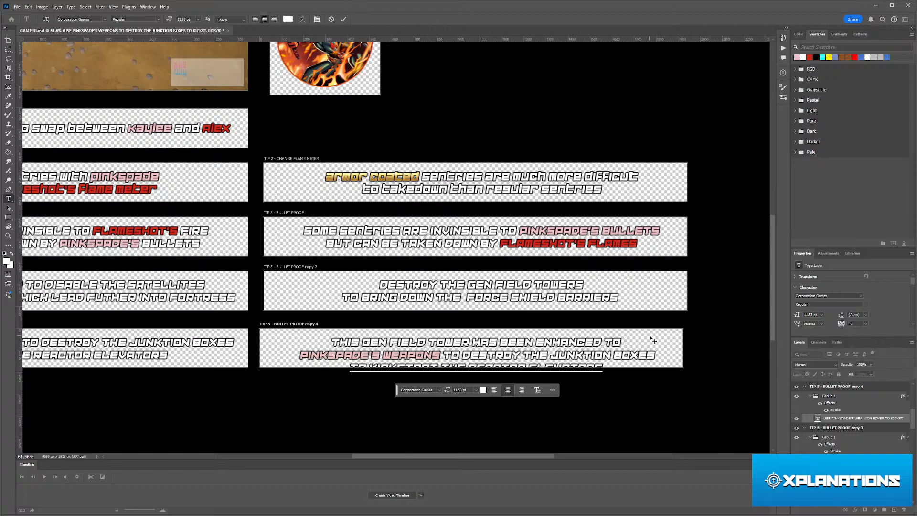
{"action": "type", "text": " BE"}
{"action": "key", "text": "Return"}
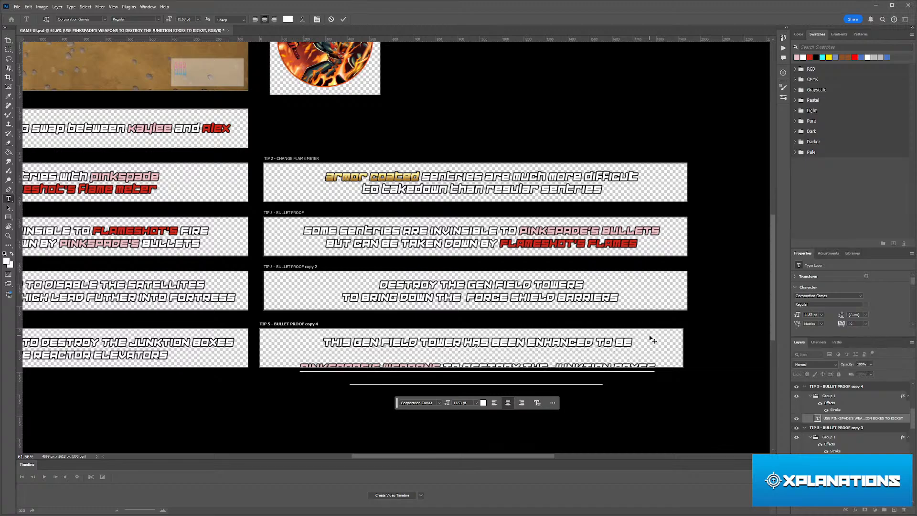
{"action": "type", "text": "RESI"}
{"action": "key", "text": "shift+Home"}
{"action": "key", "text": "BackSpace"}
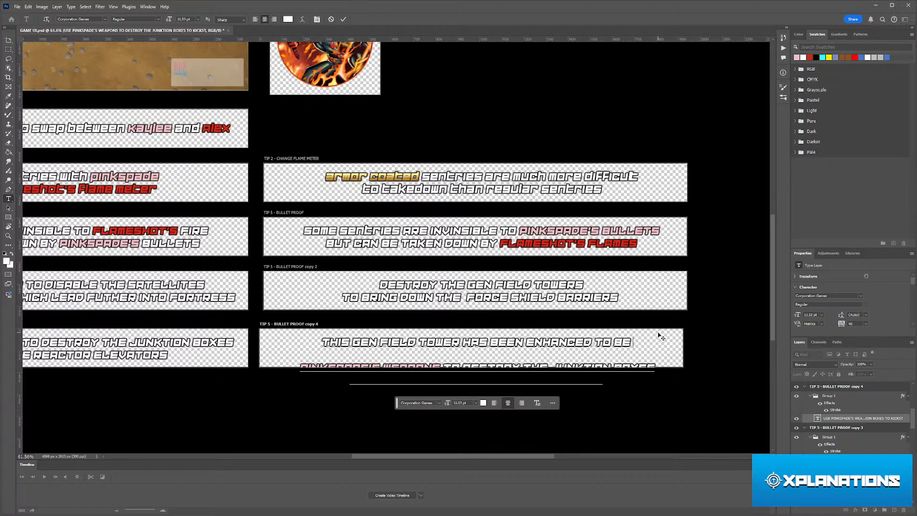
{"action": "type", "text": "A"}
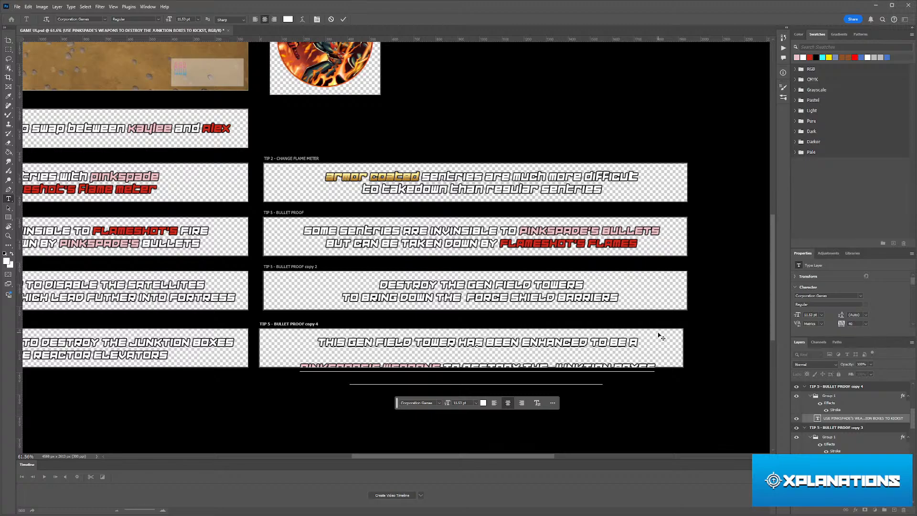
- Replace "BE A" at the end of the tip's first line with "WITHSTAND"
{"action": "key", "text": "ctrl+shift+Left"}
{"action": "key", "text": "ctrl+shift+Left"}
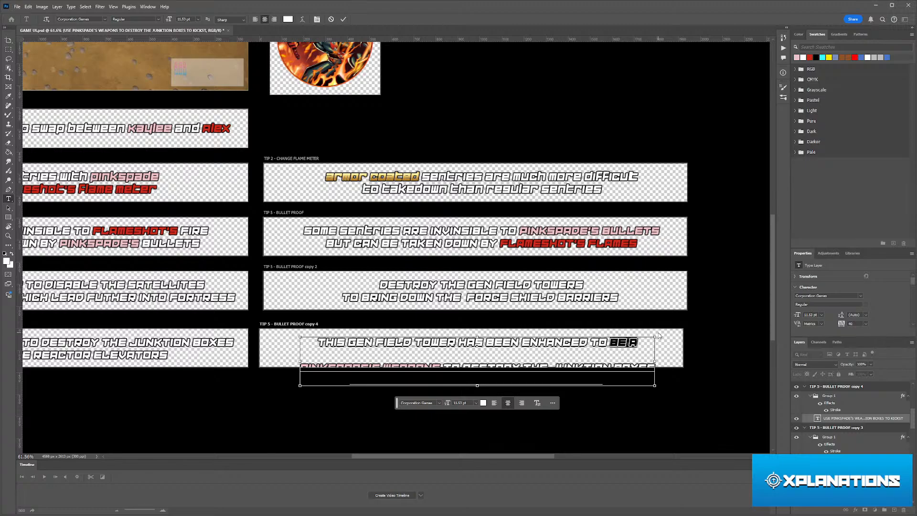
{"action": "type", "text": "WITHS"}
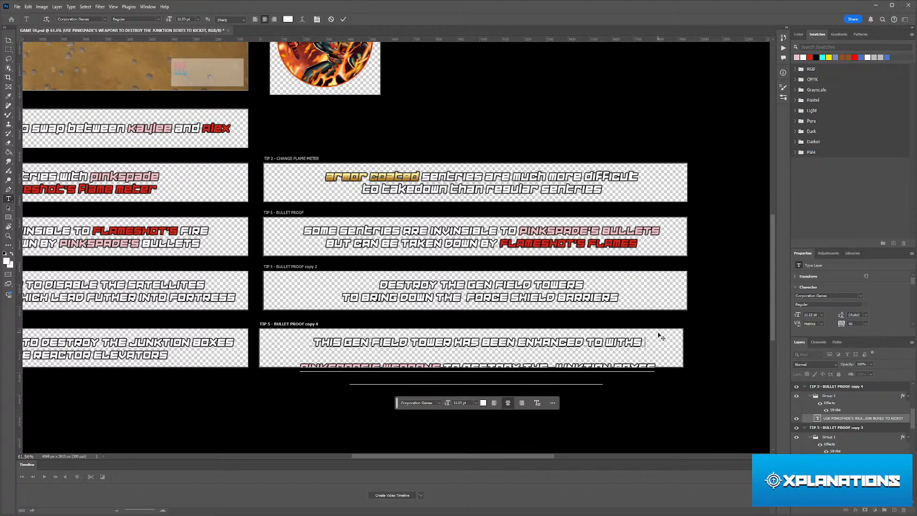
{"action": "type", "text": "TAND"}
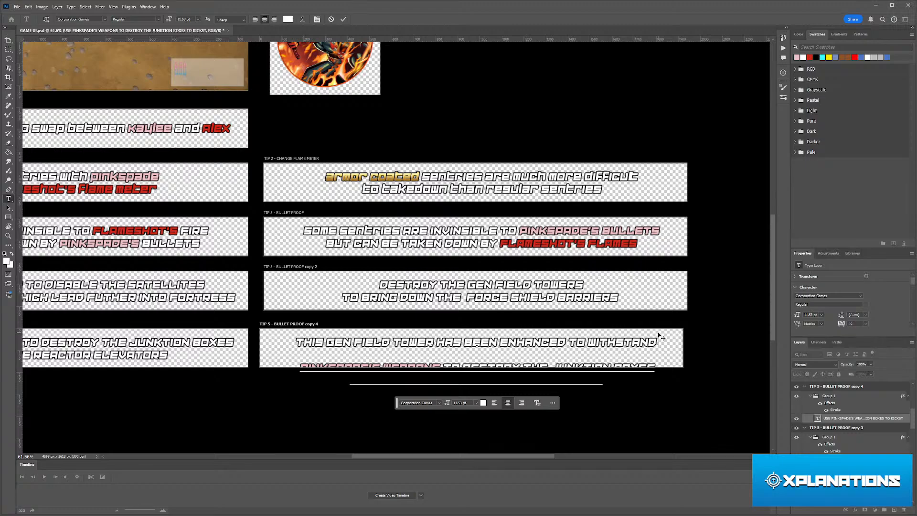
{"action": "type", "text": " ANY POR"}
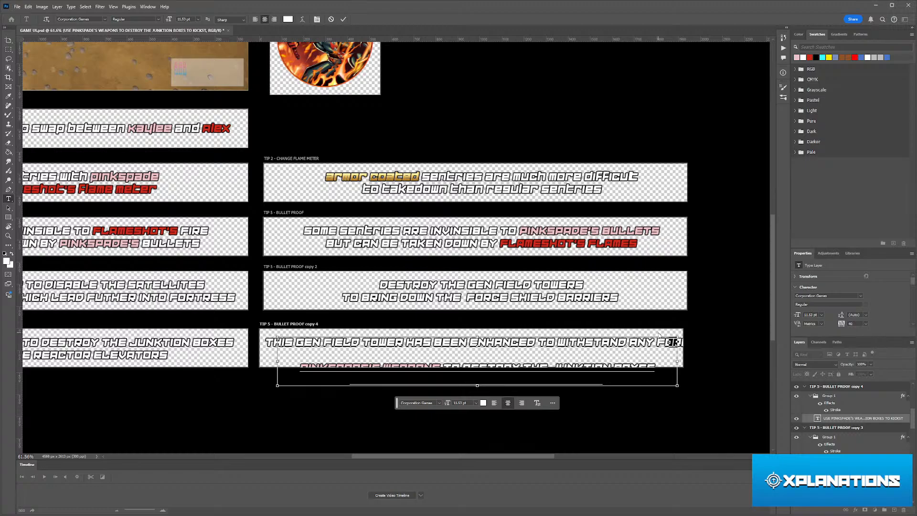
{"action": "key", "text": "BackSpace"}
{"action": "key", "text": "BackSpace"}
{"action": "key", "text": "BackSpace"}
{"action": "key", "text": "BackSpace"}
{"action": "key", "text": "BackSpace"}
{"action": "key", "text": "BackSpace"}
{"action": "key", "text": "BackSpace"}
{"action": "key", "text": "BackSpace"}
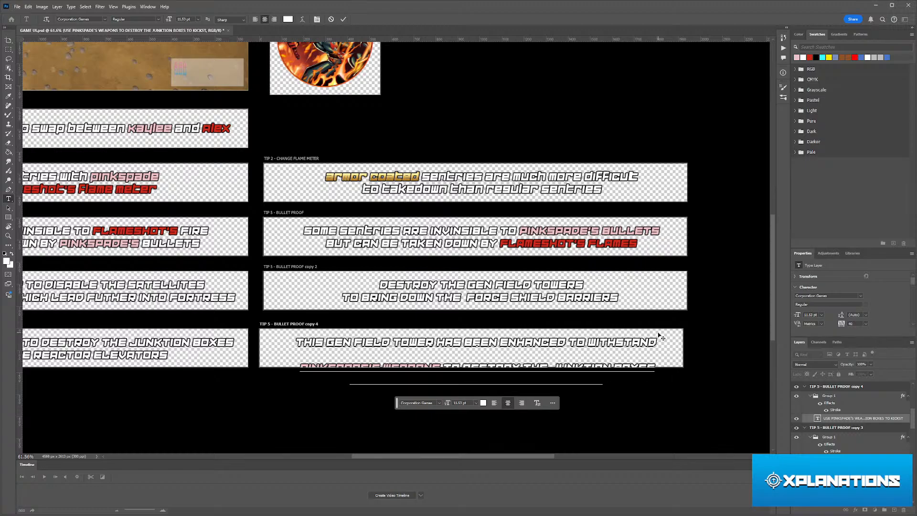
{"action": "key", "text": "BackSpace"}
- Add a second line reading "ALL FORMS OF HEAT AND FIRE" below the tip's first line
{"action": "key", "text": "Return"}
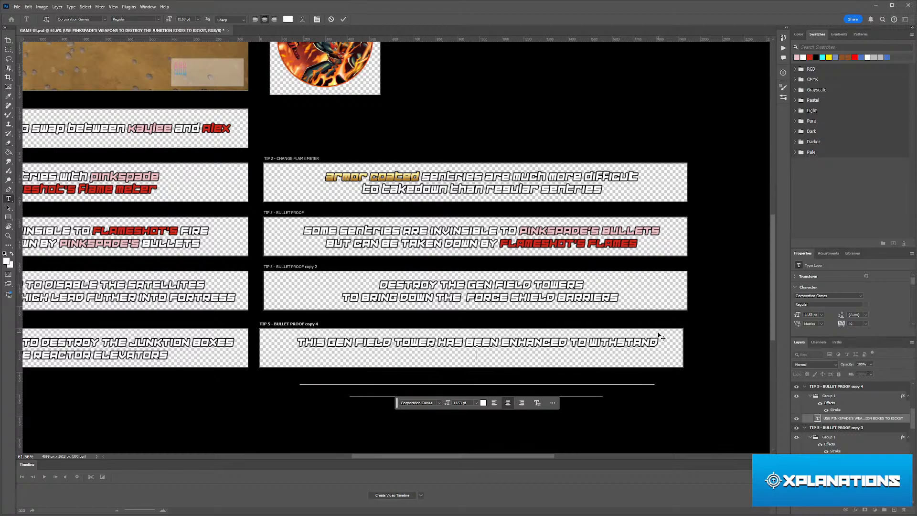
{"action": "type", "text": "ALL FORMS IF"}
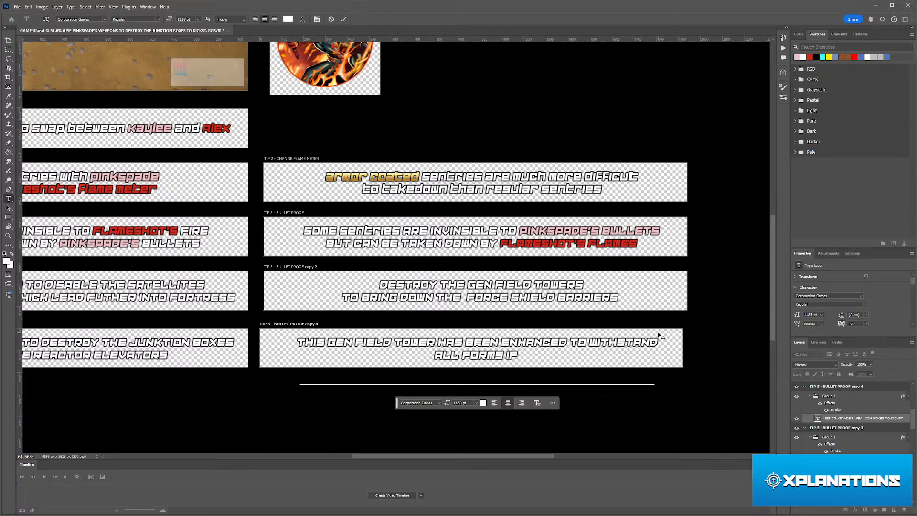
{"action": "key", "text": "BackSpace"}
{"action": "key", "text": "BackSpace"}
{"action": "key", "text": "BackSpace"}
{"action": "key", "text": "Return"}
{"action": "type", "text": "OF"}
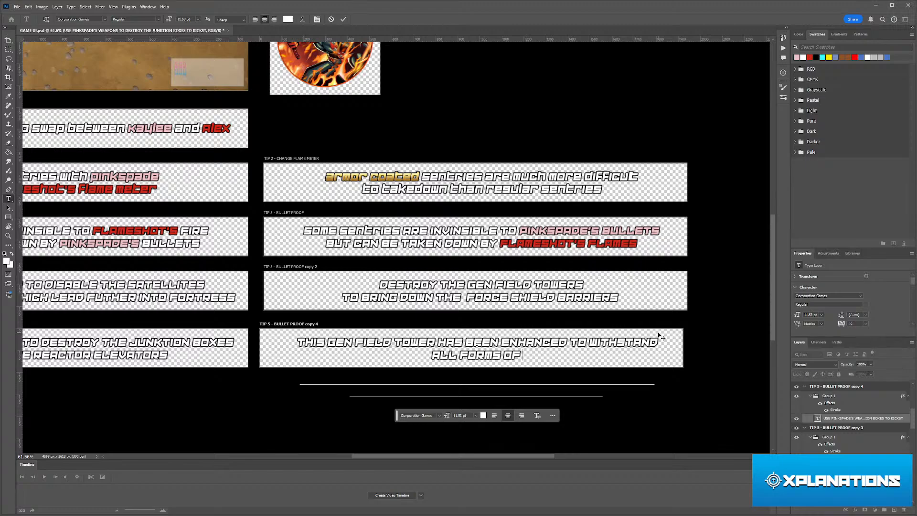
{"action": "key", "text": "ctrl"}
{"action": "type", "text": "HEA"}
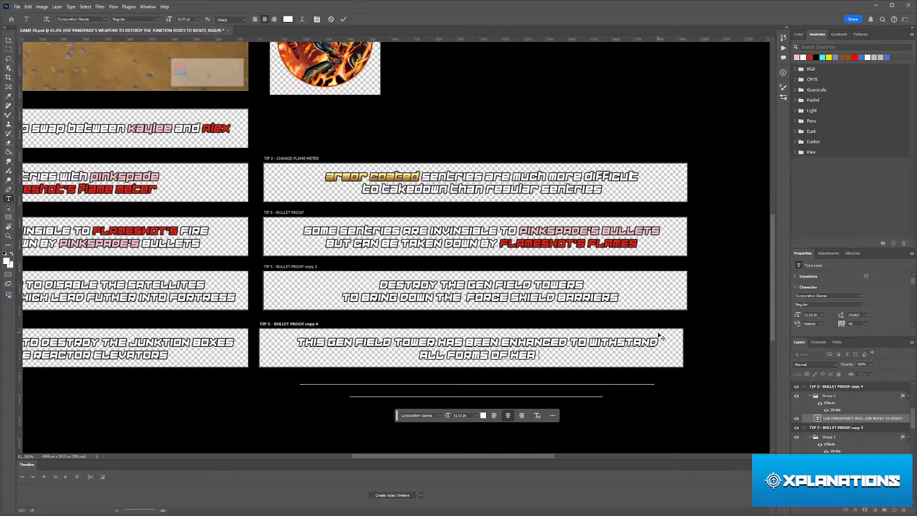
{"action": "type", "text": "T AND FIR"}
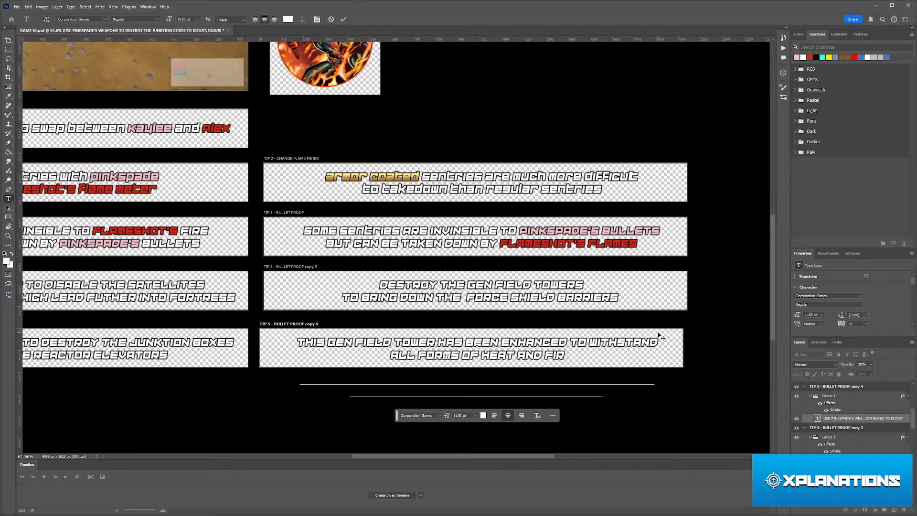
{"action": "type", "text": "E"}
- Delete the leftover junction boxes lines below the new text and end the tip with a period
{"action": "key", "text": "ctrl+shift+Down"}
{"action": "key", "text": "ctrl+shift+Down"}
{"action": "key", "text": "ctrl+shift+Down"}
{"action": "key", "text": "ctrl+shift+Down"}
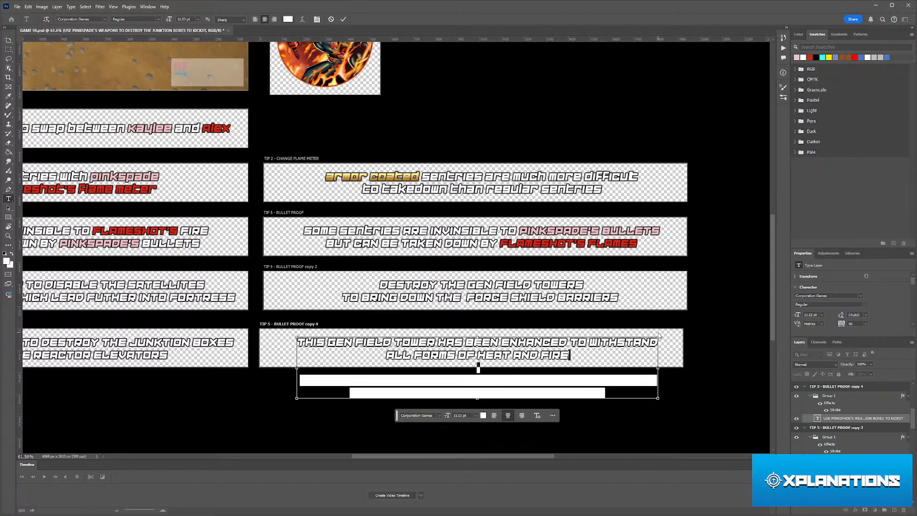
{"action": "type", "text": "."}
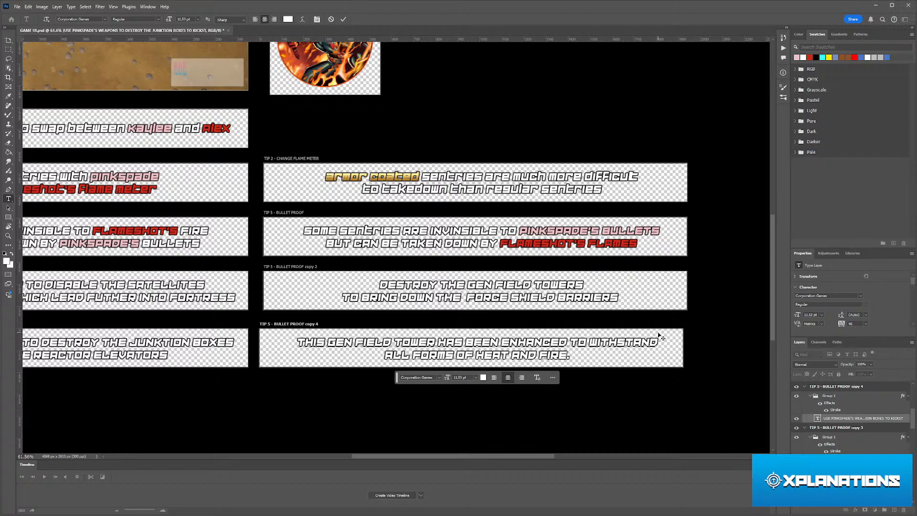
- Color the word "FIRE" in the tip's second line red, cf281b, matching "FLAMESHOT'S FLAMES"
{"action": "key", "text": "Left"}
{"action": "key", "text": "ctrl+shift+Left"}
{"action": "left_click", "coordinate": [483, 377]}
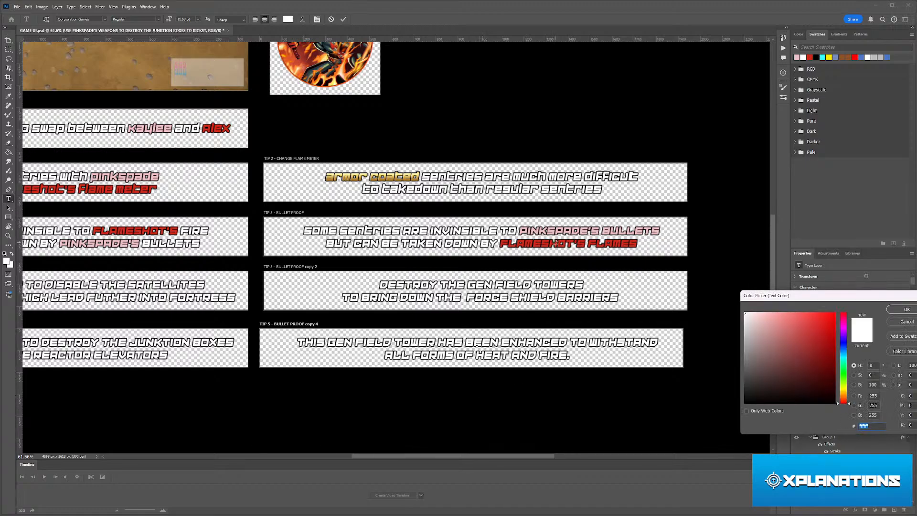
{"action": "type", "text": "cf281b"}
{"action": "left_click", "coordinate": [906, 314]}
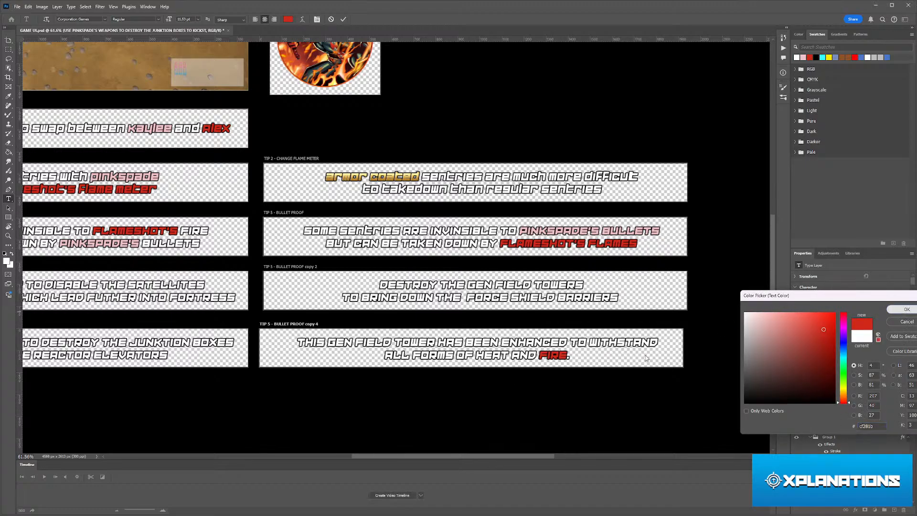
- Give the word "HEAT" the red sampled from "FLAMESHOT'S FLAMES" and commit the text
{"action": "left_click_drag", "start_coordinate": [507, 354], "coordinate": [476, 354]}
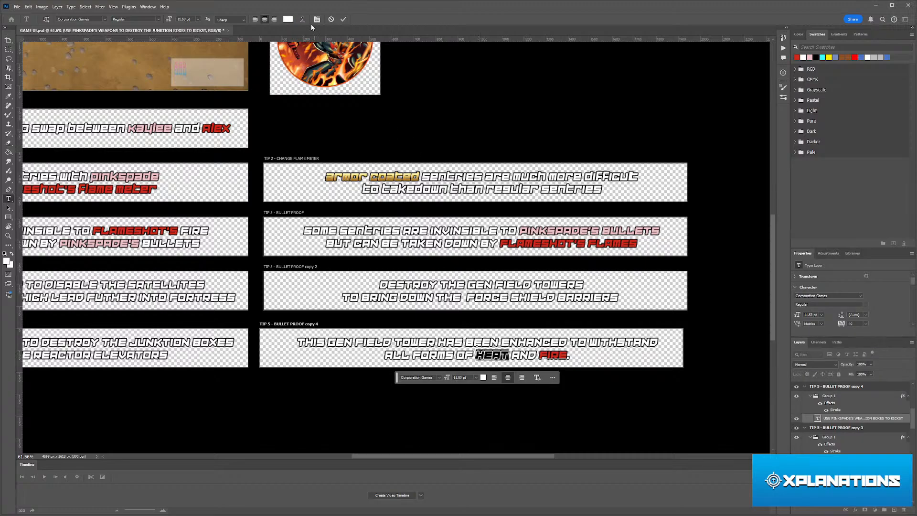
{"action": "left_click", "coordinate": [288, 20]}
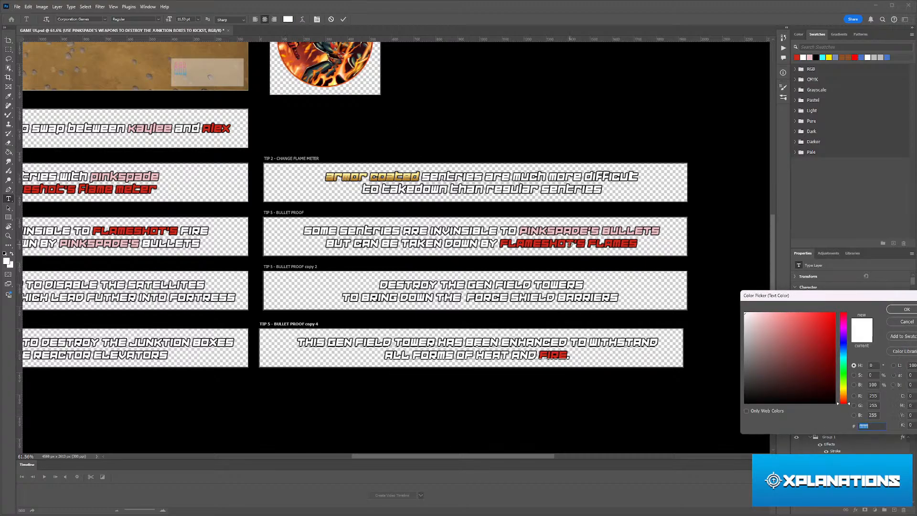
{"action": "left_click", "coordinate": [570, 245]}
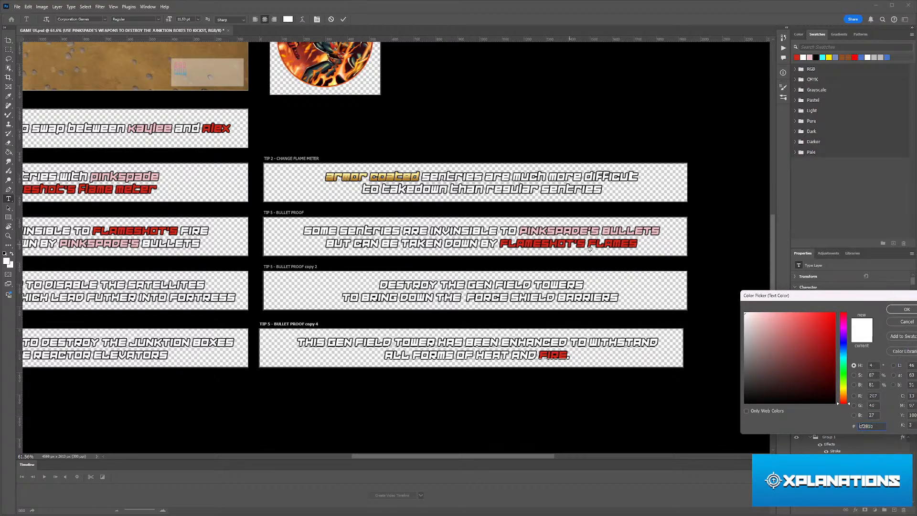
{"action": "left_click", "coordinate": [898, 311]}
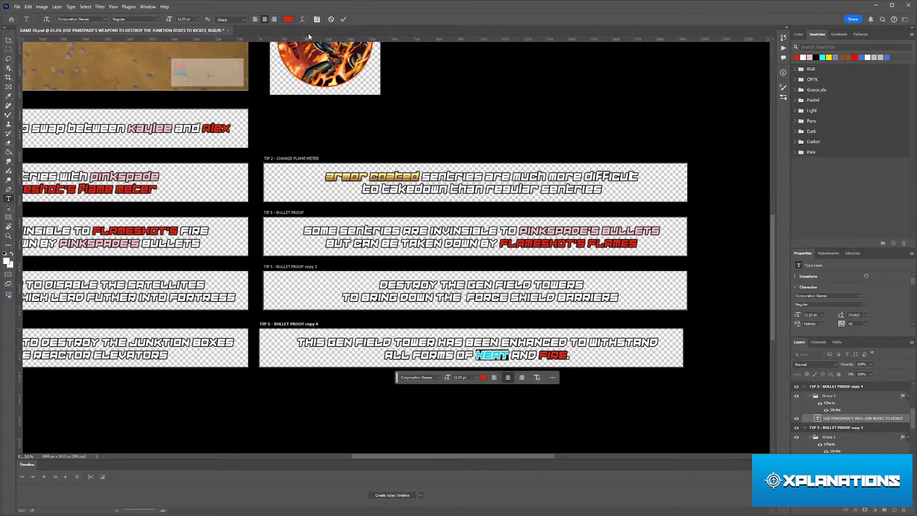
{"action": "left_click", "coordinate": [344, 20]}
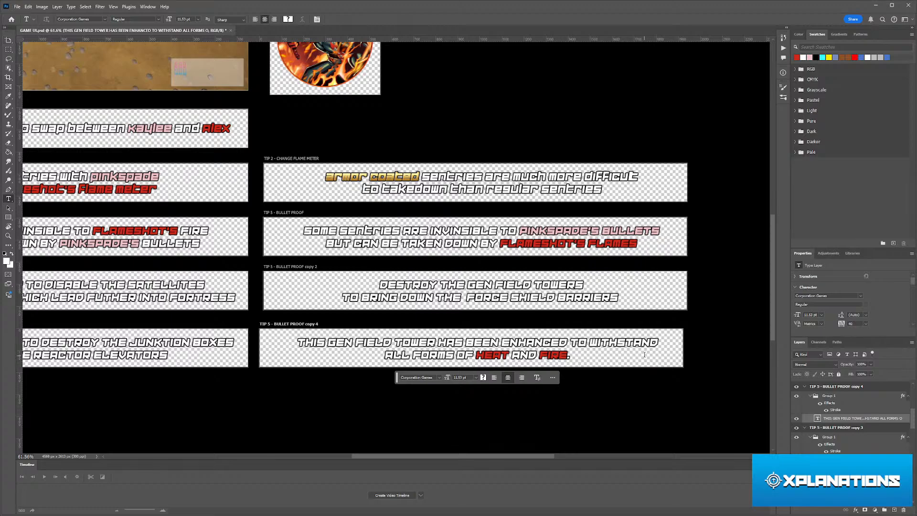
- Insert "POSSIBLE" before "FORMS" in the tip's second line and commit the text
{"action": "left_click", "coordinate": [415, 356]}
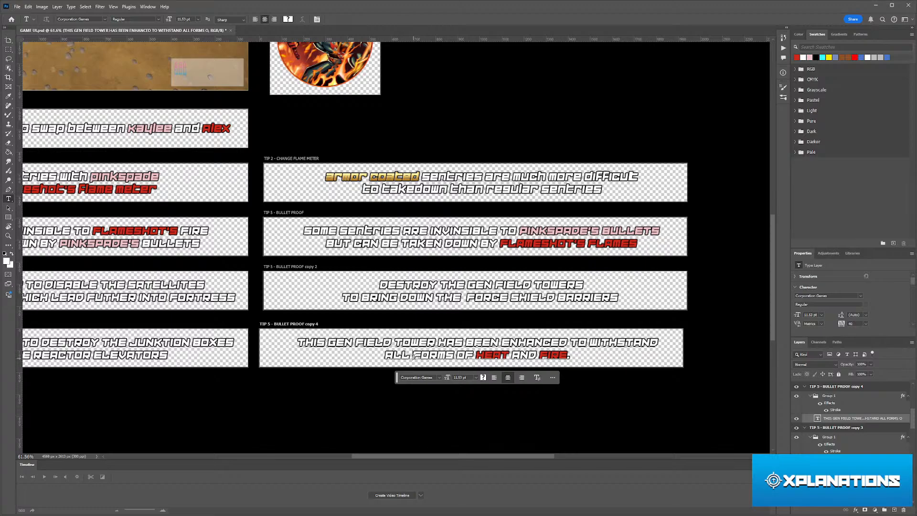
{"action": "type", "text": "POSSIBLE"}
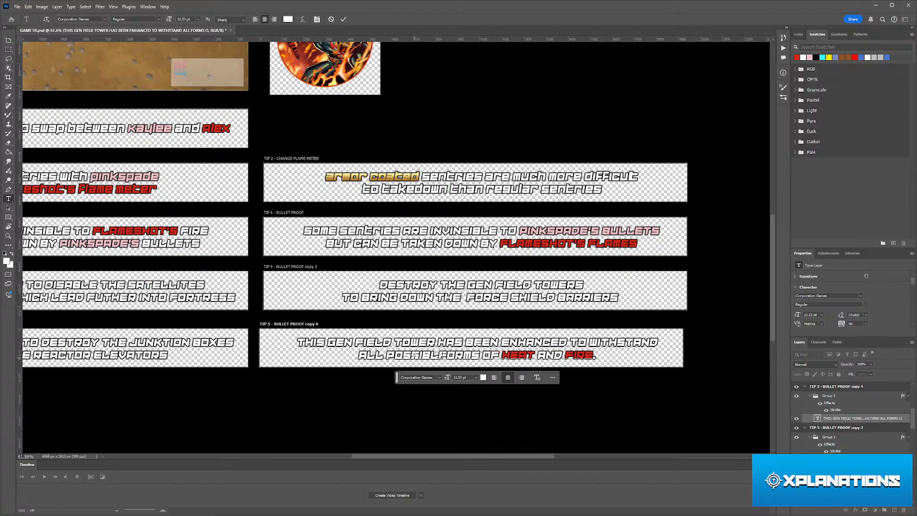
{"action": "left_click", "coordinate": [344, 19]}
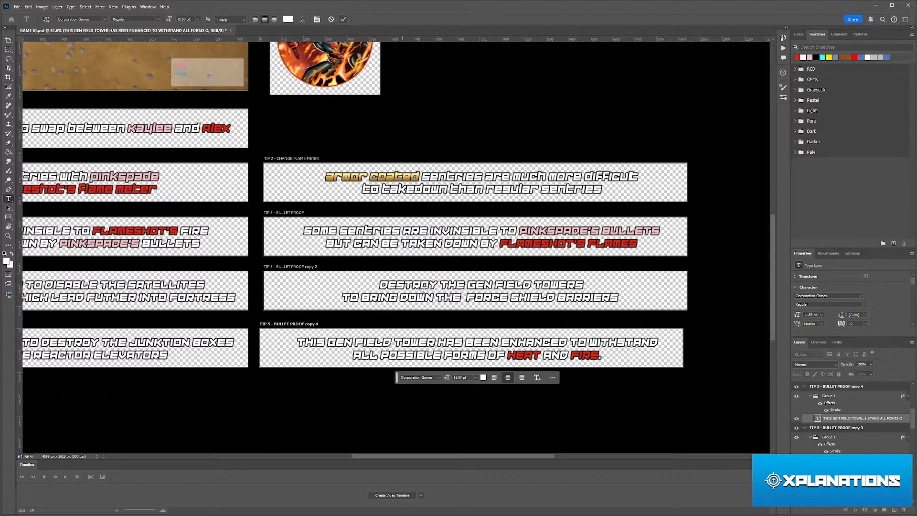
- Duplicate the heat and fire tip artboard and place the copy directly below the original
{"action": "scroll", "coordinate": [457, 302], "scroll_direction": "down", "scroll_amount": 1}
{"action": "scroll", "coordinate": [457, 302], "scroll_direction": "left", "scroll_amount": 6}
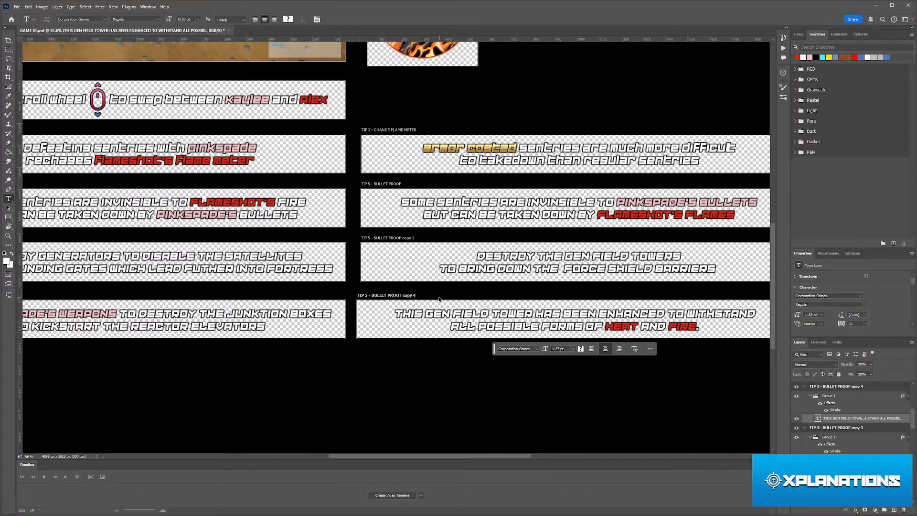
{"action": "scroll", "coordinate": [436, 304], "scroll_direction": "down", "scroll_amount": 3}
{"action": "scroll", "coordinate": [437, 308], "scroll_direction": "left", "scroll_amount": 3}
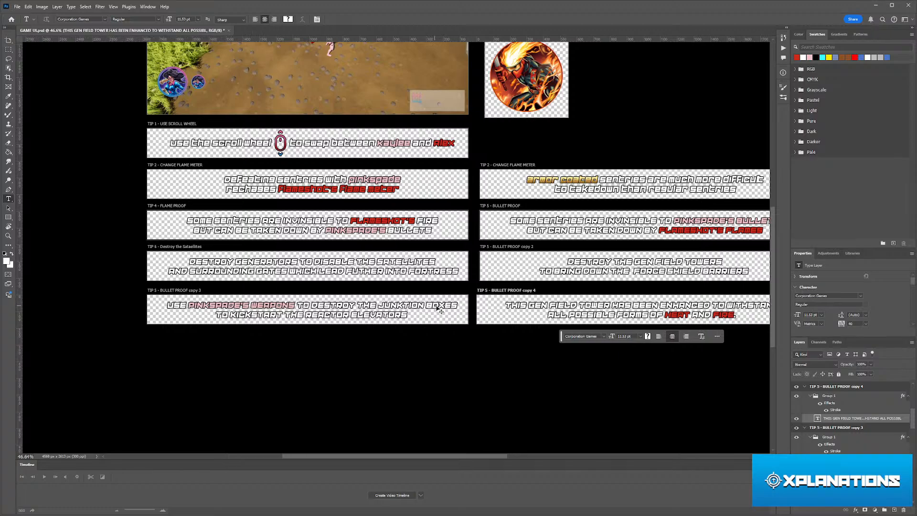
{"action": "key", "text": "v"}
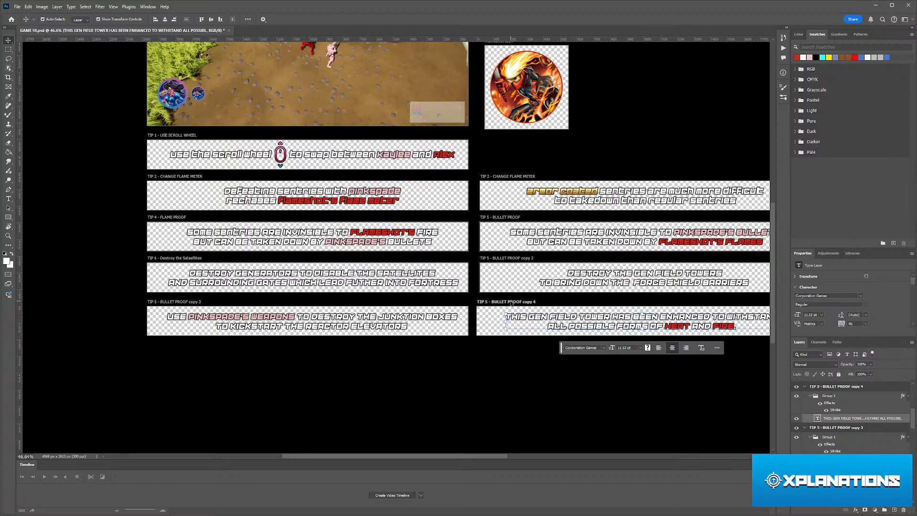
{"action": "left_click_drag", "start_coordinate": [503, 304], "coordinate": [507, 348]}
{"action": "scroll", "coordinate": [502, 351], "scroll_direction": "right", "scroll_amount": 7}
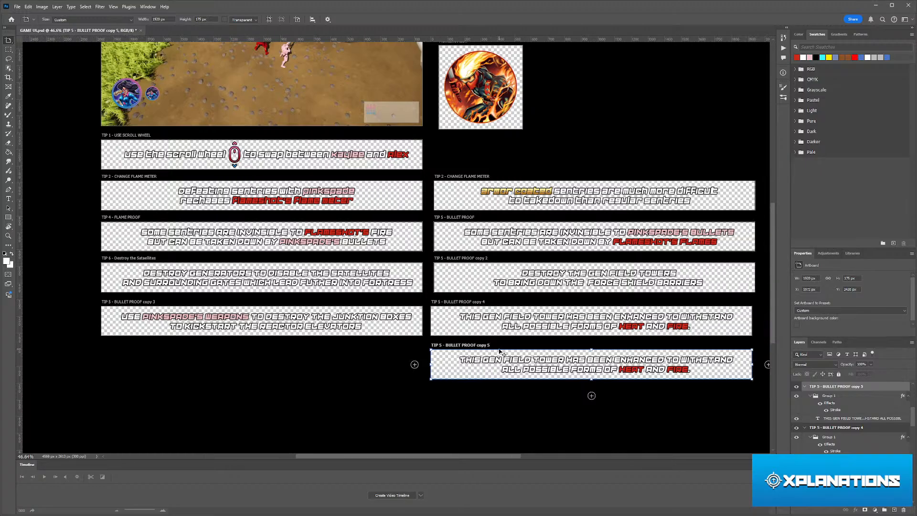
{"action": "scroll", "coordinate": [488, 356], "scroll_direction": "right", "scroll_amount": 5}
{"action": "scroll", "coordinate": [475, 361], "scroll_direction": "up", "scroll_amount": 5}
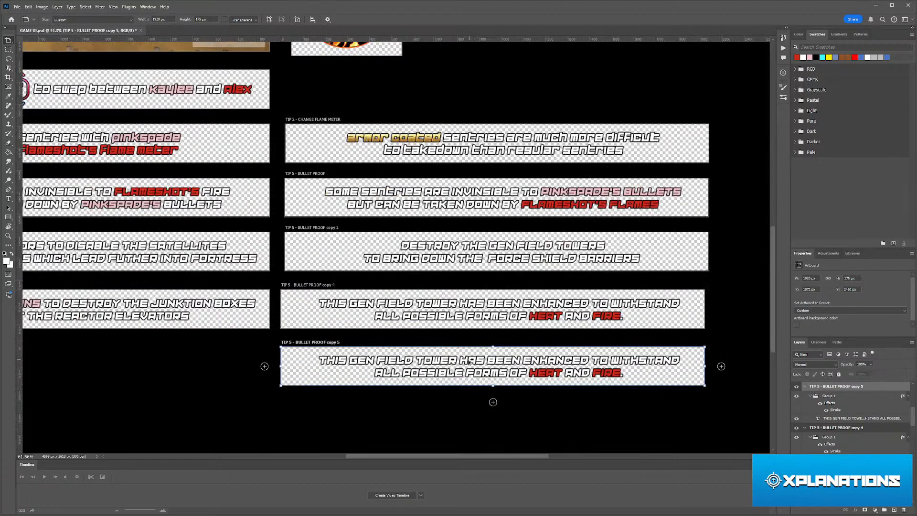
{"action": "scroll", "coordinate": [464, 364], "scroll_direction": "right", "scroll_amount": 7}
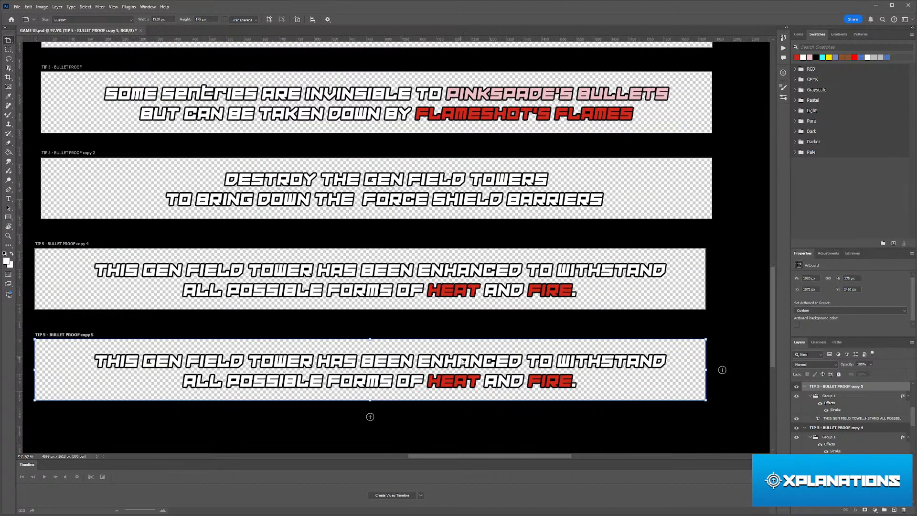
{"action": "scroll", "coordinate": [462, 359], "scroll_direction": "down", "scroll_amount": 1}
{"action": "scroll", "coordinate": [462, 359], "scroll_direction": "down", "scroll_amount": 2}
{"action": "scroll", "coordinate": [430, 366], "scroll_direction": "up", "scroll_amount": 1}
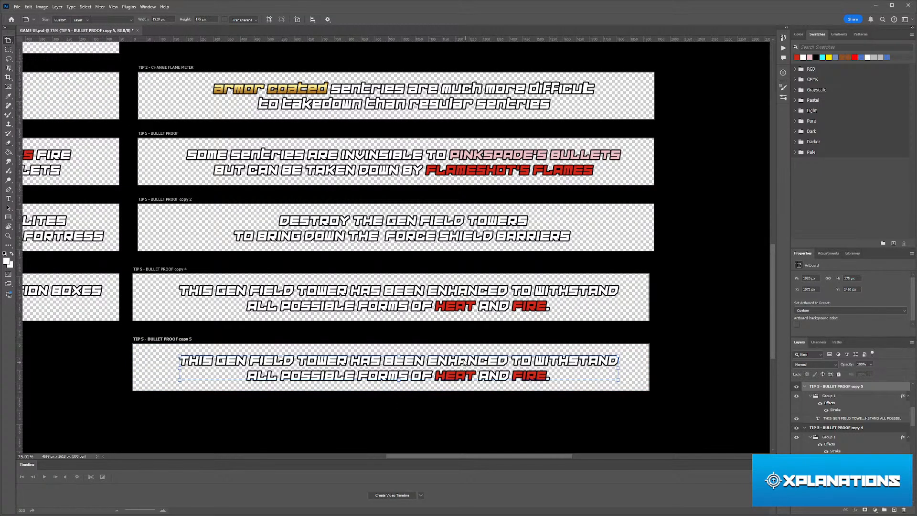
{"action": "key", "text": "t"}
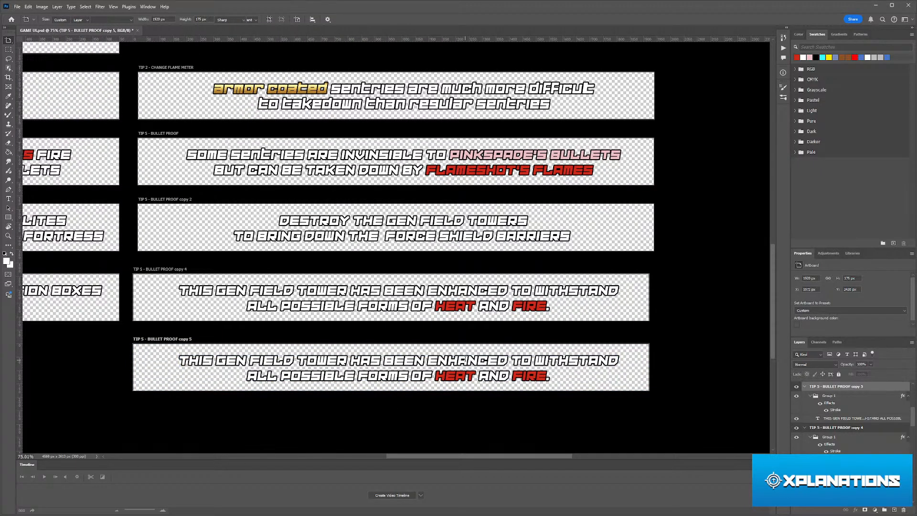
{"action": "key", "text": "v"}
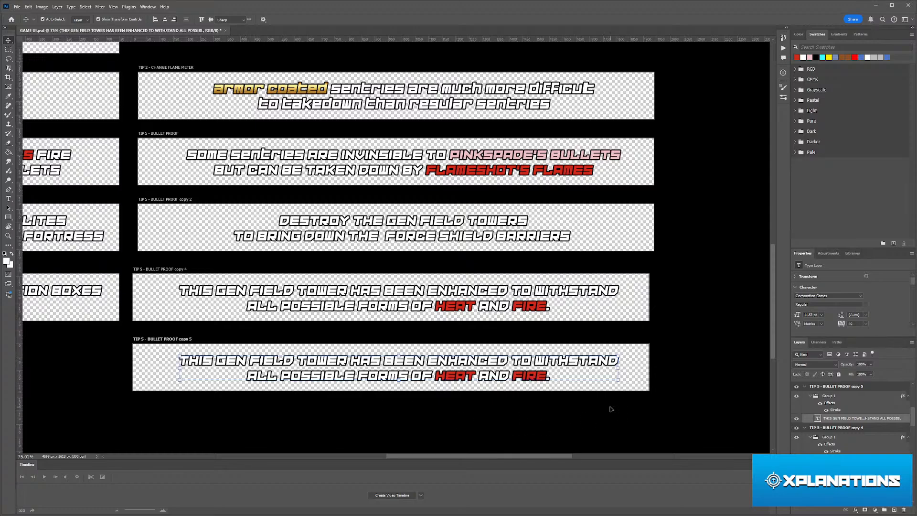
{"action": "scroll", "coordinate": [659, 406], "scroll_direction": "down", "scroll_amount": 2}
{"action": "left_click", "coordinate": [661, 406]}
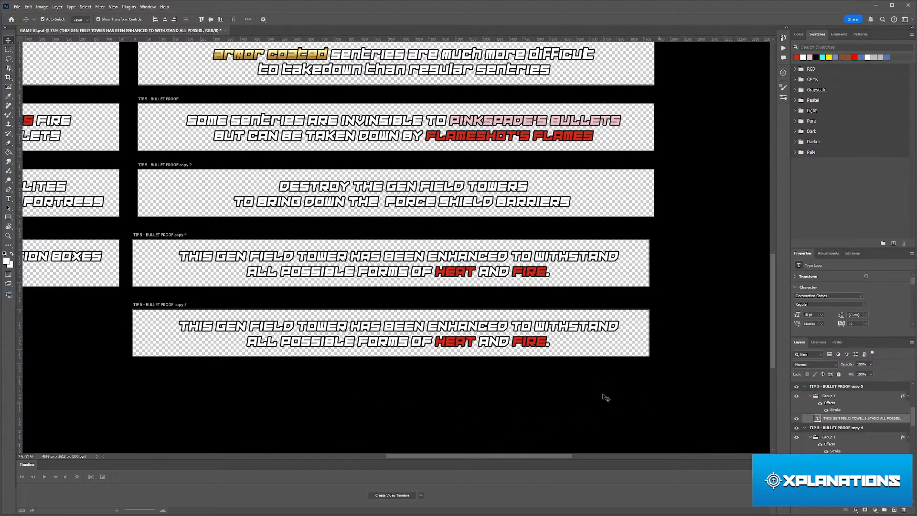
{"action": "scroll", "coordinate": [459, 366], "scroll_direction": "down", "scroll_amount": 1}
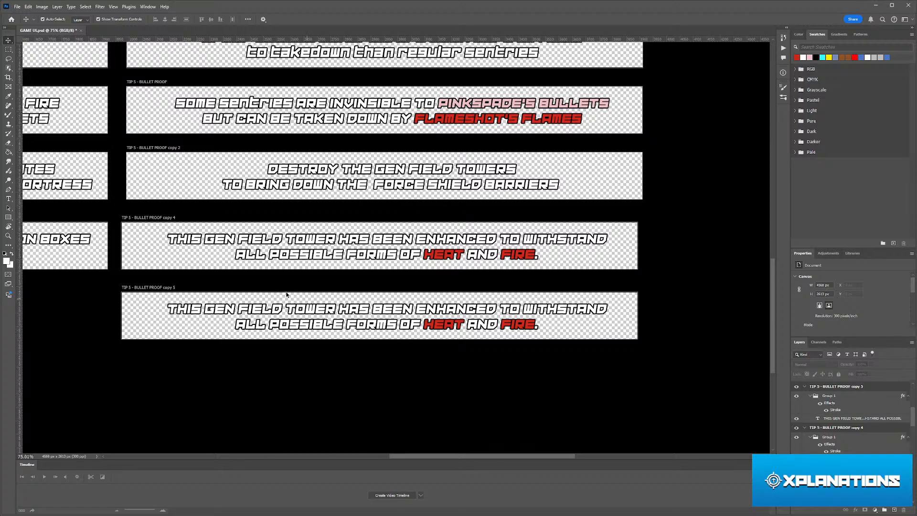
{"action": "scroll", "coordinate": [296, 281], "scroll_direction": "up", "scroll_amount": 2}
{"action": "scroll", "coordinate": [295, 268], "scroll_direction": "right", "scroll_amount": 1}
{"action": "scroll", "coordinate": [295, 268], "scroll_direction": "right", "scroll_amount": 2}
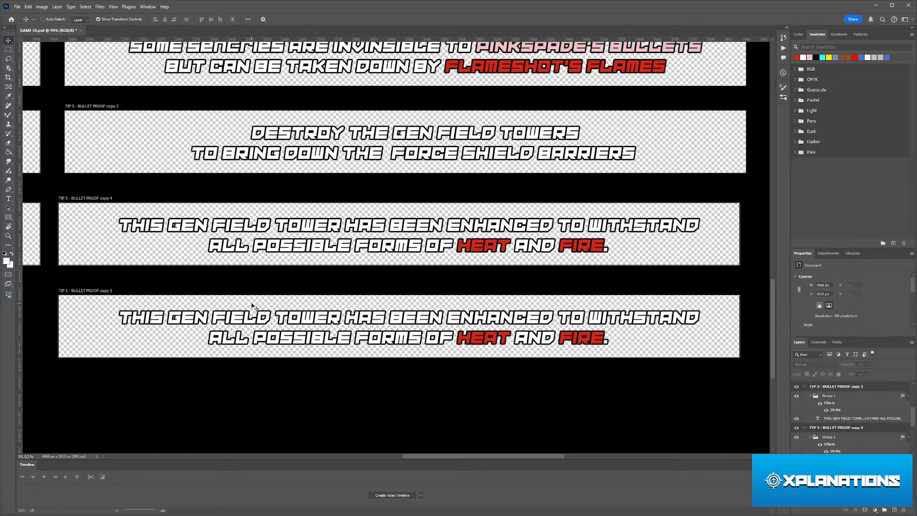
{"action": "scroll", "coordinate": [249, 305], "scroll_direction": "right", "scroll_amount": 2}
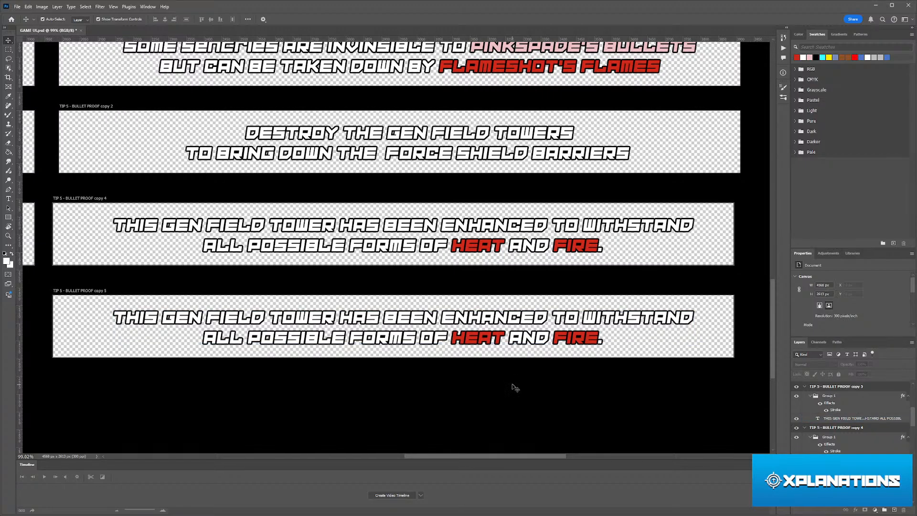
{"action": "key", "text": "t"}
{"action": "left_click", "coordinate": [468, 319]}
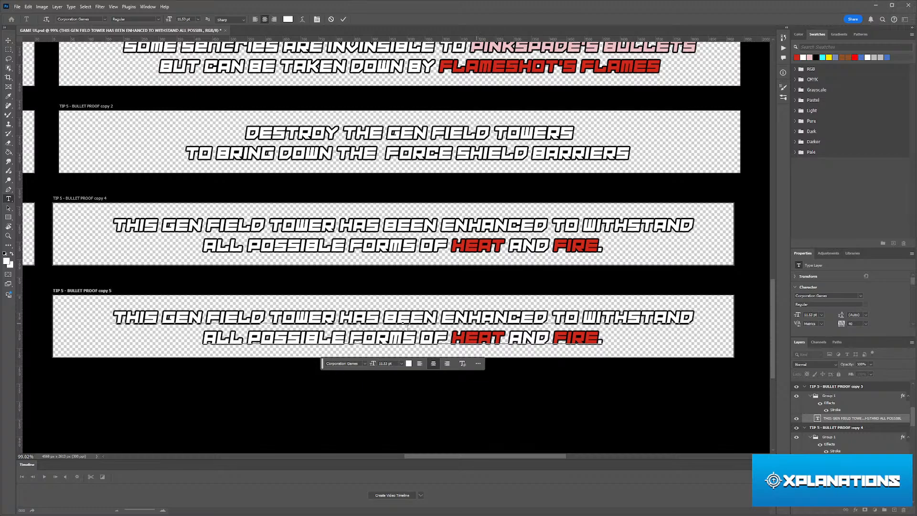
{"action": "scroll", "coordinate": [403, 323], "scroll_direction": "down", "scroll_amount": 2}
{"action": "left_click", "coordinate": [483, 330]}
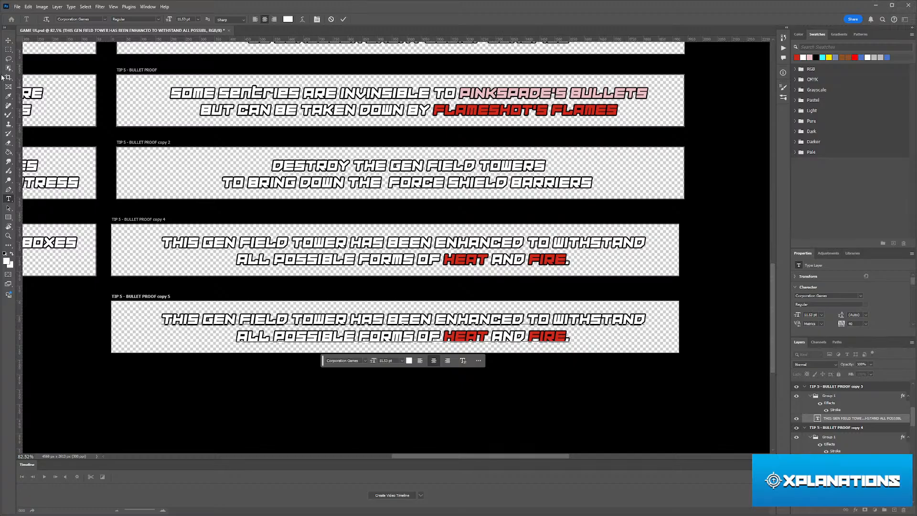
{"action": "left_click", "coordinate": [8, 40]}
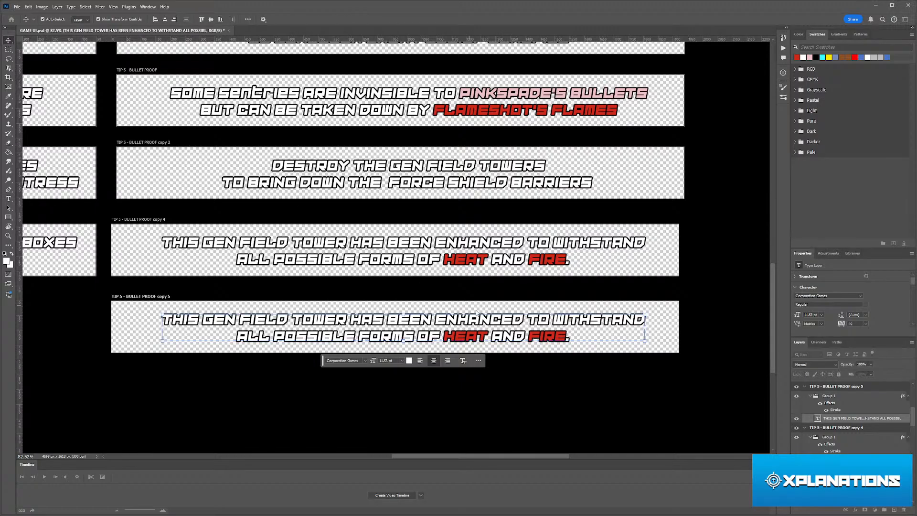
{"action": "left_click", "coordinate": [525, 370]}
{"action": "scroll", "coordinate": [525, 367], "scroll_direction": "right", "scroll_amount": 2}
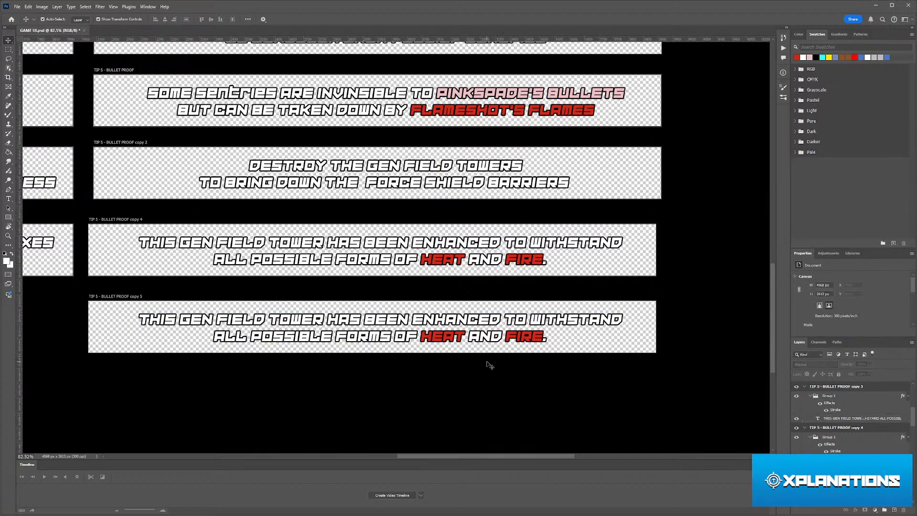
{"action": "scroll", "coordinate": [432, 354], "scroll_direction": "up", "scroll_amount": 2}
{"action": "scroll", "coordinate": [430, 353], "scroll_direction": "left", "scroll_amount": 2}
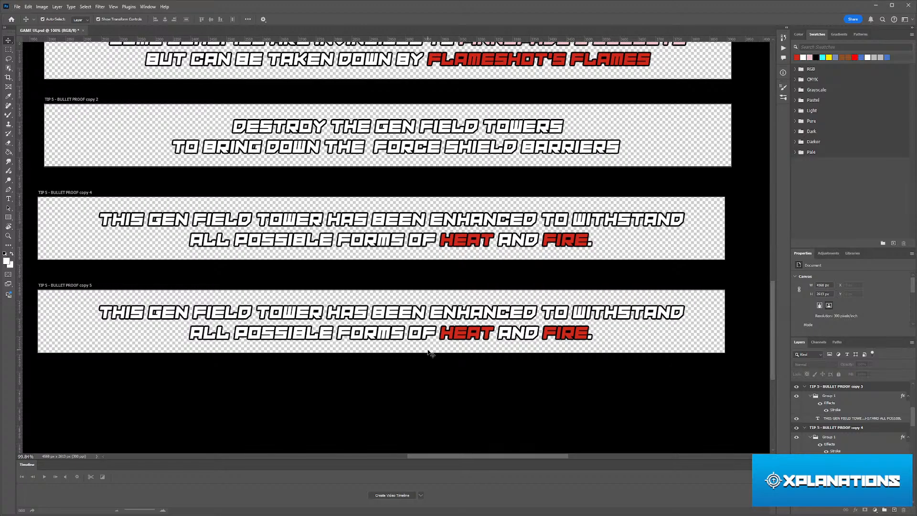
{"action": "left_click", "coordinate": [391, 338]}
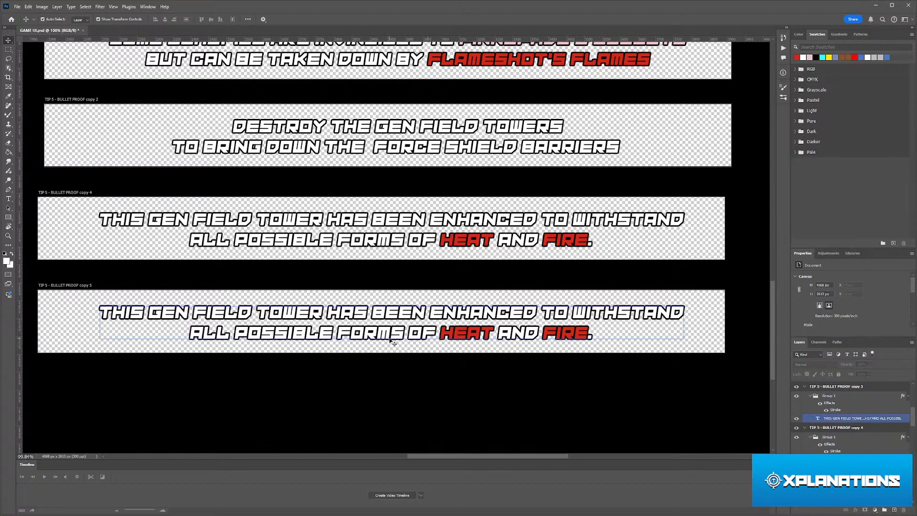
{"action": "left_click", "coordinate": [421, 392]}
{"action": "scroll", "coordinate": [422, 387], "scroll_direction": "down", "scroll_amount": 4}
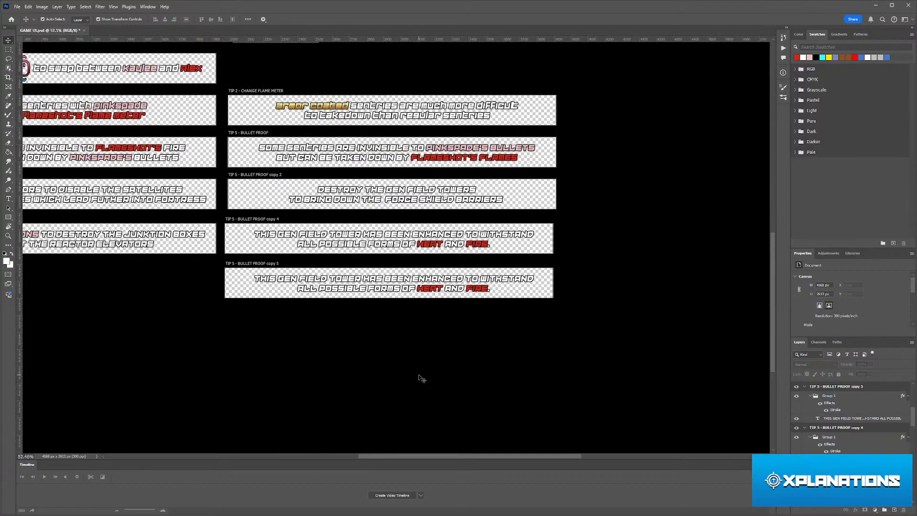
{"action": "scroll", "coordinate": [404, 373], "scroll_direction": "down", "scroll_amount": 3}
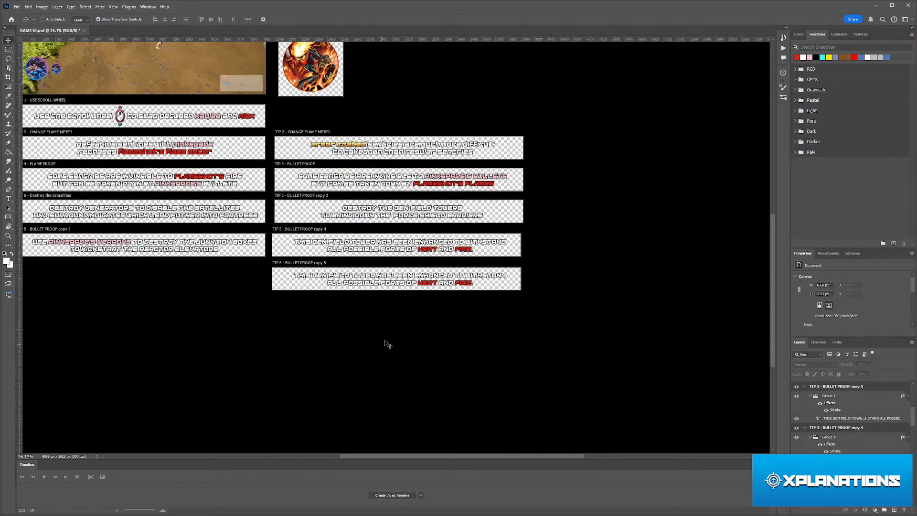
- Open the duplicated tip's text for editing
{"action": "scroll", "coordinate": [389, 302], "scroll_direction": "up", "scroll_amount": 7}
{"action": "left_click", "coordinate": [356, 292], "text": "ctrl"}
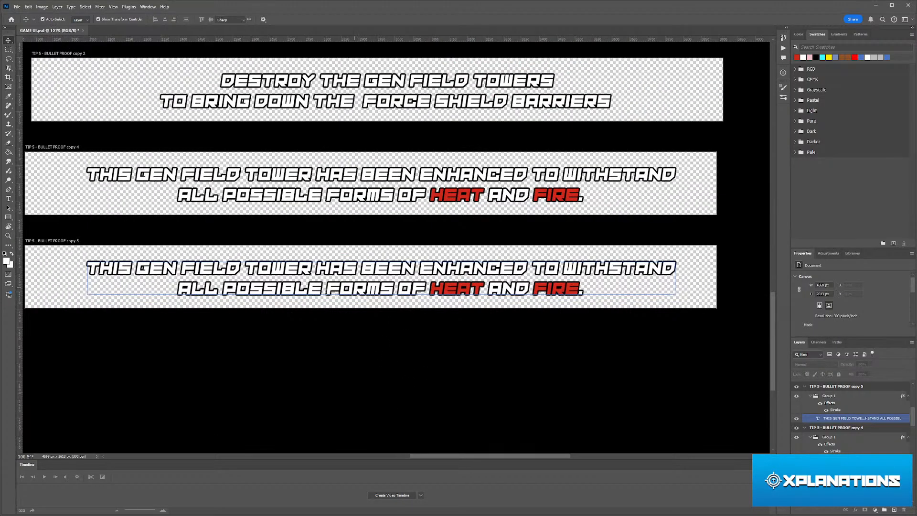
{"action": "key", "text": "t"}
{"action": "left_click", "coordinate": [327, 289]}
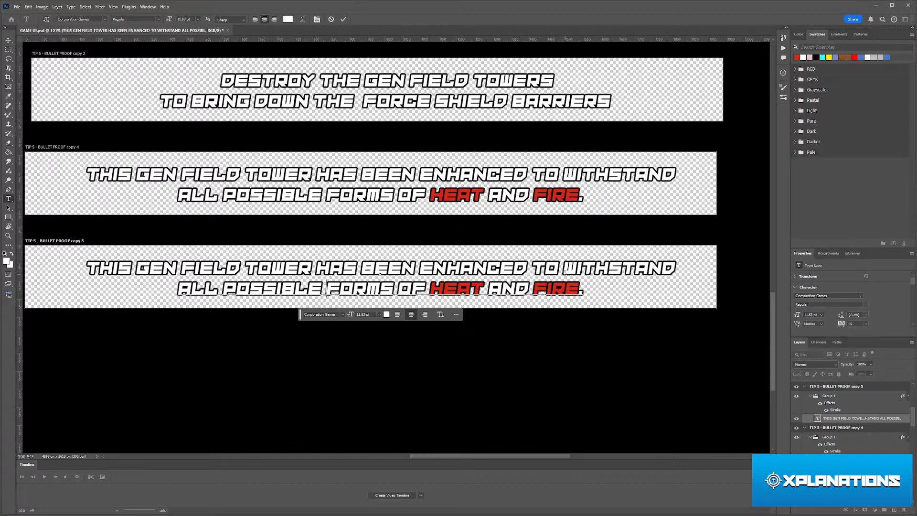
- Try replacing "WITHSTAND" in the duplicated tip's first line with "WITH THINK COAT", continuing the new wording into the second line
{"action": "left_click_drag", "start_coordinate": [563, 267], "coordinate": [672, 268]}
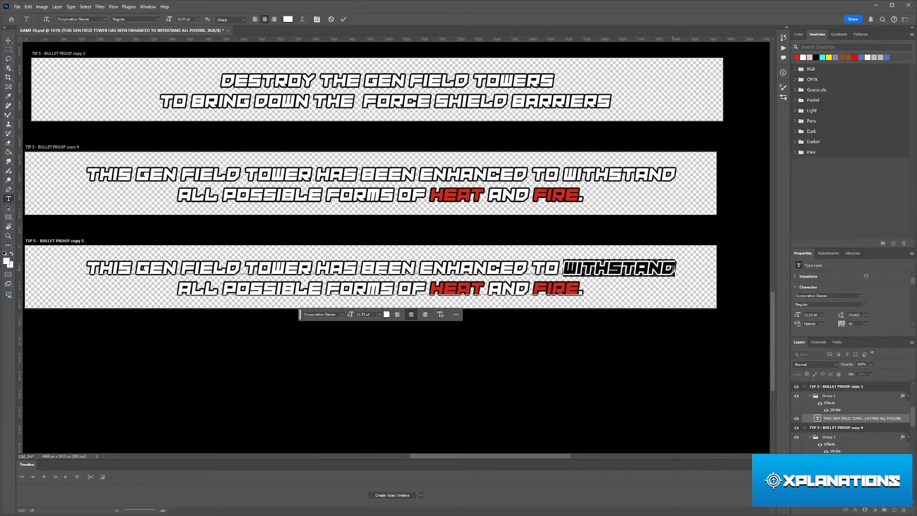
{"action": "type", "text": "WITH "}
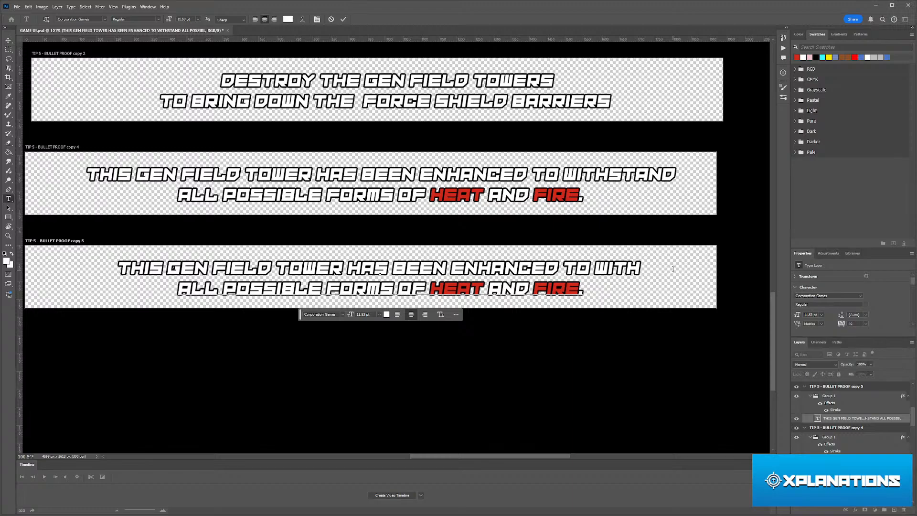
{"action": "type", "text": "THINK"}
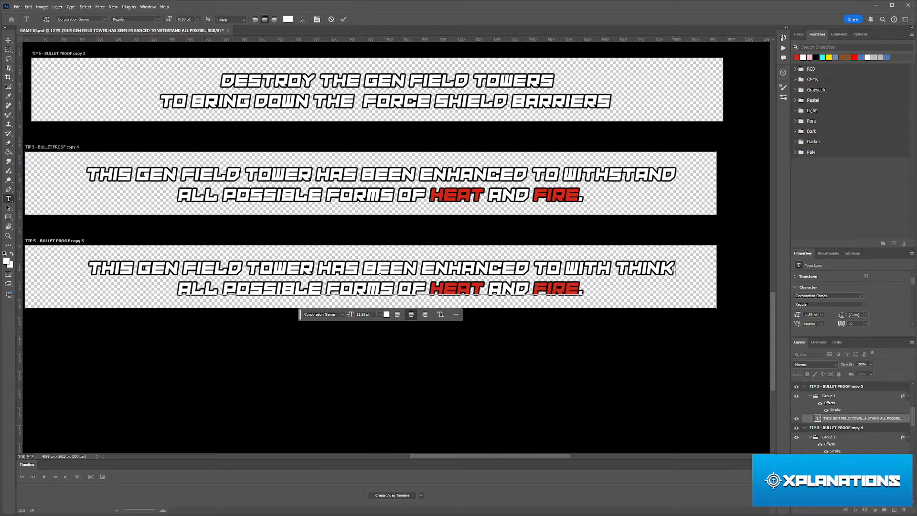
{"action": "type", "text": " COAT "}
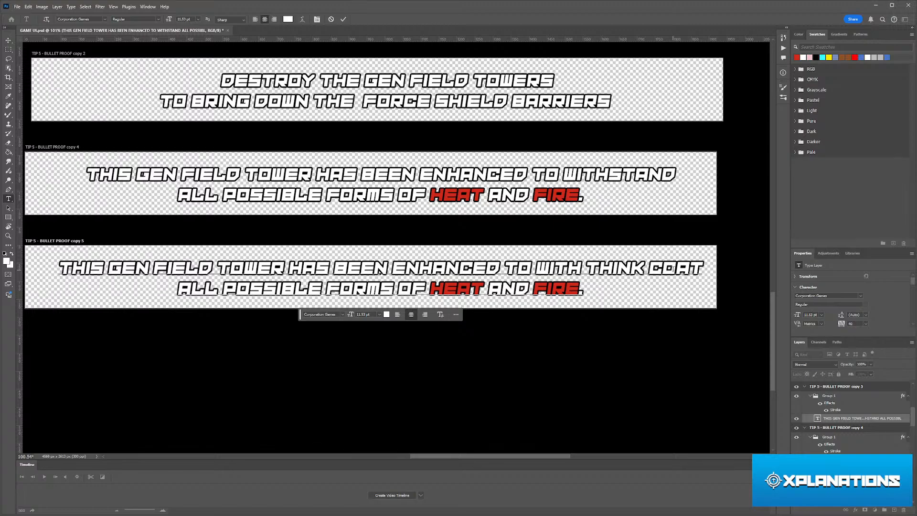
{"action": "type", "text": "AN"}
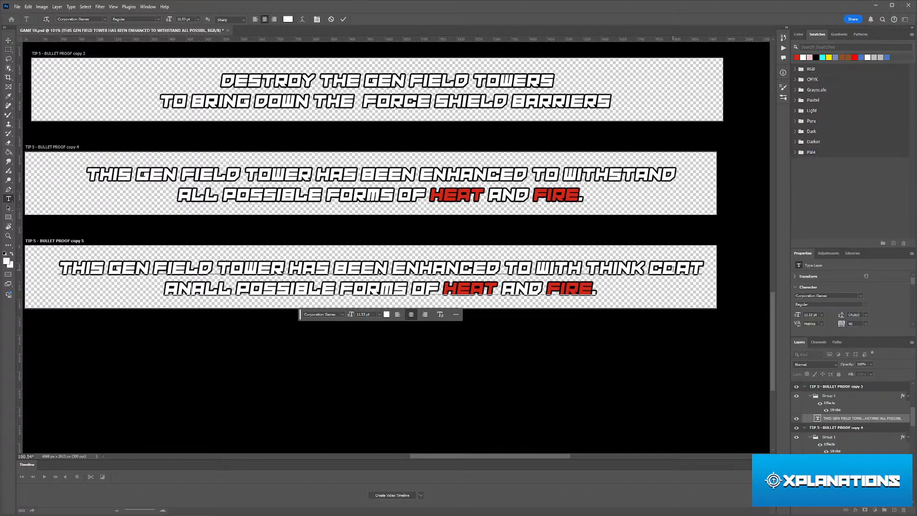
{"action": "key", "text": "BackSpace"}
{"action": "type", "text": "D"}
- Replace the trial wording with "WITHSTAND" and restore the line break before "ALL POSSIBLE FORMS"
{"action": "key", "text": "ctrl+shift+Left"}
{"action": "key", "text": "ctrl+shift+Left"}
{"action": "key", "text": "ctrl+shift+Left"}
{"action": "key", "text": "ctrl+shift+Left"}
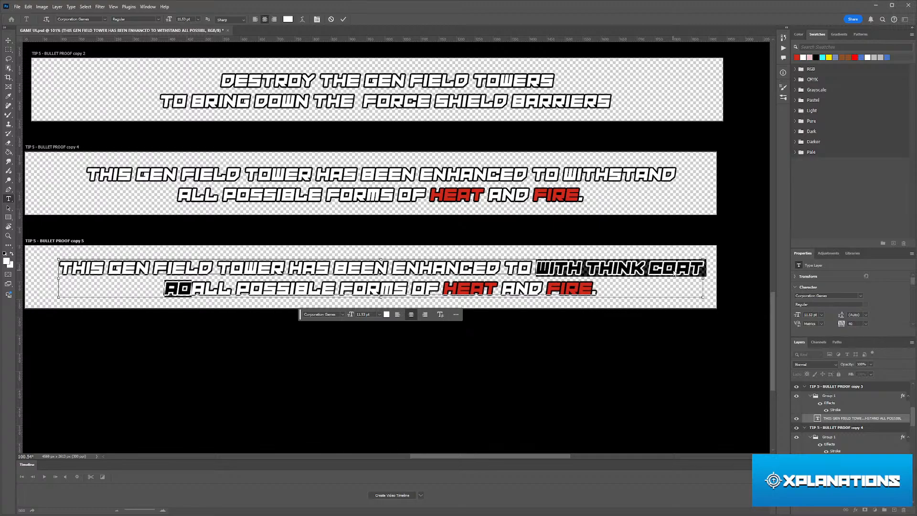
{"action": "key", "text": "ctrl+shift+Right"}
{"action": "key", "text": "ctrl+shift+Left"}
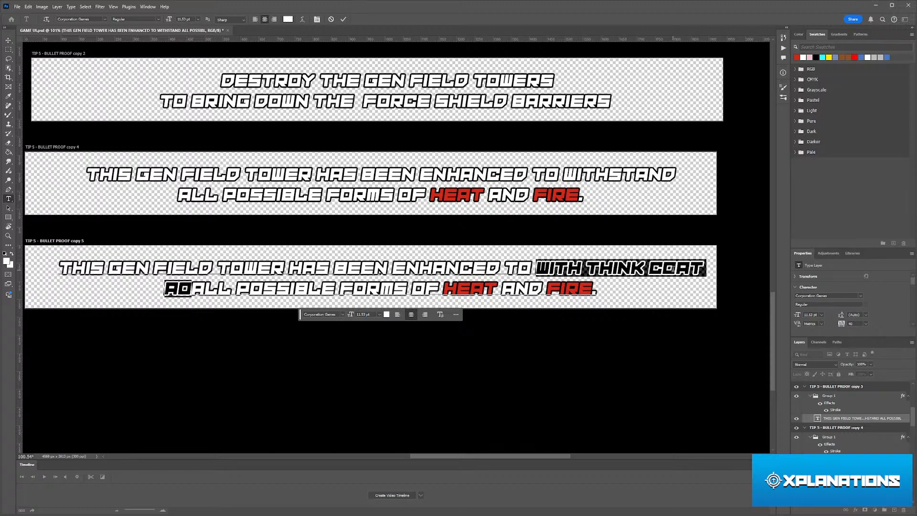
{"action": "type", "text": "WIT"}
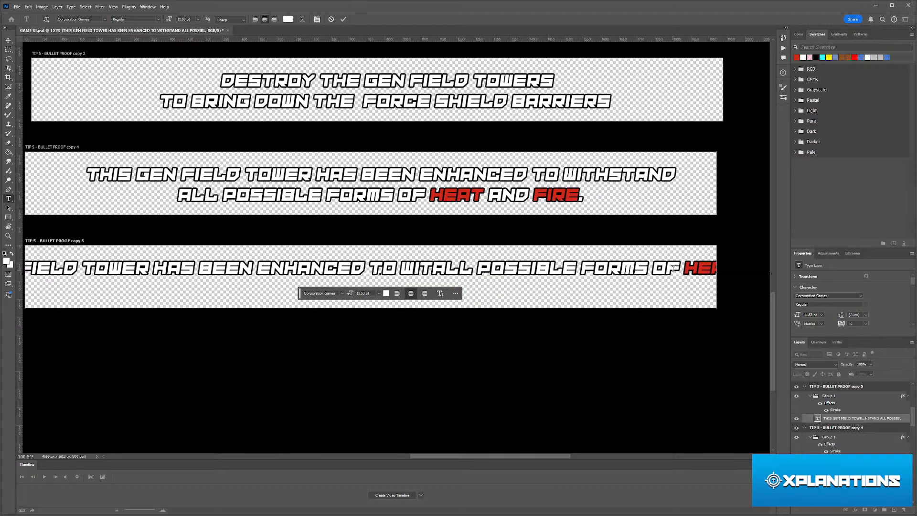
{"action": "type", "text": "S"}
{"action": "key", "text": "BackSpace"}
{"action": "type", "text": "HSTAND"}
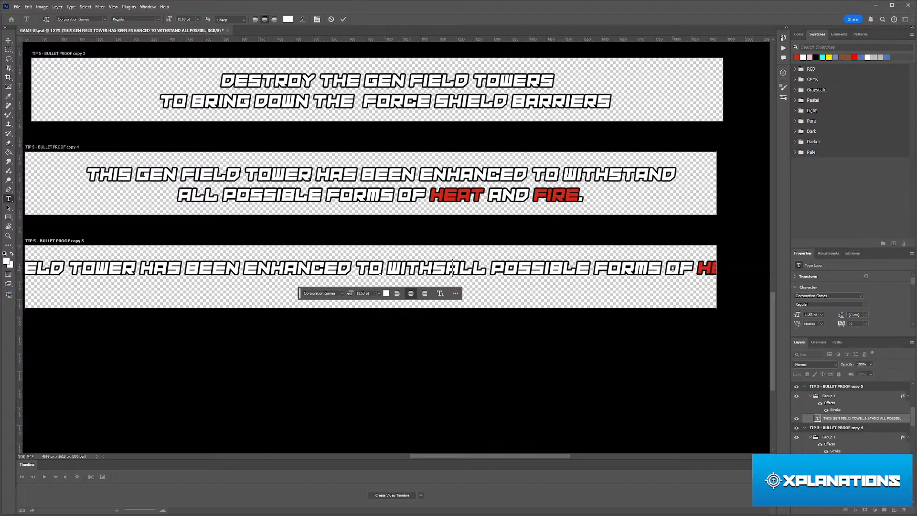
{"action": "key", "text": "BackSpace"}
{"action": "key", "text": "Return"}
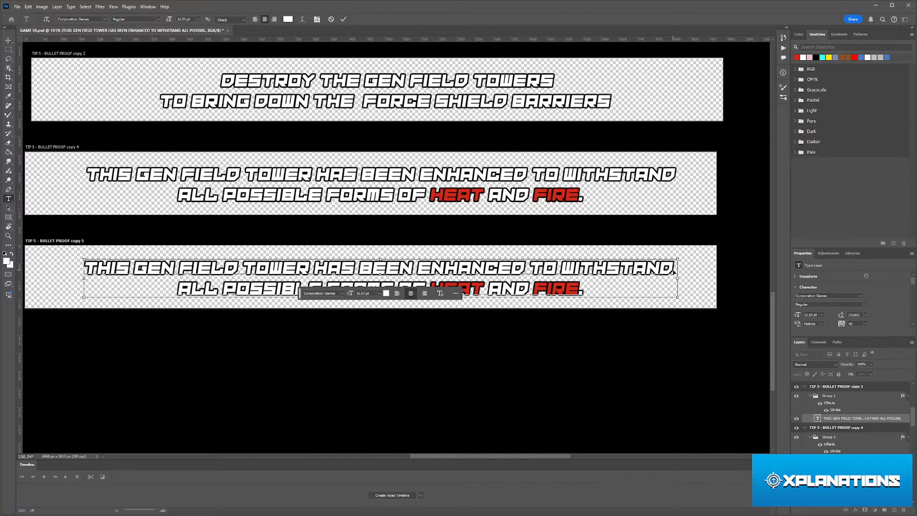
- Replace "OF HEAT AND FIRE." in the duplicated tip's second line with "PROJECTILE IMPACT."
{"action": "key", "text": "ctrl+Left"}
{"action": "key", "text": "ctrl+shift+Right"}
{"action": "key", "text": "ctrl+shift+Right"}
{"action": "key", "text": "ctrl+shift+Right"}
{"action": "key", "text": "ctrl+shift+Right"}
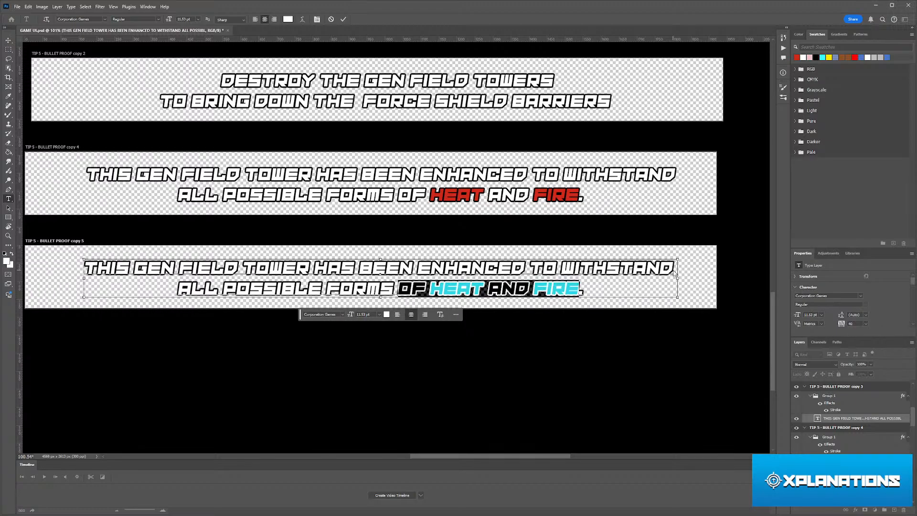
{"action": "key", "text": "shift+Right"}
{"action": "type", "text": "P"}
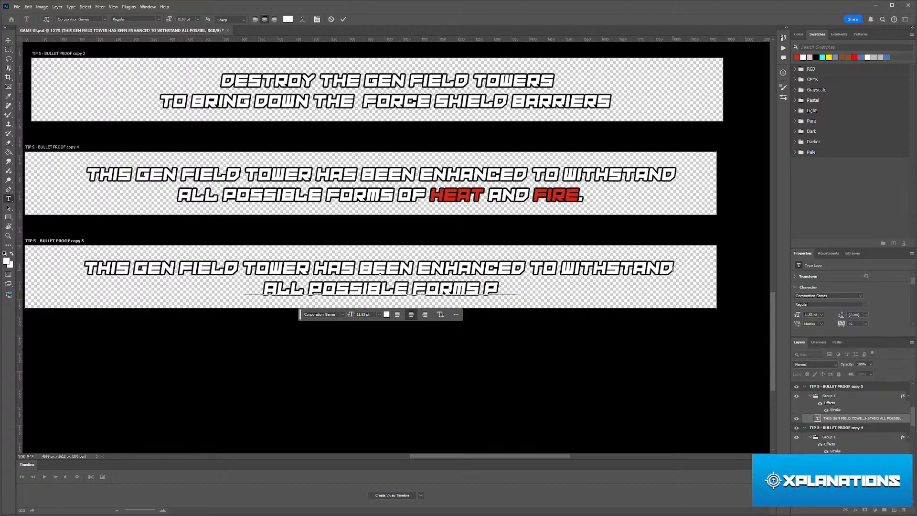
{"action": "type", "text": "ROJECT"}
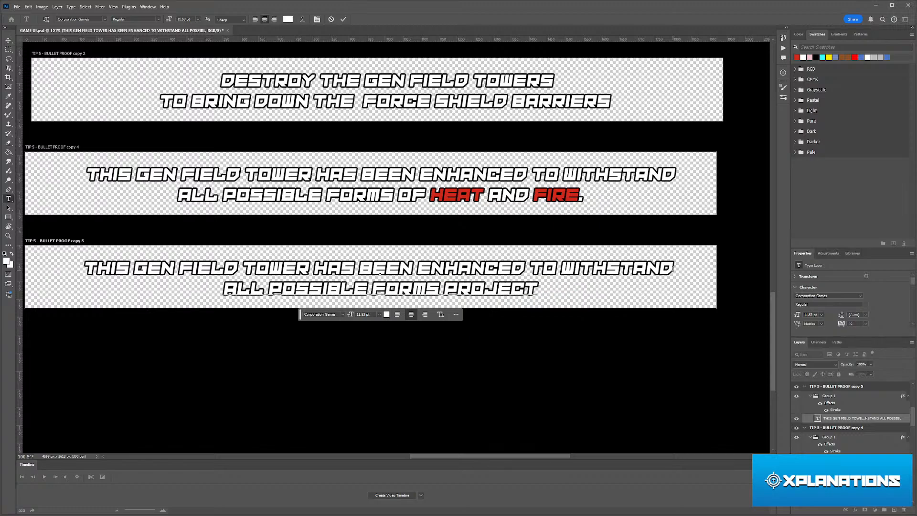
{"action": "type", "text": "ILE IMPA"}
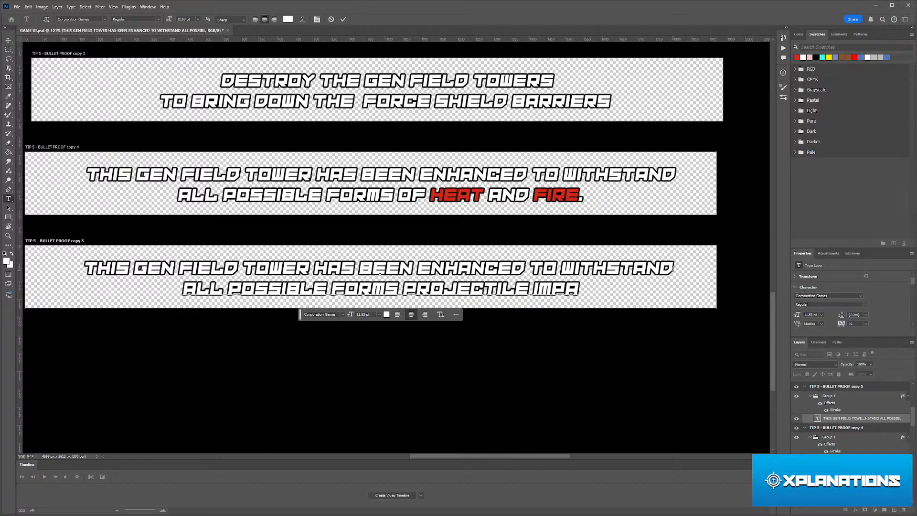
{"action": "type", "text": "CT."}
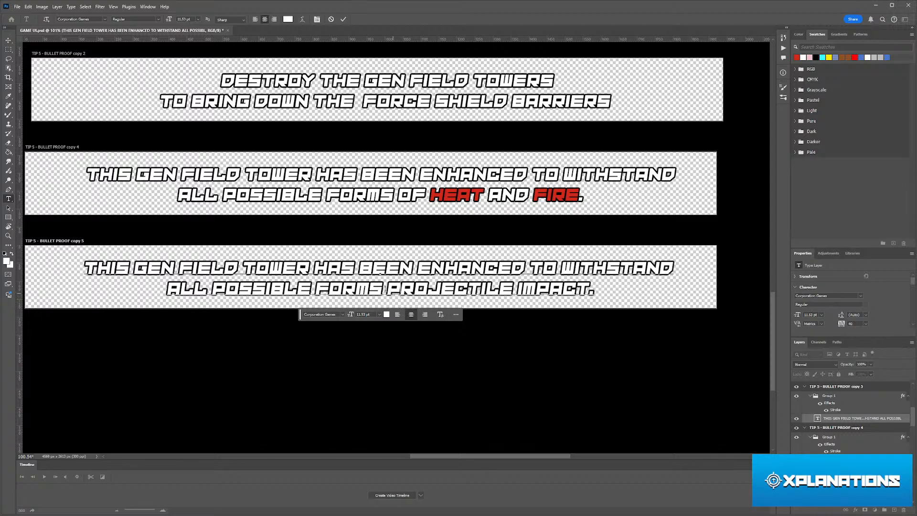
- Colour the words "PROJECTILE IMPACT" light pink (eec0c5), sampled from "PINKSPADE'S WEAPONS" in the junktion boxes tip, and commit the text edit
{"action": "left_click_drag", "start_coordinate": [386, 288], "coordinate": [590, 290]}
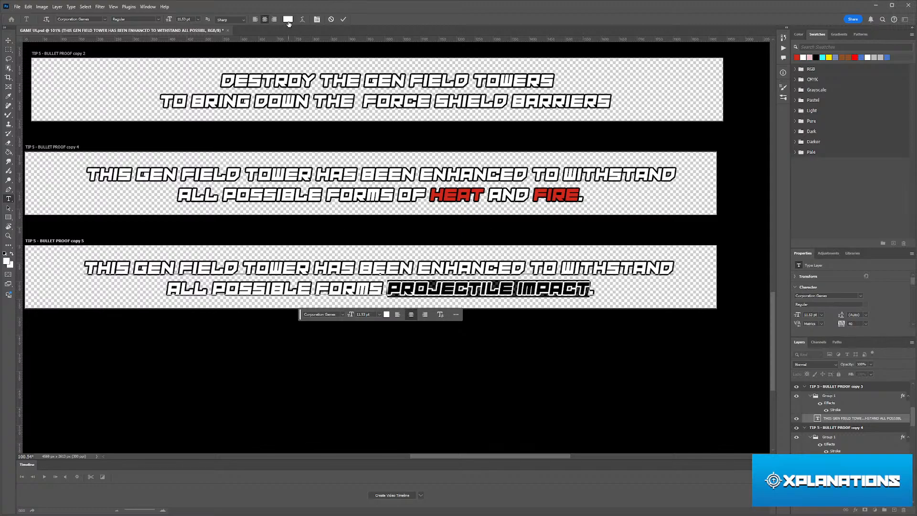
{"action": "left_click", "coordinate": [288, 19]}
{"action": "left_click", "coordinate": [901, 308]}
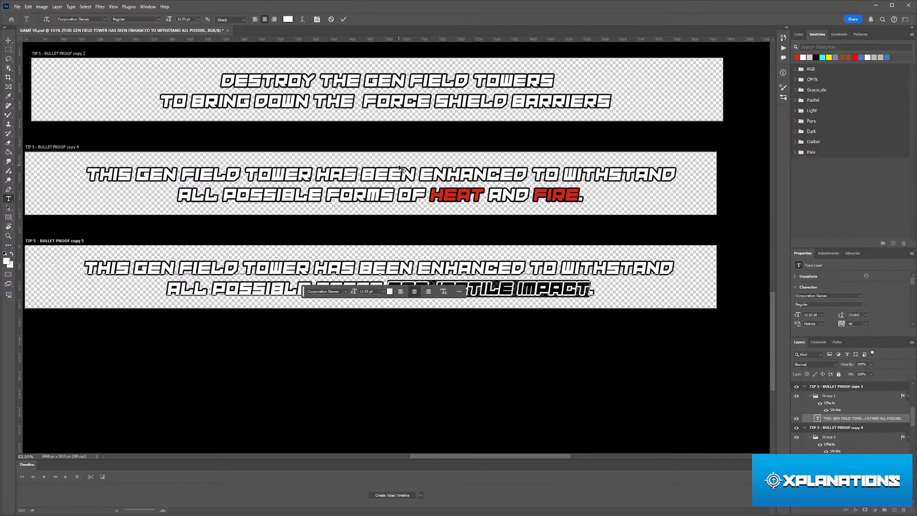
{"action": "scroll", "coordinate": [400, 168], "scroll_direction": "down", "scroll_amount": 2}
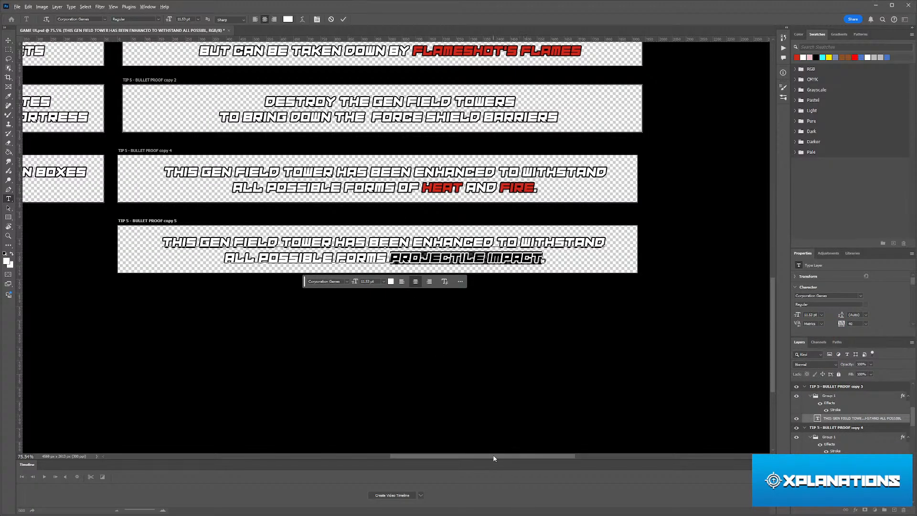
{"action": "left_click_drag", "start_coordinate": [494, 458], "coordinate": [458, 456]}
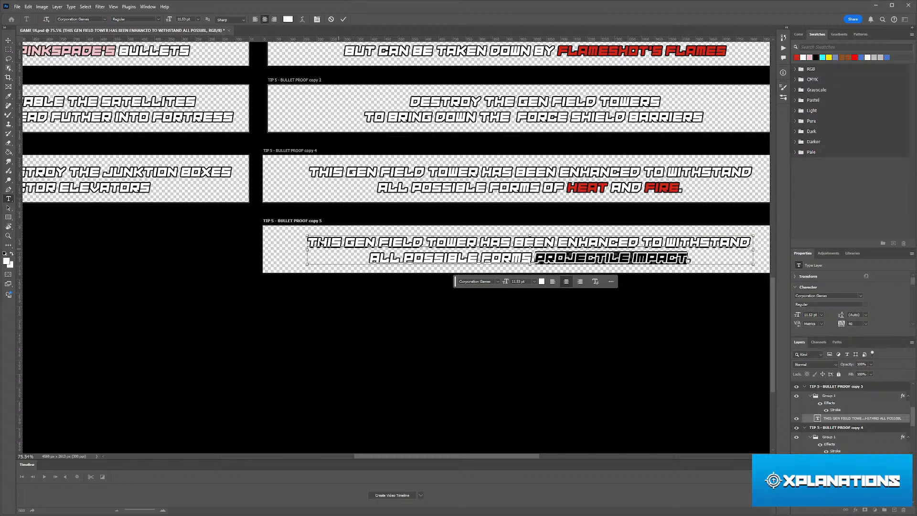
{"action": "scroll", "coordinate": [311, 239], "scroll_direction": "left", "scroll_amount": 3}
{"action": "scroll", "coordinate": [319, 237], "scroll_direction": "down", "scroll_amount": 4}
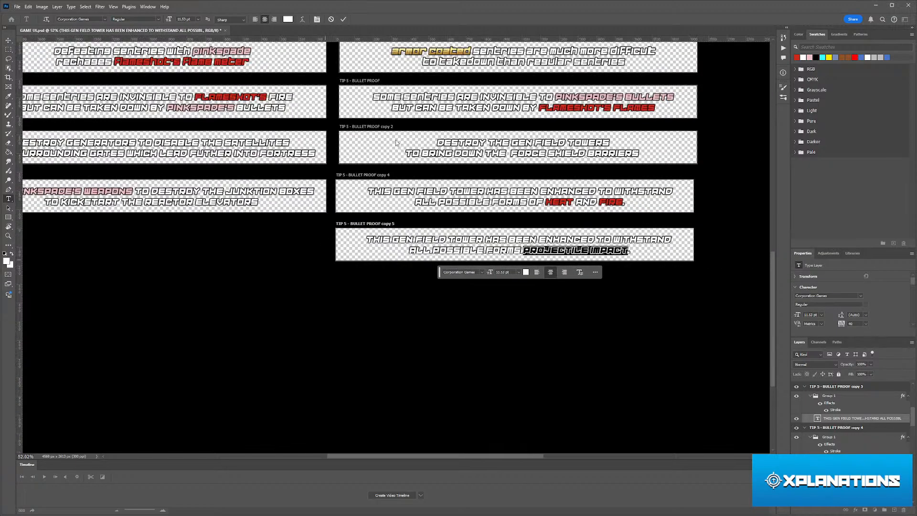
{"action": "left_click", "coordinate": [288, 19]}
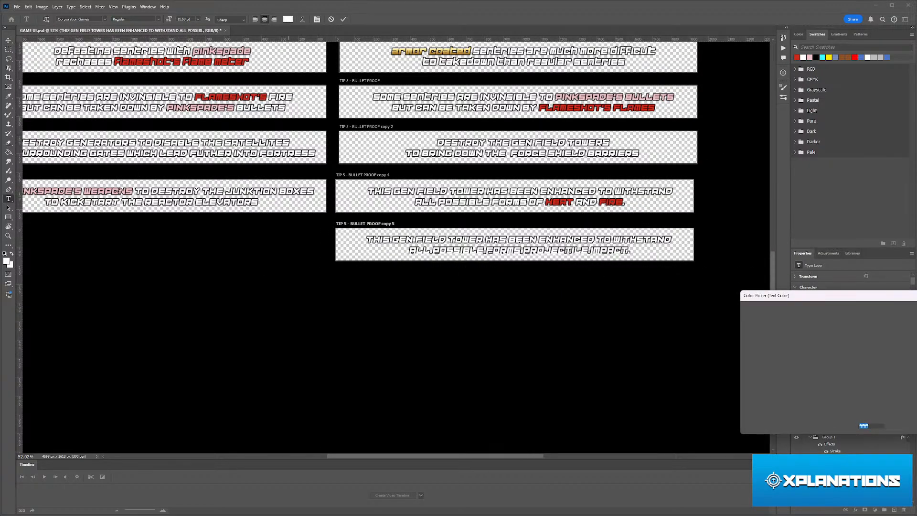
{"action": "left_click", "coordinate": [130, 191]}
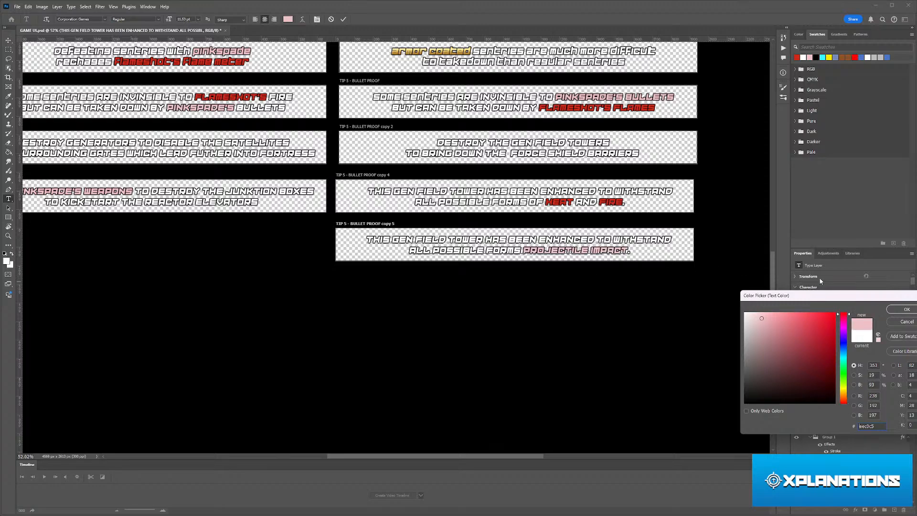
{"action": "left_click", "coordinate": [906, 310]}
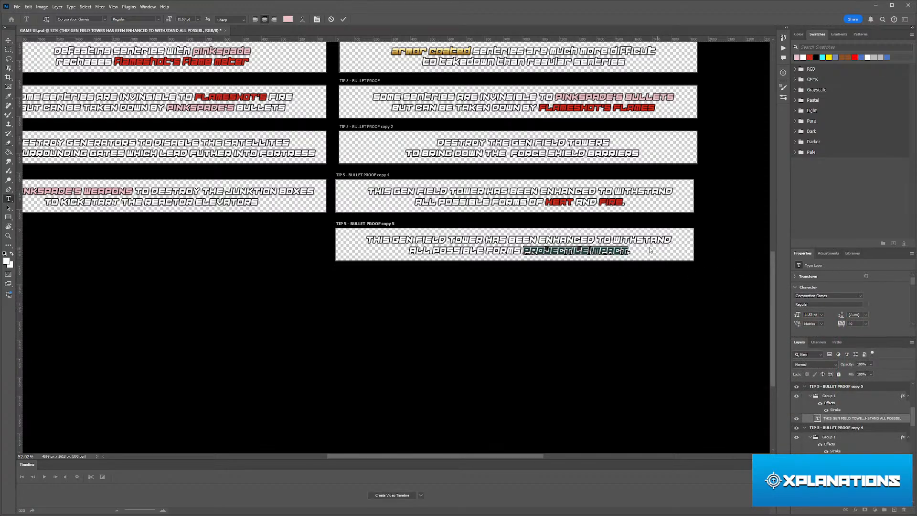
{"action": "scroll", "coordinate": [607, 246], "scroll_direction": "up", "scroll_amount": 1}
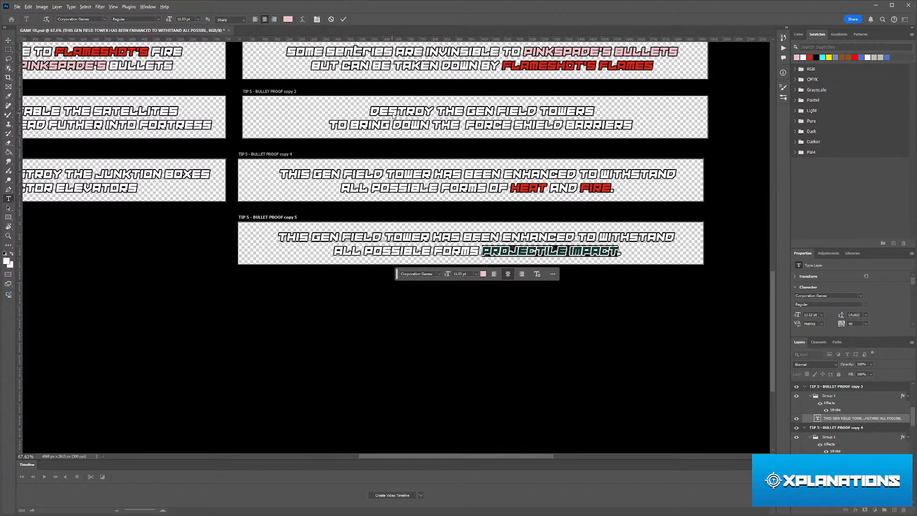
{"action": "left_click", "coordinate": [343, 18]}
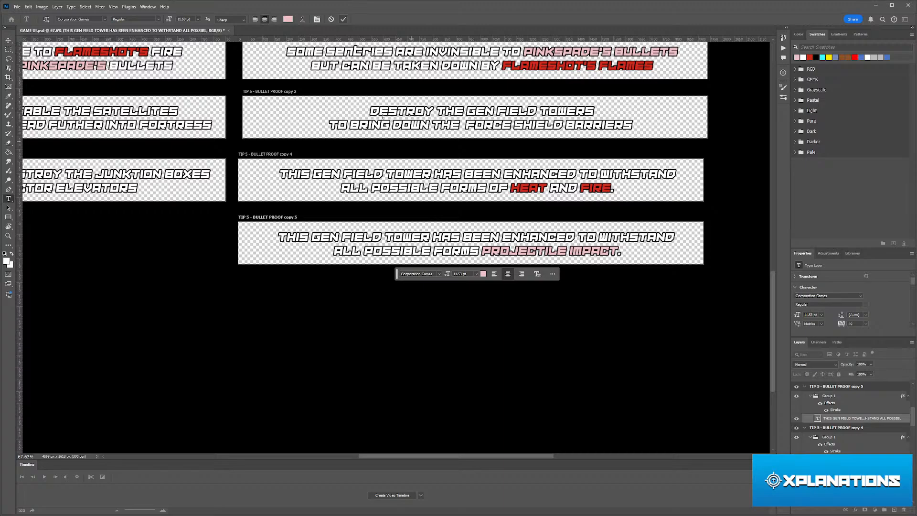
{"action": "left_click", "coordinate": [343, 19]}
{"action": "key", "text": "super"}
{"action": "key", "text": "super"}
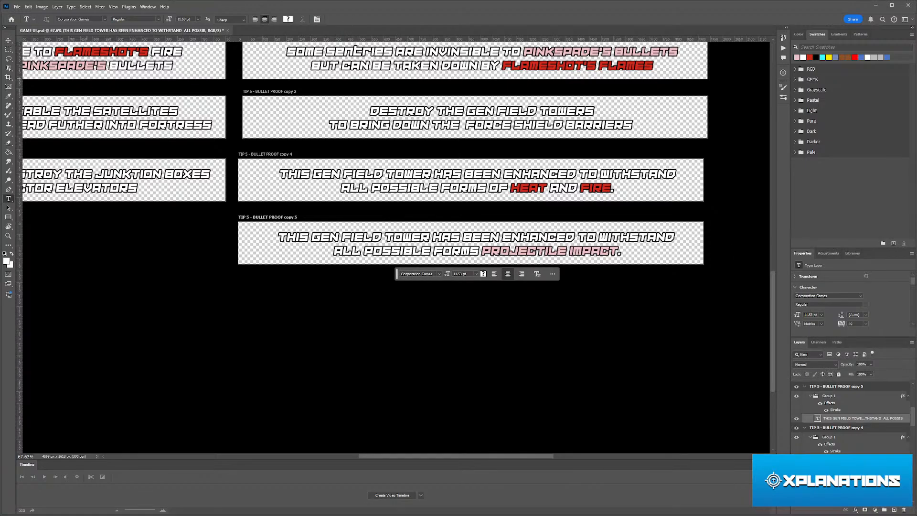
- Move the projectile impact tip artboard directly above the armor coated sentries tip, level with the scroll wheel tip, and deselect it
{"action": "left_click", "coordinate": [7, 41]}
{"action": "scroll", "coordinate": [332, 269], "scroll_direction": "down", "scroll_amount": 3}
{"action": "left_click_drag", "start_coordinate": [317, 258], "coordinate": [329, 253]}
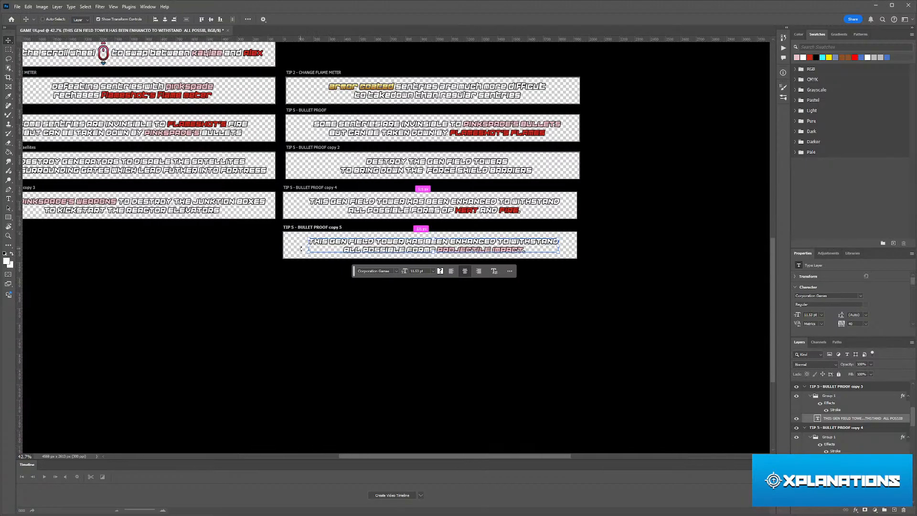
{"action": "scroll", "coordinate": [267, 234], "scroll_direction": "left", "scroll_amount": 5}
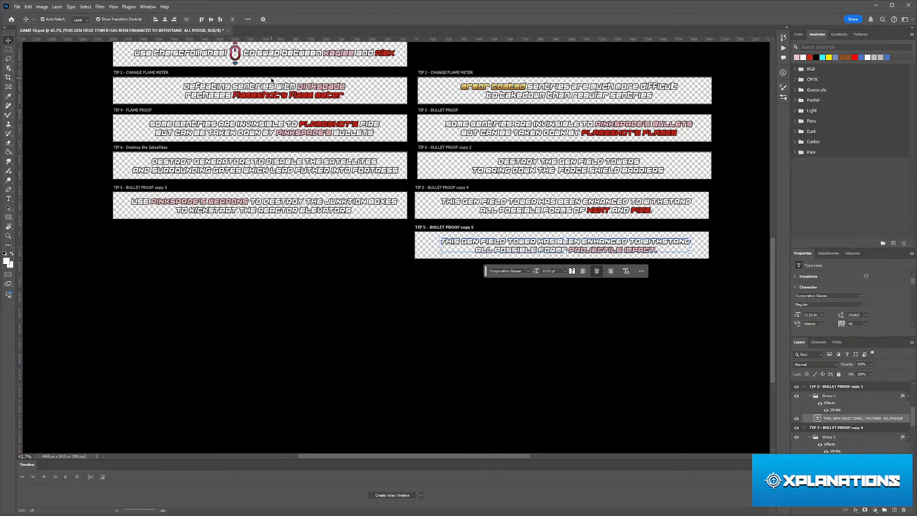
{"action": "scroll", "coordinate": [238, 71], "scroll_direction": "up", "scroll_amount": 5}
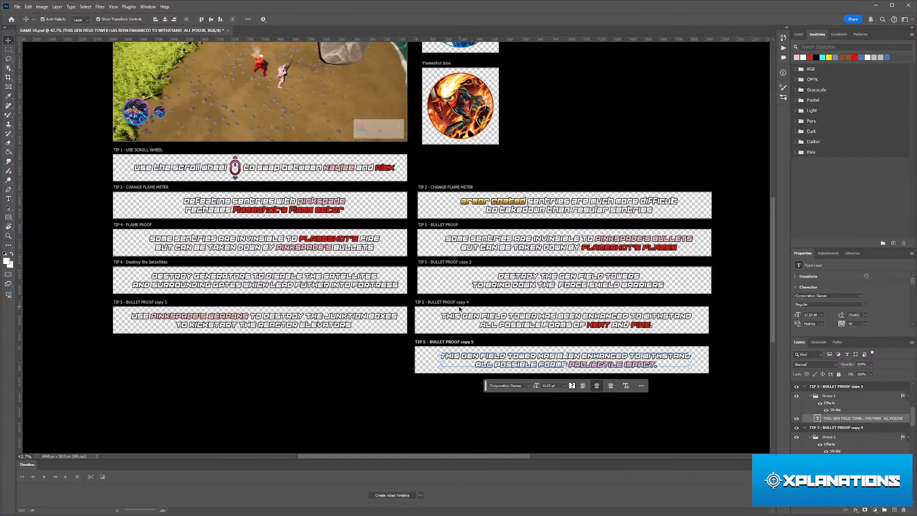
{"action": "left_click", "coordinate": [446, 342]}
{"action": "scroll", "coordinate": [480, 340], "scroll_direction": "up", "scroll_amount": 4}
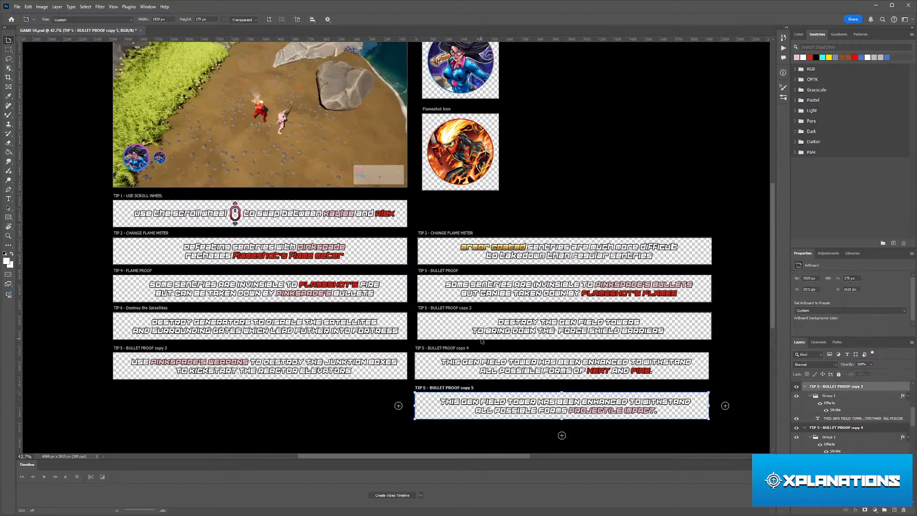
{"action": "scroll", "coordinate": [487, 337], "scroll_direction": "down", "scroll_amount": 1}
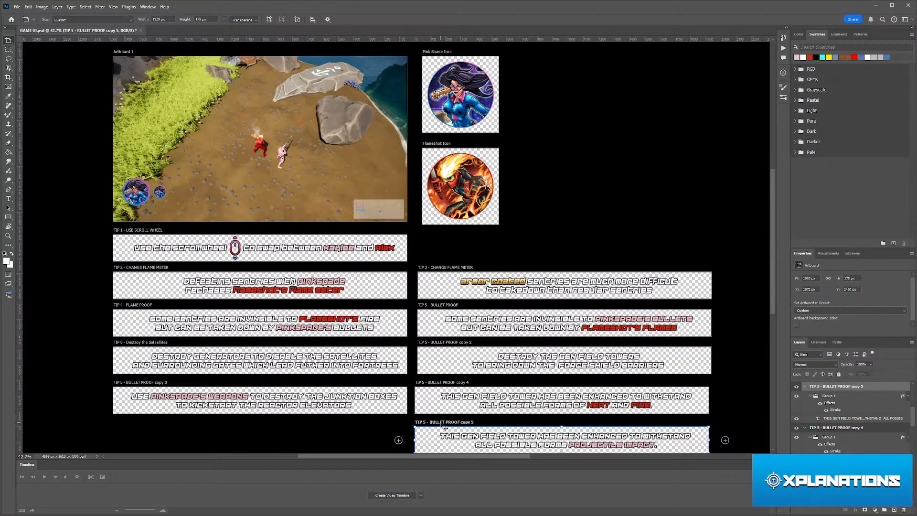
{"action": "left_click_drag", "start_coordinate": [442, 423], "coordinate": [442, 231]}
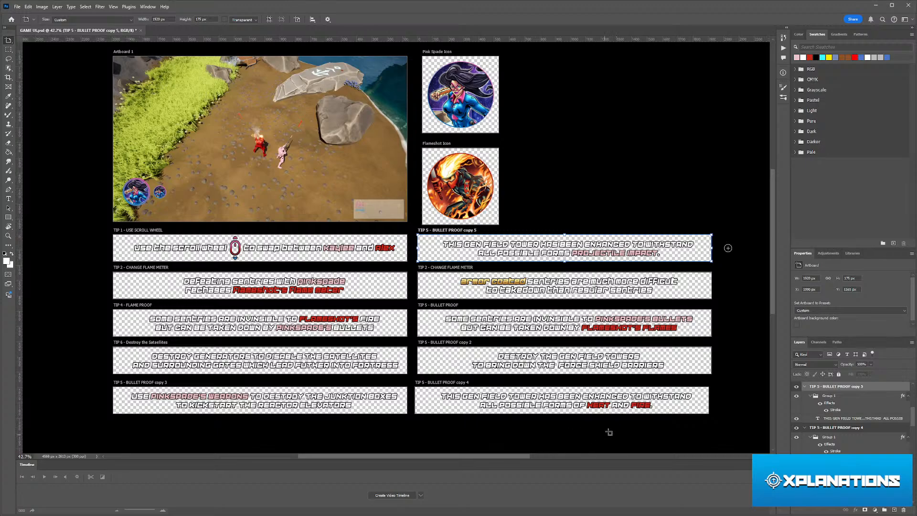
{"action": "key", "text": "v"}
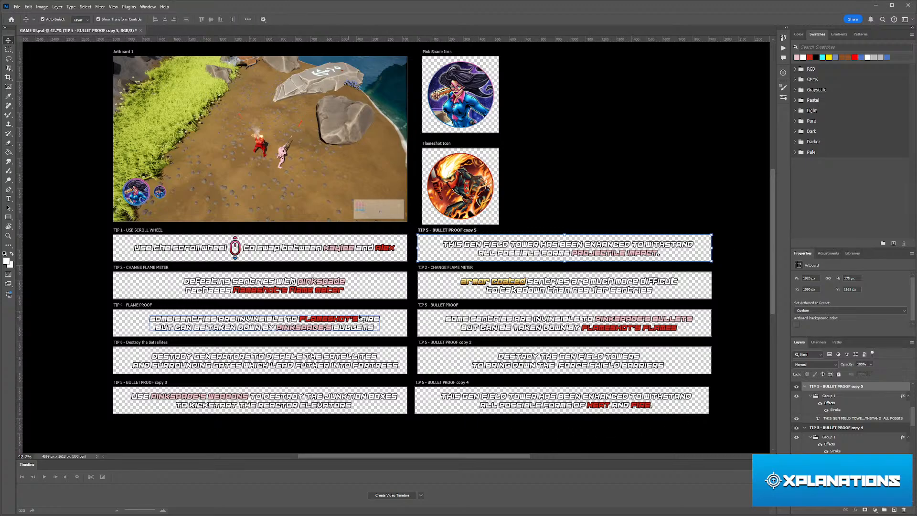
{"action": "left_click", "coordinate": [738, 334]}
- Review the layout and wording of all tip artboards together with the game screenshot and character icons
{"action": "scroll", "coordinate": [566, 314], "scroll_direction": "down", "scroll_amount": 3}
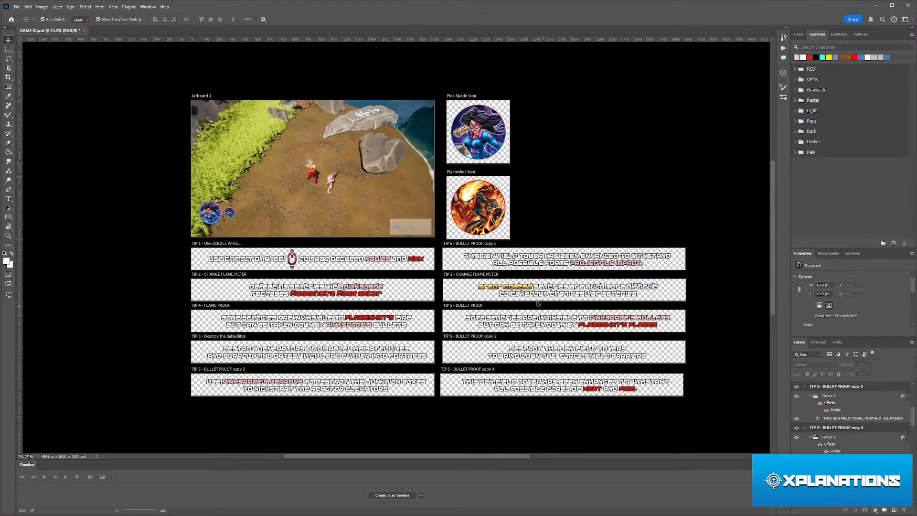
{"action": "scroll", "coordinate": [502, 293], "scroll_direction": "up", "scroll_amount": 3}
{"action": "scroll", "coordinate": [506, 281], "scroll_direction": "right", "scroll_amount": 1}
{"action": "scroll", "coordinate": [506, 281], "scroll_direction": "down", "scroll_amount": 1}
{"action": "scroll", "coordinate": [501, 282], "scroll_direction": "up", "scroll_amount": 2}
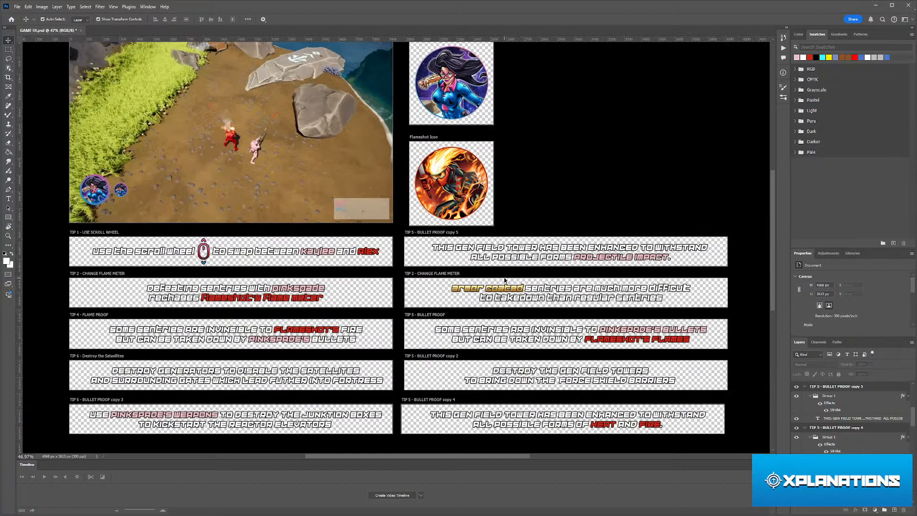
{"action": "scroll", "coordinate": [490, 285], "scroll_direction": "down", "scroll_amount": 3}
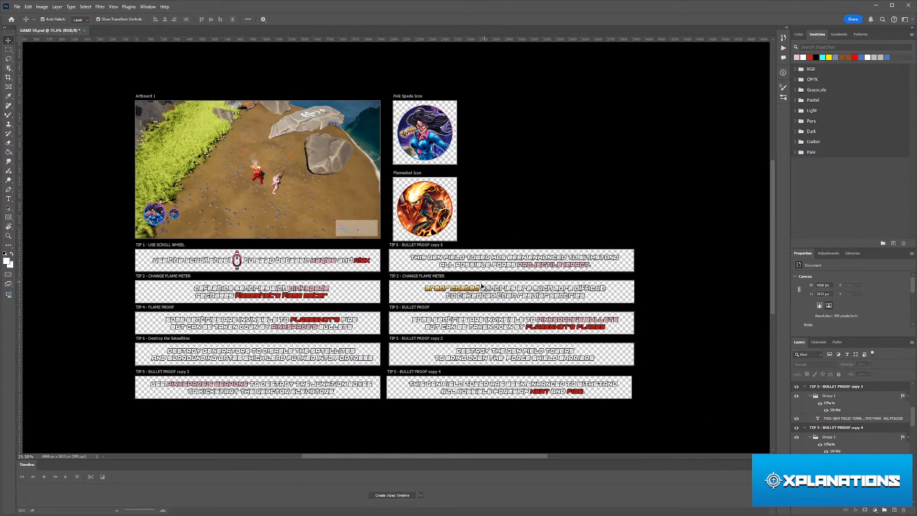
{"action": "scroll", "coordinate": [480, 280], "scroll_direction": "right", "scroll_amount": 1}
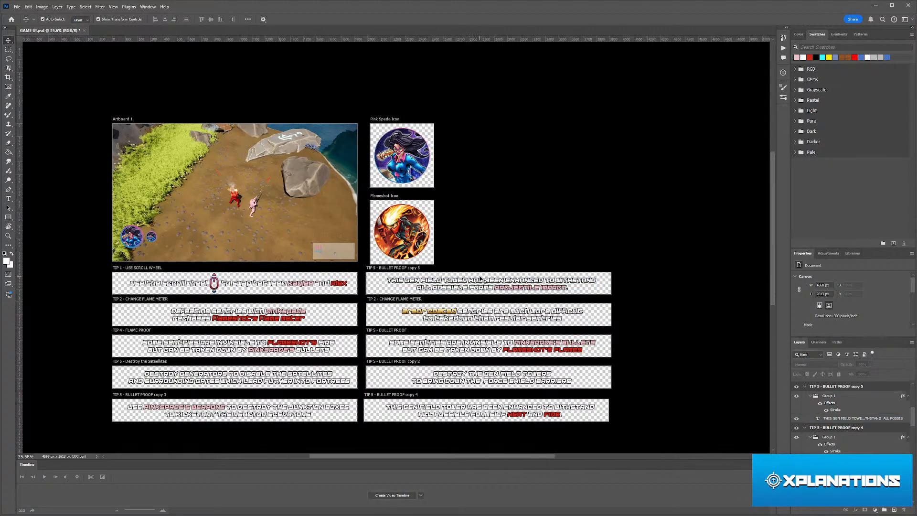
{"action": "key", "text": "super"}
{"action": "key", "text": "super"}
{"action": "scroll", "coordinate": [469, 296], "scroll_direction": "up", "scroll_amount": 1}
{"action": "scroll", "coordinate": [467, 297], "scroll_direction": "down", "scroll_amount": 3}
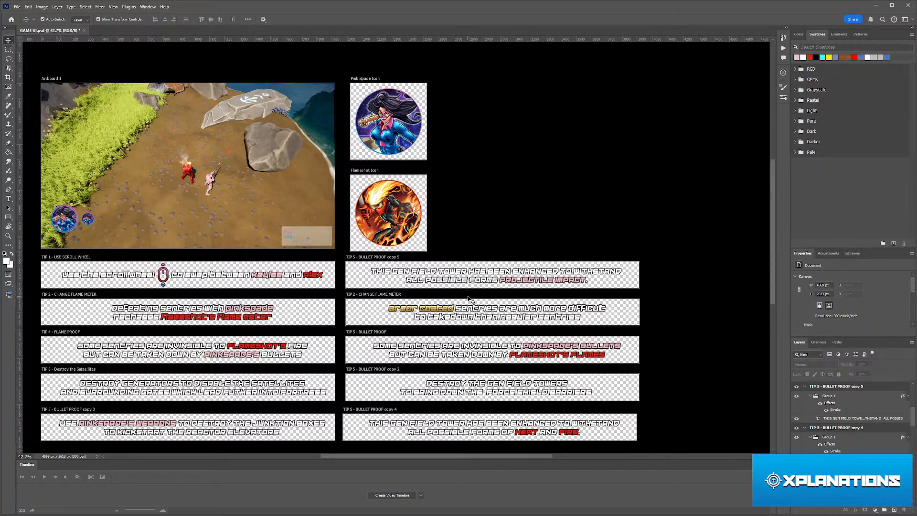